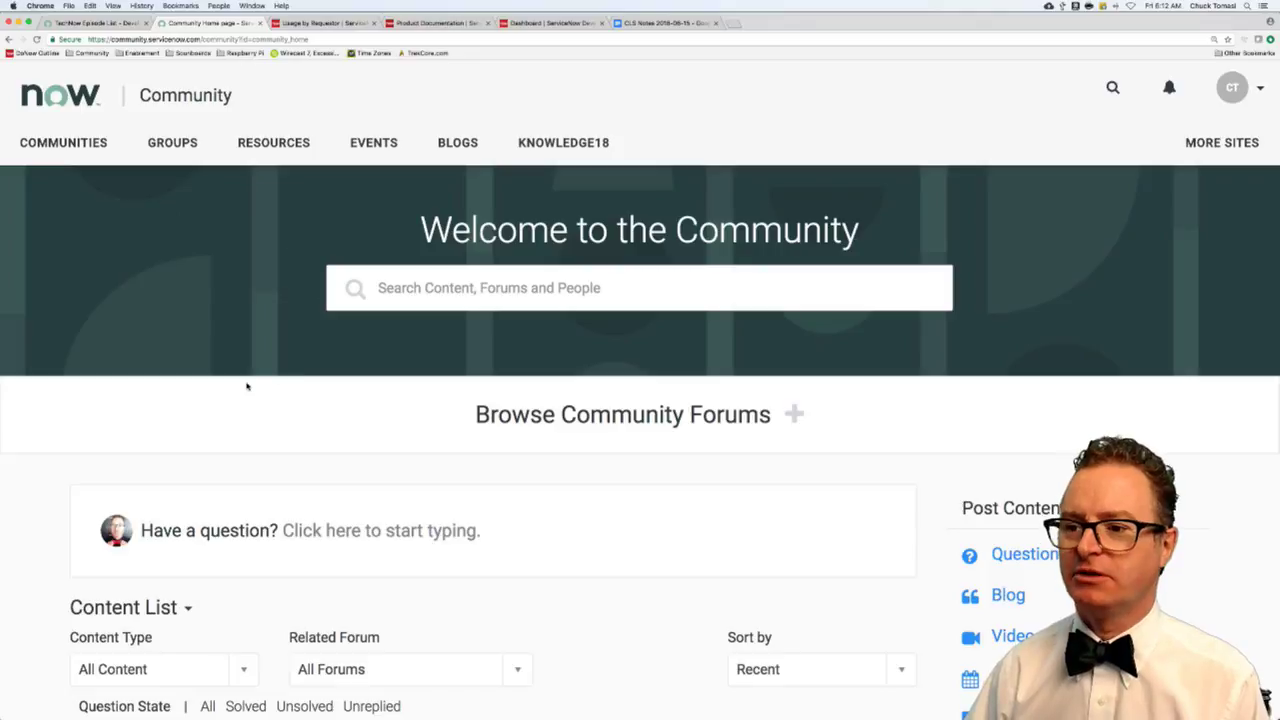
- Filter the Community question list to show only unreplied questions
scroll(245, 393, "down", 2)
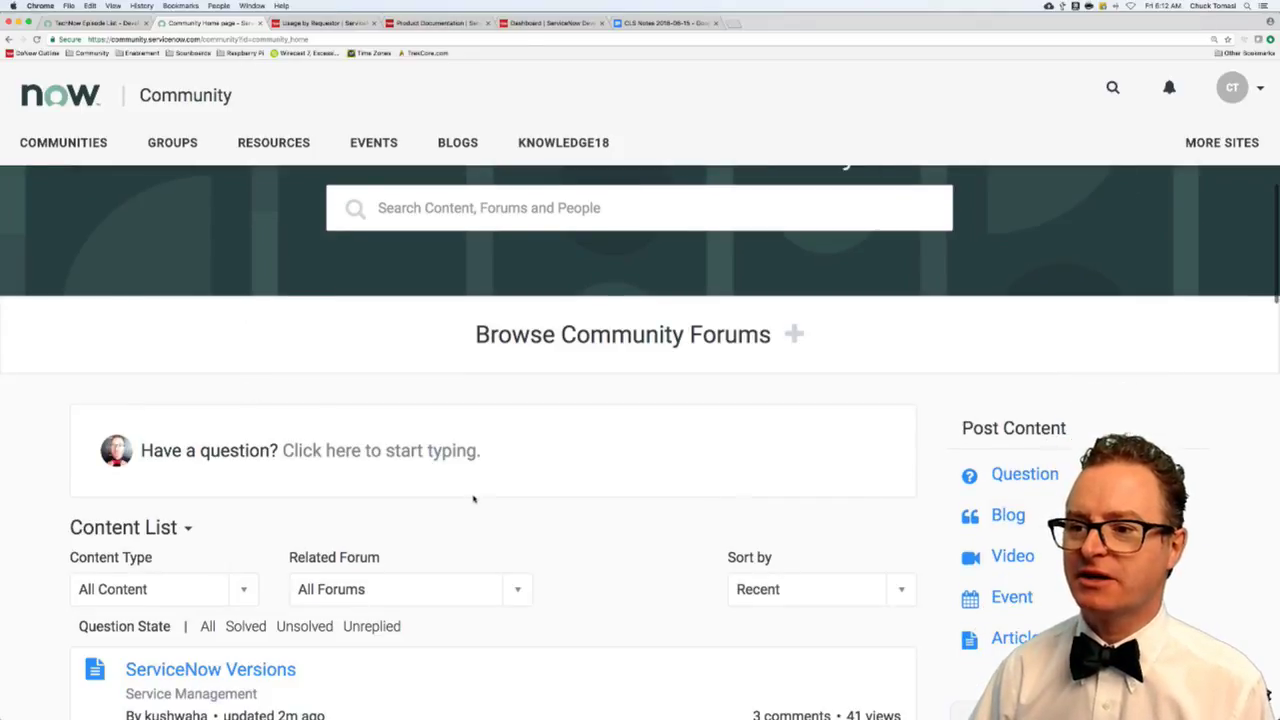
scroll(474, 497, "down", 4)
left_click(372, 425)
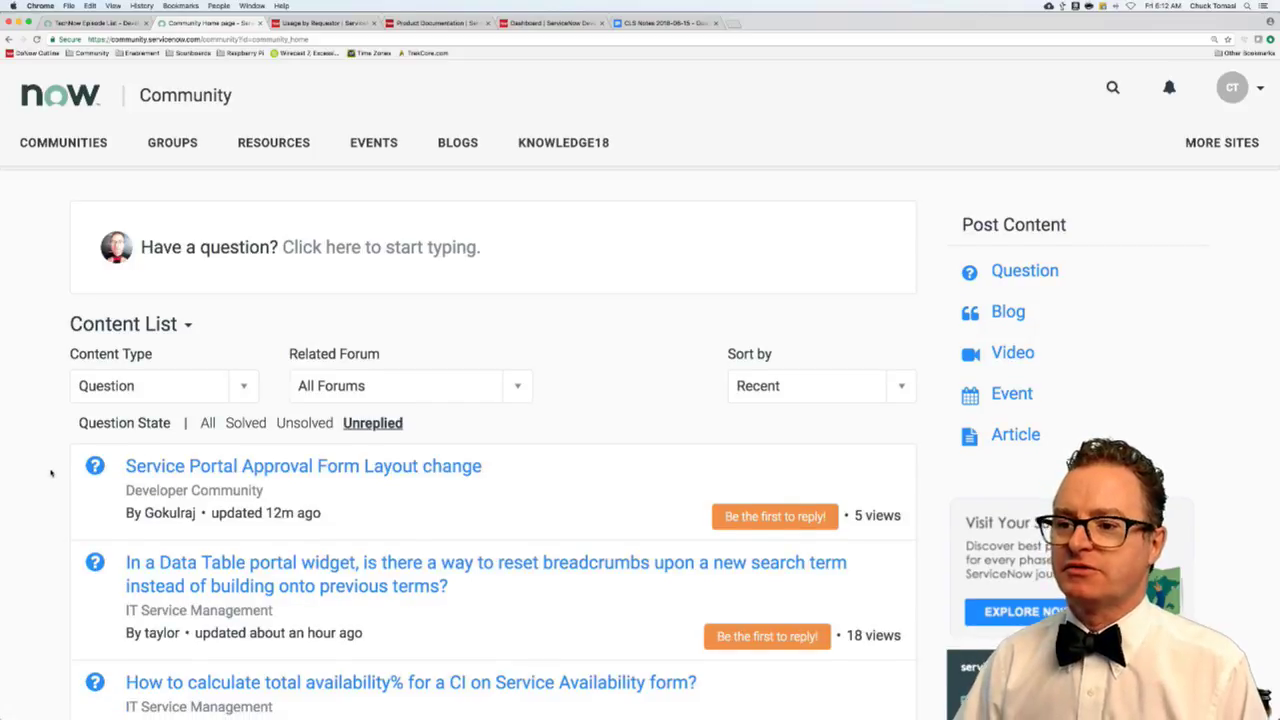
- Open the 'Service Portal Approval Form Layout change' question in its own tab, read it, then return to the ServiceNow instance
scroll(51, 473, "down", 2)
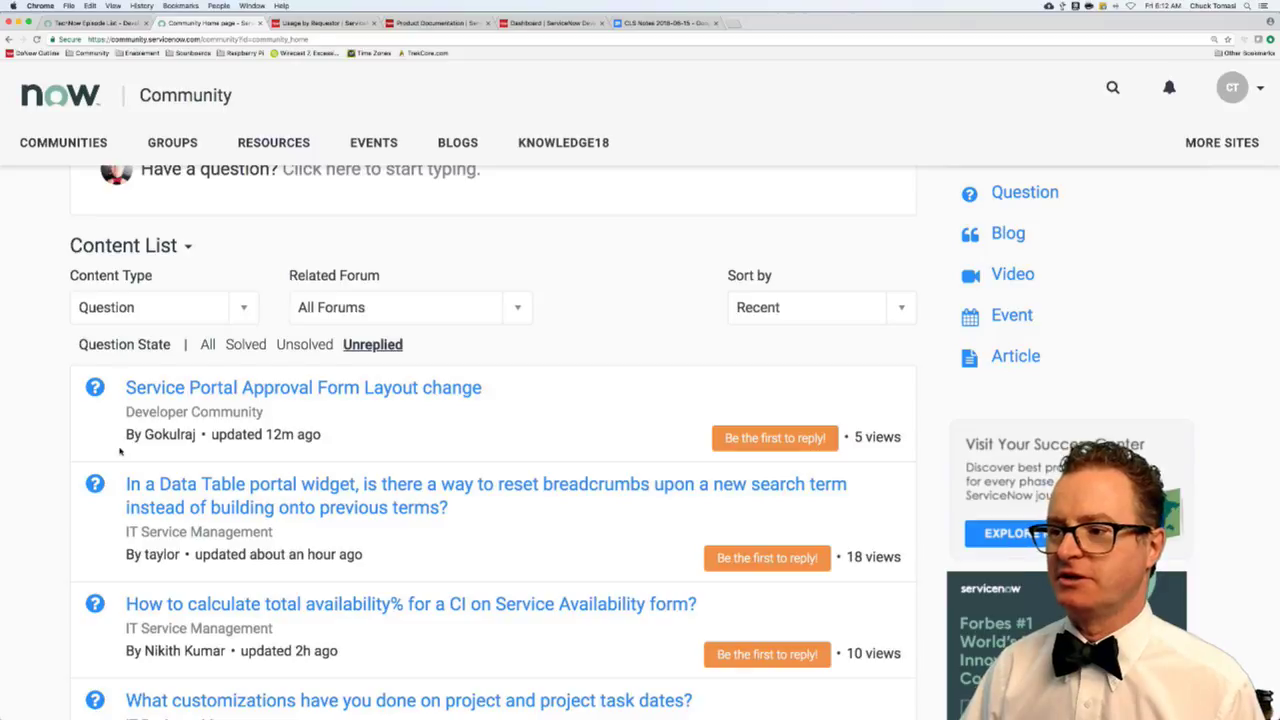
scroll(119, 452, "down", 2)
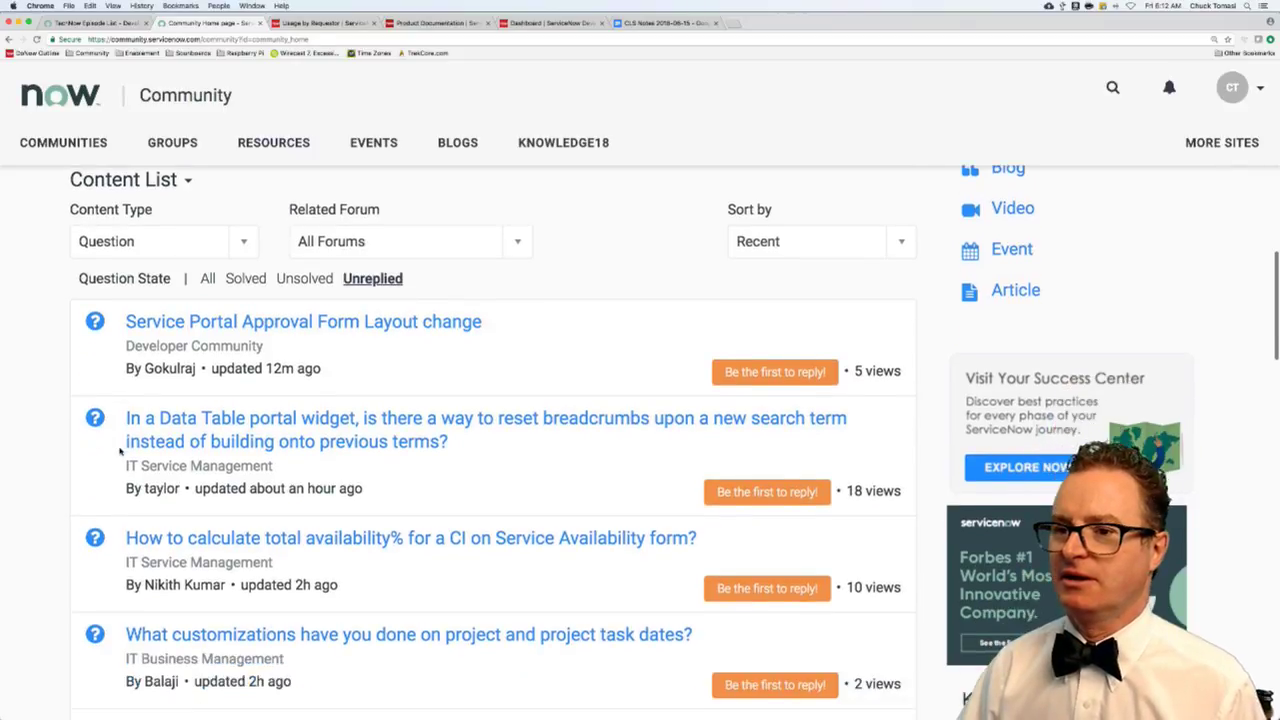
scroll(80, 440, "down", 1)
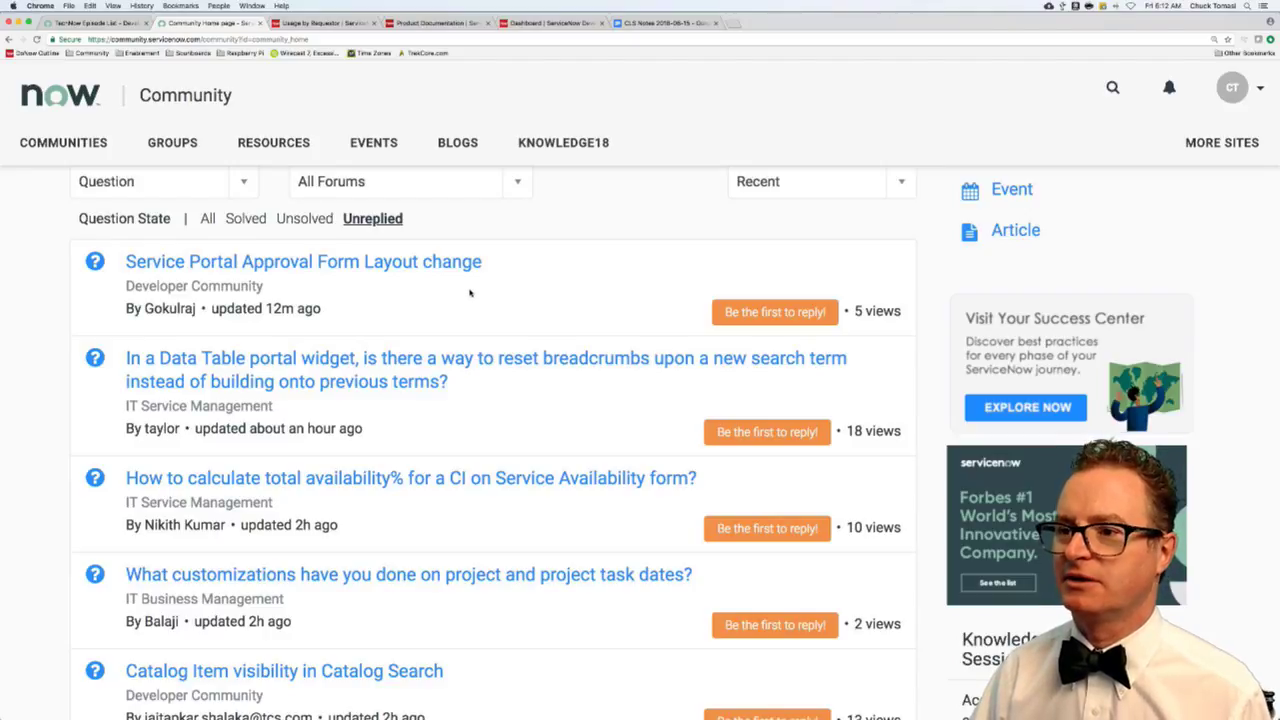
left_click(411, 264, "super")
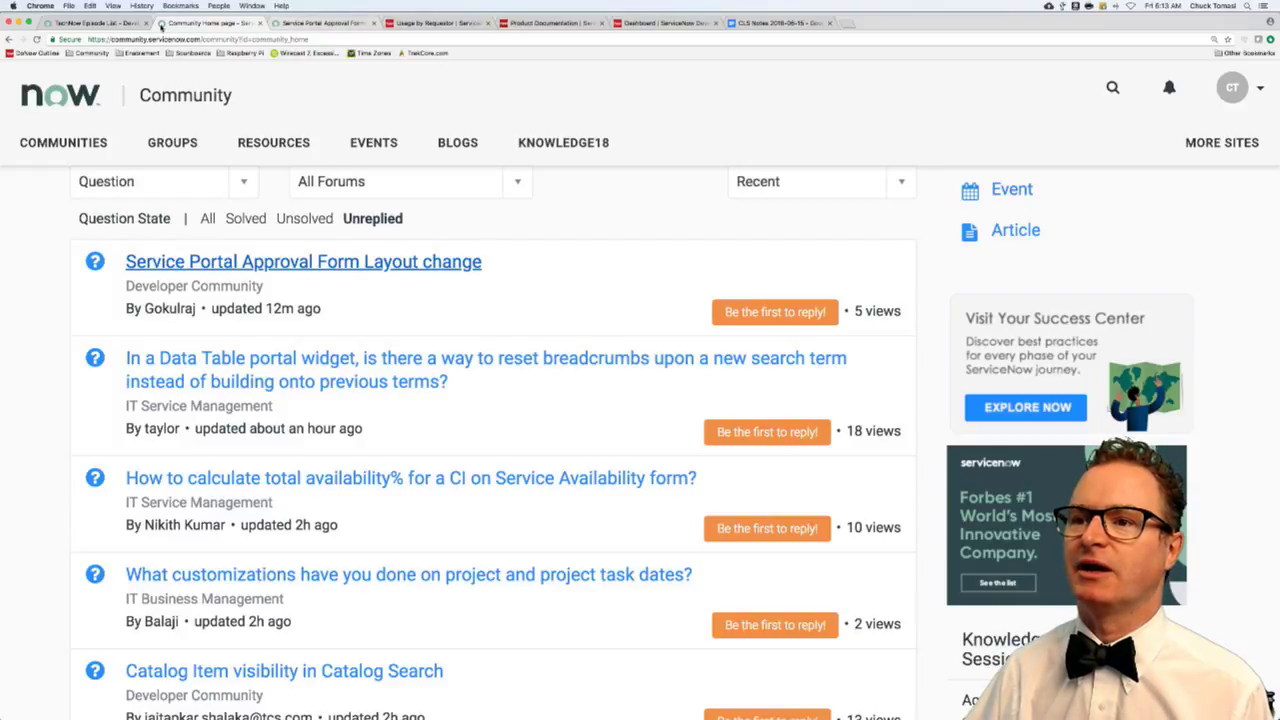
left_click(146, 22)
left_click(205, 22)
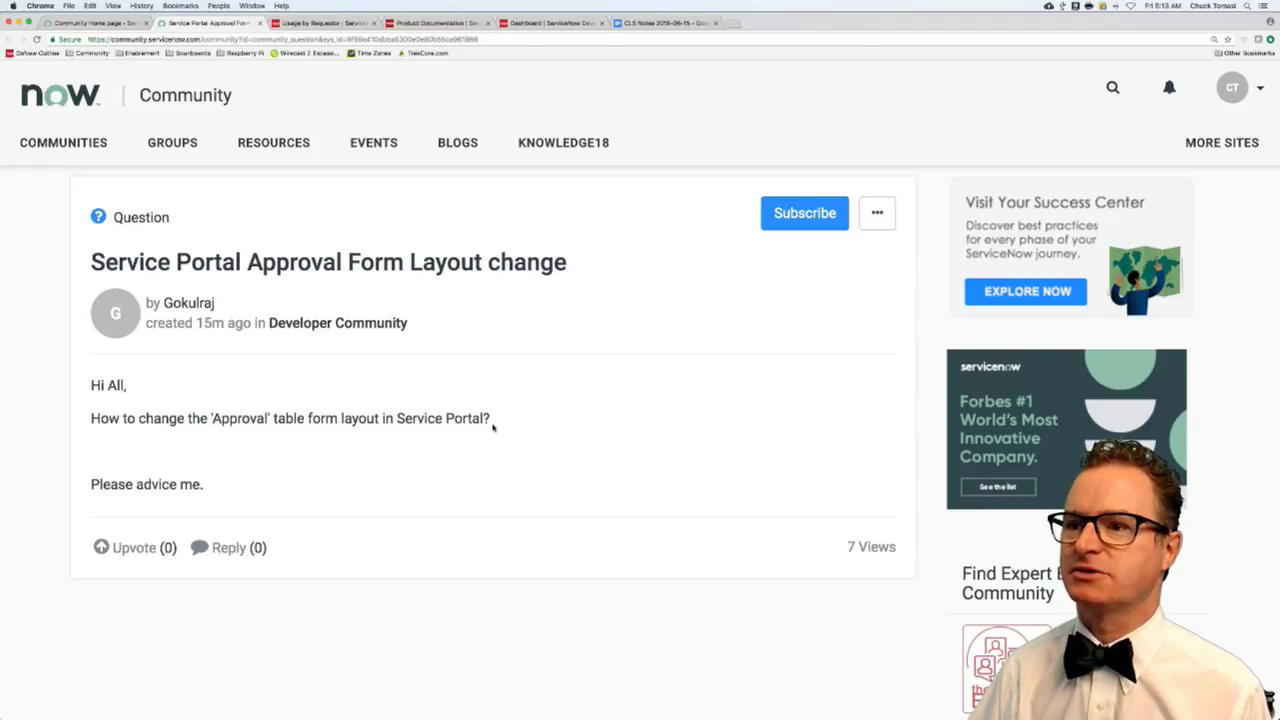
scroll(491, 420, "down", 1)
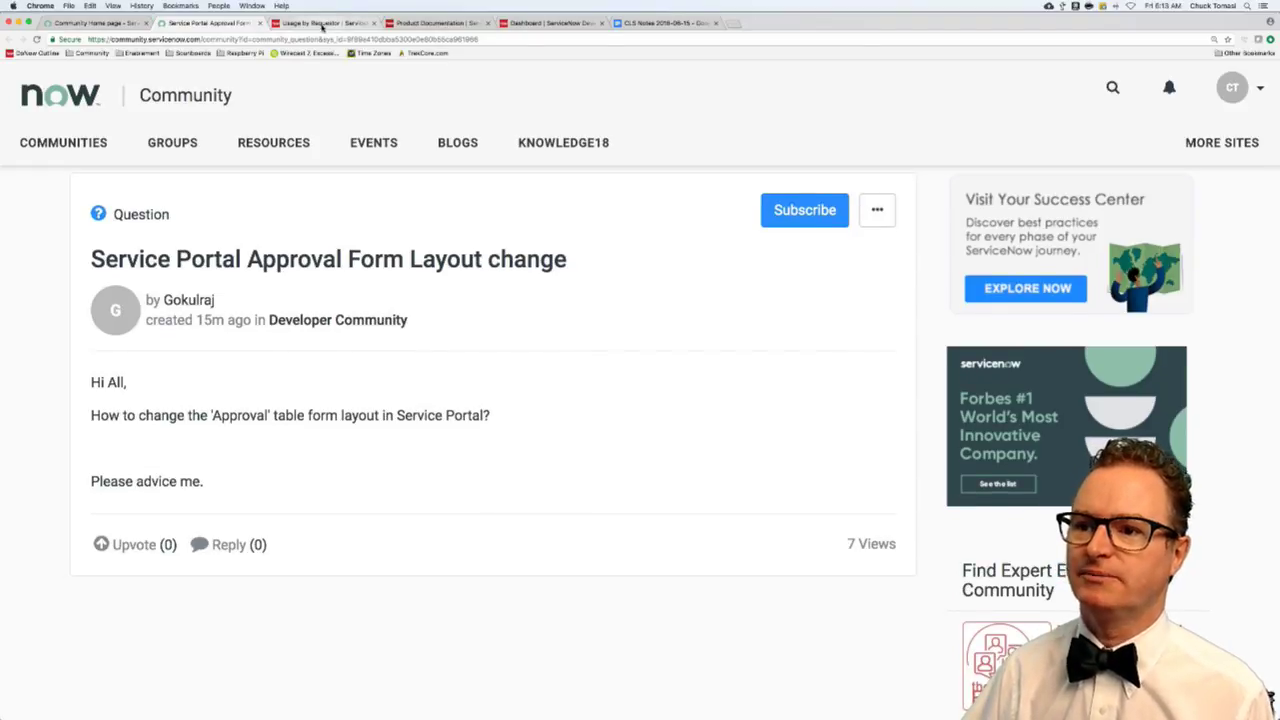
left_click(321, 22)
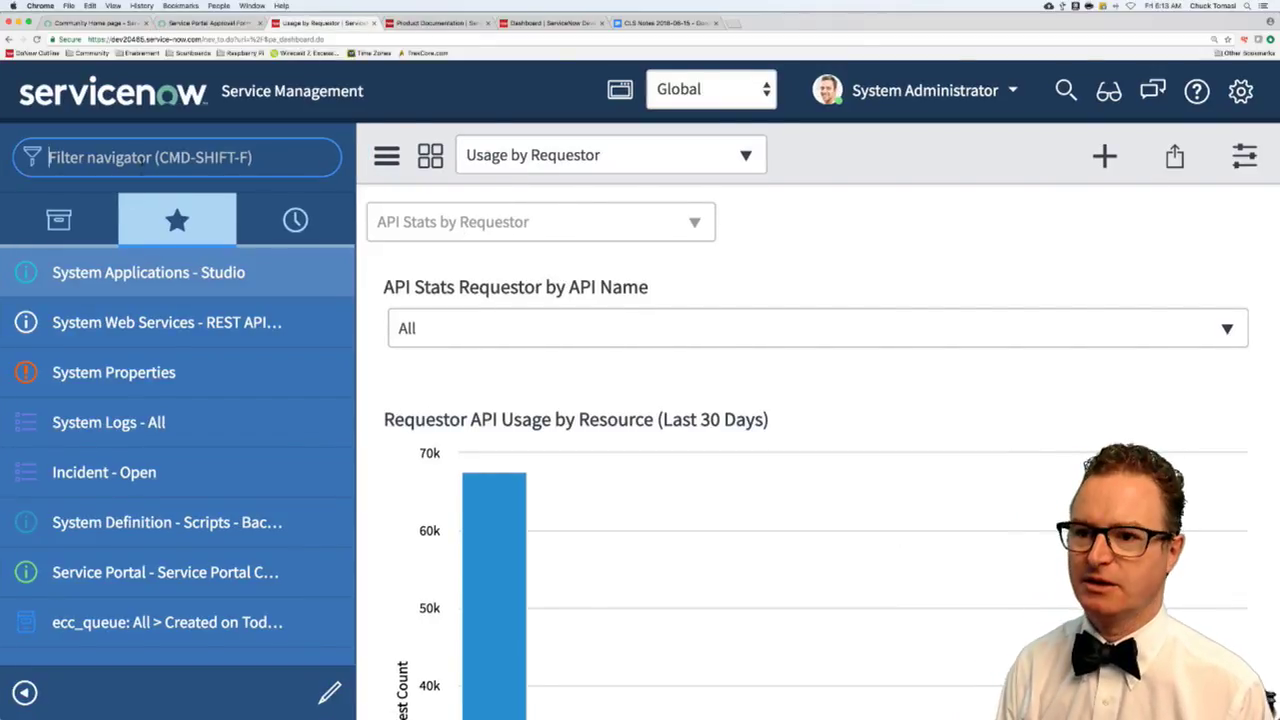
- Find Service Portal > Widgets via 'widget' in the navigator and filter names by '*approval'
type("widget")
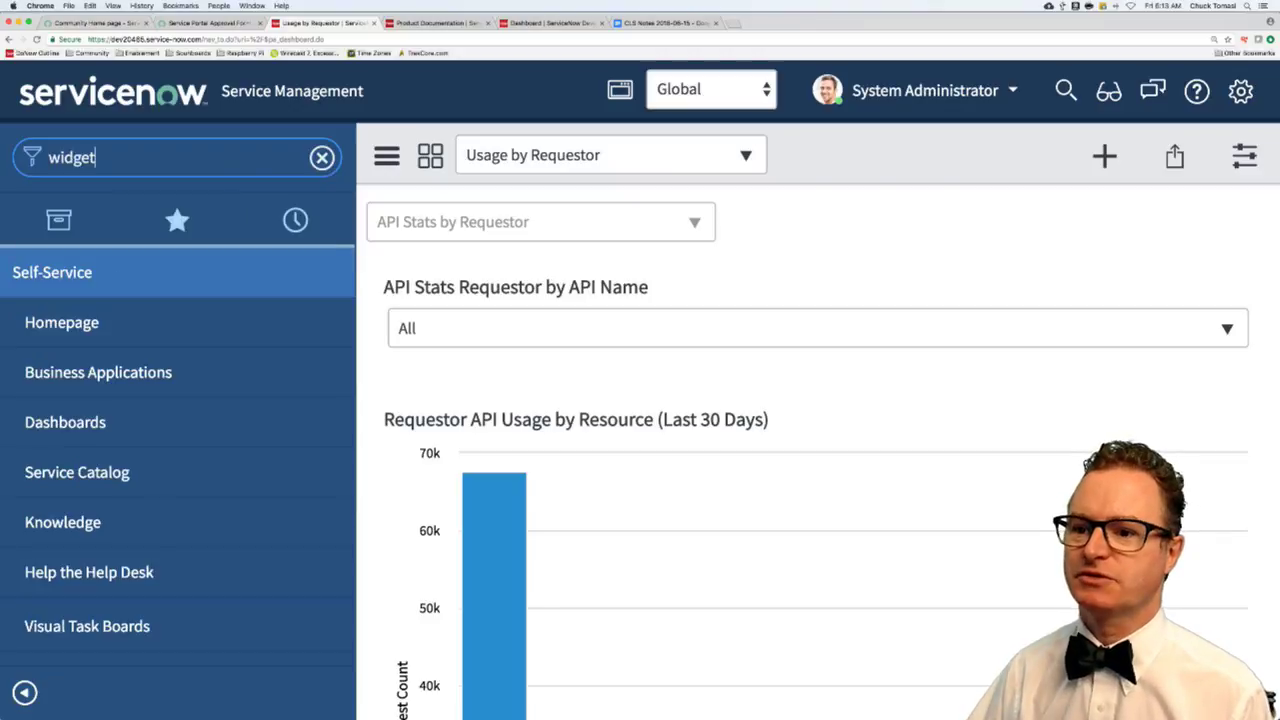
scroll(217, 411, "down", 1)
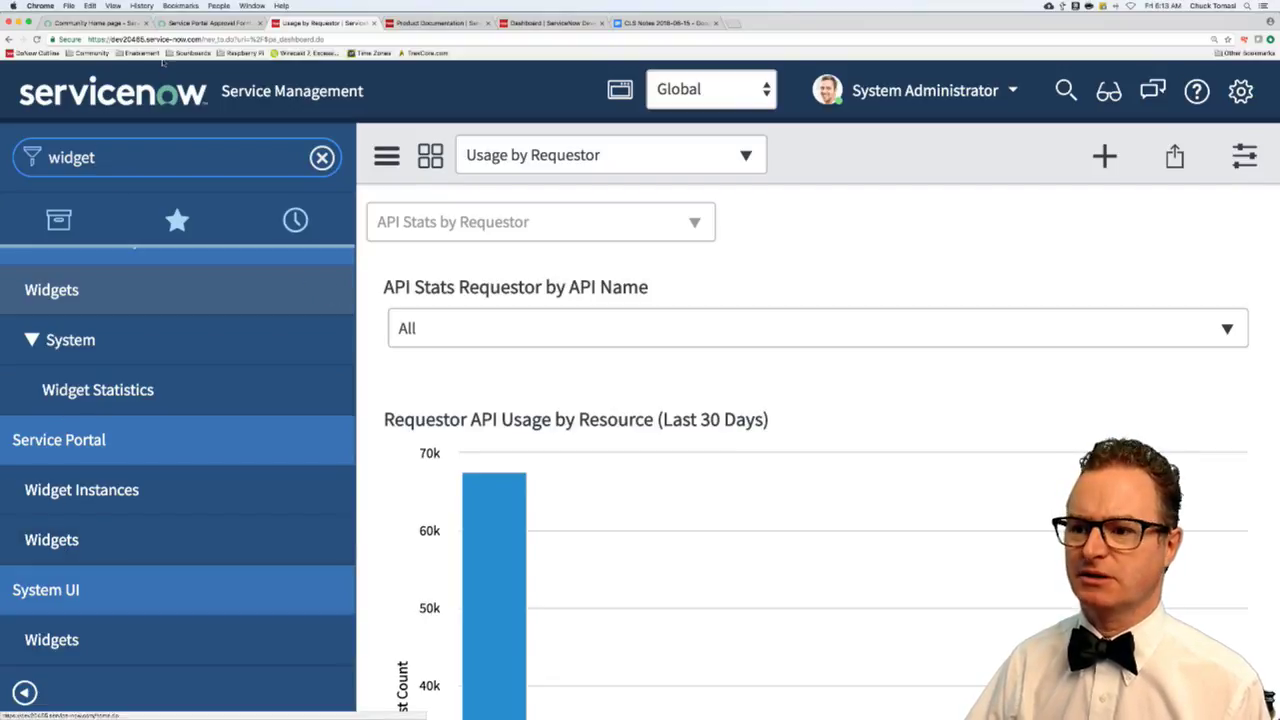
left_click(208, 23)
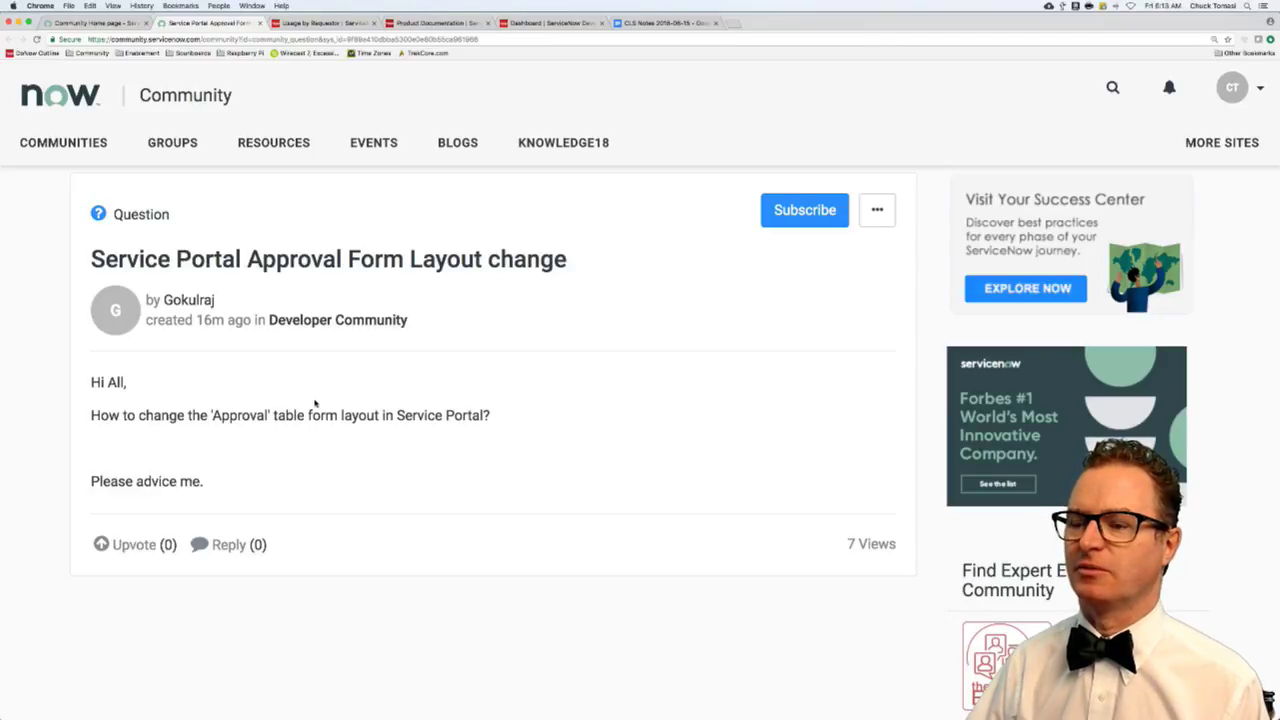
left_click(310, 23)
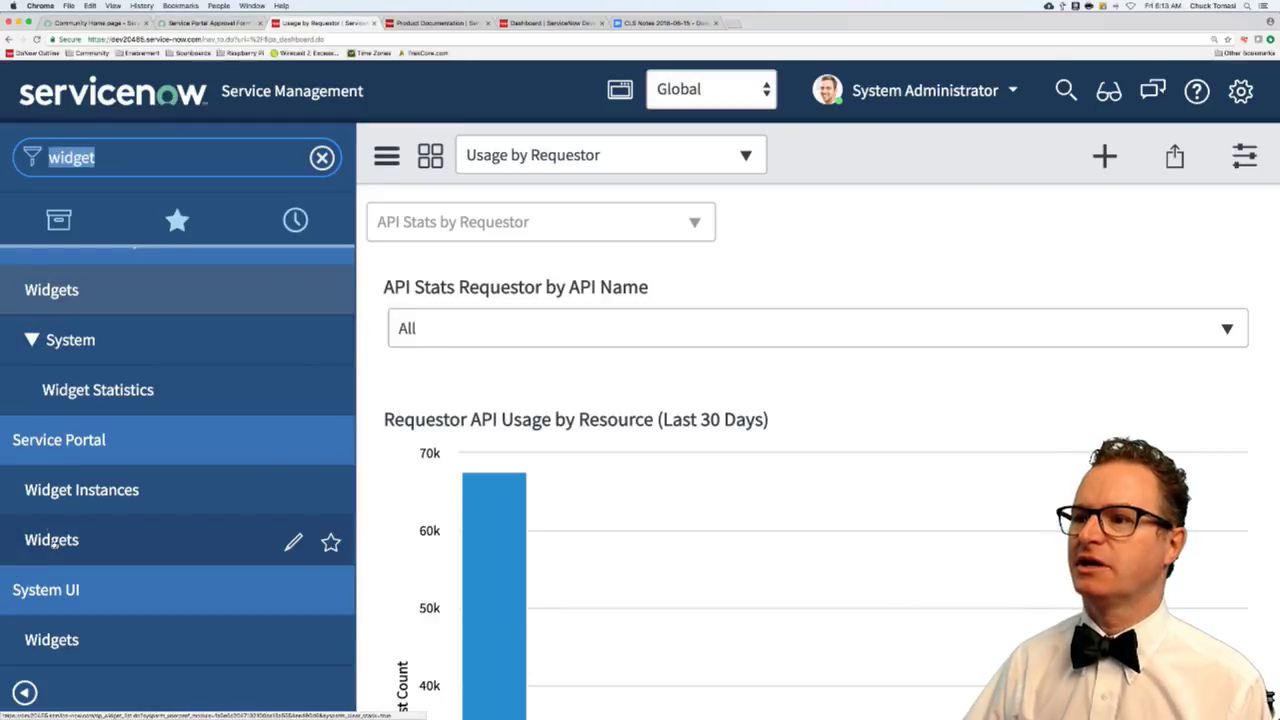
left_click(54, 544)
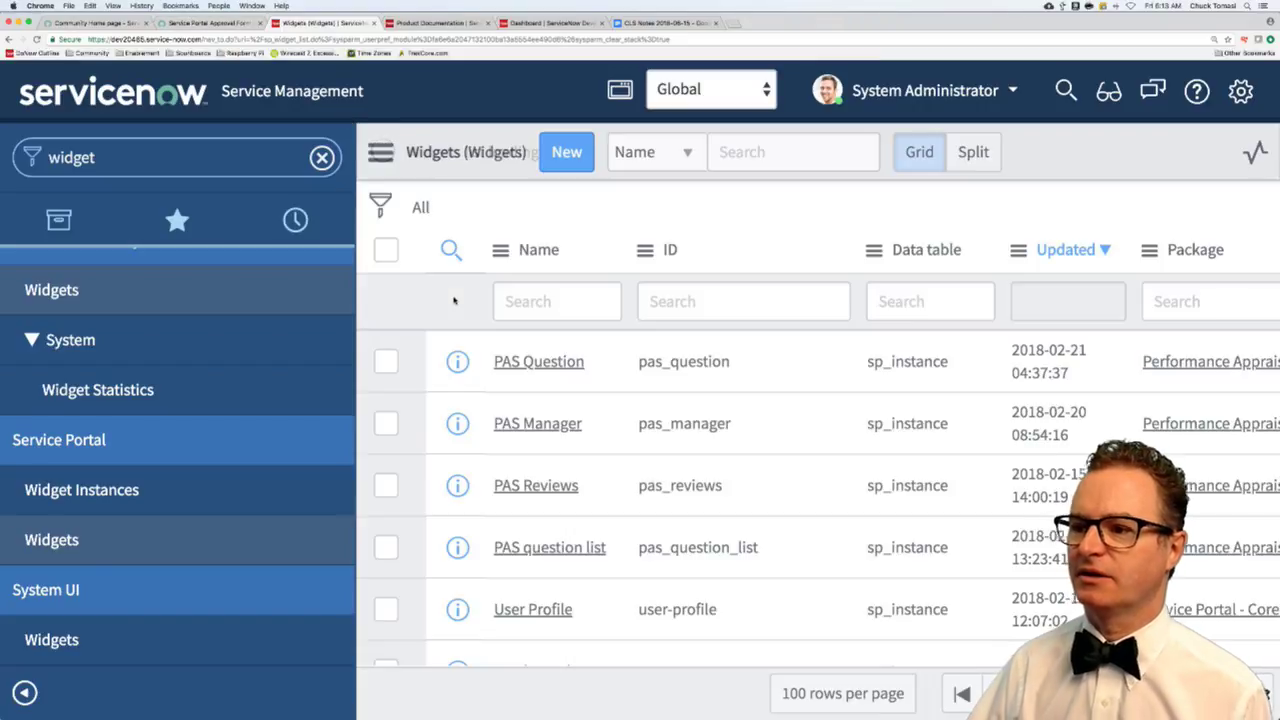
left_click(553, 308)
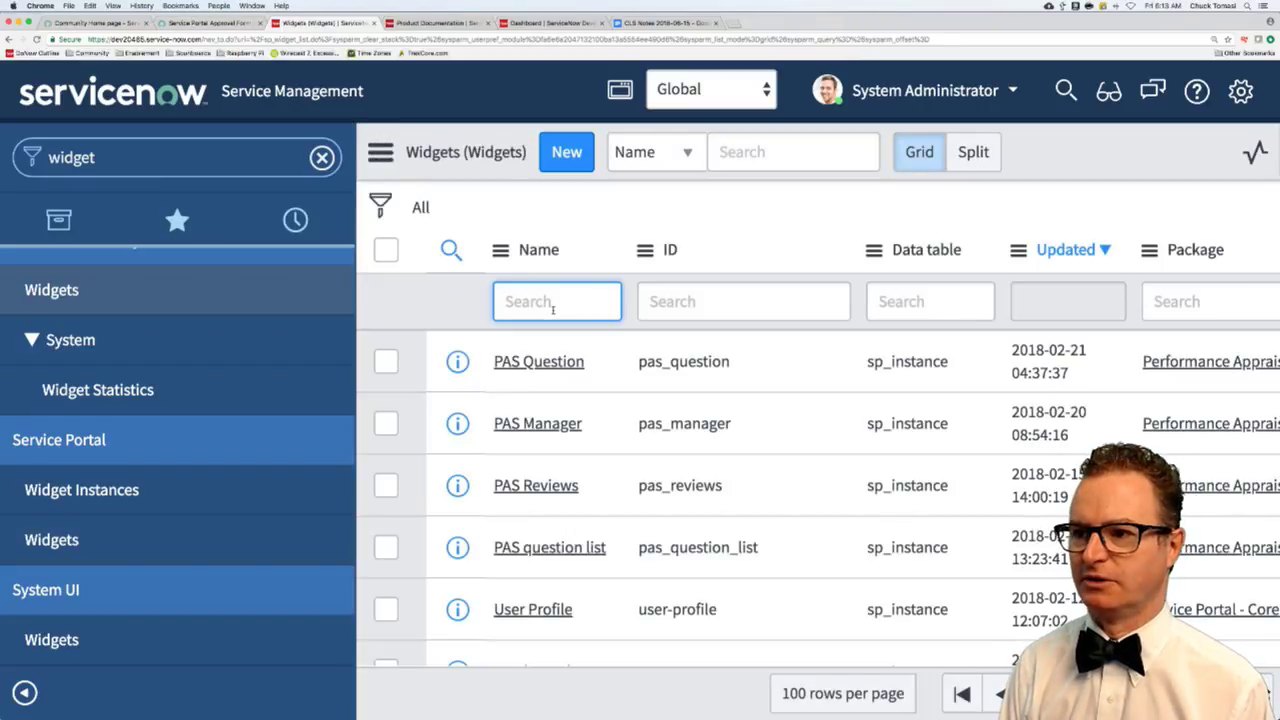
type("*approval")
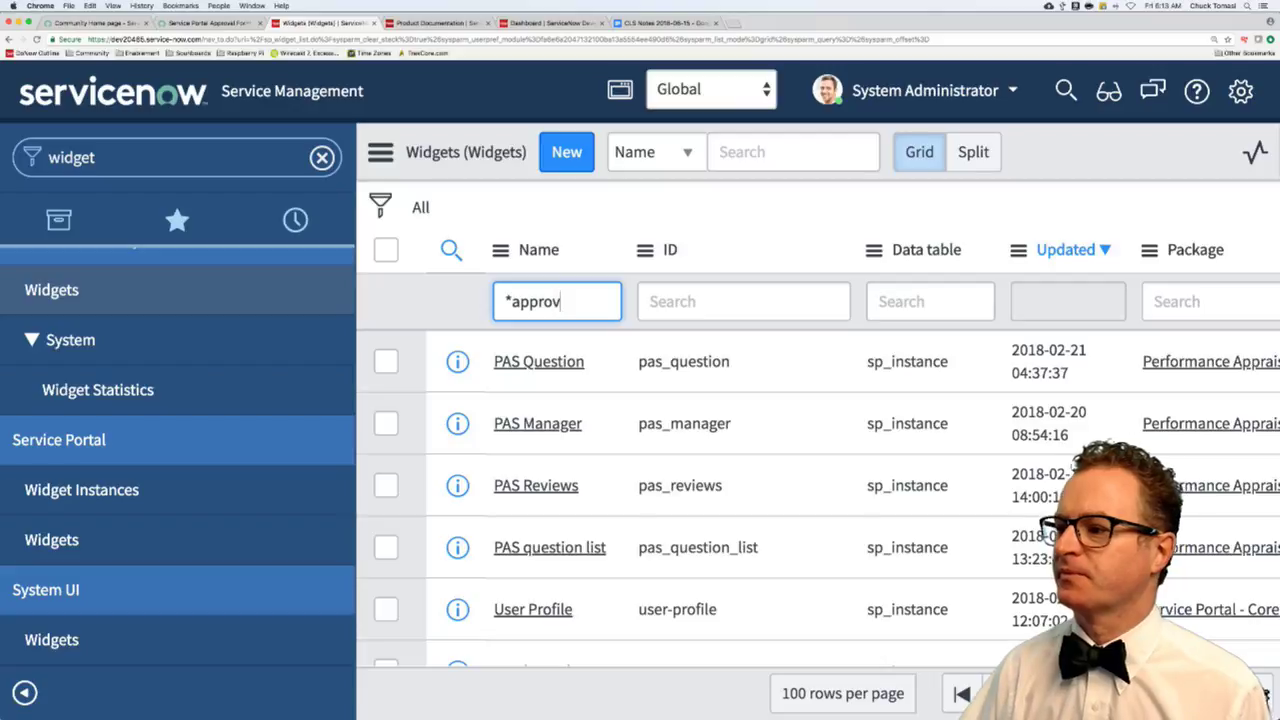
key("Return")
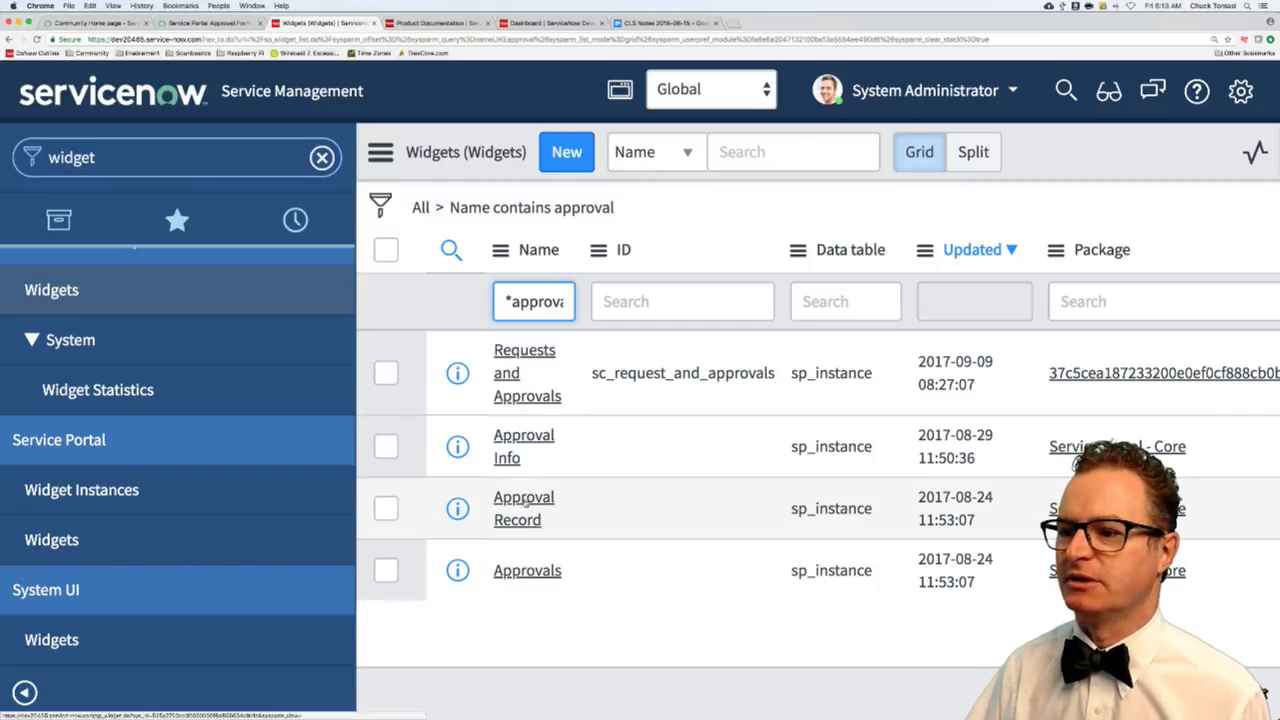
- Open the Approval Record widget and inspect its item short_description, item.price and visible_summary variable expressions
left_click(525, 505)
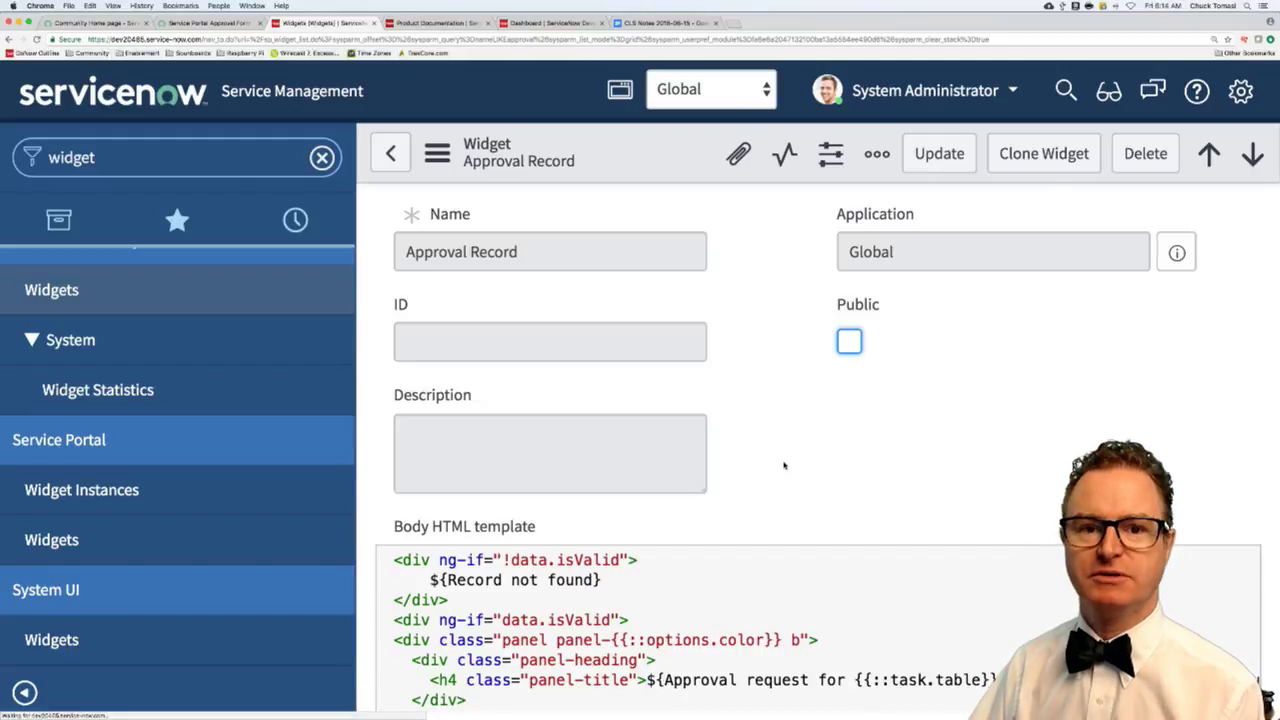
scroll(784, 465, "down", 3)
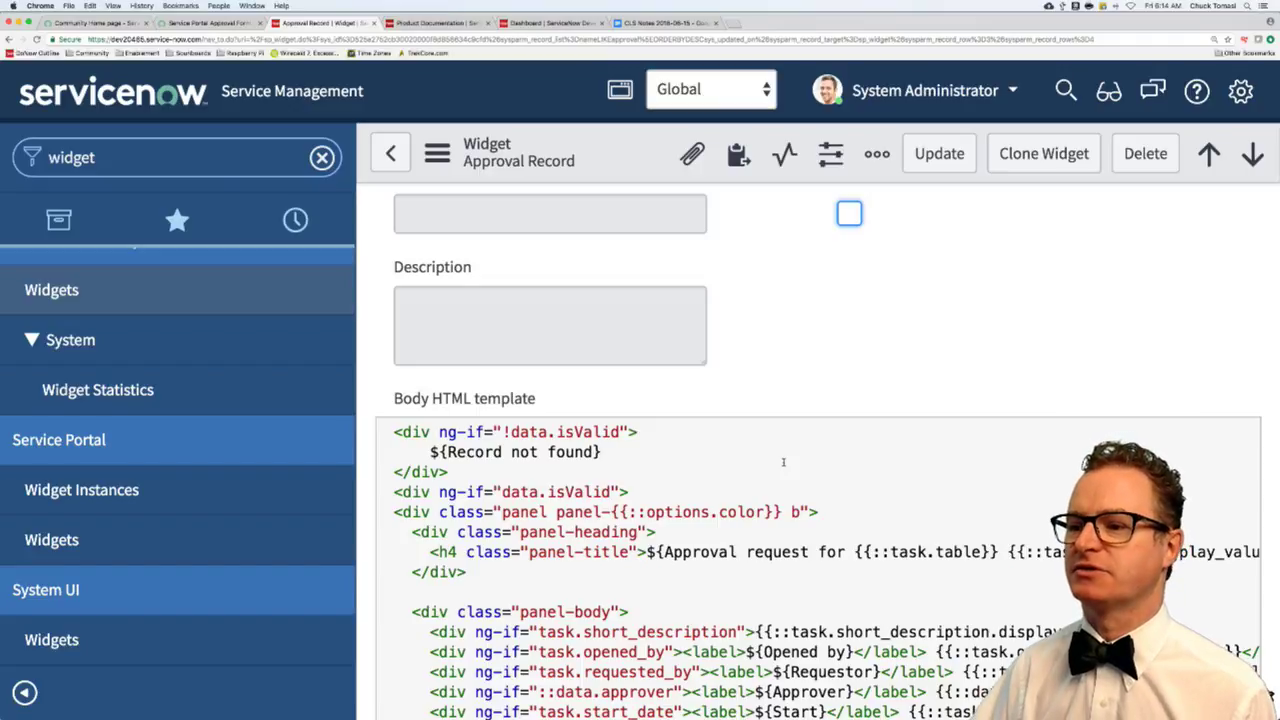
scroll(717, 513, "down", 2)
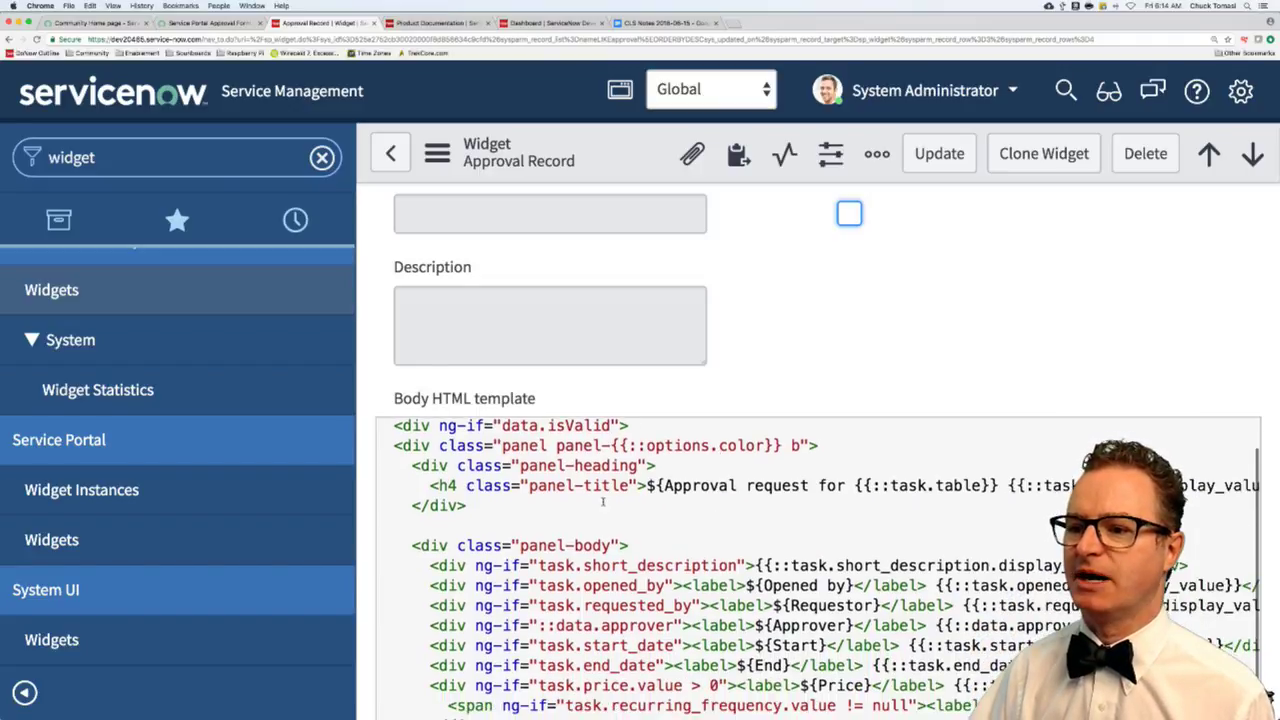
scroll(368, 500, "down", 3)
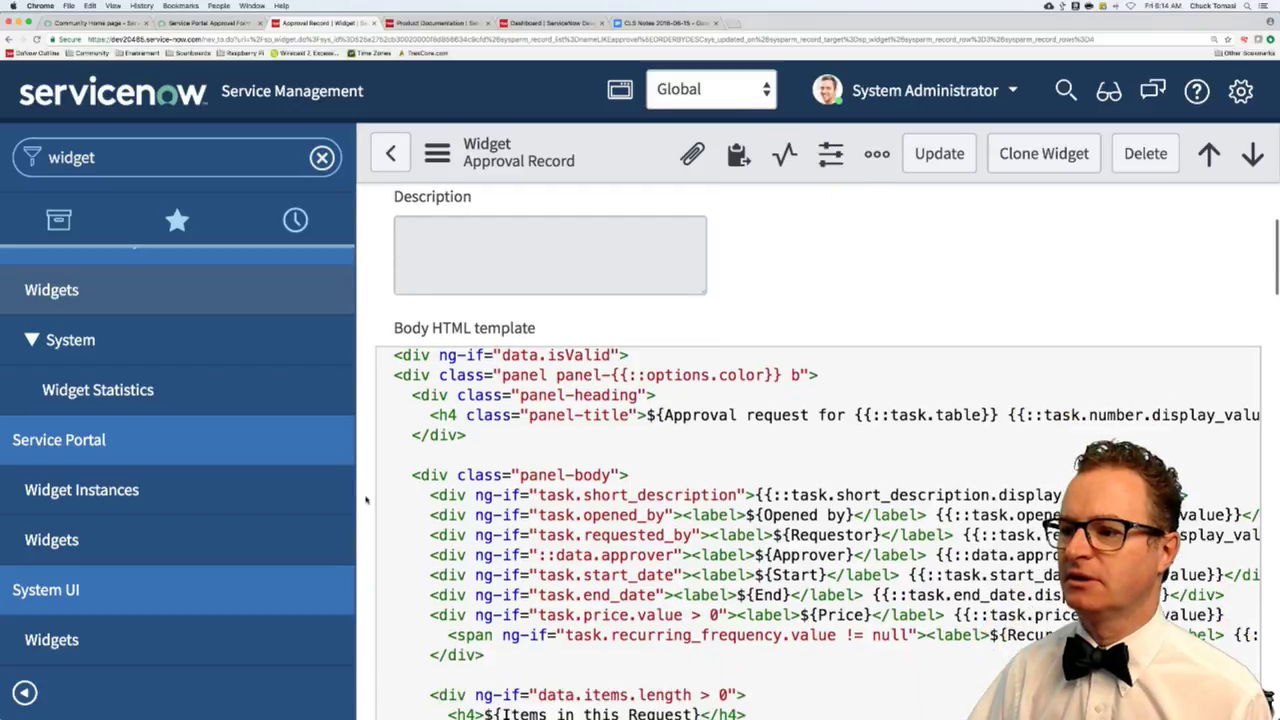
scroll(368, 500, "down", 2)
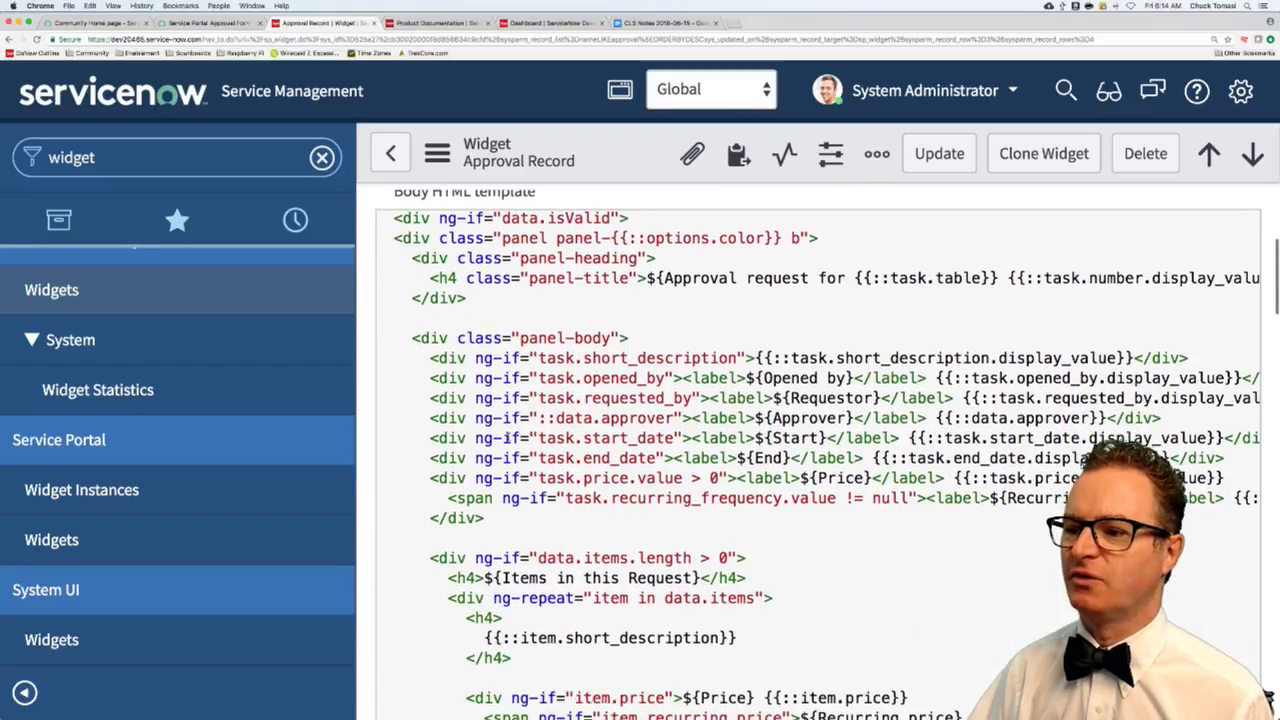
scroll(592, 376, "down", 8)
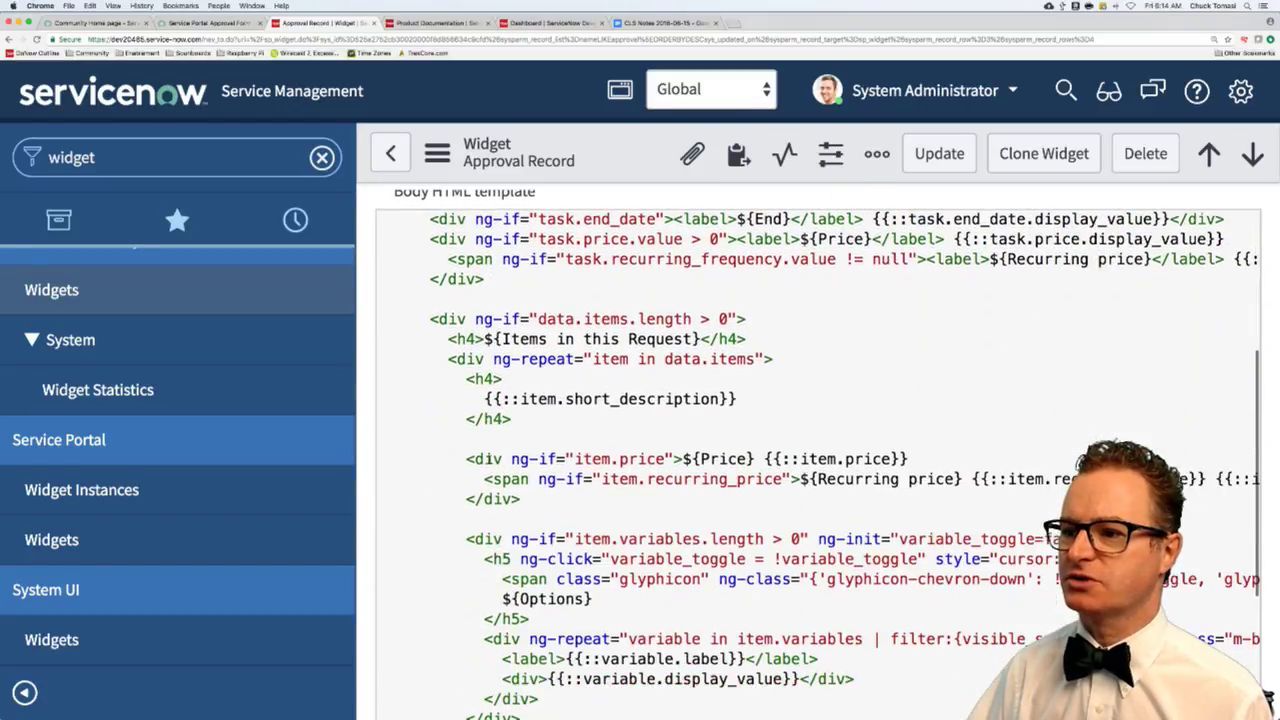
left_click_drag(568, 322, 780, 331)
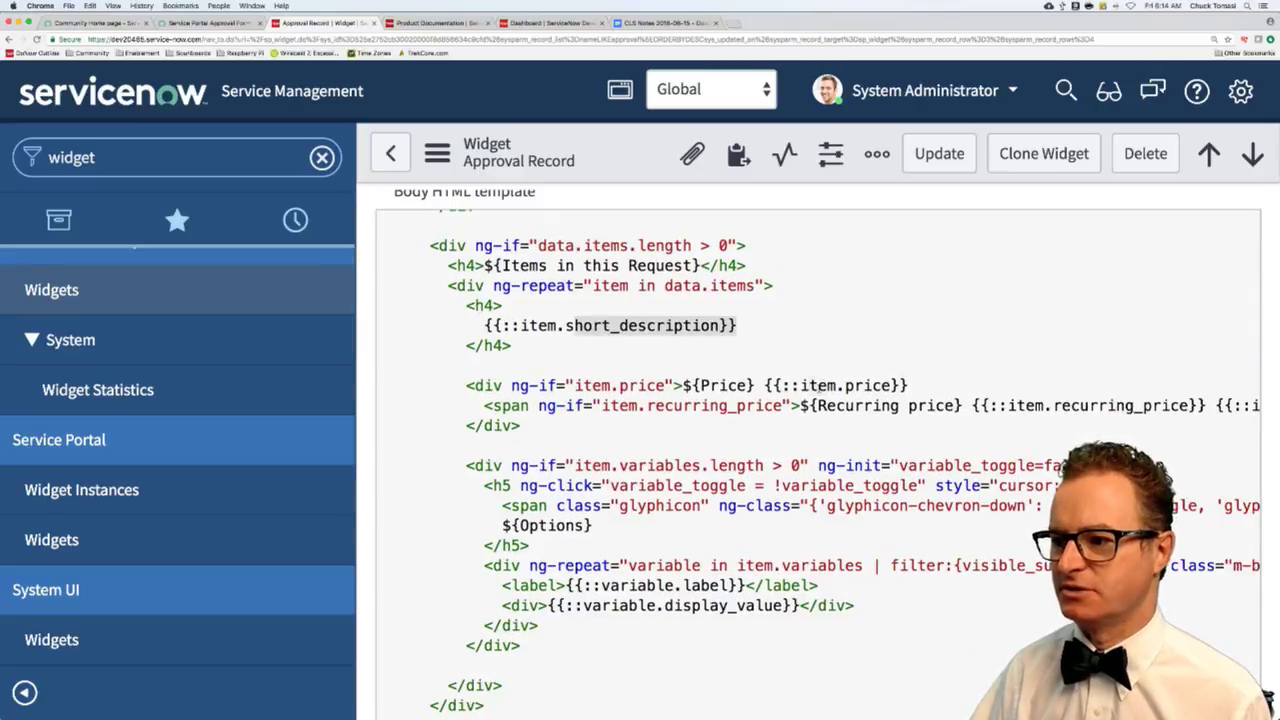
left_click_drag(803, 386, 908, 388)
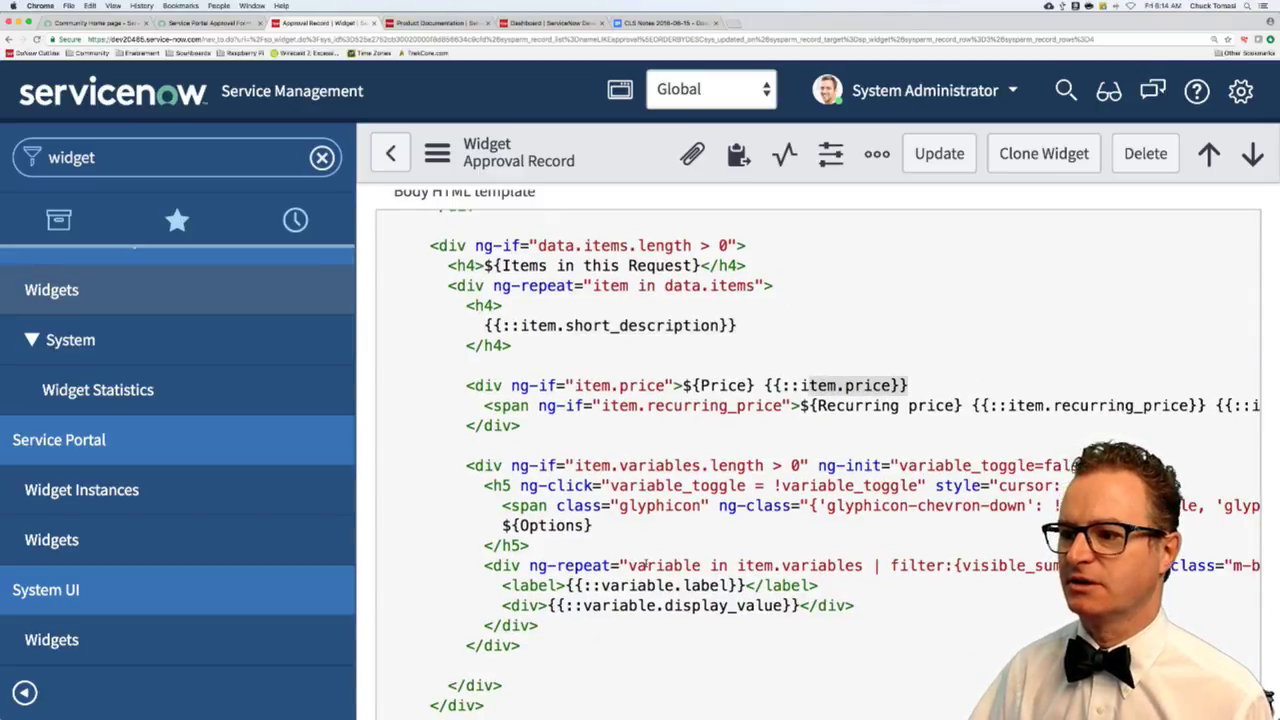
scroll(638, 590, "down", 3)
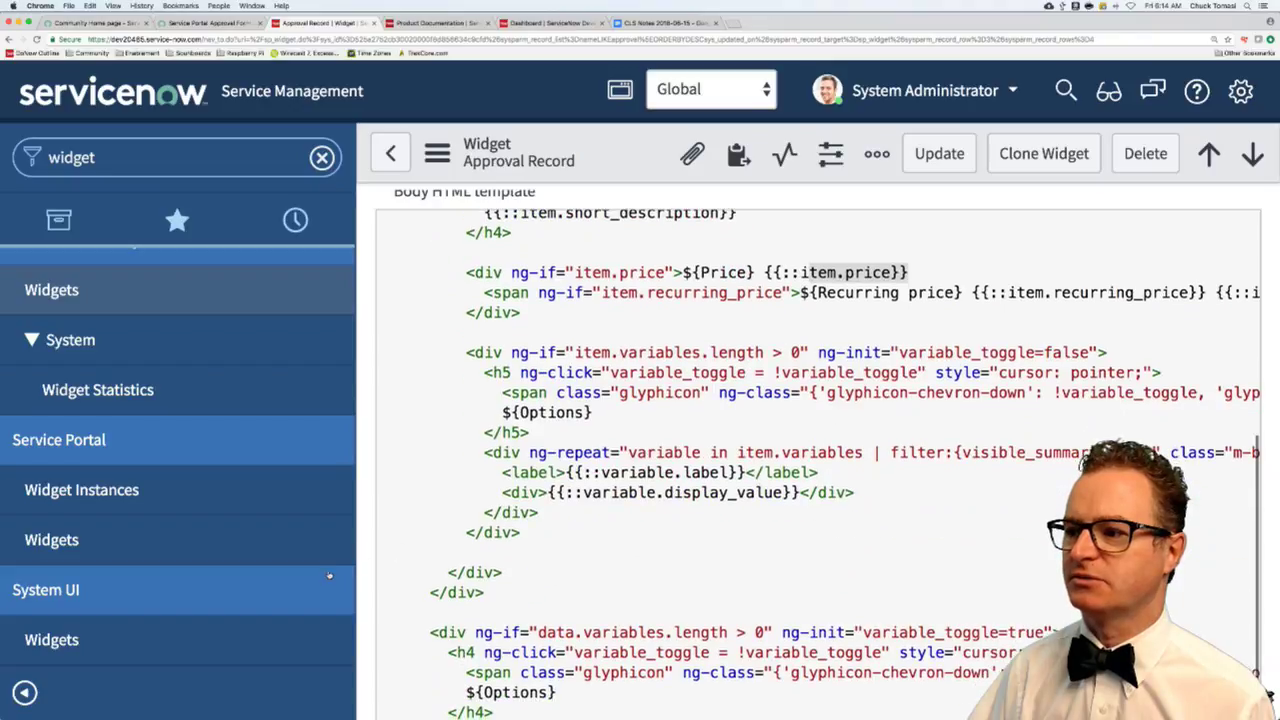
scroll(721, 397, "down", 1)
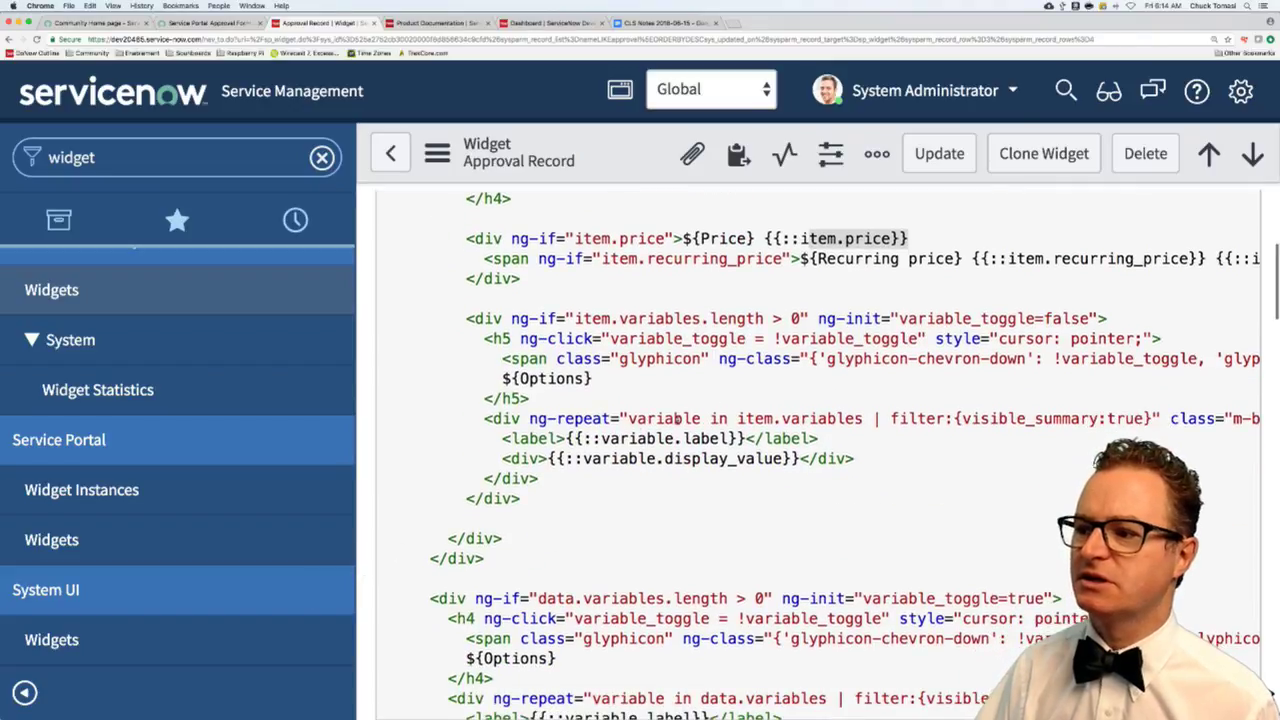
left_click_drag(630, 418, 1141, 418)
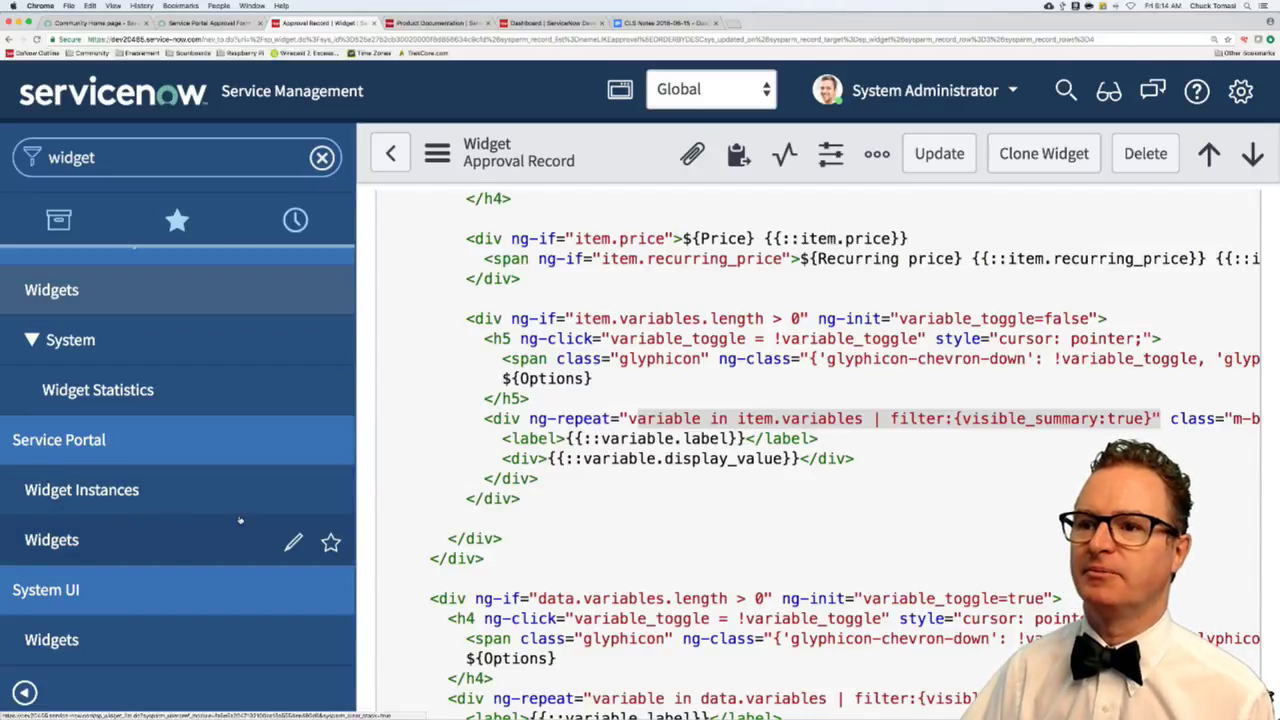
- Post a reply: clone the OOB widget, customize it per your requirements, place it on desired pages
left_click(210, 24)
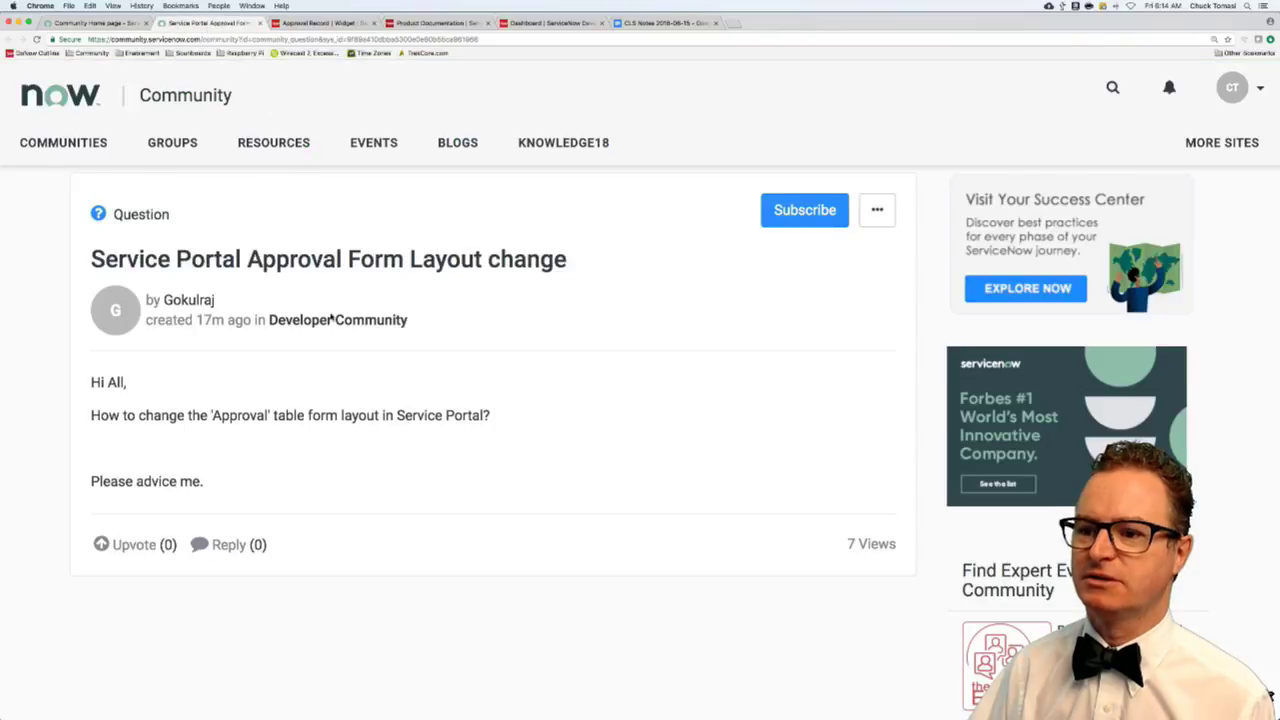
left_click(240, 544)
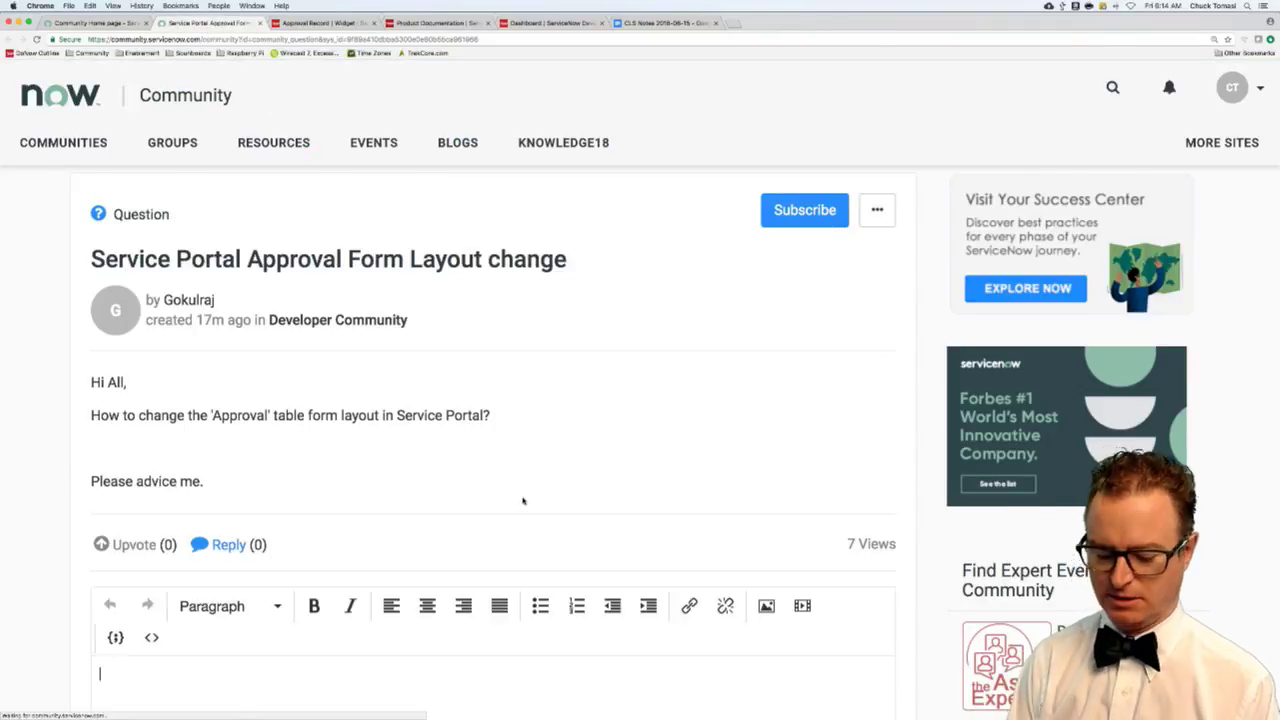
scroll(291, 634, "down", 3)
type("My recom")
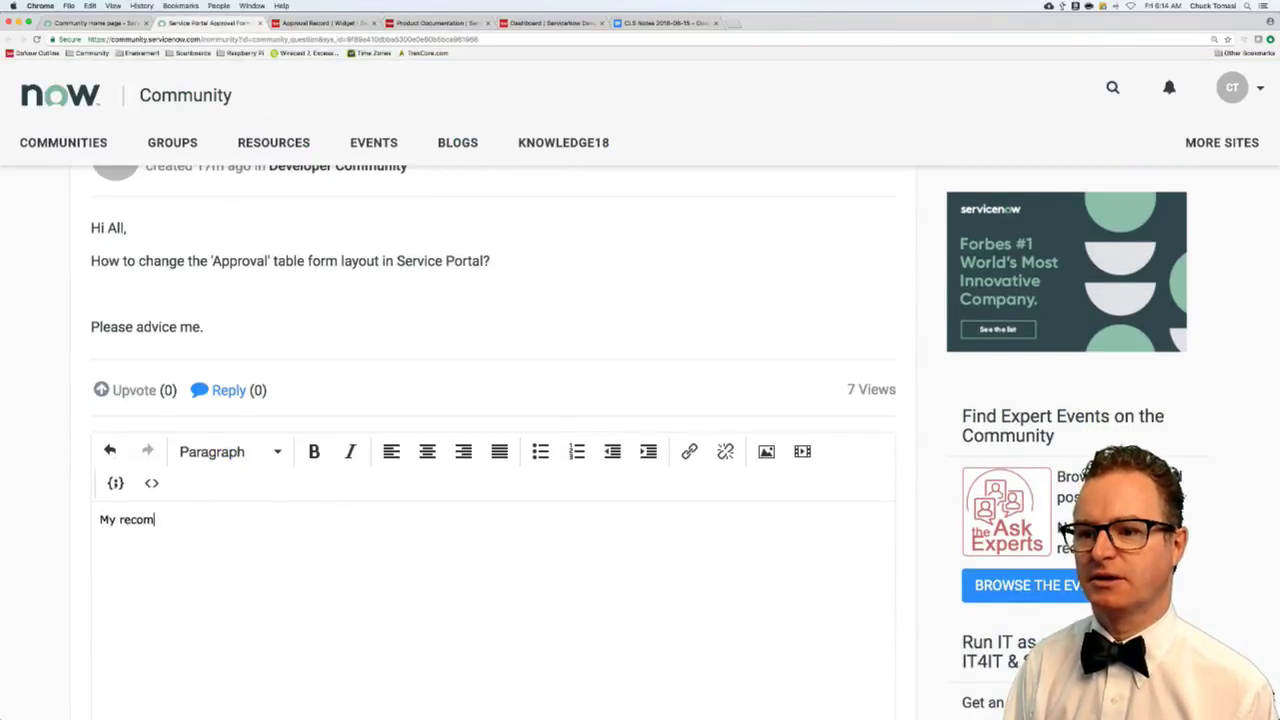
type("mendation is")
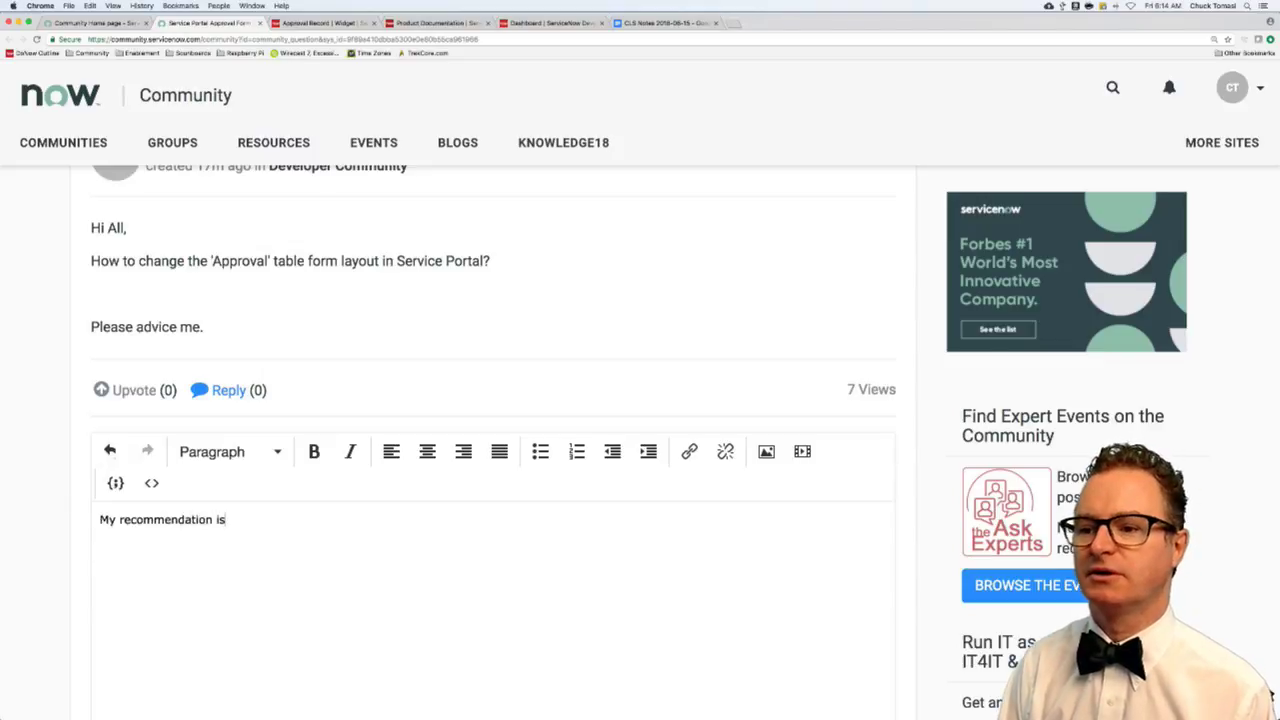
type(" to clone the OOB ")
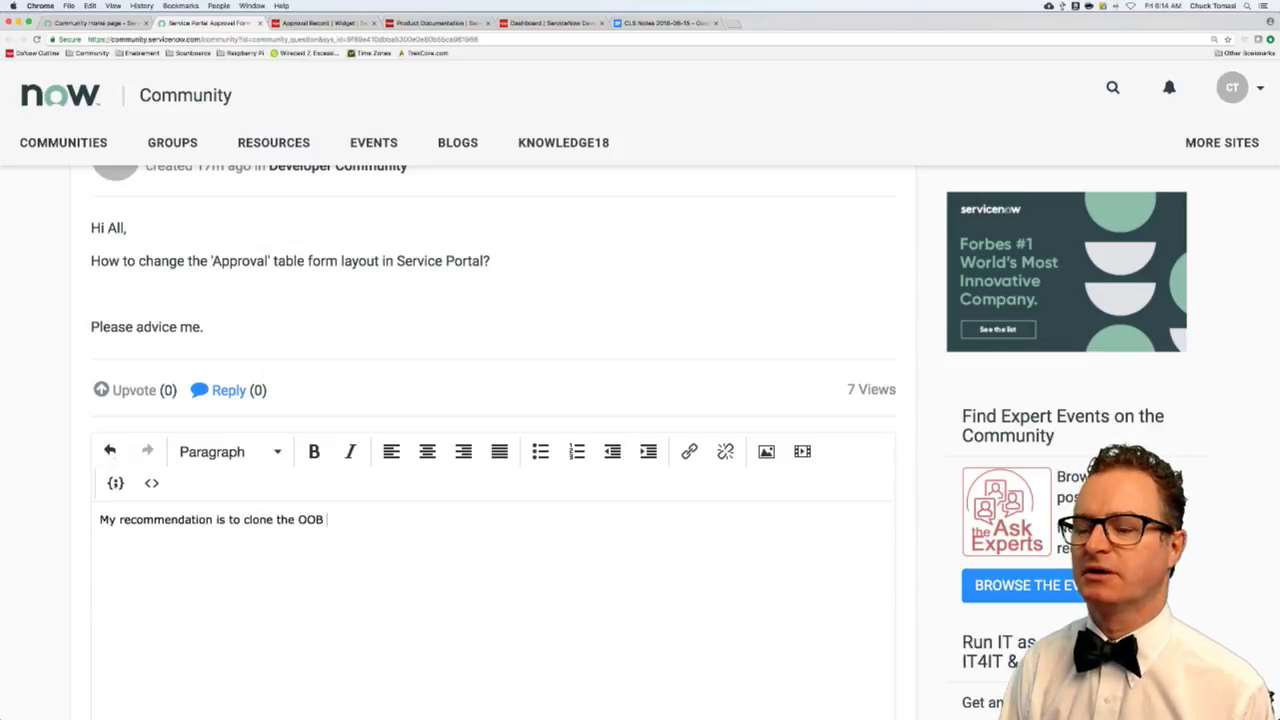
type("widget, ")
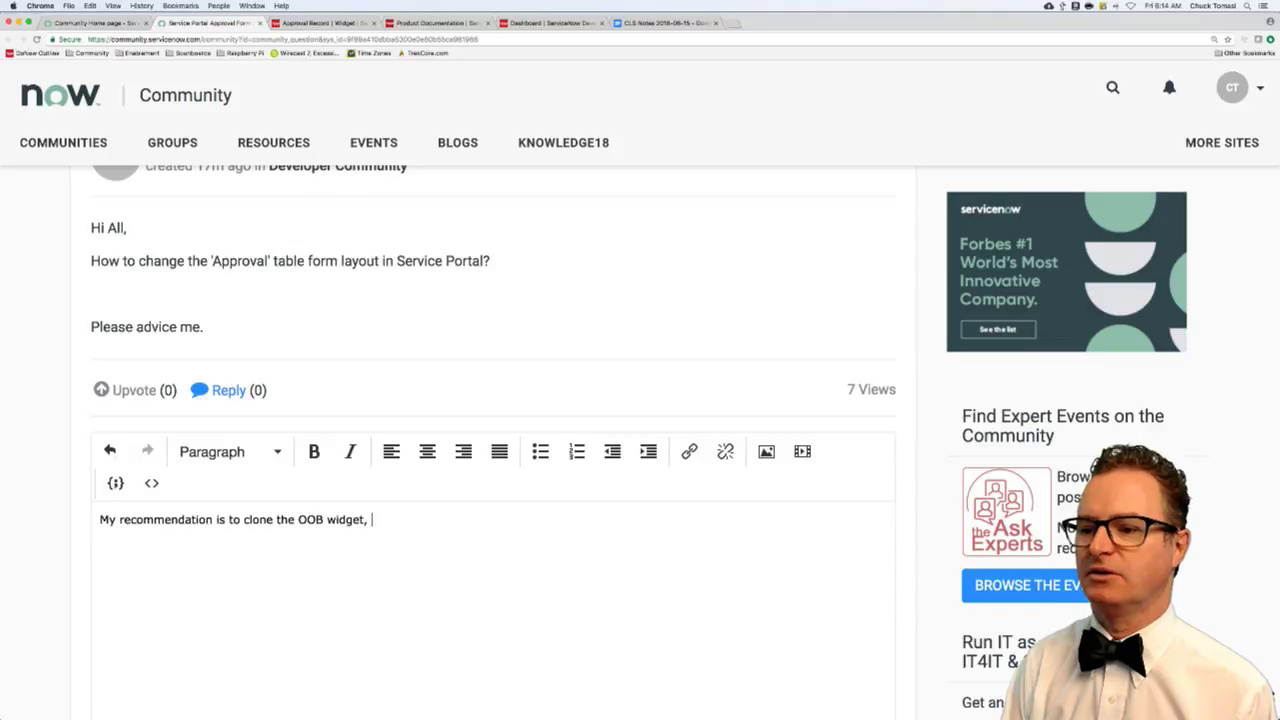
type("make it you rown")
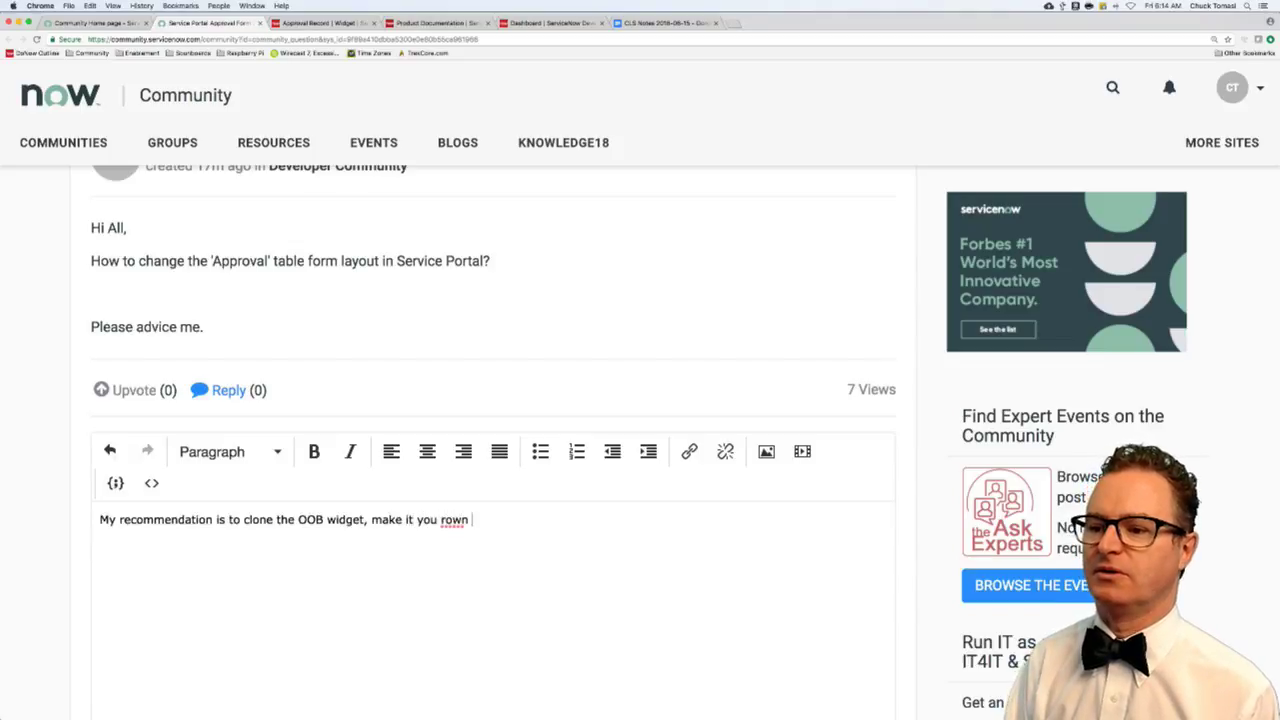
key("BackSpace")
key("BackSpace")
key("BackSpace")
type("own ")
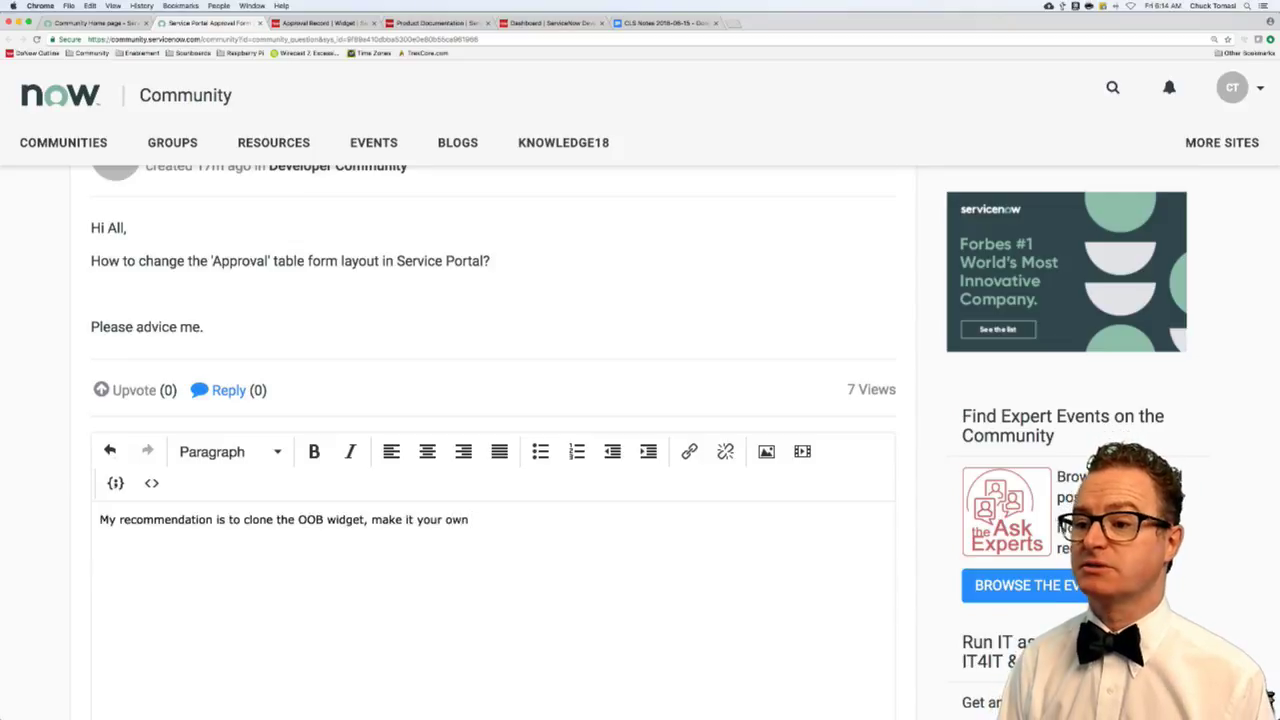
type("with customizat")
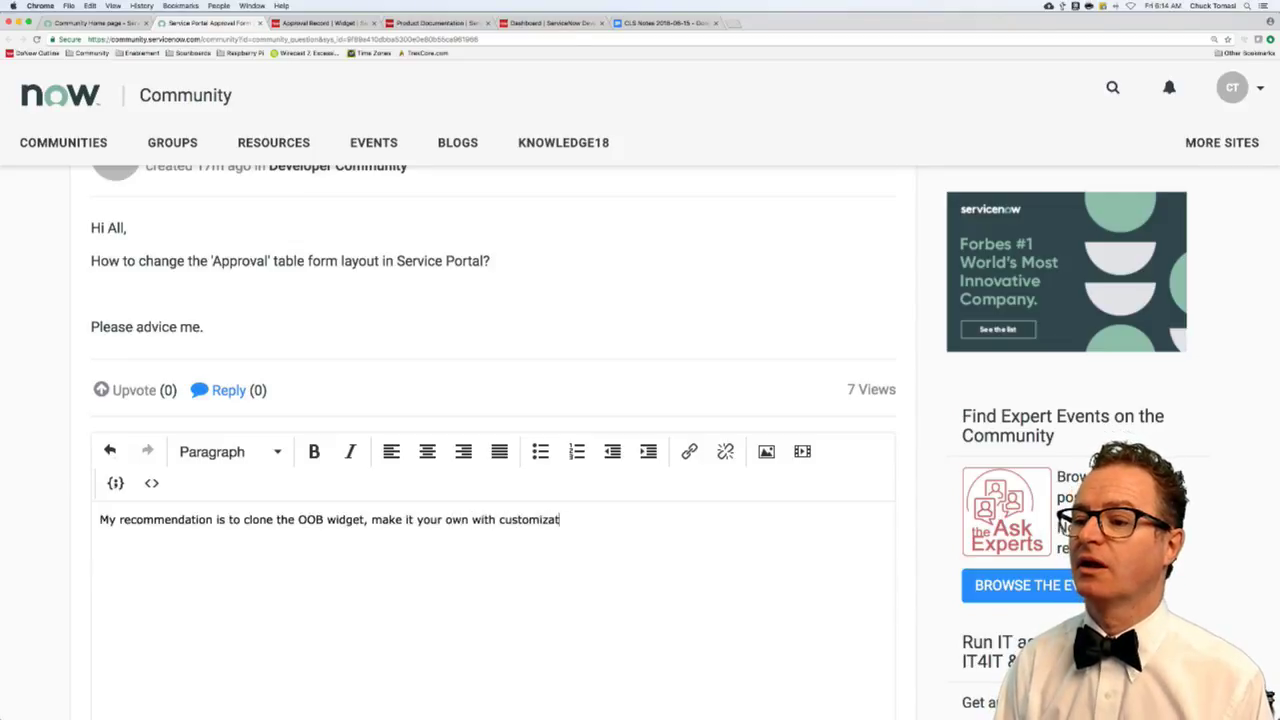
type("ions")
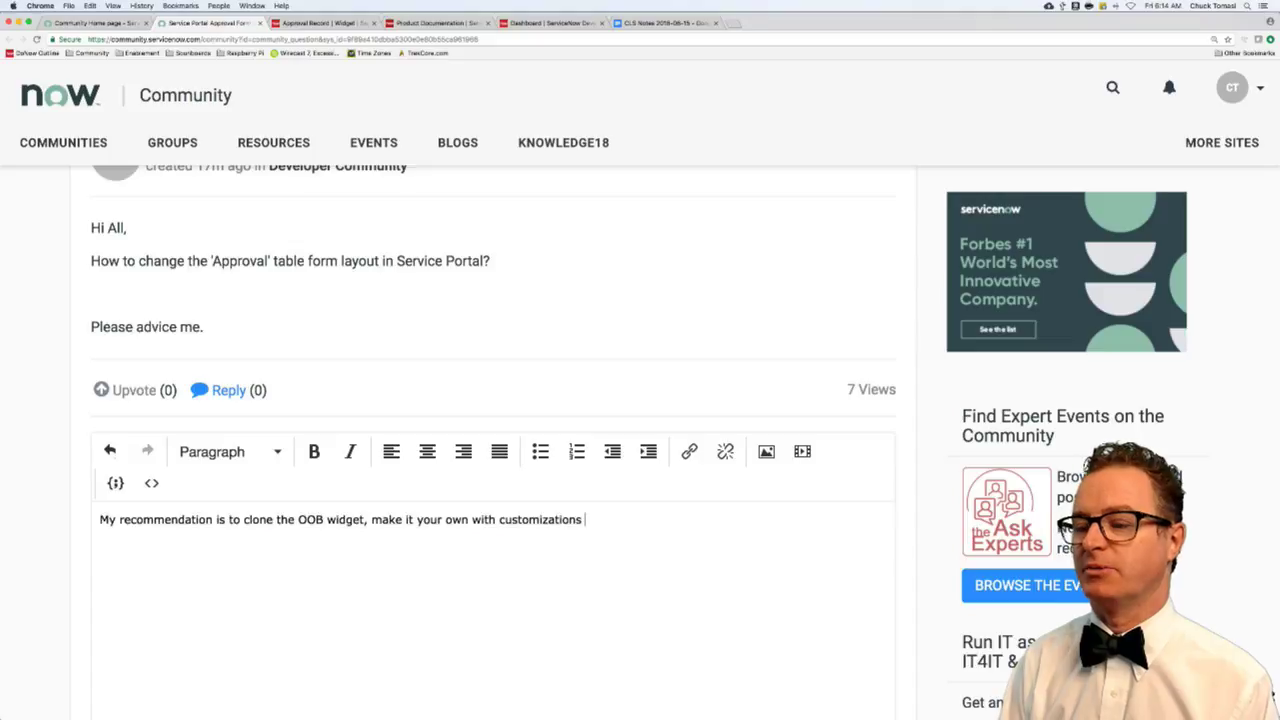
type(" per your re")
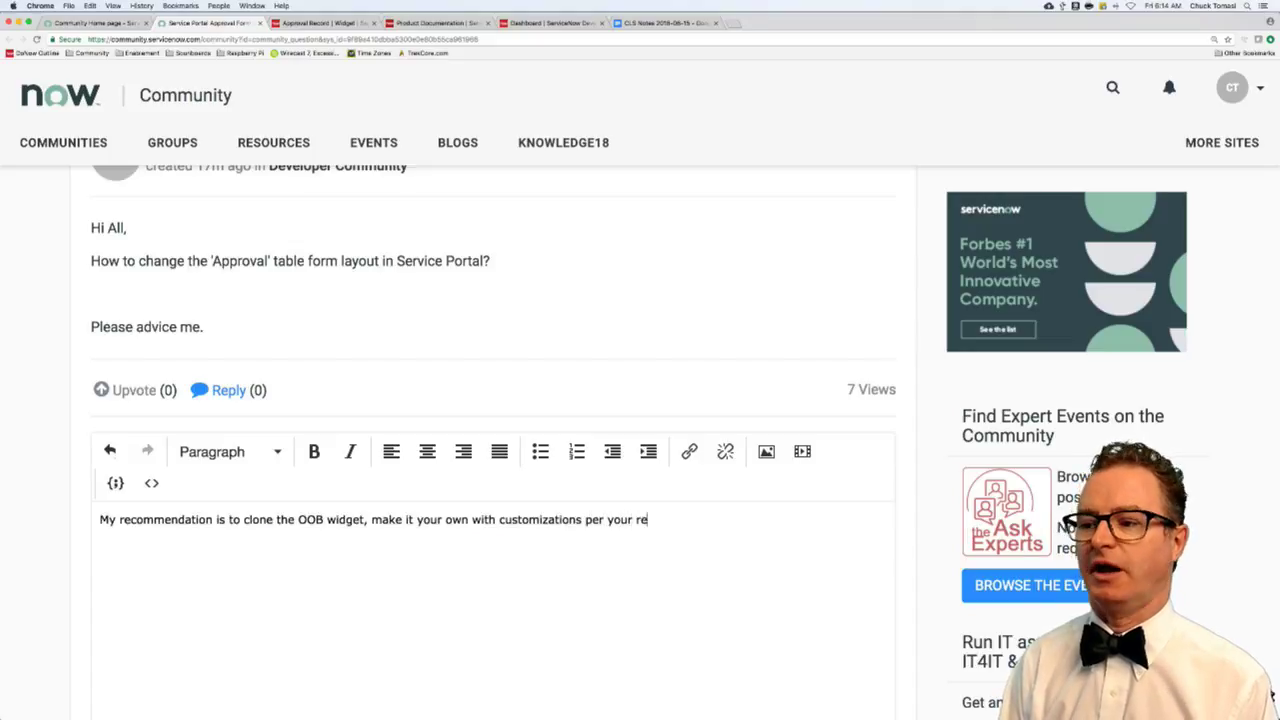
type("quirements and place t")
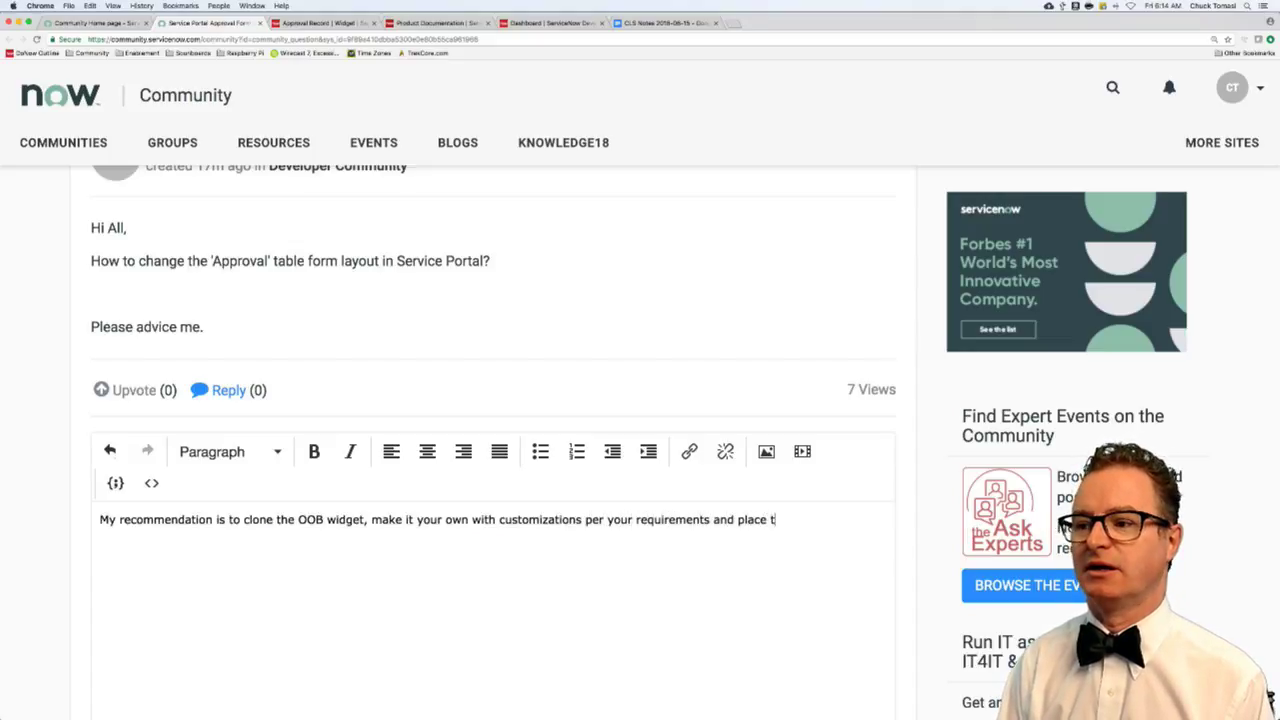
type("hat on t")
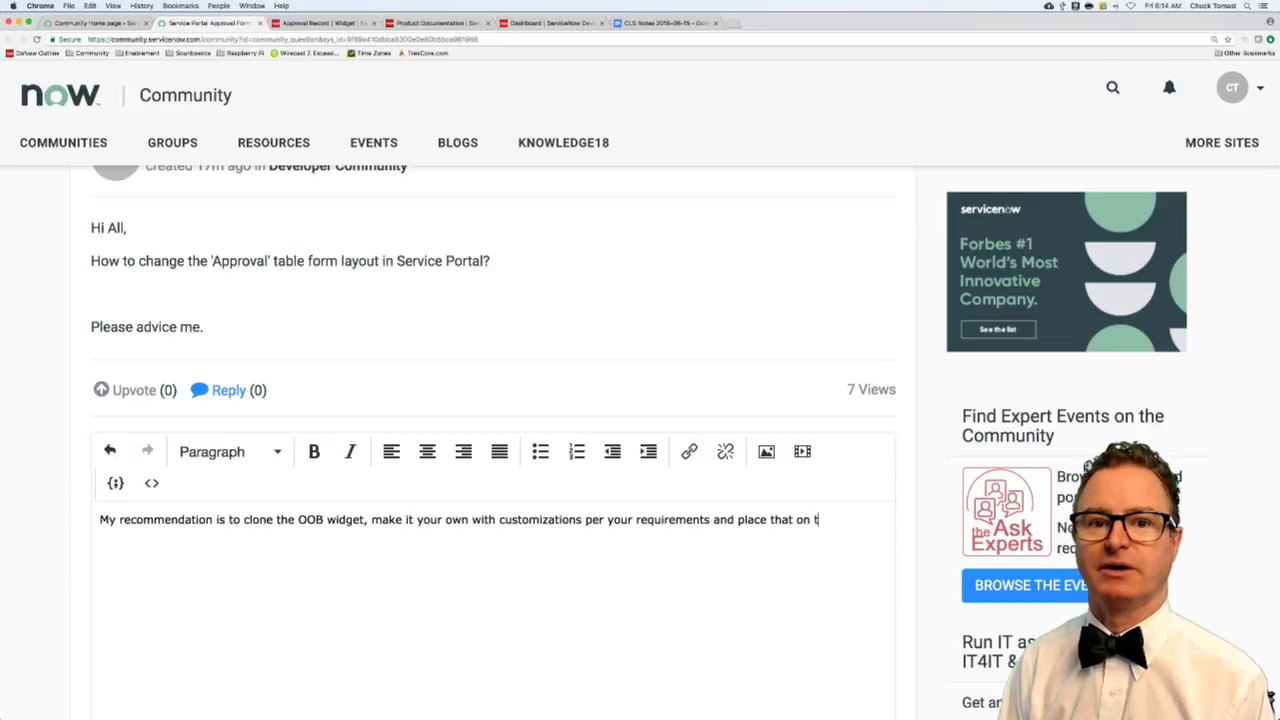
type("he required page")
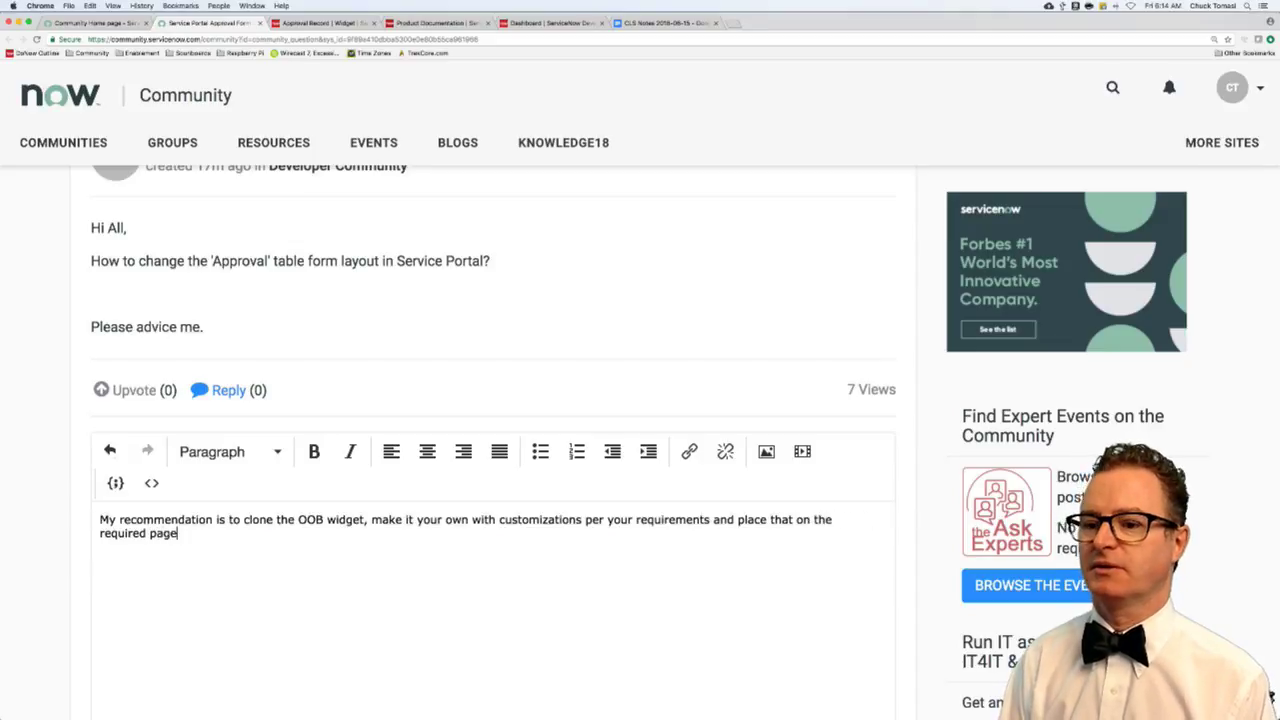
type("s.")
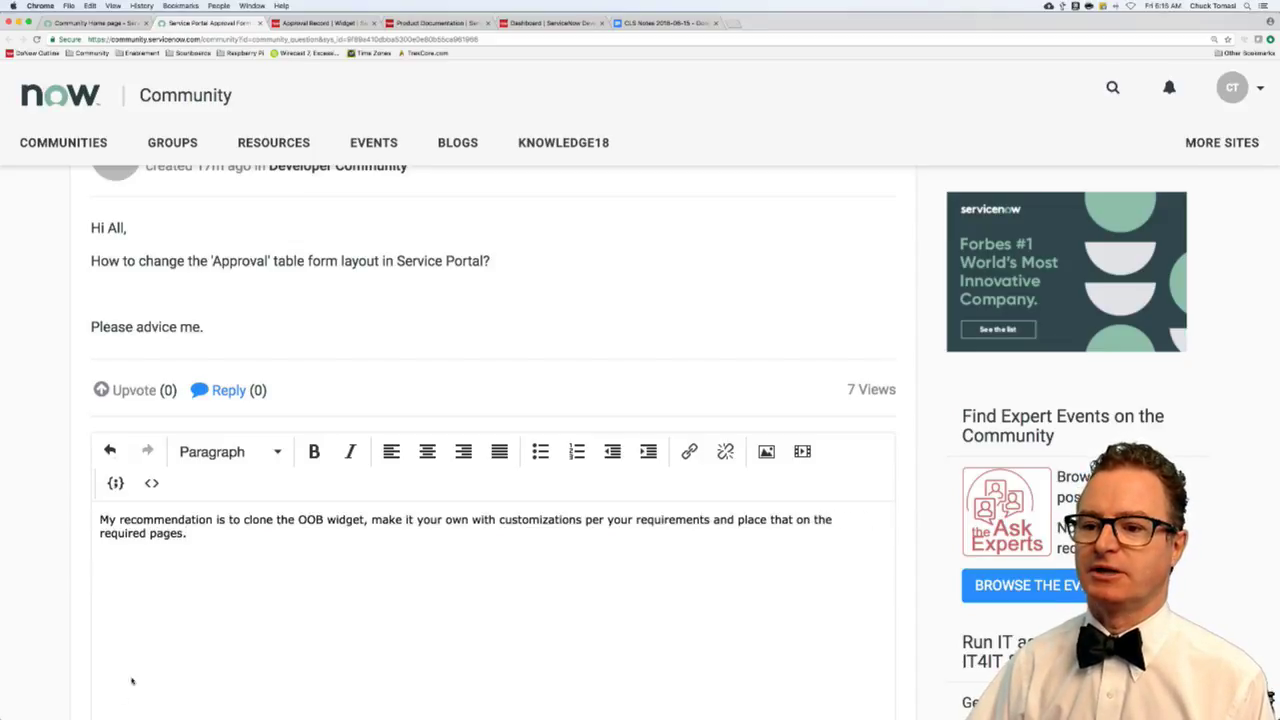
double_click(122, 533)
type("desired")
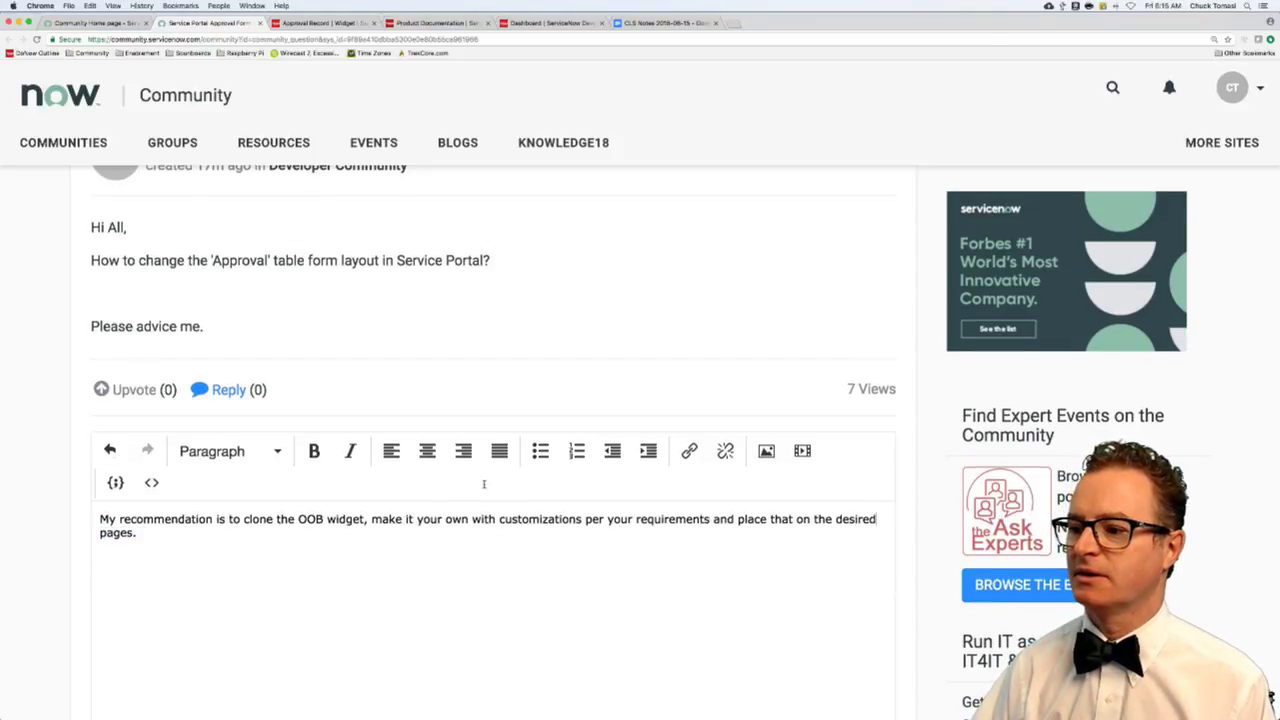
scroll(769, 531, "down", 5)
left_click(876, 648)
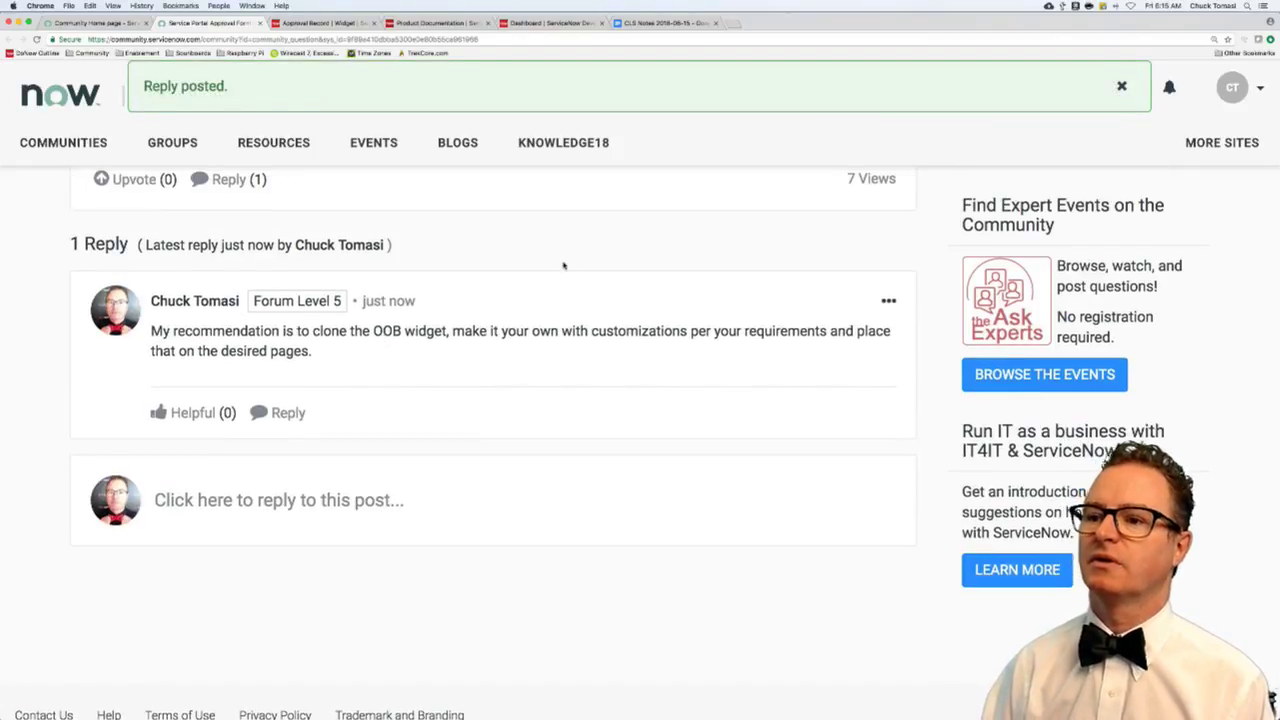
scroll(375, 283, "up", 5)
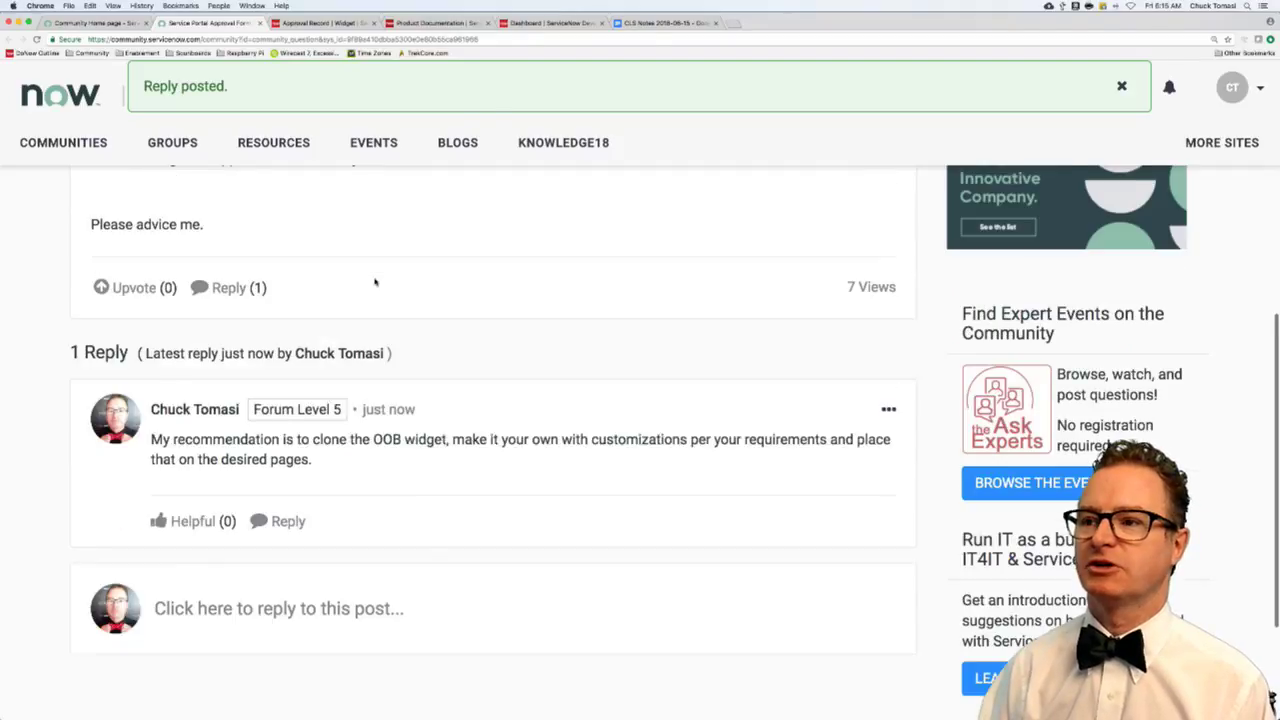
- Close the answered question and widget editor tabs to get back to Community Home
key("super+w")
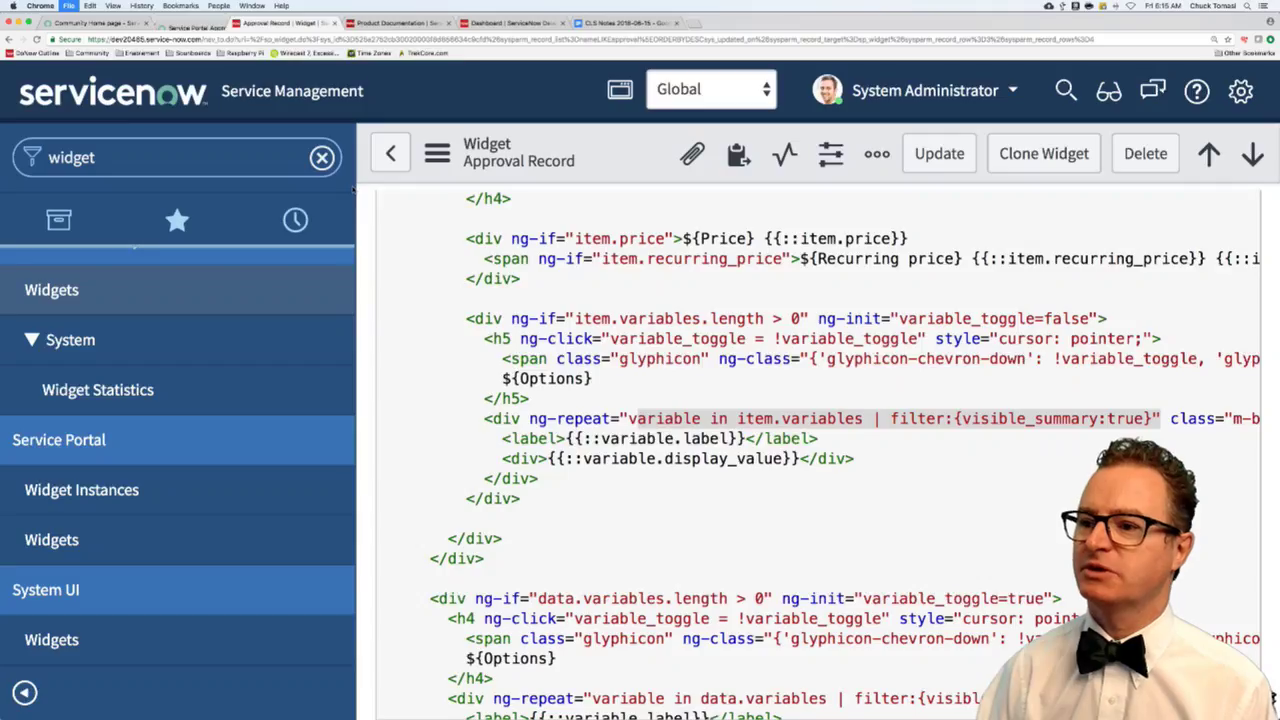
key("super+1")
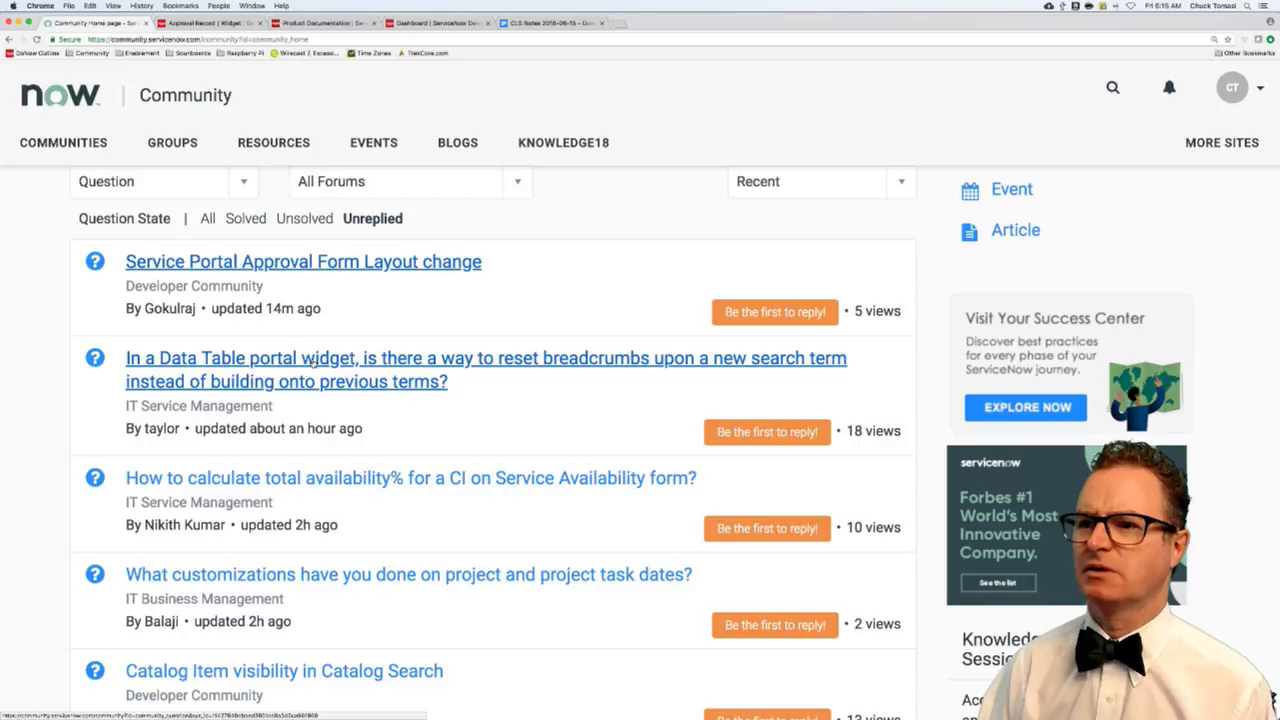
- Open the Data Table breadcrumbs question in its own tab and review its breadcrumbs screenshot and server script
left_click(313, 365, "super")
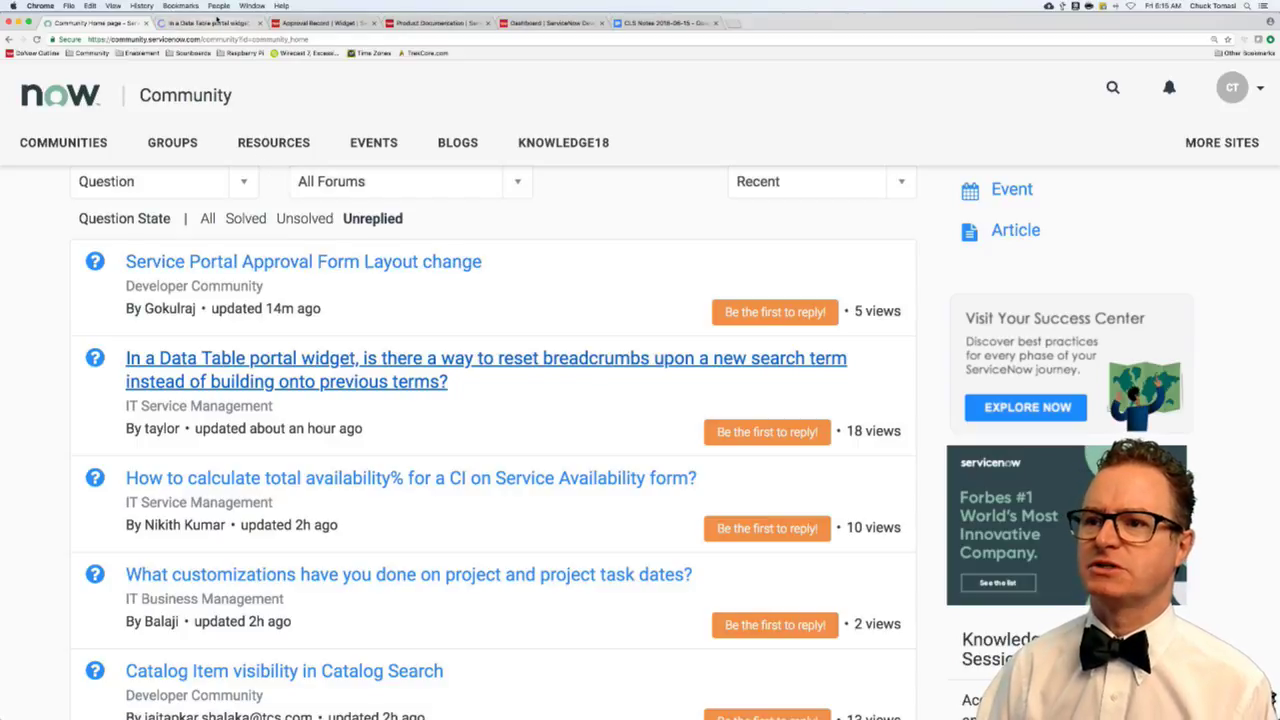
left_click(221, 22)
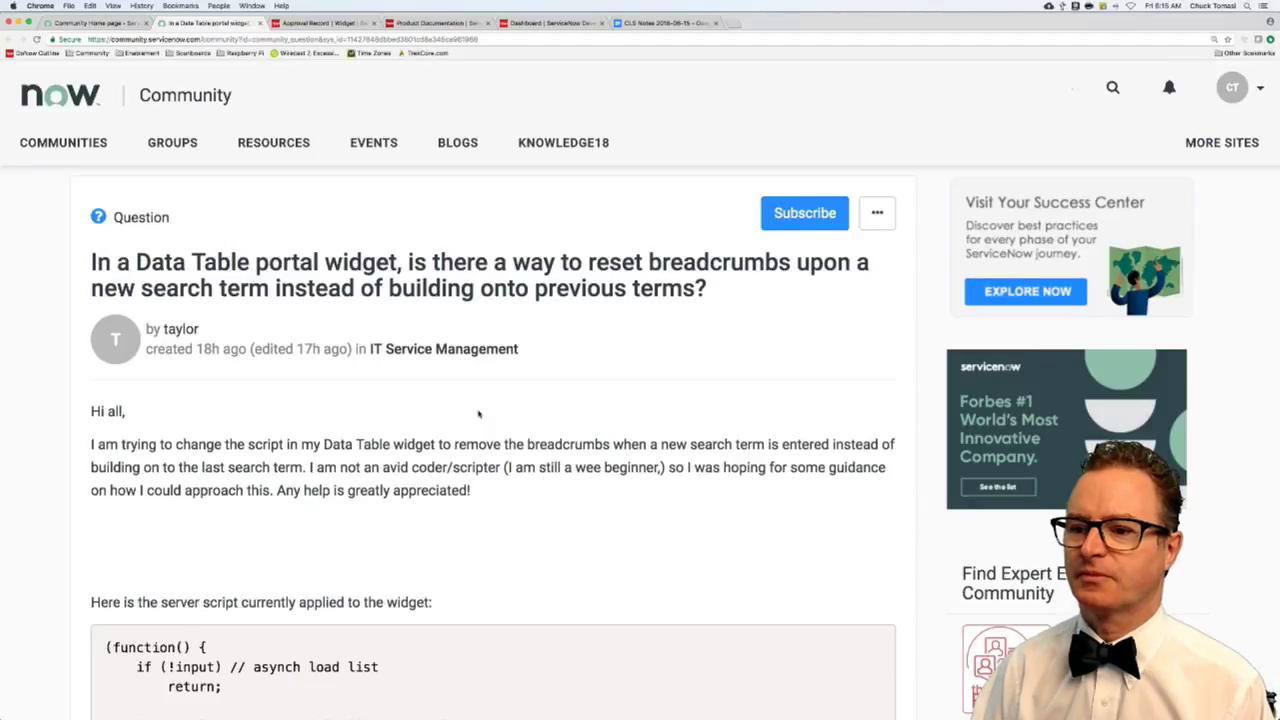
scroll(464, 448, "down", 1)
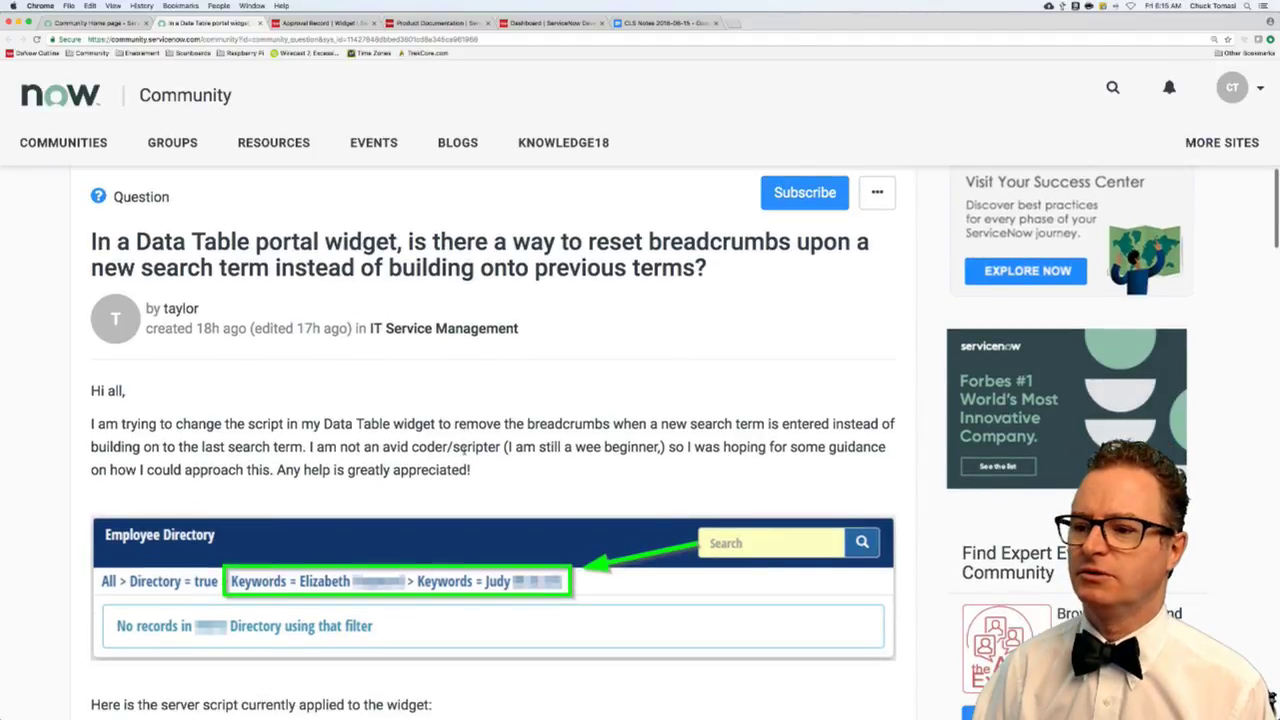
scroll(464, 448, "down", 3)
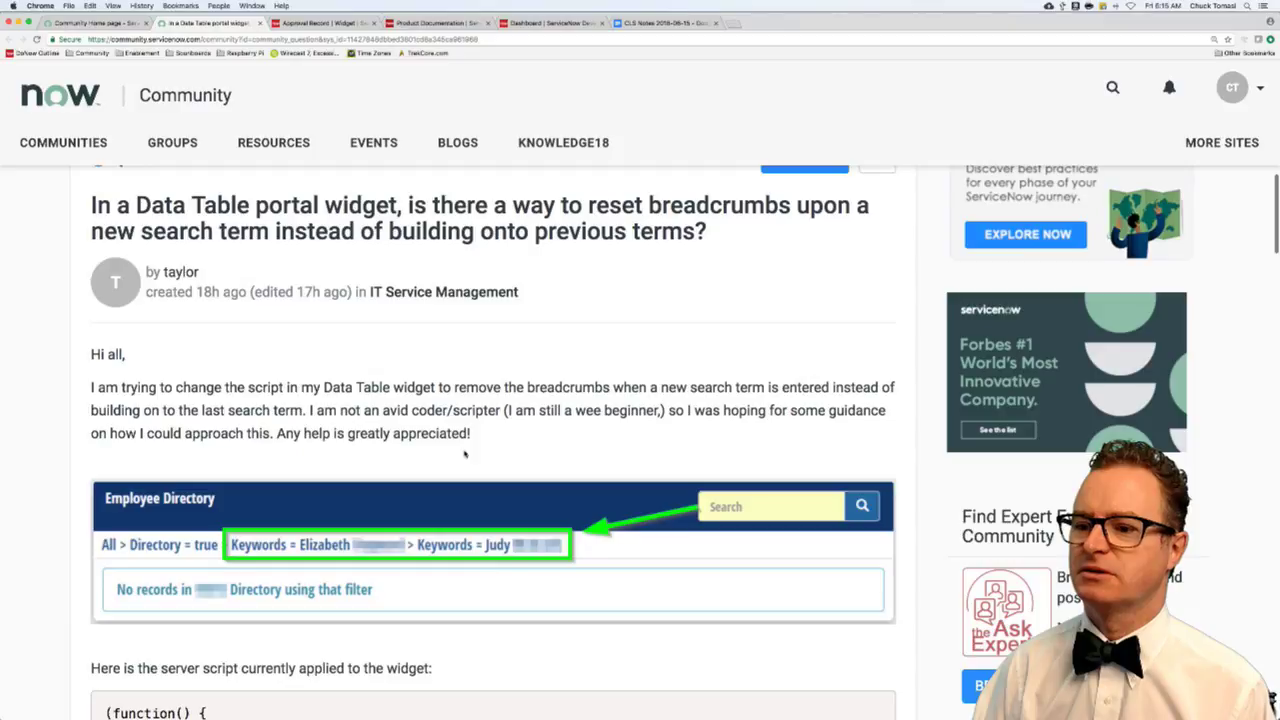
scroll(464, 454, "down", 4)
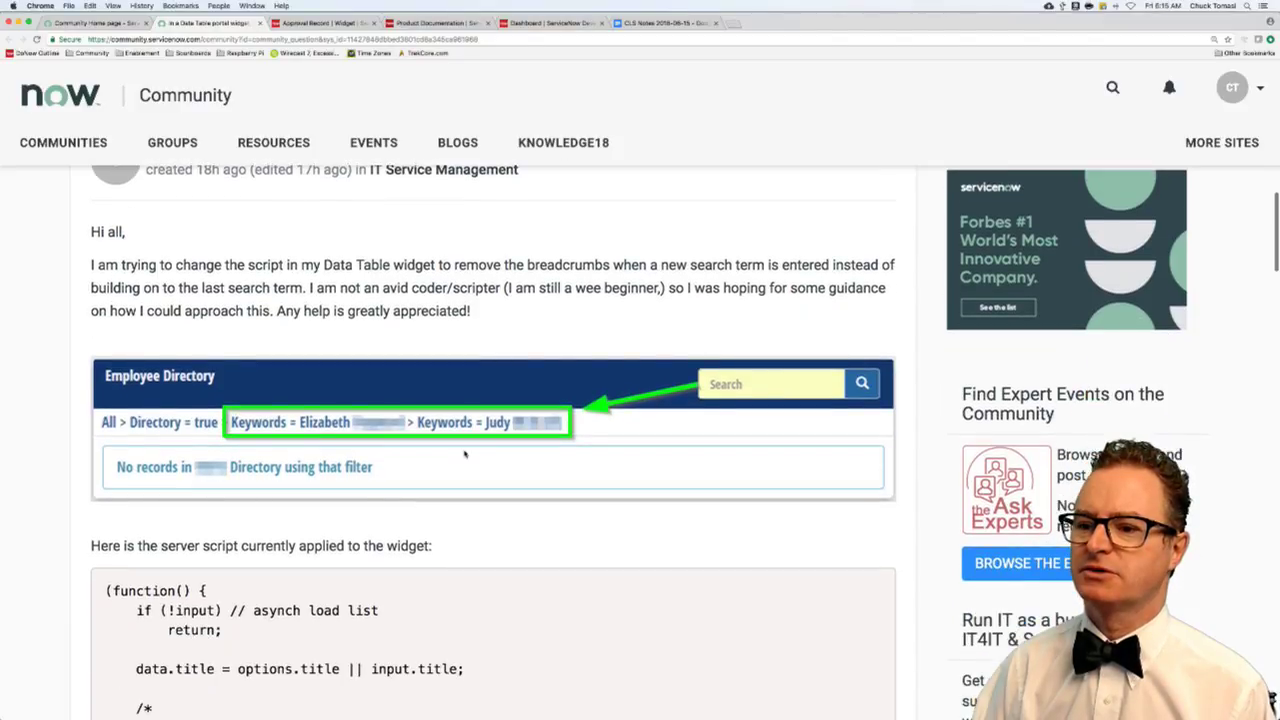
scroll(464, 454, "down", 3)
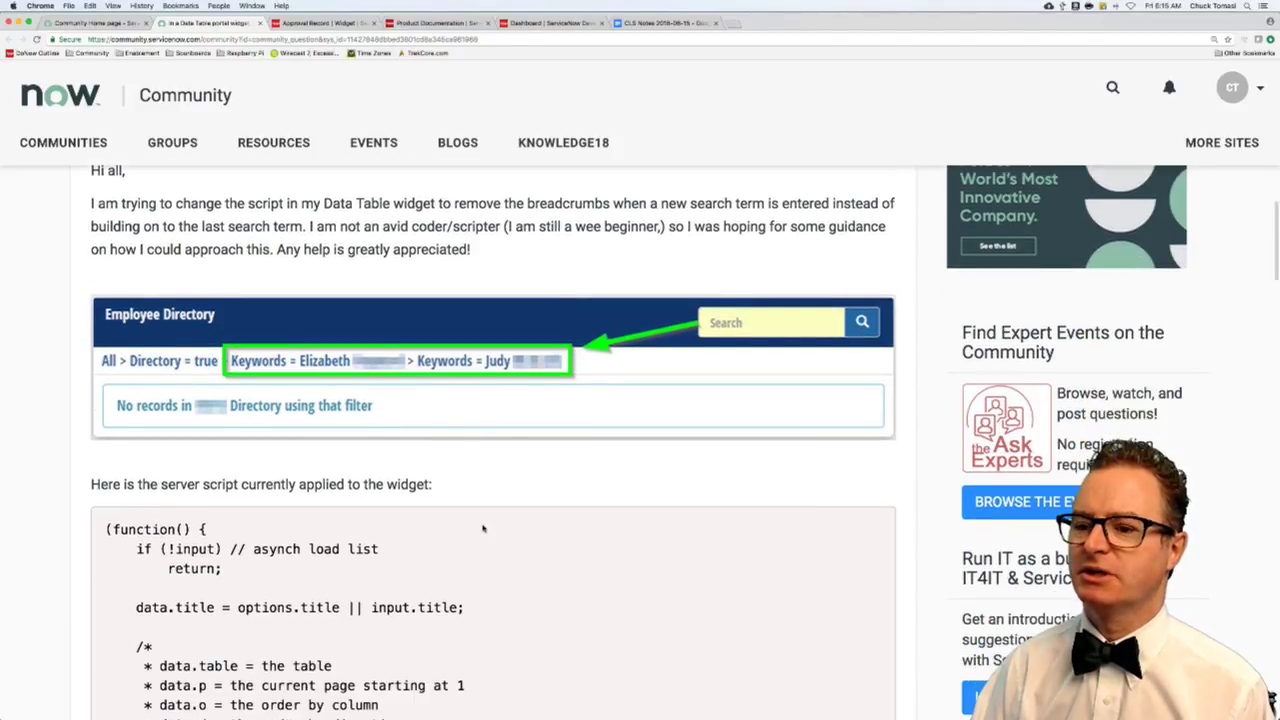
scroll(478, 526, "down", 5)
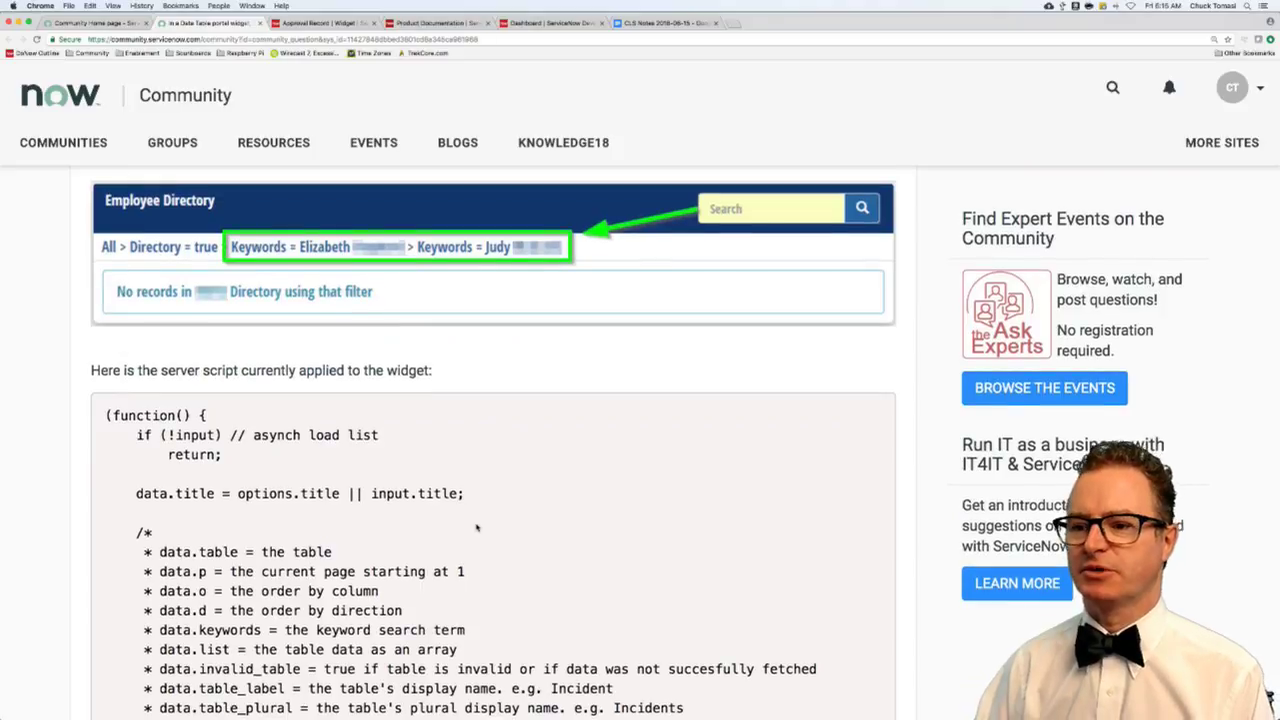
scroll(477, 527, "down", 14)
scroll(477, 527, "down", 3)
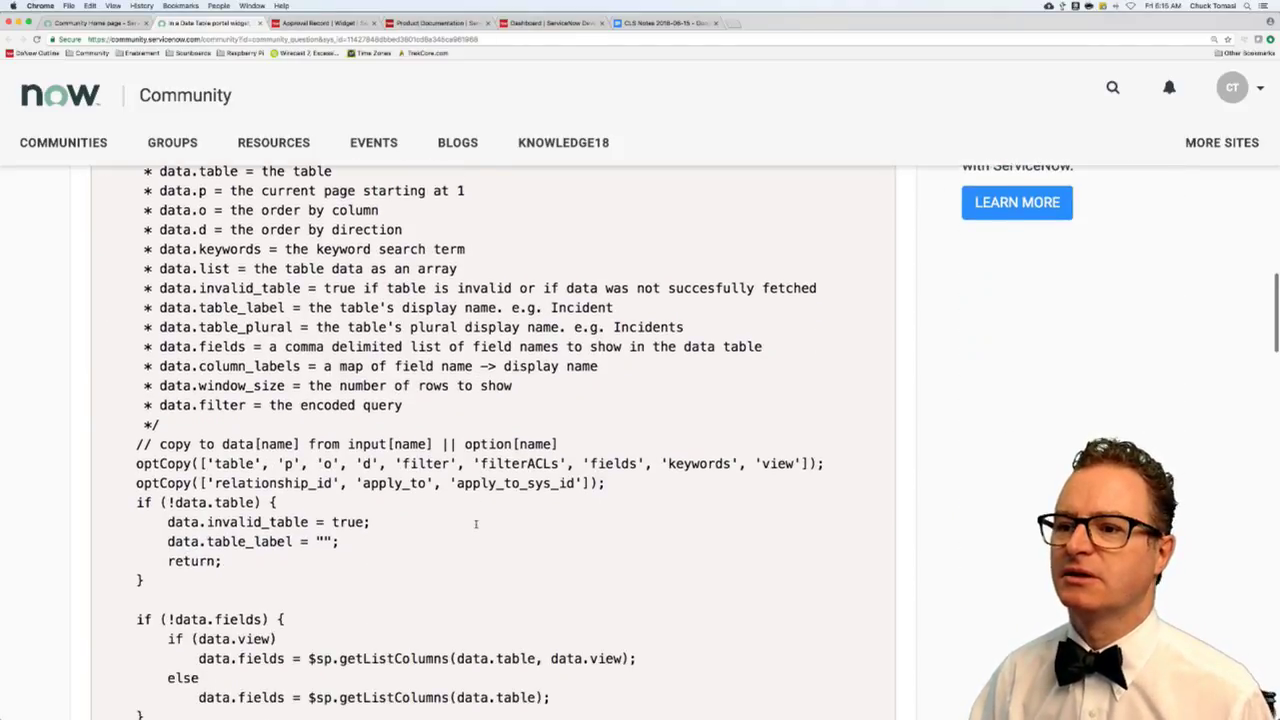
scroll(477, 527, "up", 1)
scroll(477, 527, "down", 13)
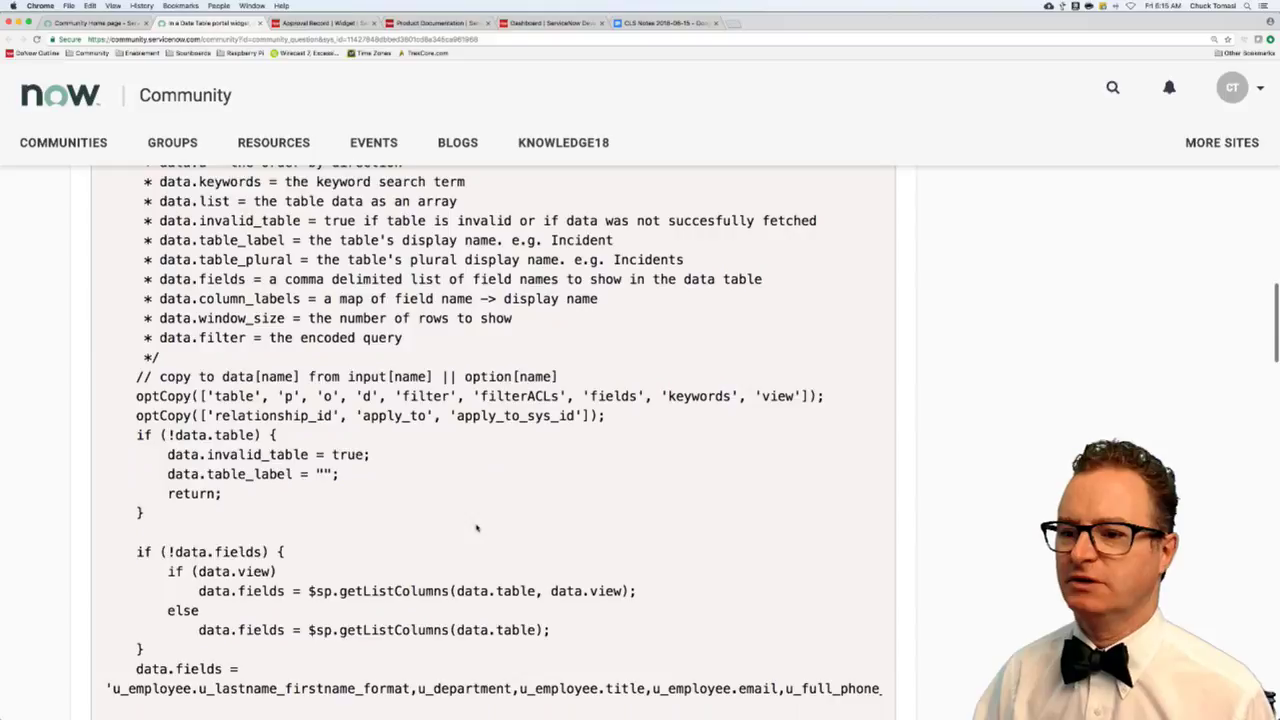
scroll(476, 531, "down", 8)
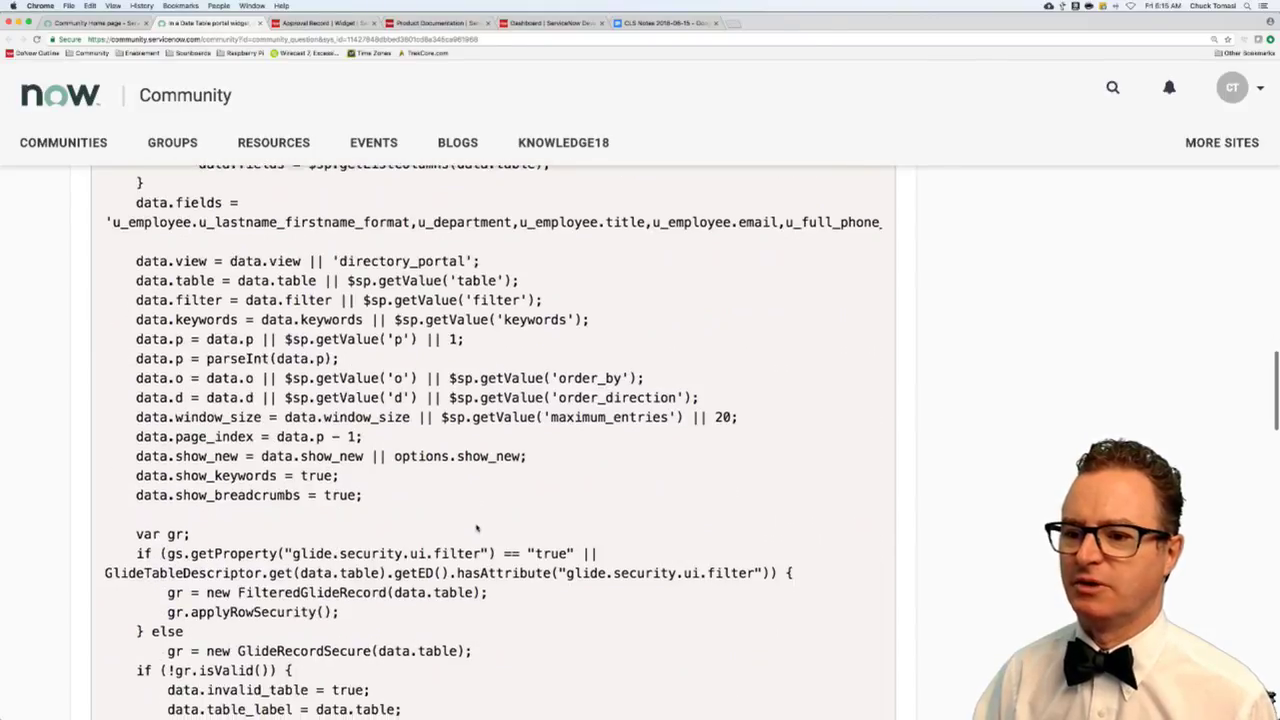
scroll(476, 524, "down", 9)
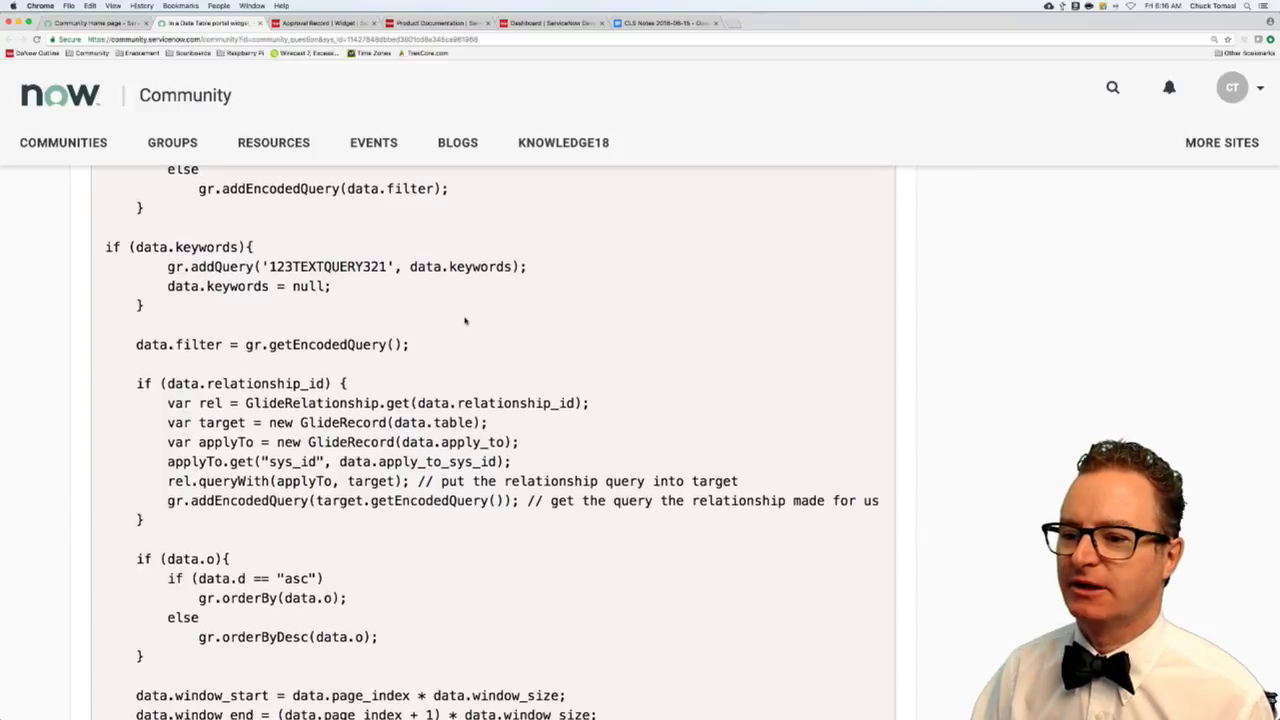
scroll(465, 320, "down", 10)
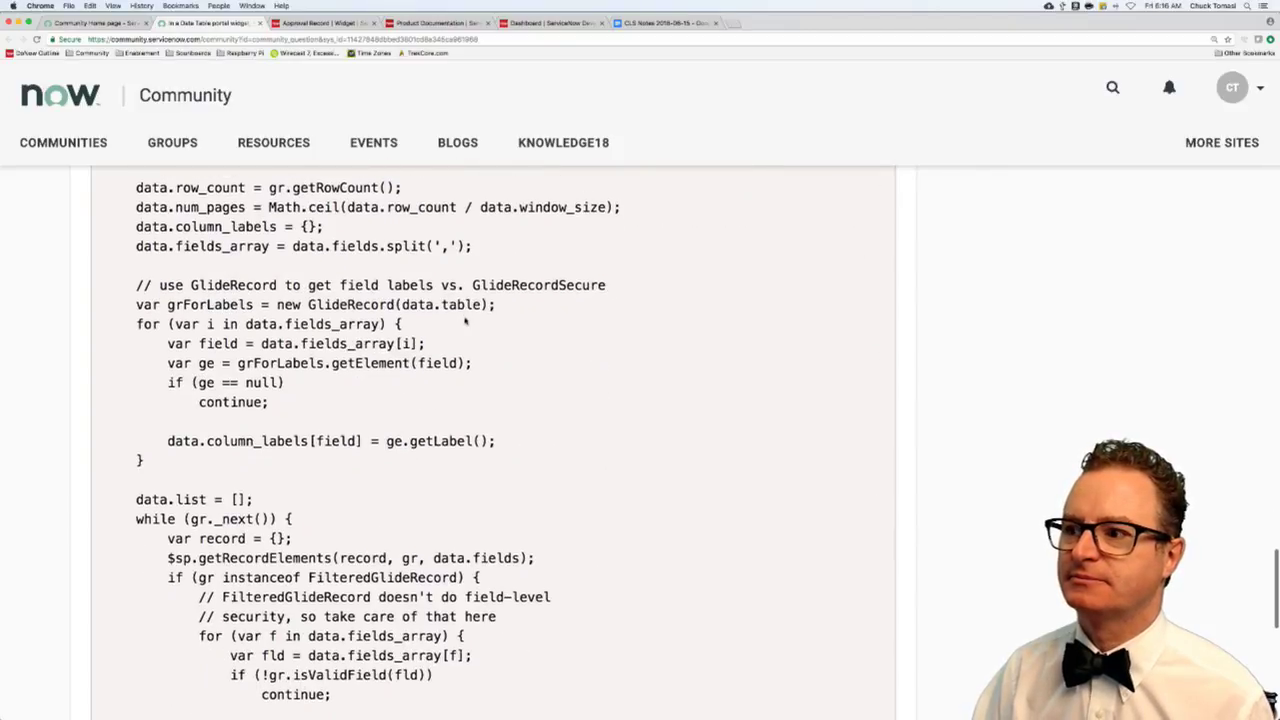
scroll(465, 318, "up", 20)
scroll(465, 320, "up", 15)
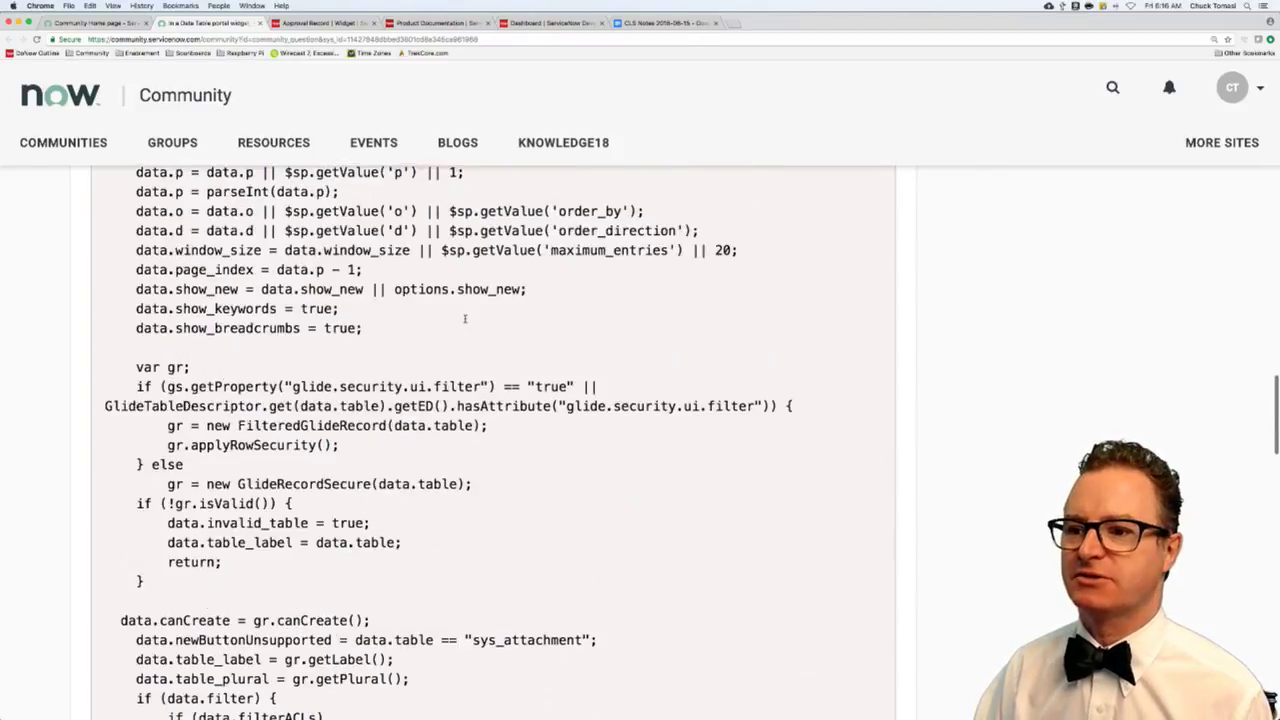
scroll(465, 318, "up", 2)
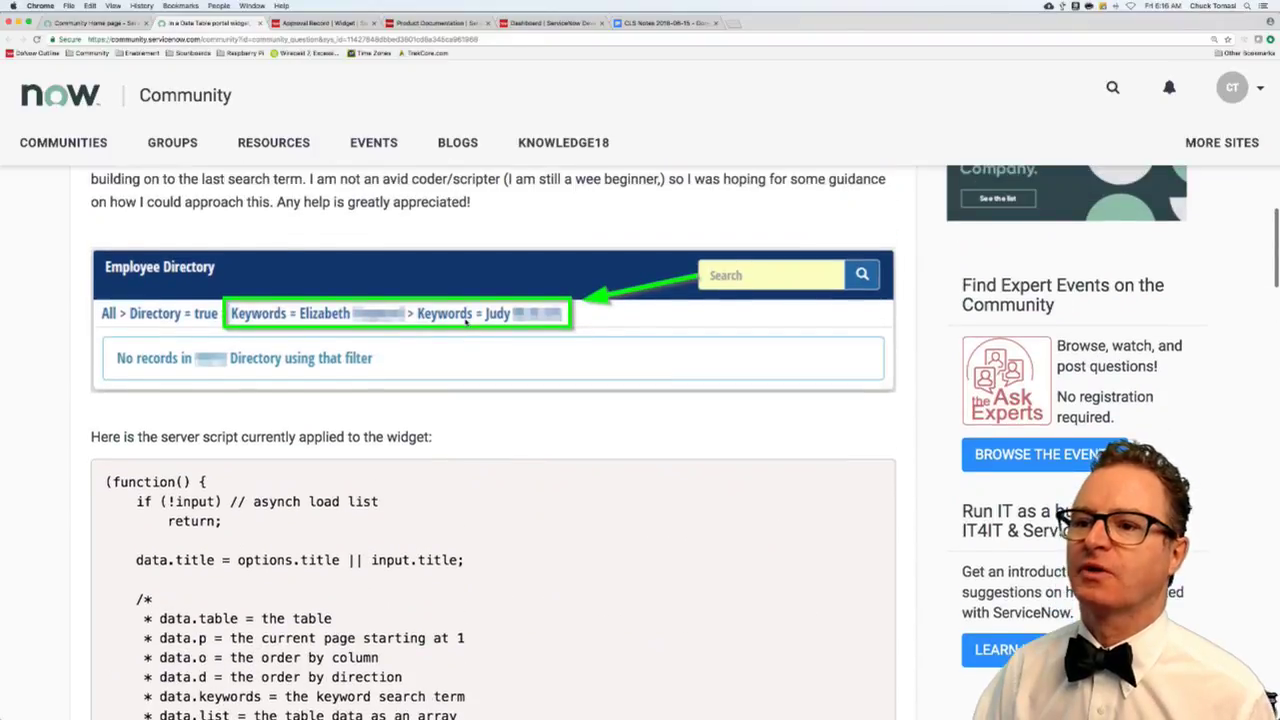
scroll(470, 372, "up", 1)
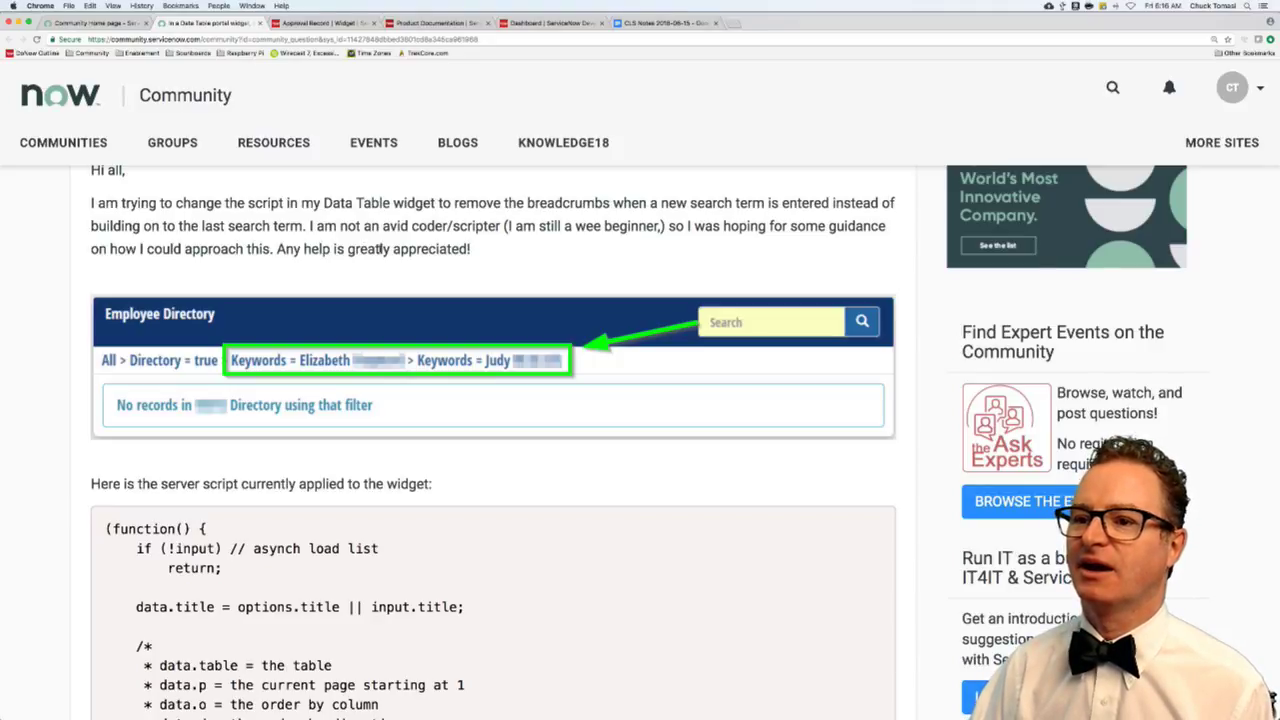
scroll(383, 251, "up", 2)
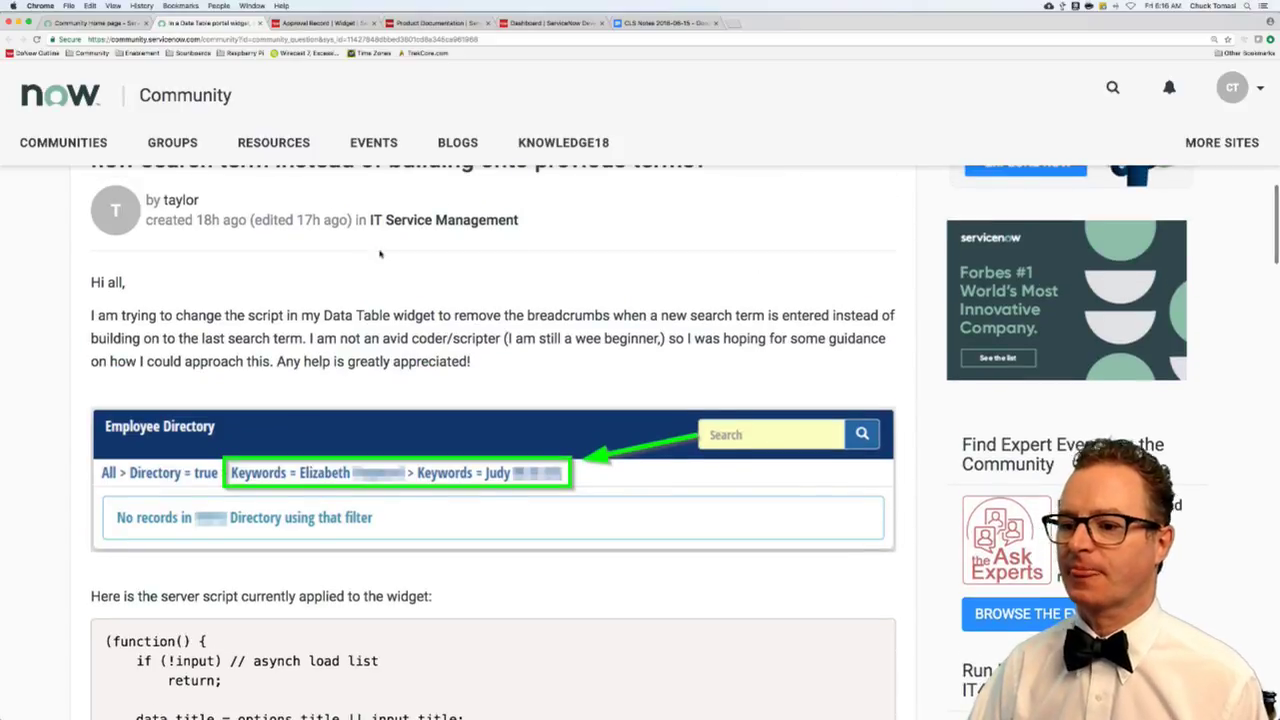
scroll(380, 254, "down", 6)
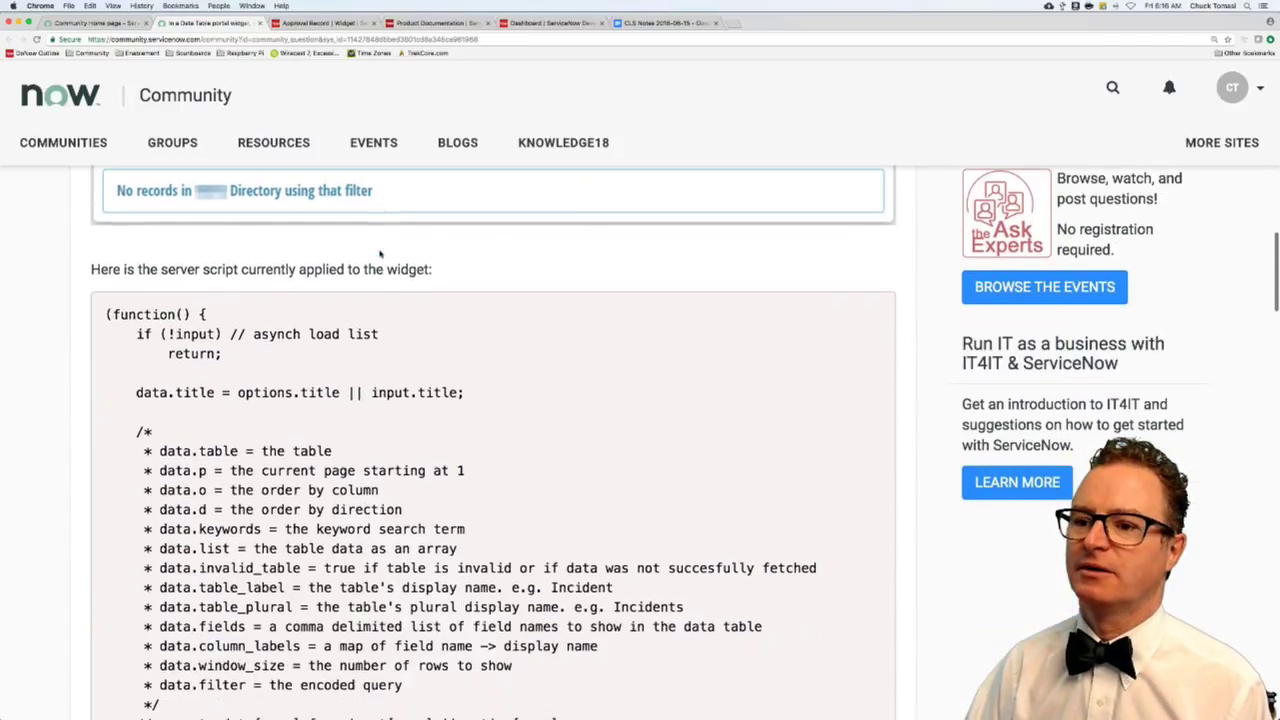
scroll(380, 254, "down", 1)
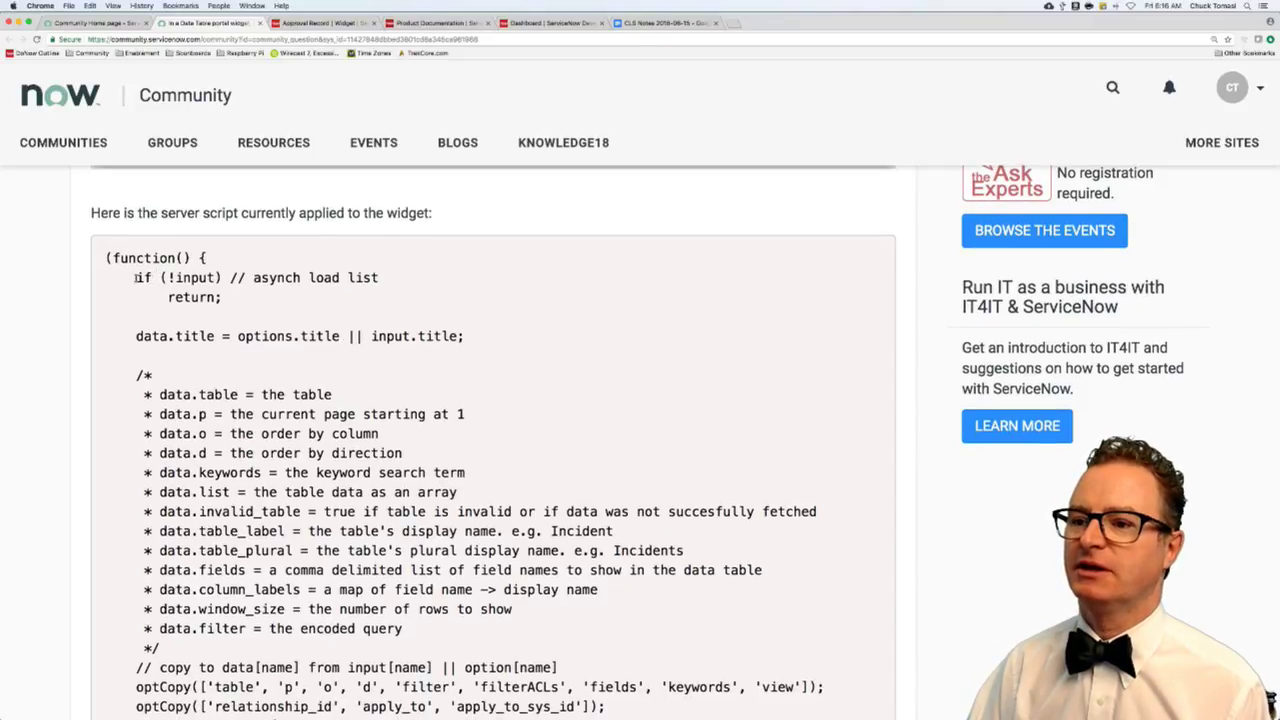
left_click_drag(136, 277, 231, 293)
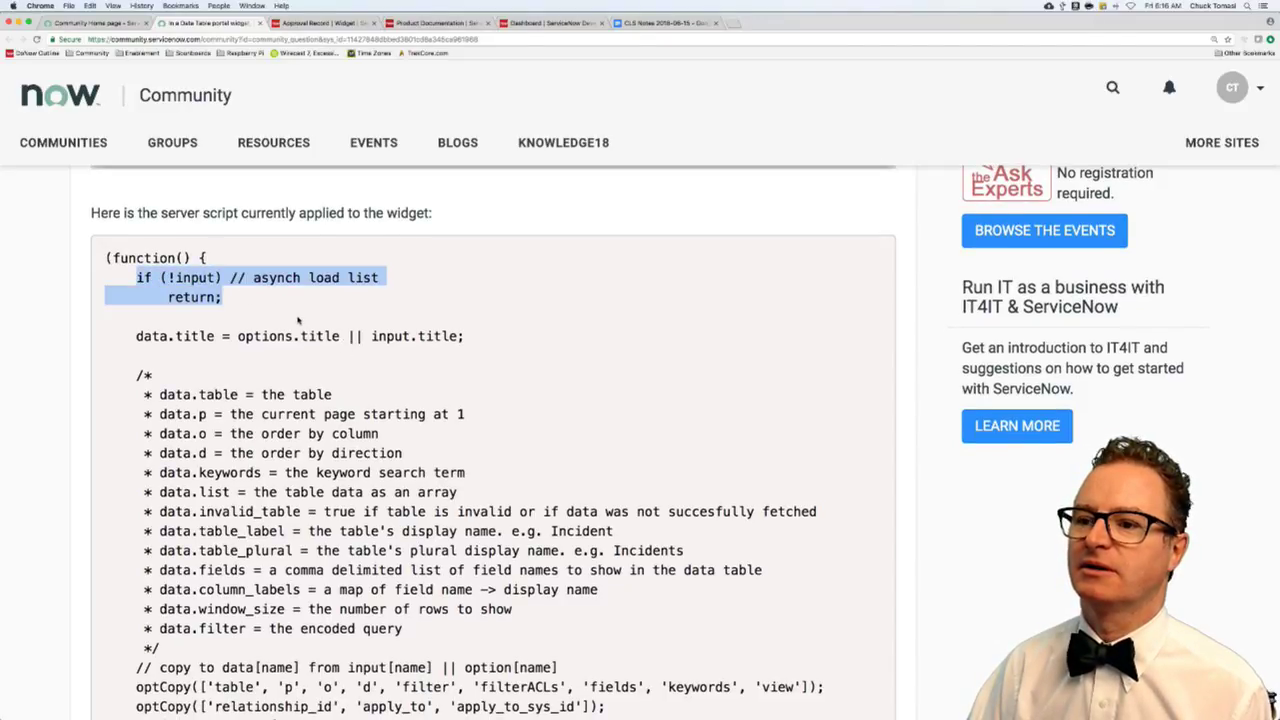
scroll(305, 320, "down", 1)
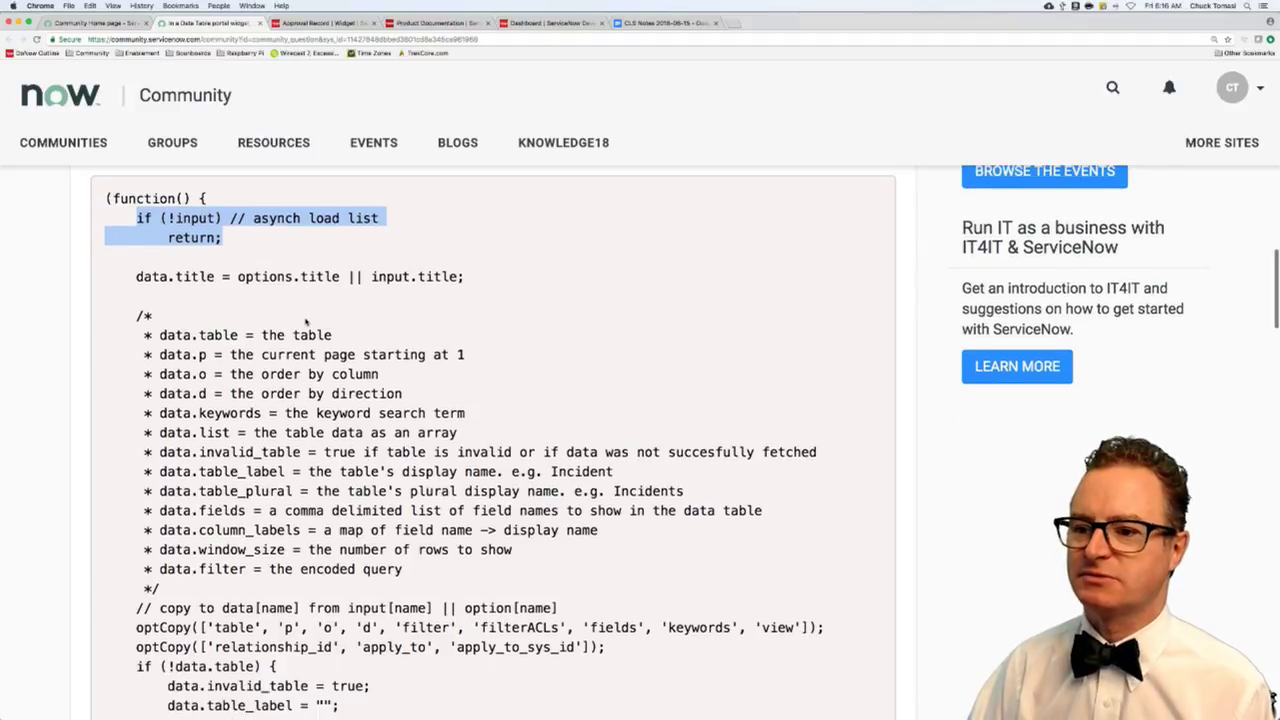
scroll(305, 320, "down", 5)
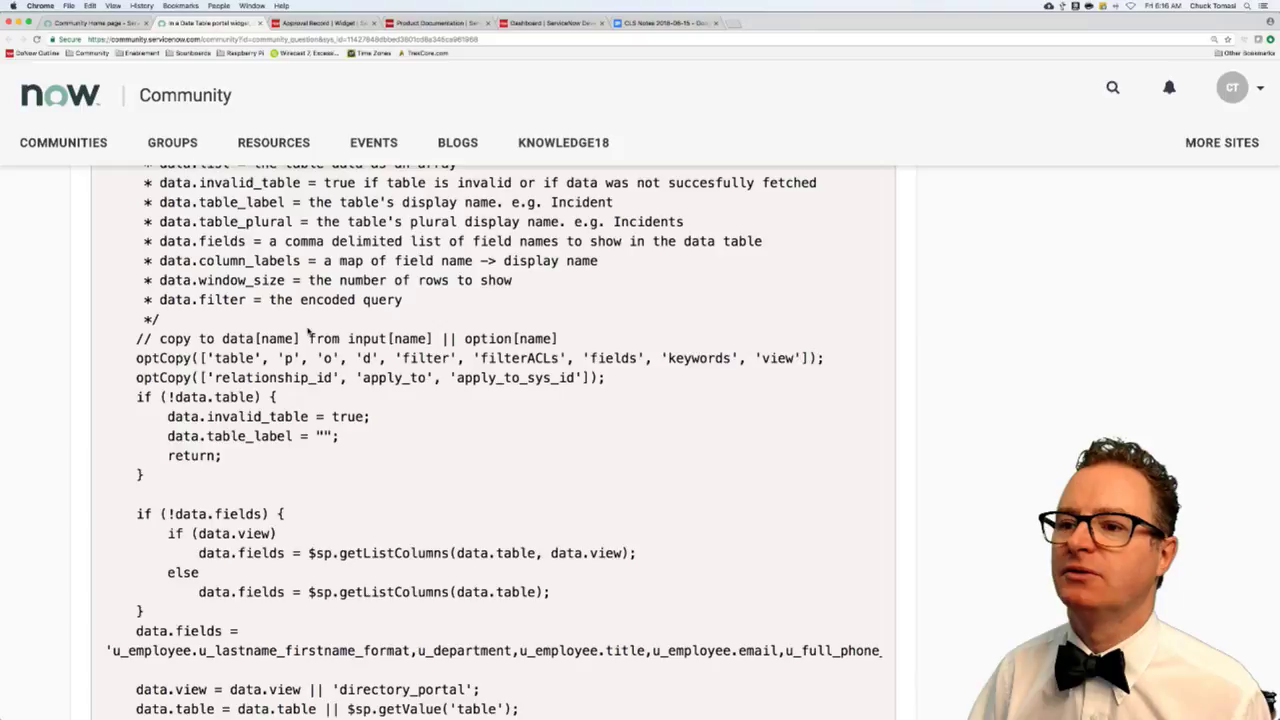
scroll(311, 308, "up", 2)
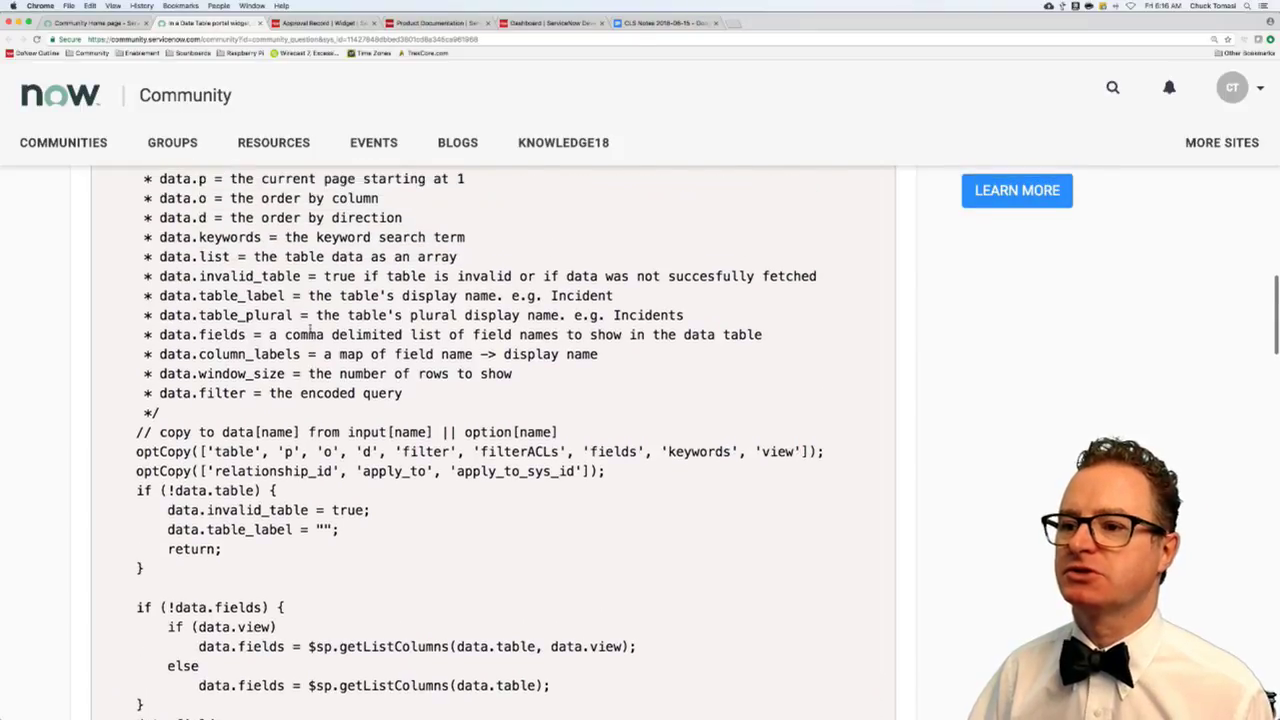
scroll(311, 309, "up", 1)
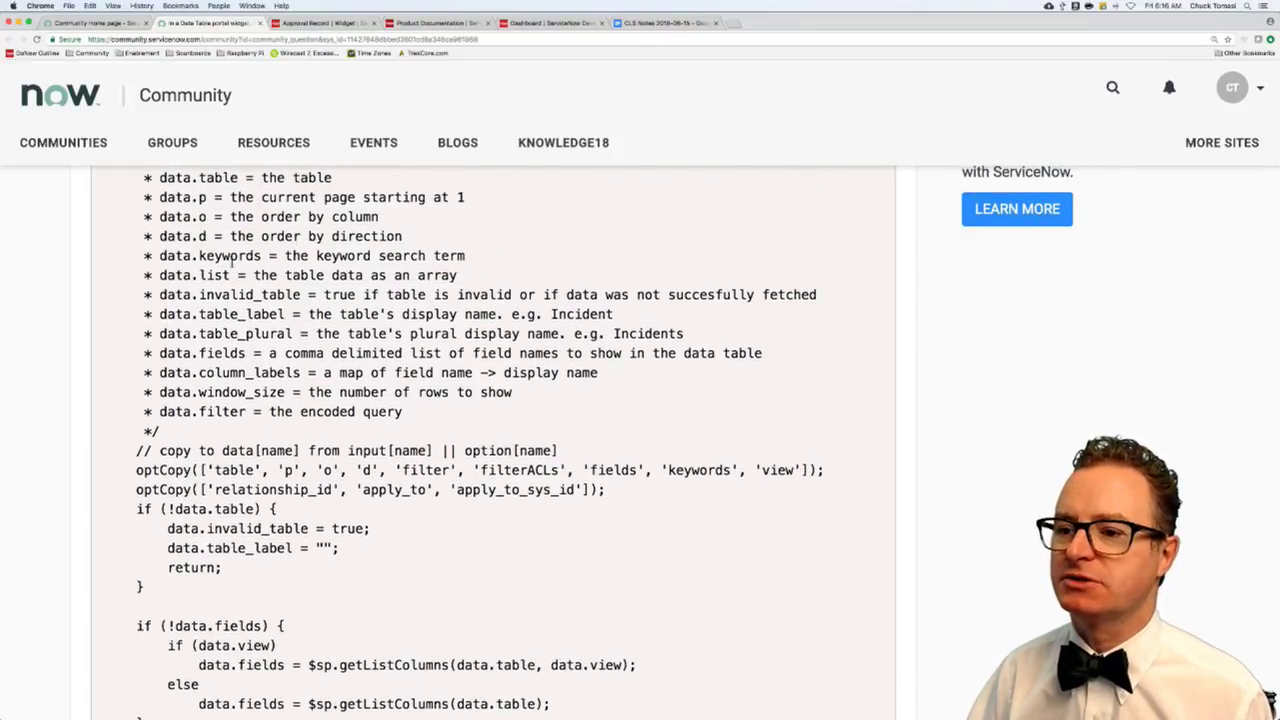
scroll(200, 256, "down", 4)
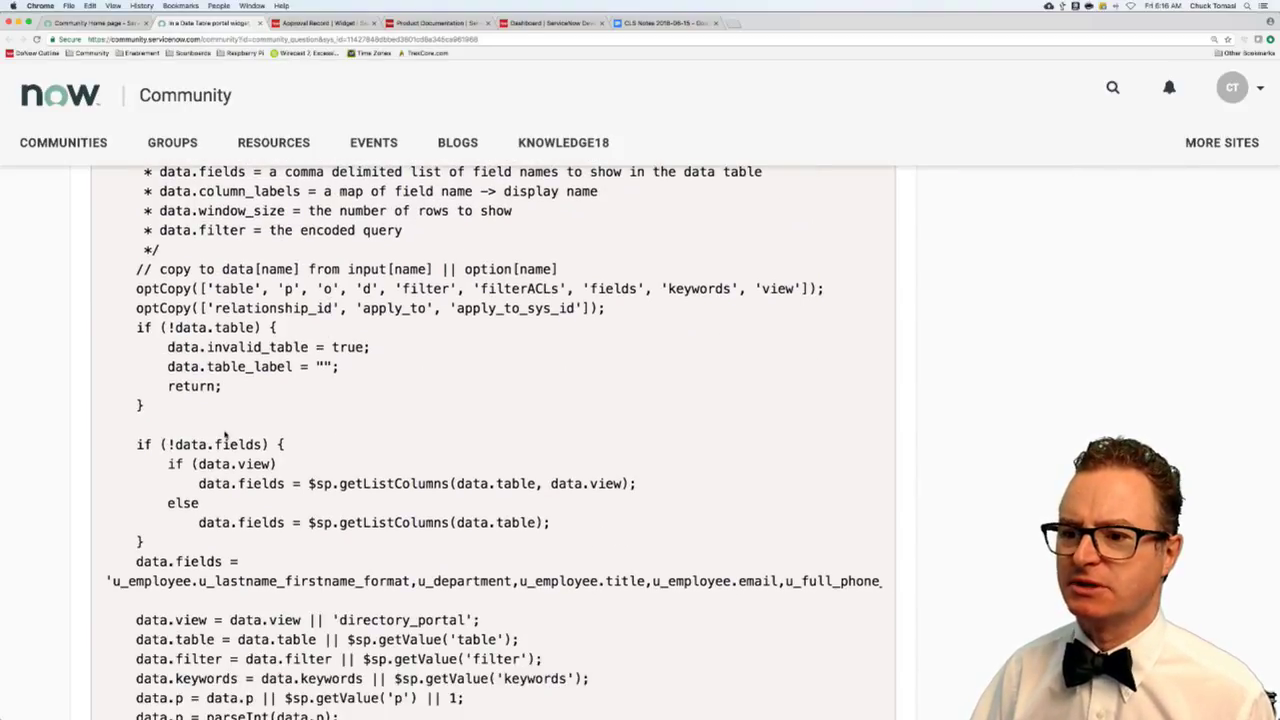
scroll(230, 440, "down", 4)
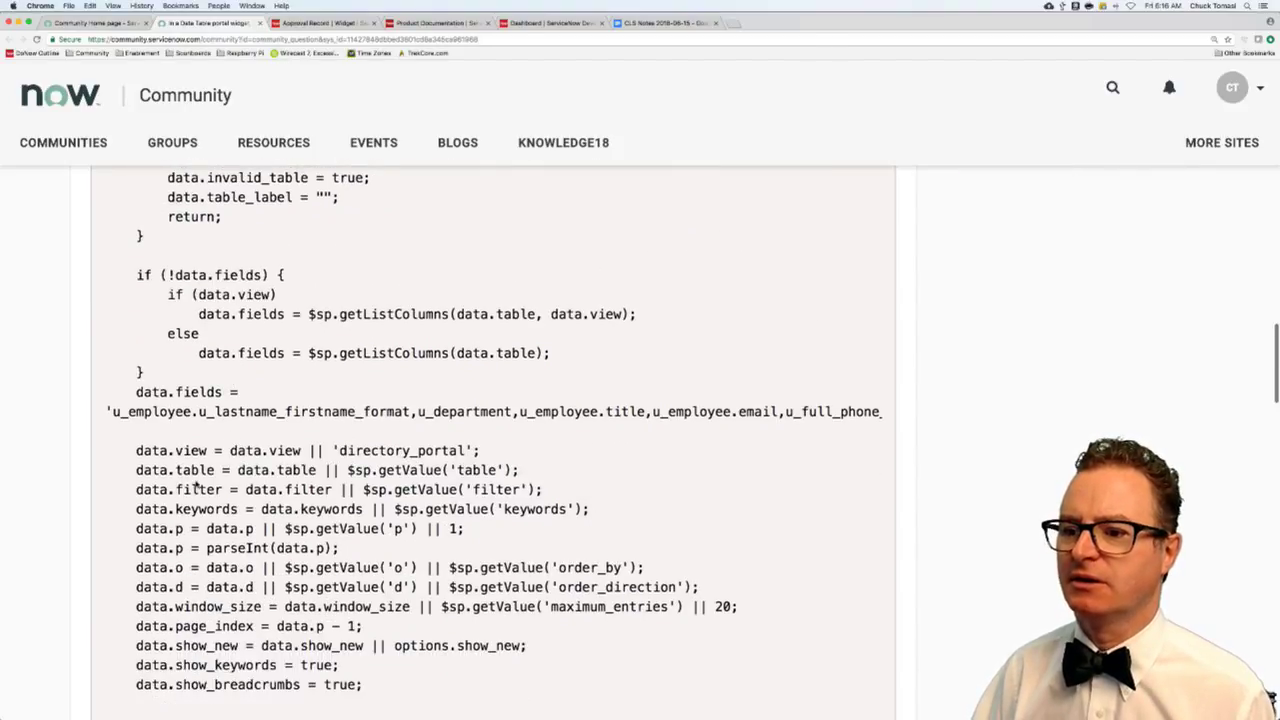
left_click_drag(136, 509, 590, 509)
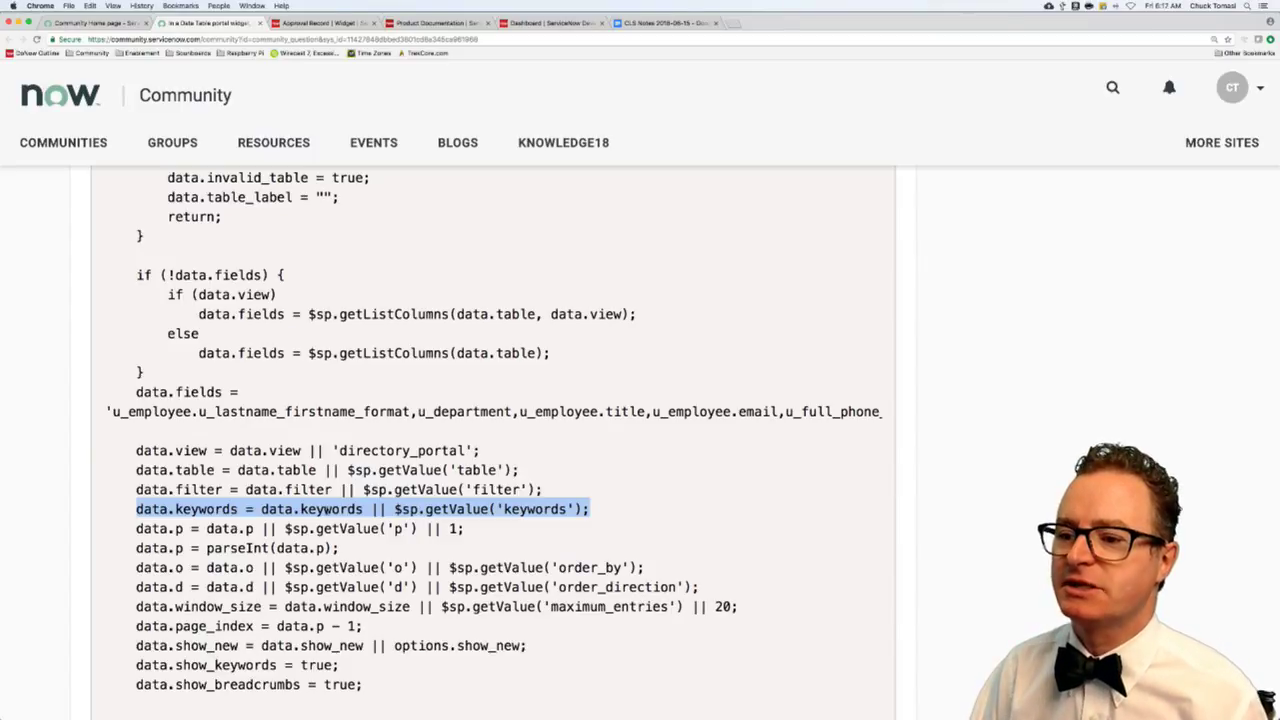
left_click(293, 511)
left_click_drag(262, 510, 368, 510)
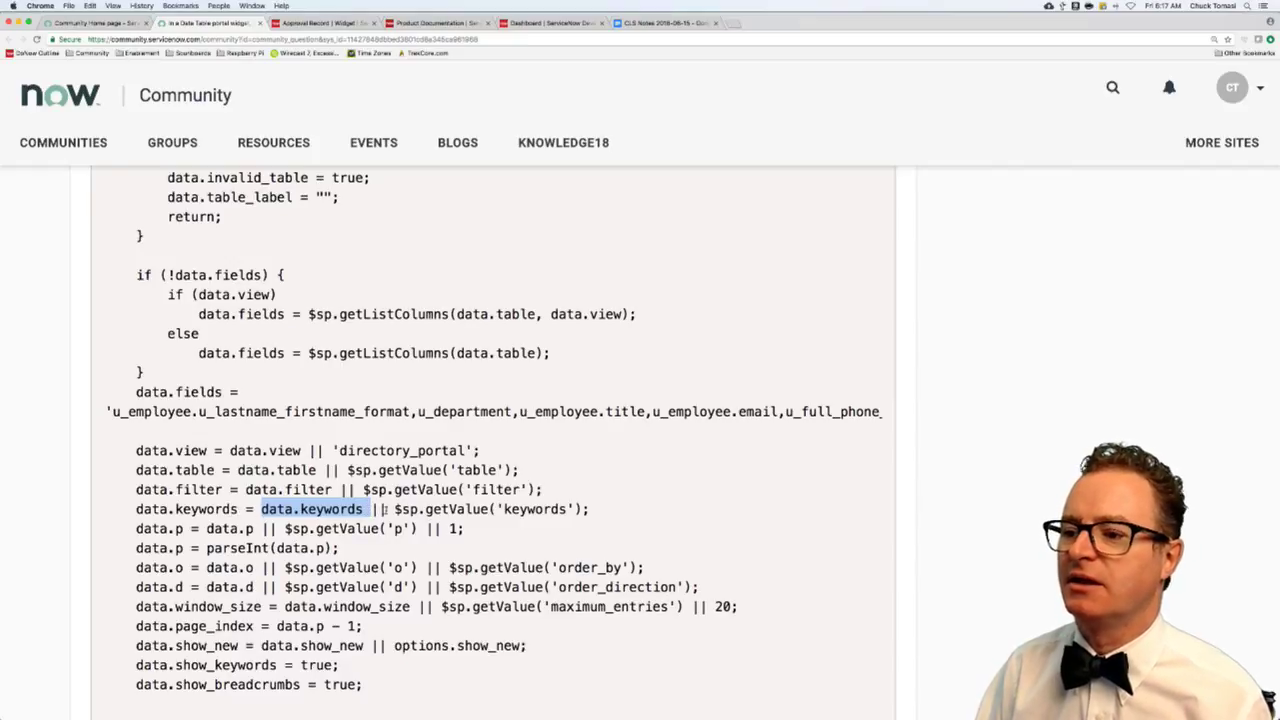
left_click_drag(394, 510, 590, 510)
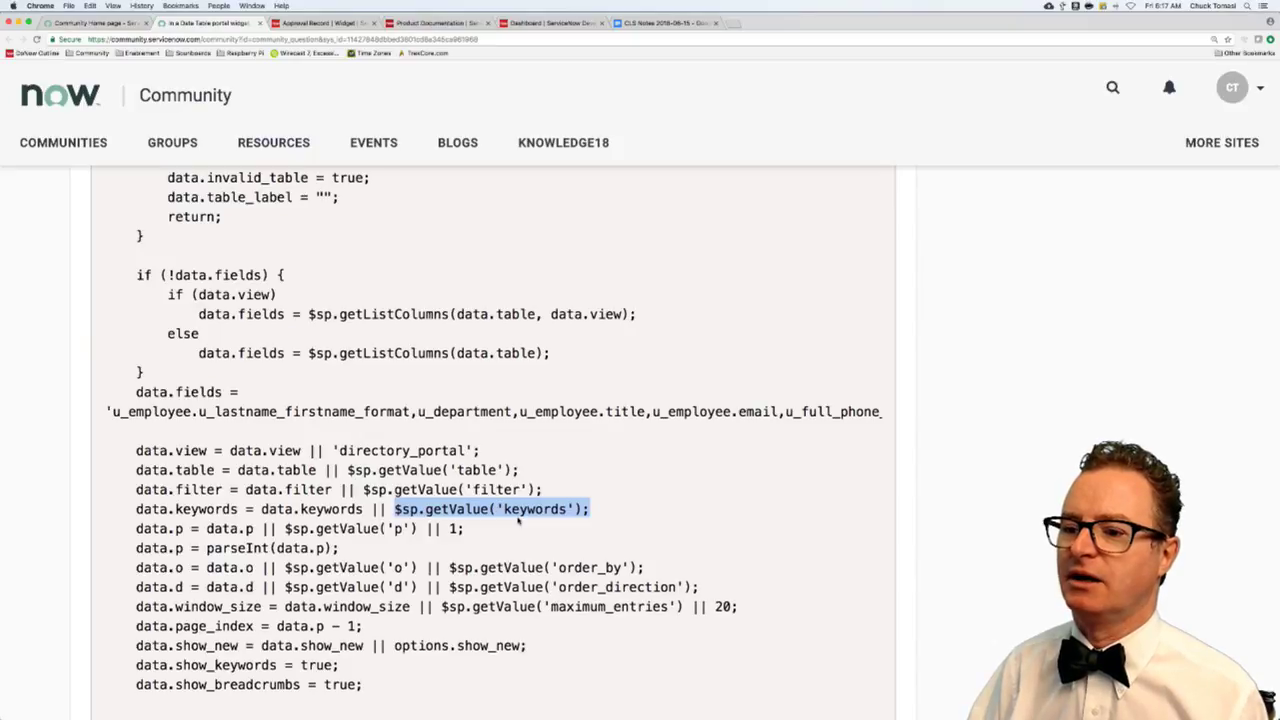
scroll(518, 517, "down", 2)
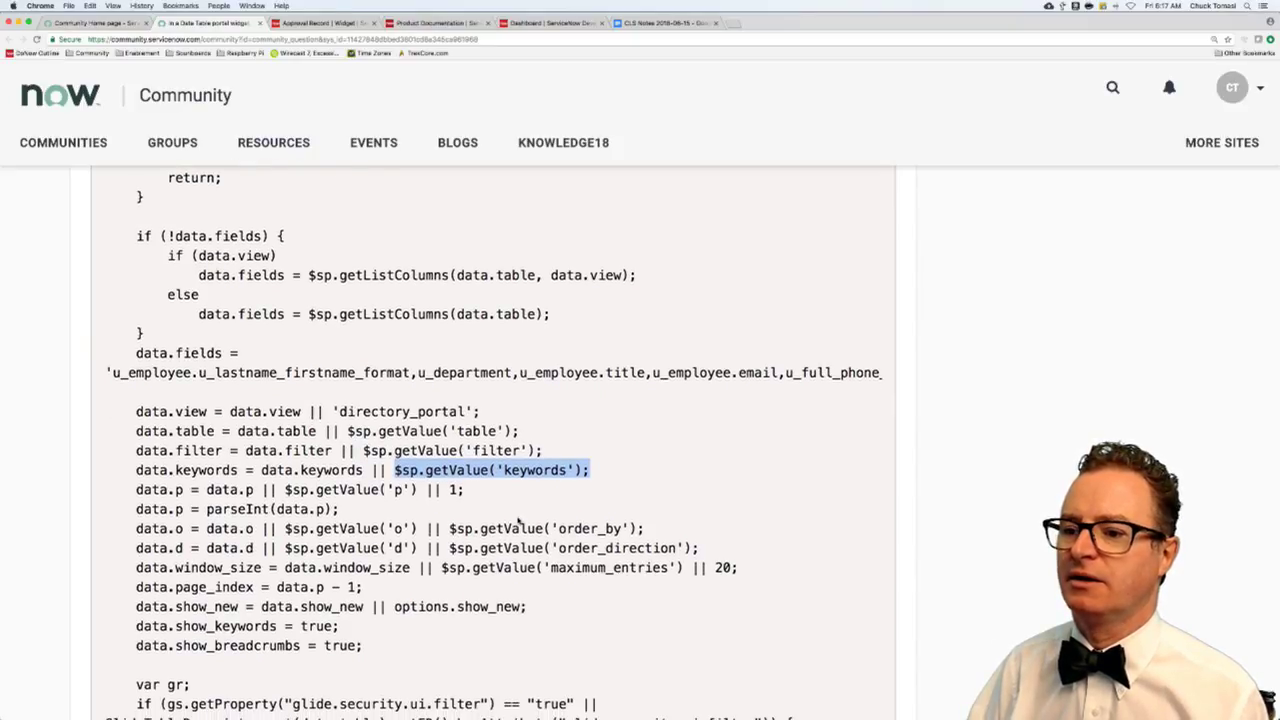
scroll(518, 520, "down", 5)
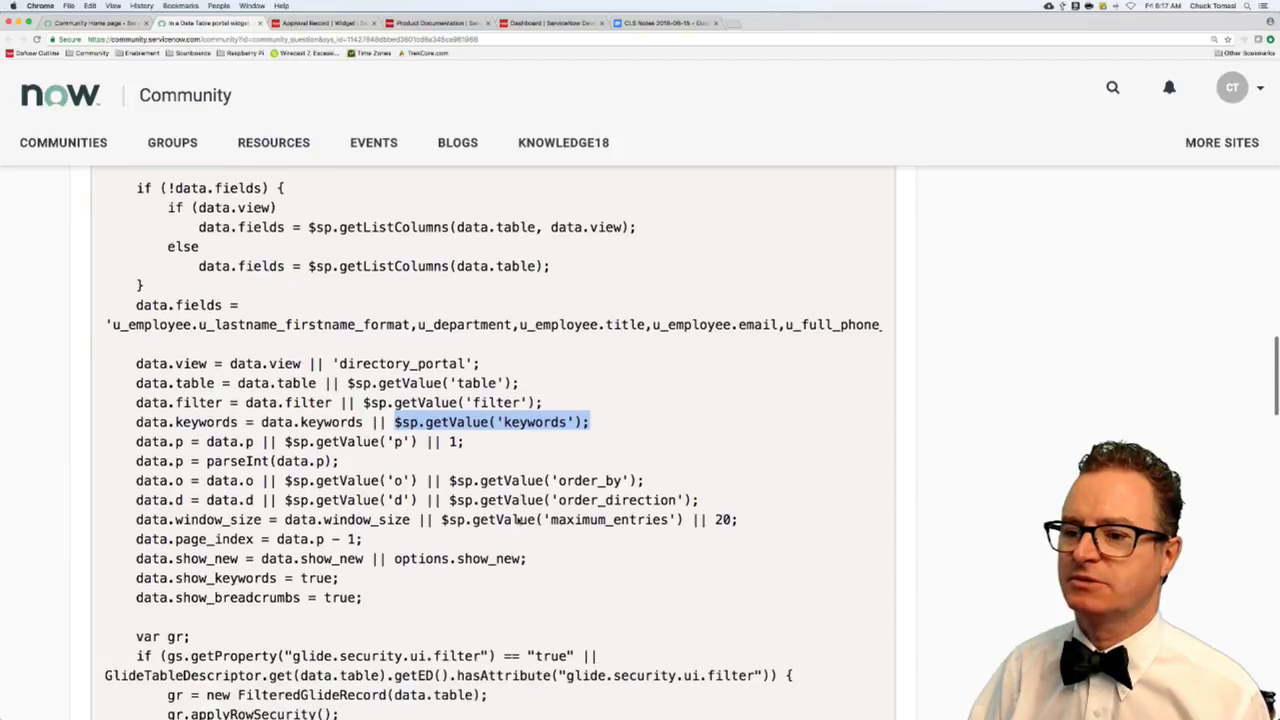
scroll(518, 517, "down", 9)
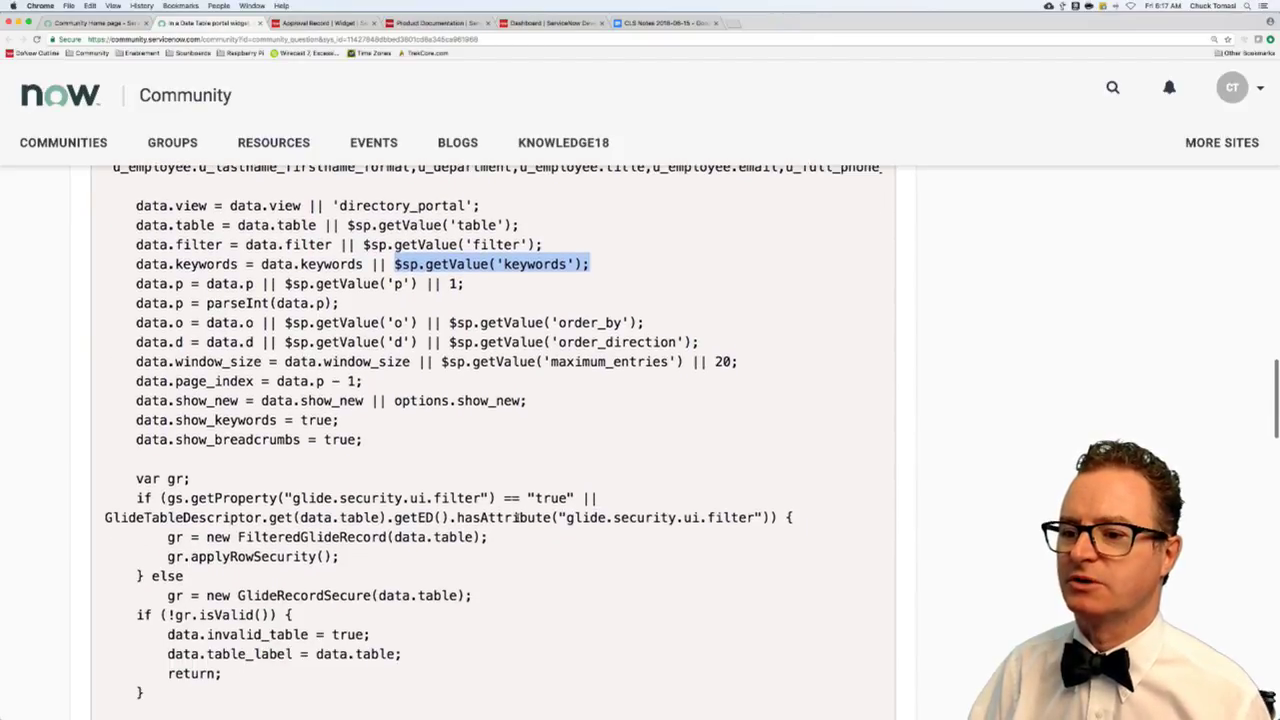
scroll(518, 520, "down", 10)
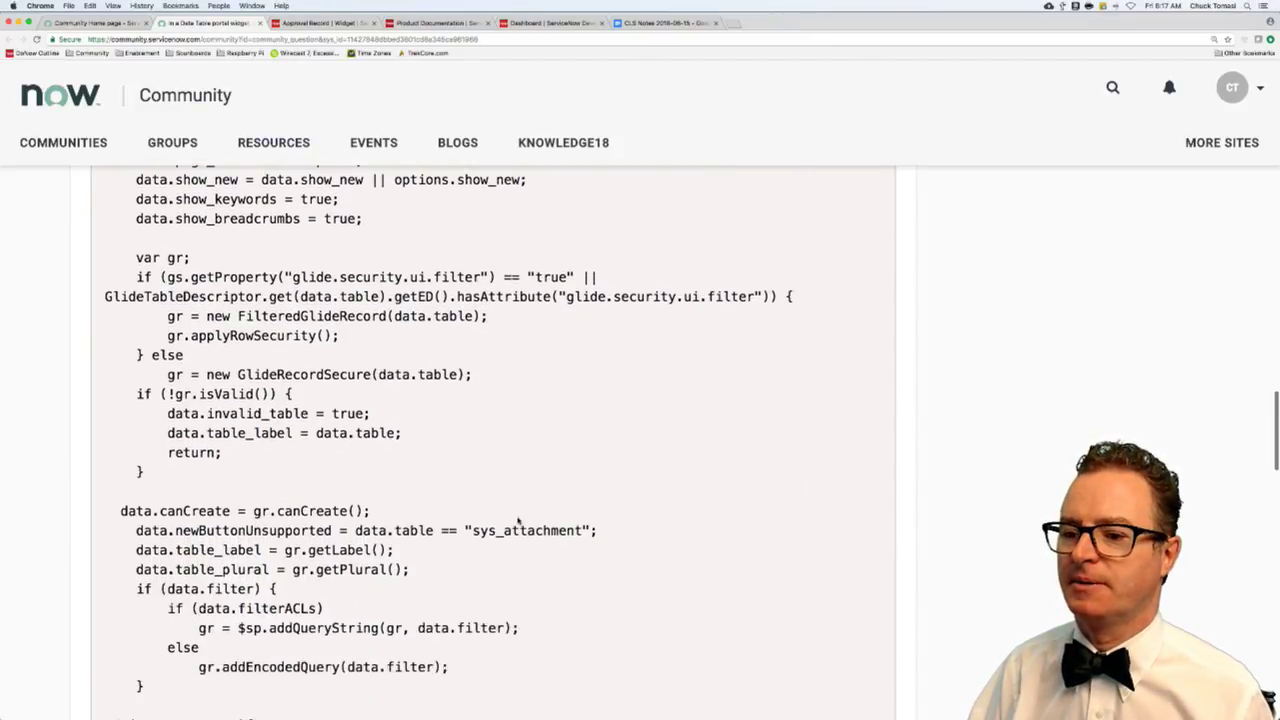
scroll(518, 520, "down", 1)
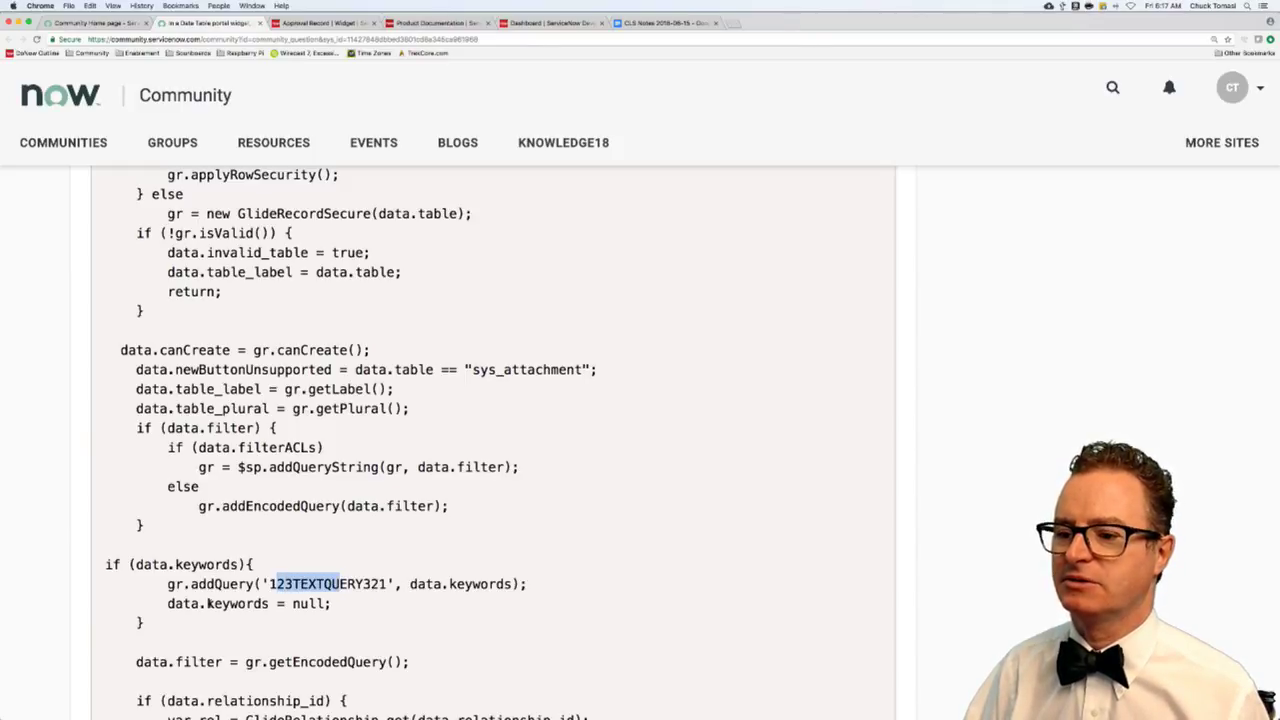
scroll(226, 604, "down", 4)
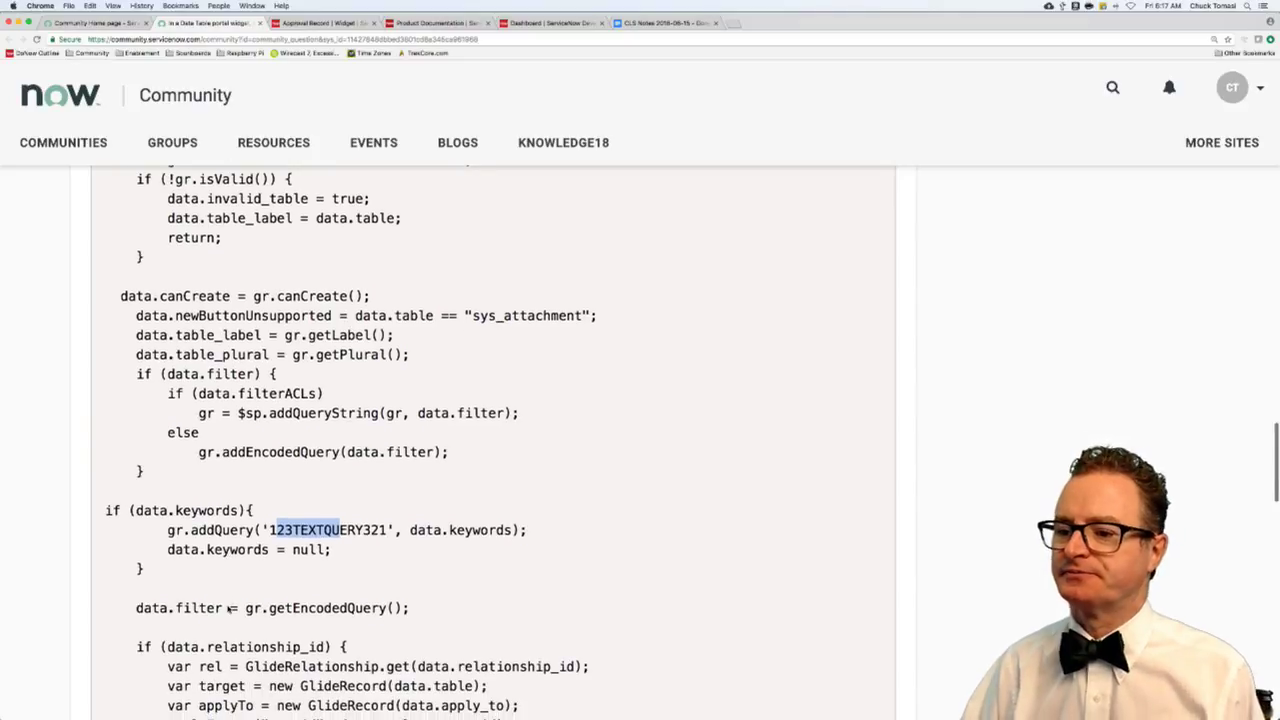
scroll(335, 586, "down", 2)
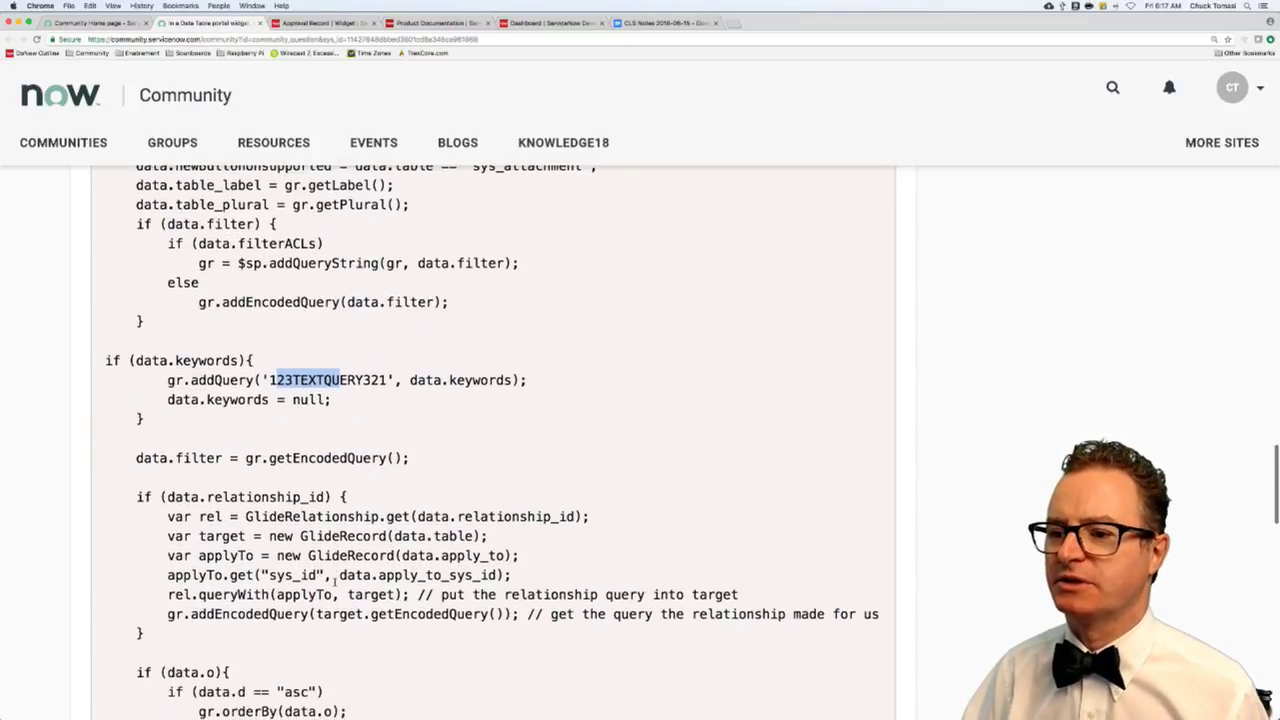
scroll(335, 582, "down", 4)
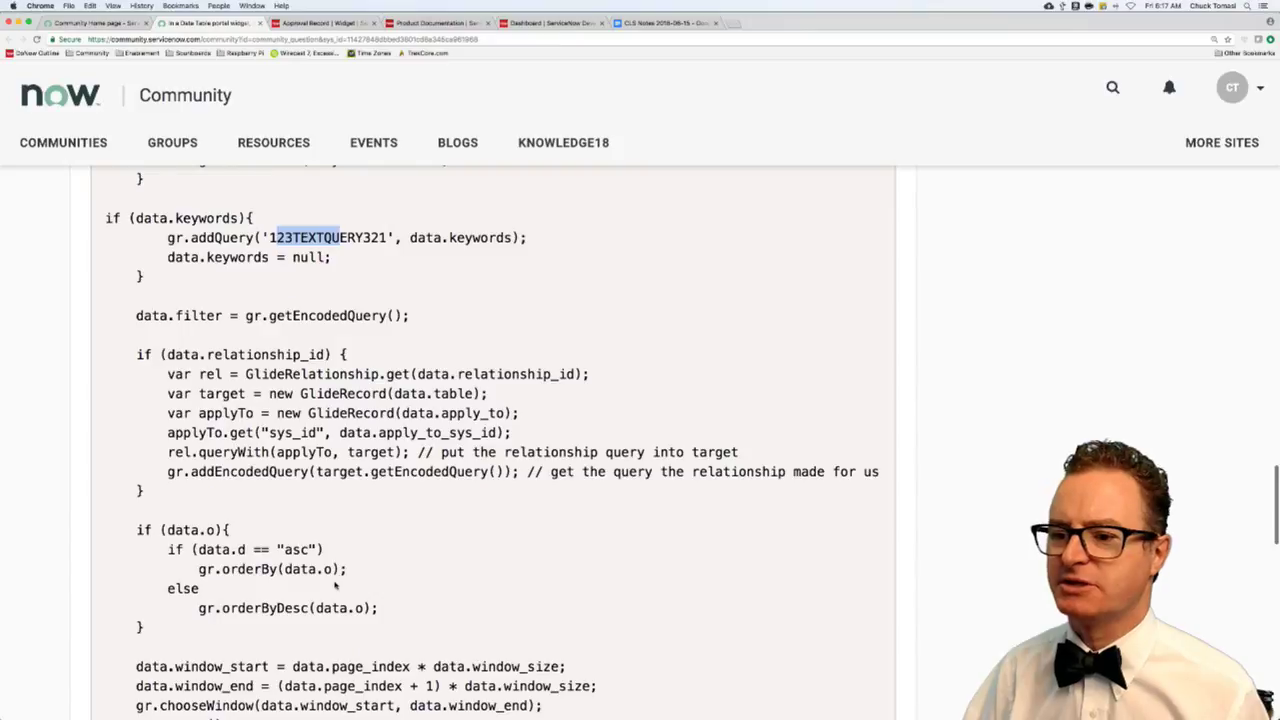
scroll(335, 586, "down", 4)
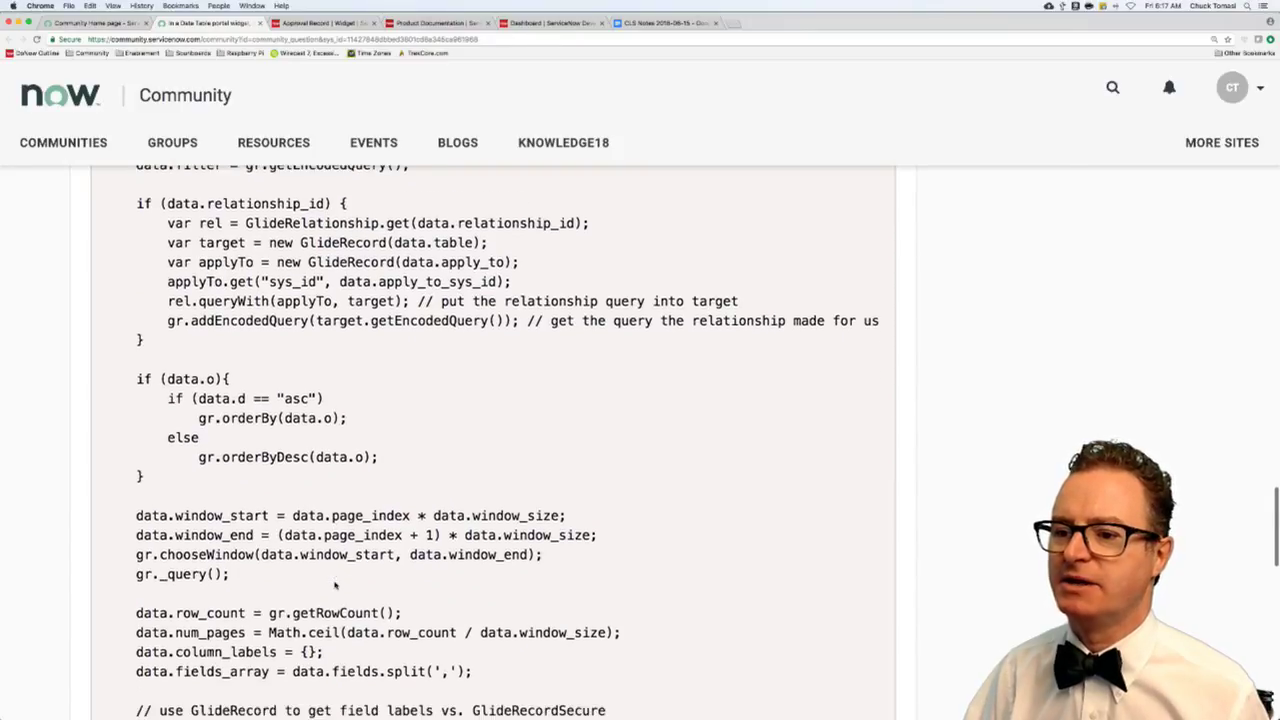
scroll(335, 586, "down", 5)
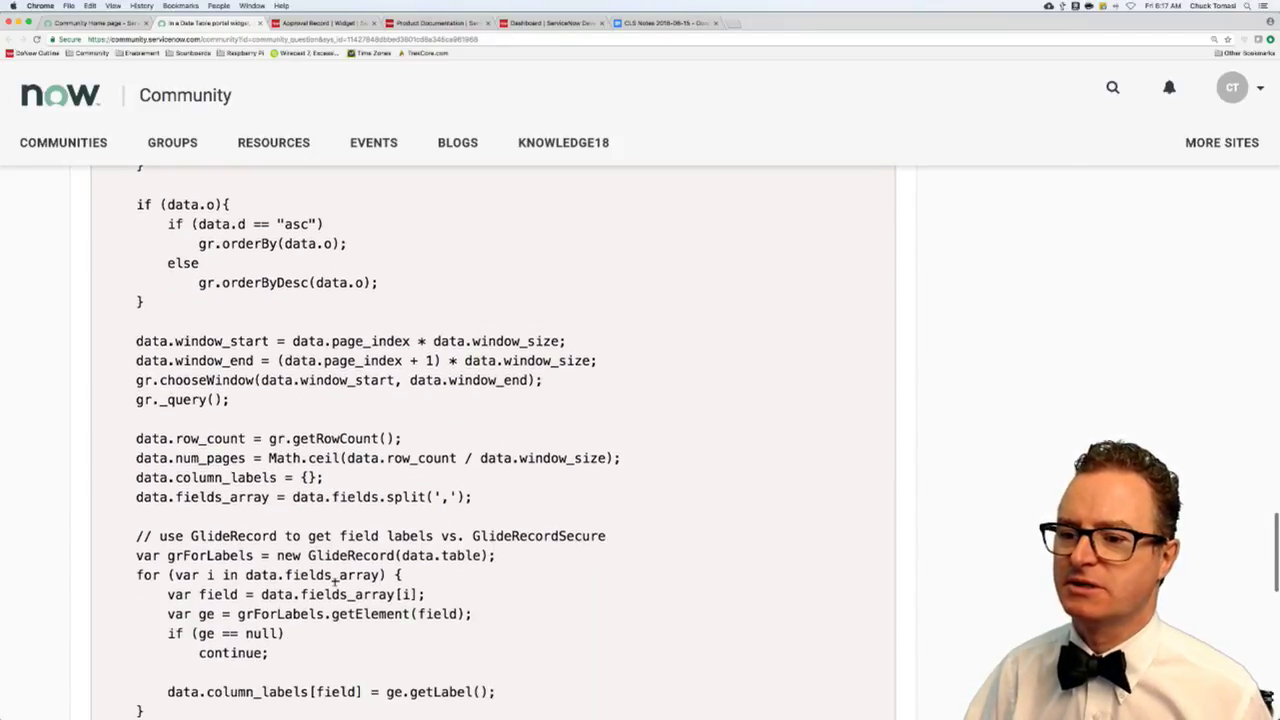
scroll(335, 580, "down", 3)
scroll(335, 583, "down", 4)
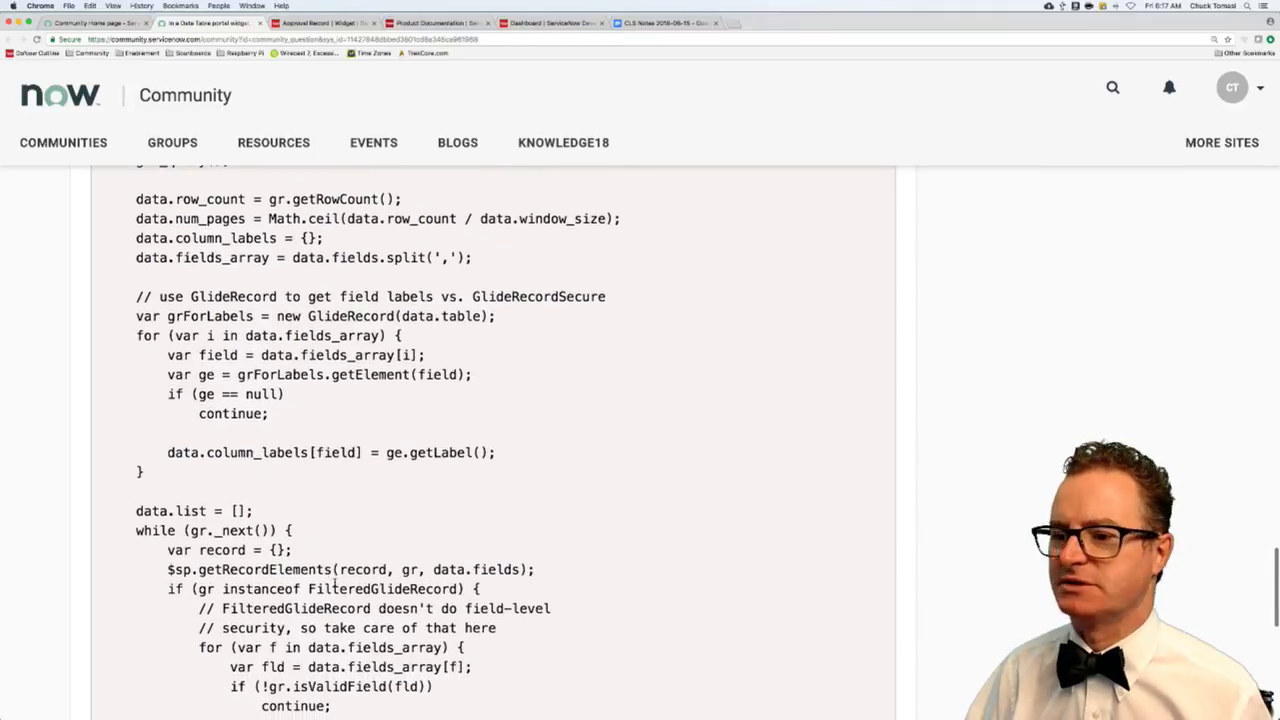
scroll(335, 586, "down", 10)
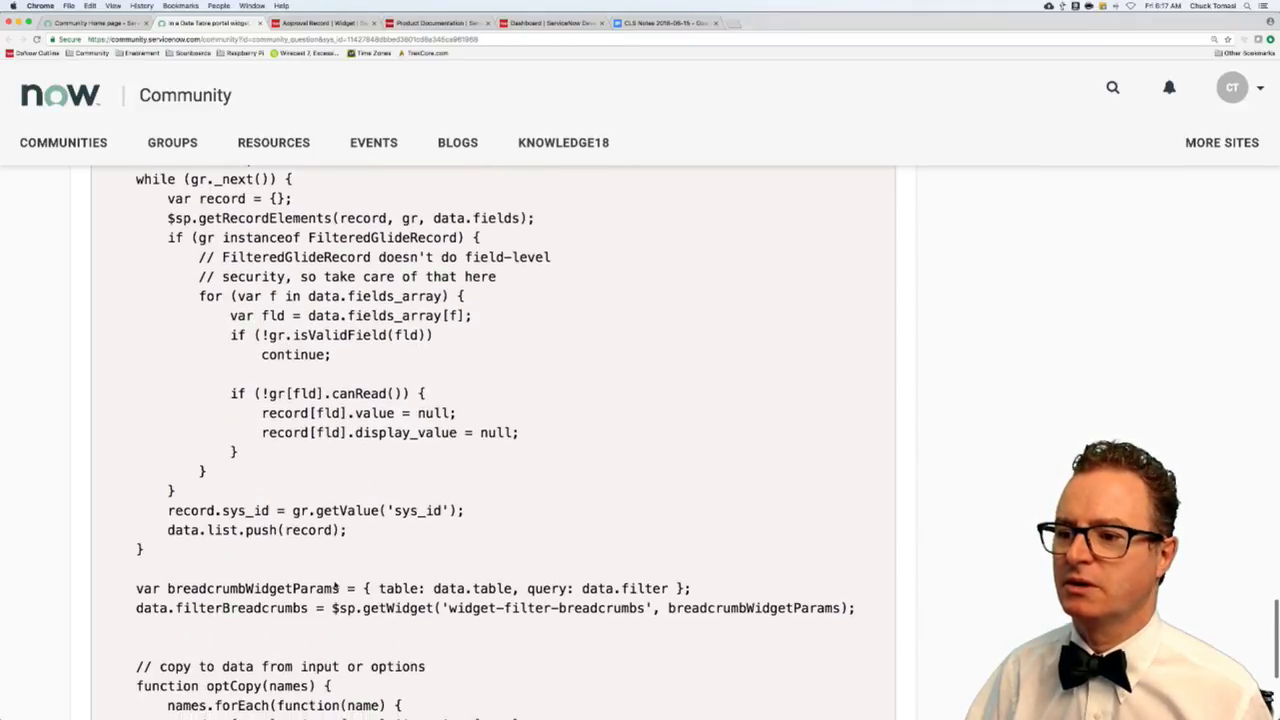
scroll(335, 588, "down", 2)
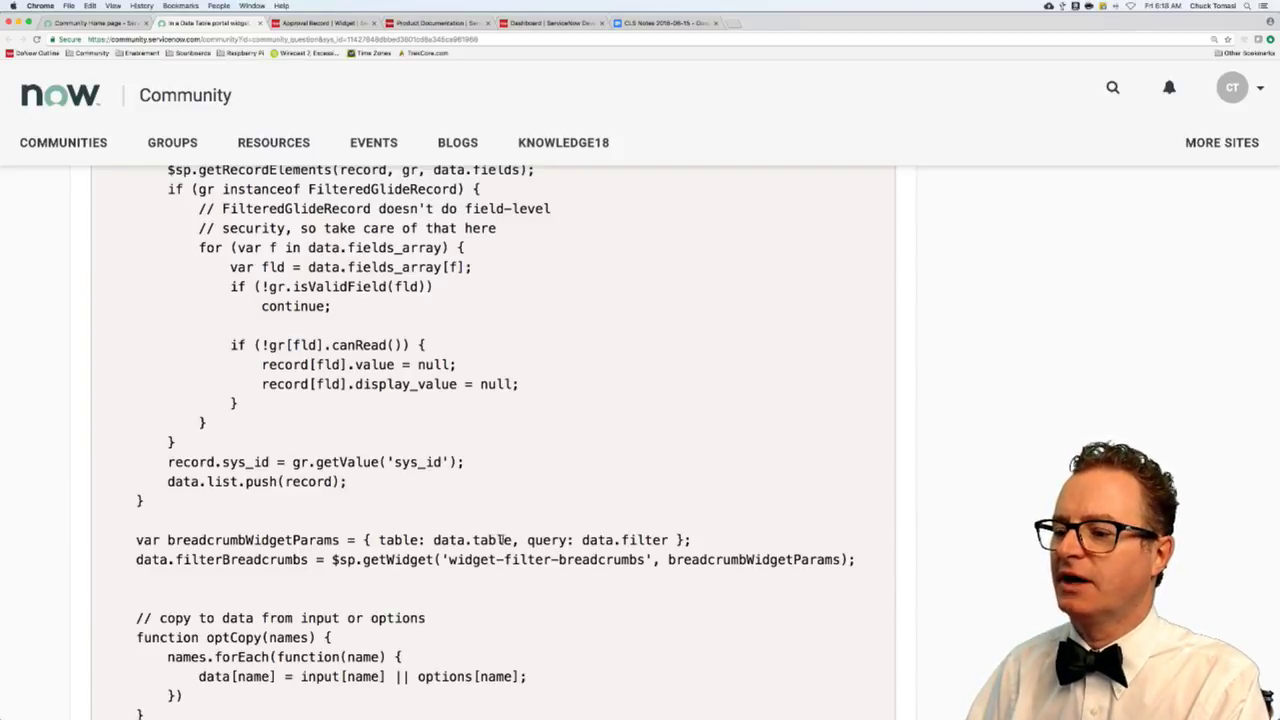
left_click_drag(503, 539, 663, 539)
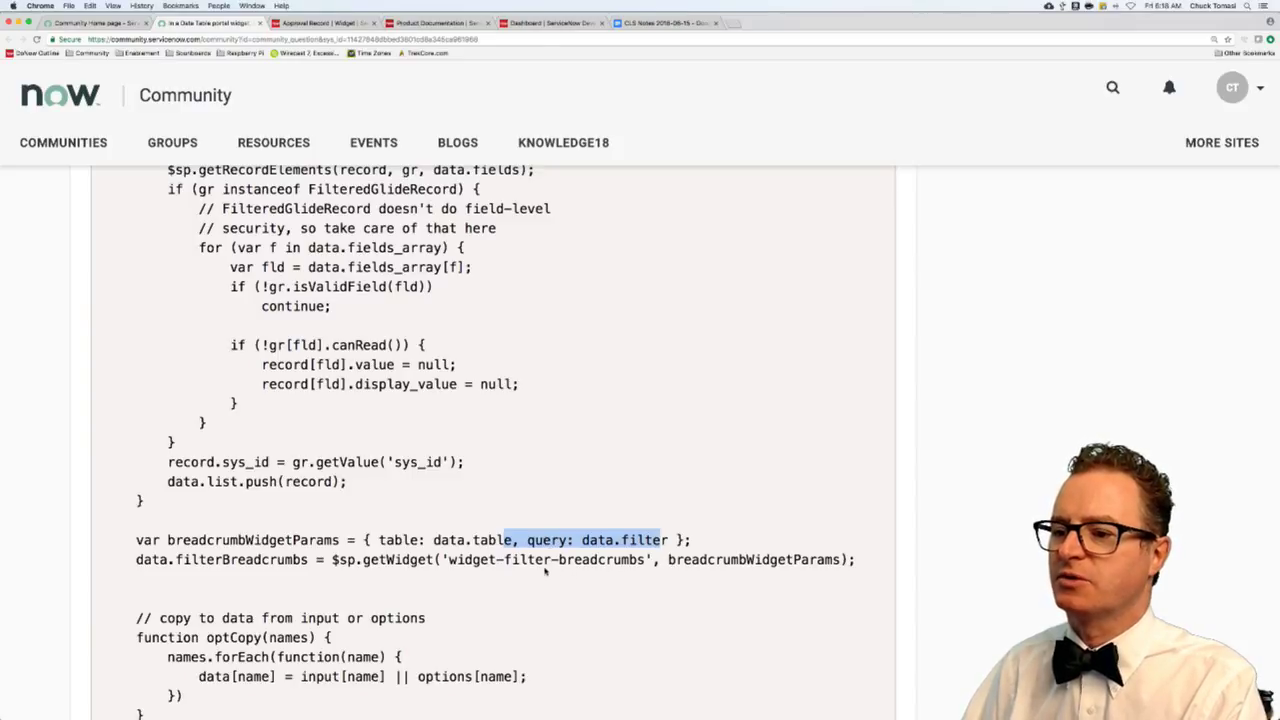
left_click(543, 534)
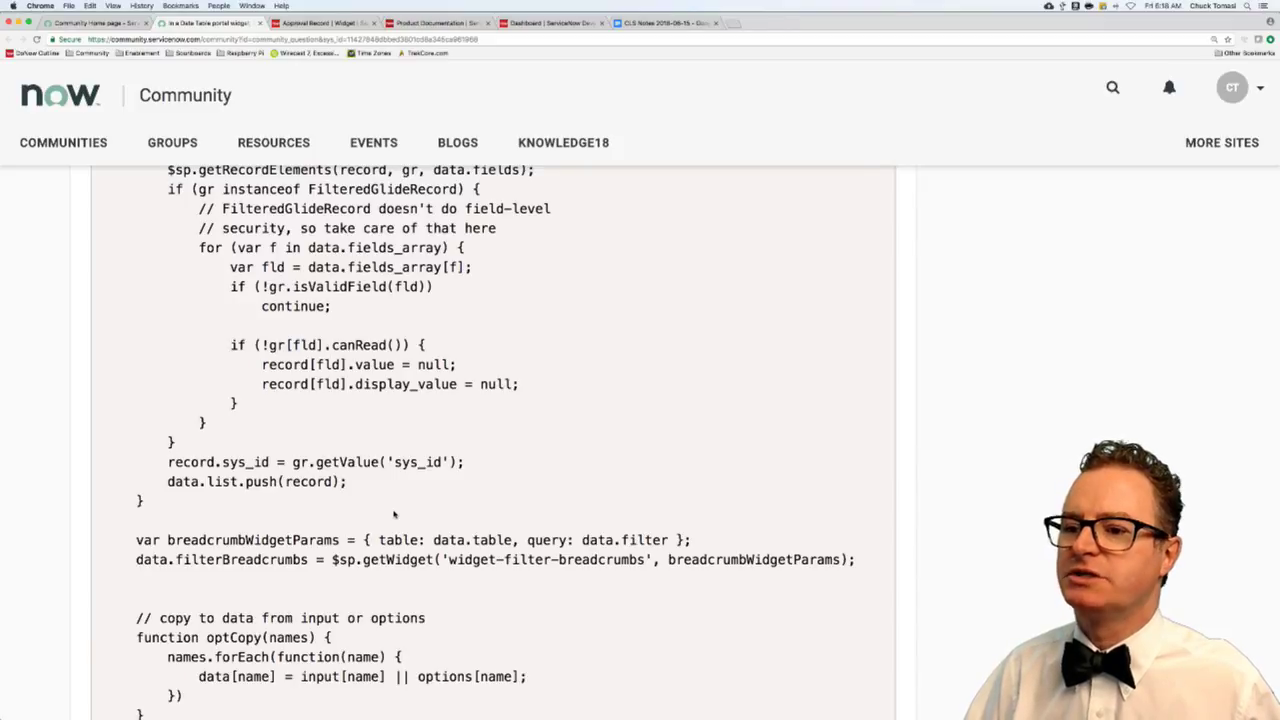
scroll(394, 514, "up", 2)
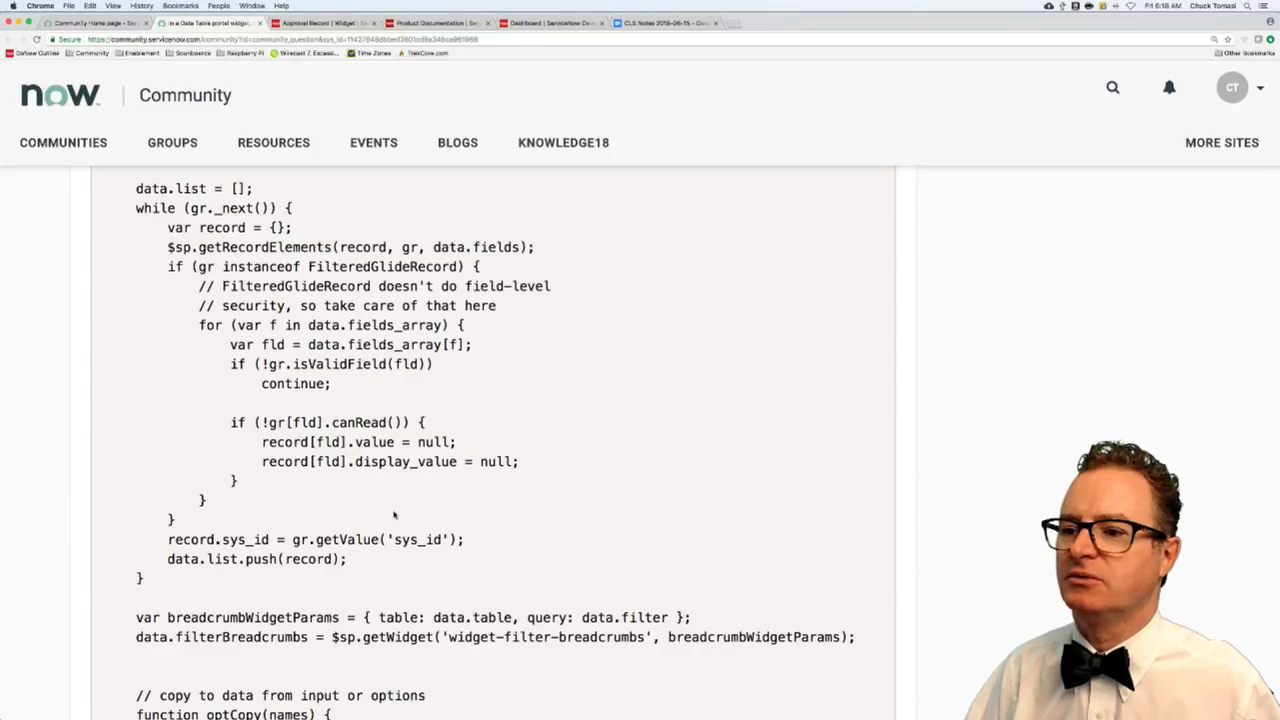
scroll(394, 514, "up", 1)
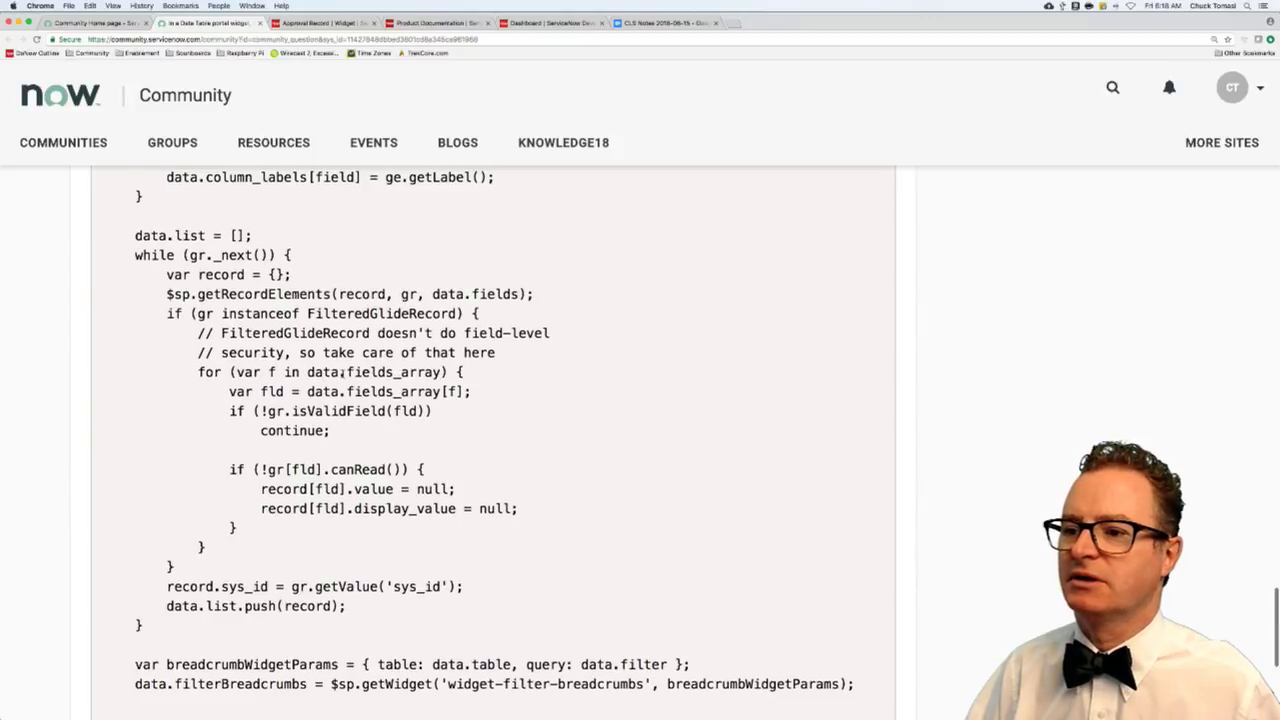
scroll(343, 371, "up", 1)
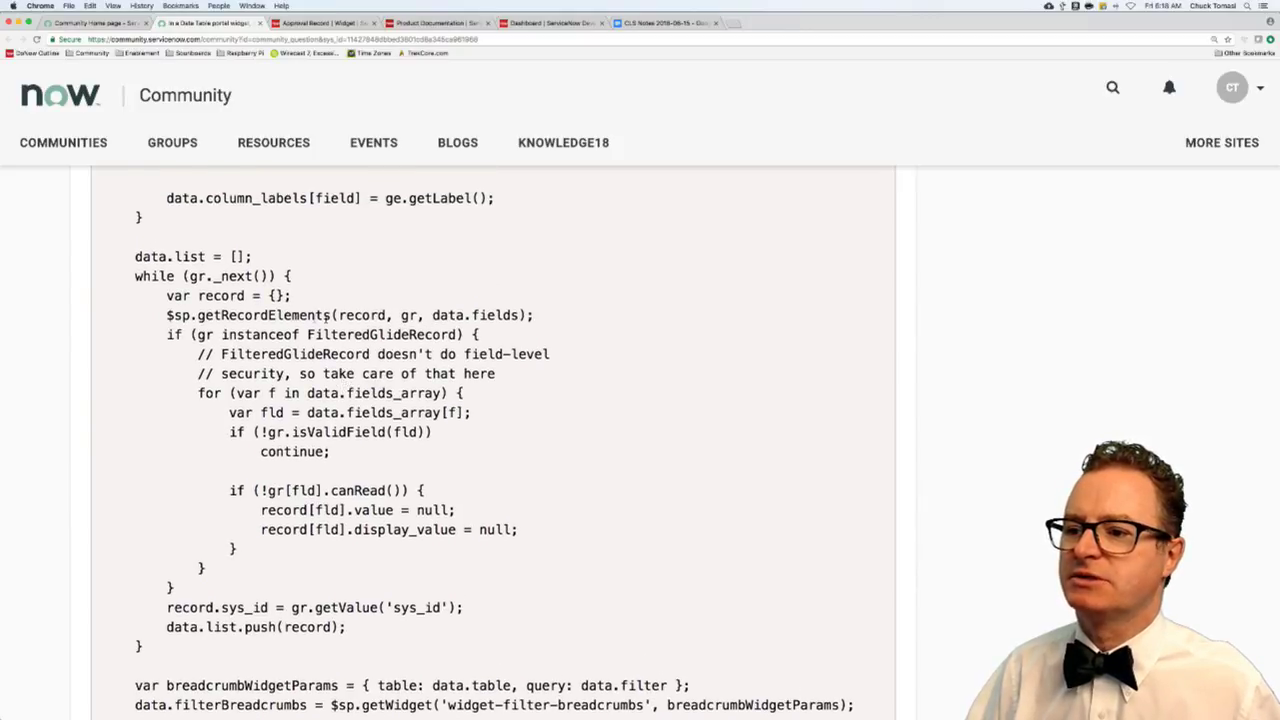
scroll(327, 316, "right", 1)
left_click_drag(438, 316, 510, 316)
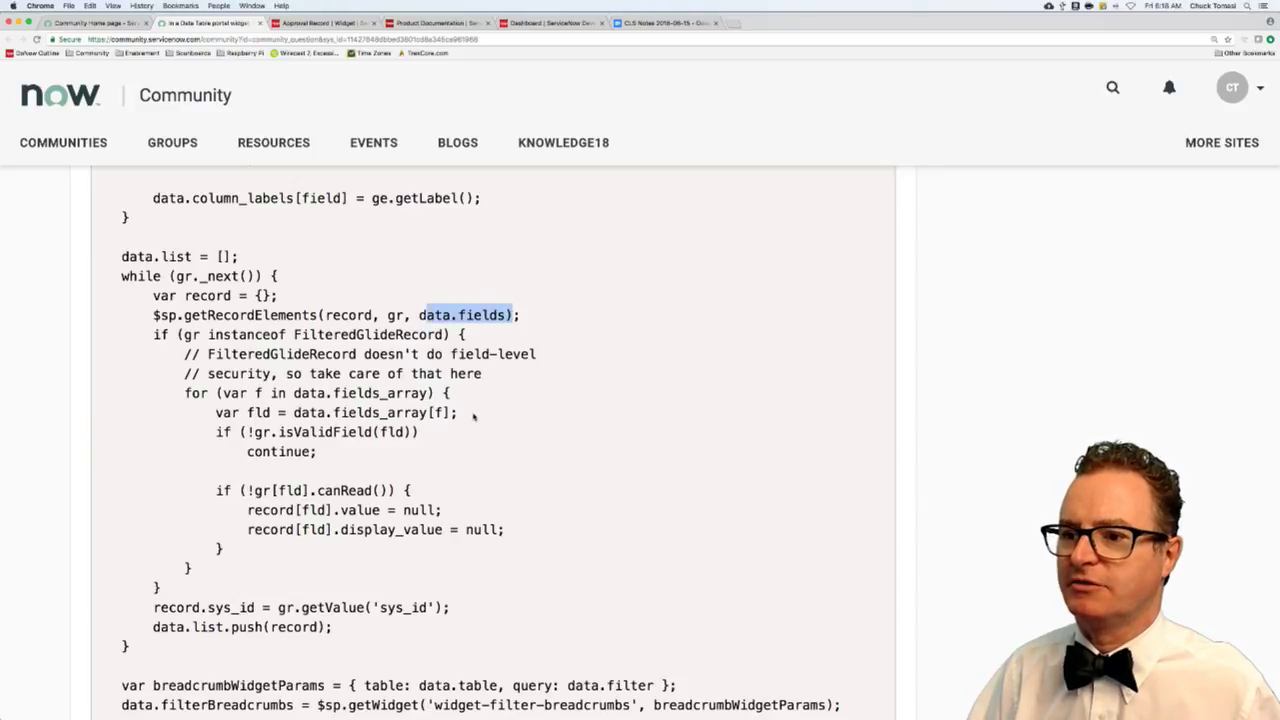
scroll(428, 412, "up", 5)
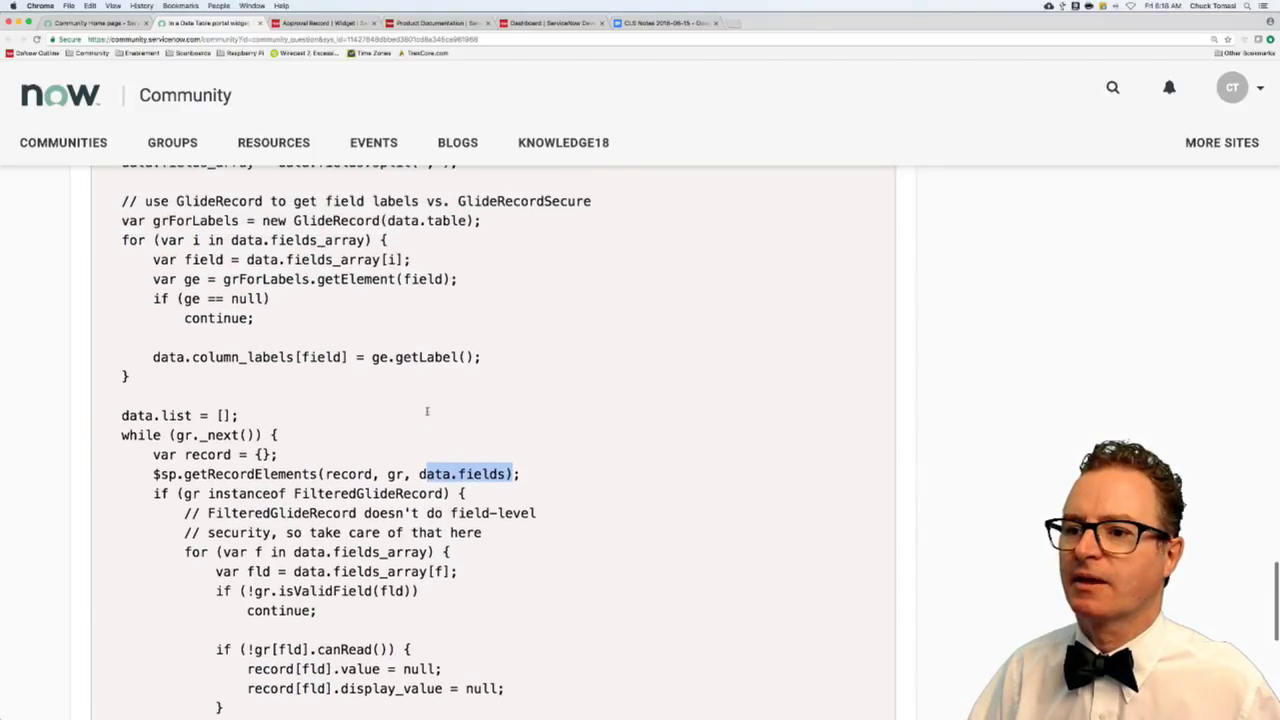
scroll(428, 414, "up", 3)
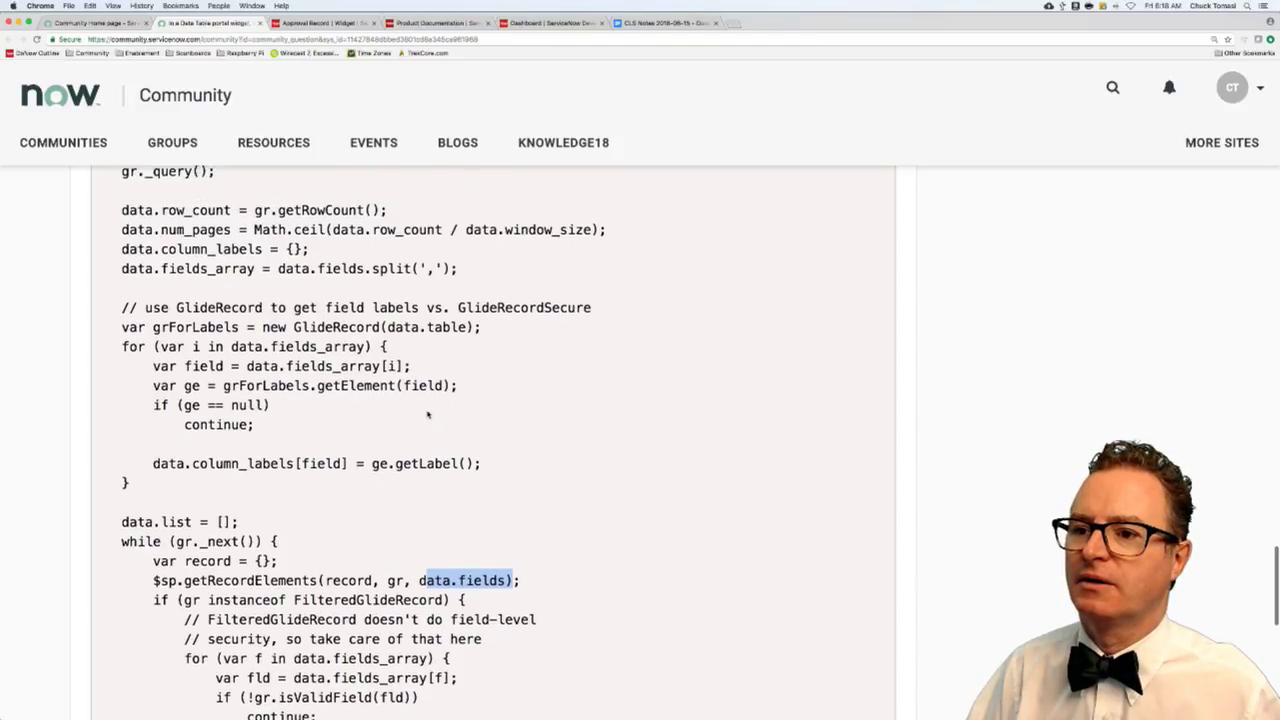
scroll(428, 413, "up", 2)
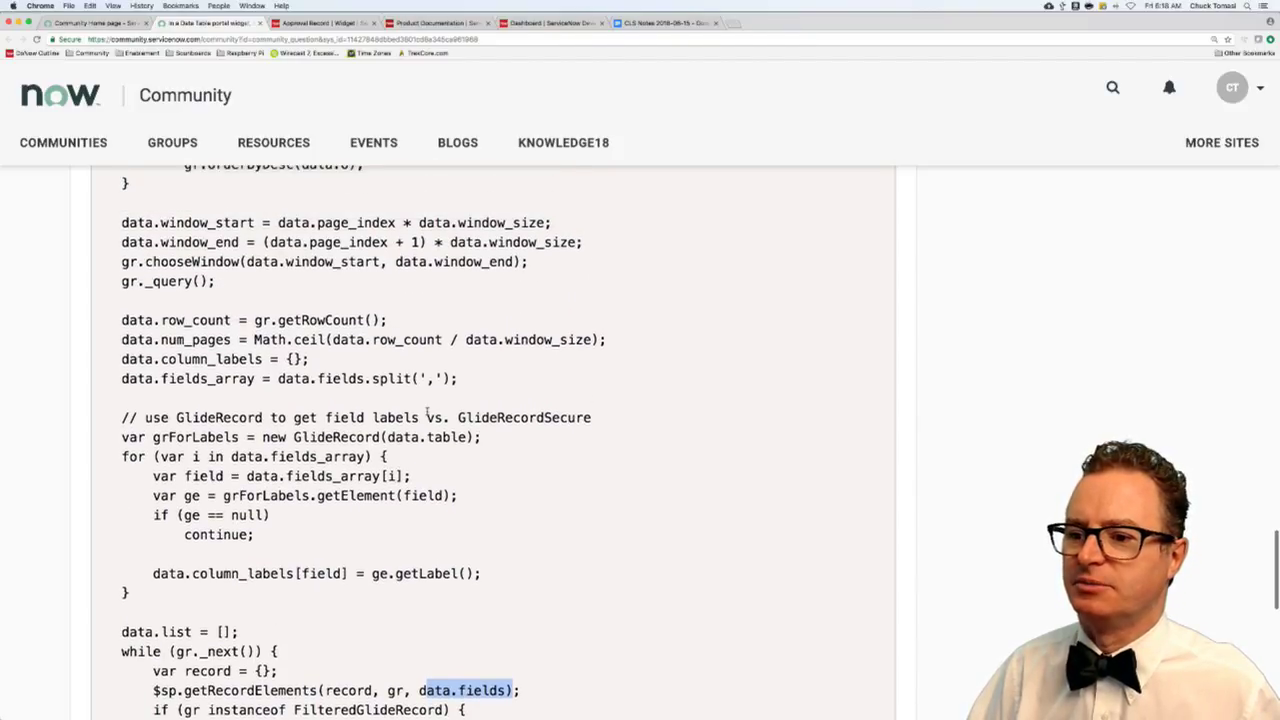
scroll(278, 469, "up", 4)
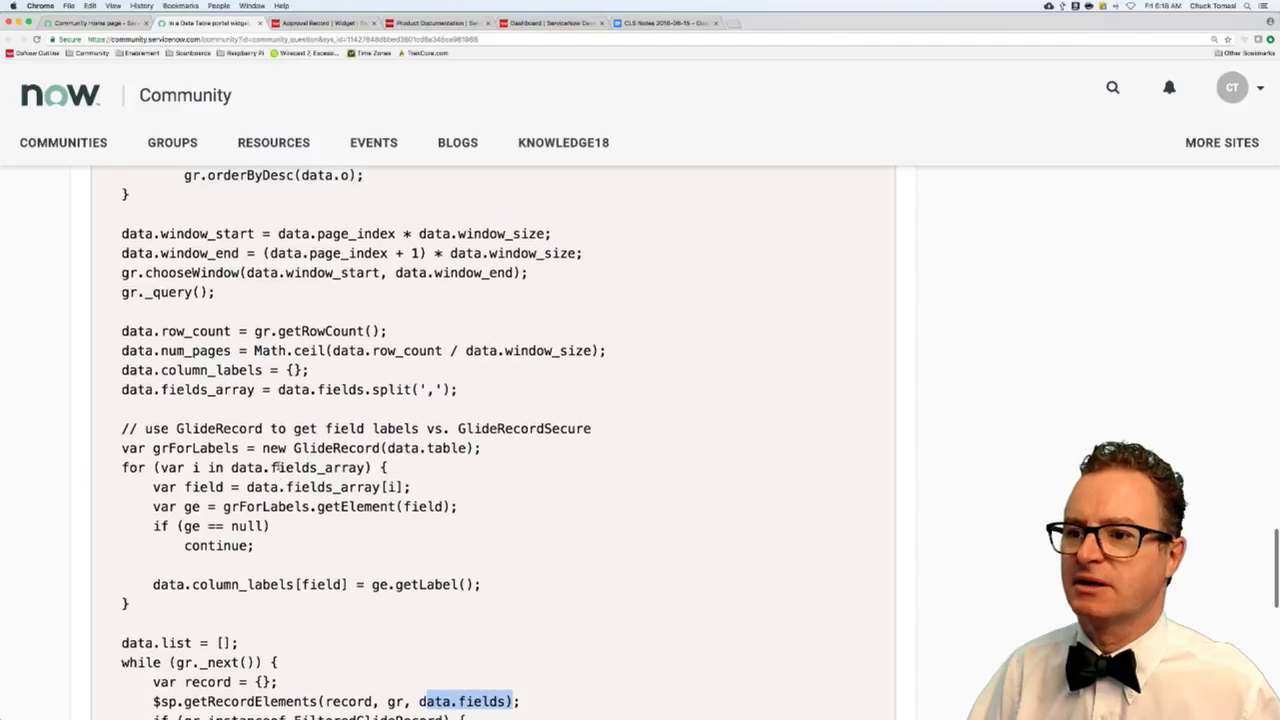
scroll(278, 465, "up", 1)
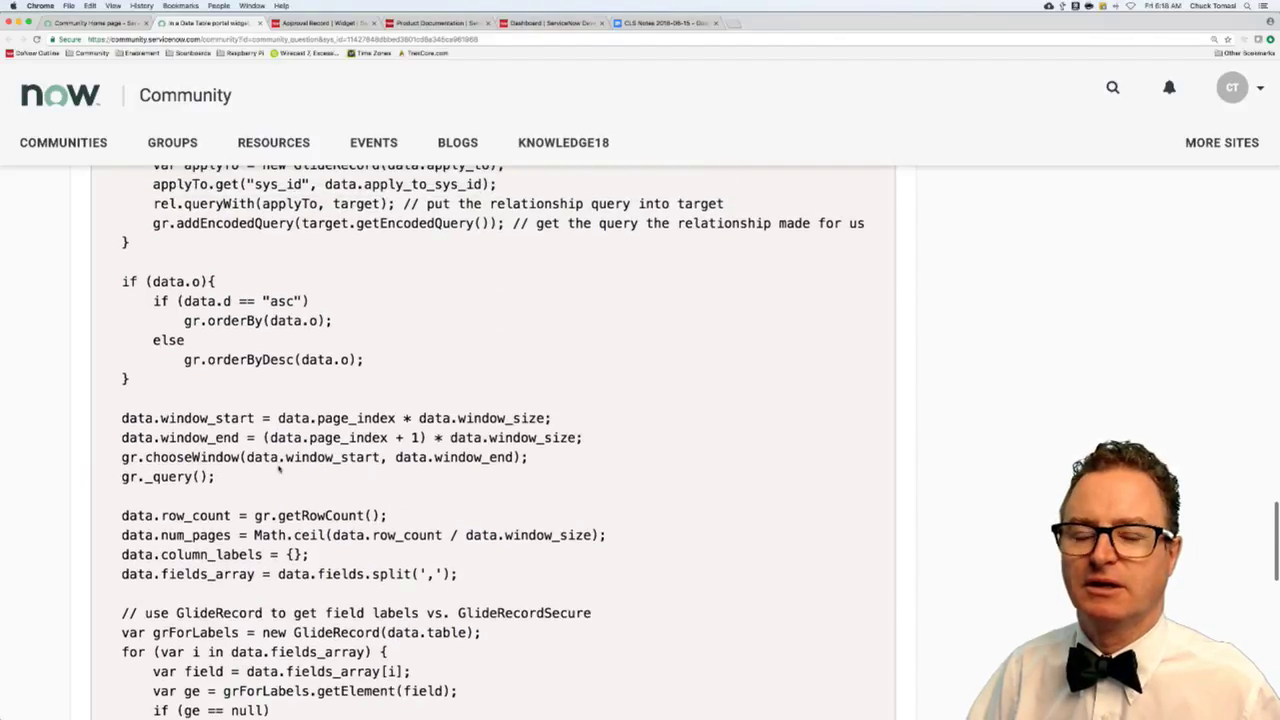
scroll(277, 467, "up", 2)
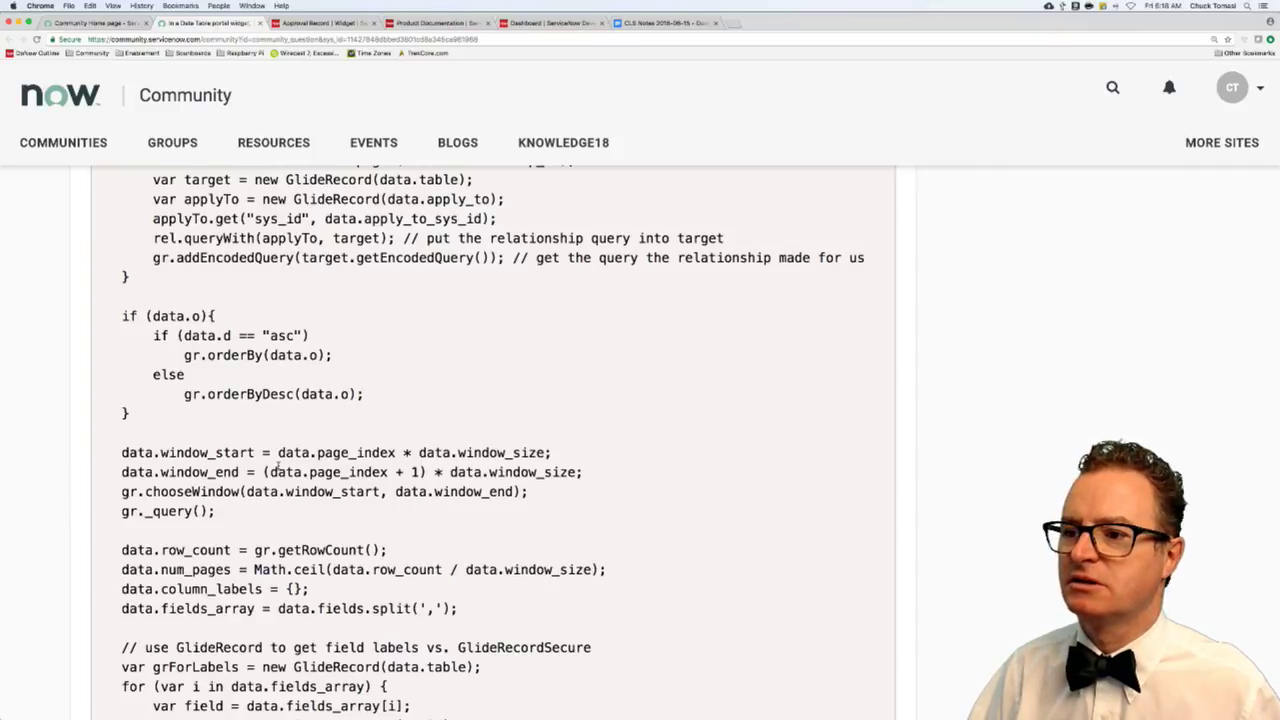
scroll(277, 467, "up", 2)
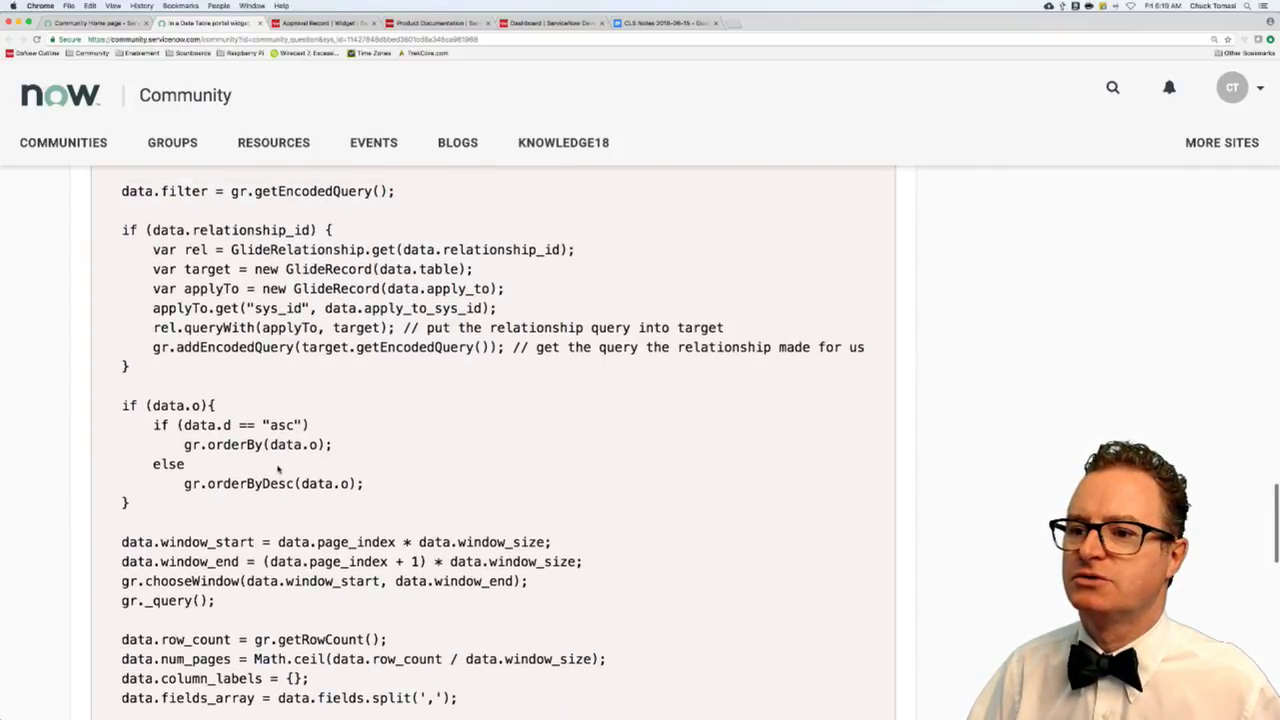
scroll(277, 467, "up", 2)
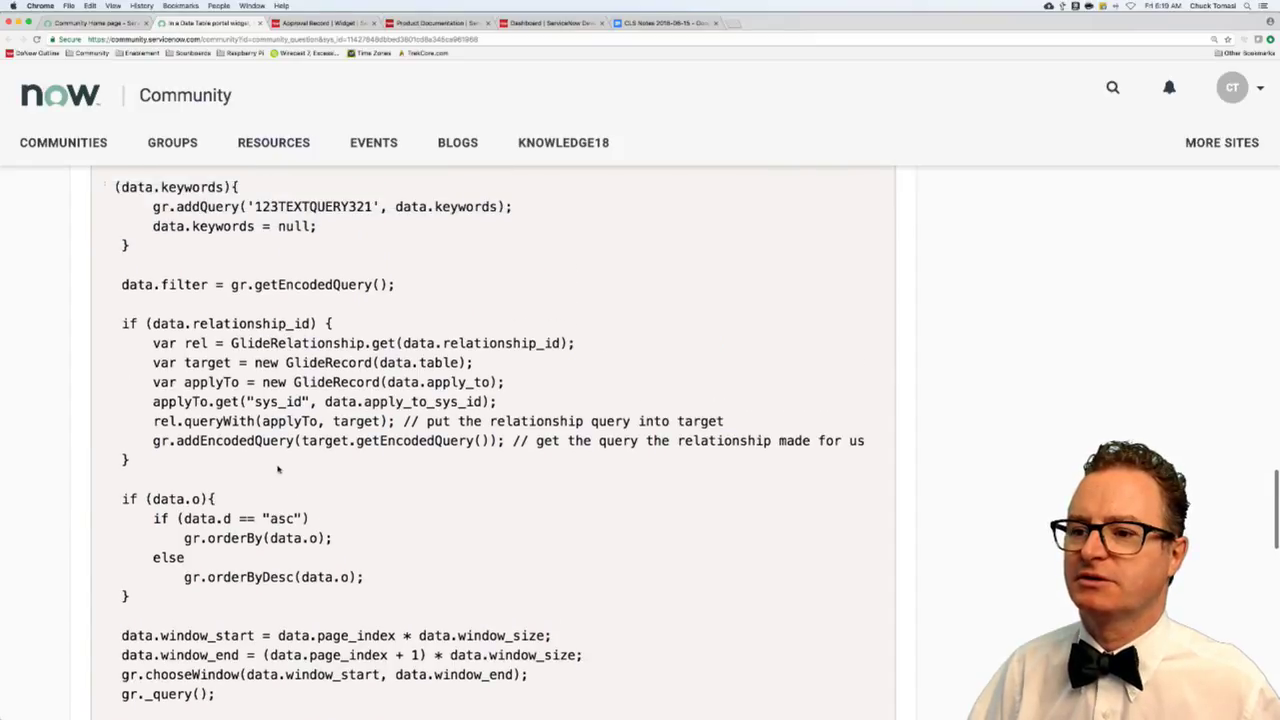
scroll(278, 469, "up", 1)
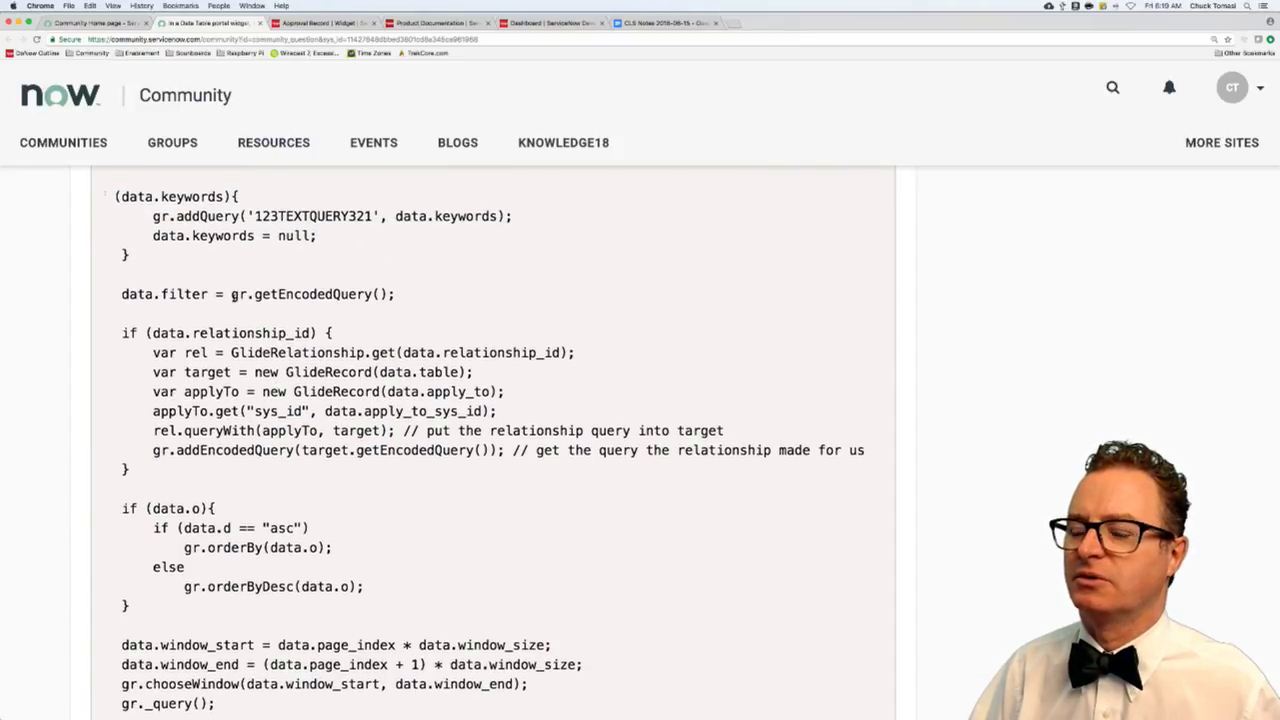
left_click_drag(233, 296, 396, 296)
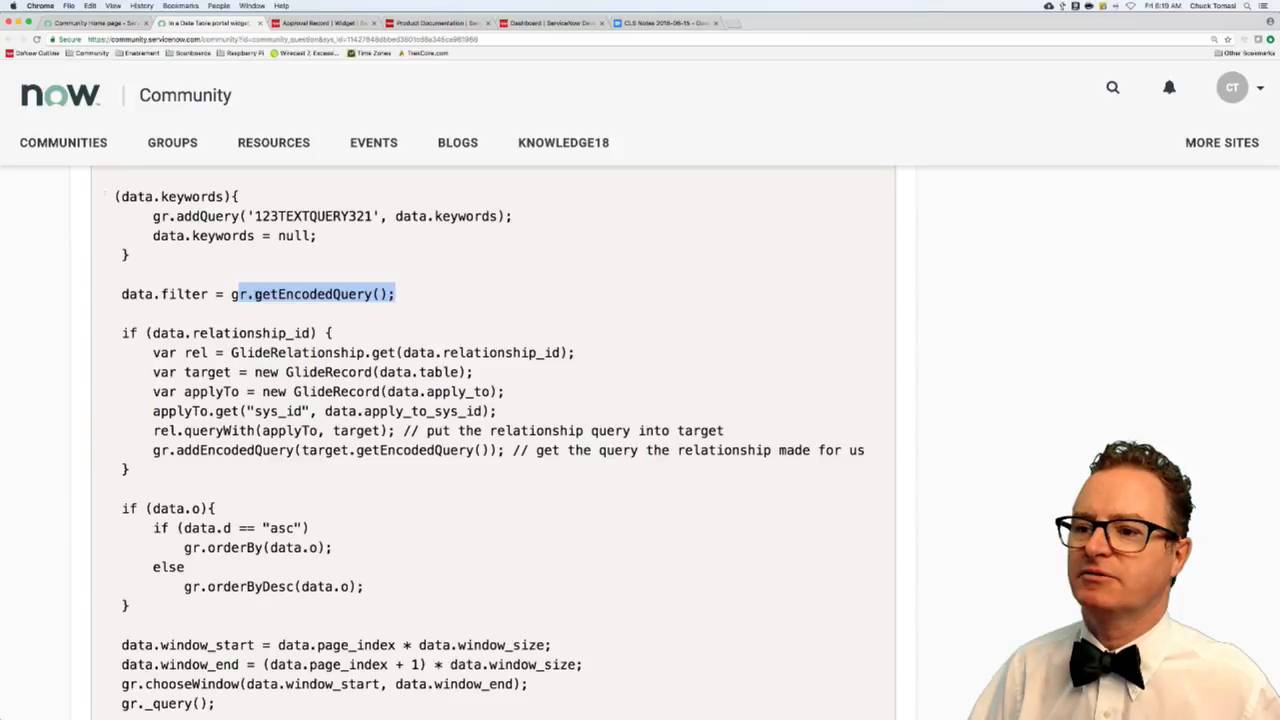
- Select gr.getEncodedQuery(); on the data.filter line, review the code above, and open find-in-page
left_click(233, 294)
left_click_drag(370, 293, 396, 294)
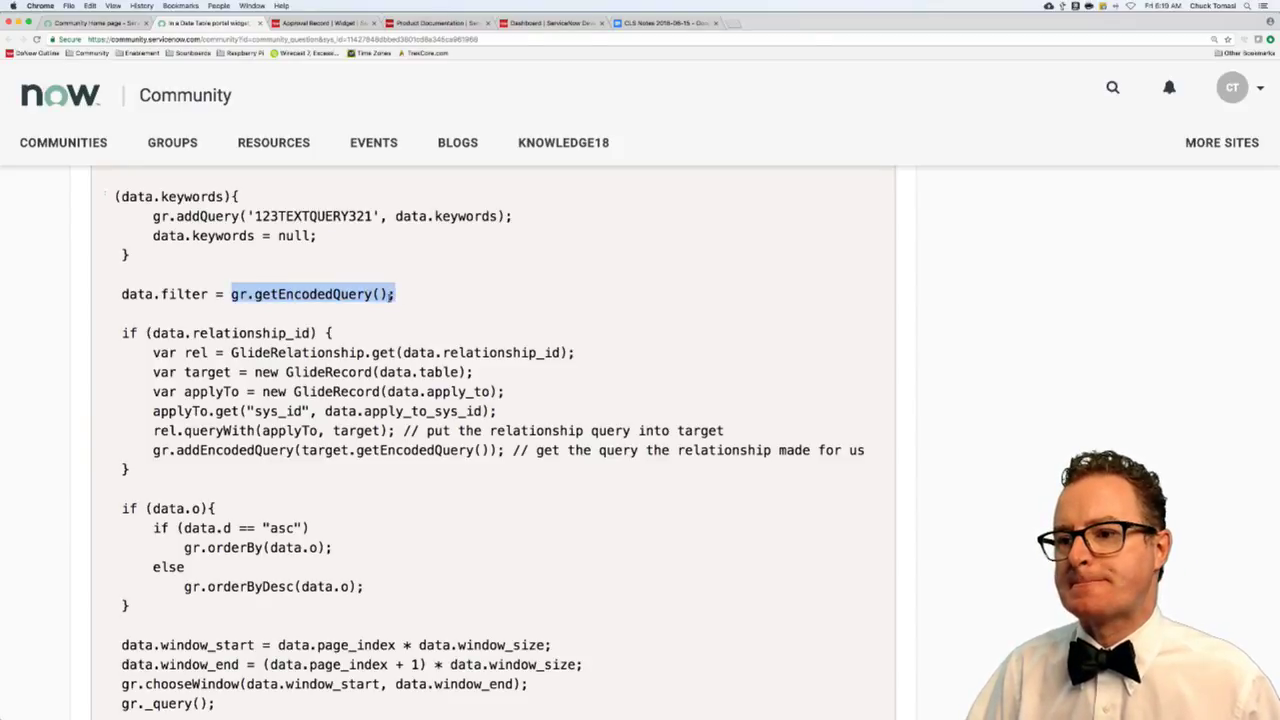
scroll(390, 298, "up", 1)
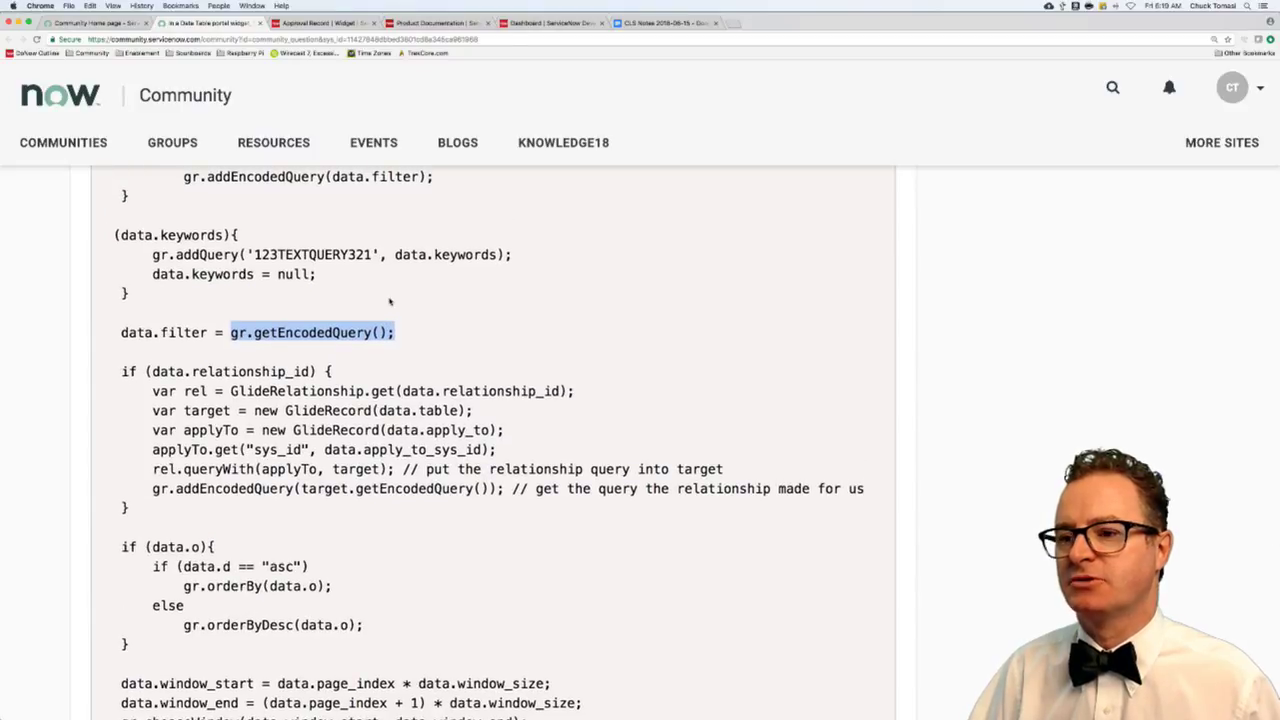
scroll(390, 301, "left", 1)
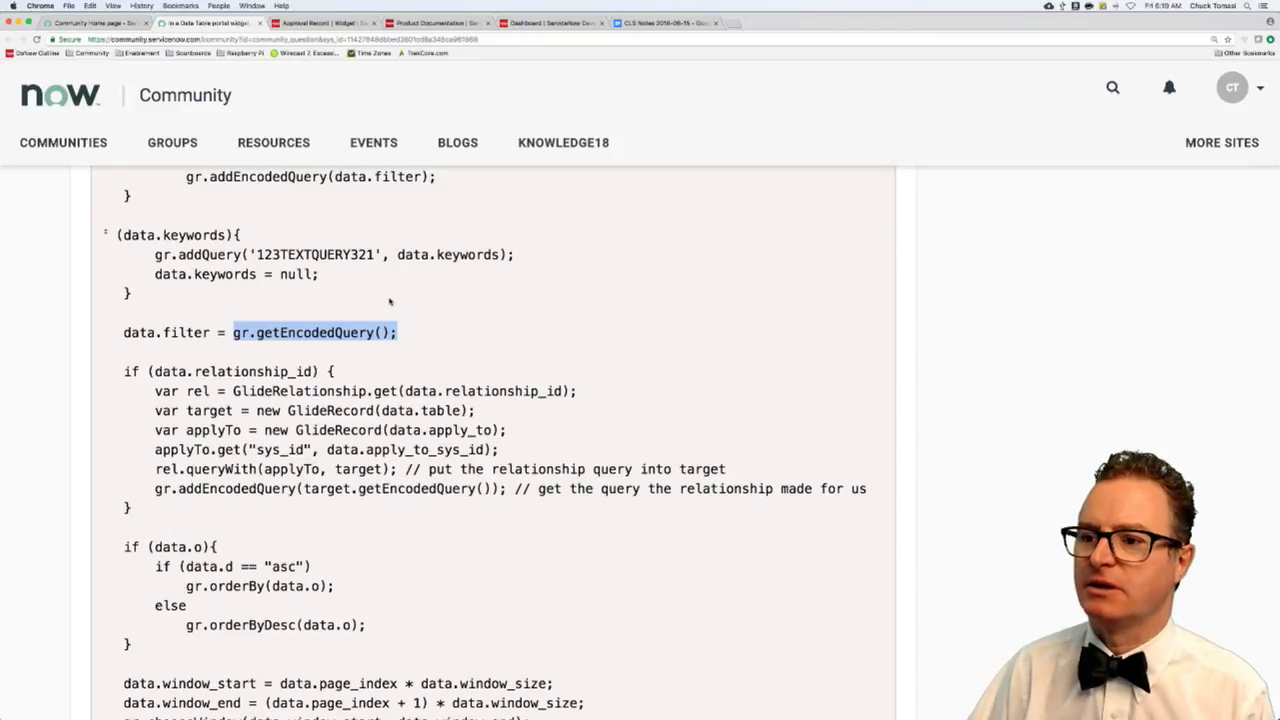
scroll(390, 301, "up", 2)
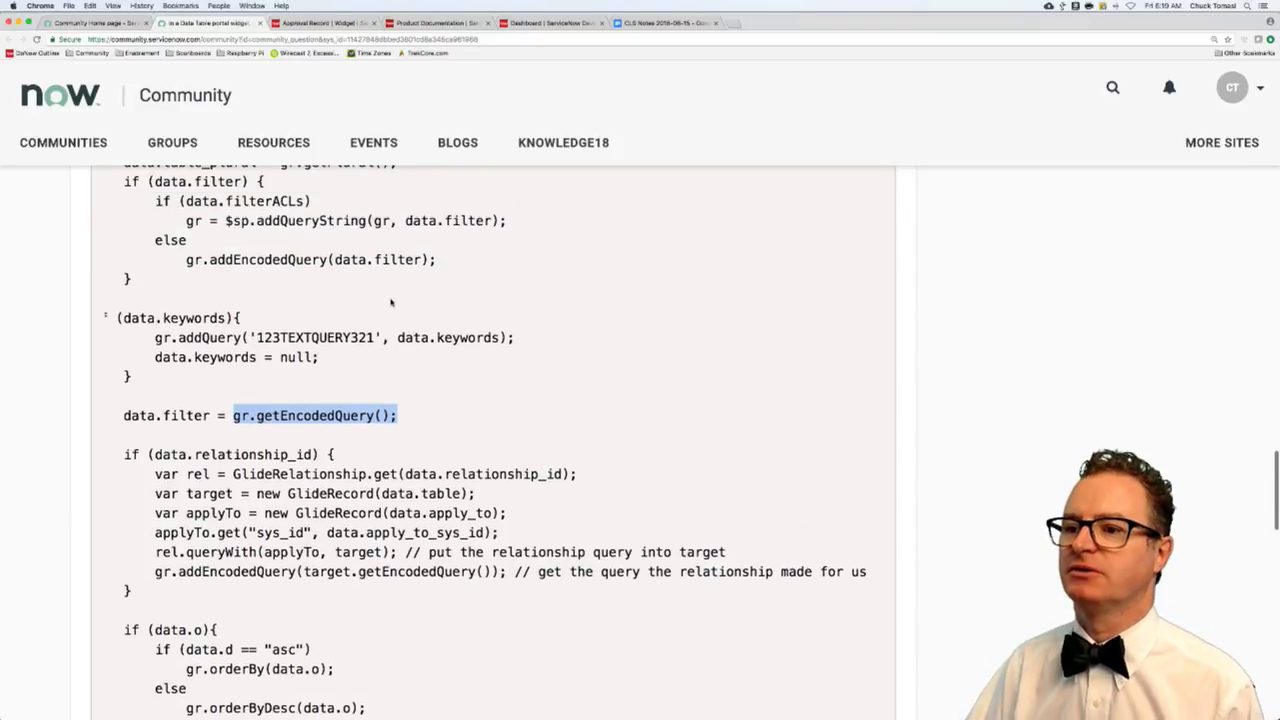
scroll(390, 301, "up", 4)
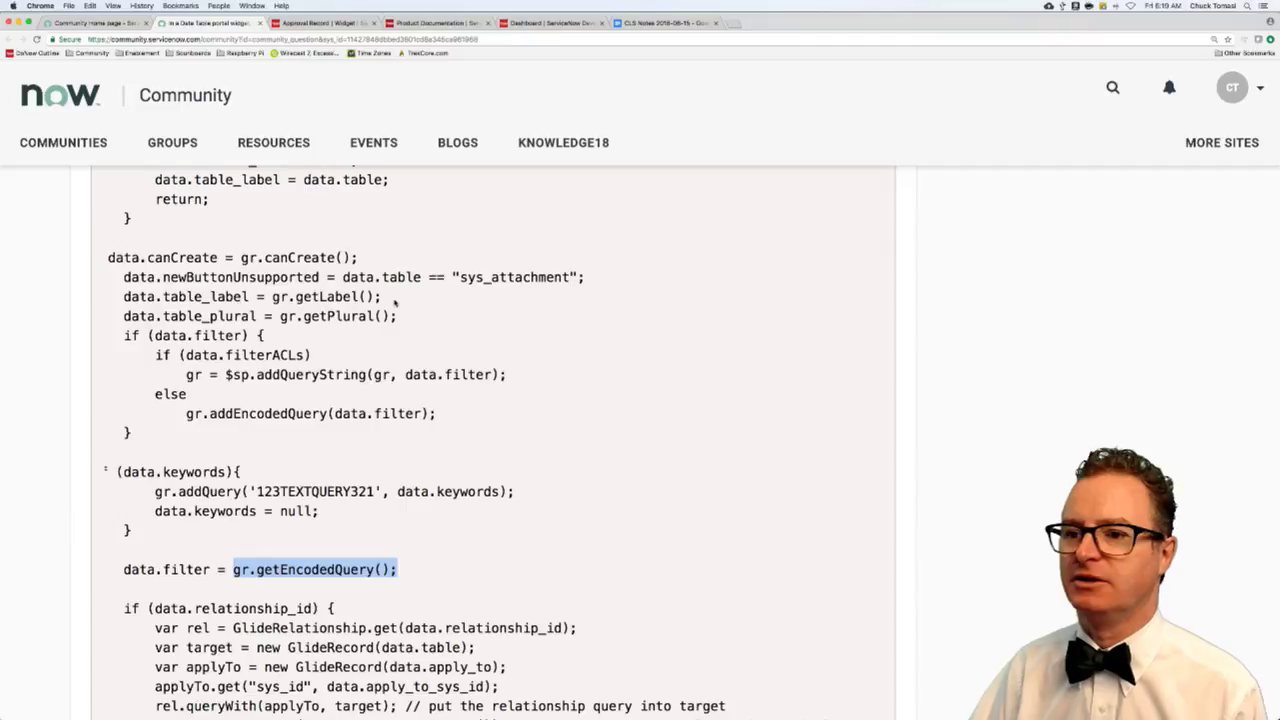
scroll(395, 301, "down", 1)
key("super+f")
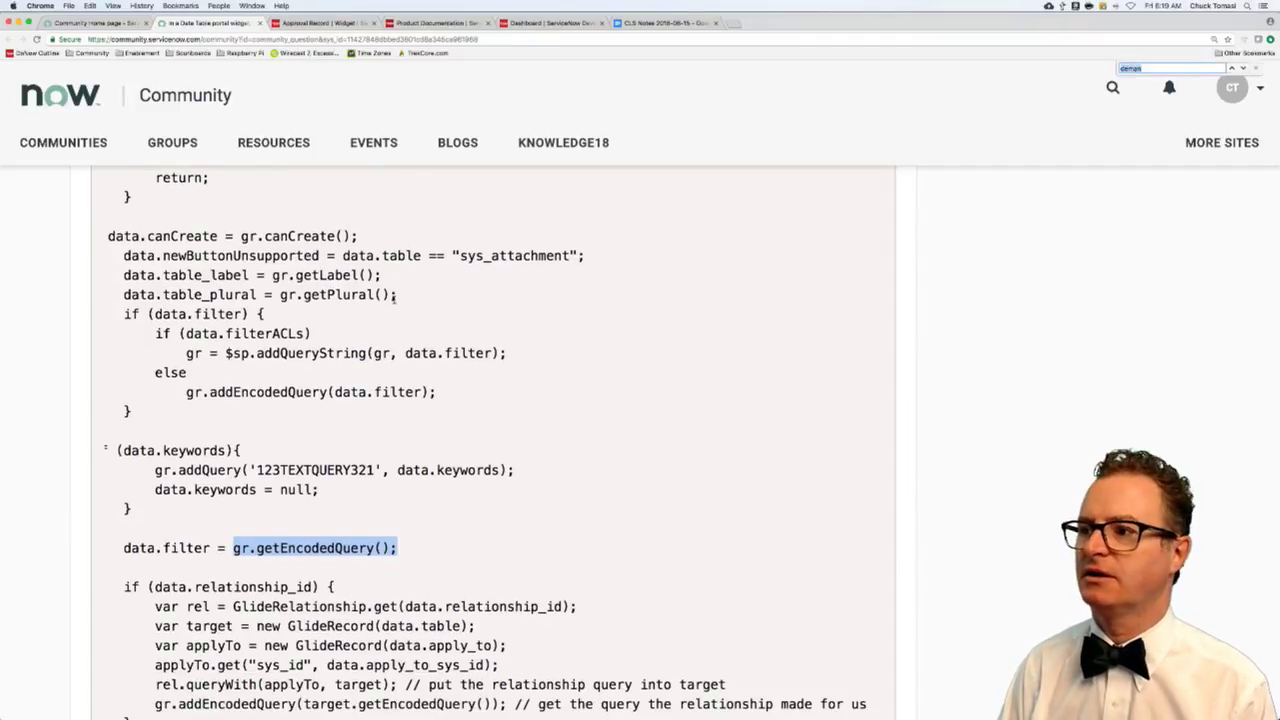
- Find every 'data.filter' match down to the widget-filter-breadcrumbs call, then start a reply
type("data.filter")
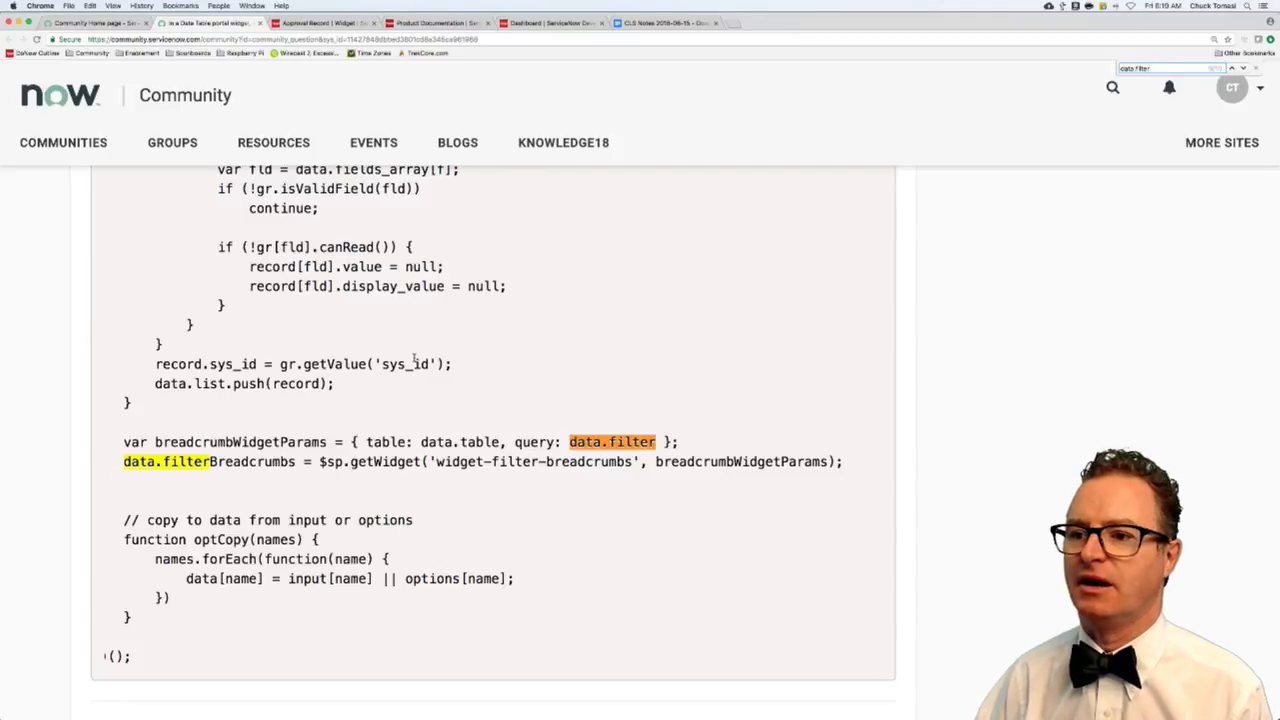
scroll(414, 360, "up", 10)
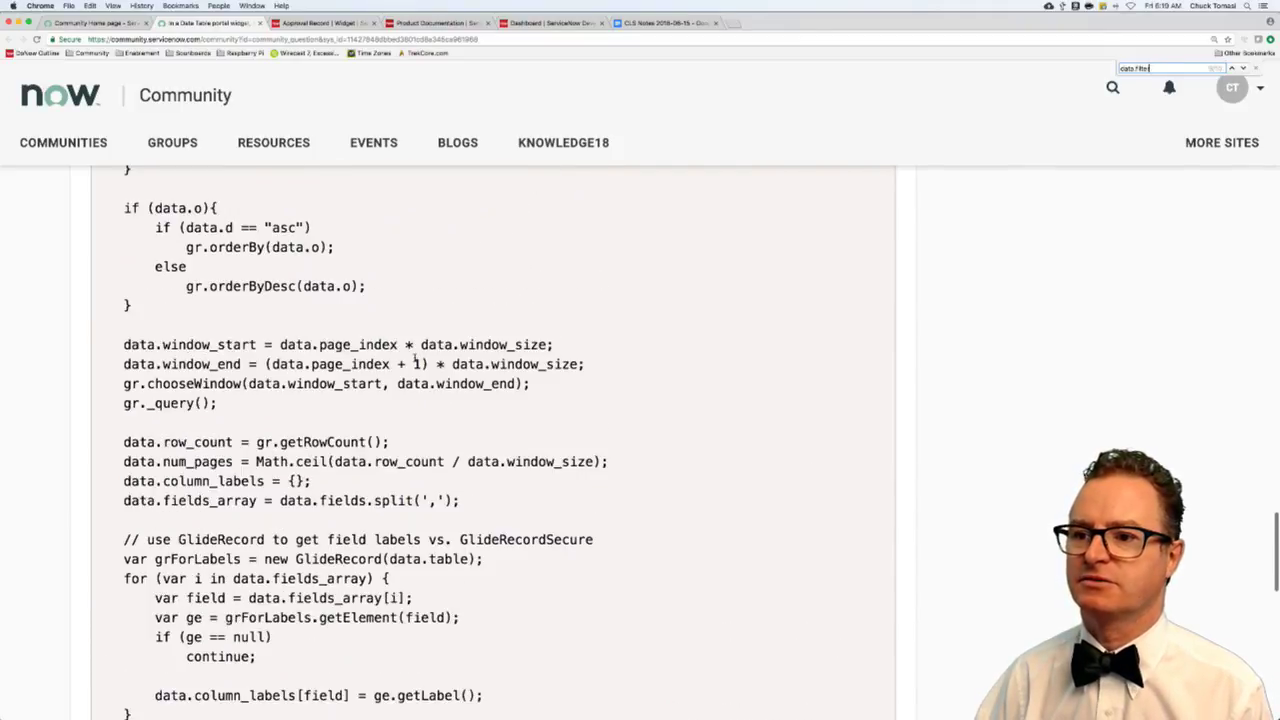
scroll(414, 360, "up", 10)
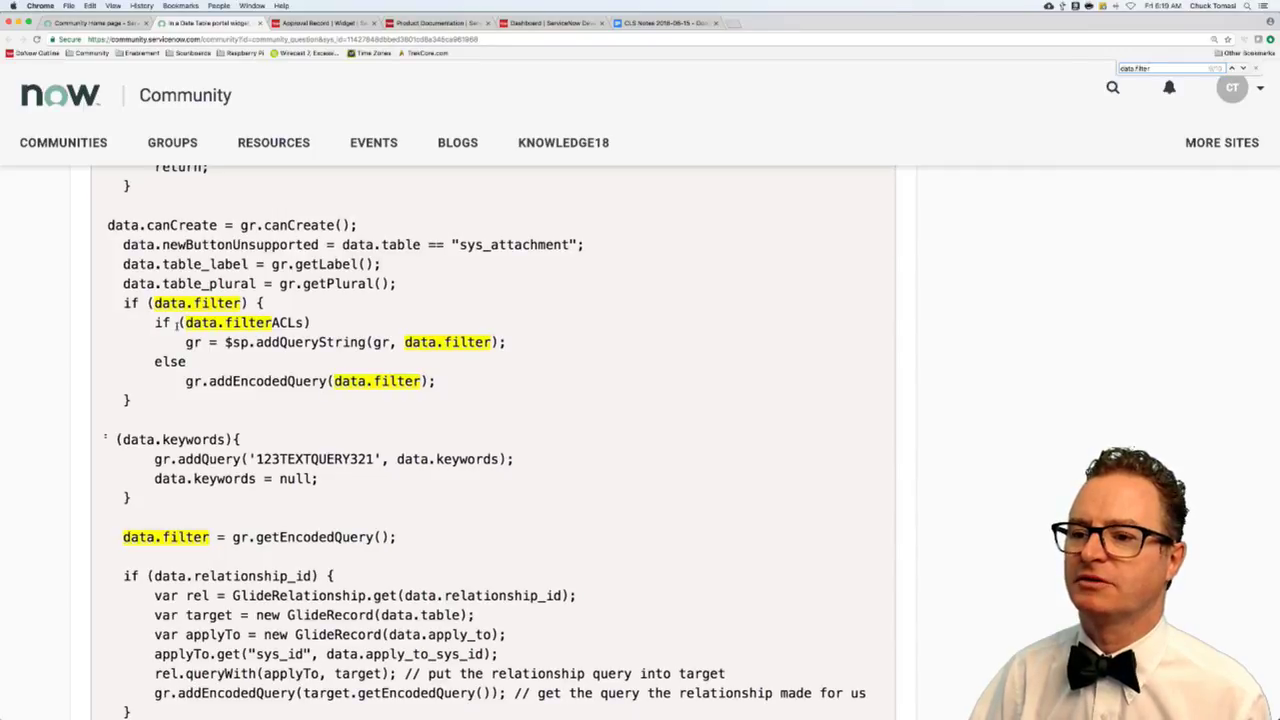
scroll(183, 324, "right", 1)
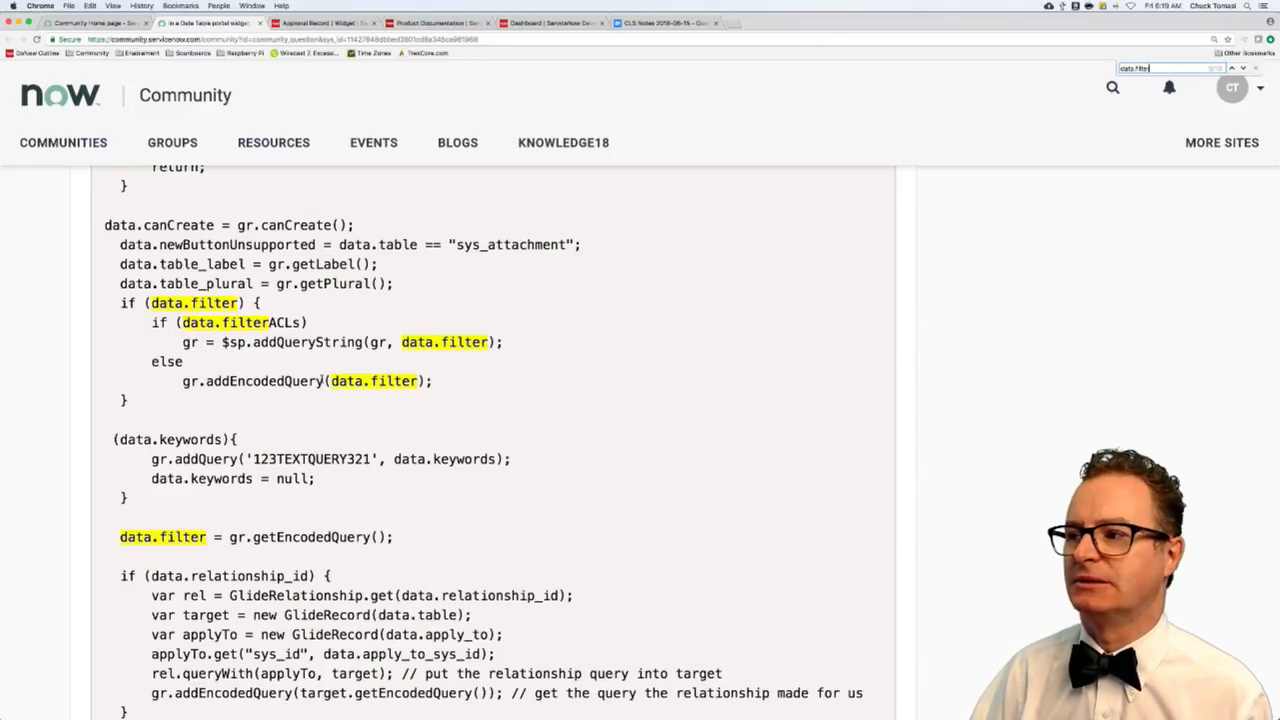
scroll(322, 381, "up", 4)
scroll(322, 381, "down", 15)
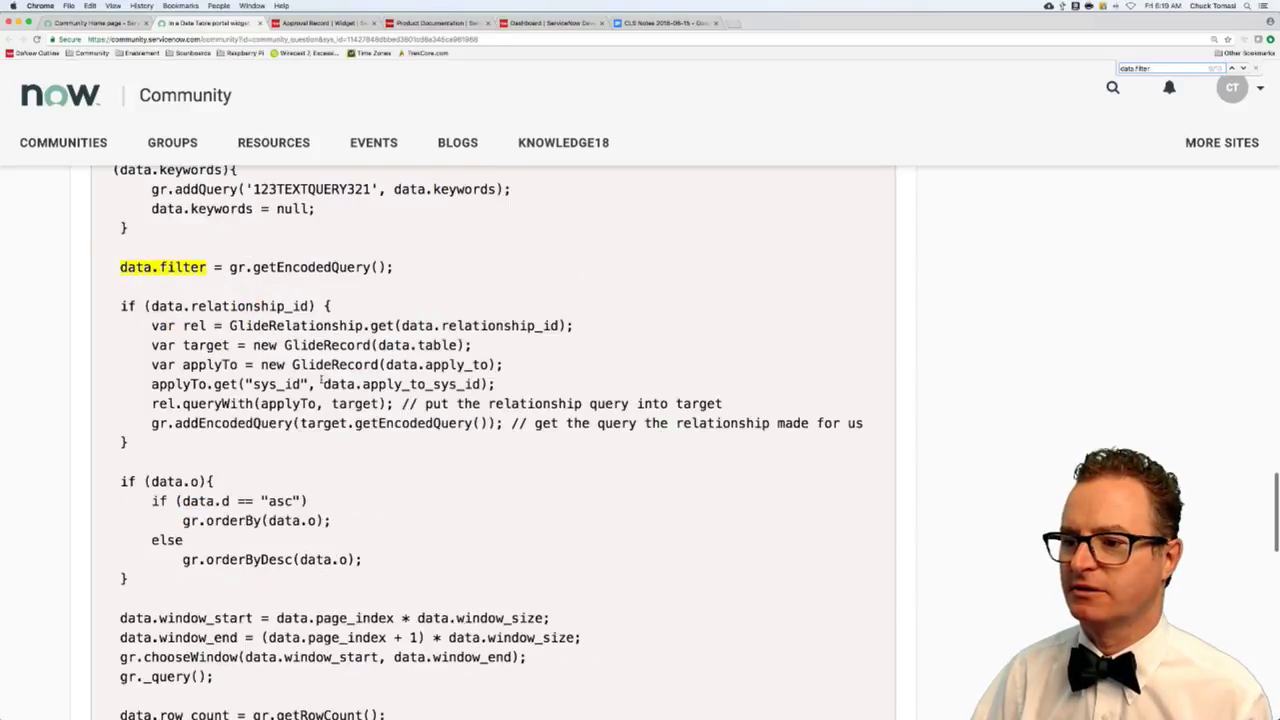
scroll(322, 381, "down", 12)
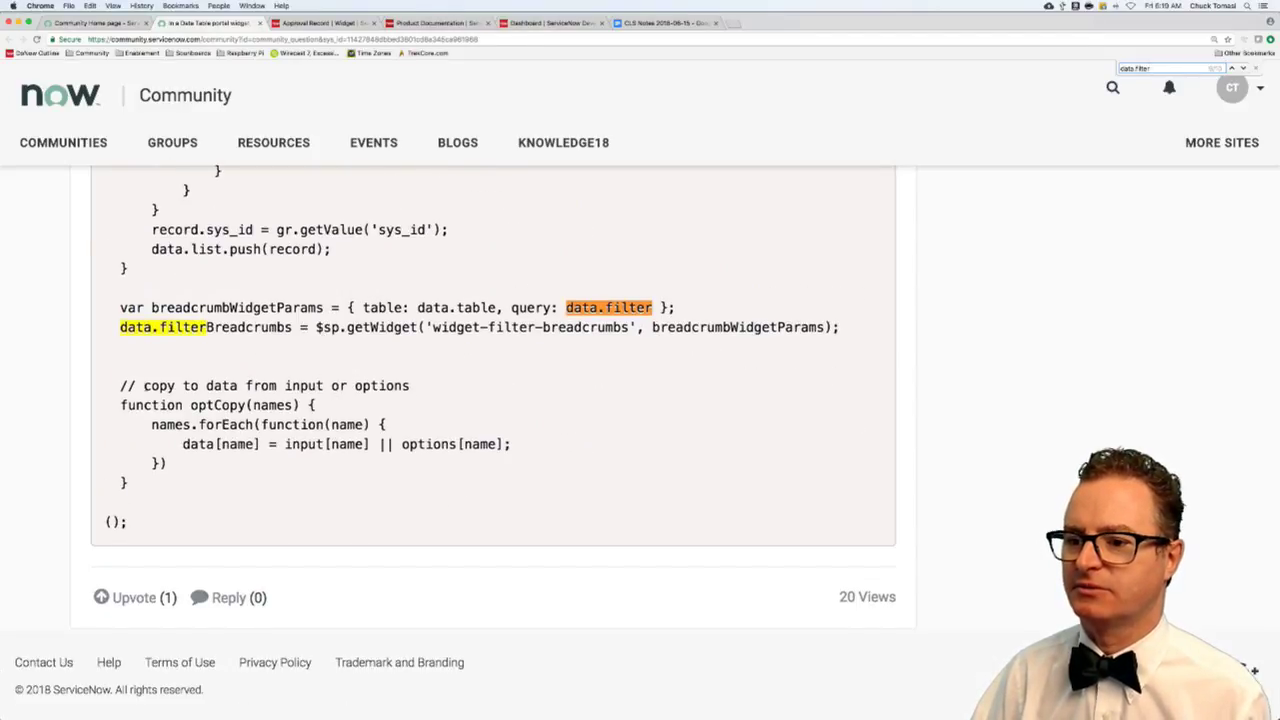
left_click(229, 600)
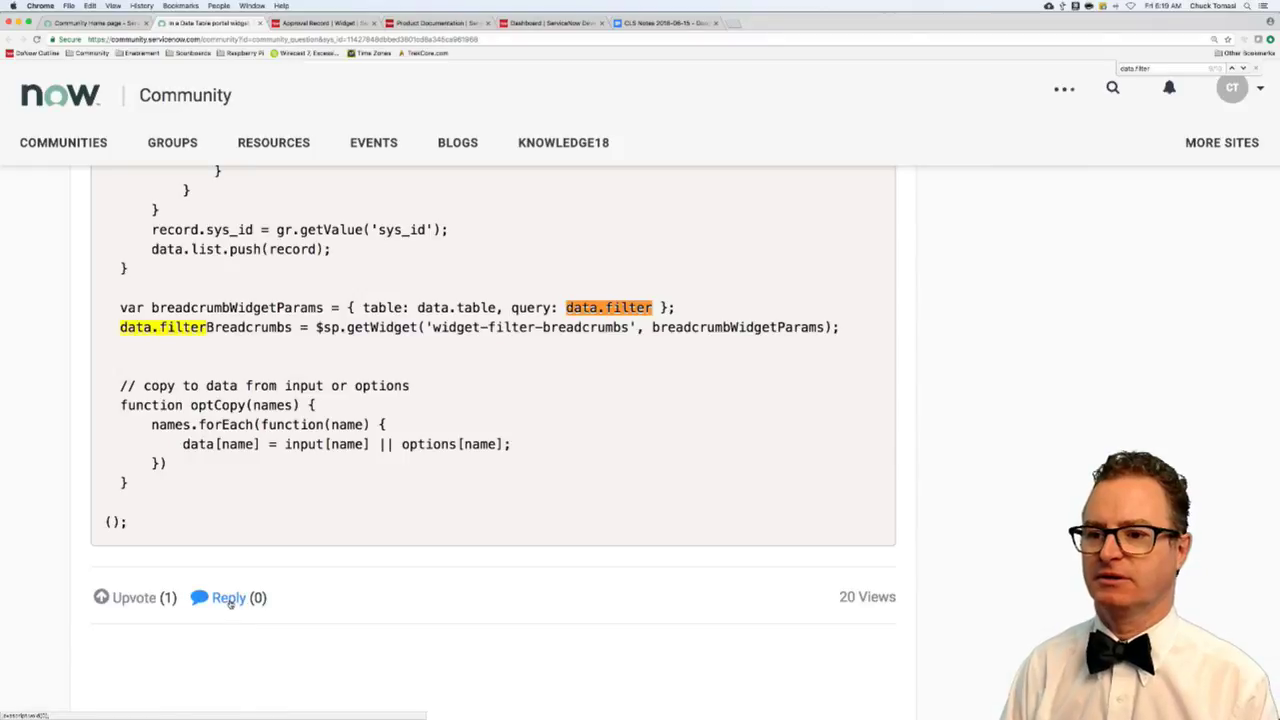
- Write the first paragraph: breadcrumbs come from data.filter, built from gr.getEncodedQuery()
type("The rbead")
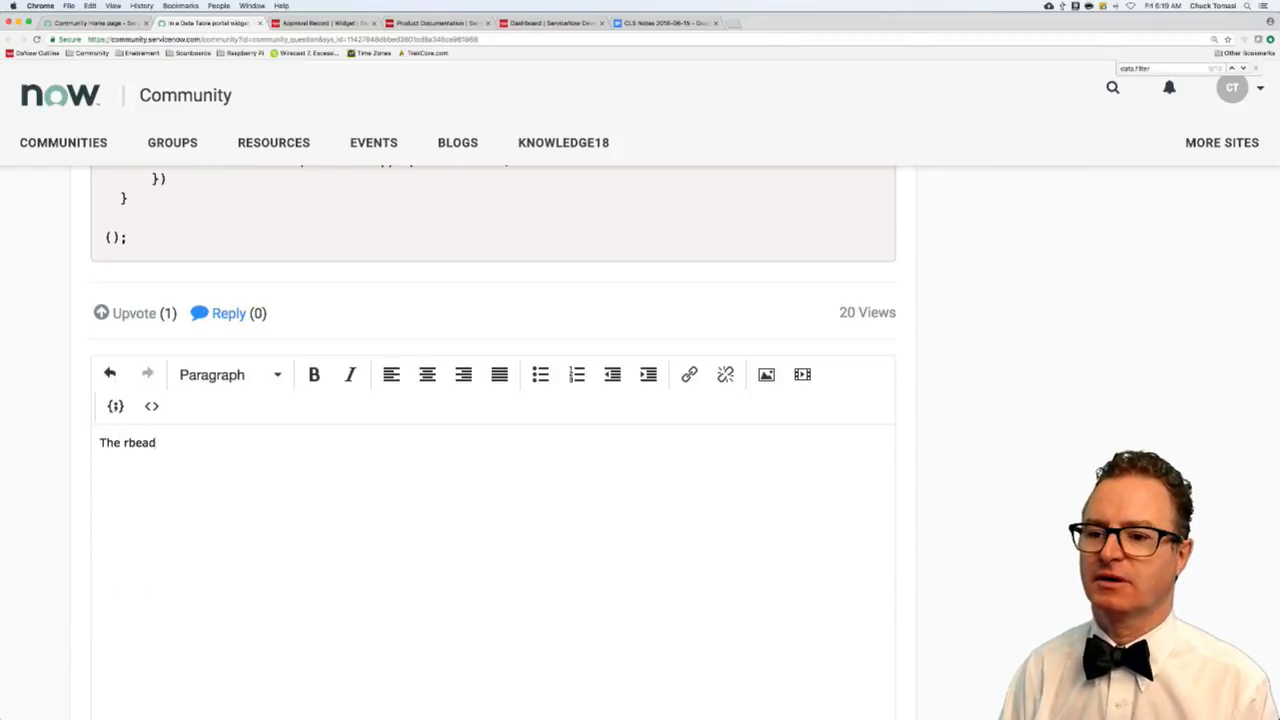
key("BackSpace")
key("BackSpace")
key("BackSpace")
key("BackSpace")
key("BackSpace")
type("breadcru")
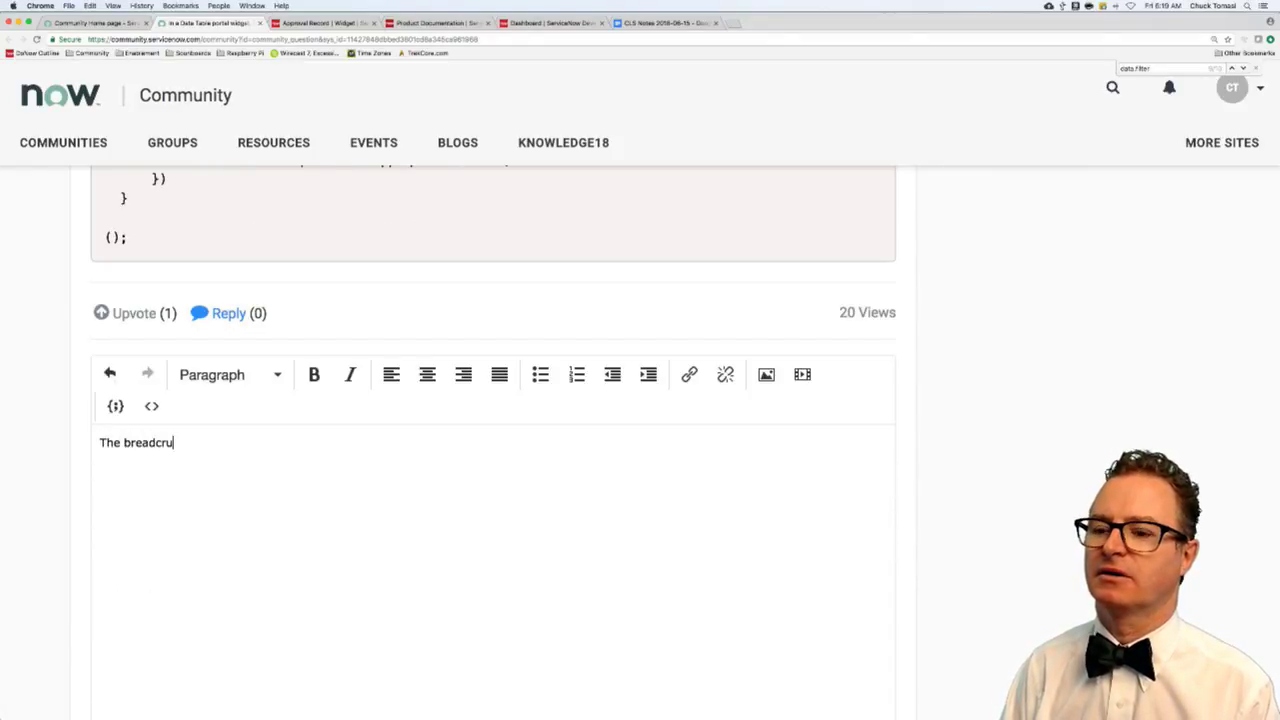
type("mbs are coming from ")
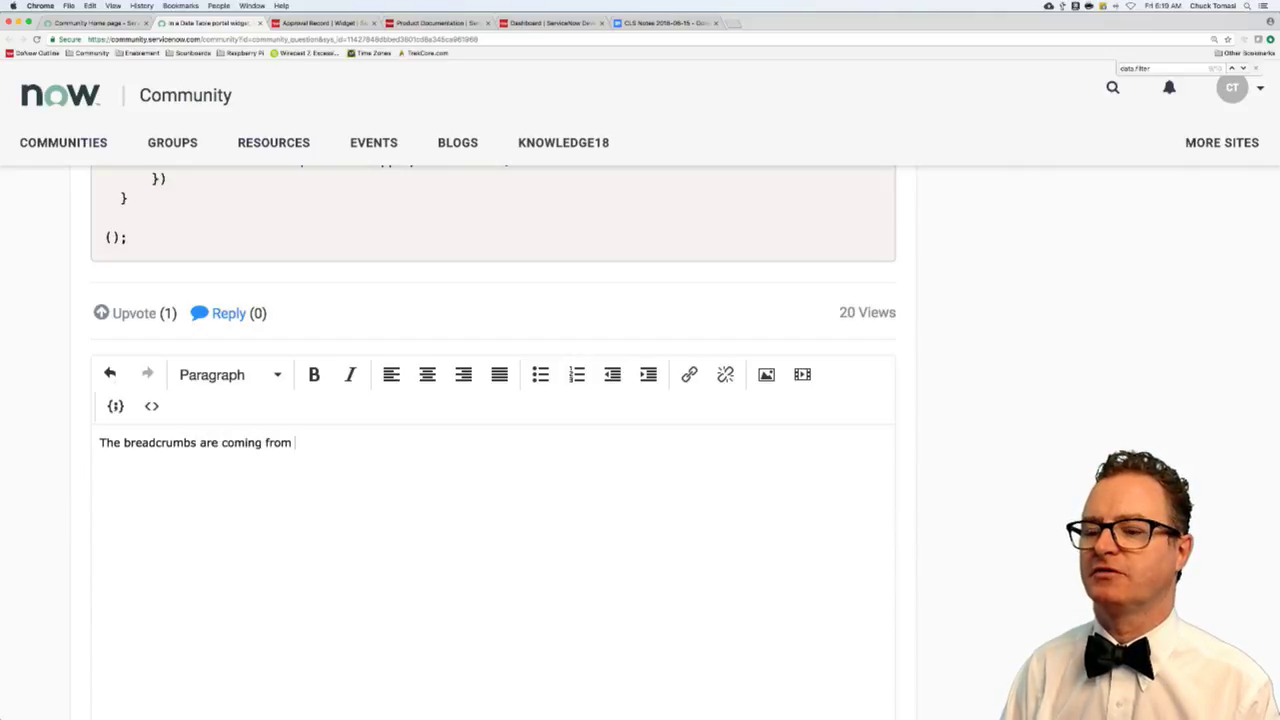
type("data.filter. A")
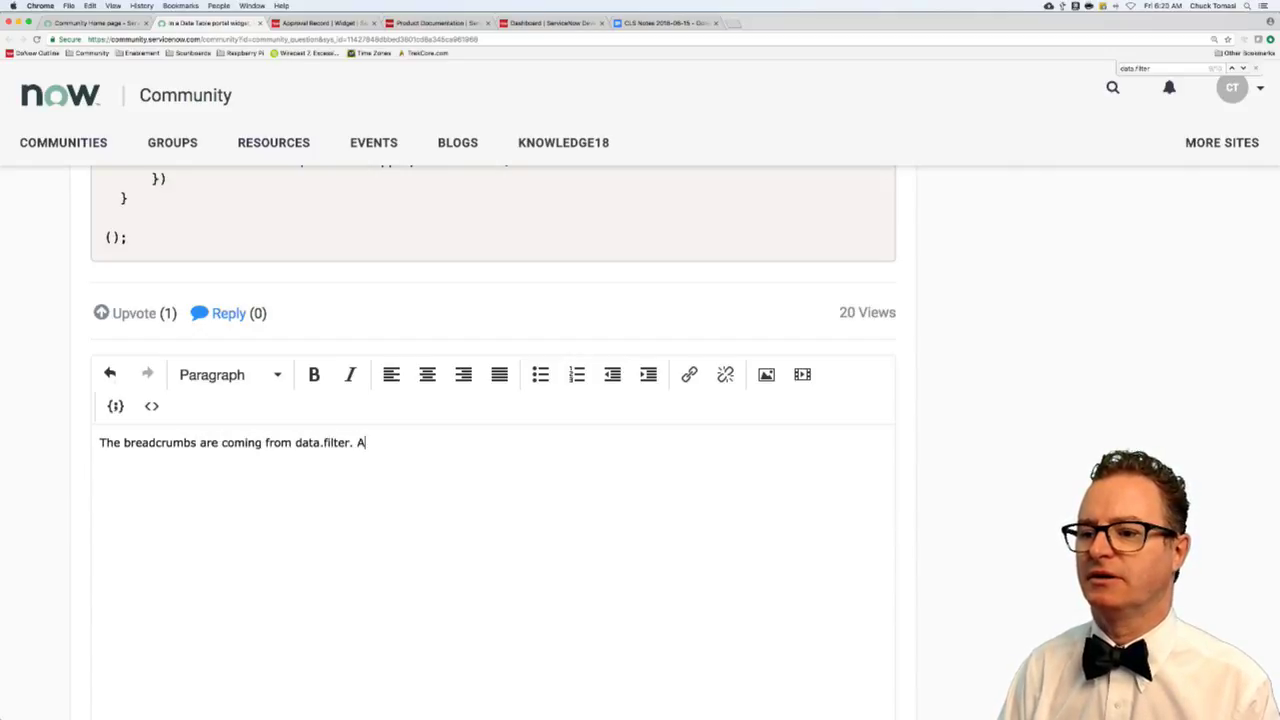
type("nywhere taht")
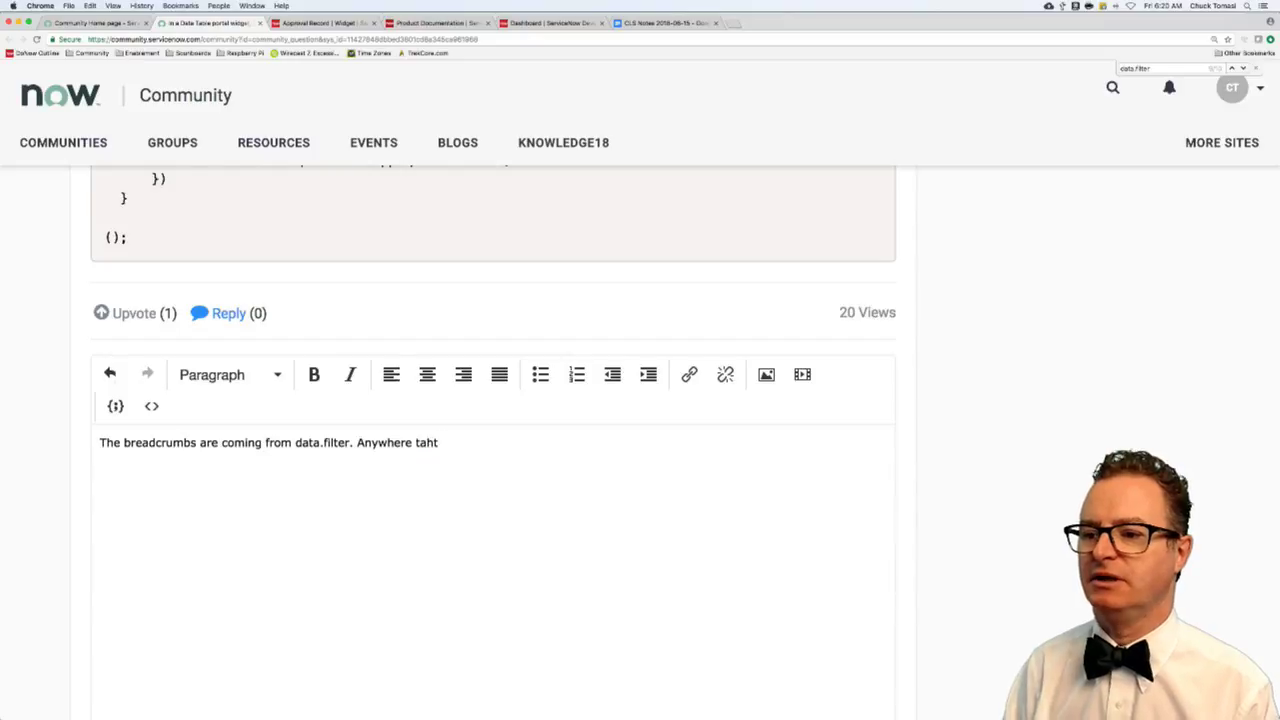
key("BackSpace")
key("BackSpace")
key("BackSpace")
key("BackSpace")
key("BackSpace")
key("BackSpace")
key("BackSpace")
key("BackSpace")
key("BackSpace")
key("BackSpace")
type("where ")
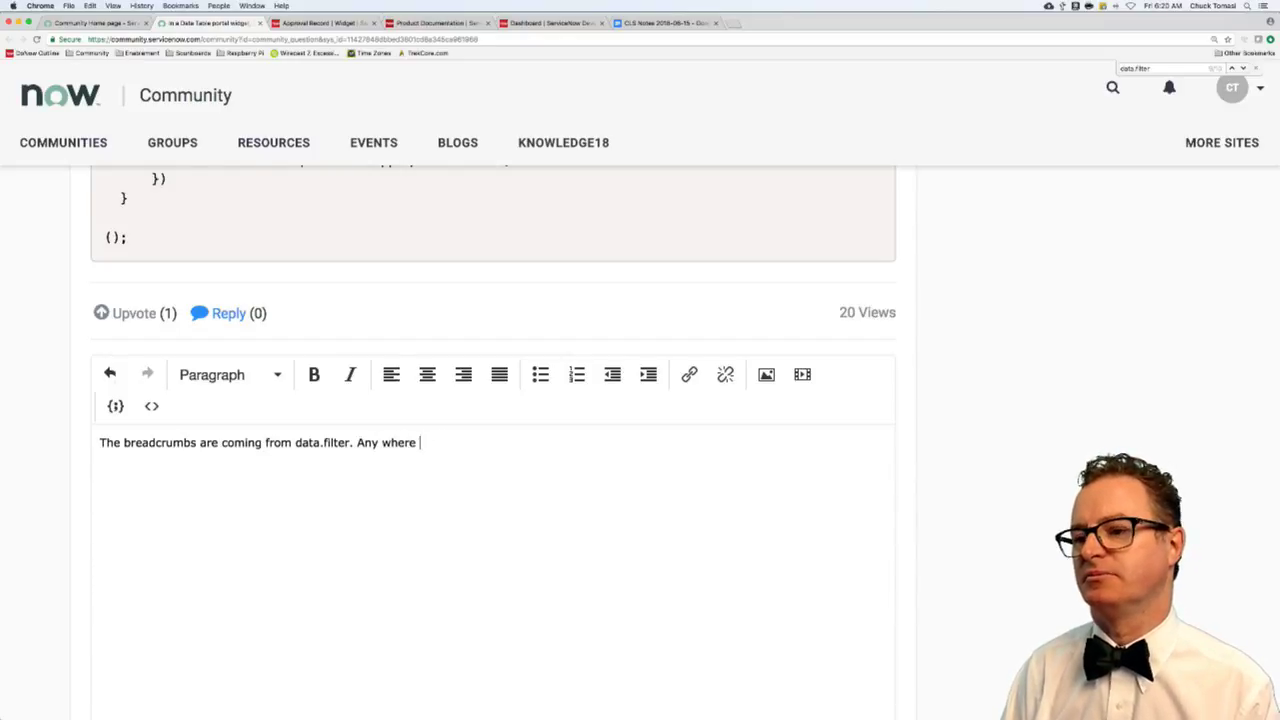
type("that is mention")
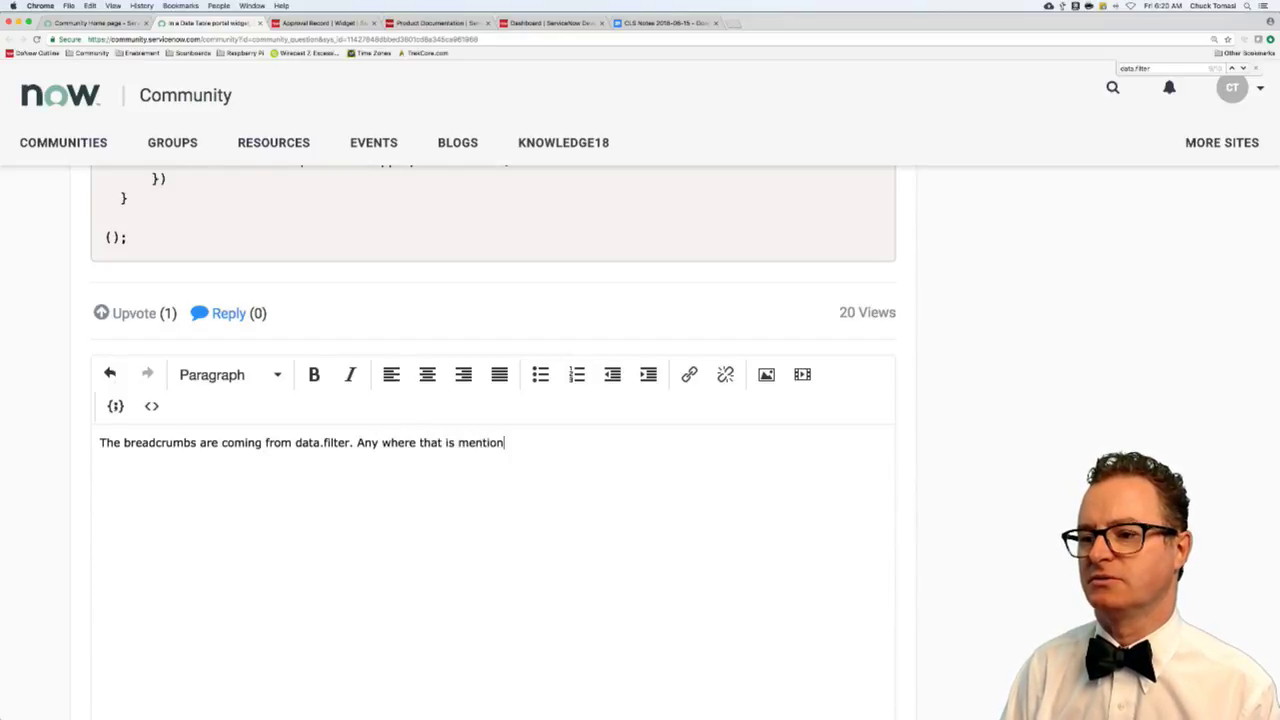
type("ed is where it i")
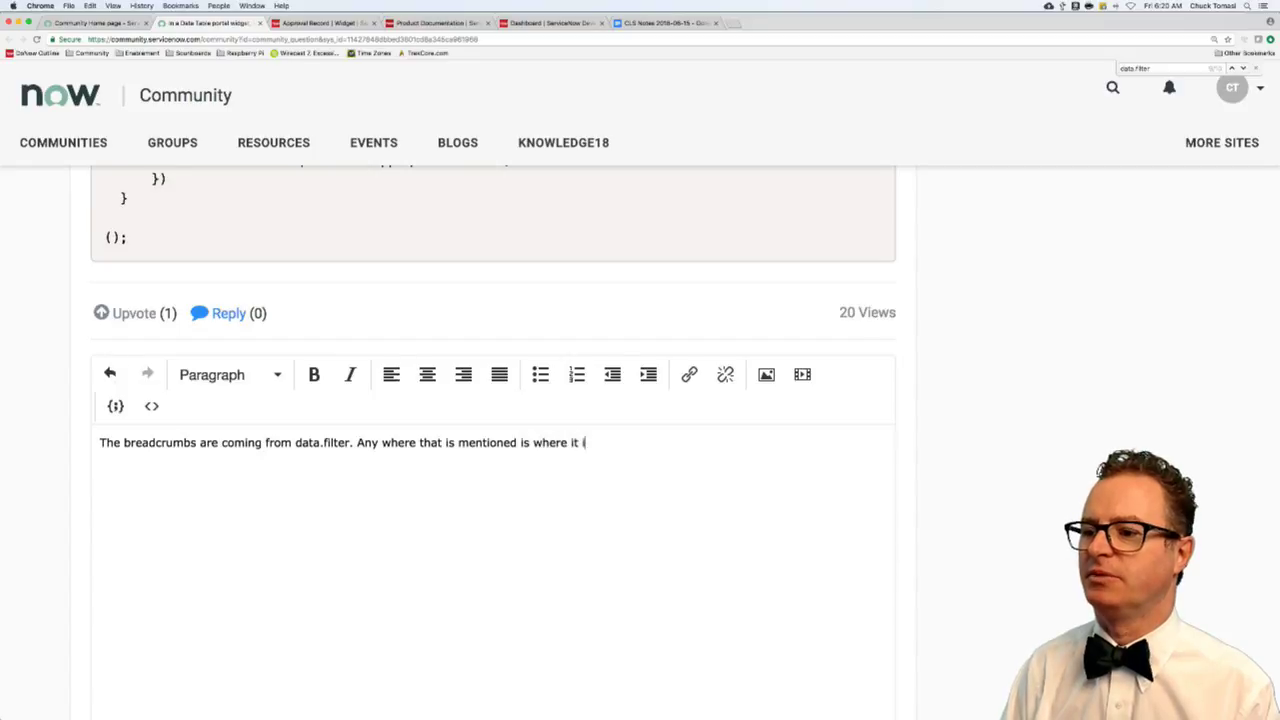
type("s being built.")
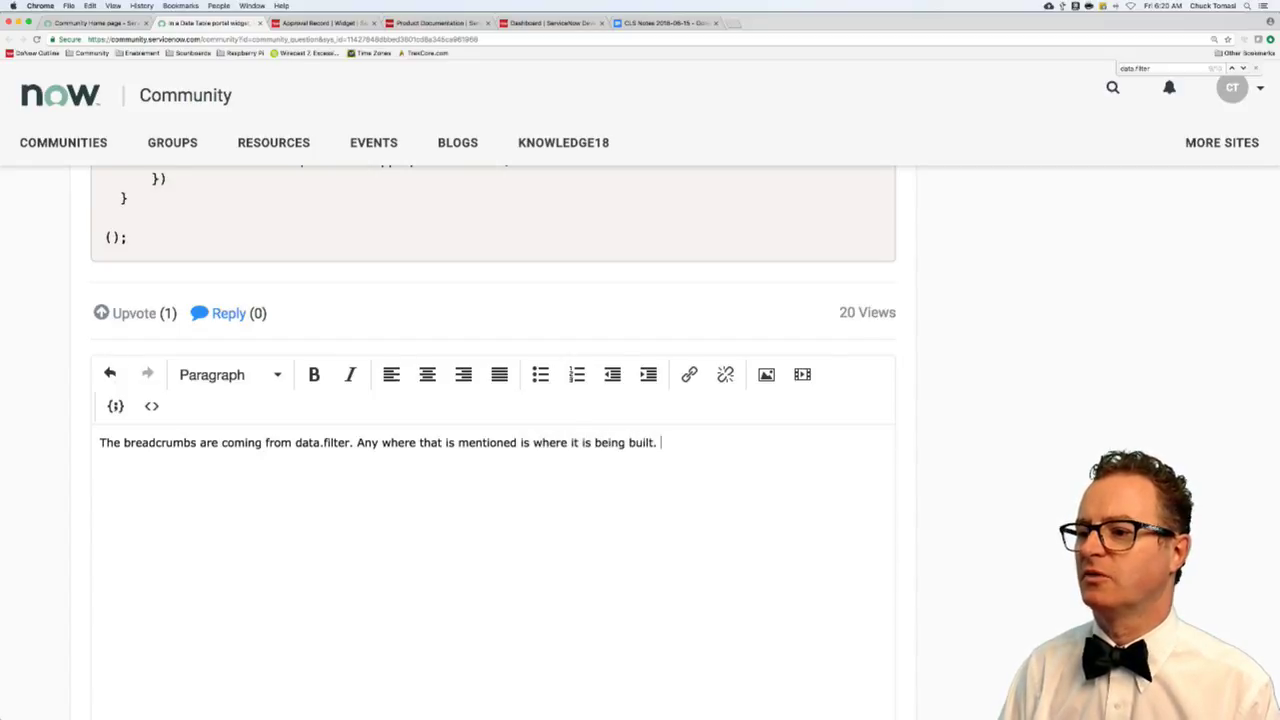
type(" From what I se")
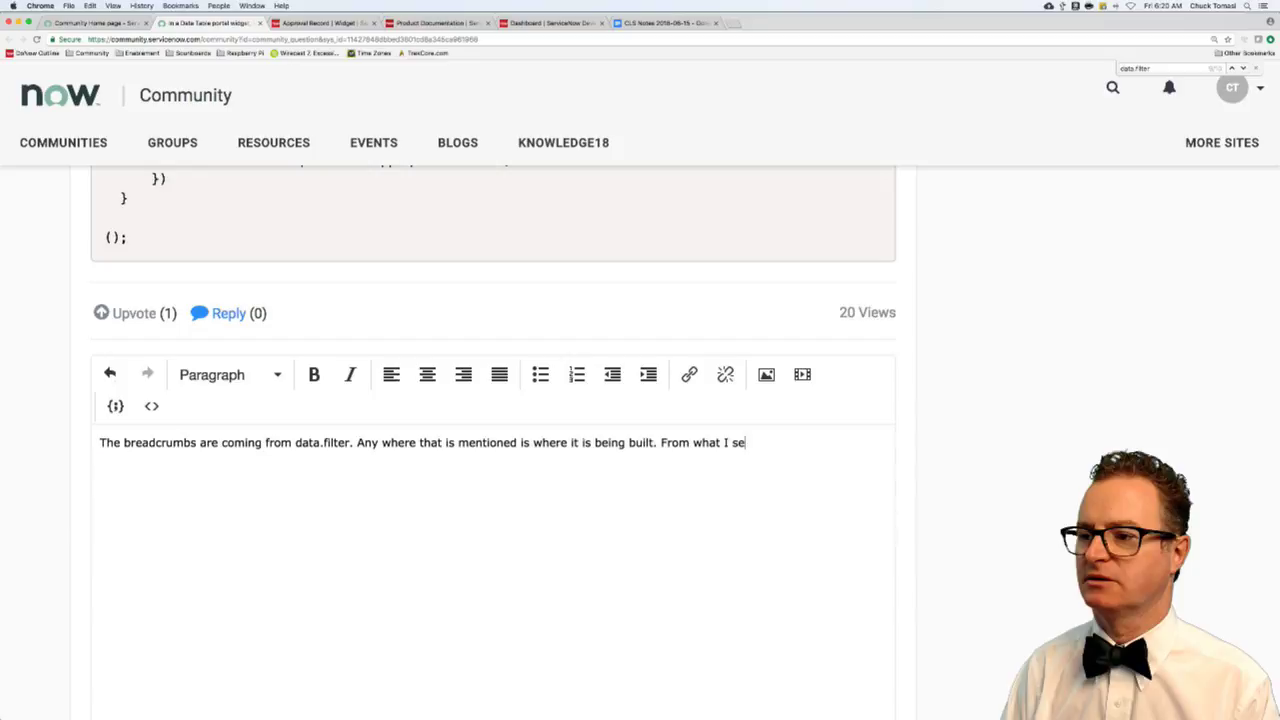
type("e, ")
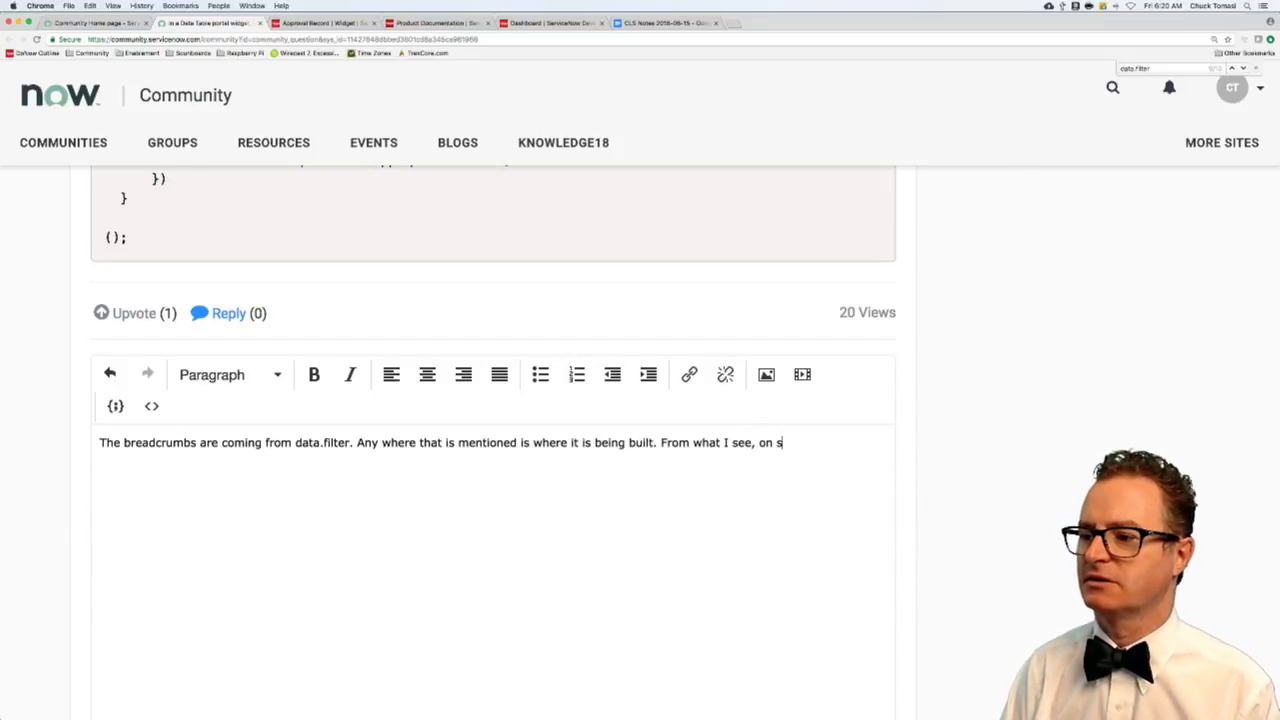
type("on successive ")
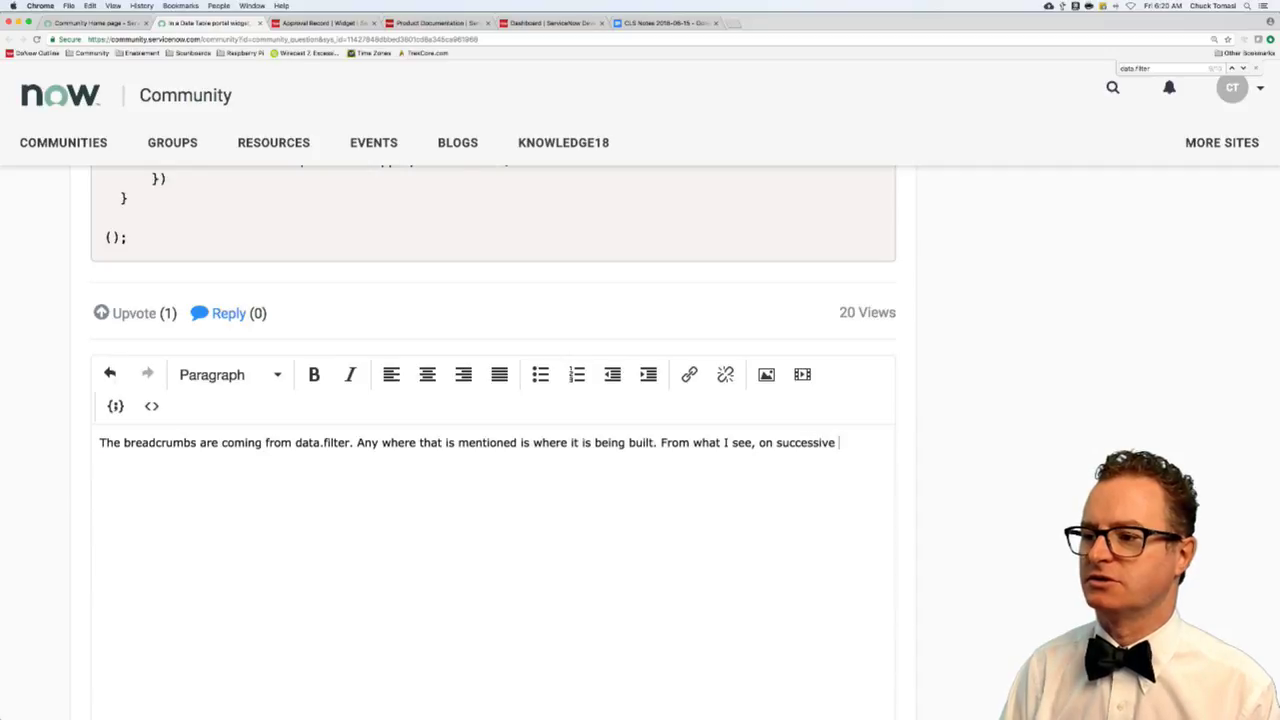
type("searched, it")
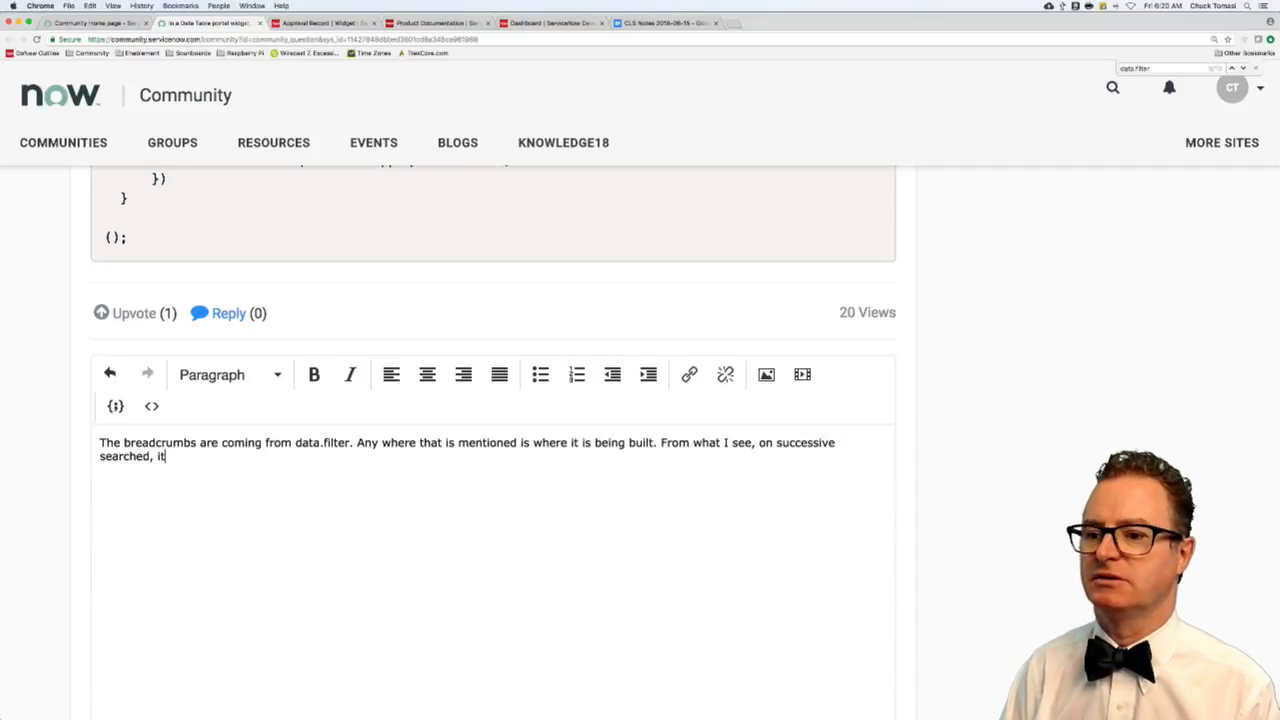
type("'s using gr.")
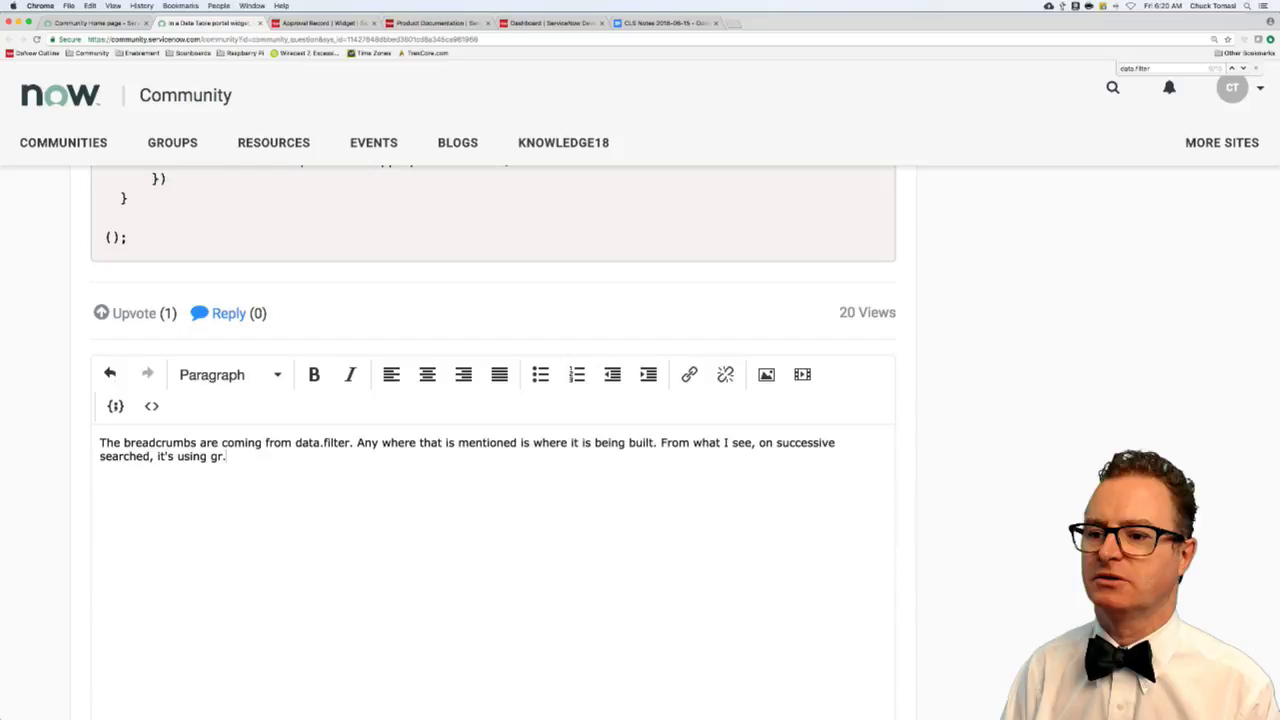
type("getEncodedQuer")
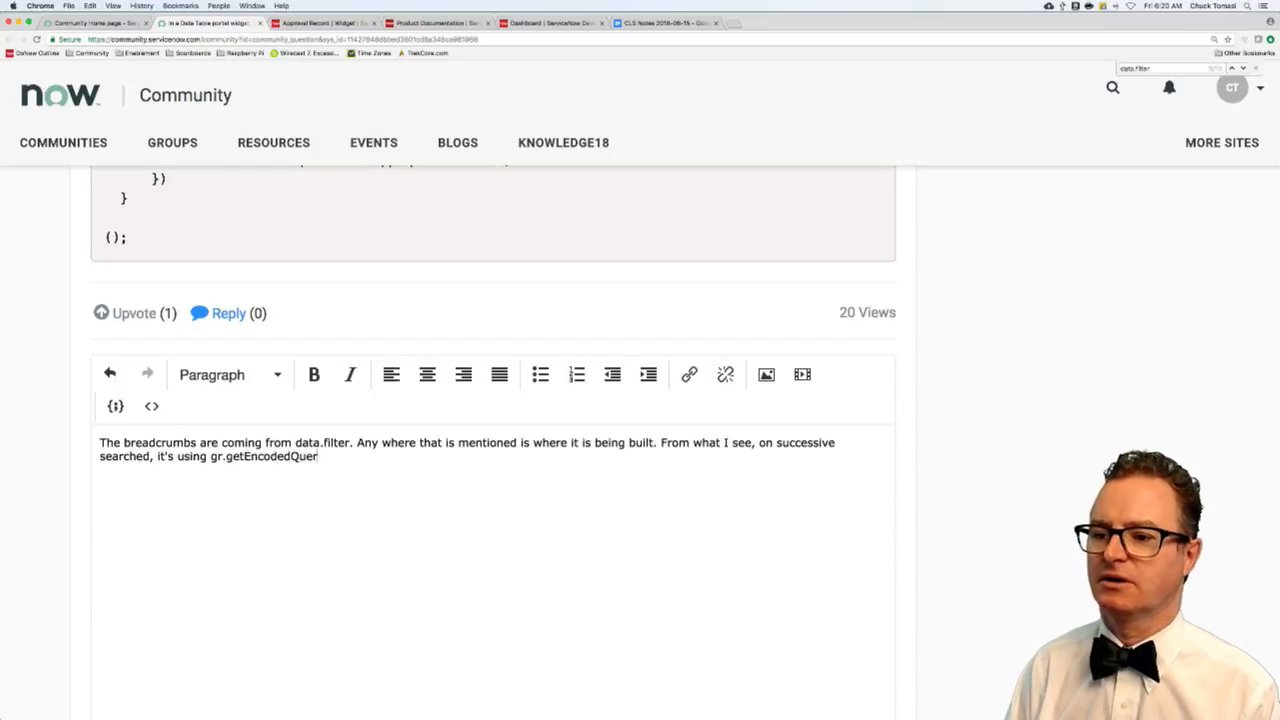
type("y();")
key("BackSpace")
key("BackSpace")
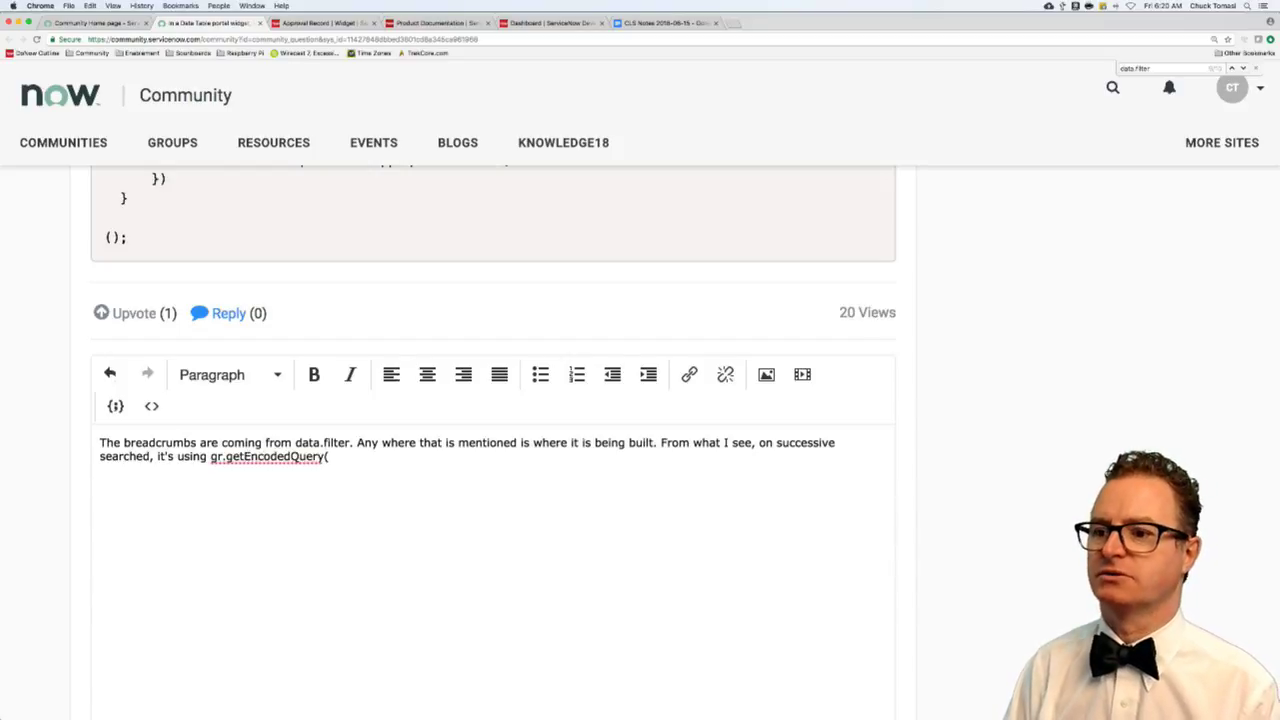
type(") which returns")
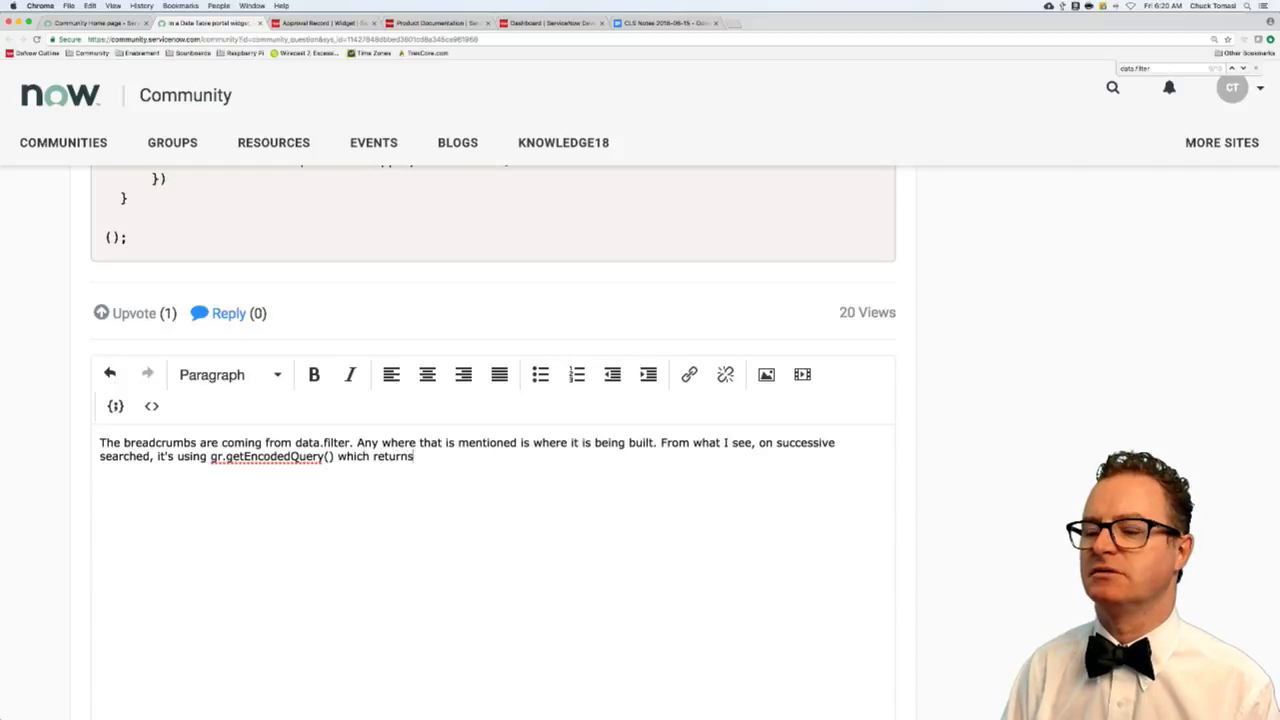
type(" the existing filter")
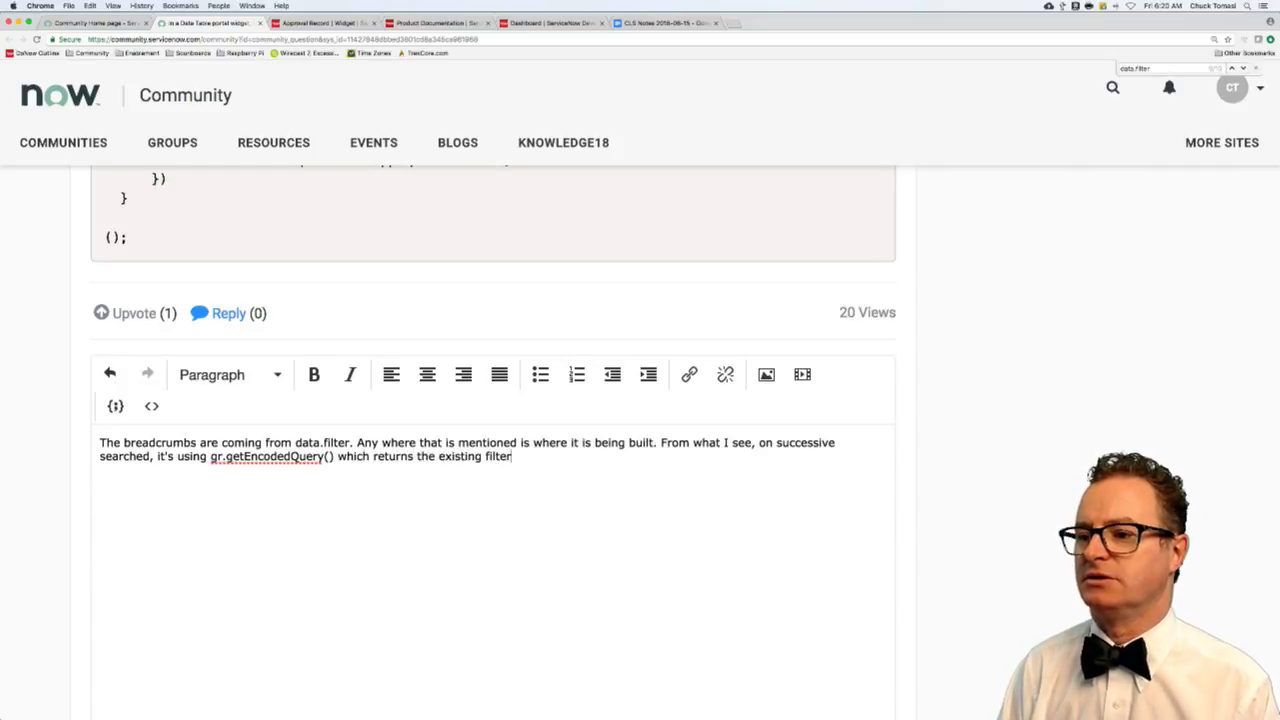
type(" (e.g.")
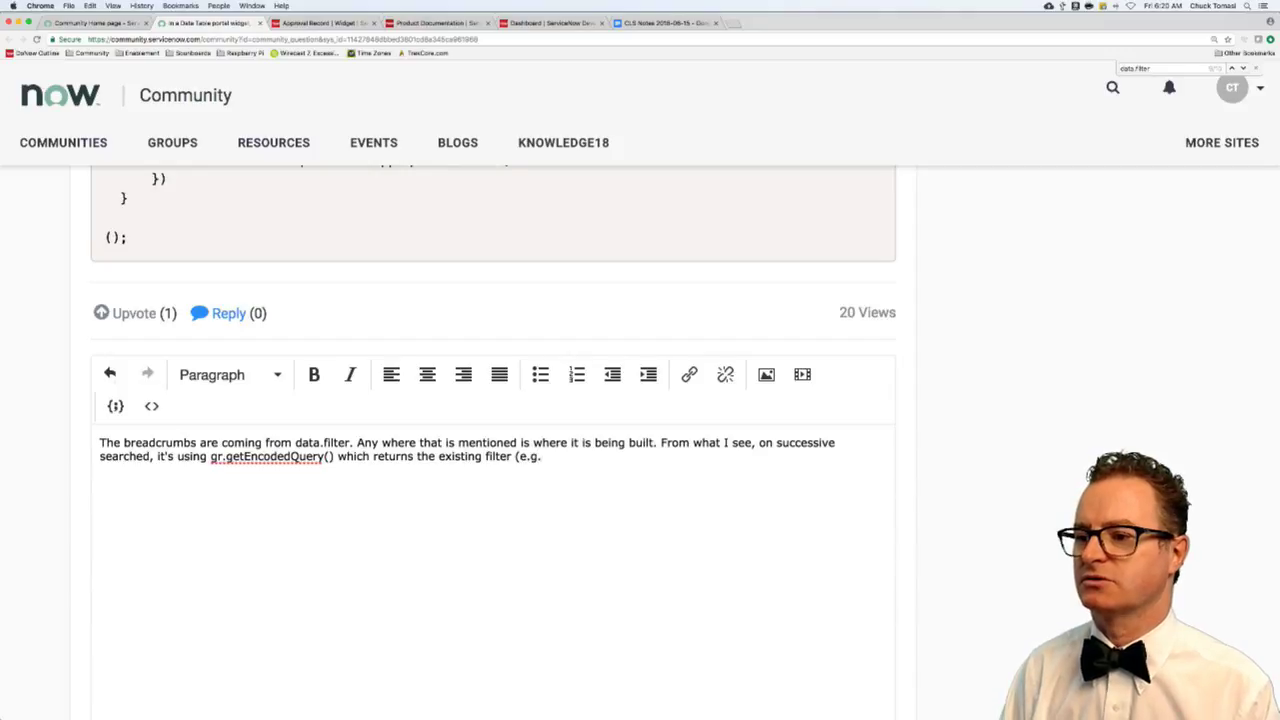
type(" active=true")
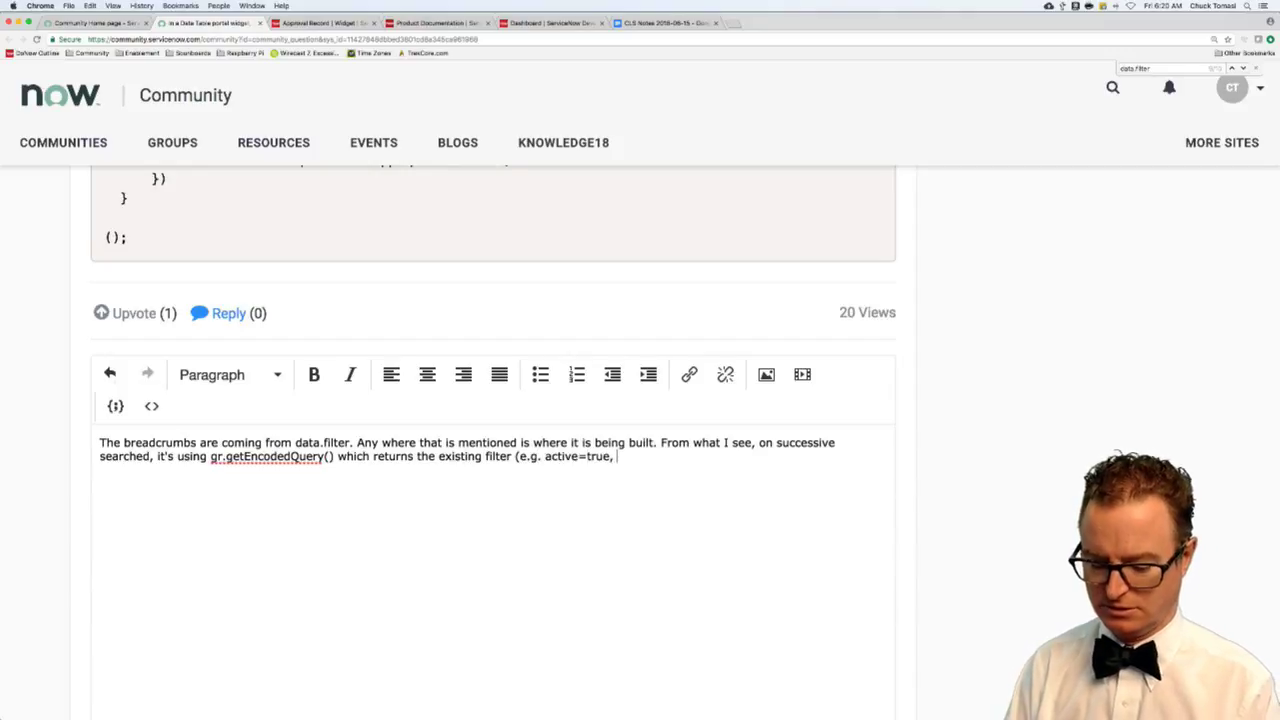
type("^s")
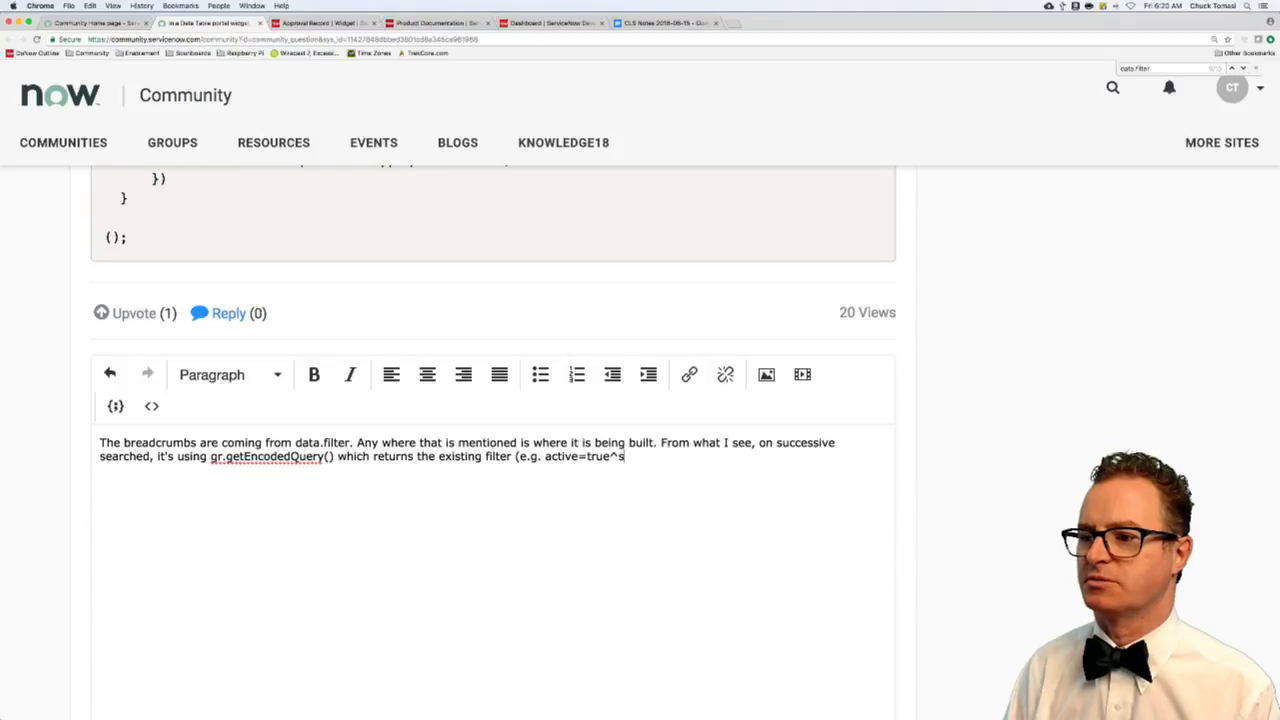
type("hort_description")
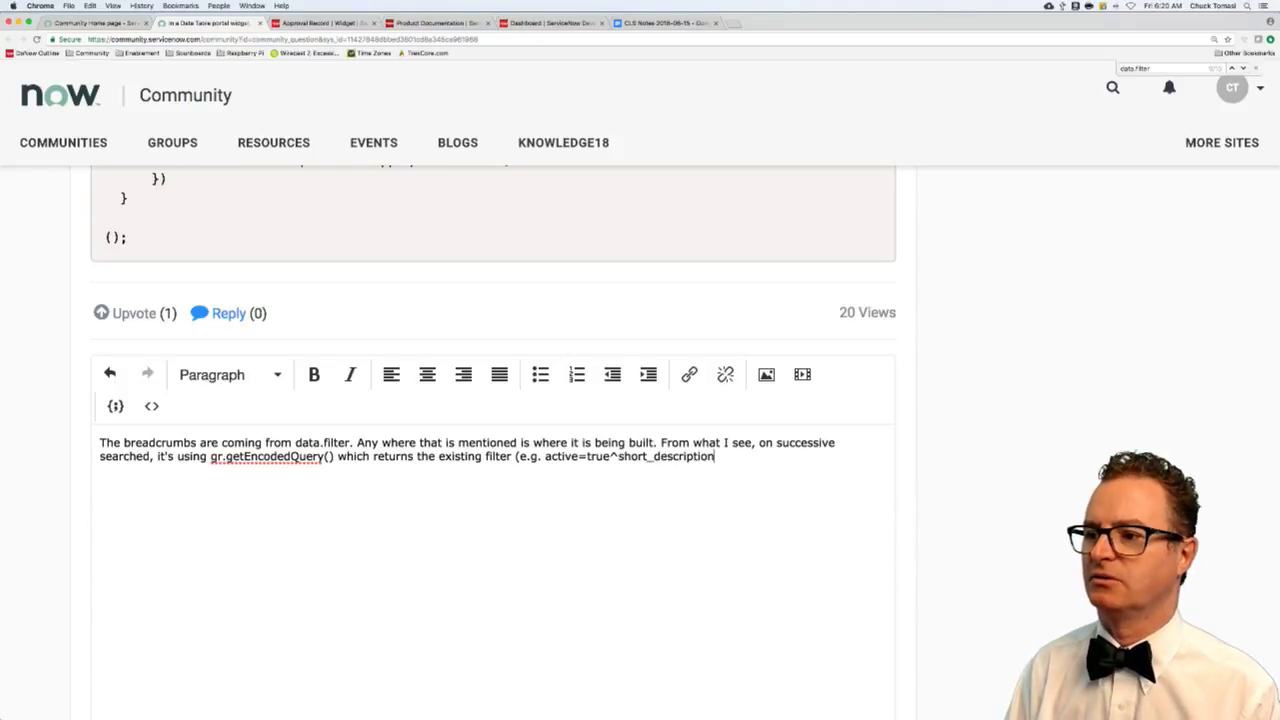
type("=somethi")
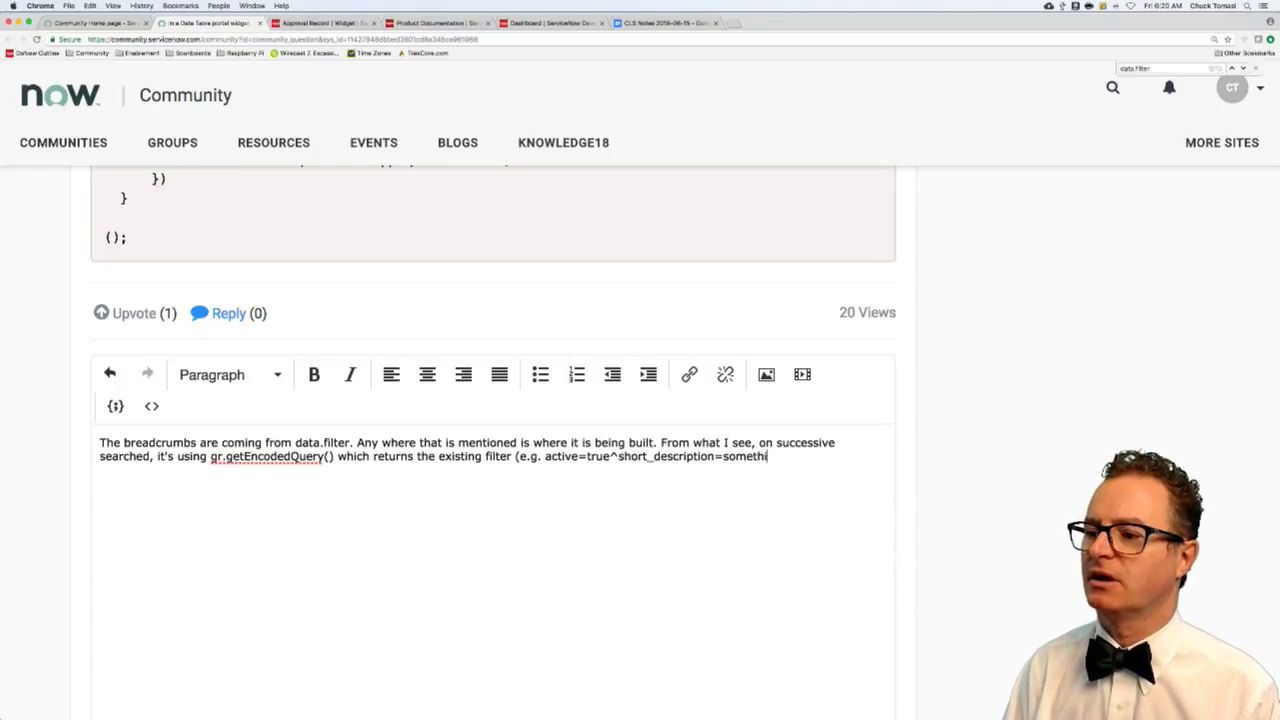
type("ng) and then t")
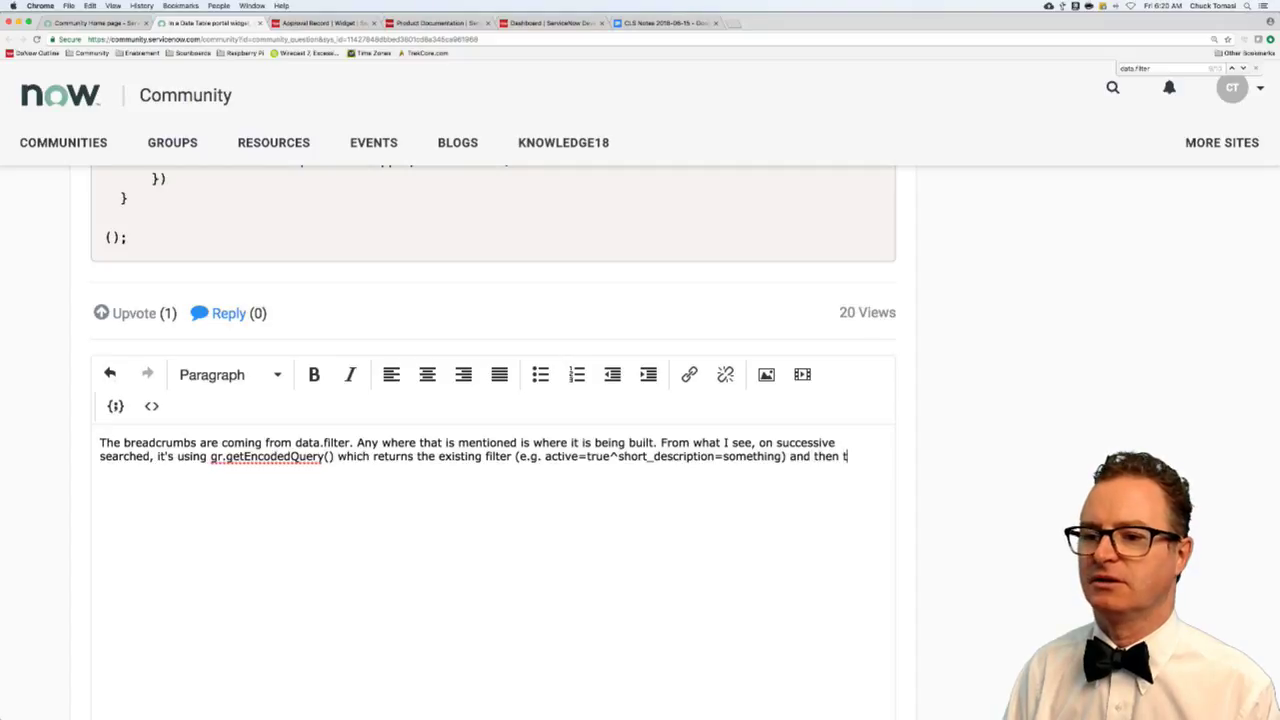
type("acks on the new stuff.")
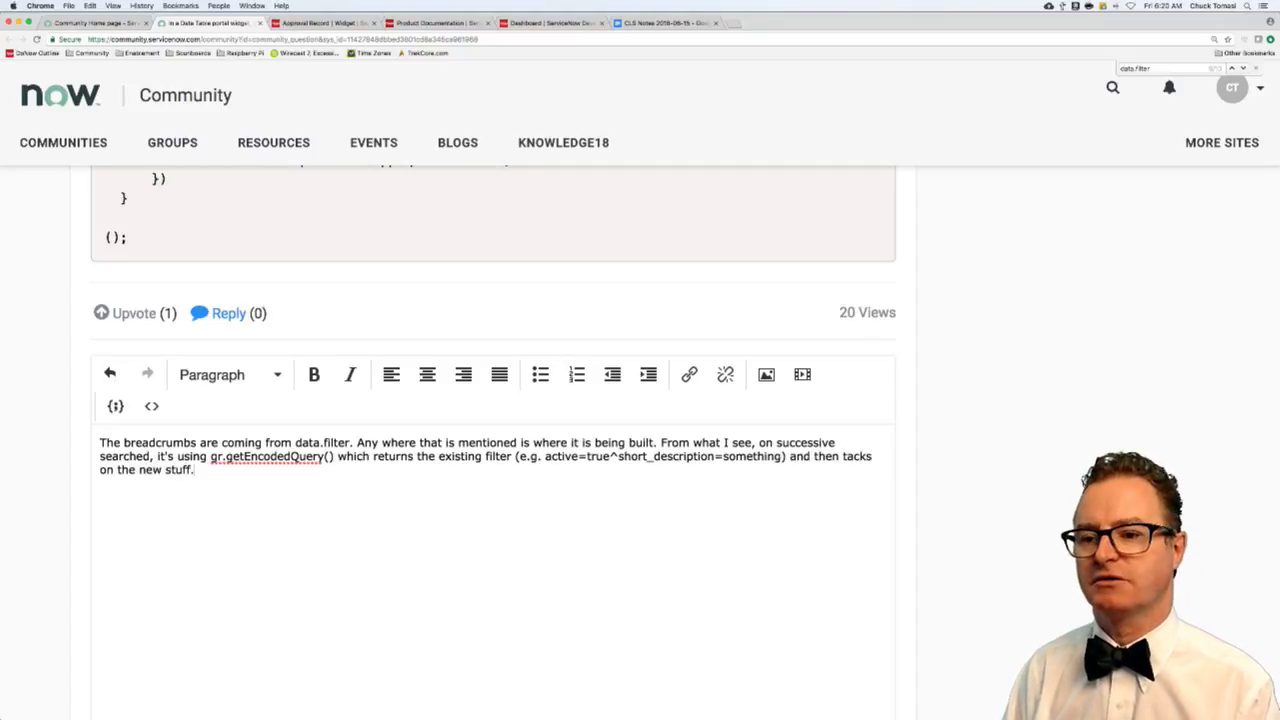
- Add a paragraph on parsing old keywords out with a string replace() method, then post the reply
key("Return")
type("To get")
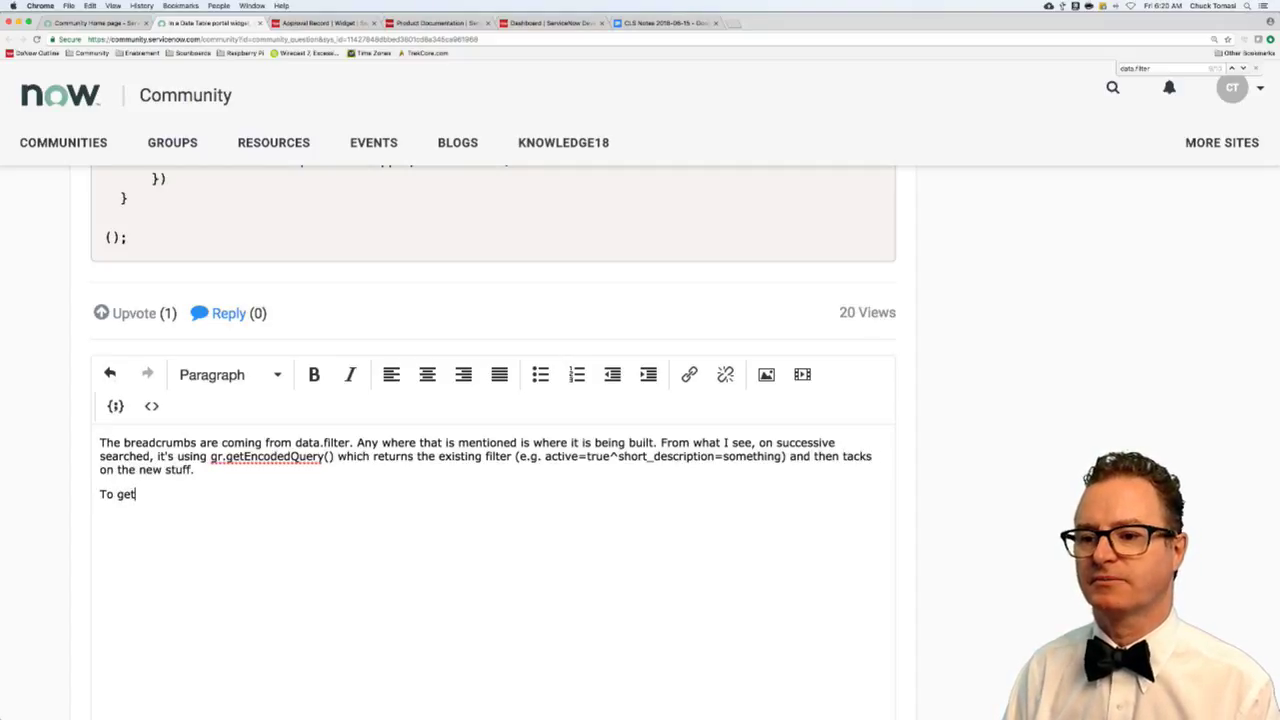
type(" the \"old stuff\" ")
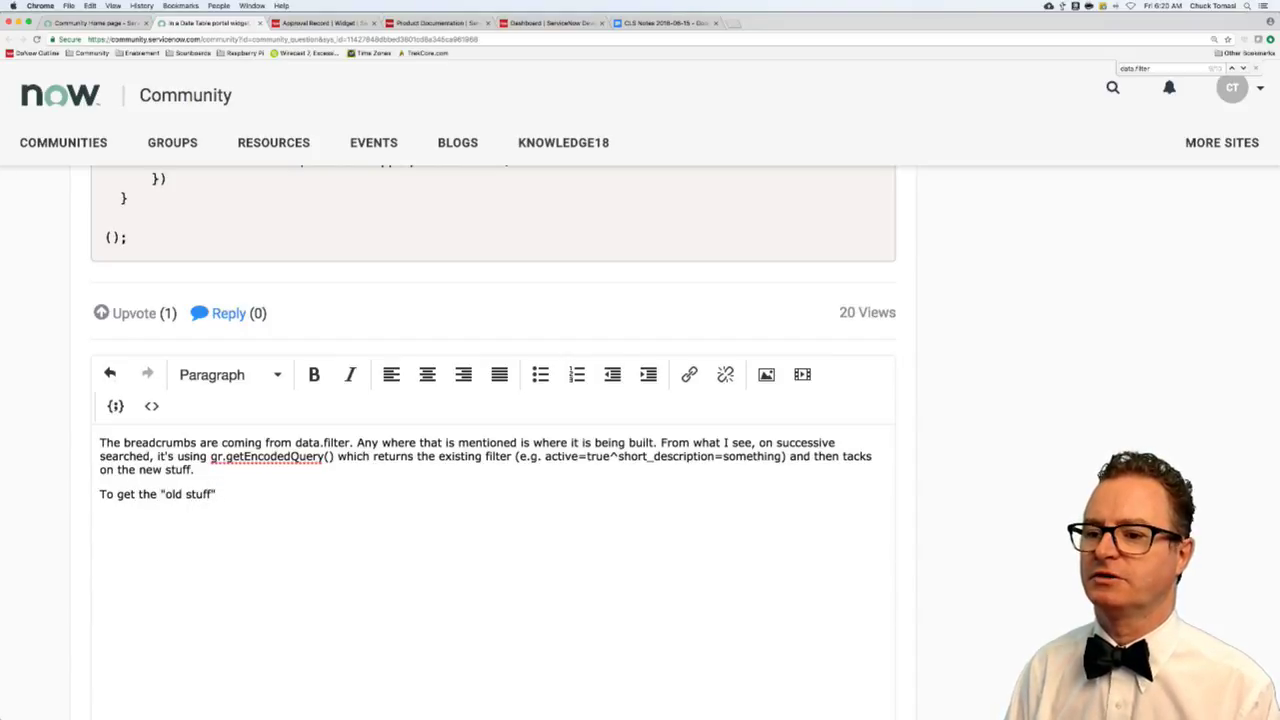
type("out of keywrods,")
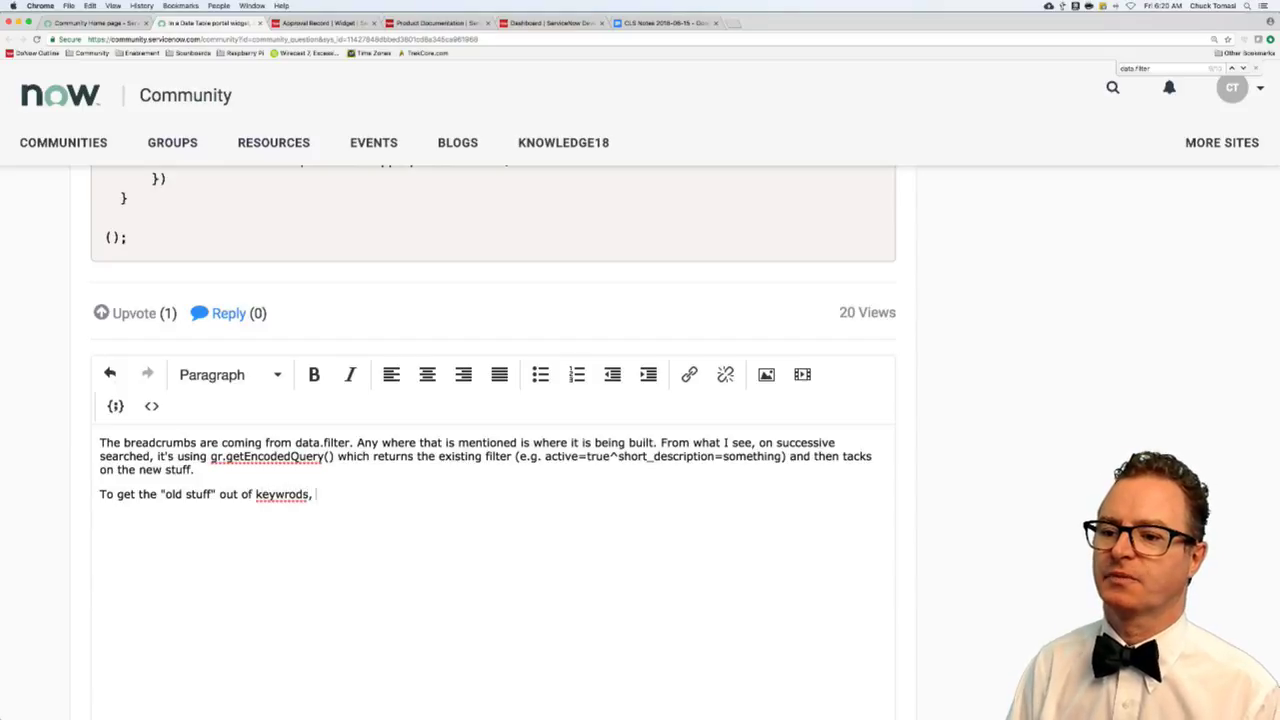
key("BackSpace")
type("ord")
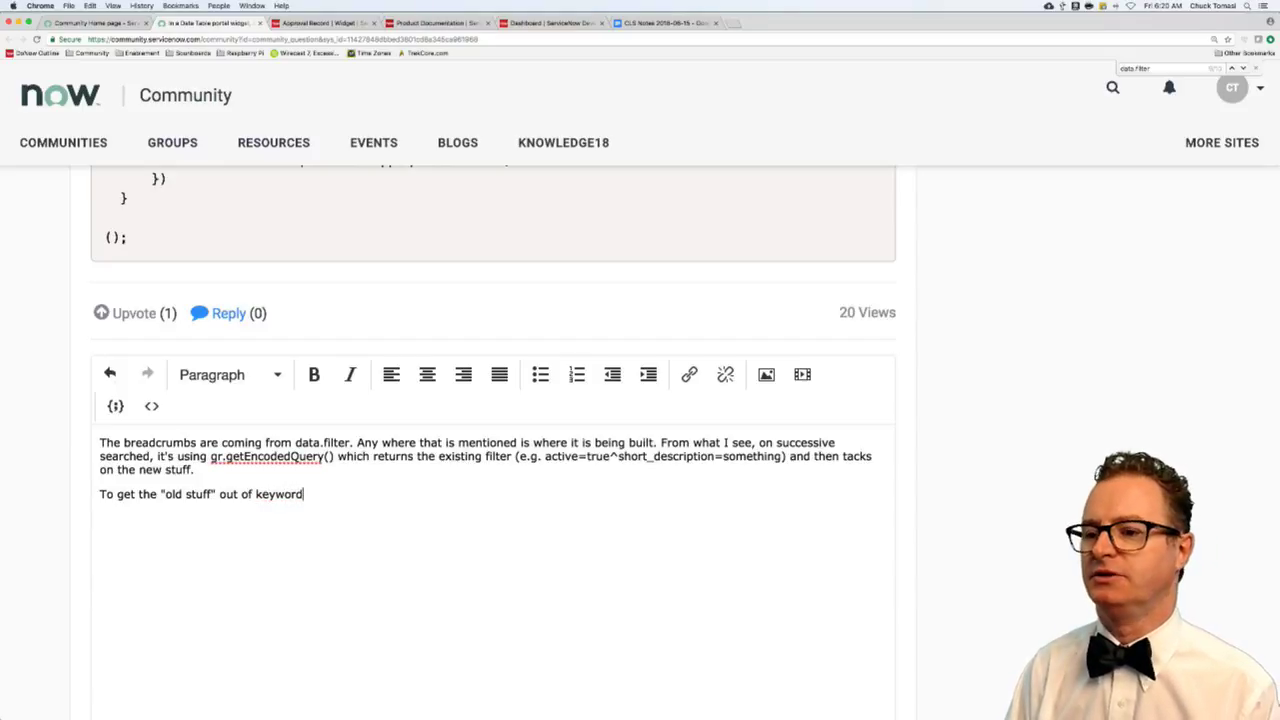
type("s, you would need to prase that")
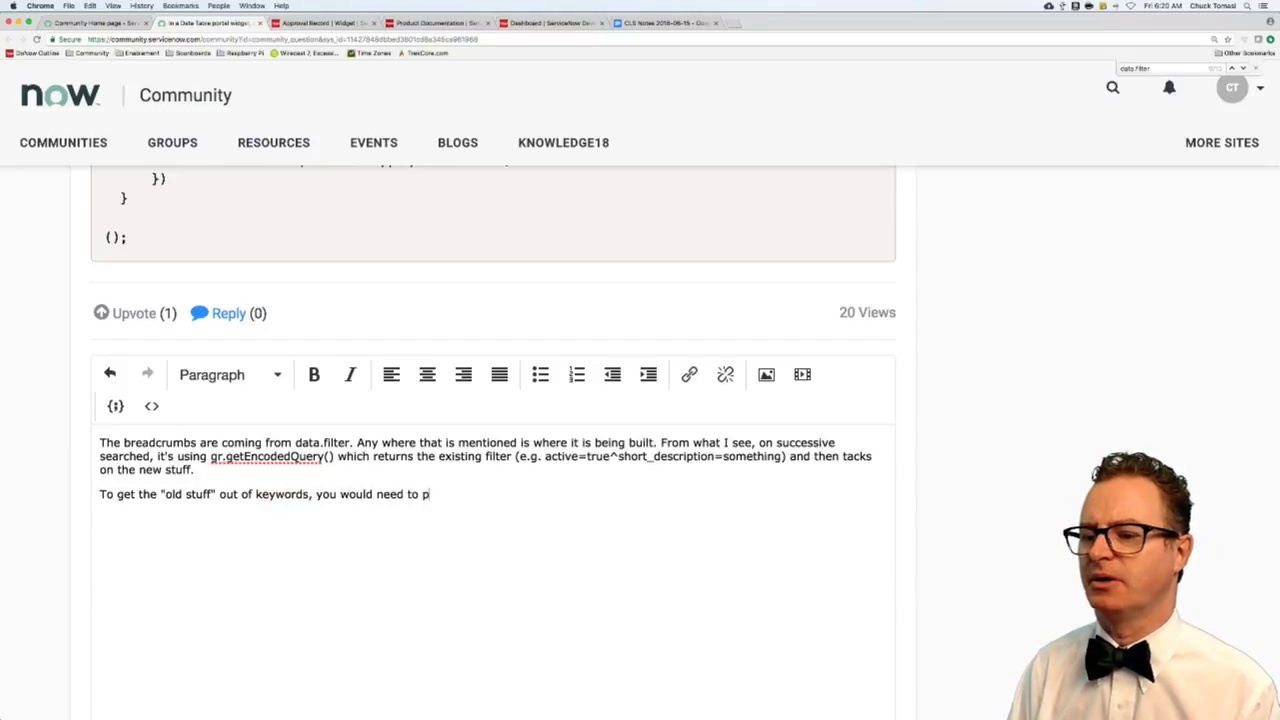
key("BackSpace")
key("BackSpace")
key("BackSpace")
key("BackSpace")
key("BackSpace")
key("BackSpace")
key("BackSpace")
key("BackSpace")
key("BackSpace")
key("BackSpace")
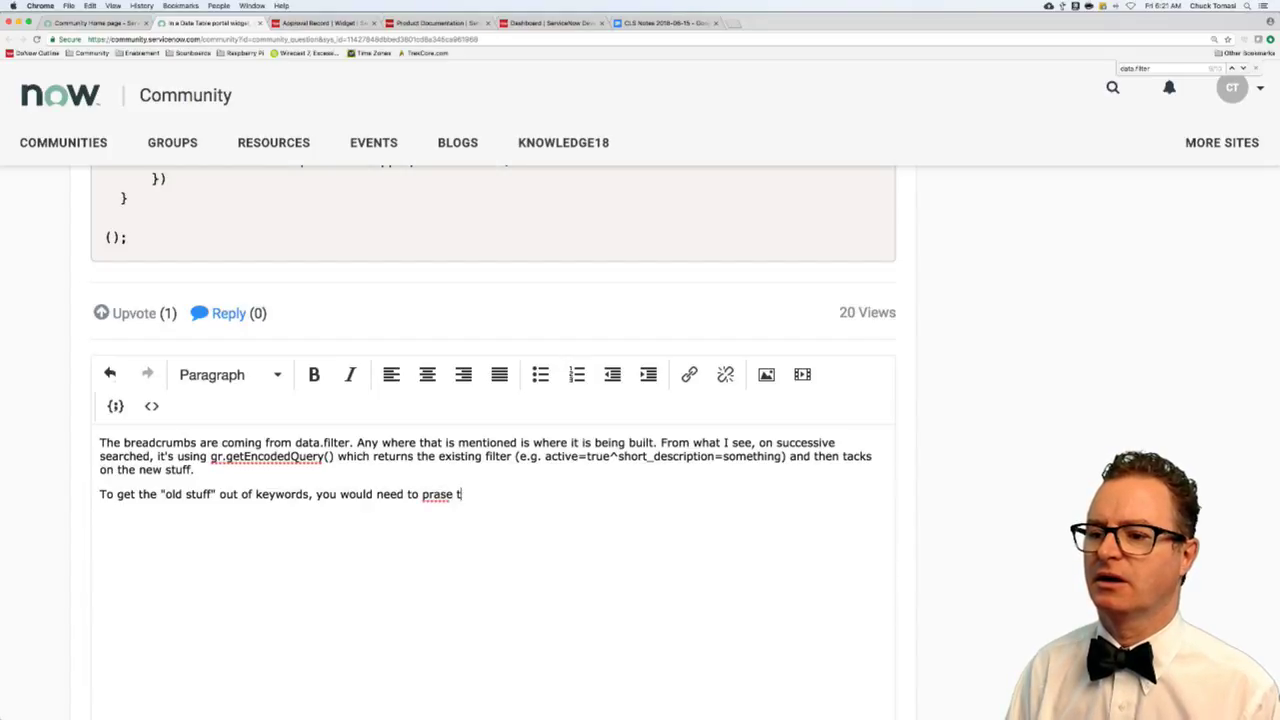
type("arse that ")
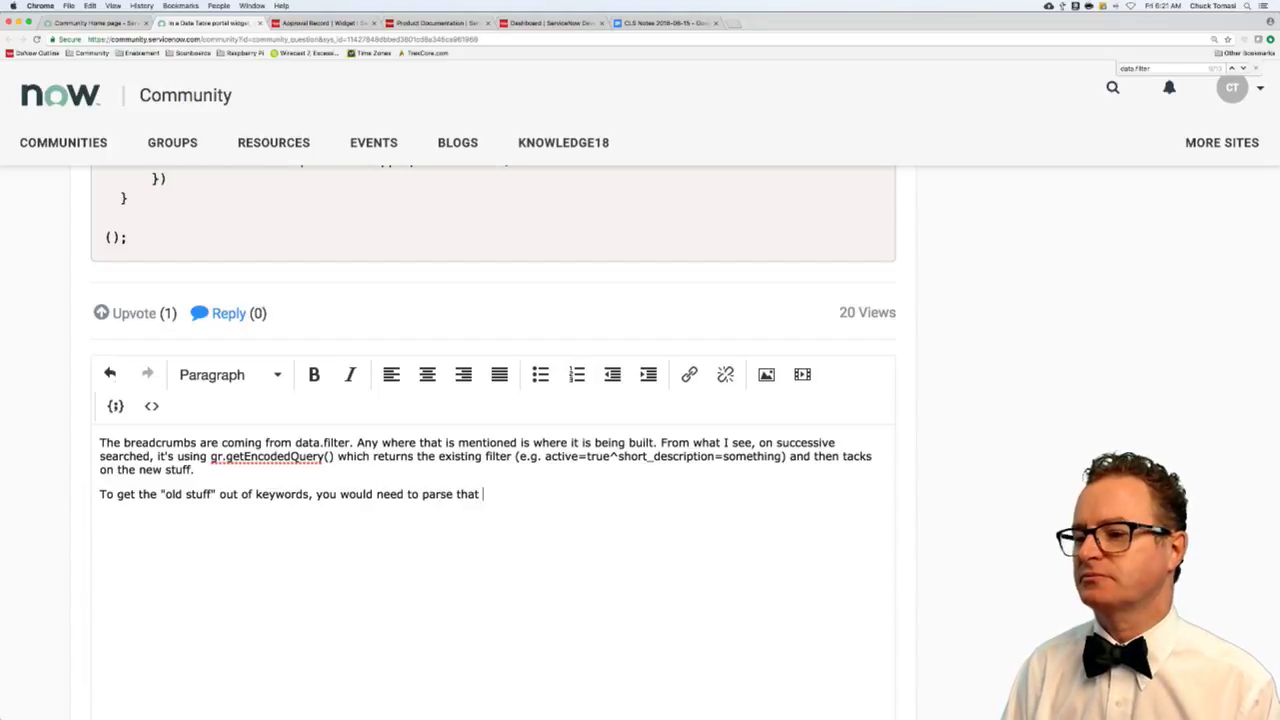
type("apart and")
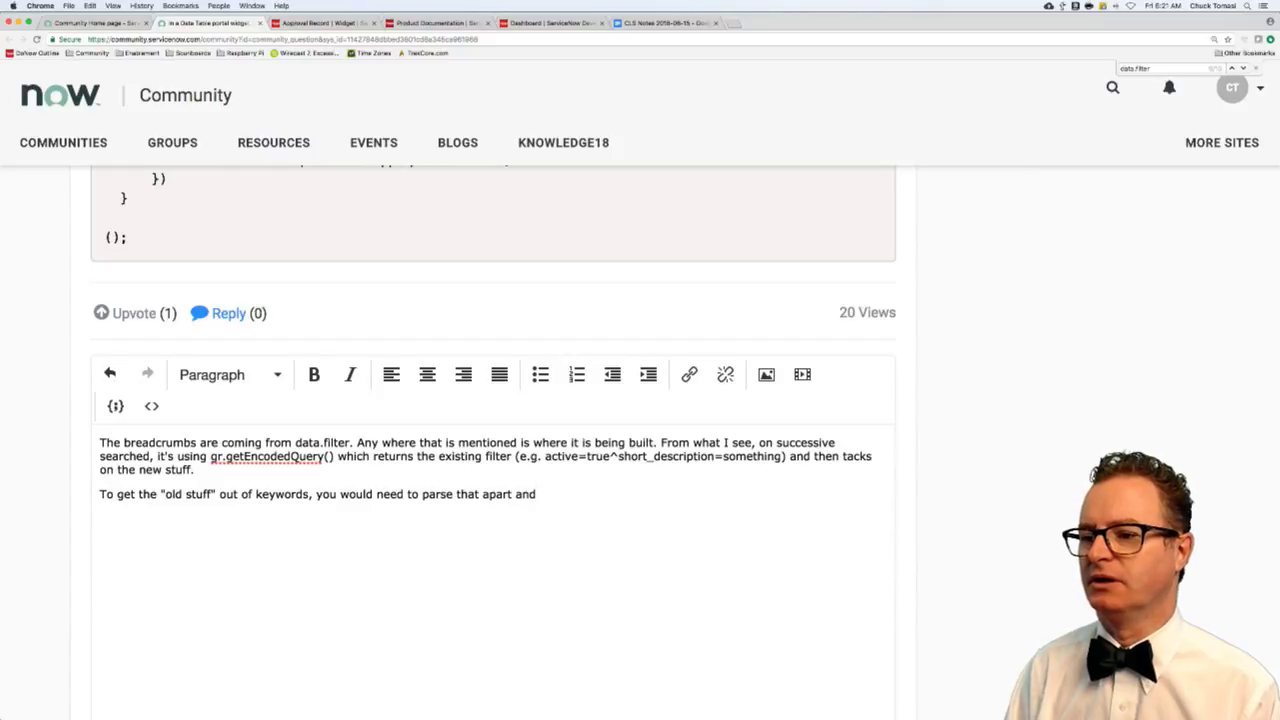
key("BackSpace")
key("BackSpace")
key("BackSpace")
type("with a ")
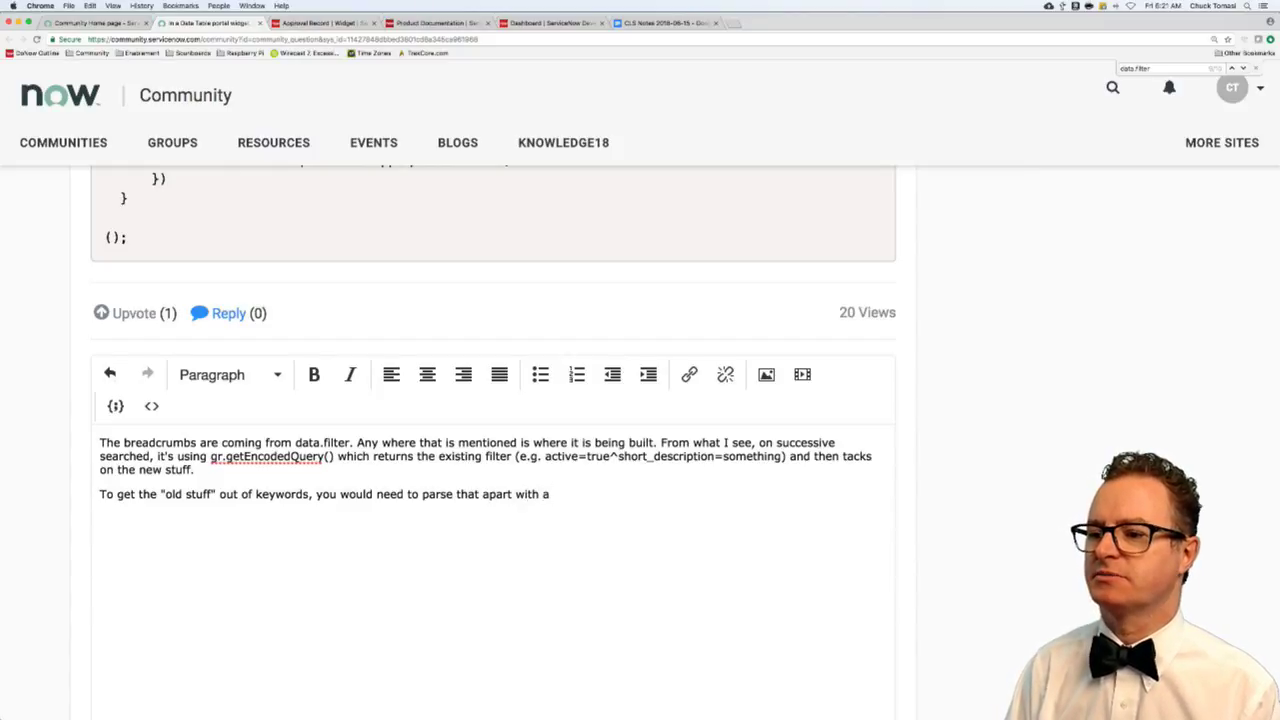
type("string replace() me")
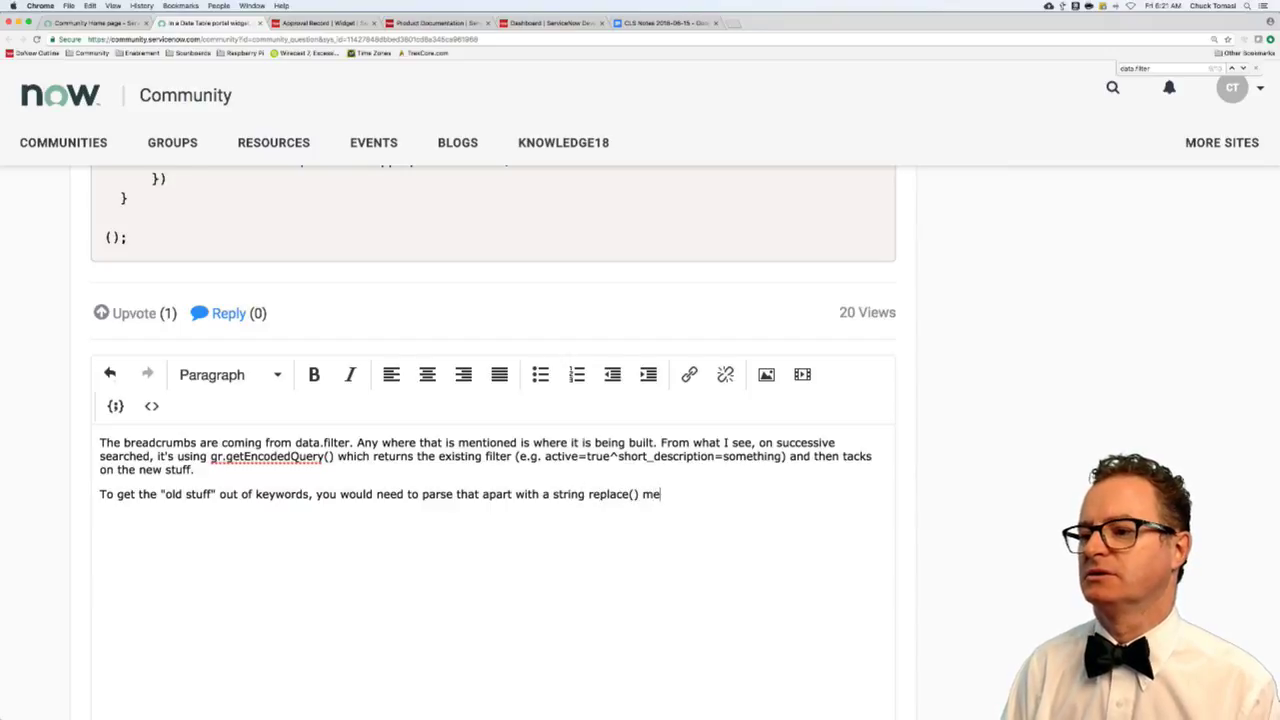
type("thod ")
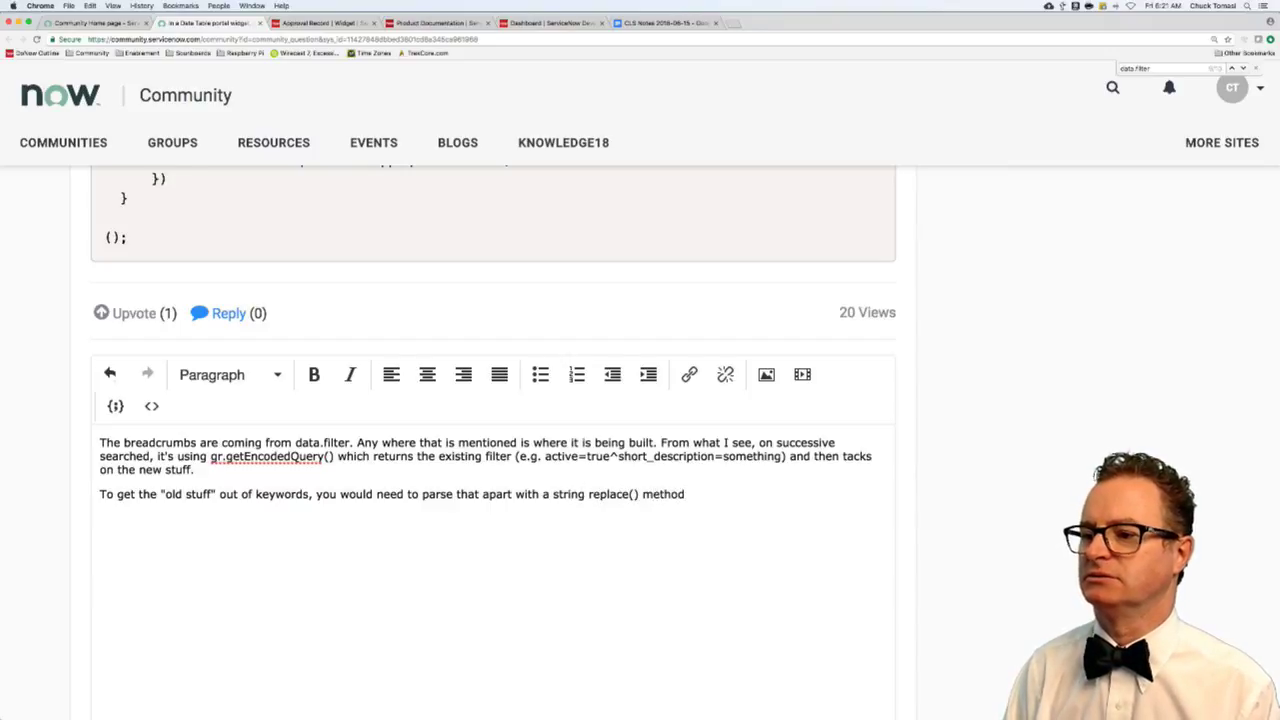
type("Coul dit")
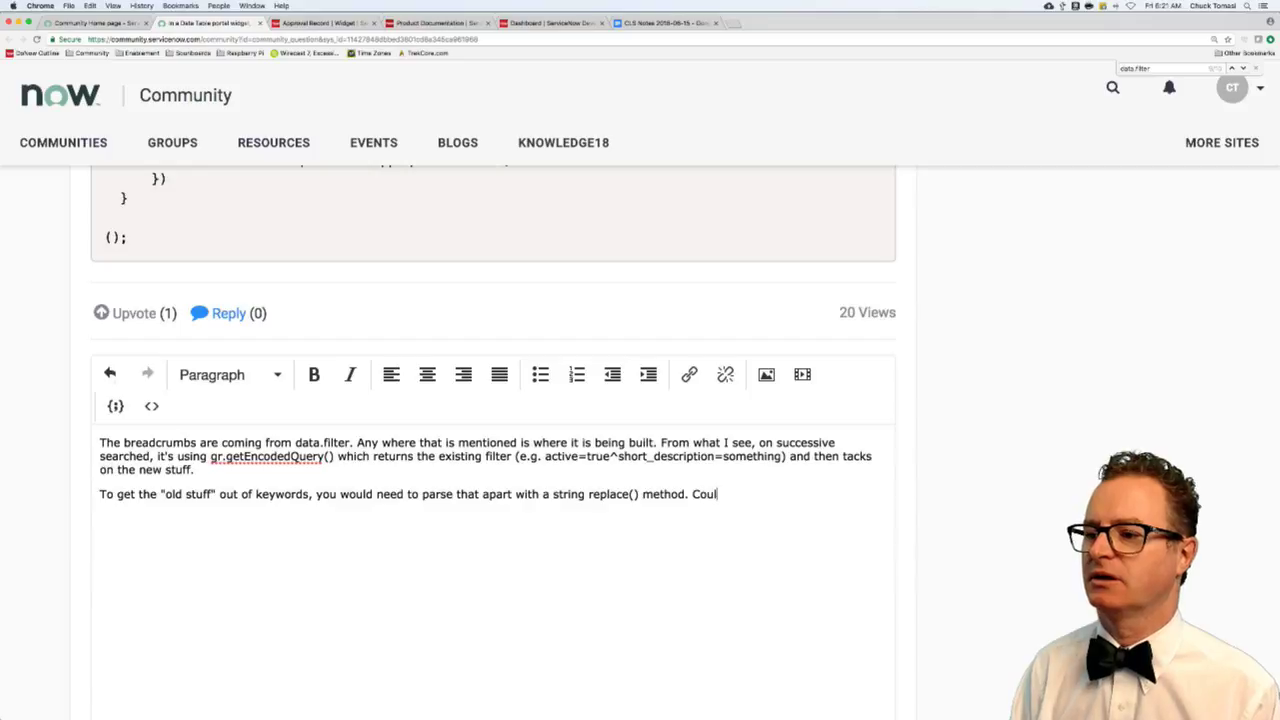
key("BackSpace")
key("BackSpace")
key("BackSpace")
type("d")
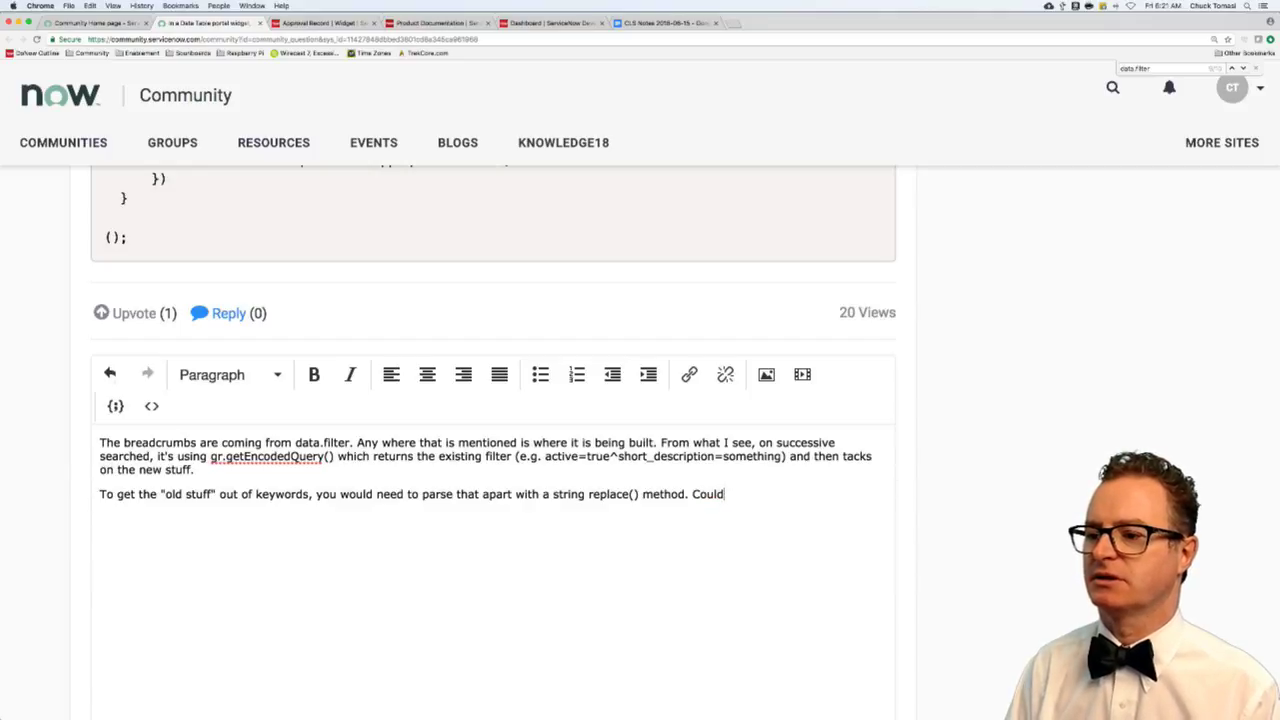
key("BackSpace")
key("BackSpace")
key("BackSpace")
key("BackSpace")
type("I don't have ")
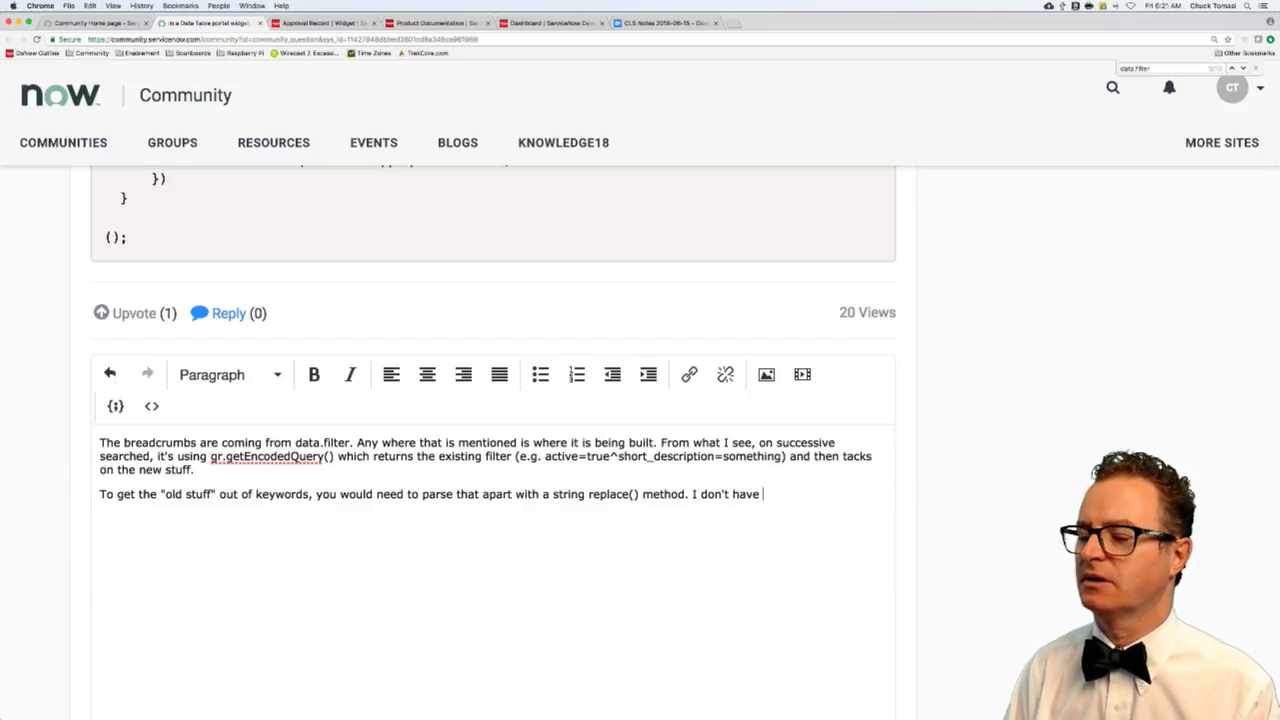
type("the details at the mo")
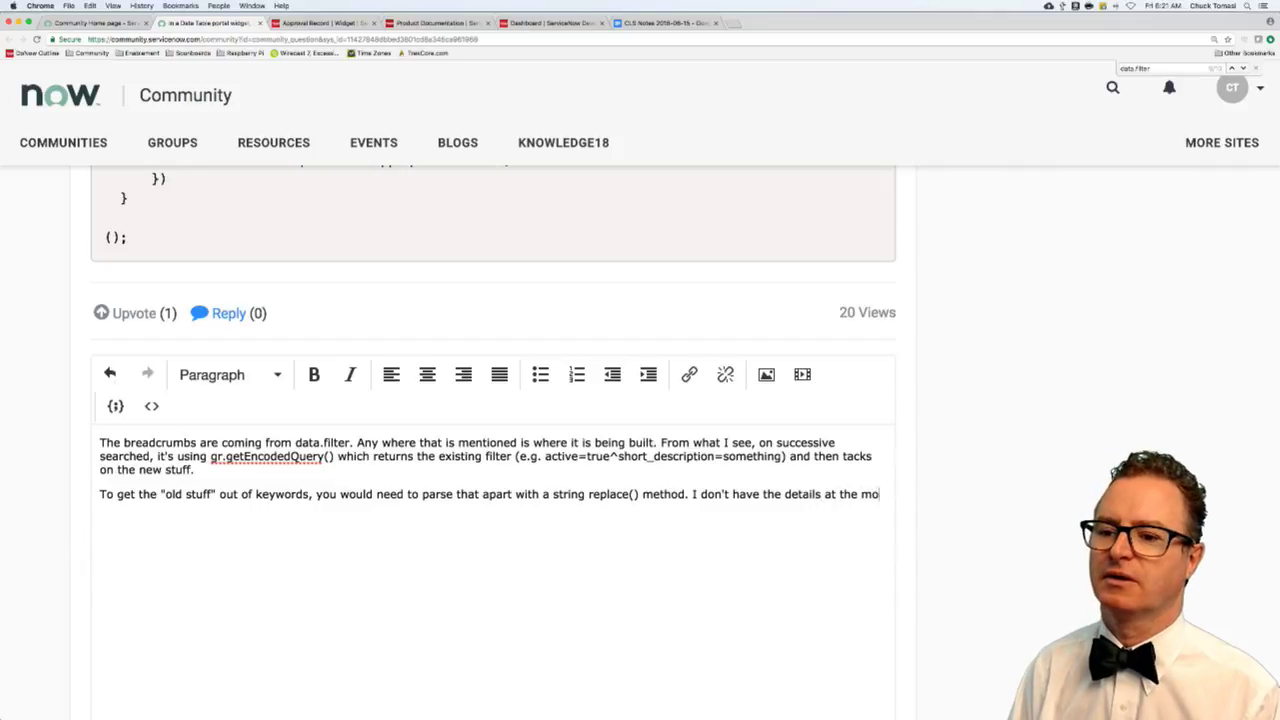
type("ment. Coul")
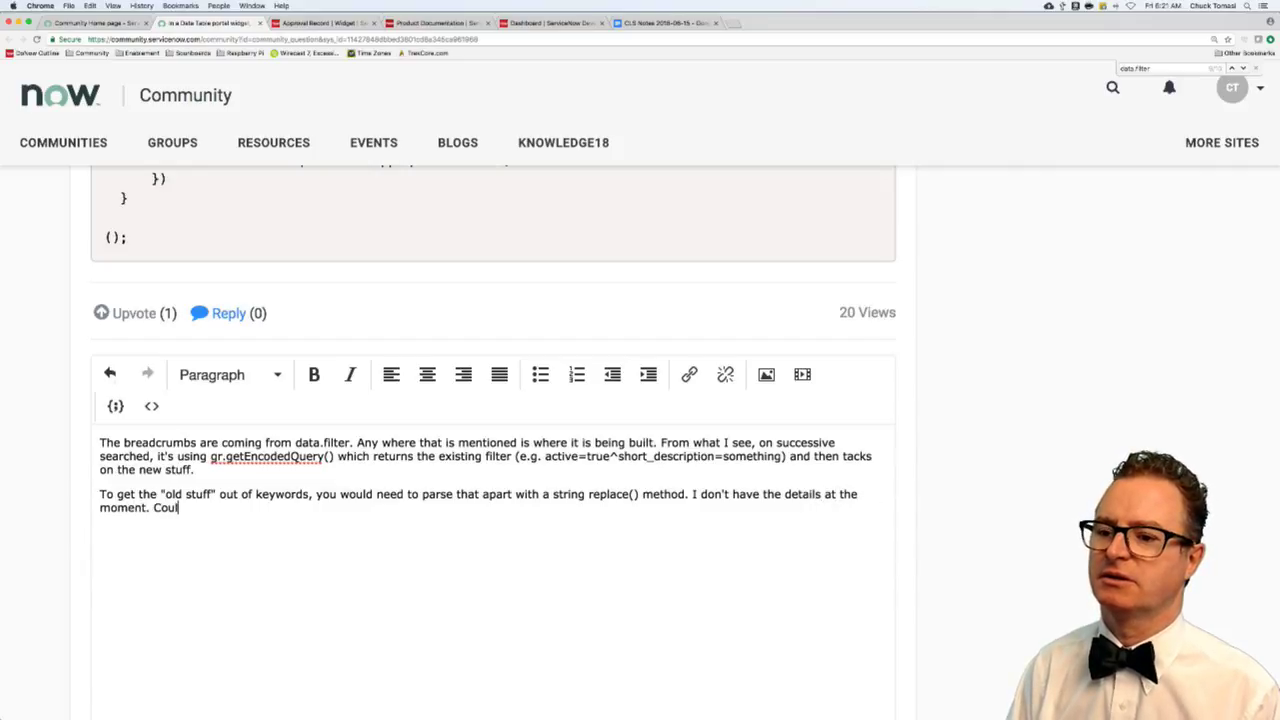
type("d be messy.")
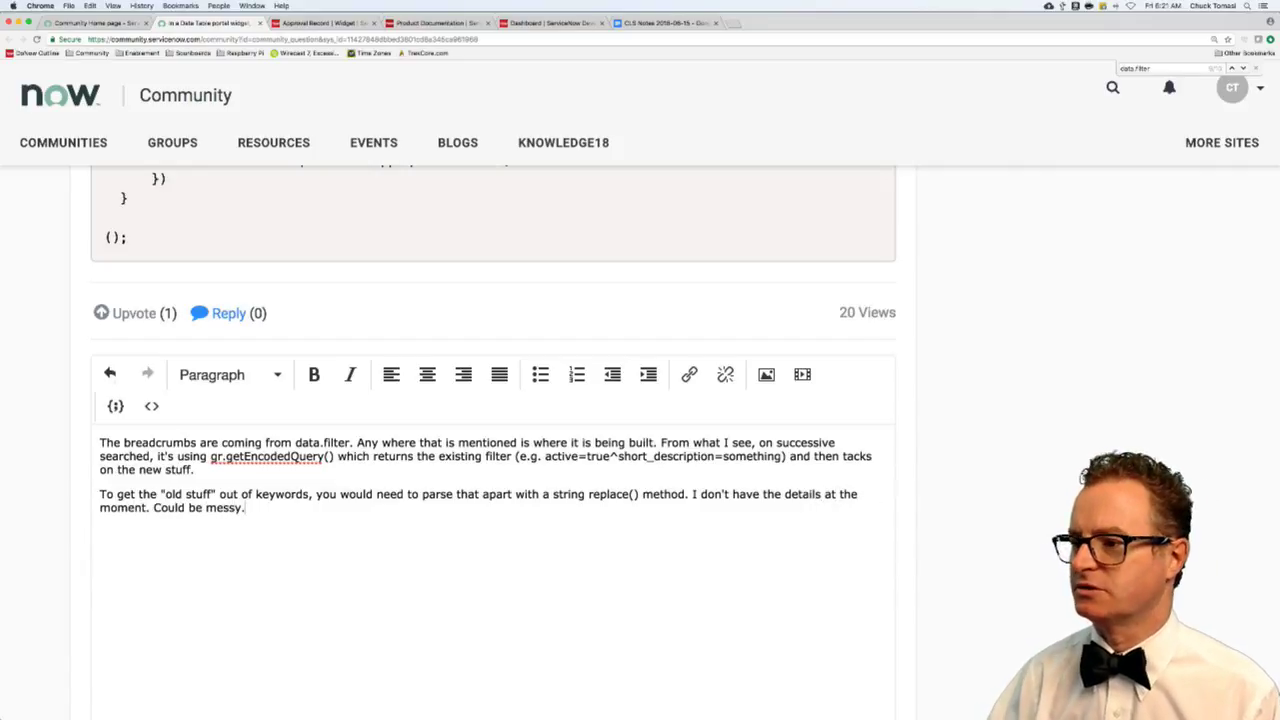
scroll(870, 560, "down", 6)
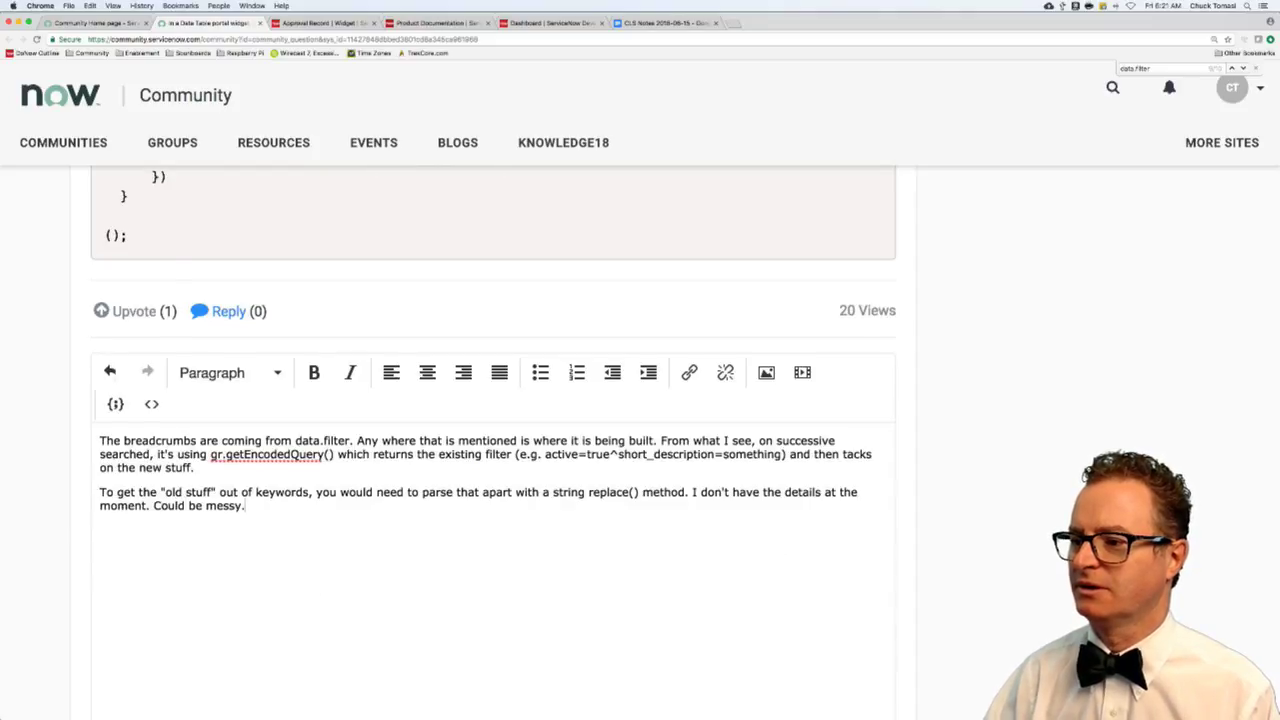
left_click(870, 591)
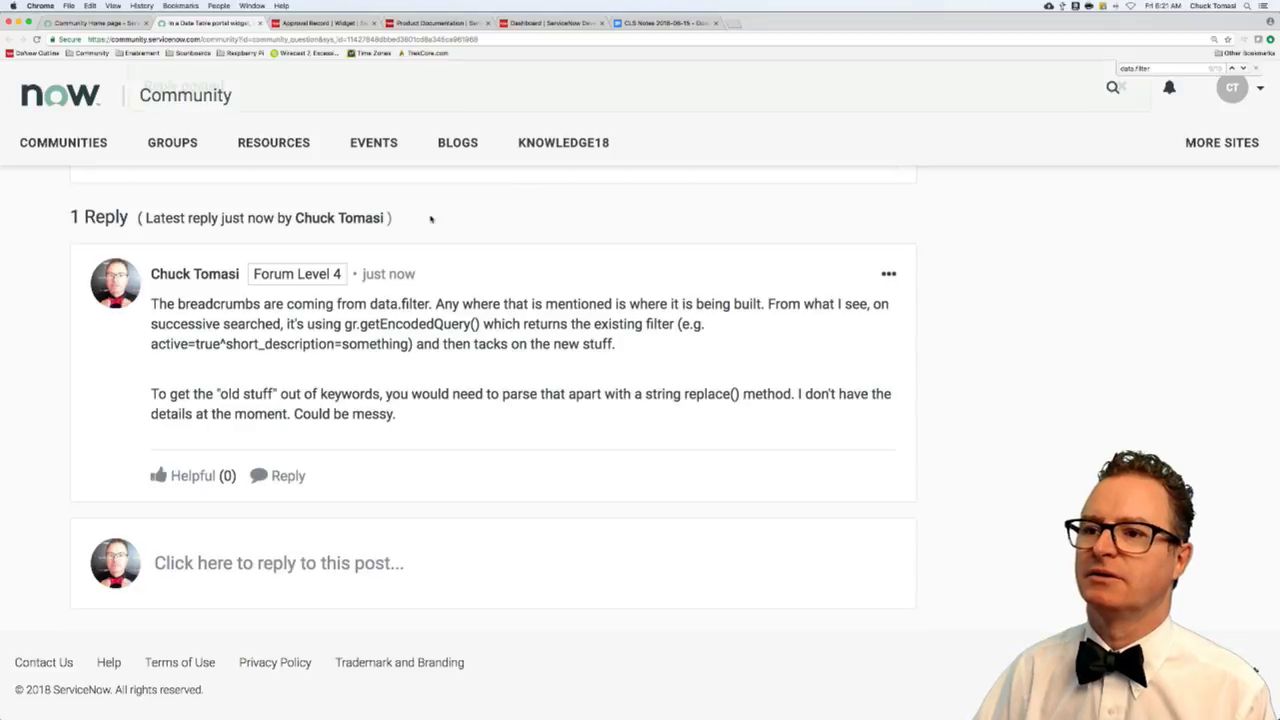
- Close the answered tab, filter to unsolved questions, and open 'Urgent!! How Can I pass value…' in its own tab
scroll(406, 238, "up", 4)
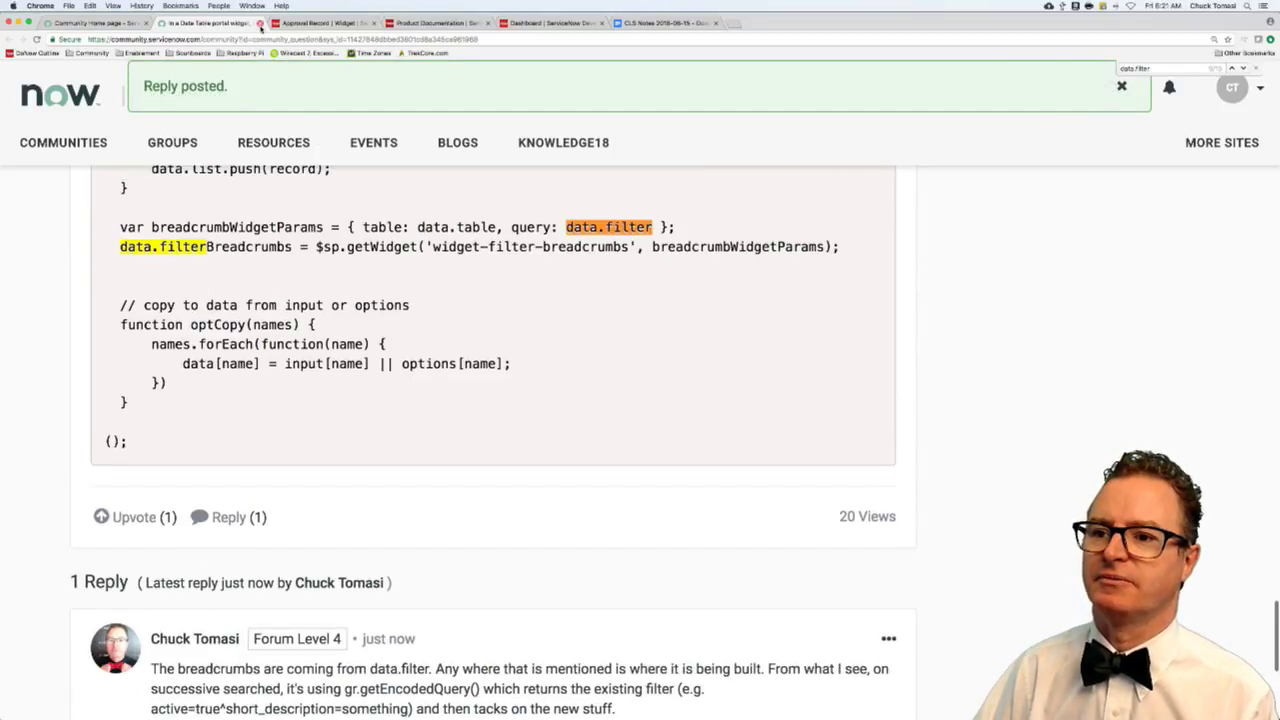
left_click(259, 23)
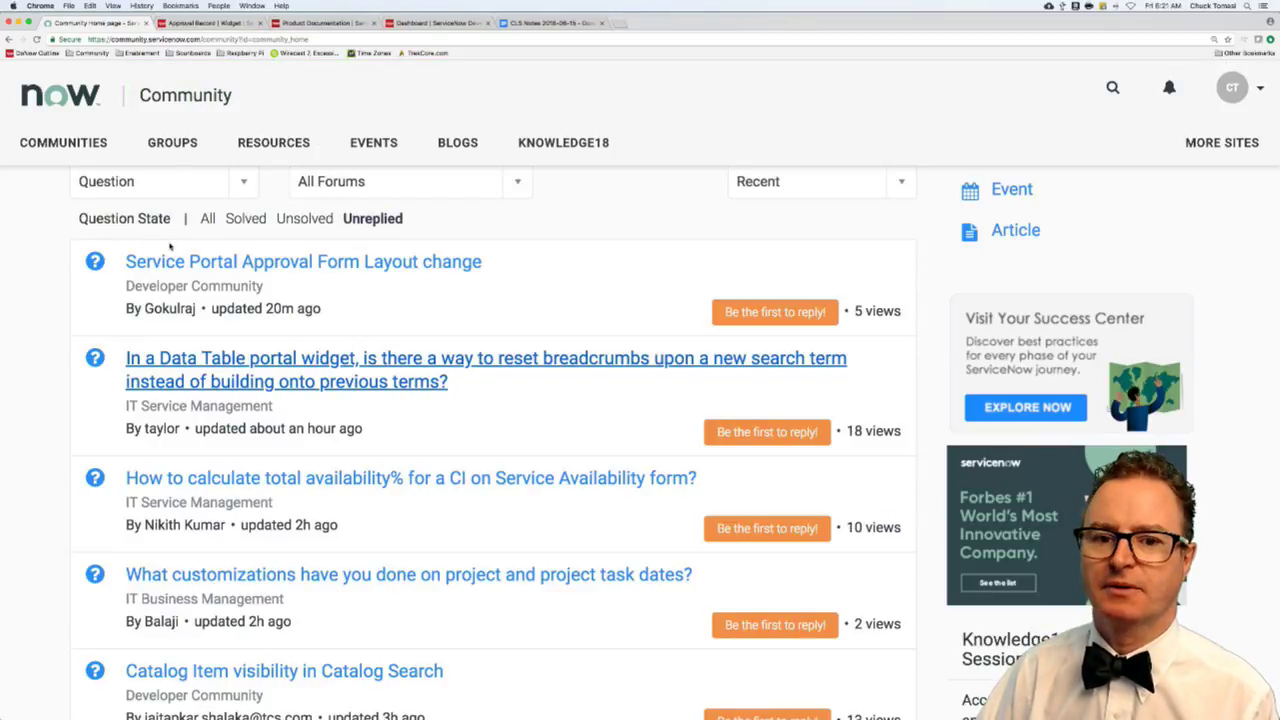
scroll(300, 240, "up", 1)
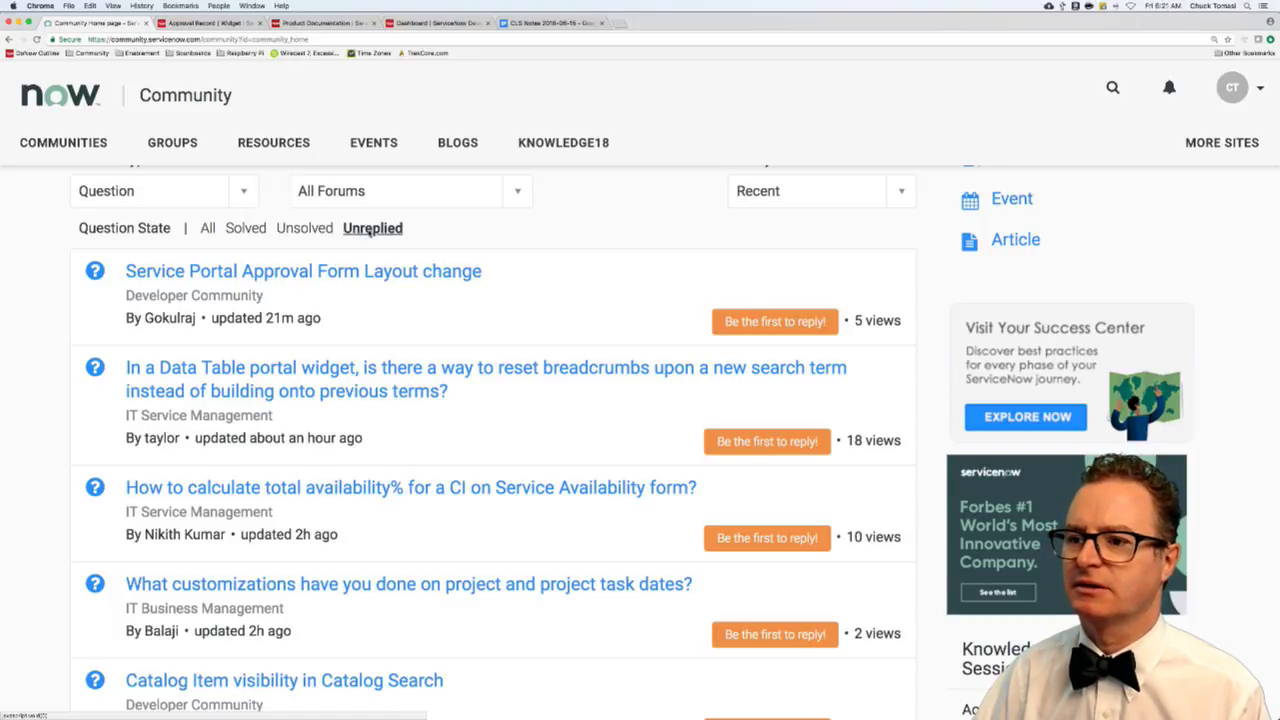
left_click(304, 228)
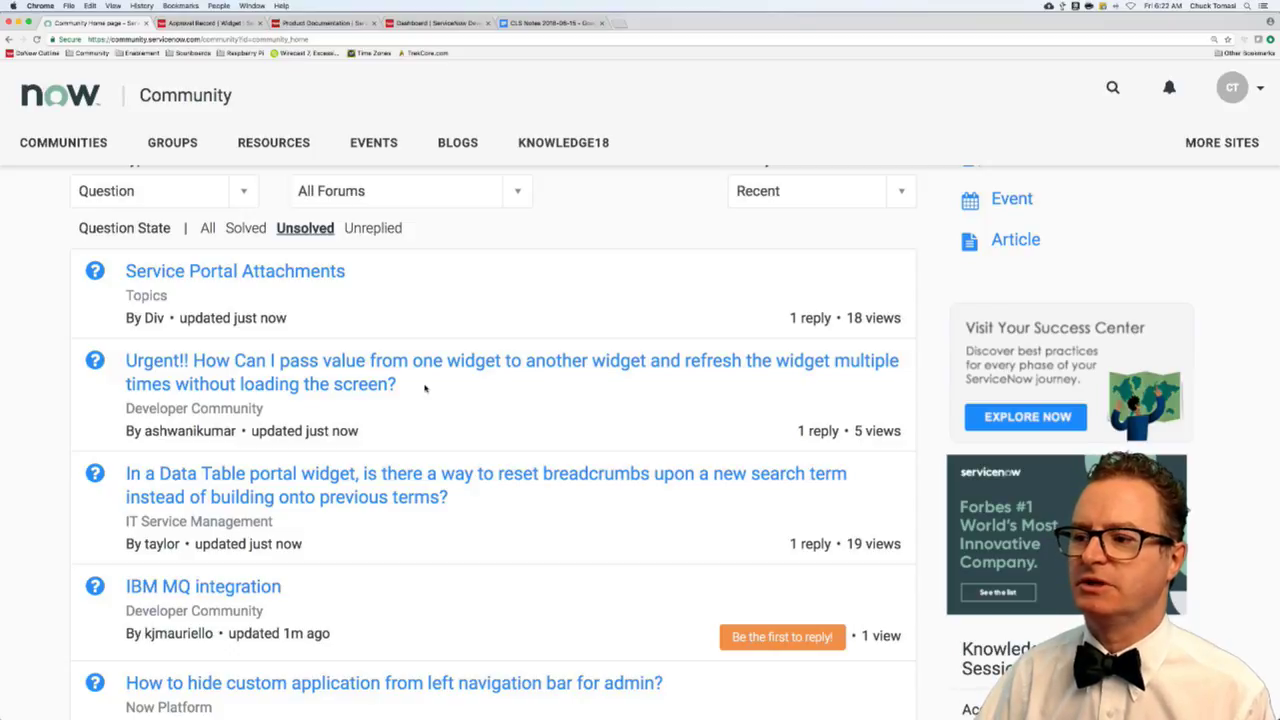
left_click(415, 365, "super")
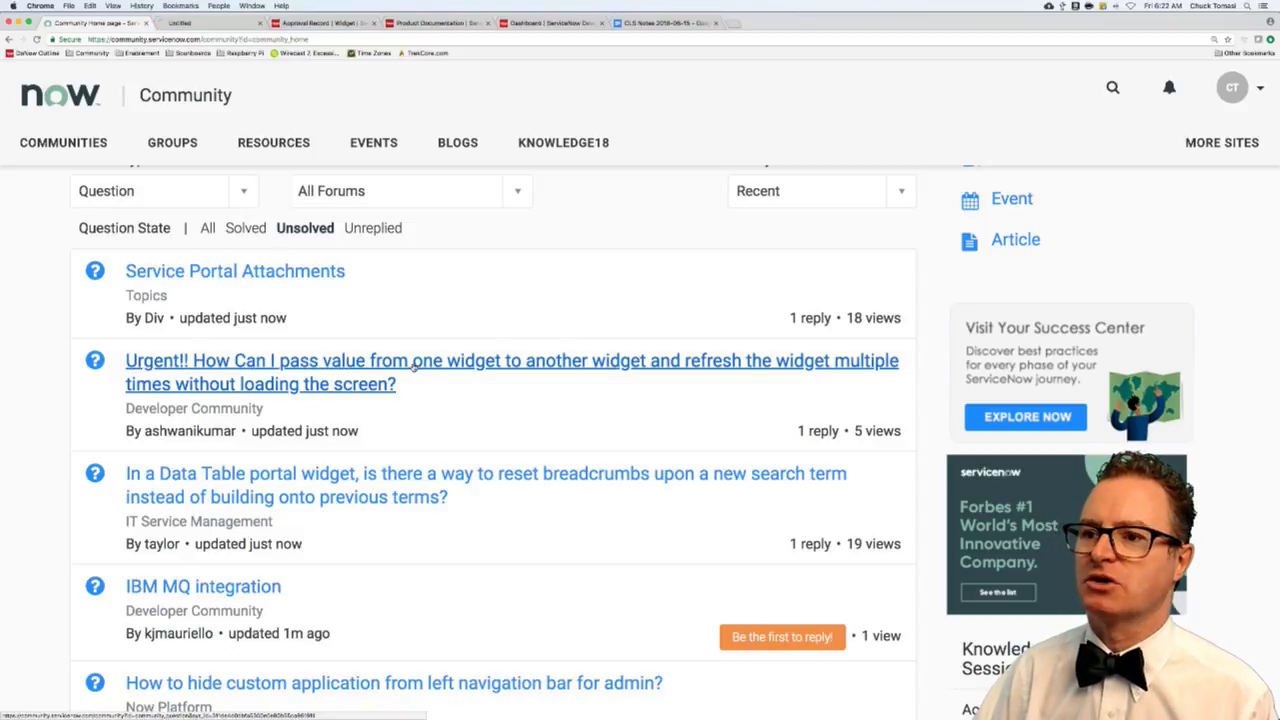
left_click(227, 24)
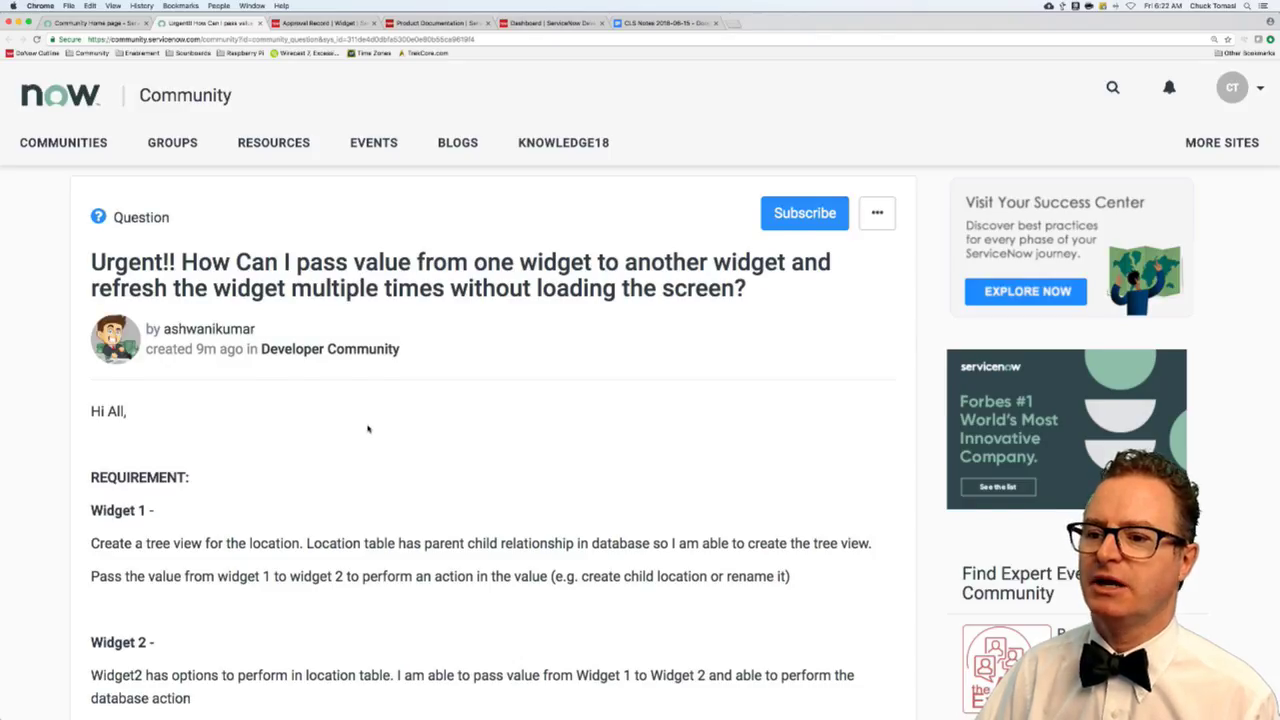
scroll(367, 428, "down", 3)
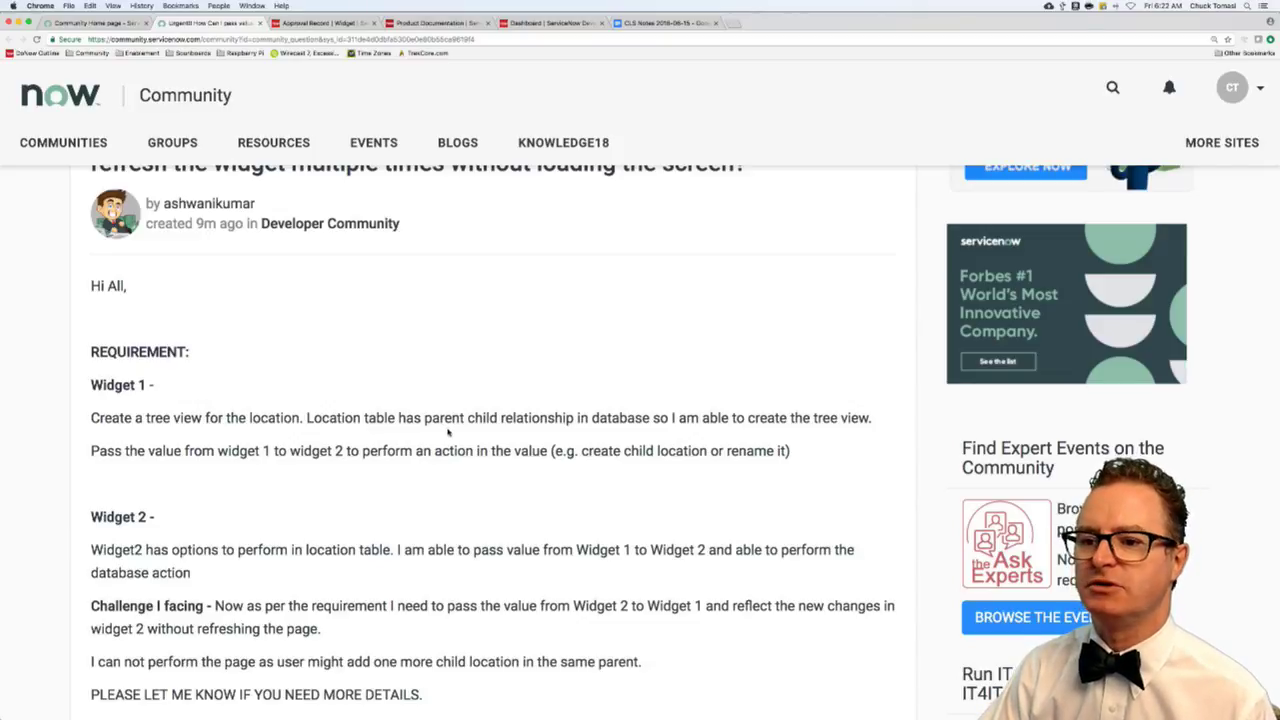
scroll(447, 432, "down", 2)
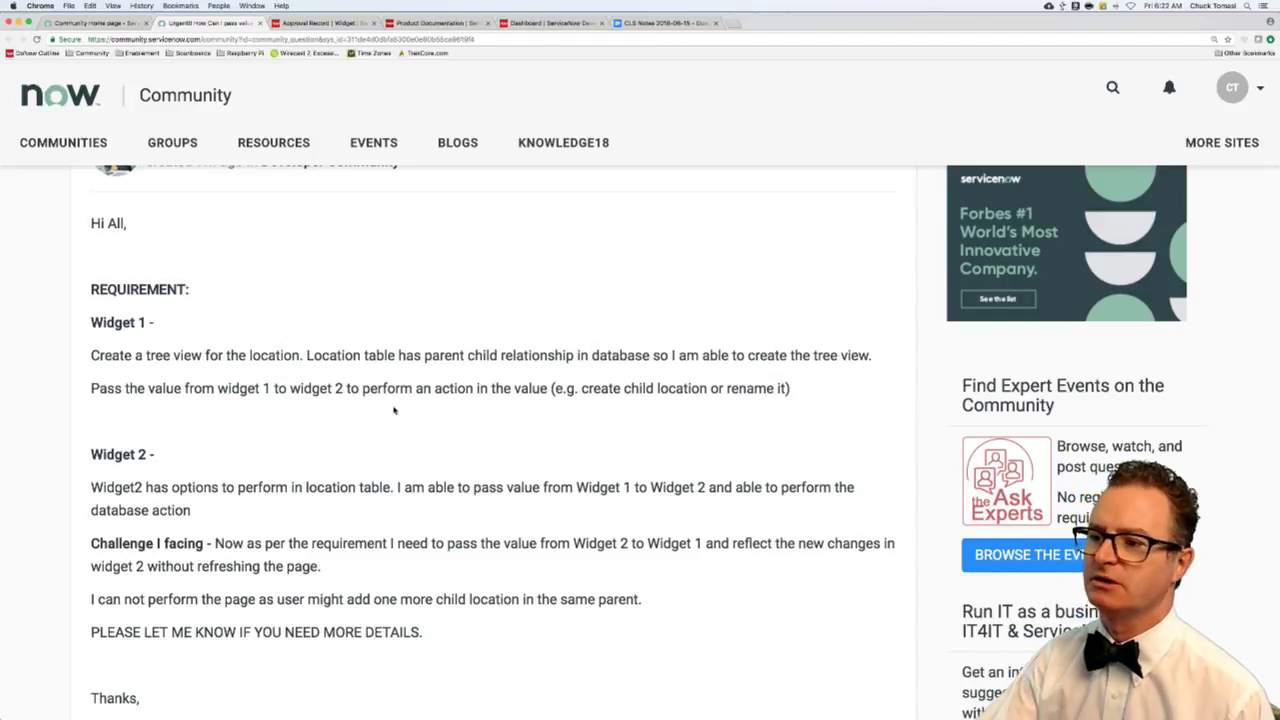
scroll(394, 410, "down", 1)
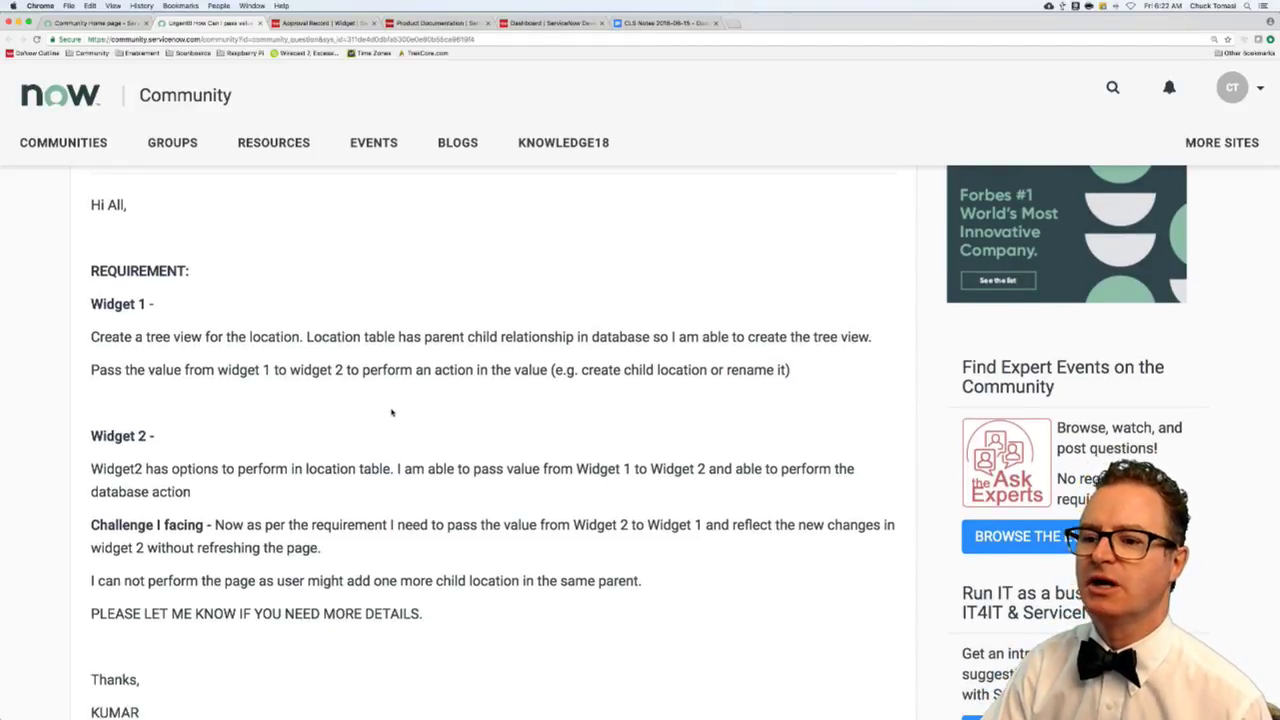
scroll(392, 412, "down", 1)
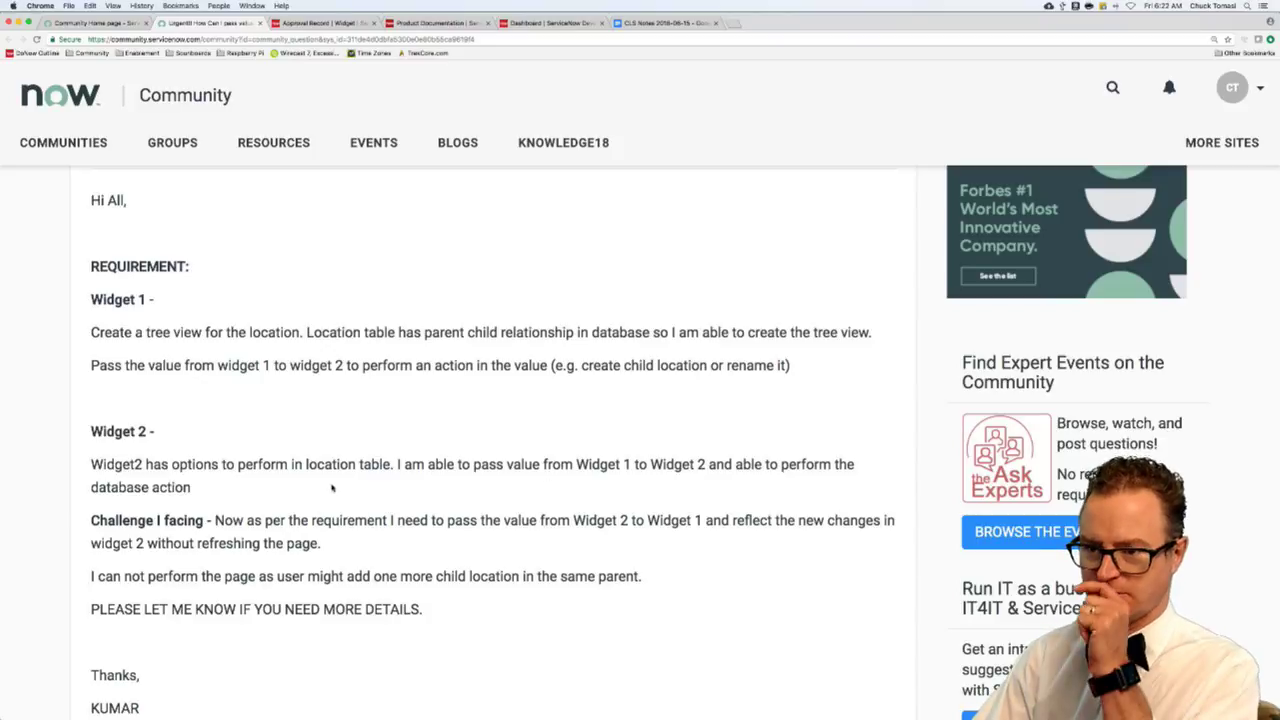
scroll(340, 495, "down", 3)
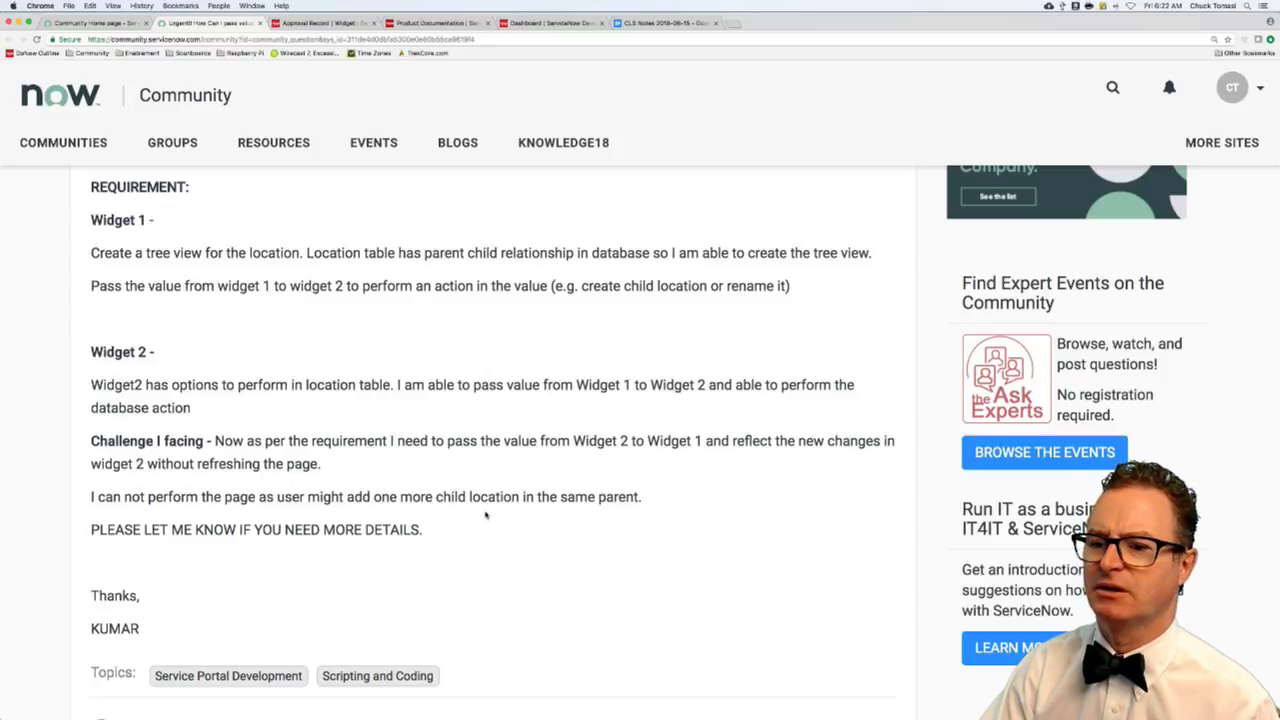
scroll(486, 515, "down", 5)
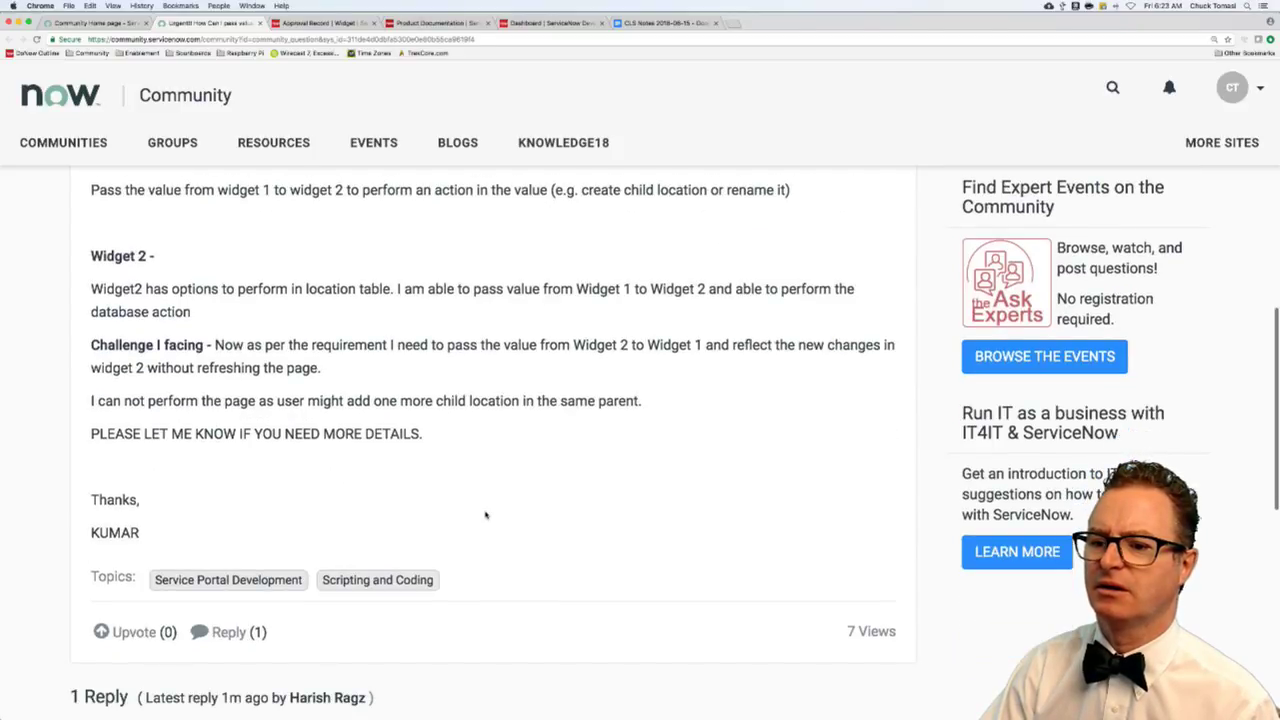
scroll(486, 515, "down", 10)
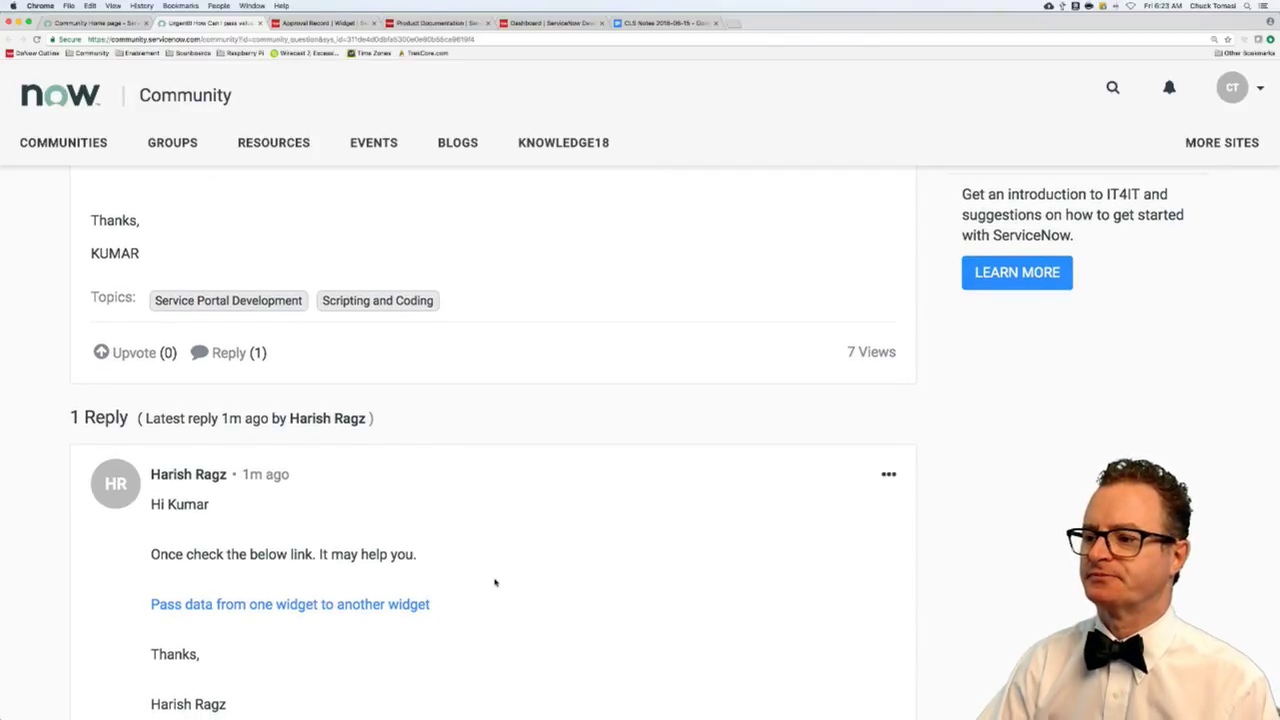
scroll(494, 581, "up", 3)
scroll(494, 581, "down", 1)
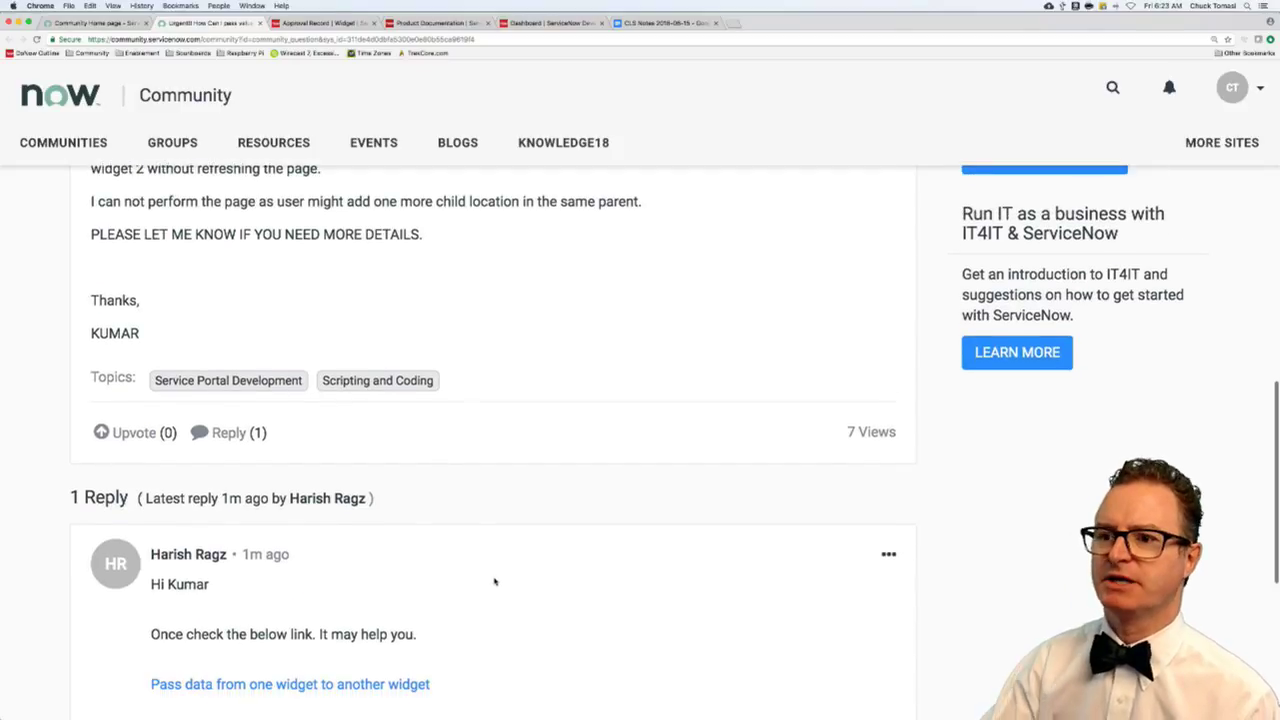
scroll(494, 581, "up", 1)
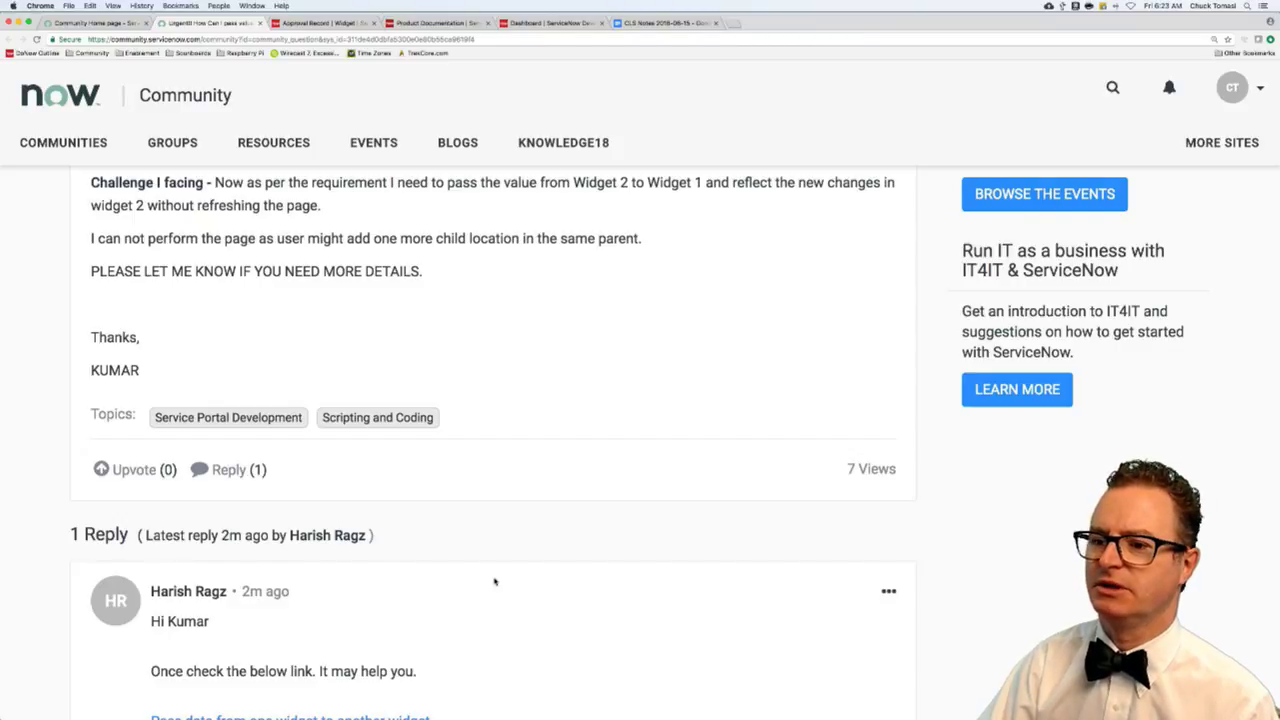
scroll(494, 581, "down", 2)
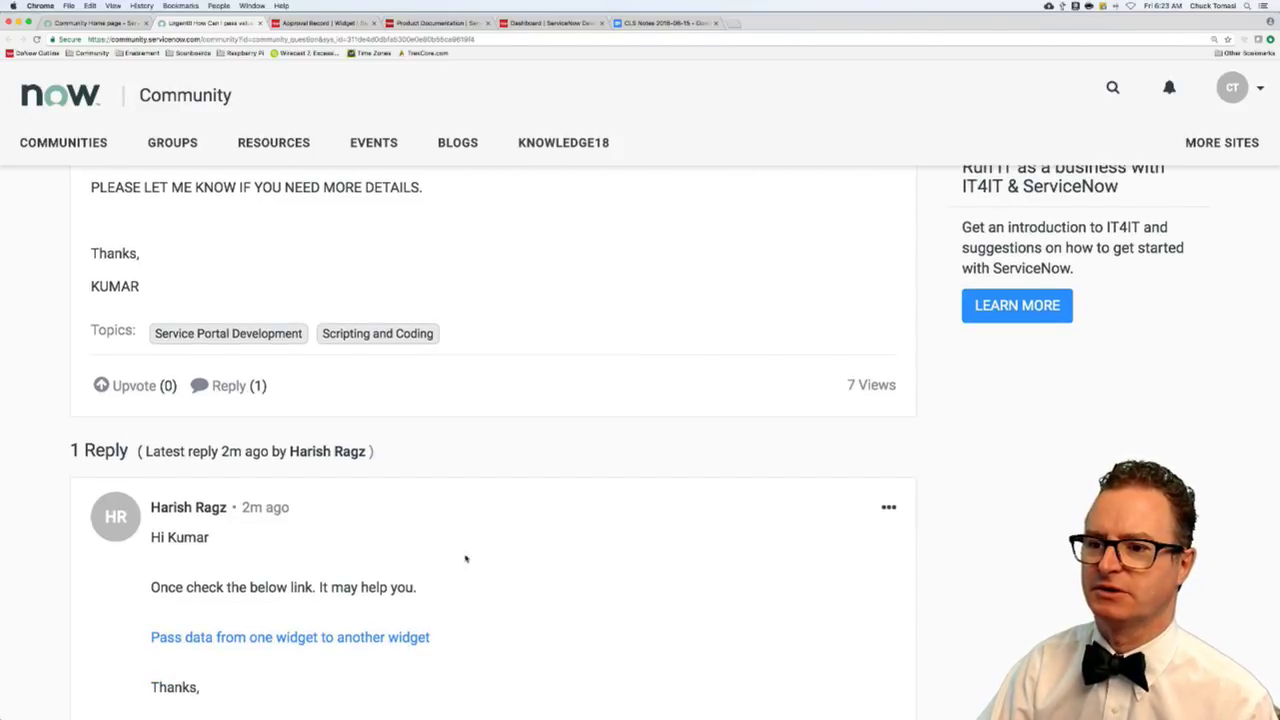
- Begin the reply: 'Can you share the code? The magic is going to happen when you use the broa…'
left_click(222, 386)
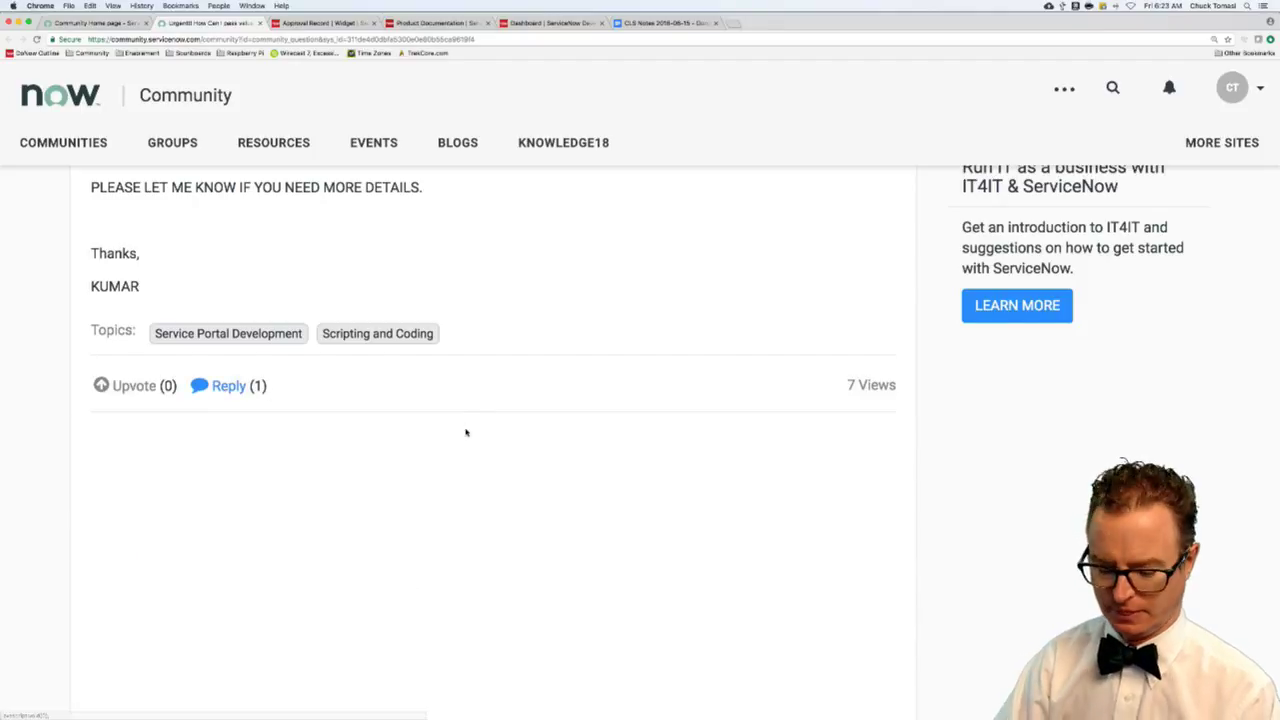
type("Can ")
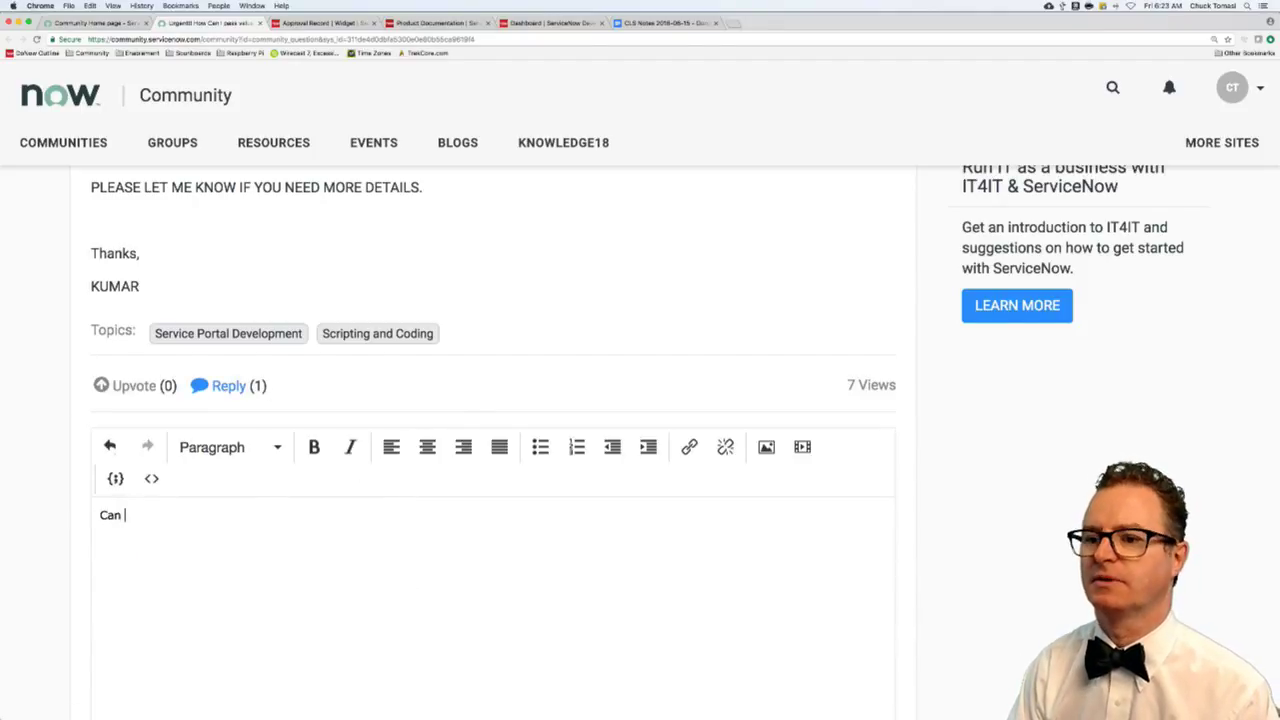
type("you share the code? The ")
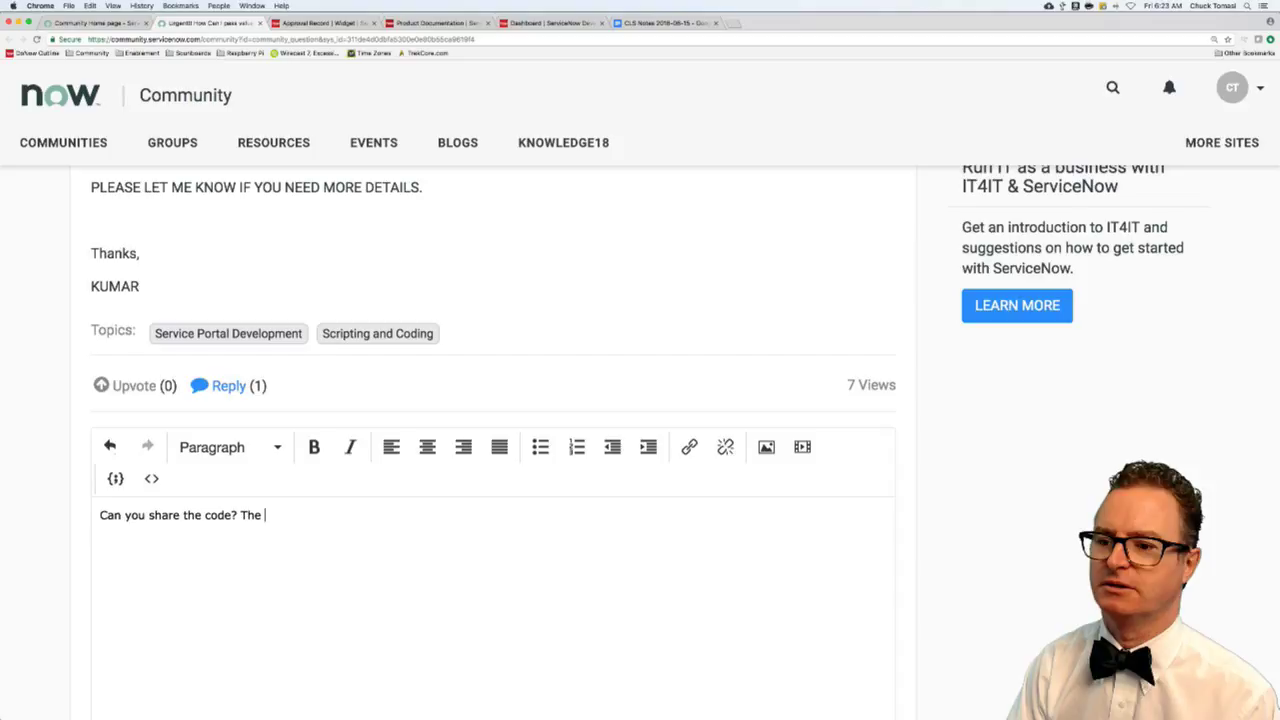
type("magic is going")
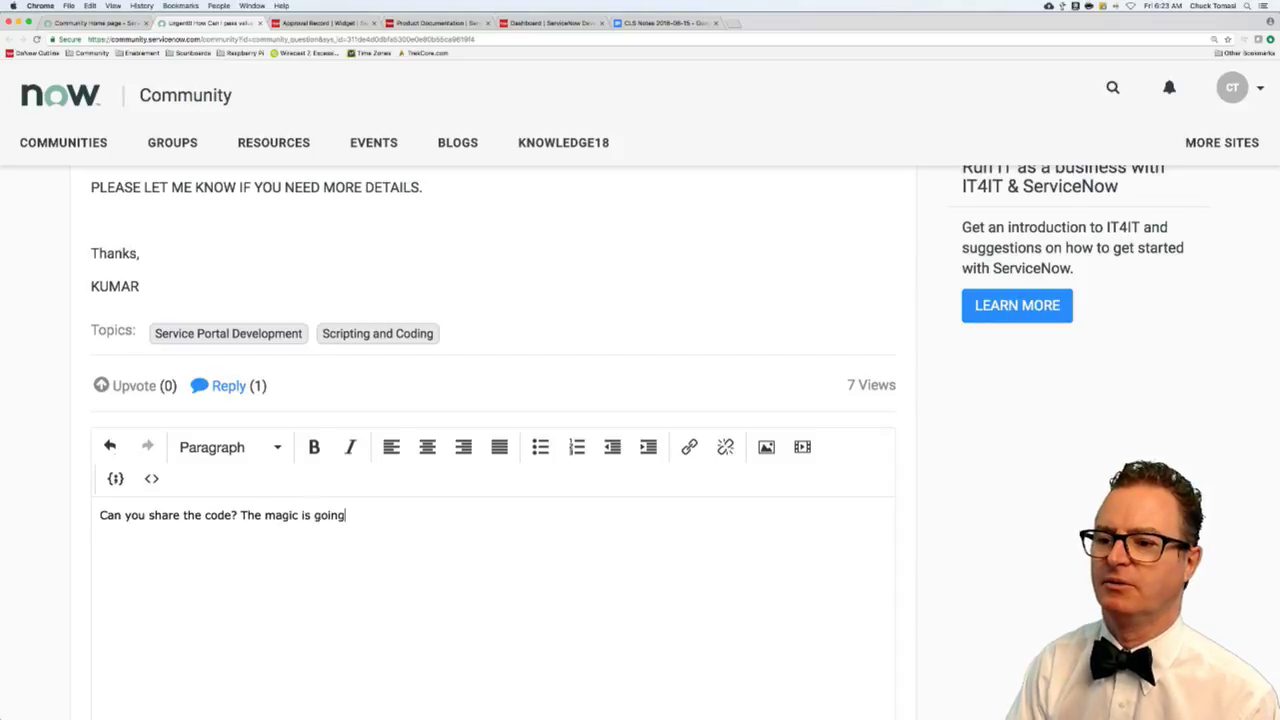
type(" to happen when you")
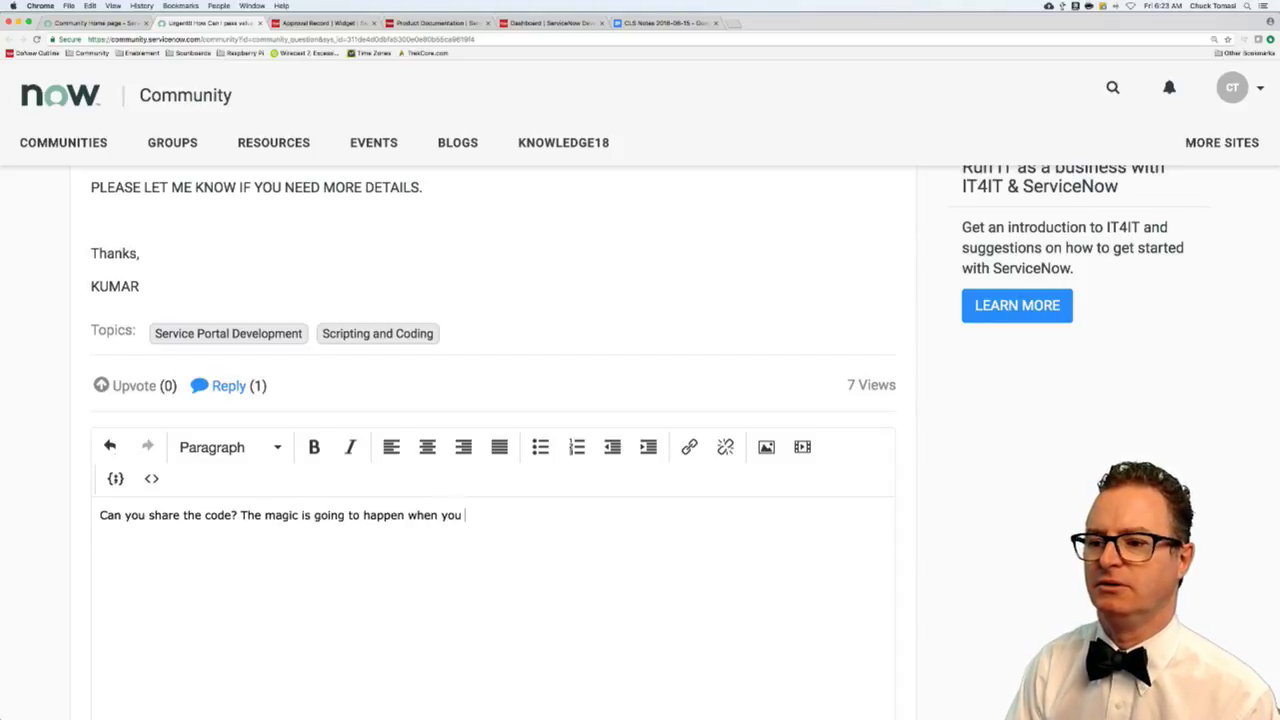
type(" use")
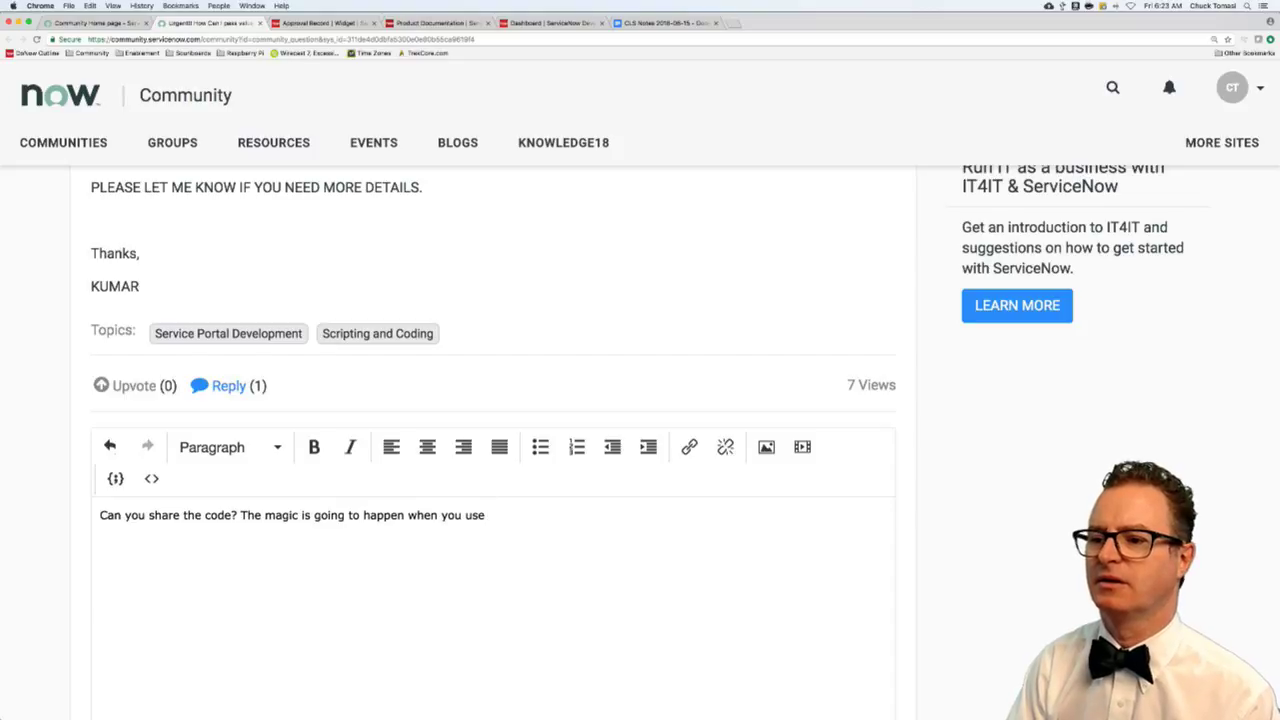
type("he broa")
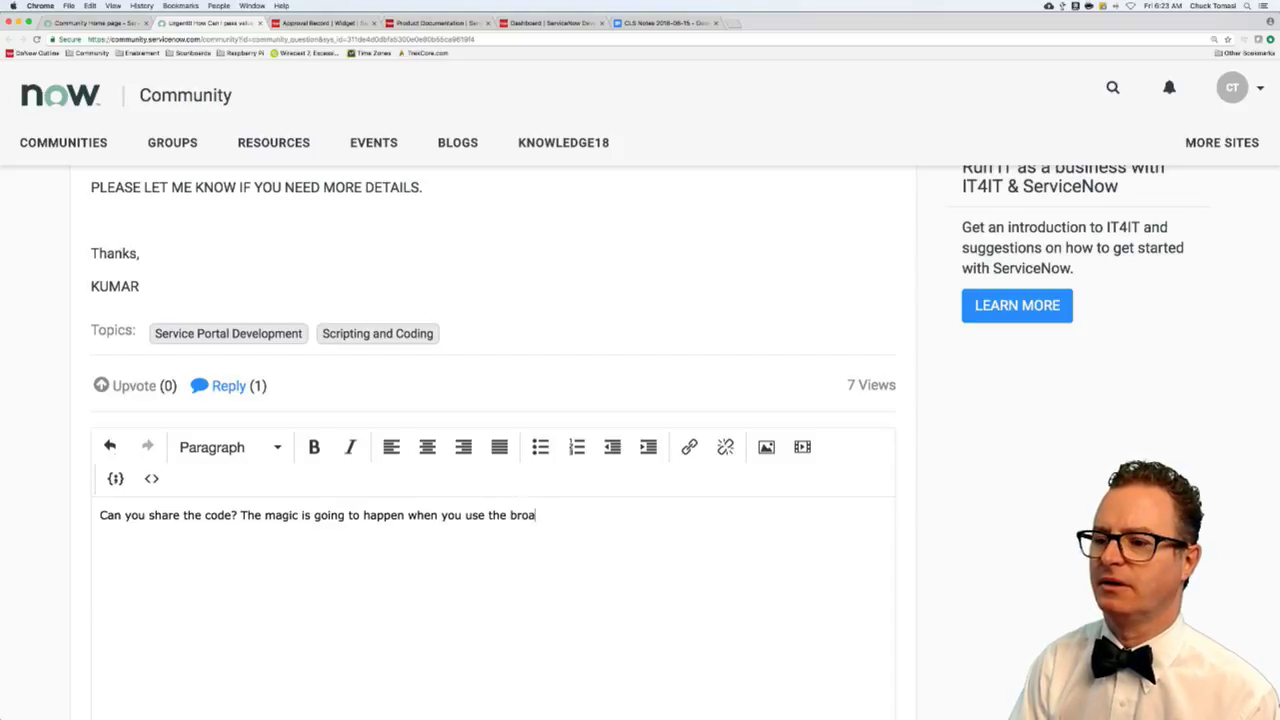
type("dcast and")
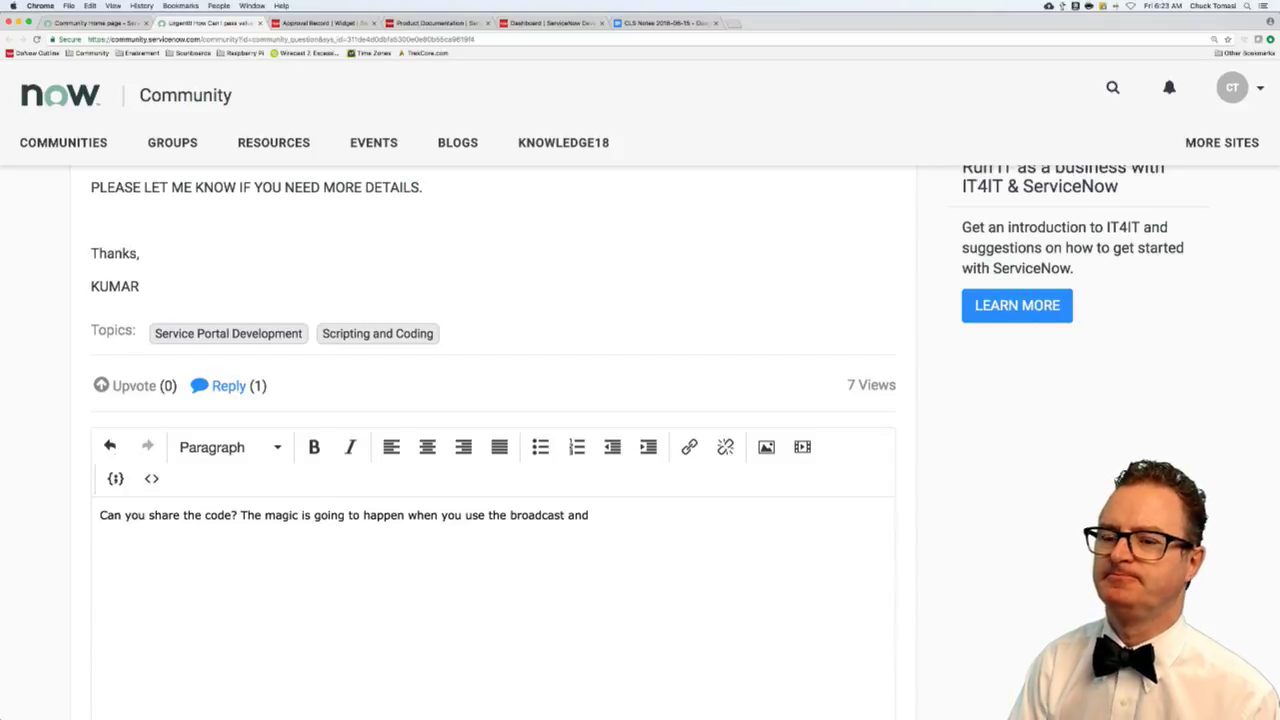
- Search Google for 'angularjs broadcast vs emit', skim the results, then close that tab
key("super+t")
type("a")
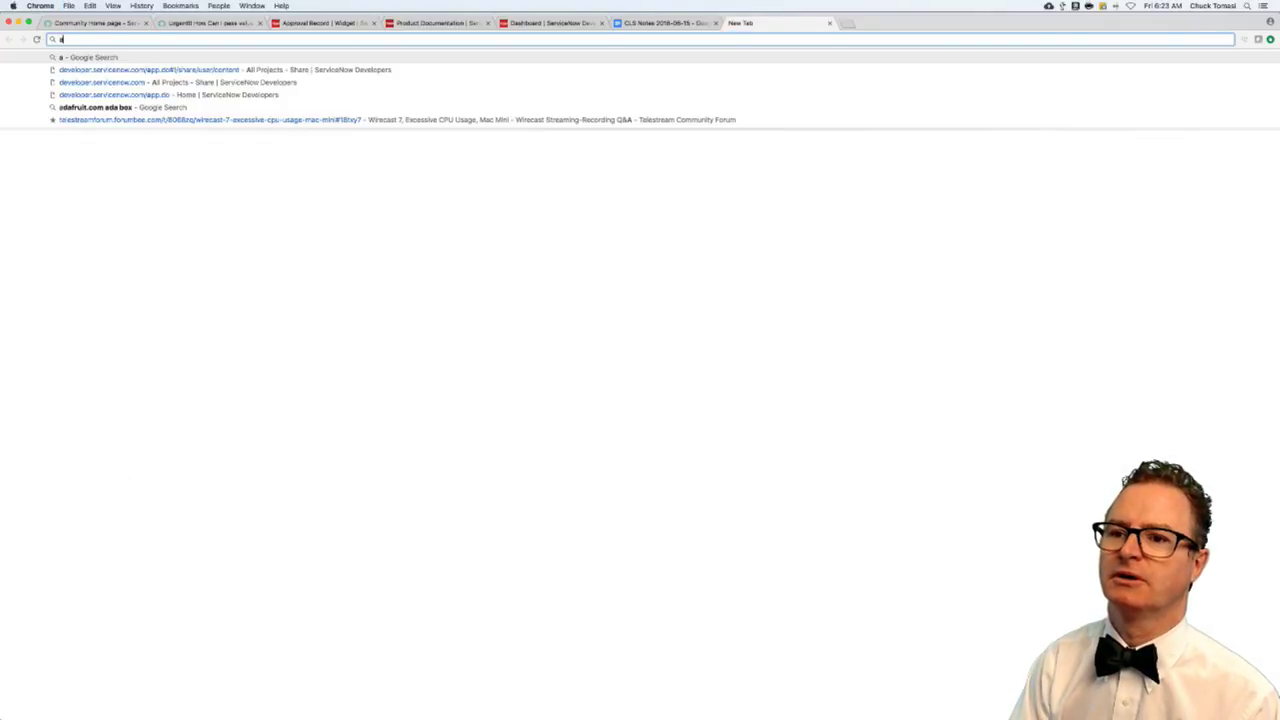
type("ngularjs")
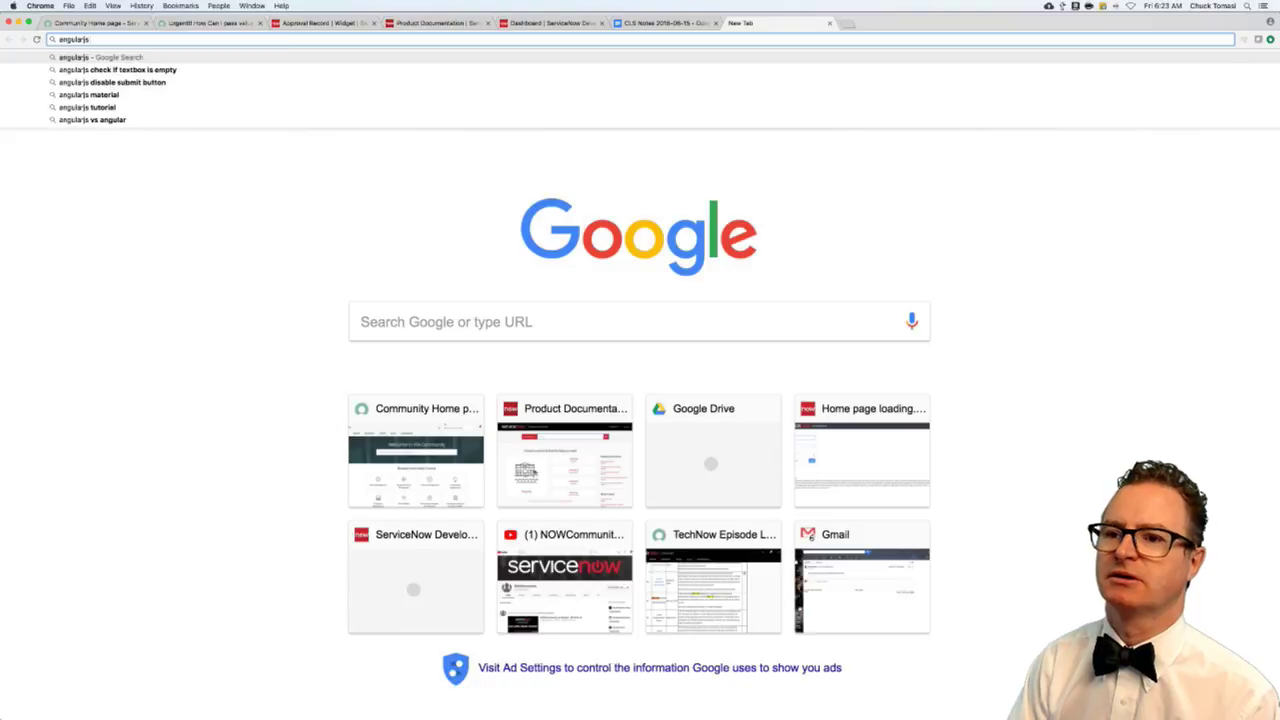
type(" br")
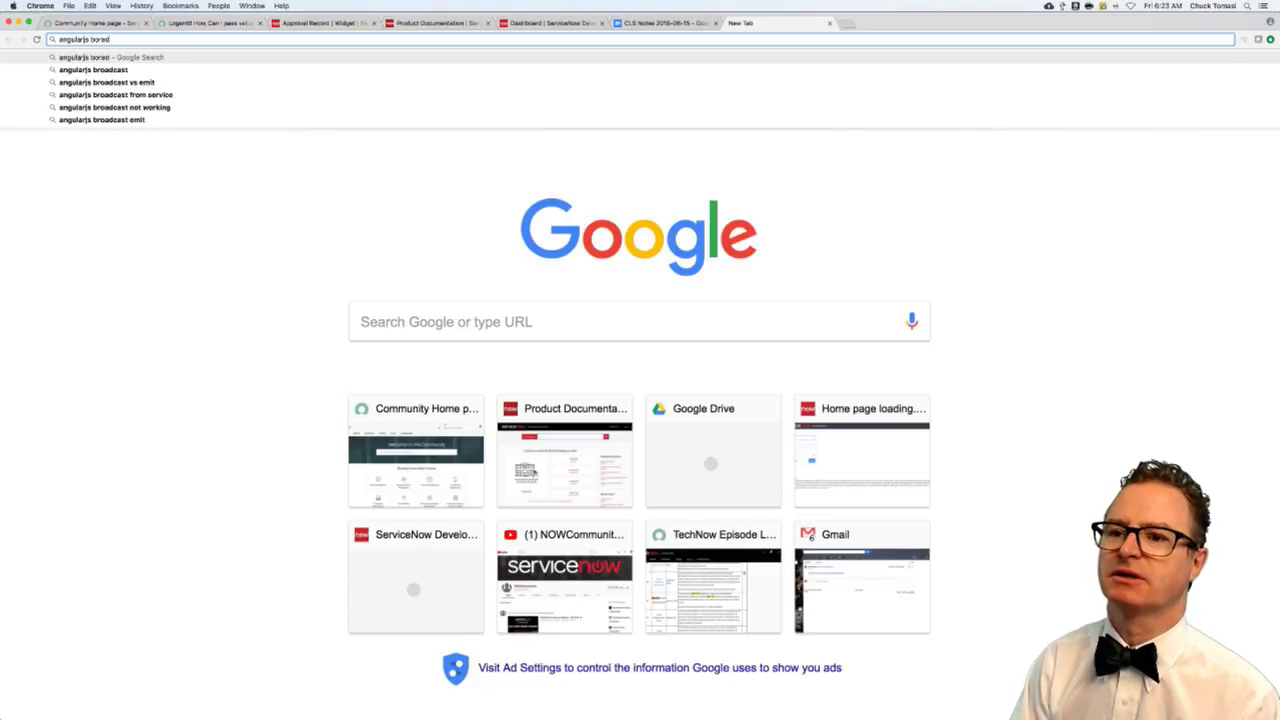
type("oad")
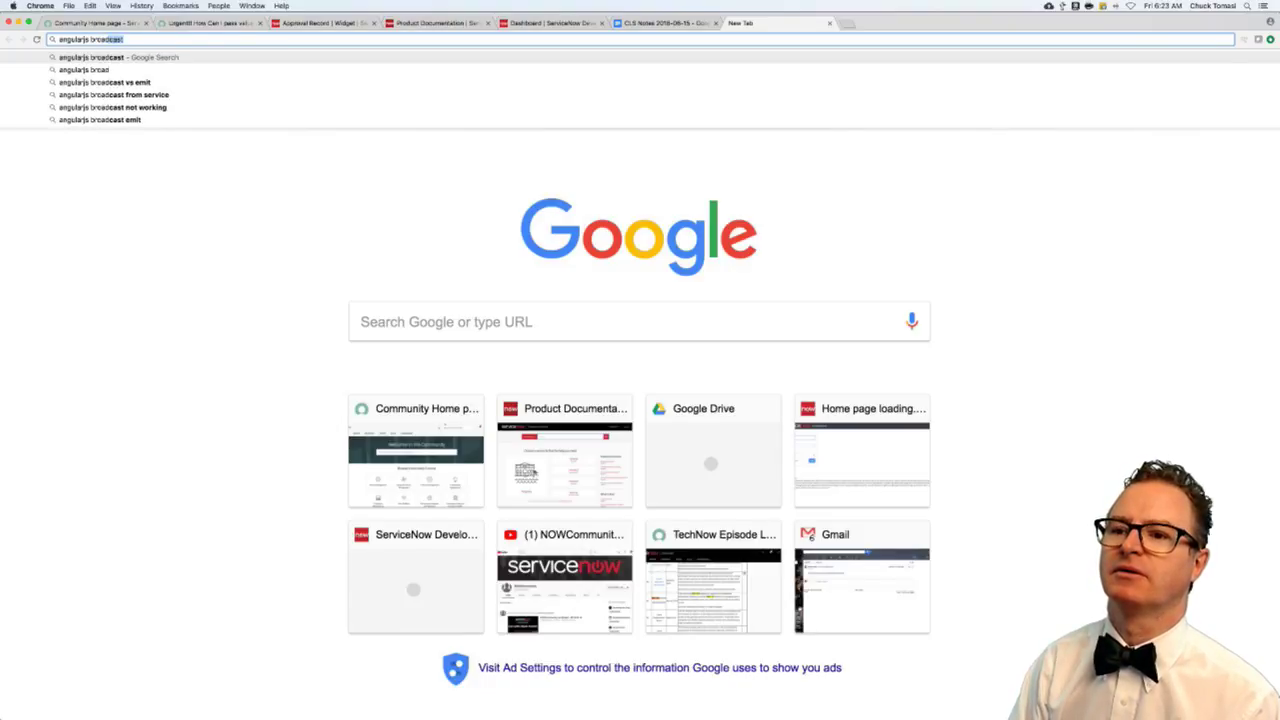
key("Down")
key("Down")
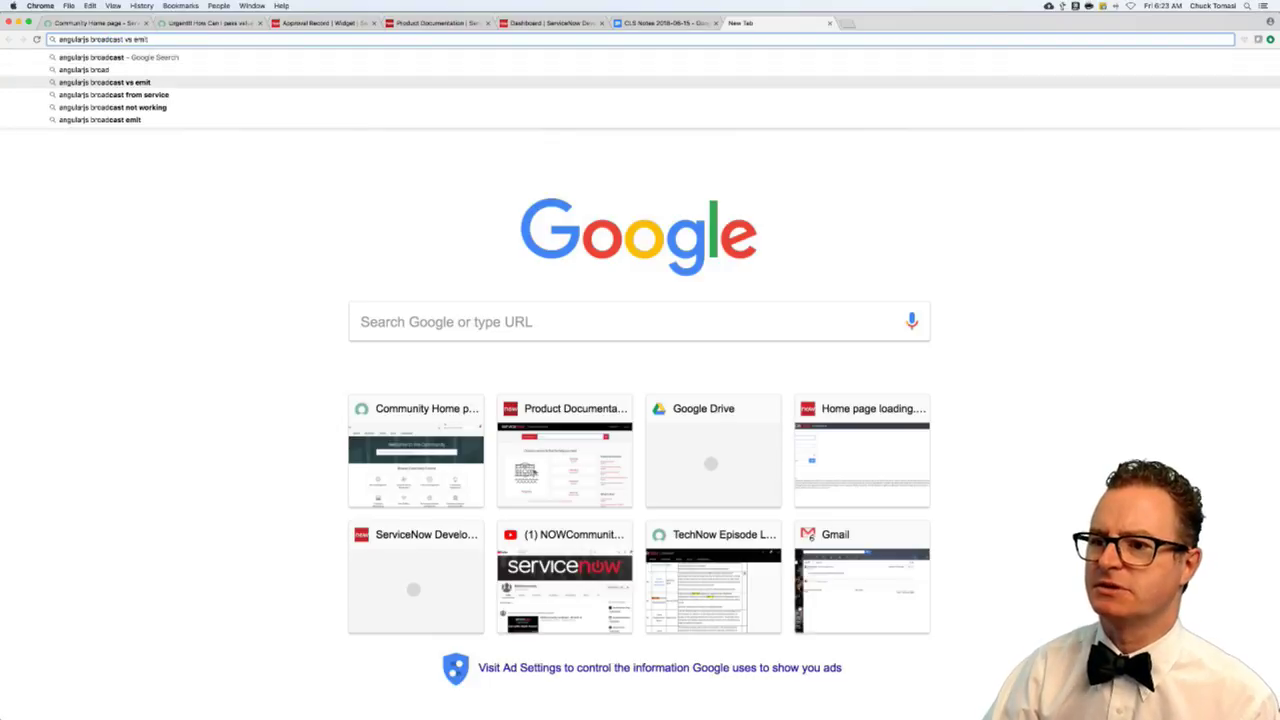
key("Return")
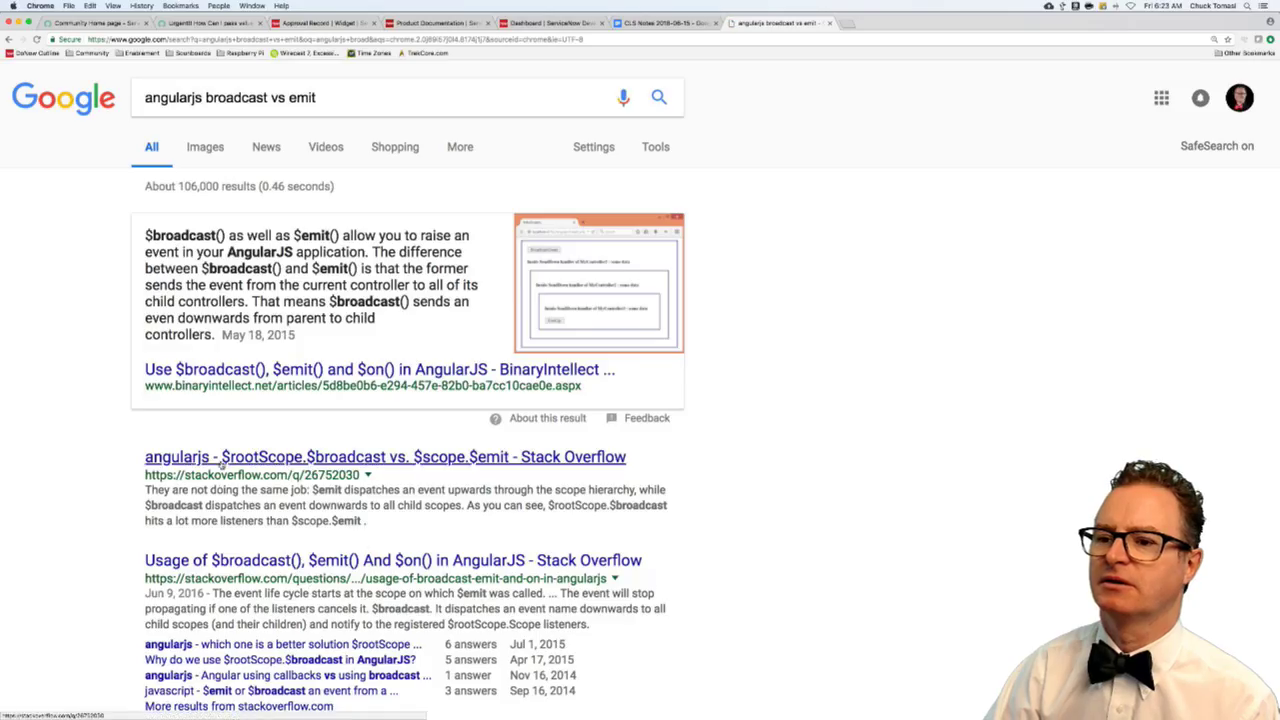
scroll(93, 383, "down", 1)
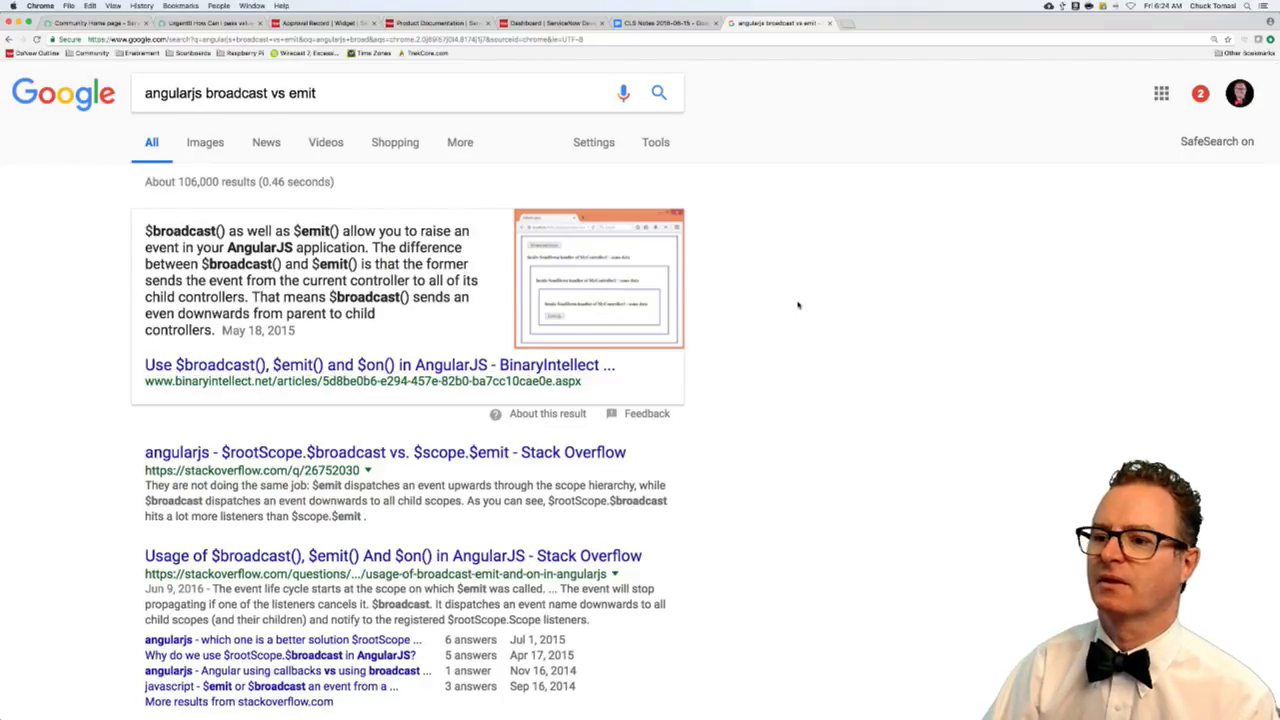
key("super+w")
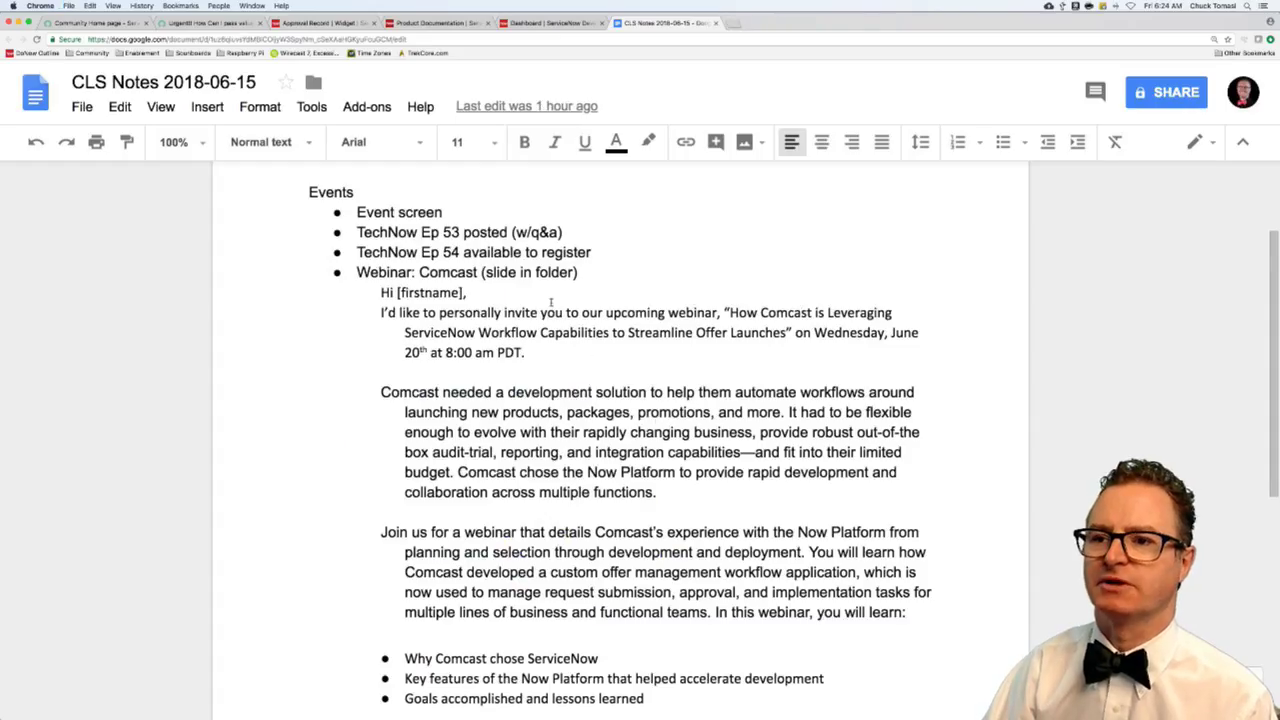
- Back in the reply draft, put quotes around "broadcast" and add "on"
left_click(185, 22)
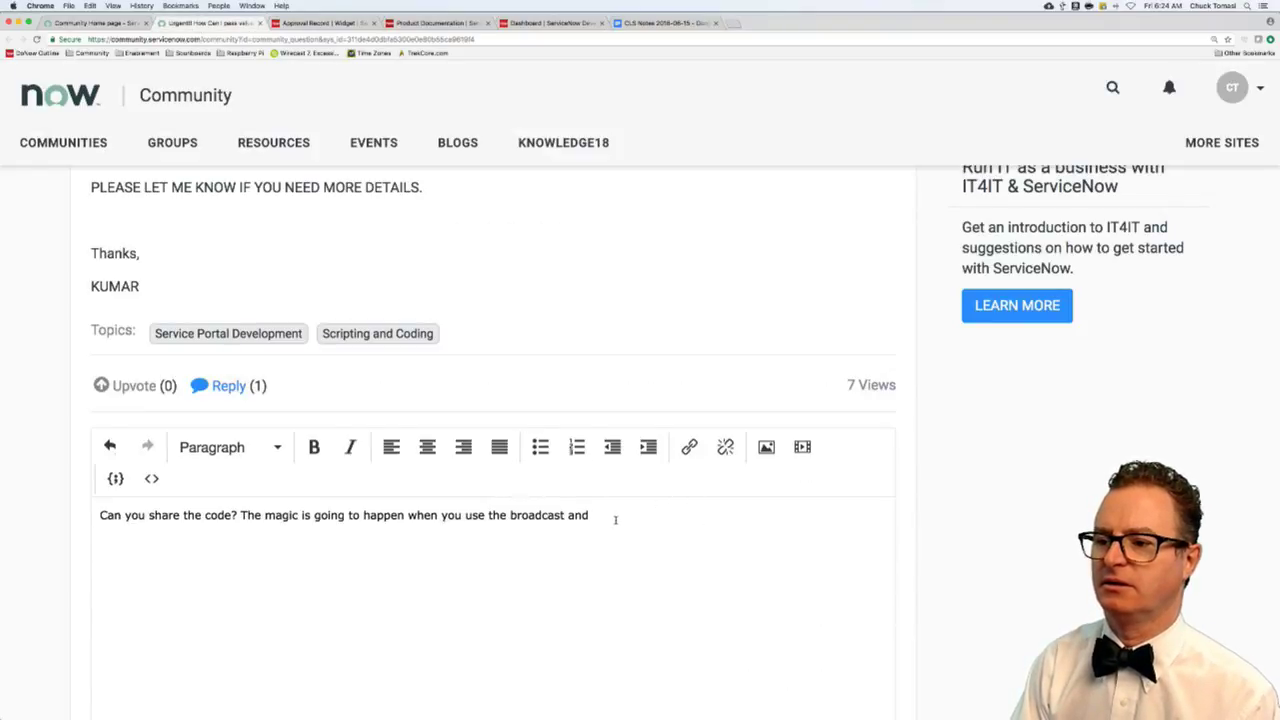
type("\"on")
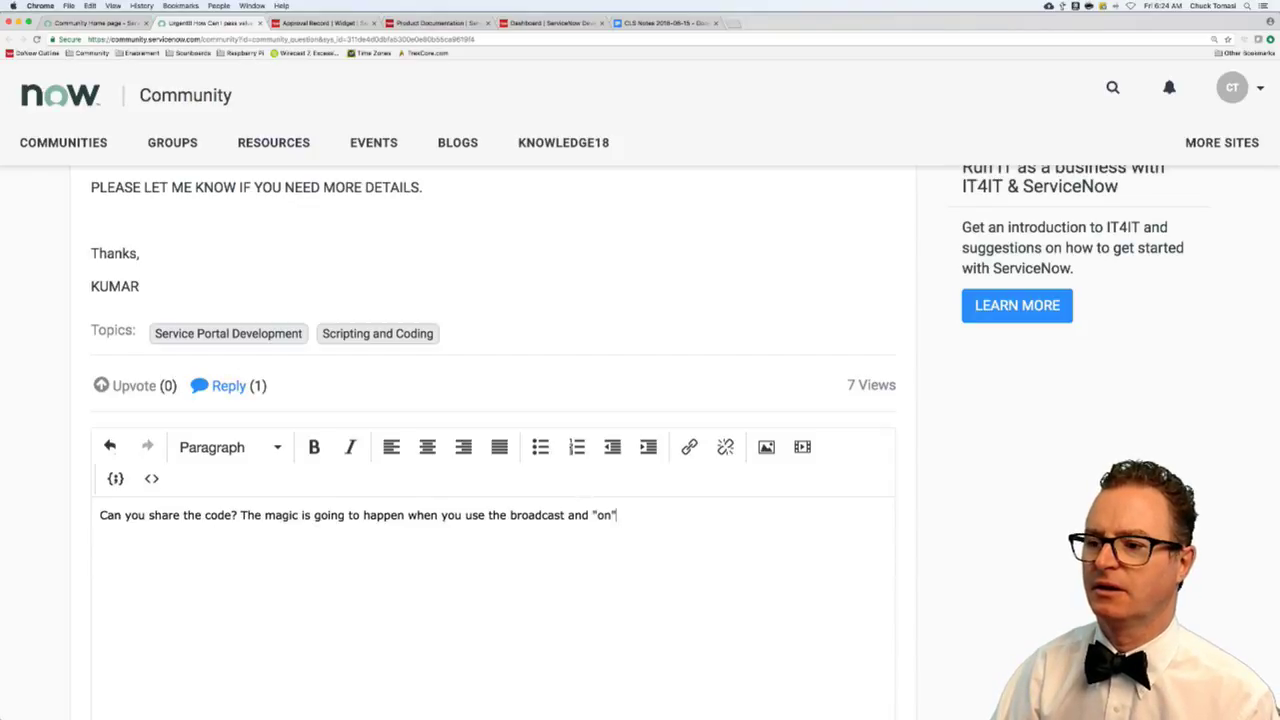
type("\"")
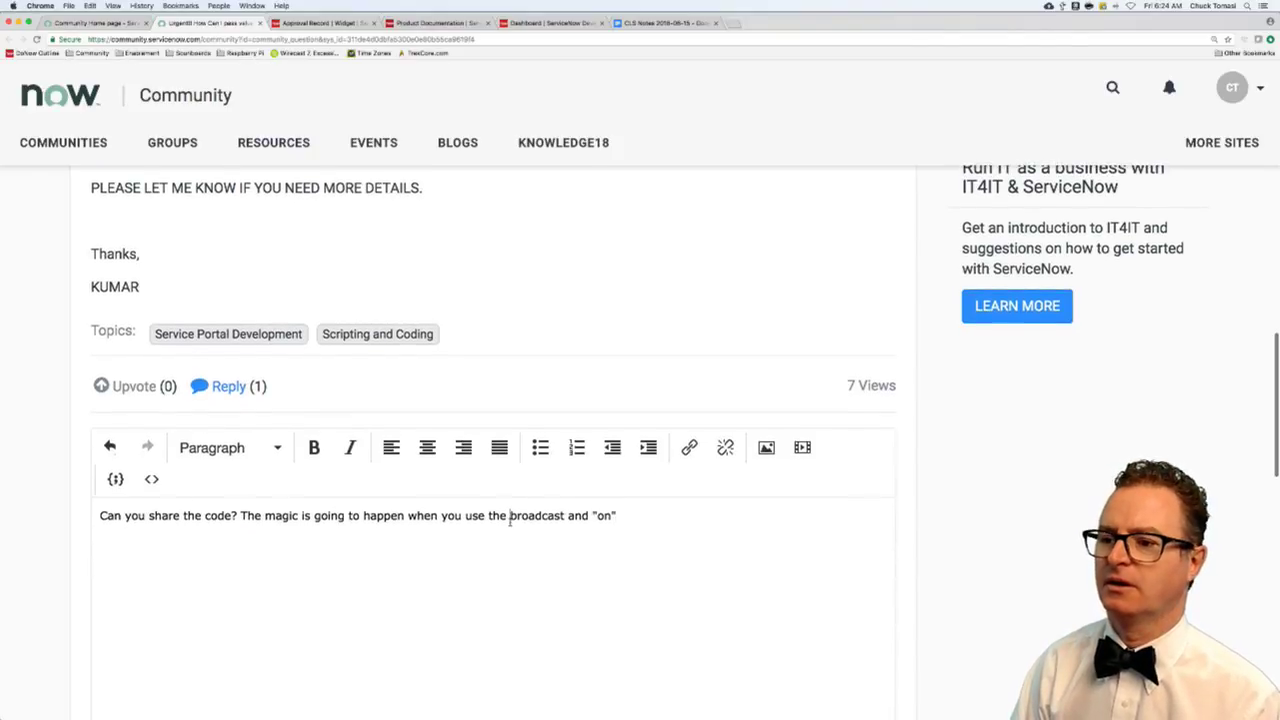
left_click(510, 516)
type("\"")
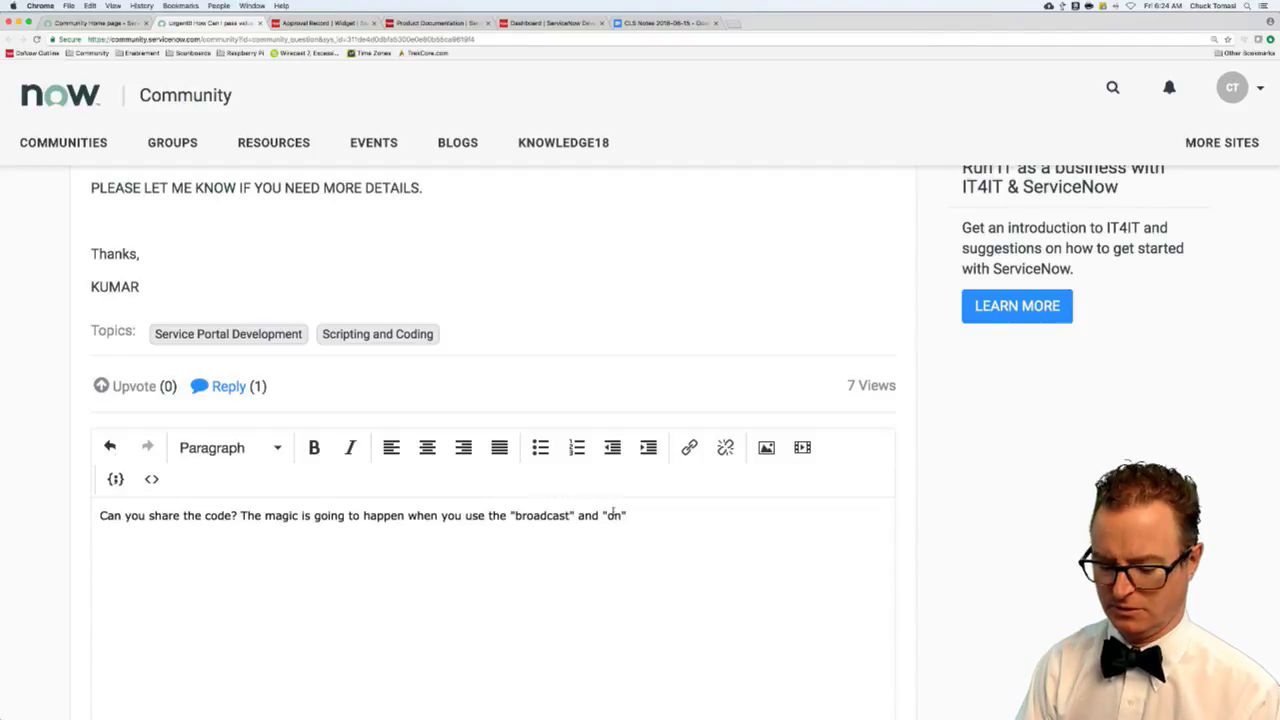
left_click(655, 521)
- Continue the reply: use them with your event names, since info already flows widget 1 to 2
type("with you")
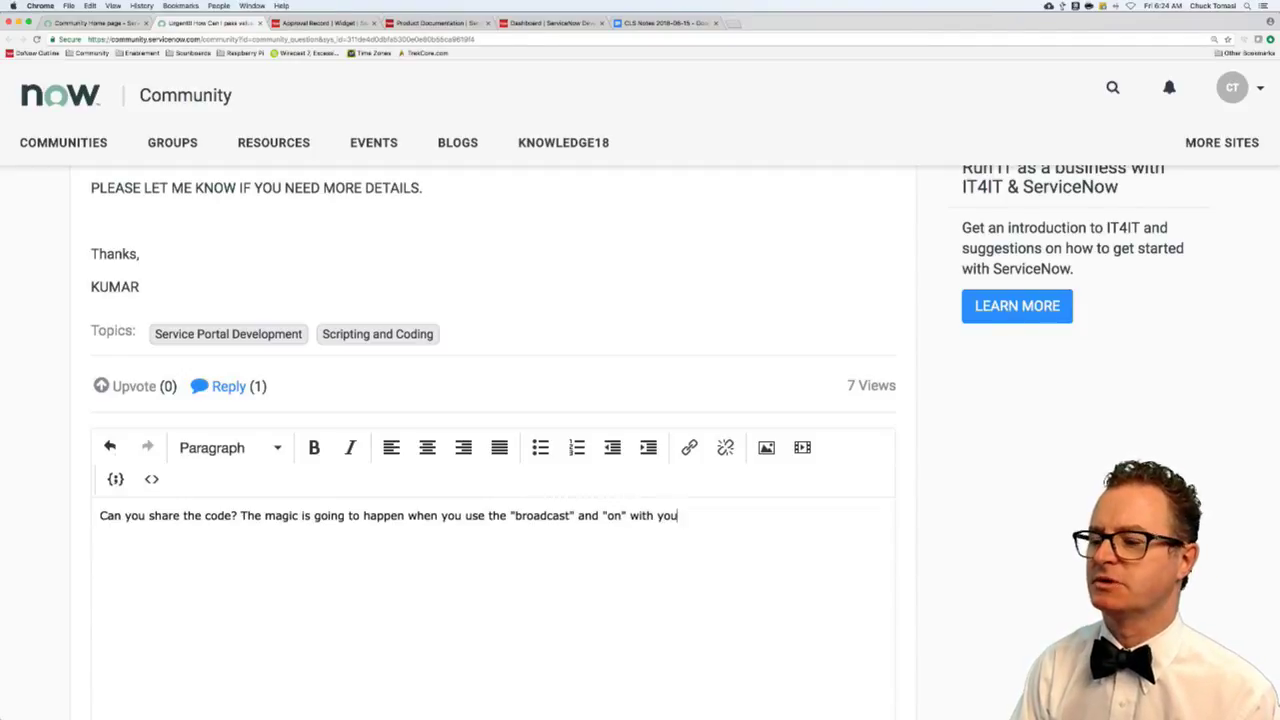
type("r event names. ")
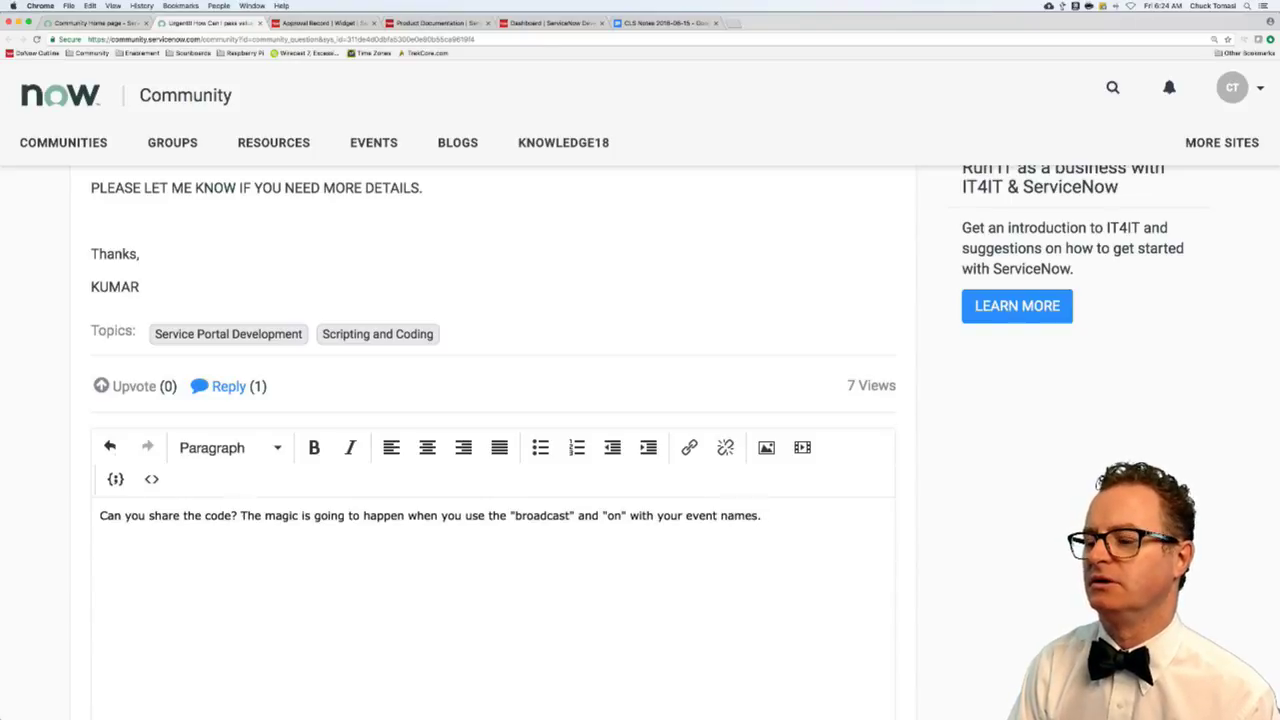
type("Eg. you alread")
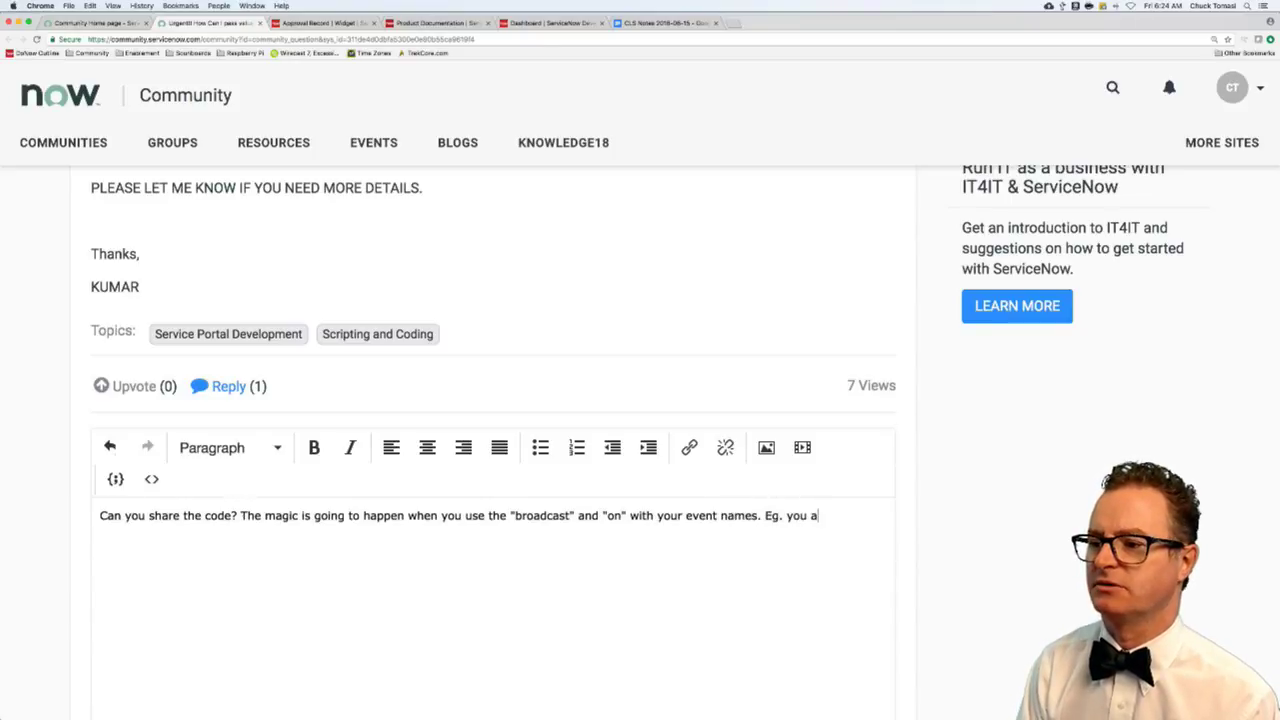
key("BackSpace")
key("BackSpace")
key("BackSpace")
key("BackSpace")
key("BackSpace")
key("BackSpace")
key("BackSpace")
key("BackSpace")
key("BackSpace")
key("BackSpace")
key("BackSpace")
key("BackSpace")
key("BackSpace")
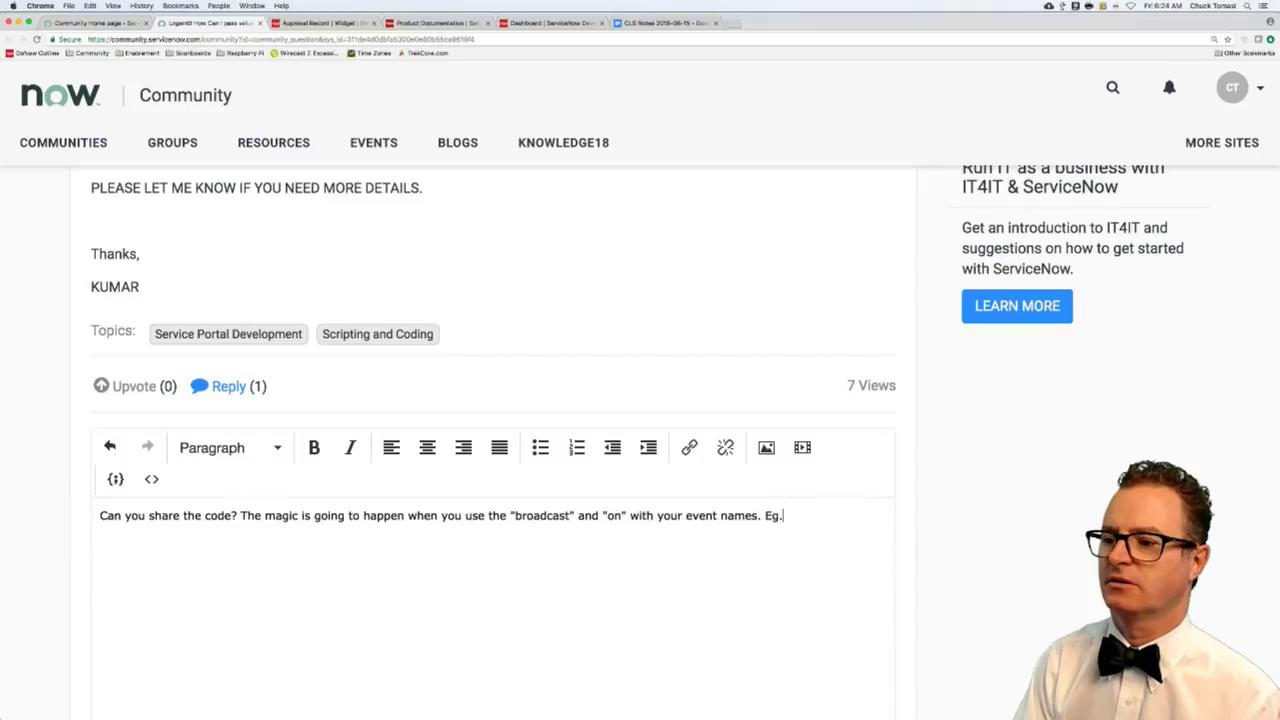
type("It sounds li")
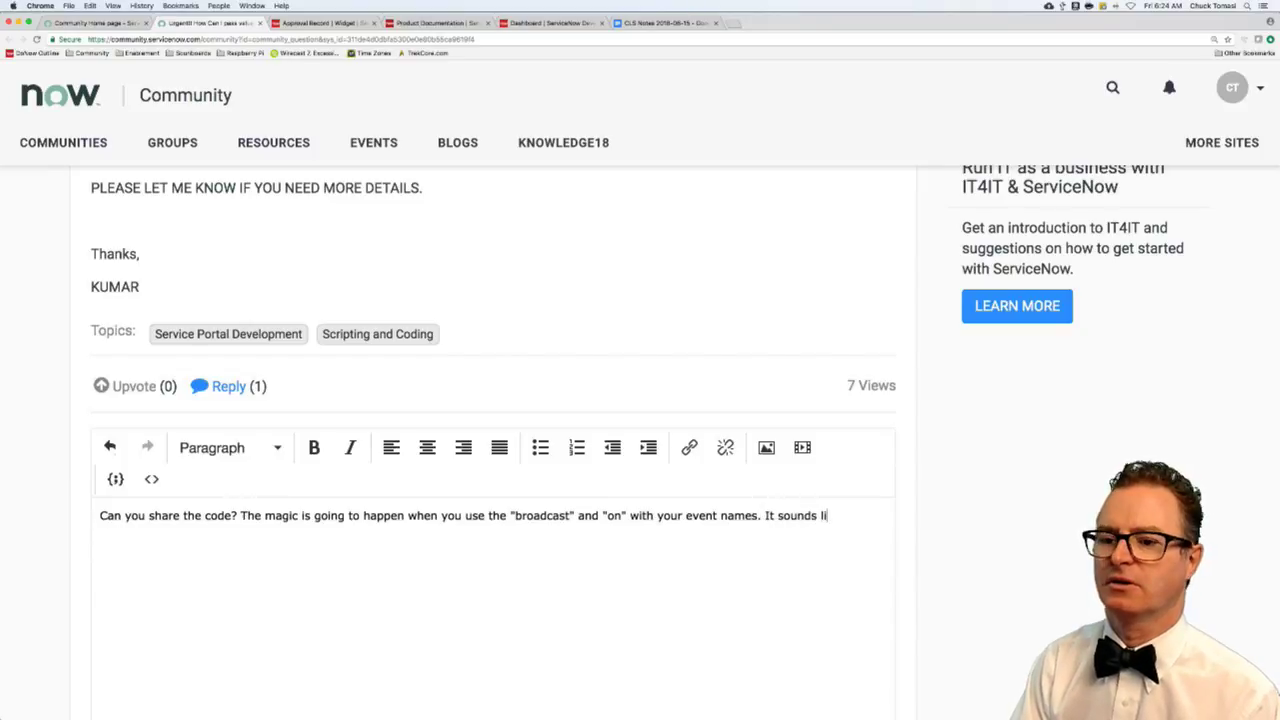
type("ke you already have ")
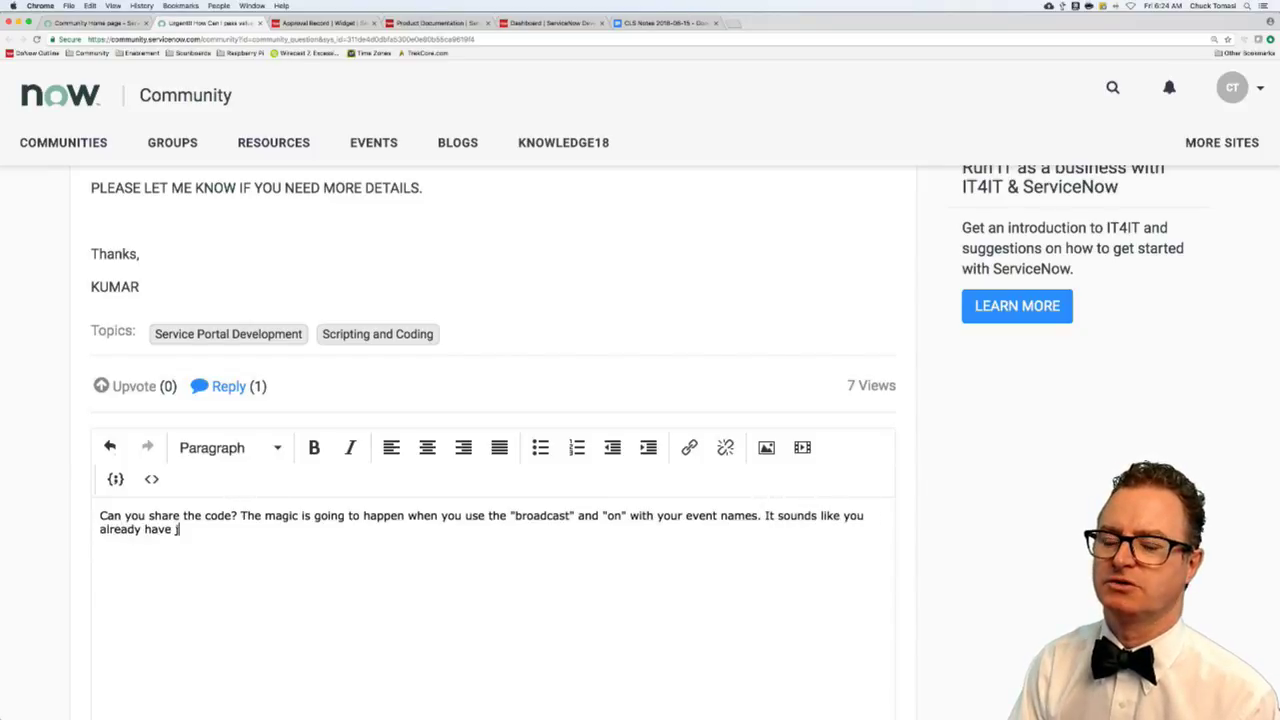
type("a way to se")
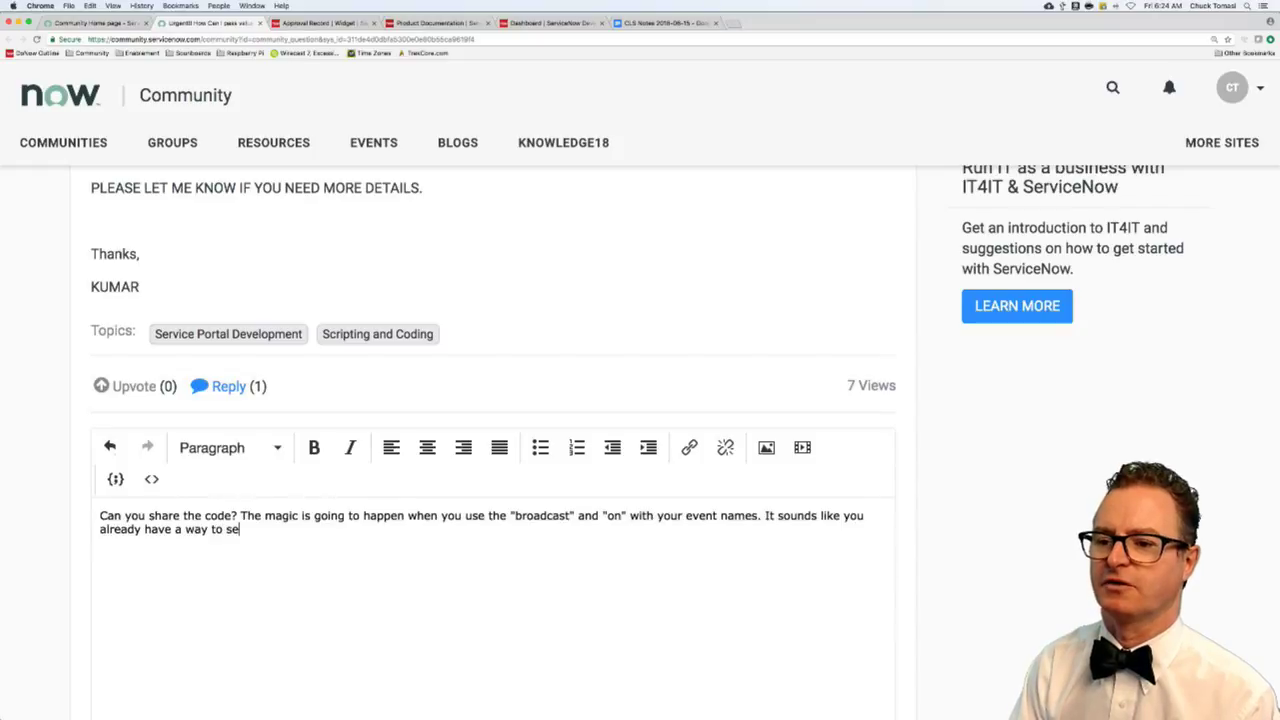
type("nd info from widget")
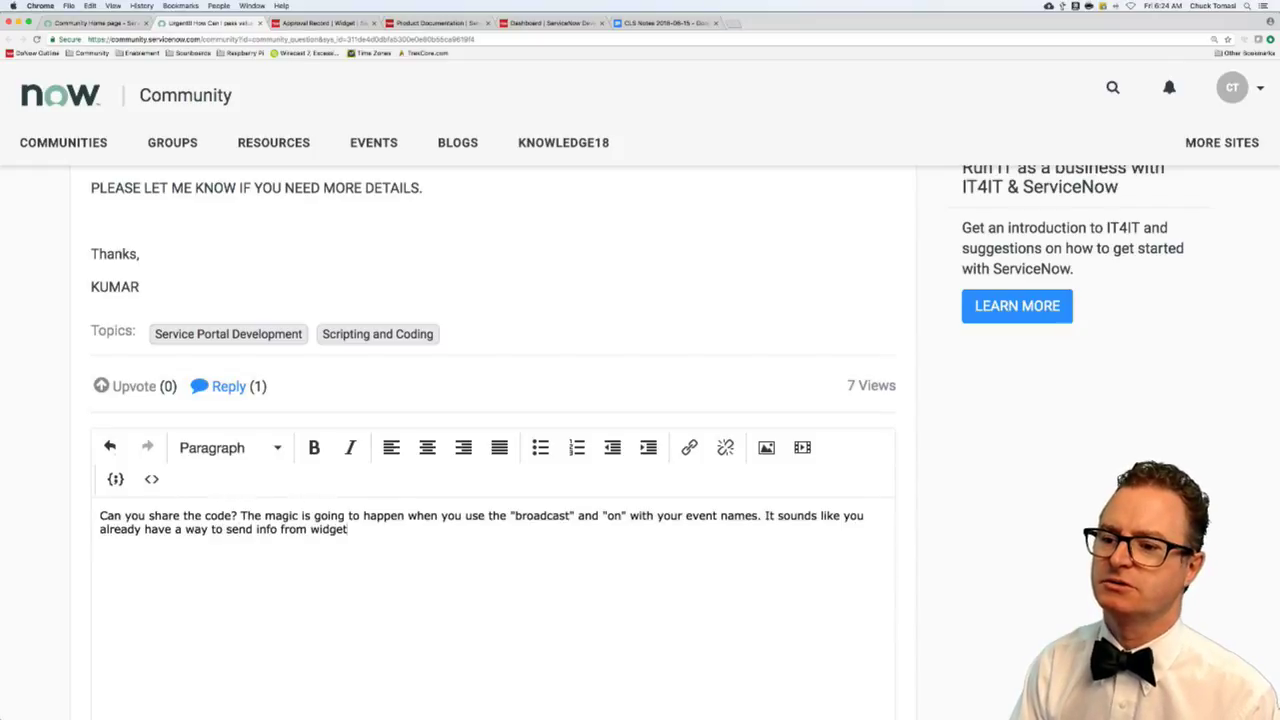
type(" 1 to widget 2")
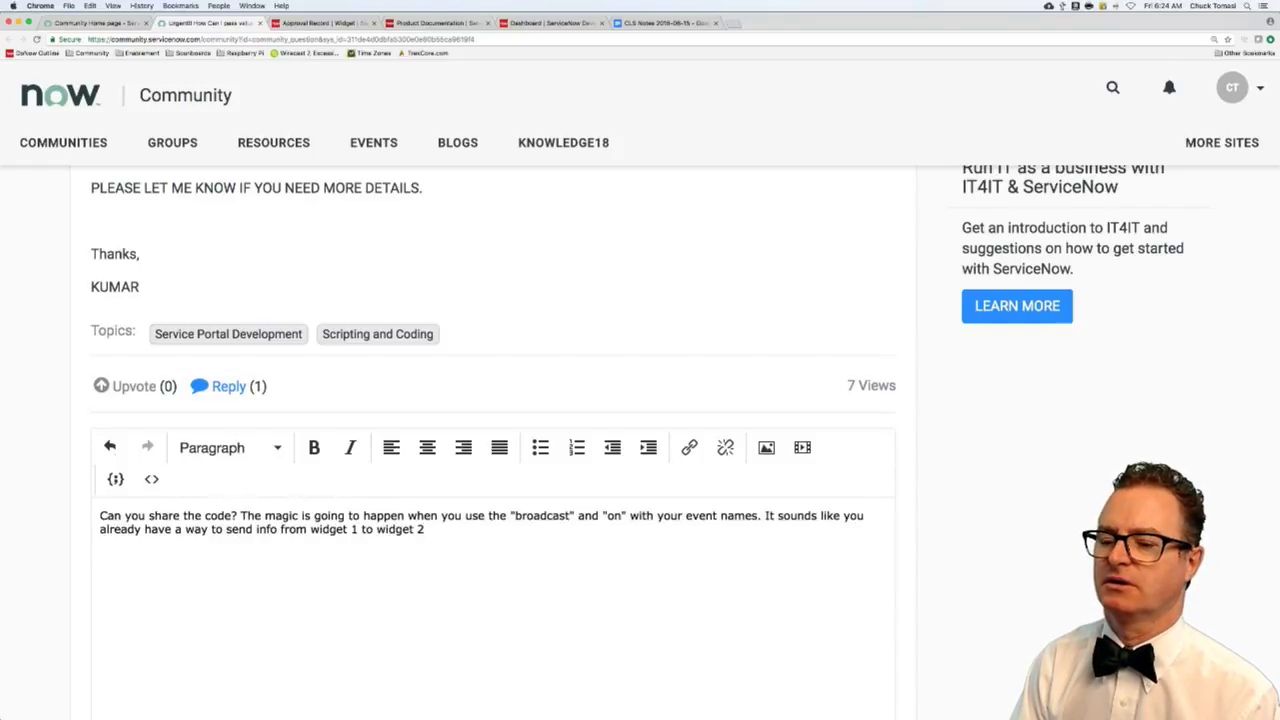
type(", that u")
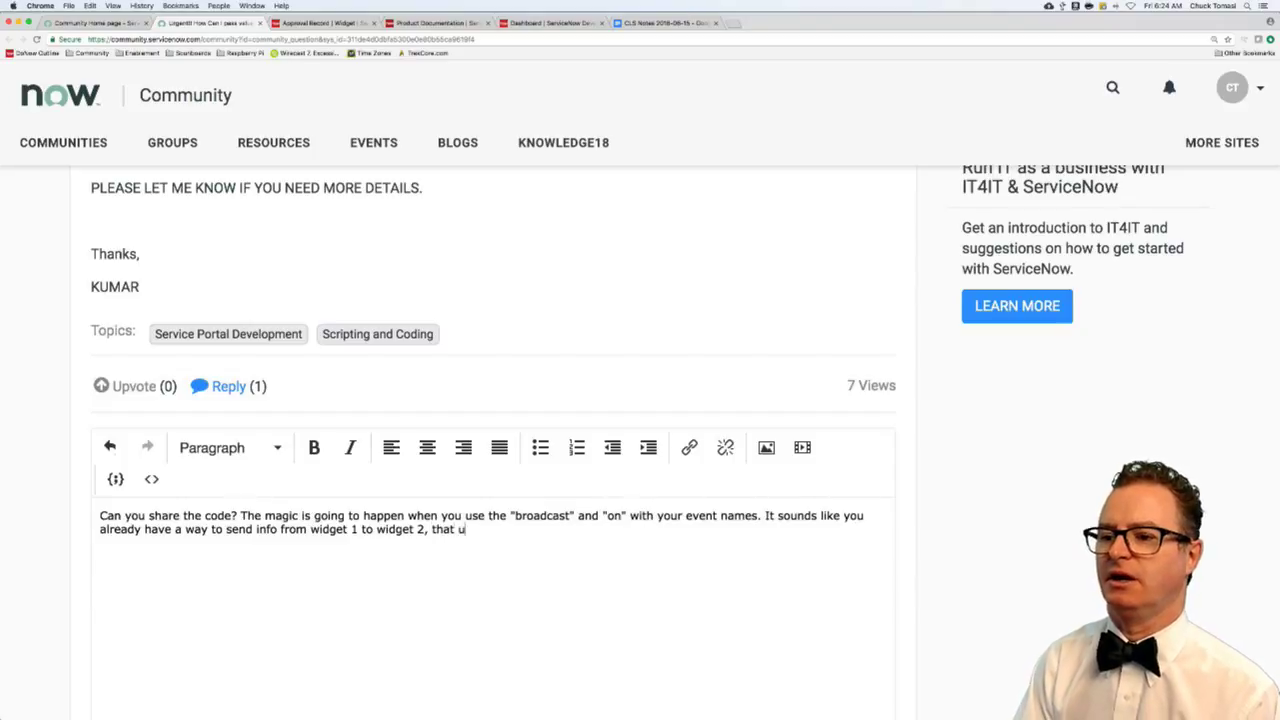
type("ses an event")
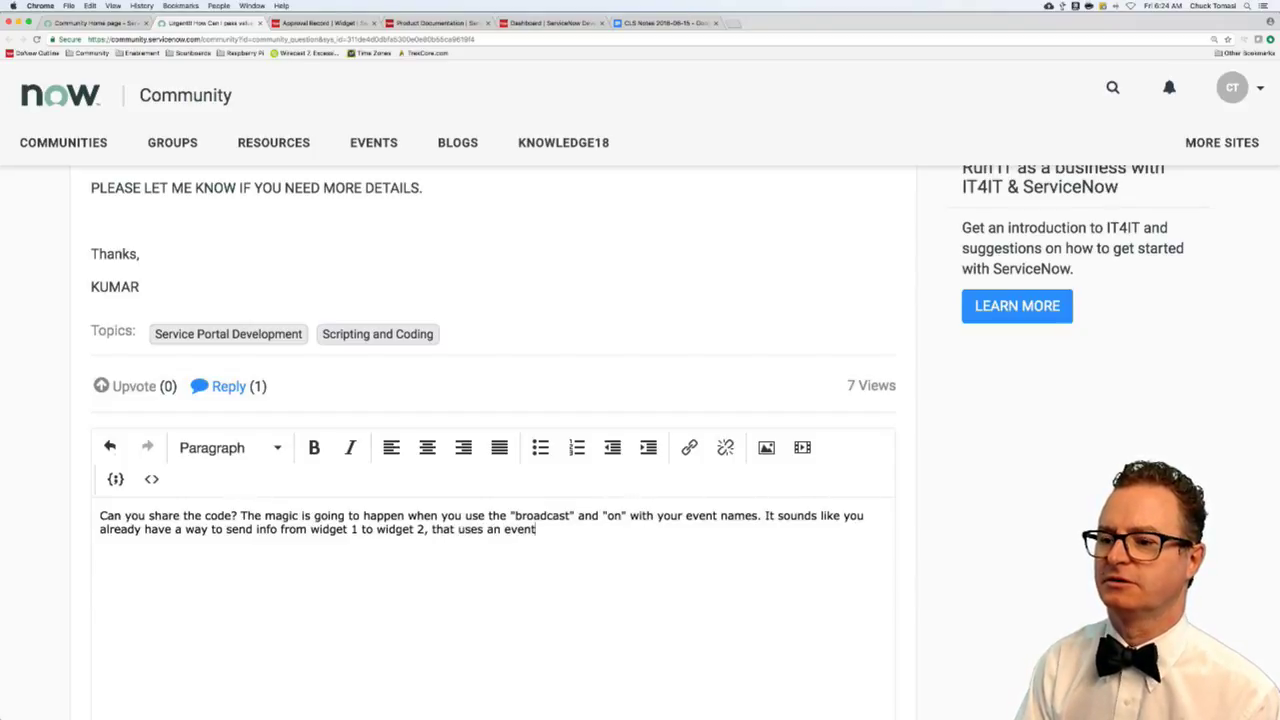
type(" name of ")
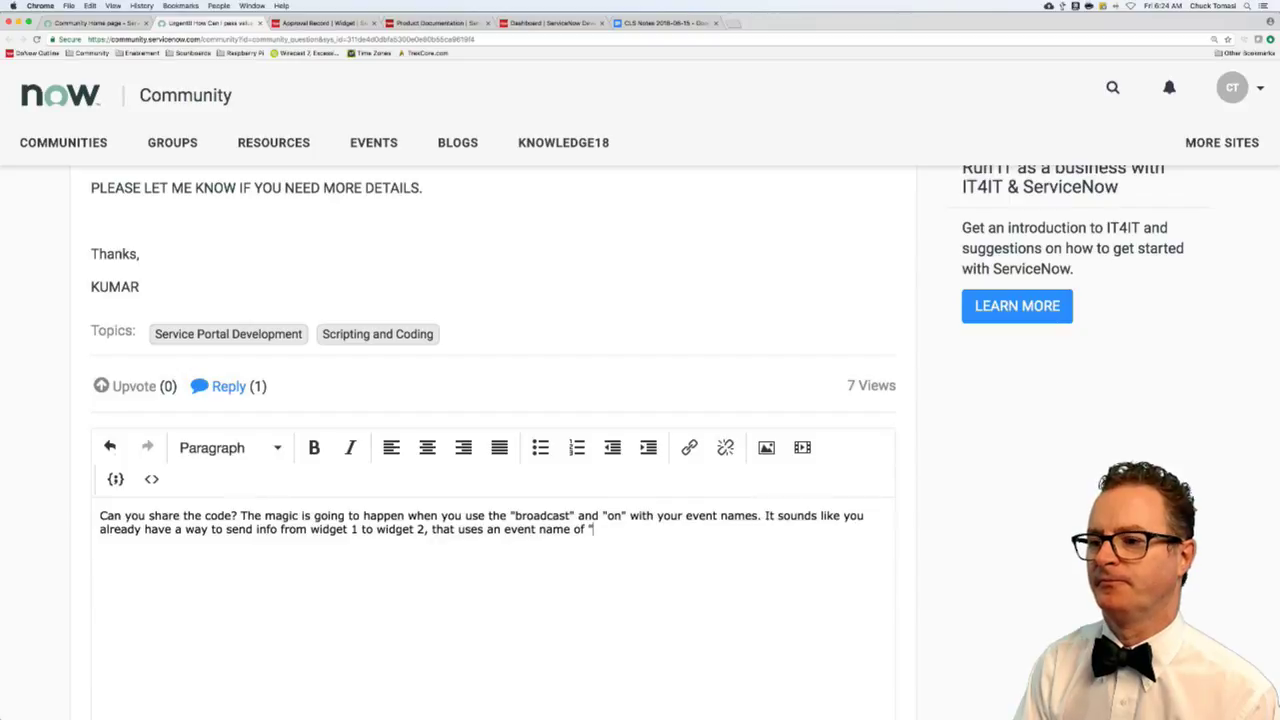
type("\"on")
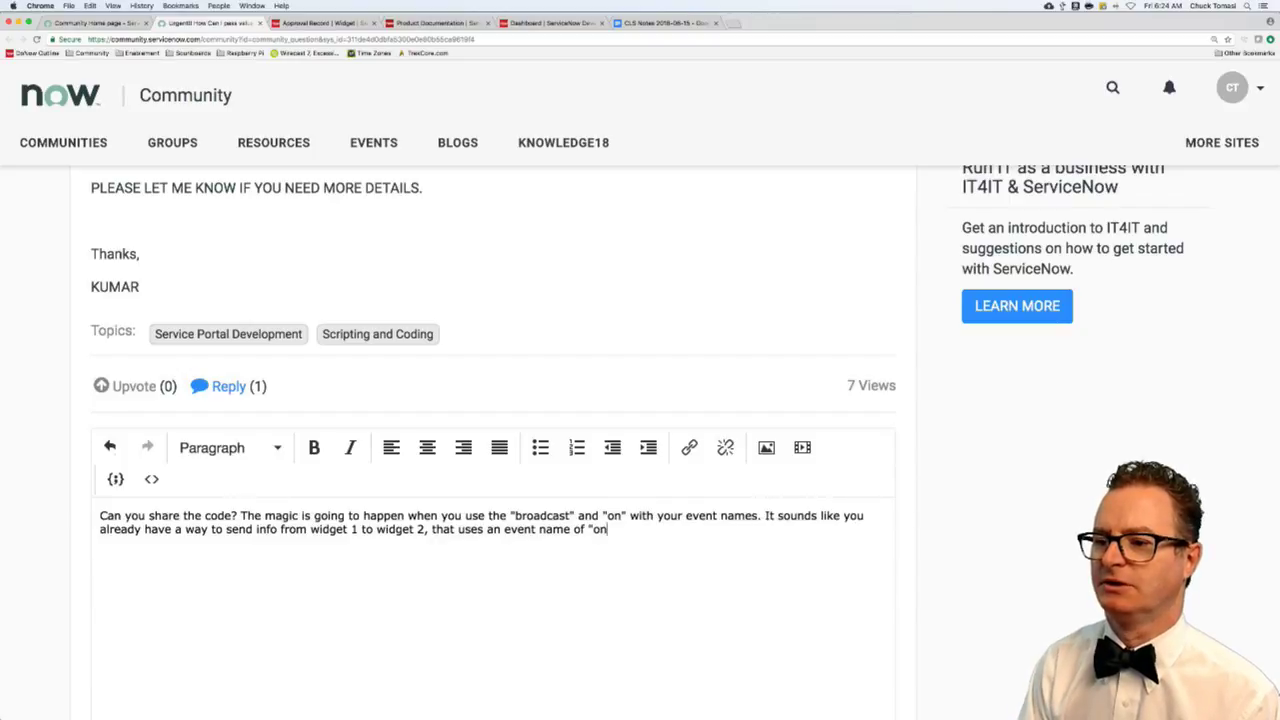
type("e_to_two")
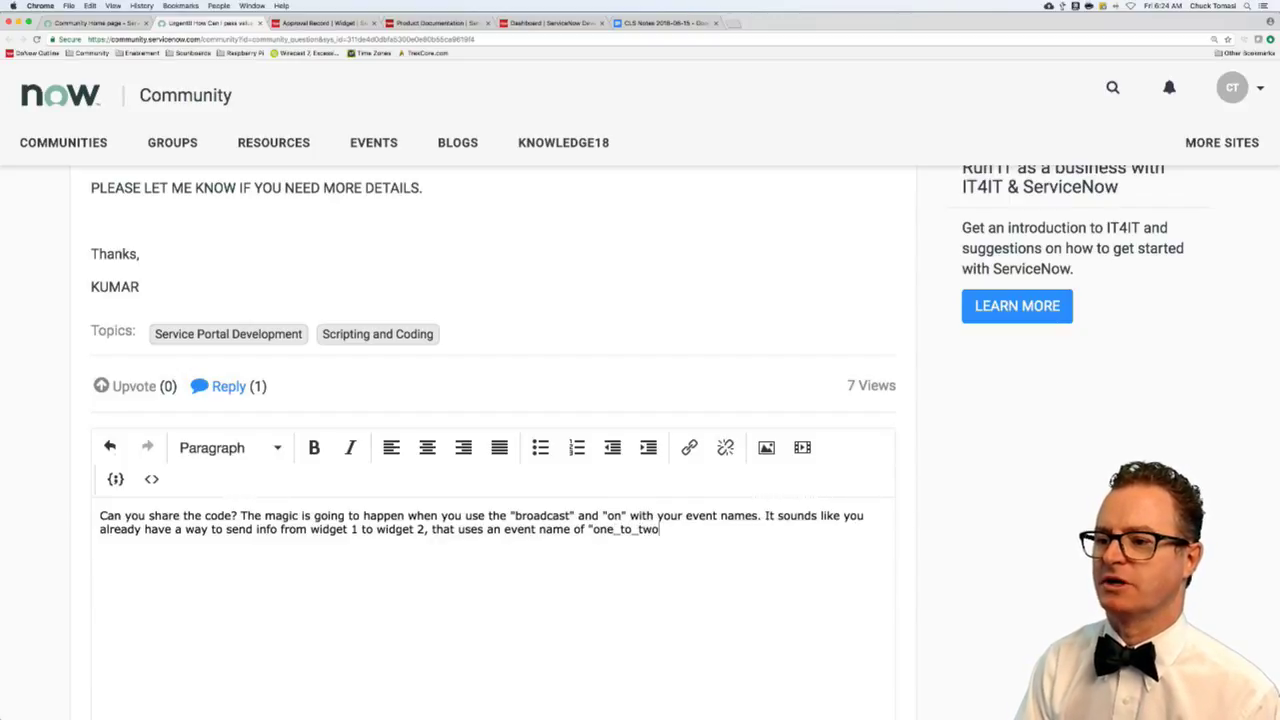
type("\", for example")
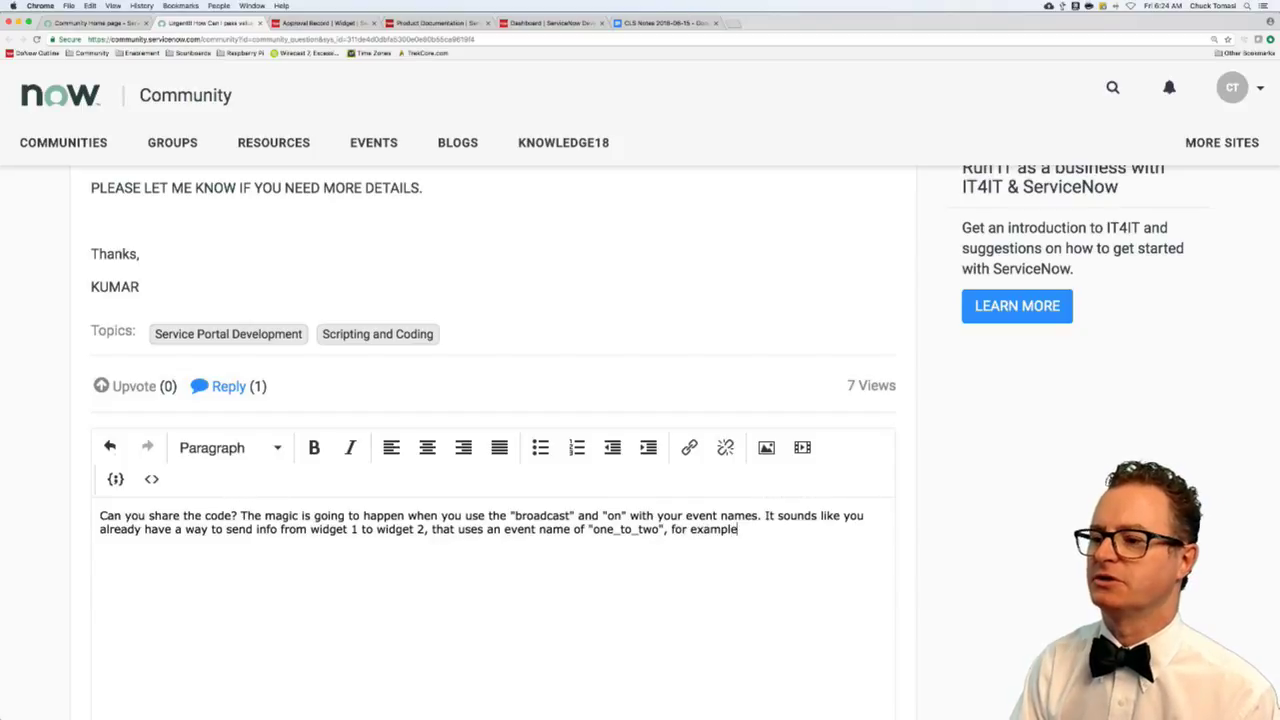
type(". Widget")
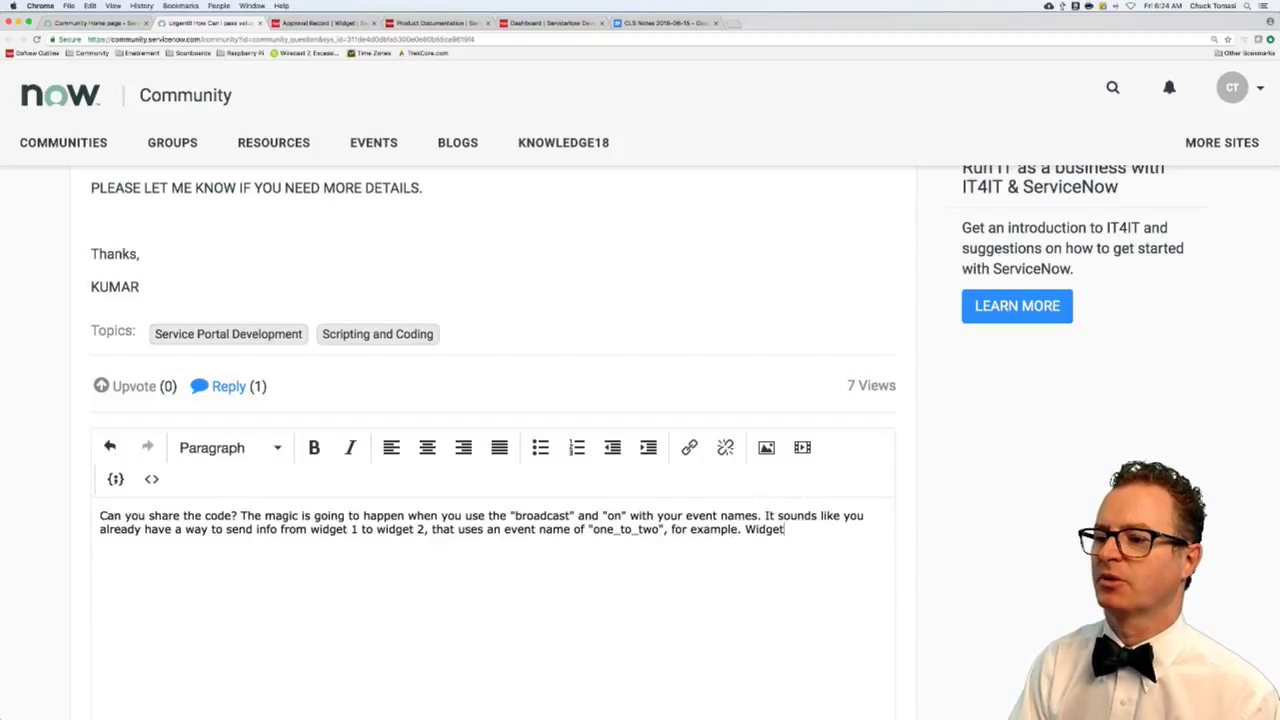
type(" 1 broads")
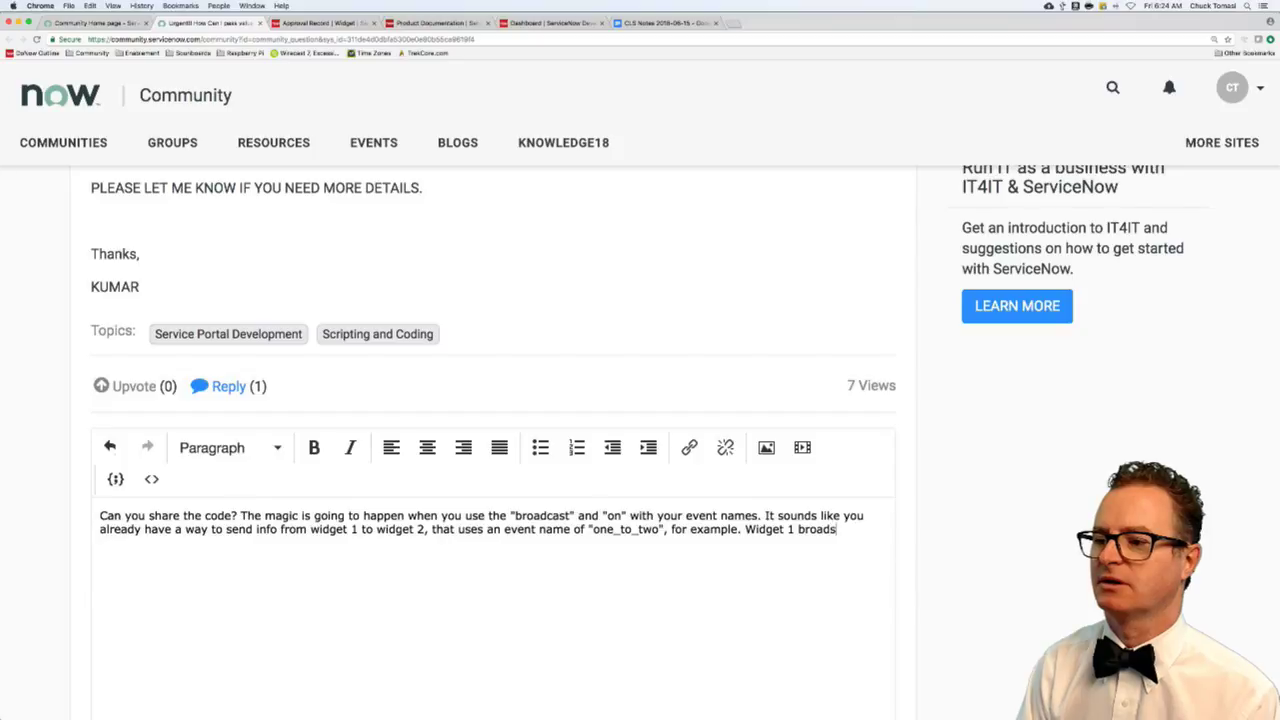
key("BackSpace")
type("casts an")
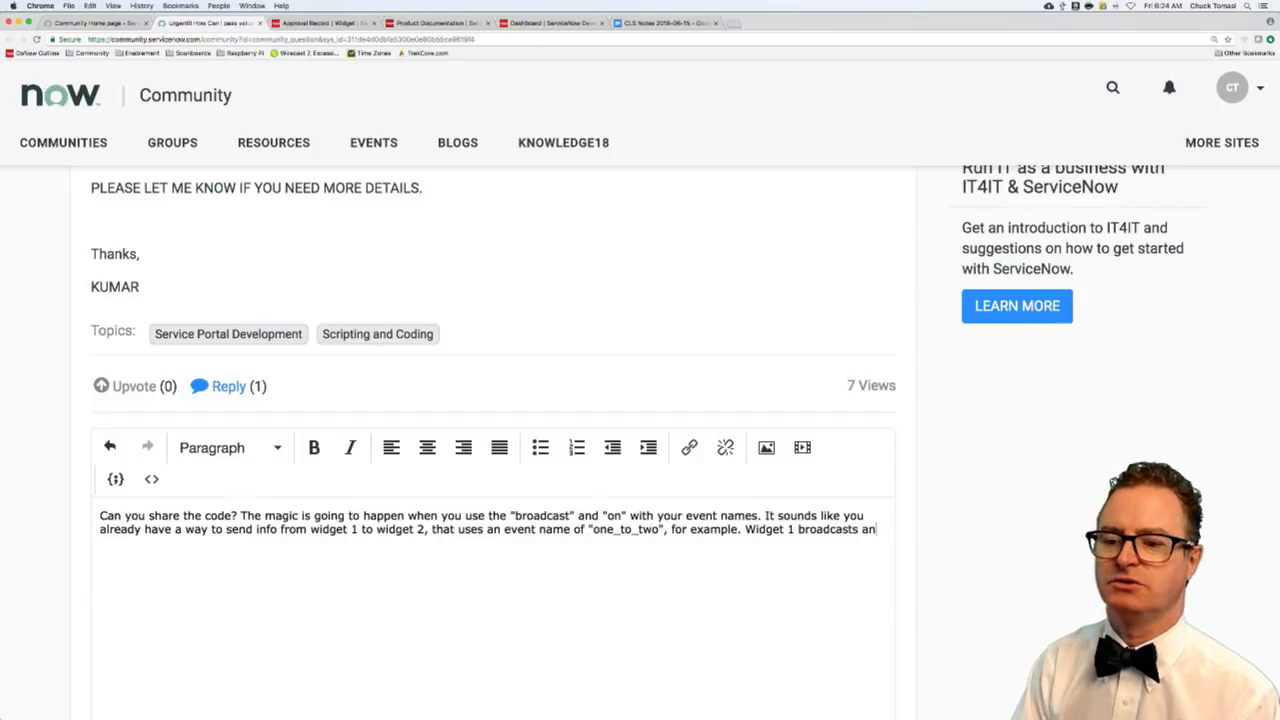
type("d widget 2 emits")
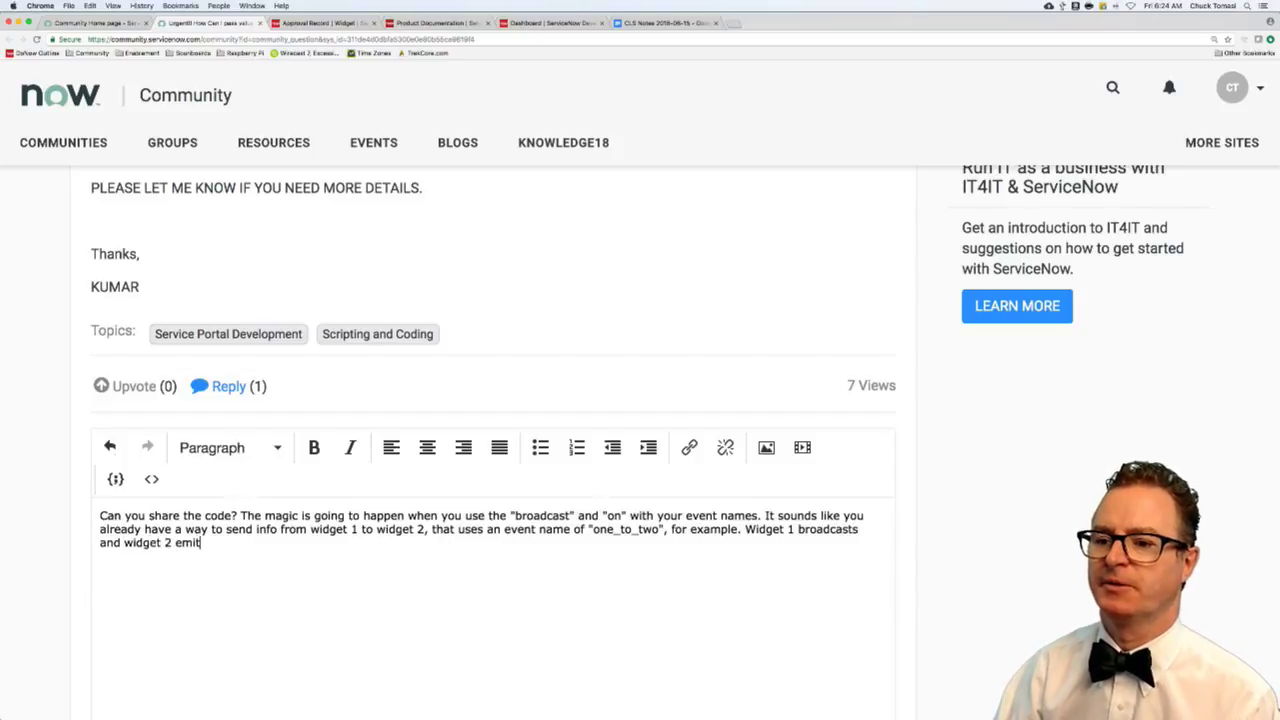
- Split the reply into two paragraphs and replace 'emits' with advice to add a reverse "two_to_one" event
left_click(240, 516)
key("BackSpace")
key("Return")
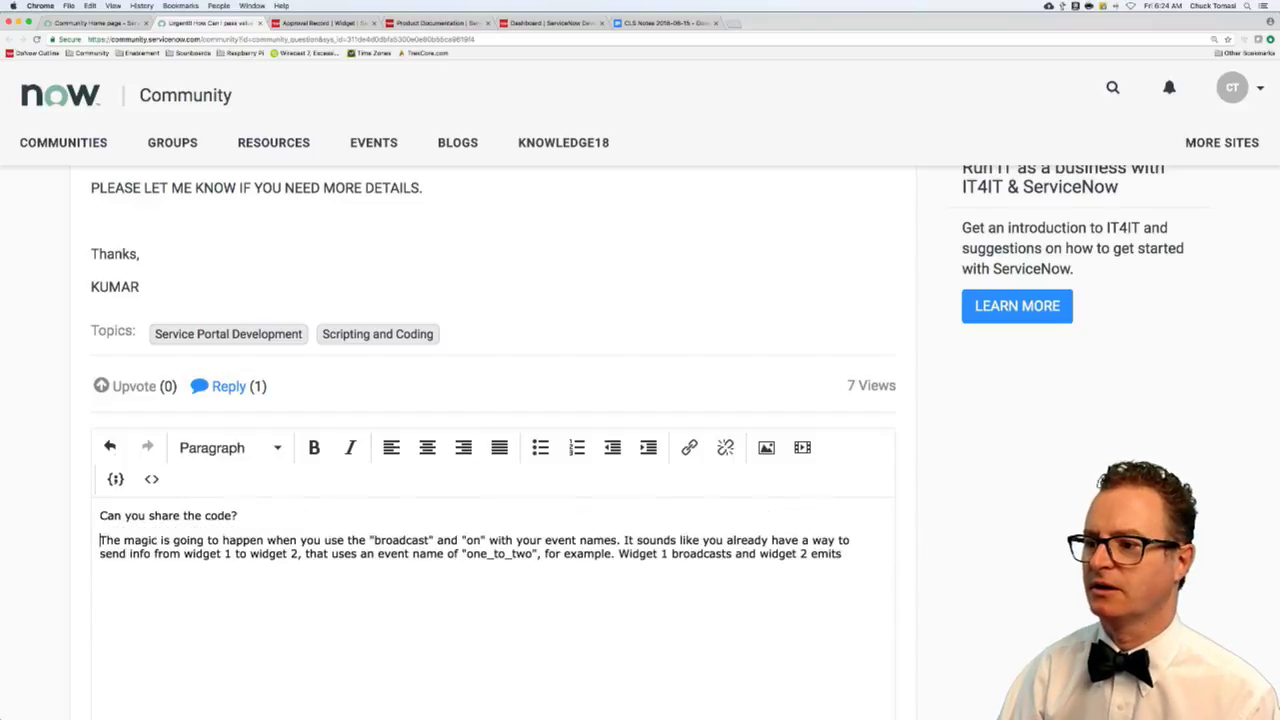
double_click(828, 554)
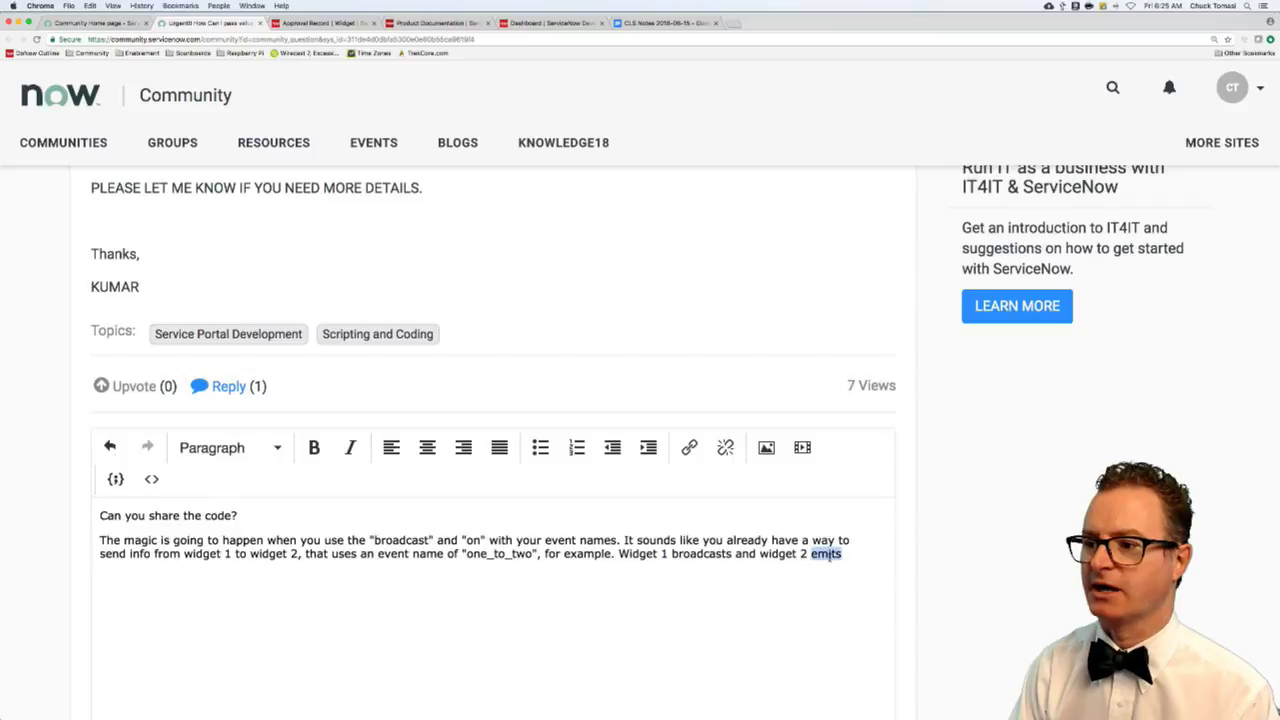
type("reacts. ")
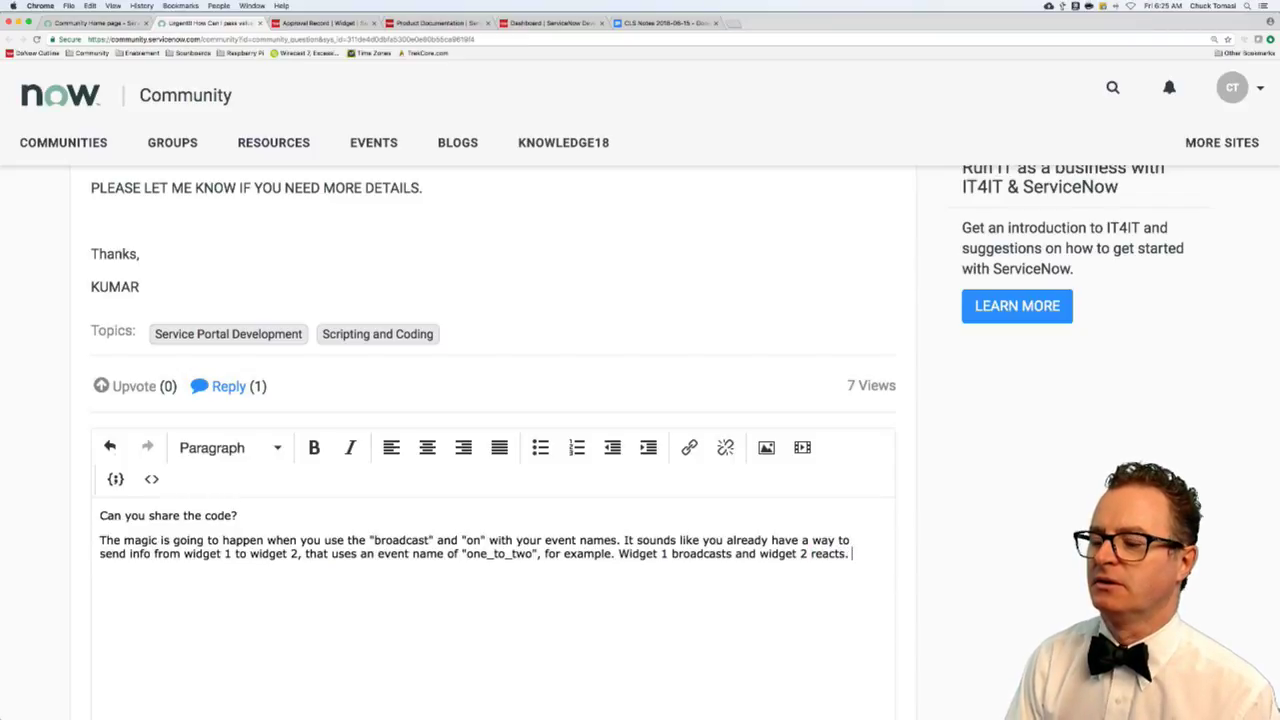
type("You")
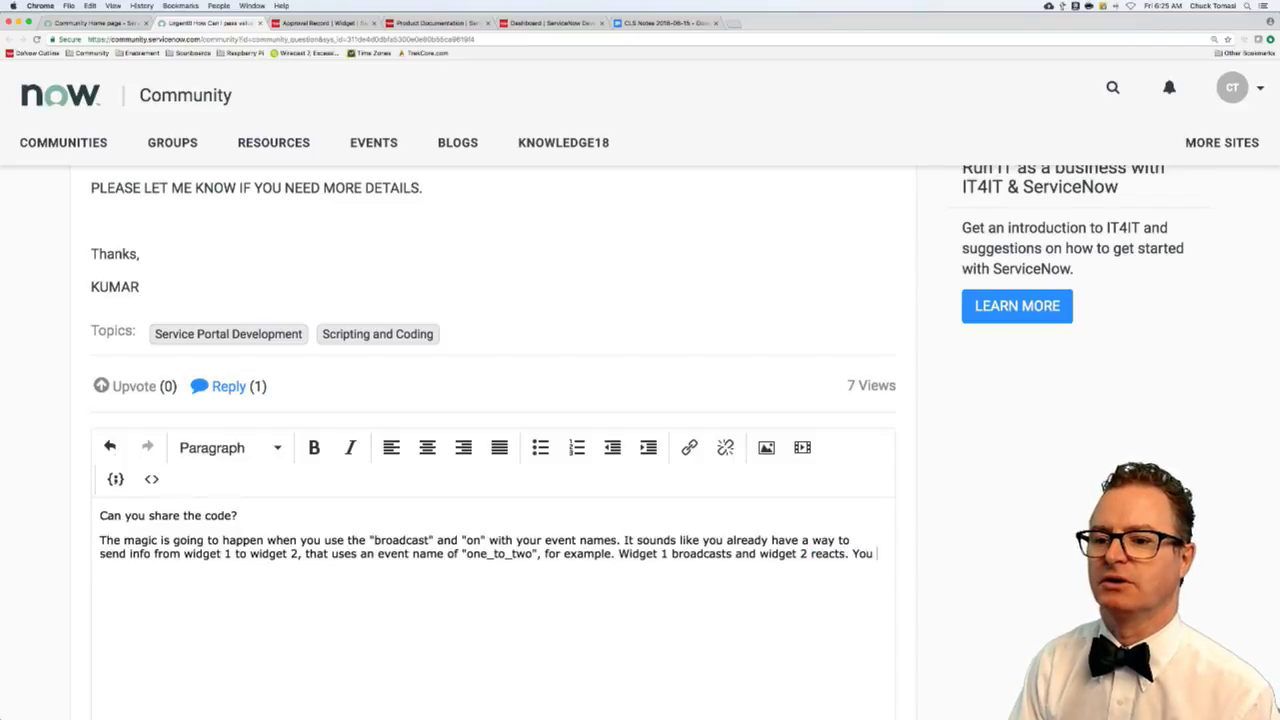
type(" need to do the rever")
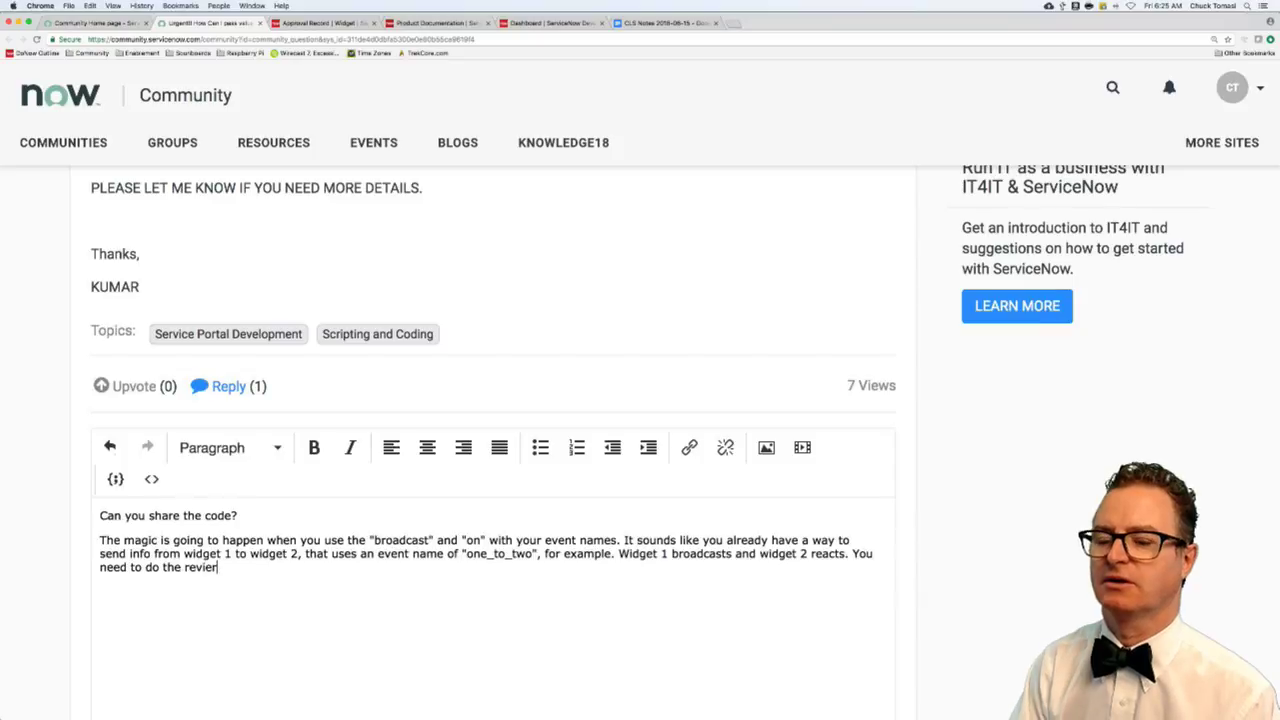
key("BackSpace")
key("BackSpace")
type("erse with answe")
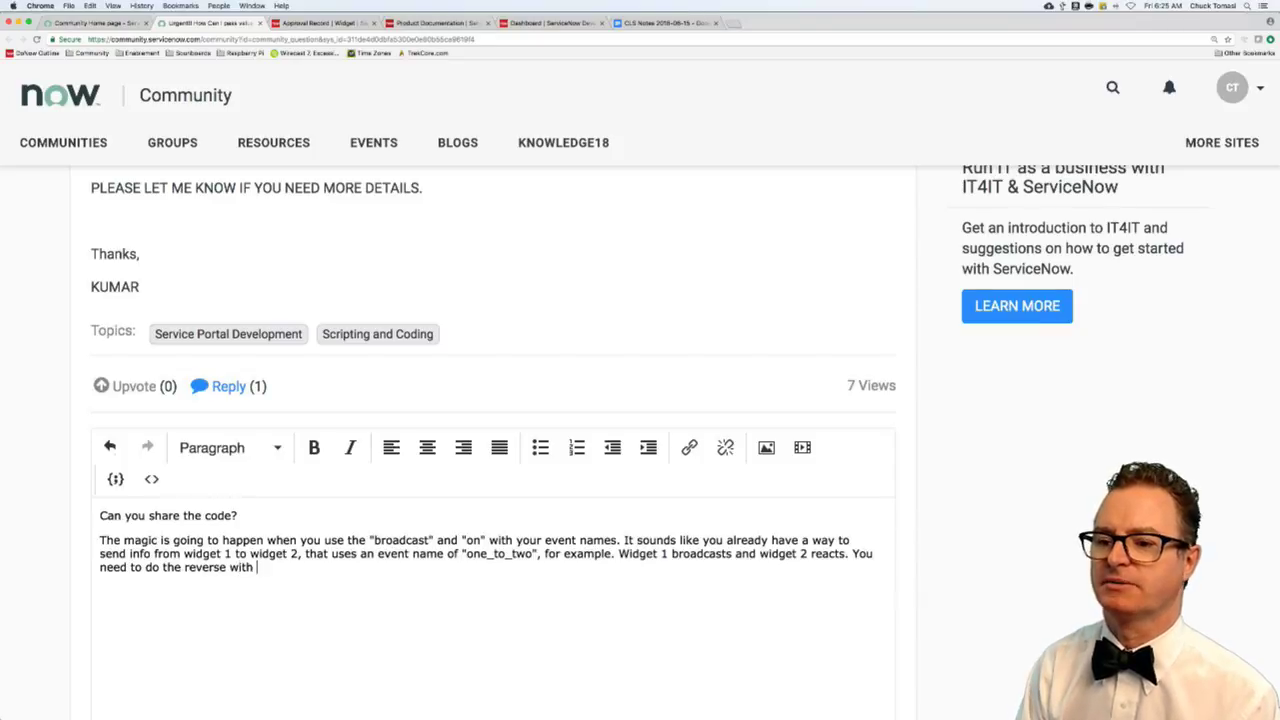
key("BackSpace")
key("BackSpace")
key("BackSpace")
key("BackSpace")
type("new ")
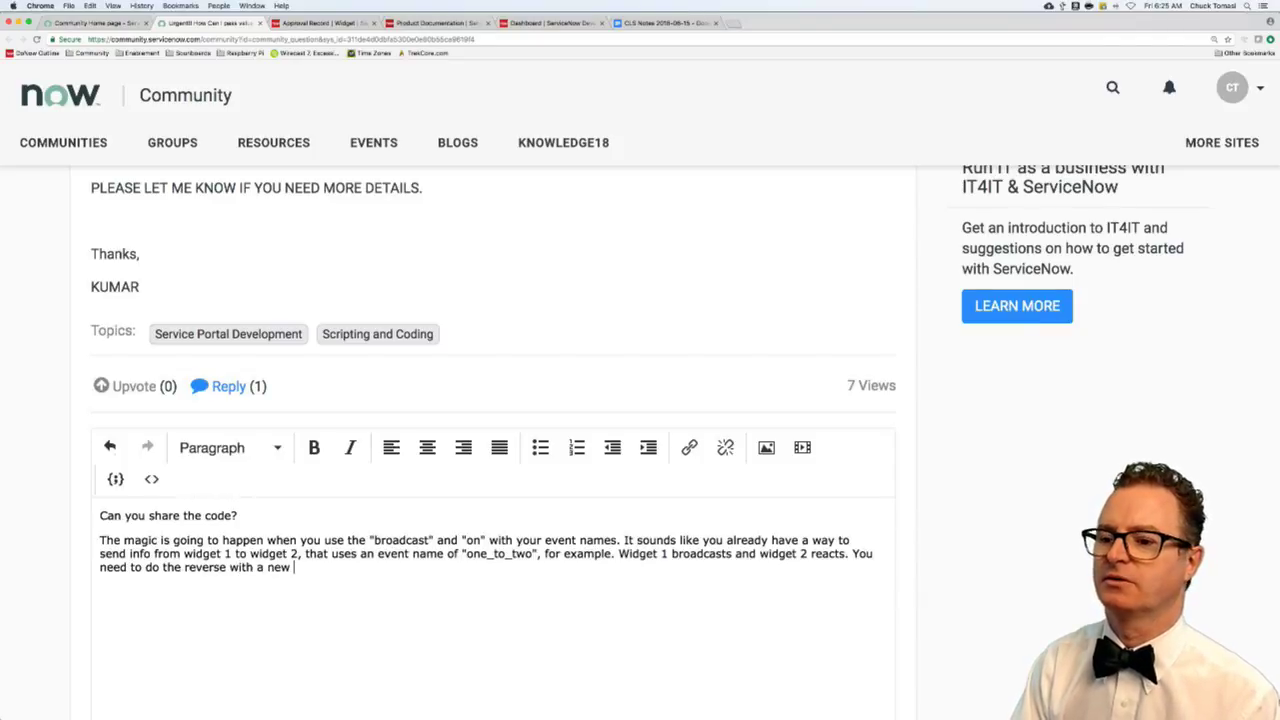
type("event \"two_")
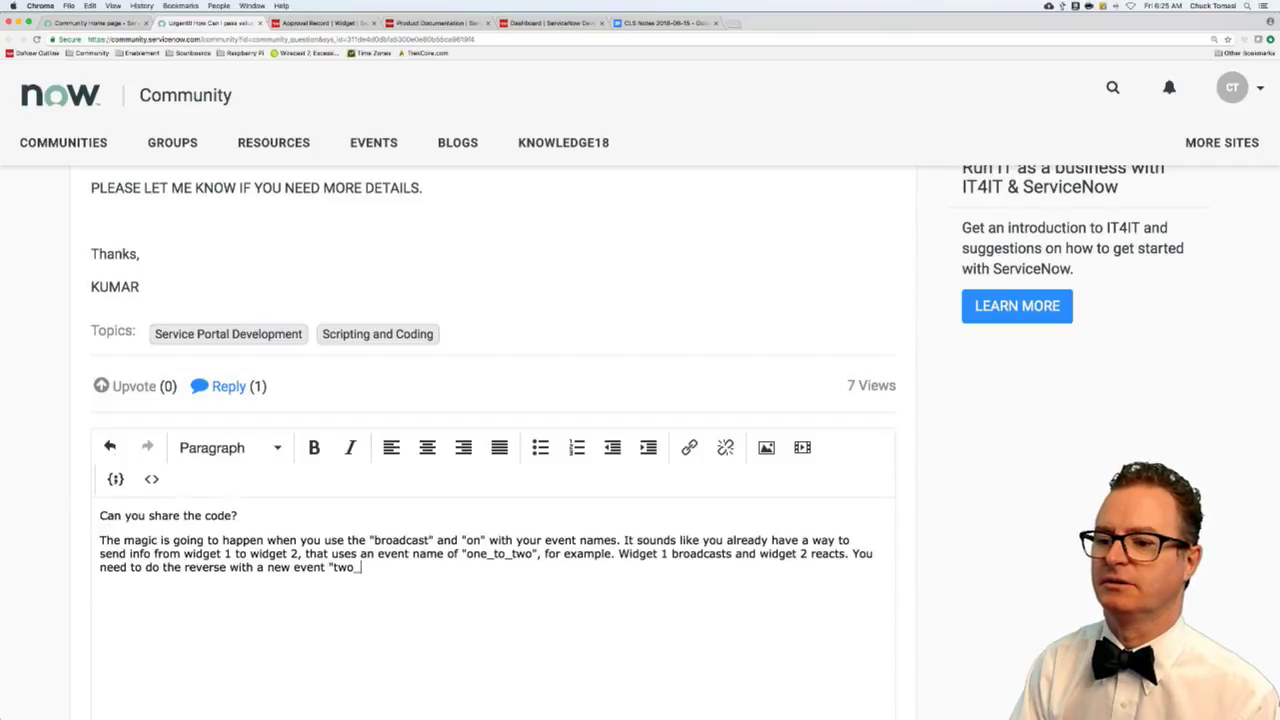
type("to_one\", for example.")
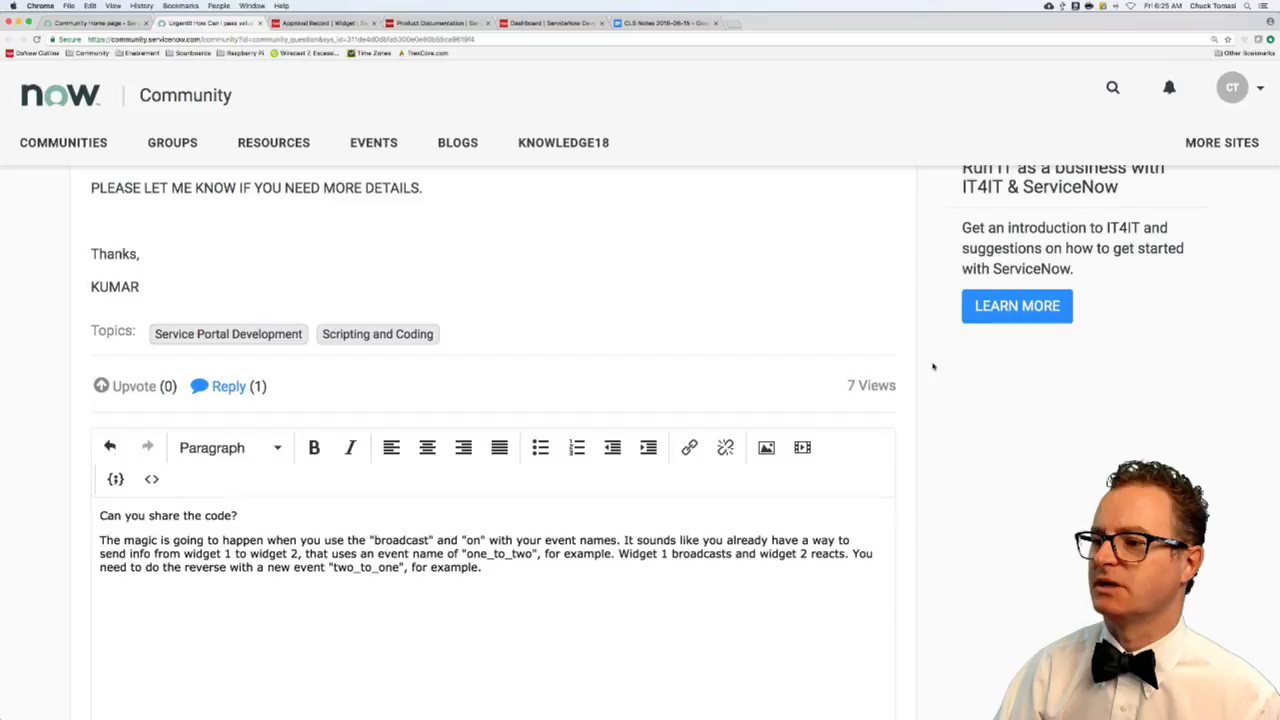
- Post the finished reply to the widget question
scroll(940, 400, "down", 5)
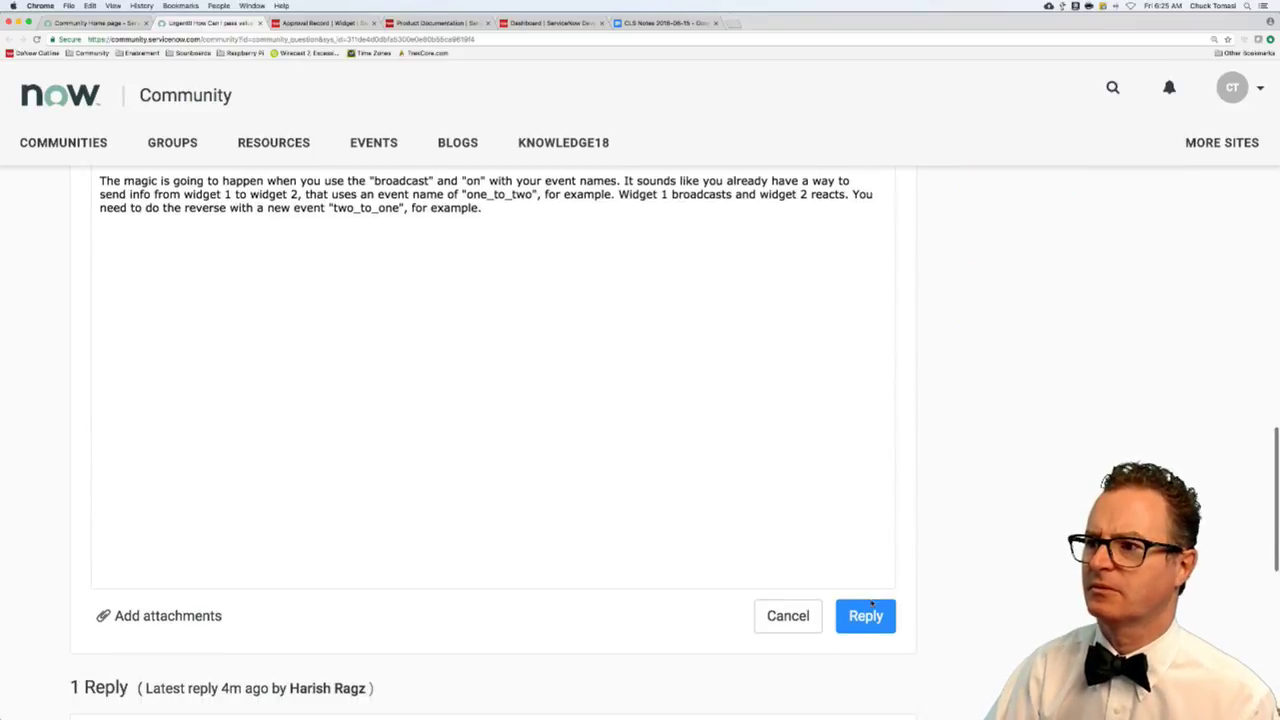
left_click(866, 615)
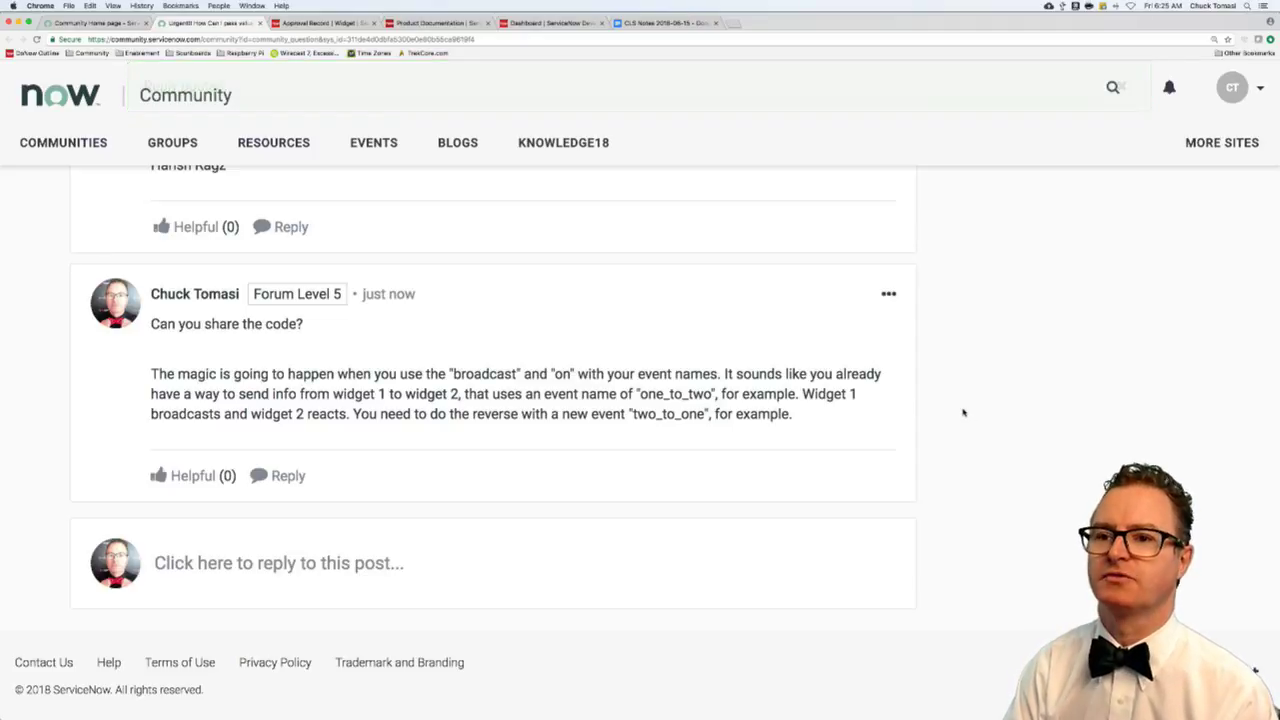
key("super+t")
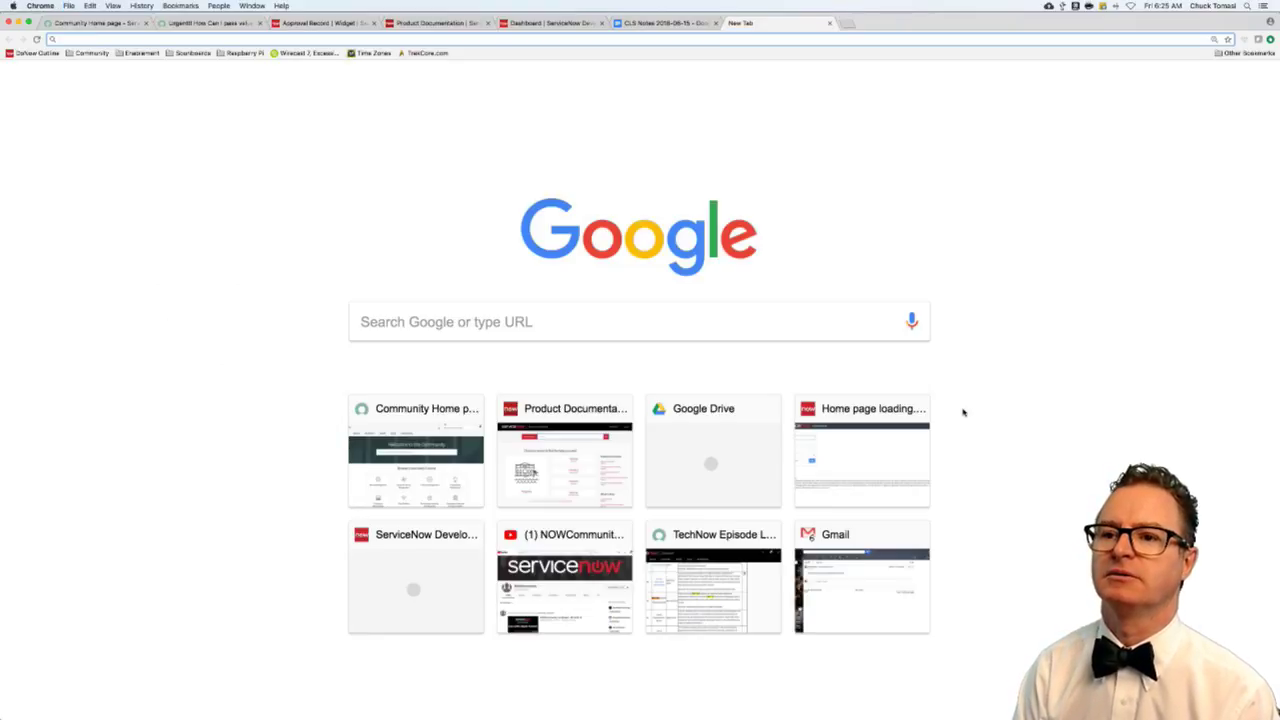
- Go to the demo instance, sign in with the administrator credentials, and open the OTD - Portal favorite
type("democt")
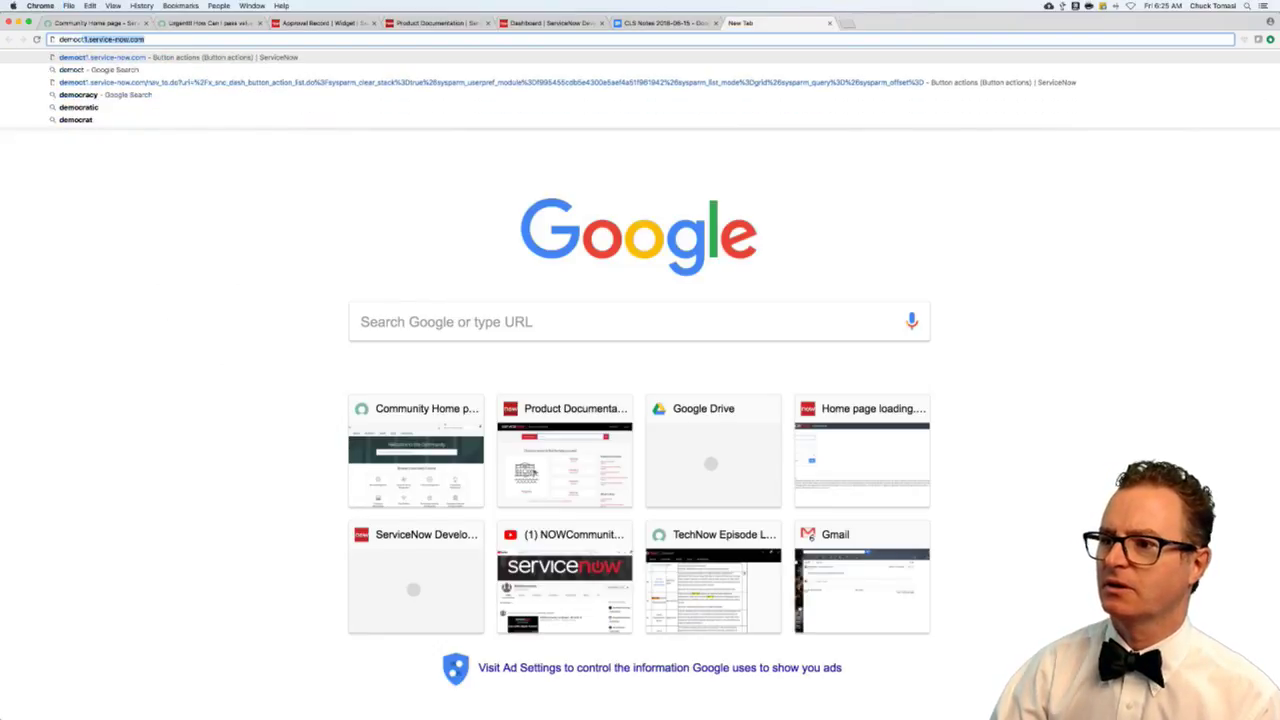
key("Return")
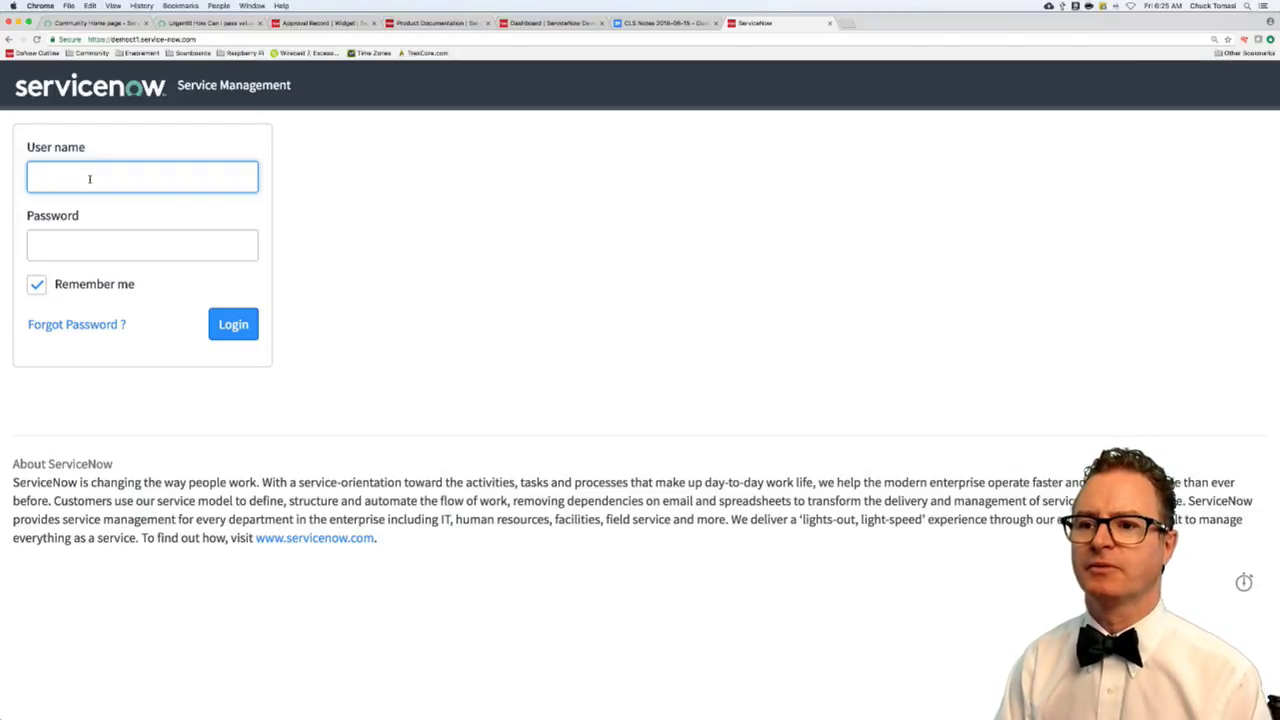
type("admin")
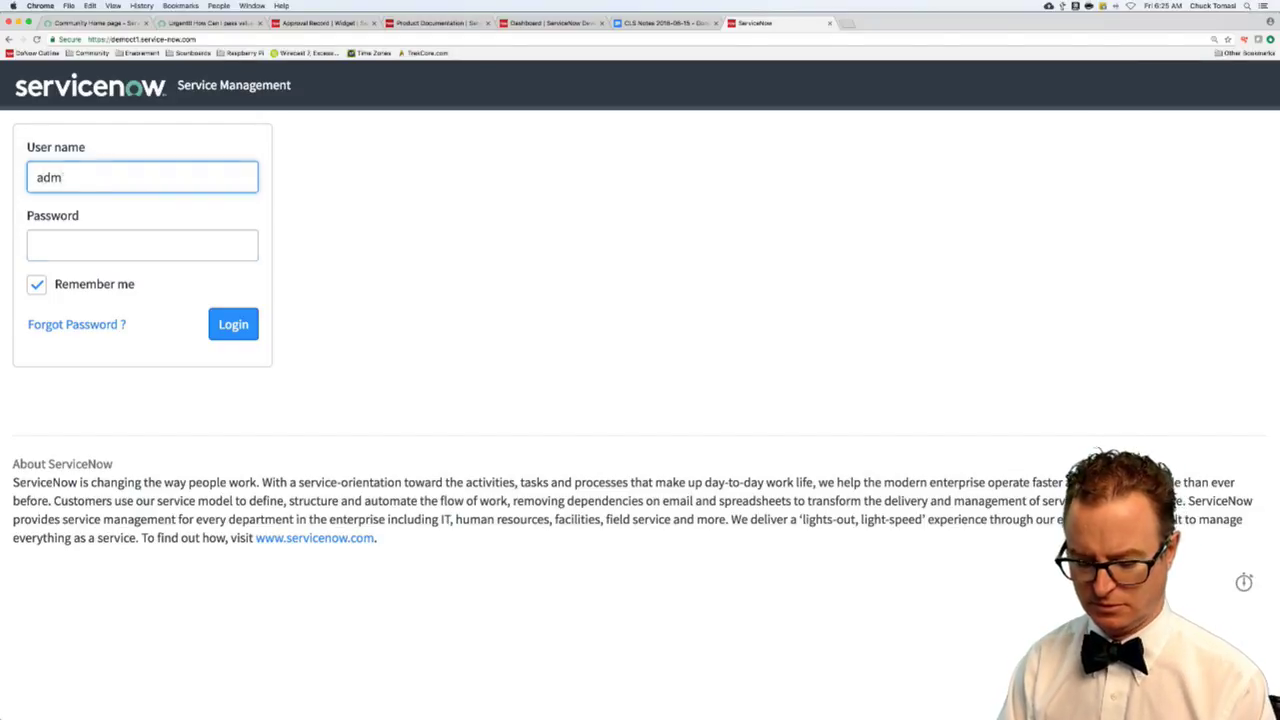
key("Tab")
type("adm")
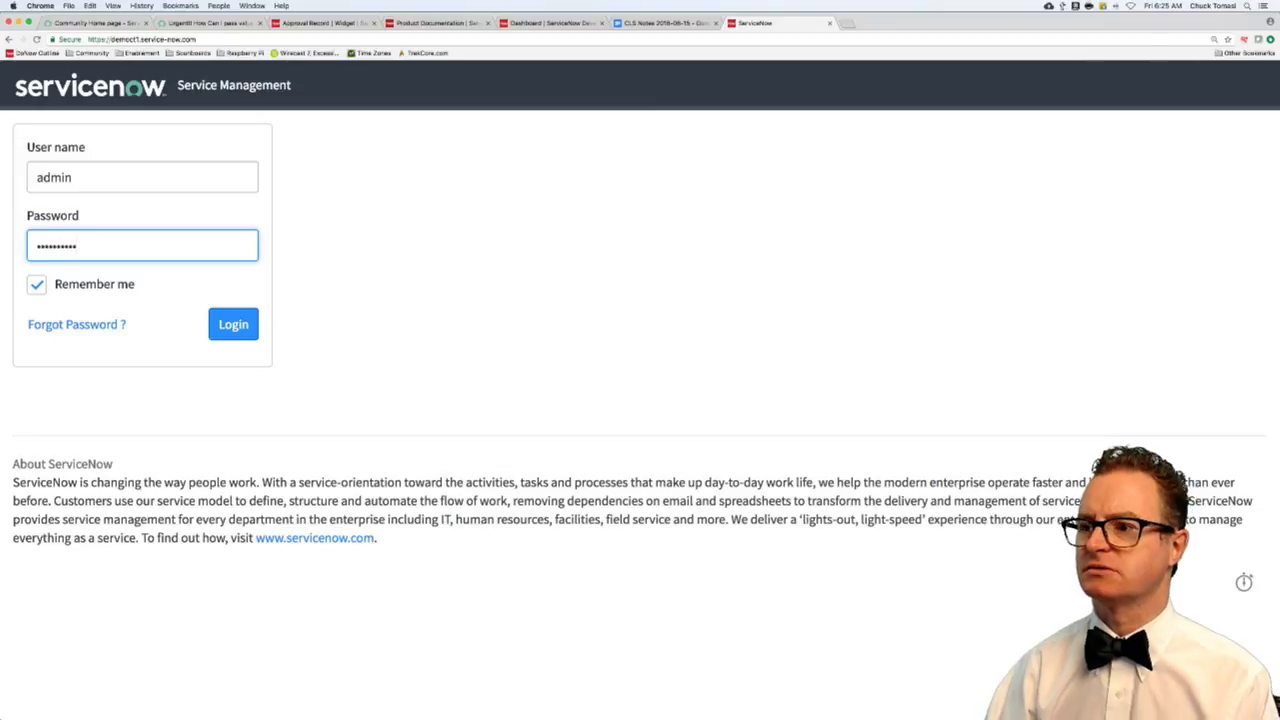
key("Return")
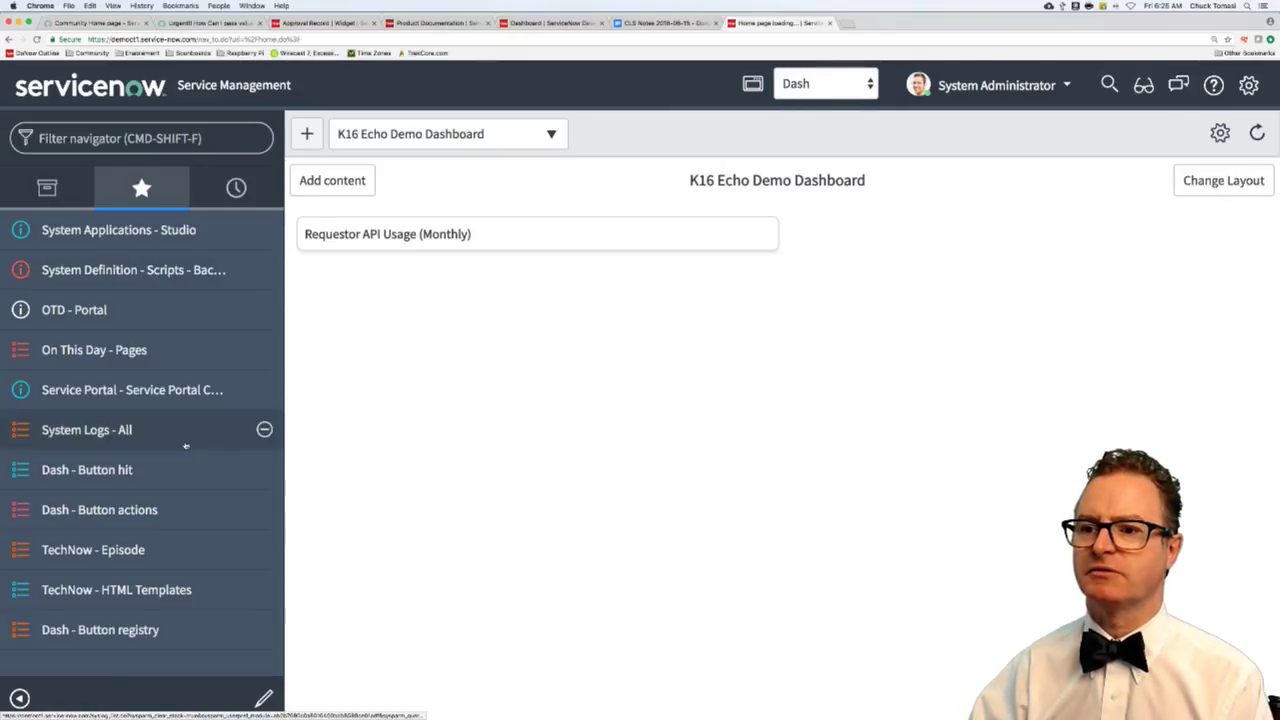
left_click(90, 310)
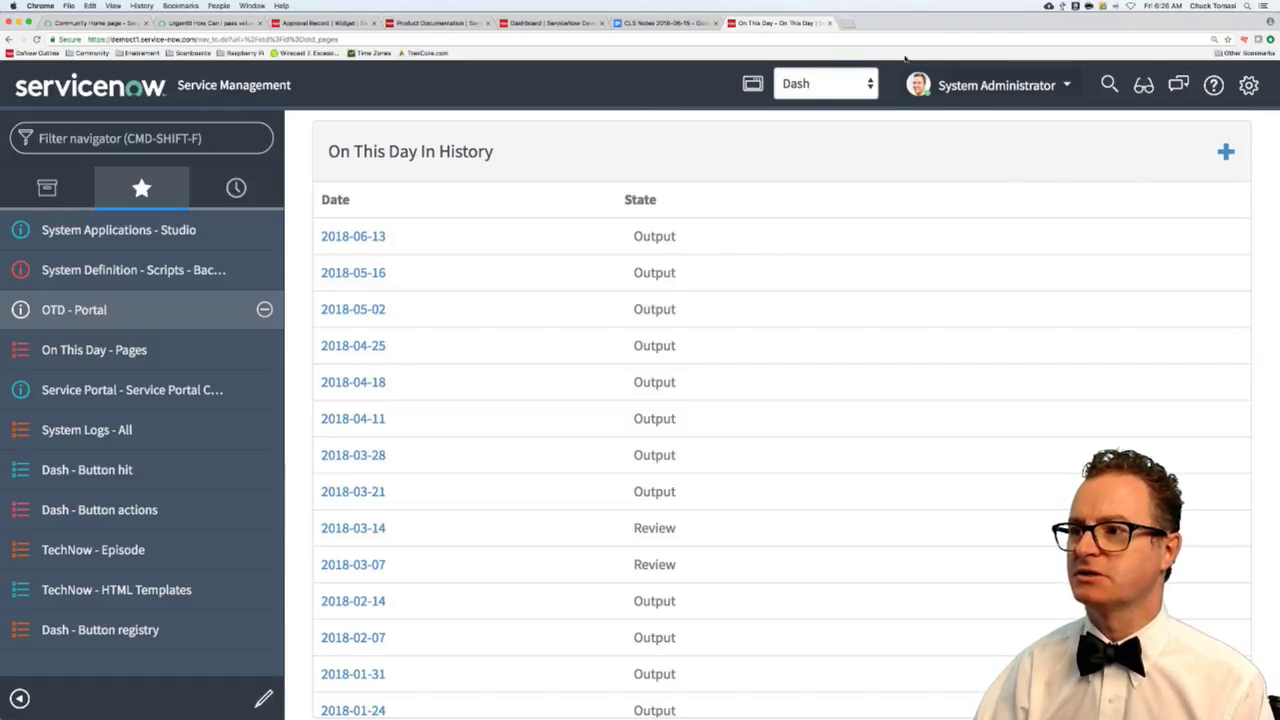
- Move the On This Day page into its own wider, zoomed-in window with the navigator collapsed, then start a new page
left_click_drag(798, 24, 523, 203)
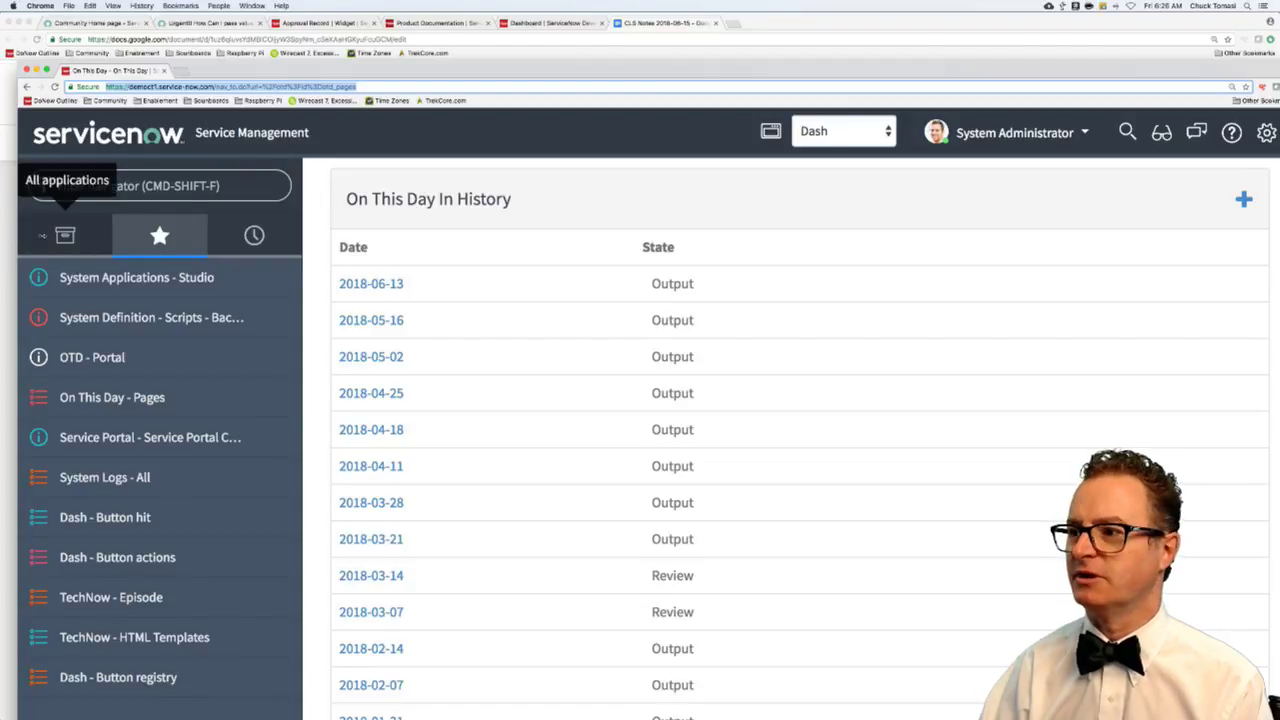
left_click_drag(42, 236, 524, 262)
left_click_drag(734, 67, 419, 30)
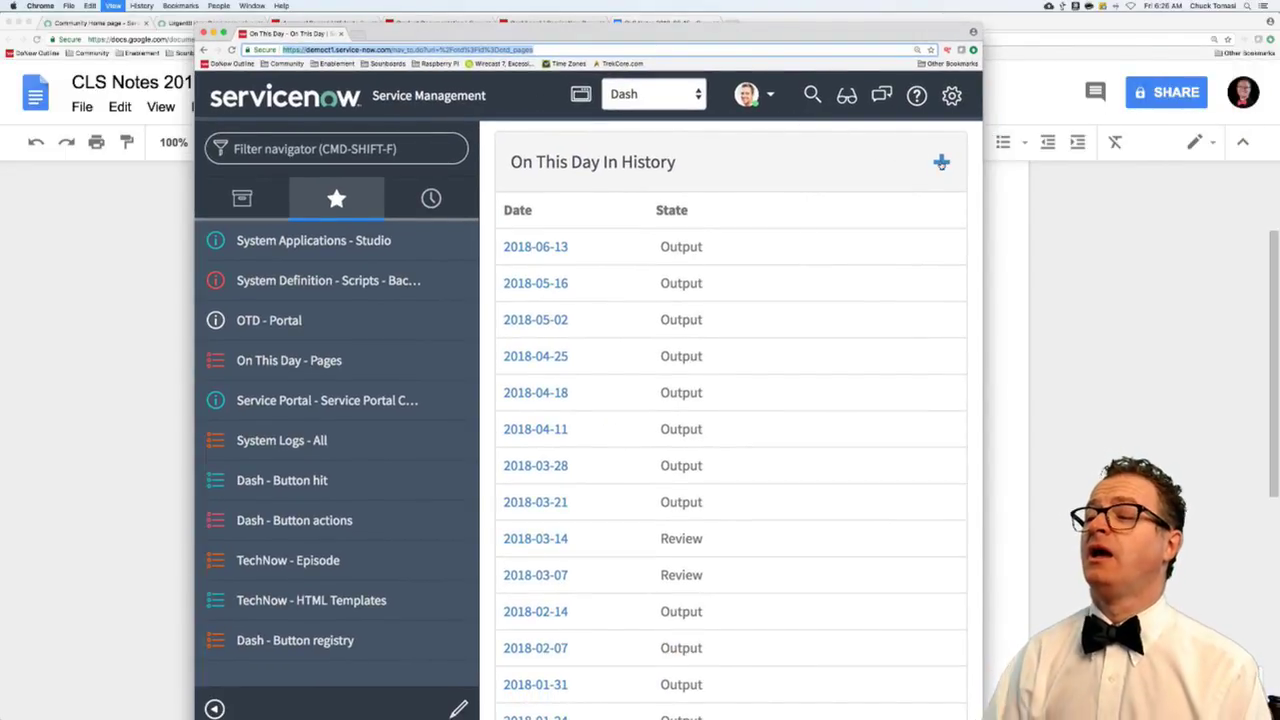
key("super+equal")
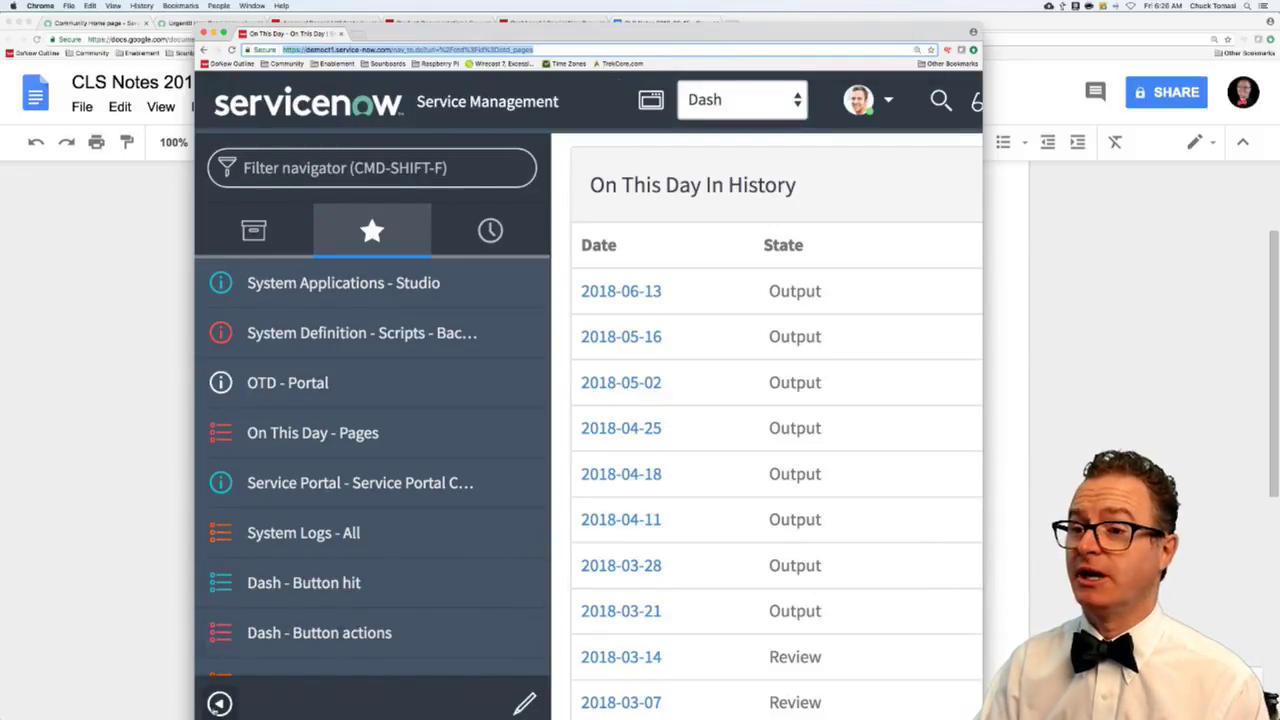
left_click(219, 703)
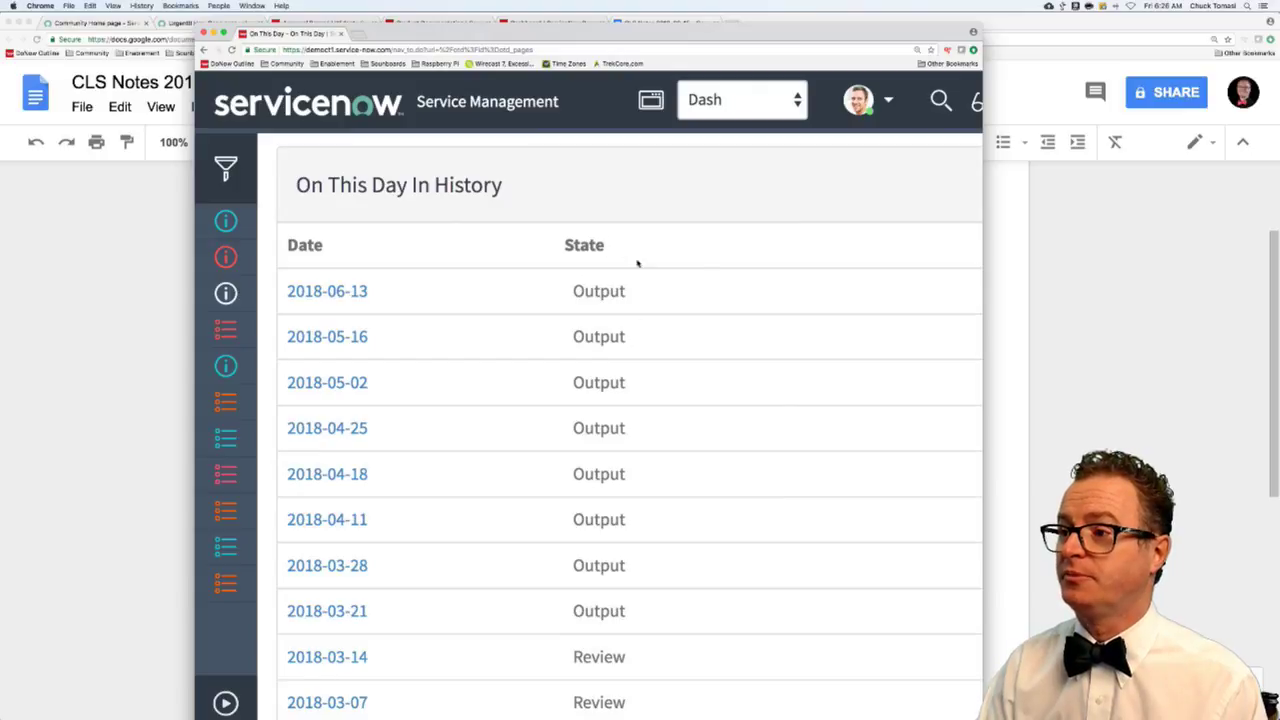
left_click_drag(982, 249, 1140, 250)
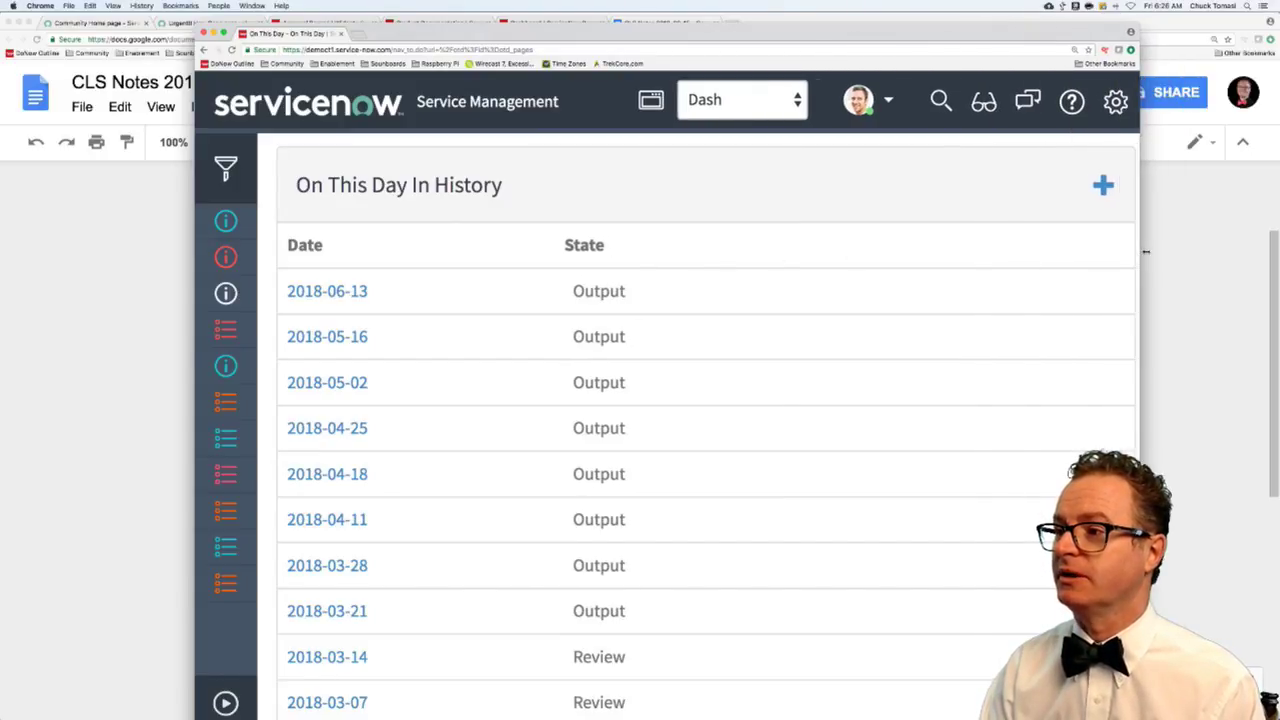
left_click(1103, 187)
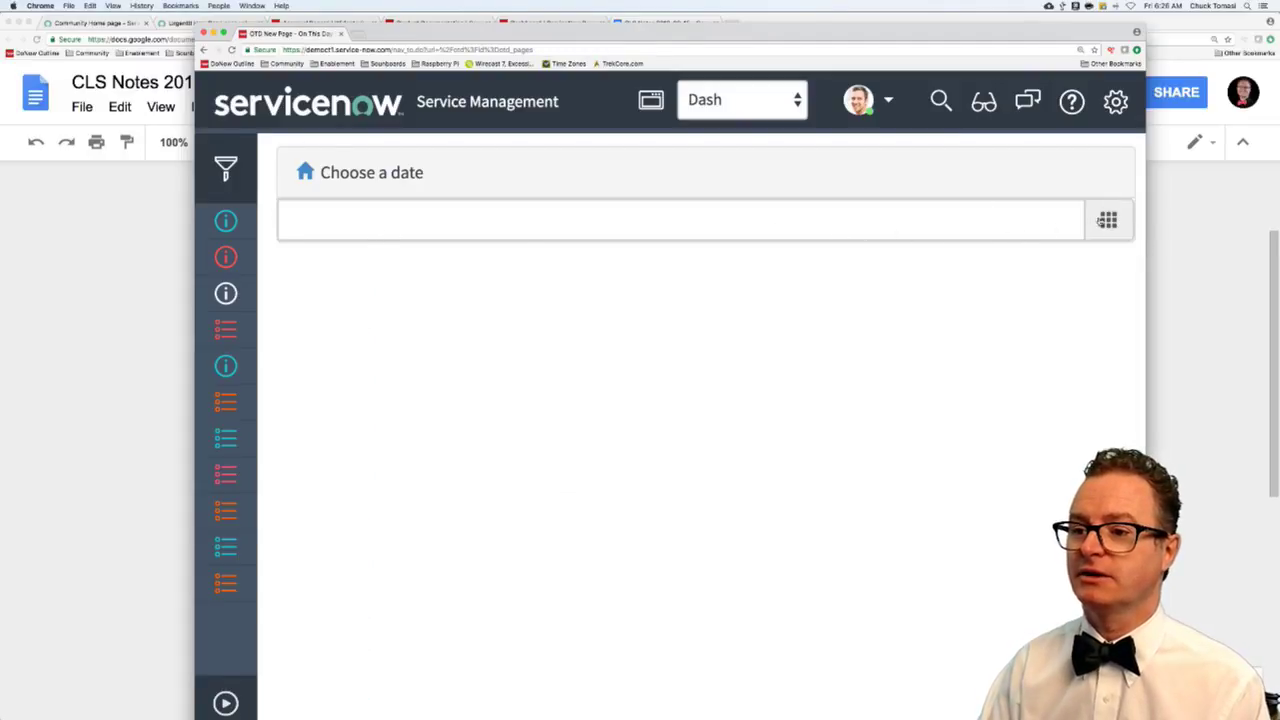
- Pick June 20, 2018 in the date picker and create the On This Day page for it
left_click(1100, 221)
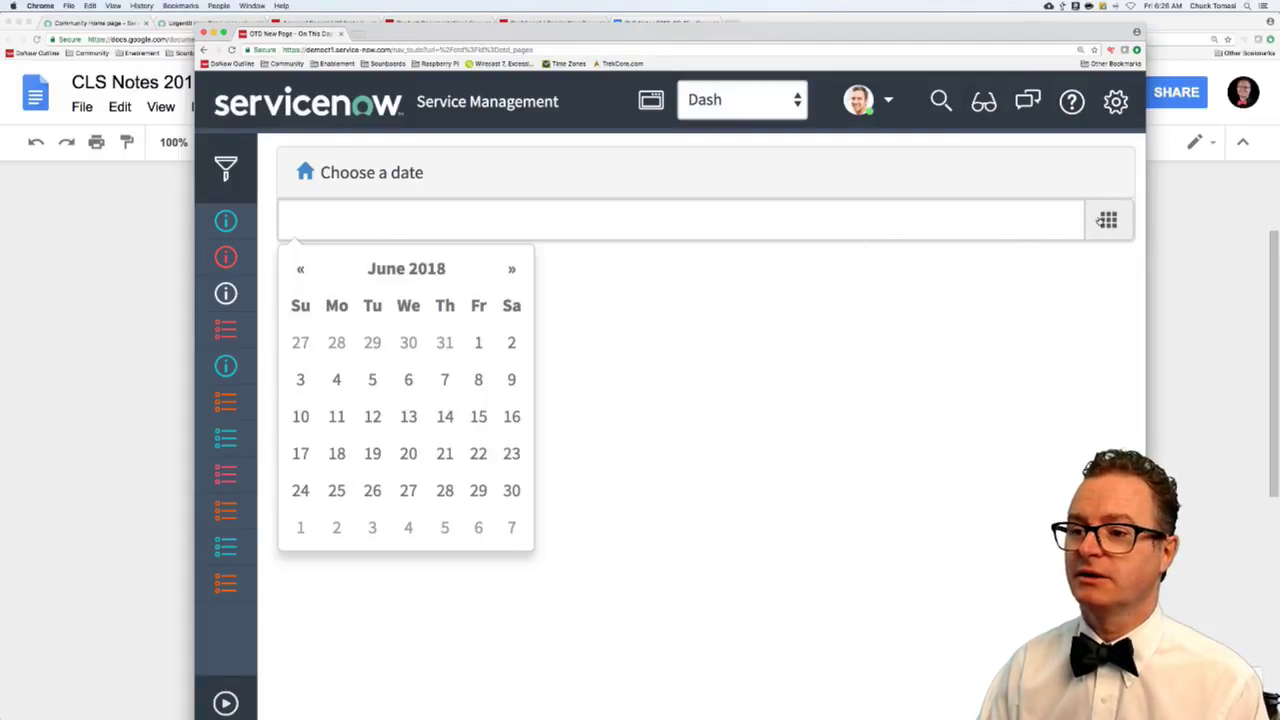
left_click(406, 452)
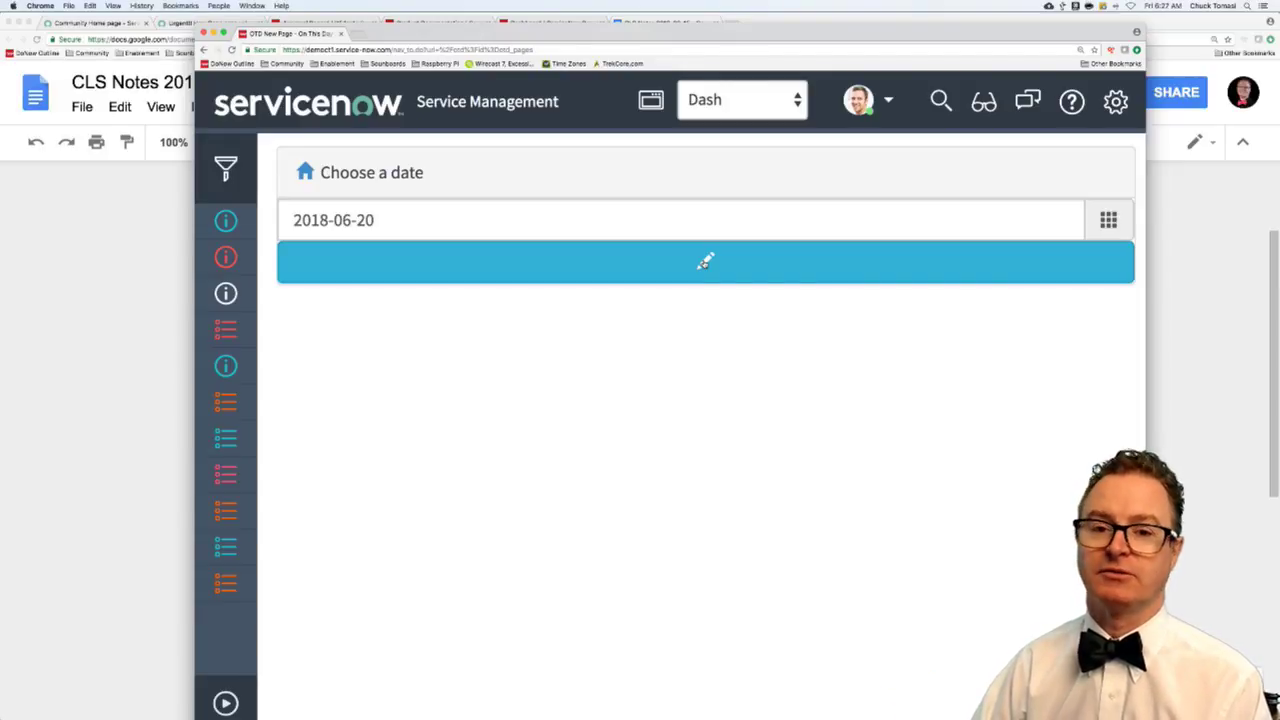
left_click(705, 261)
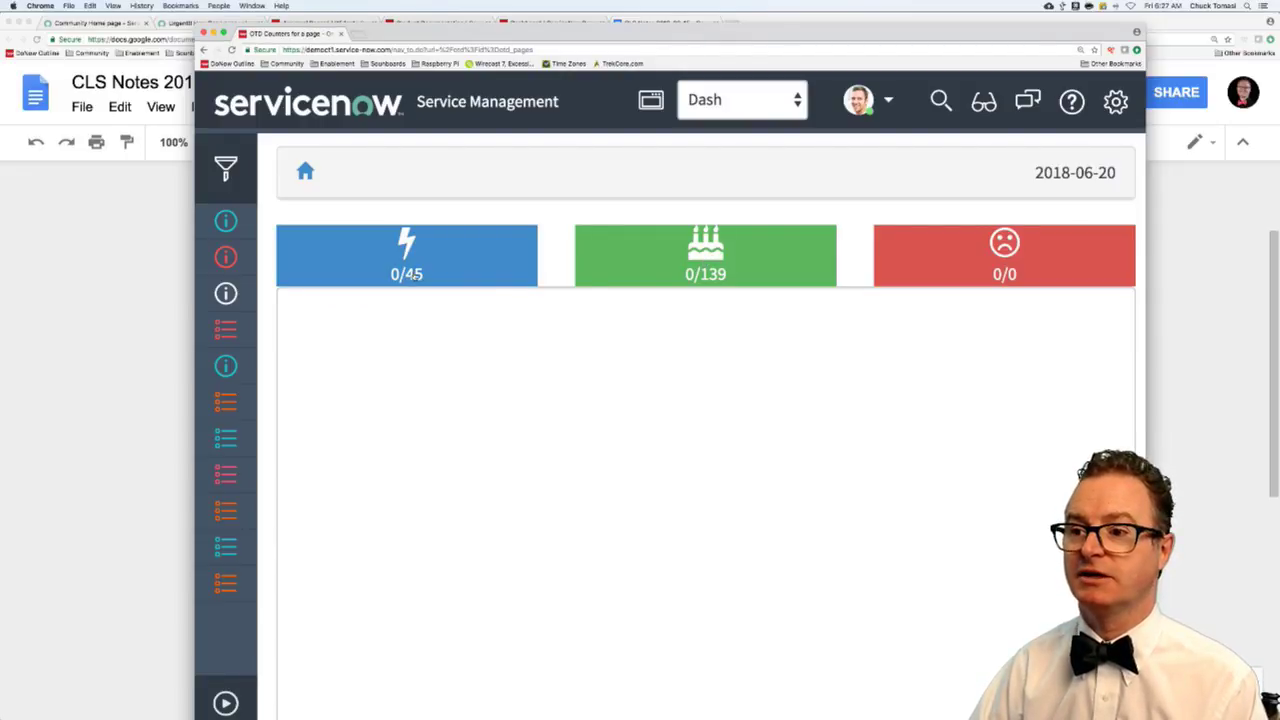
- Open the event list, scroll down and select the 1840 Samuel Morse telegraph event
left_click(415, 275)
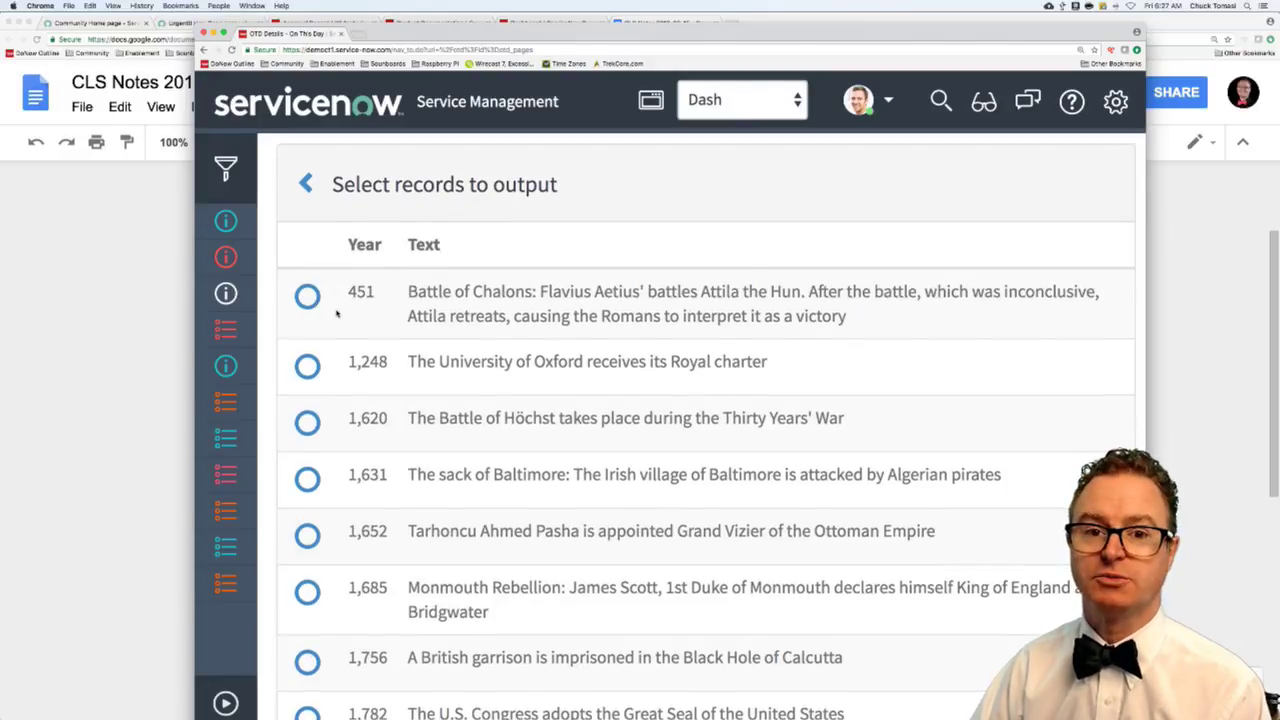
scroll(336, 314, "down", 1)
scroll(336, 314, "down", 1)
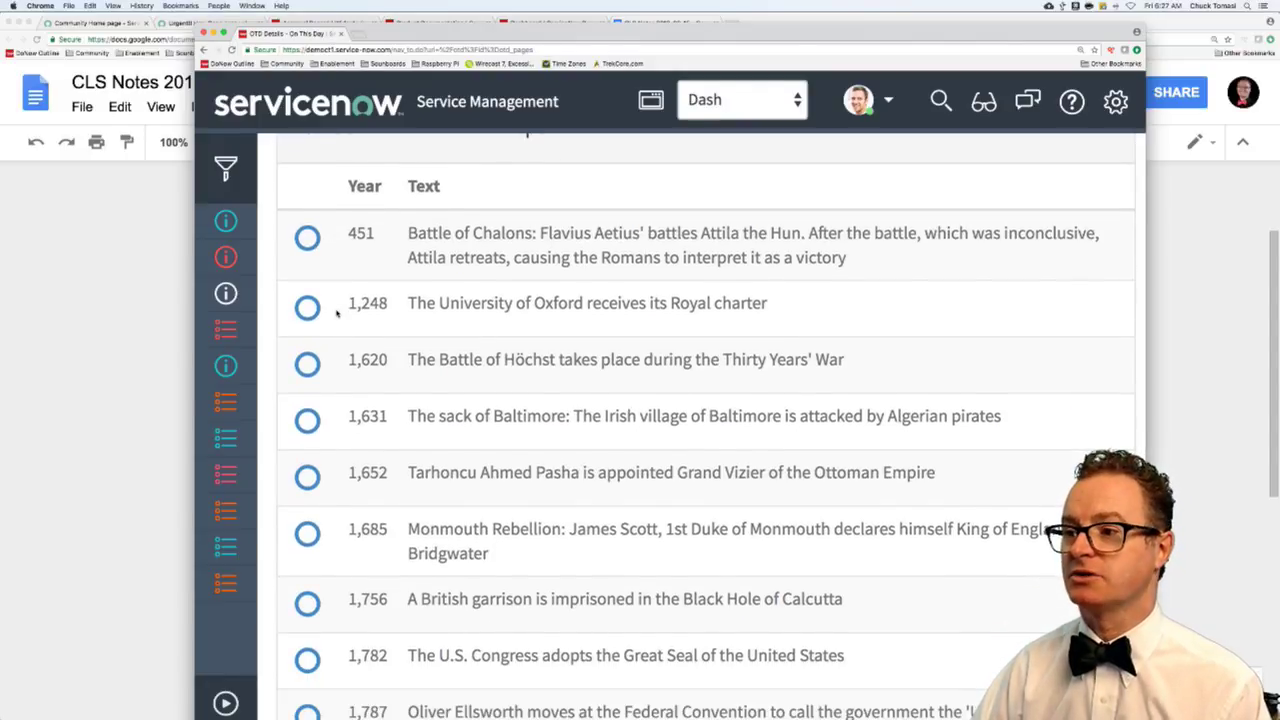
scroll(336, 314, "down", 4)
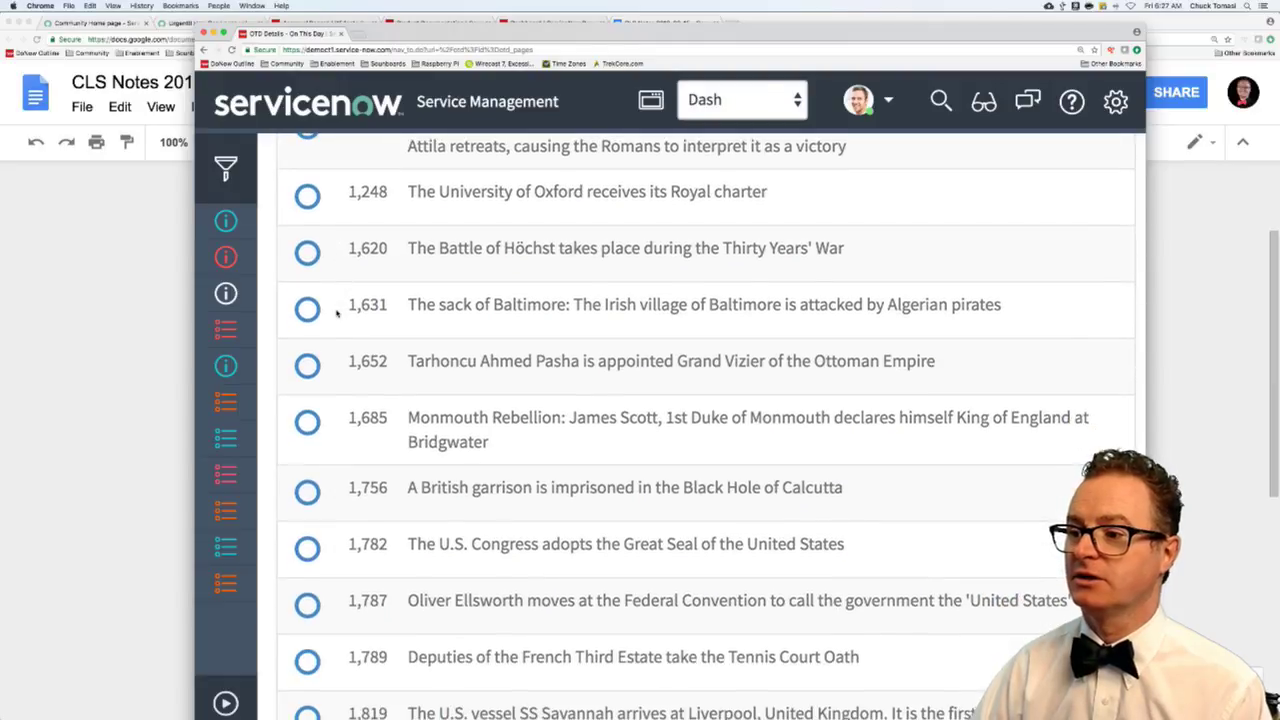
scroll(336, 314, "down", 3)
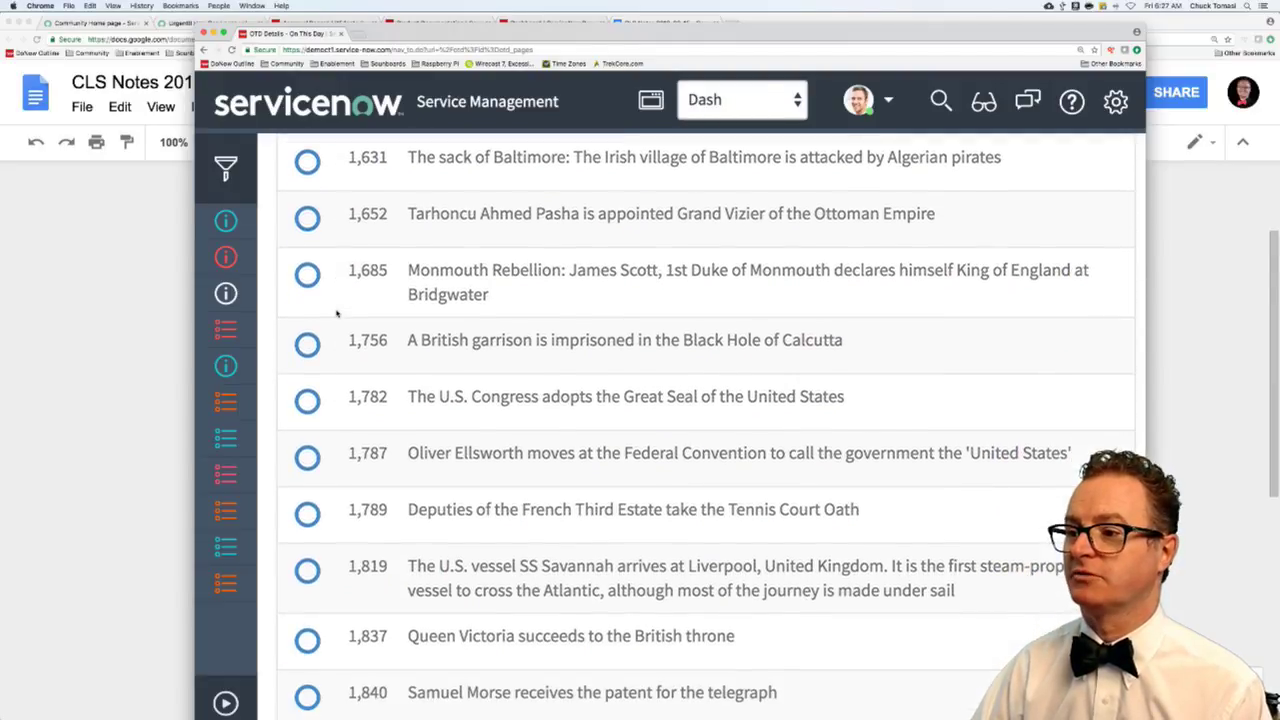
scroll(338, 315, "down", 1)
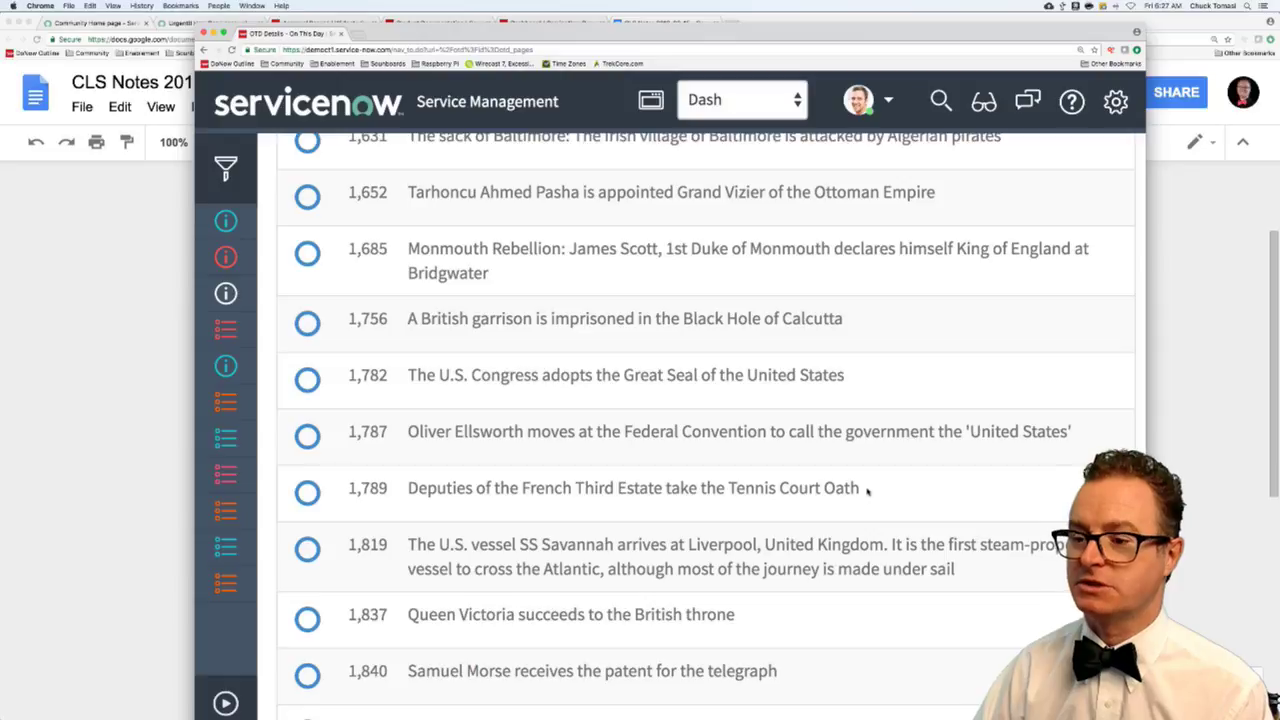
left_click_drag(868, 490, 821, 488)
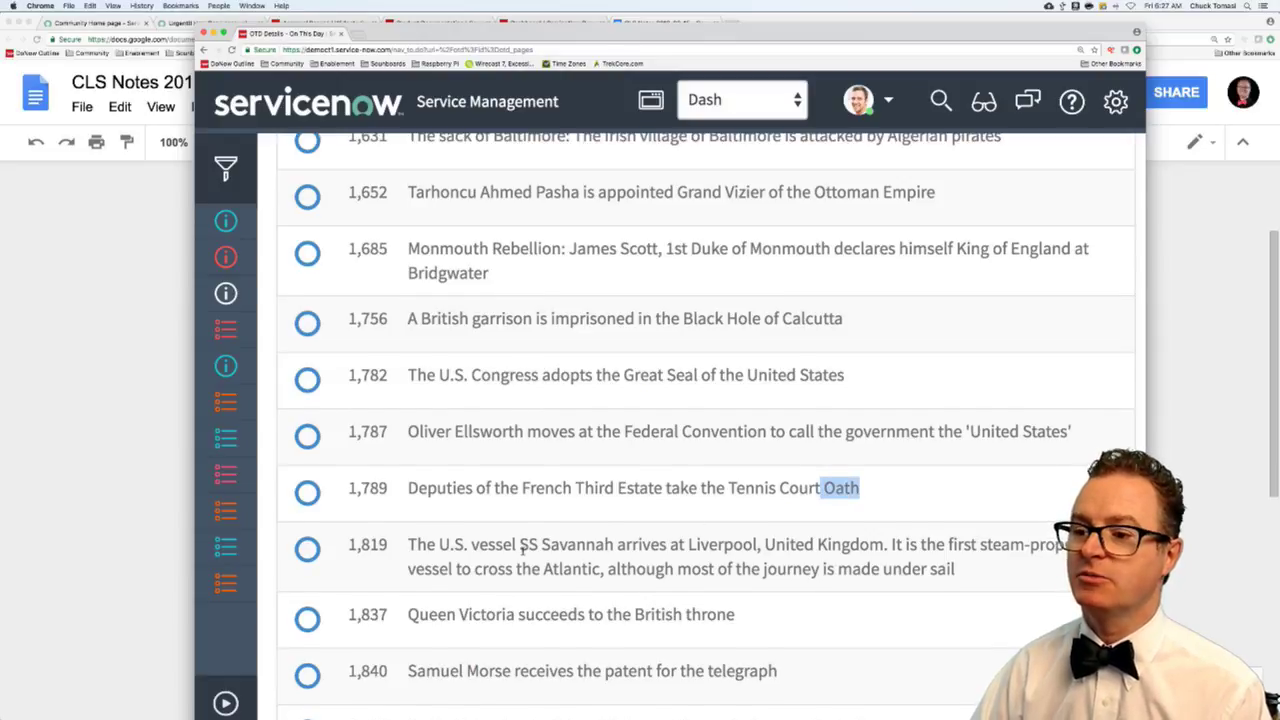
scroll(522, 548, "down", 1)
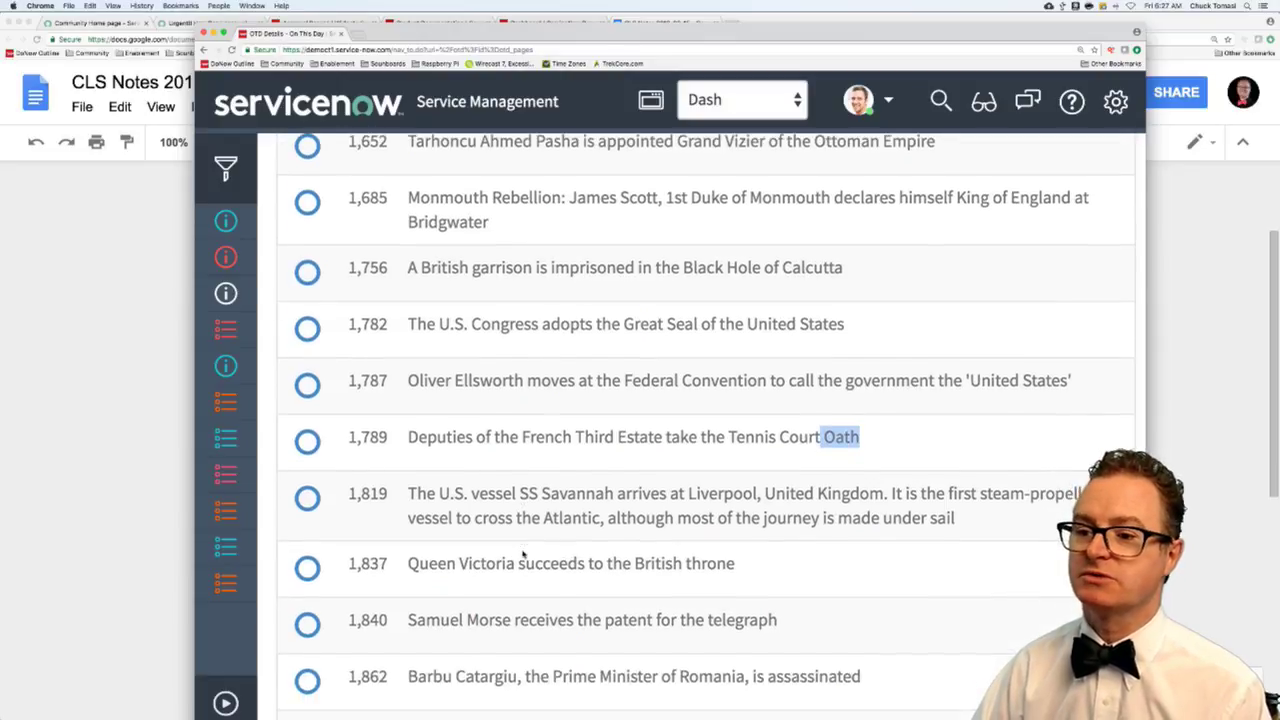
left_click(307, 624)
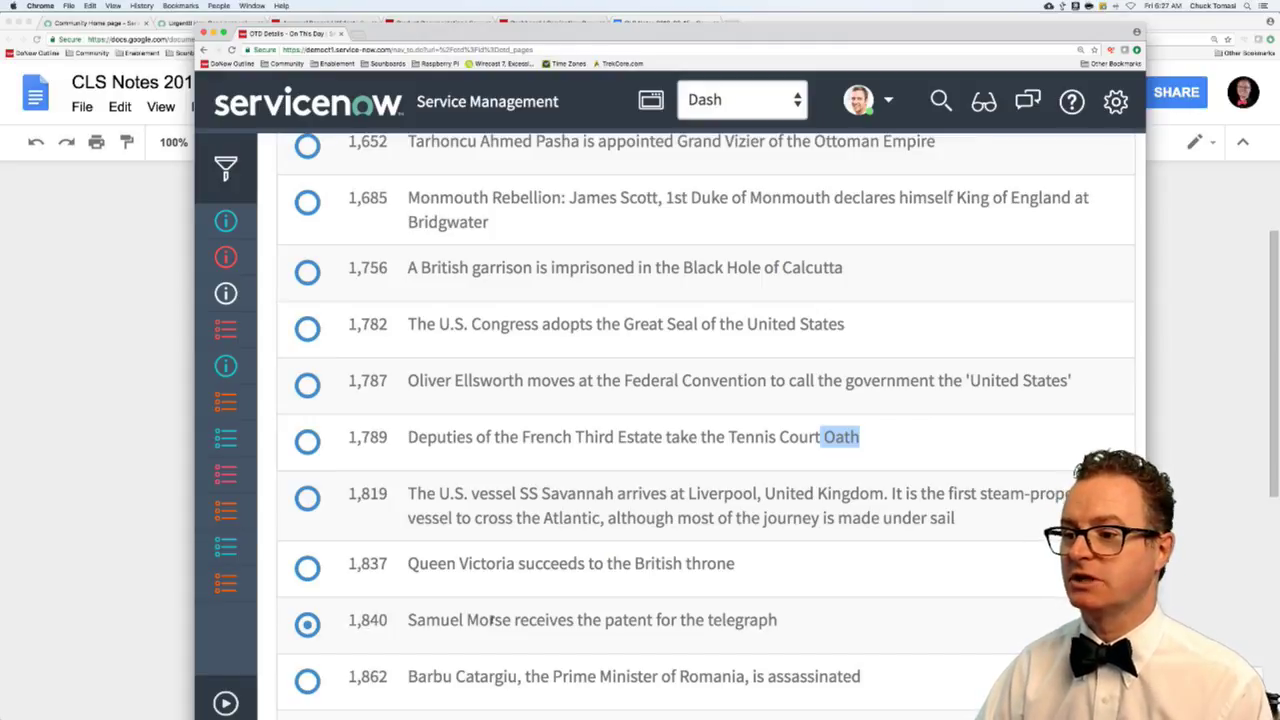
- Also select the 1877 Alexander Graham Bell telephone and 1893 Lizzie Borden acquittal events
scroll(492, 620, "down", 5)
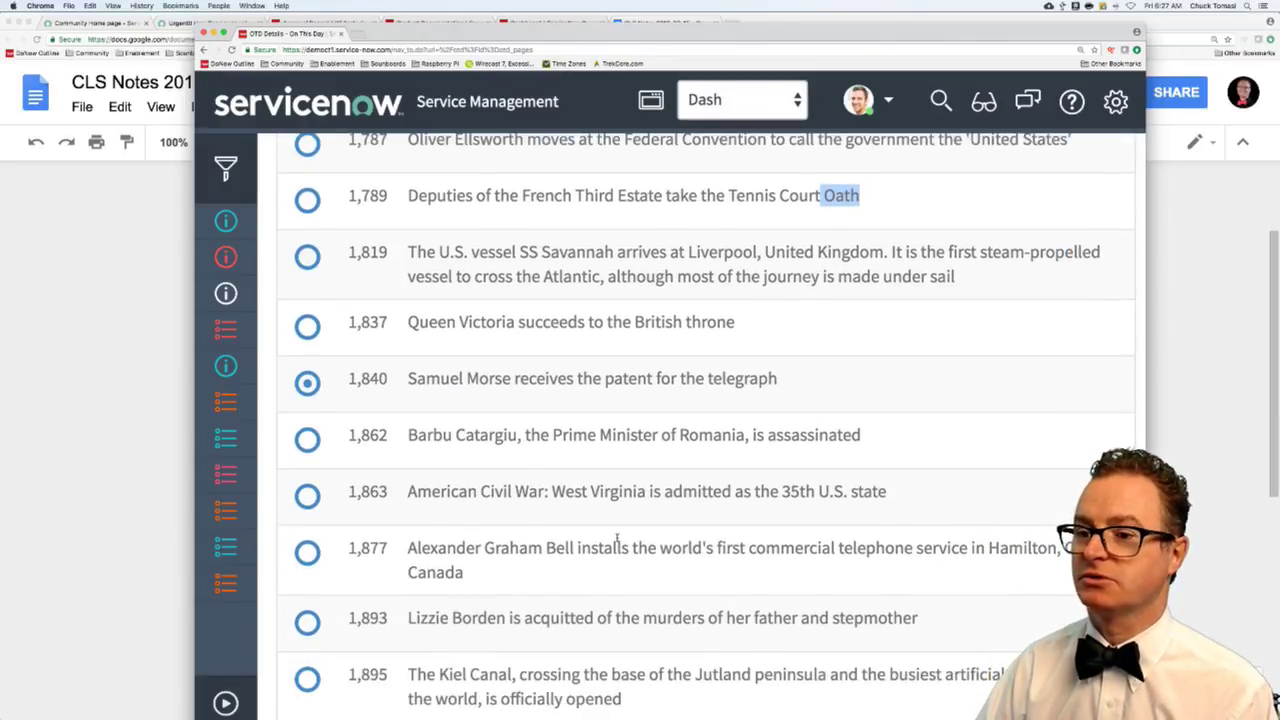
left_click(307, 552)
scroll(550, 570, "down", 1)
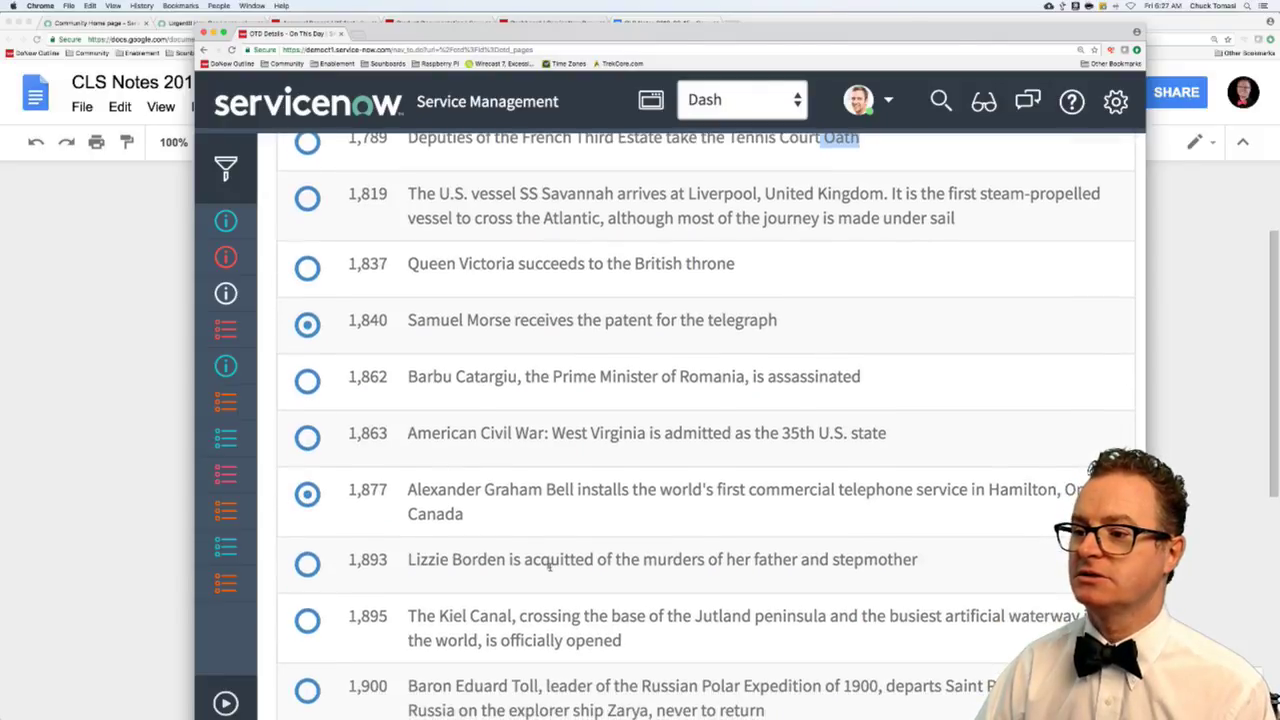
left_click(307, 563)
scroll(553, 557, "down", 2)
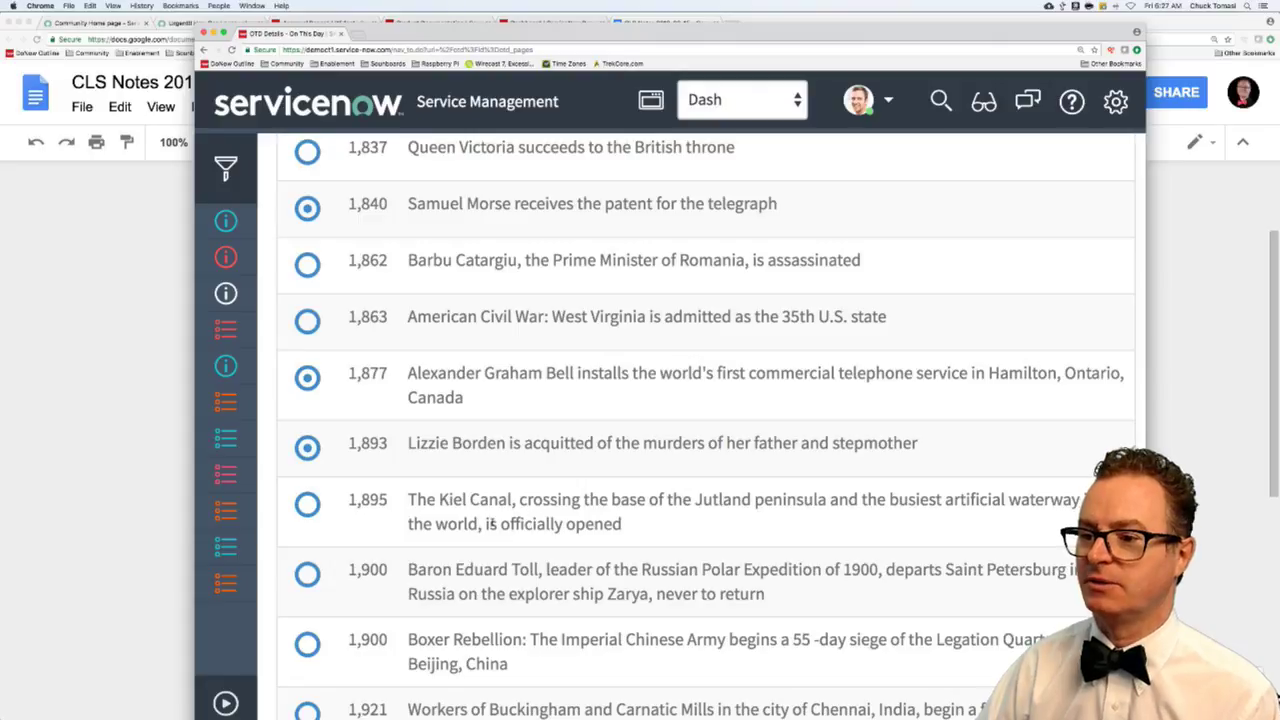
scroll(491, 524, "down", 4)
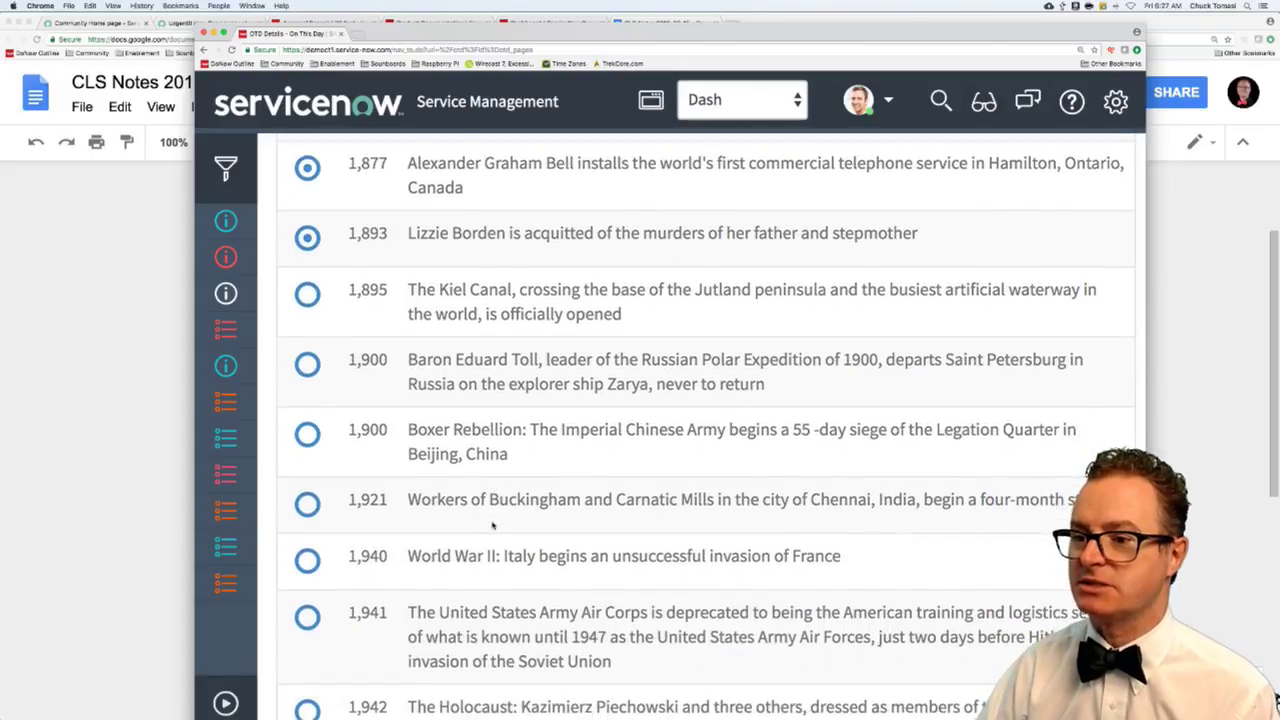
scroll(491, 524, "down", 6)
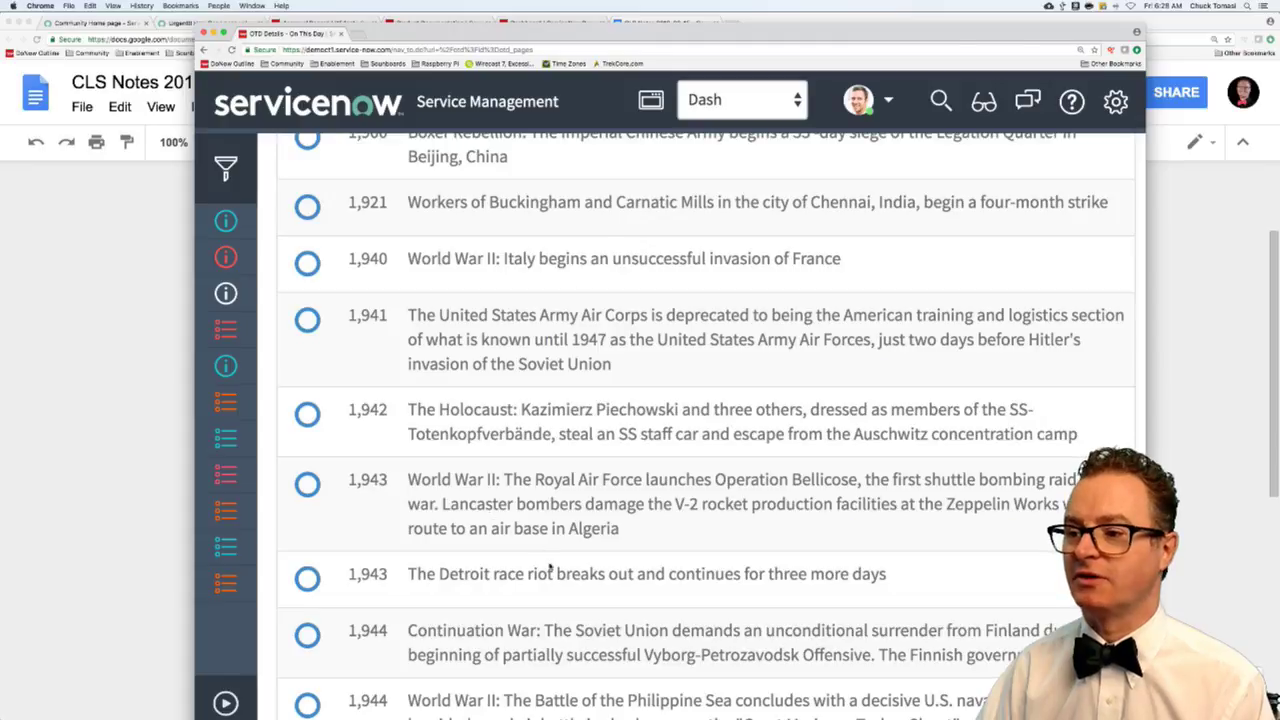
scroll(546, 565, "down", 5)
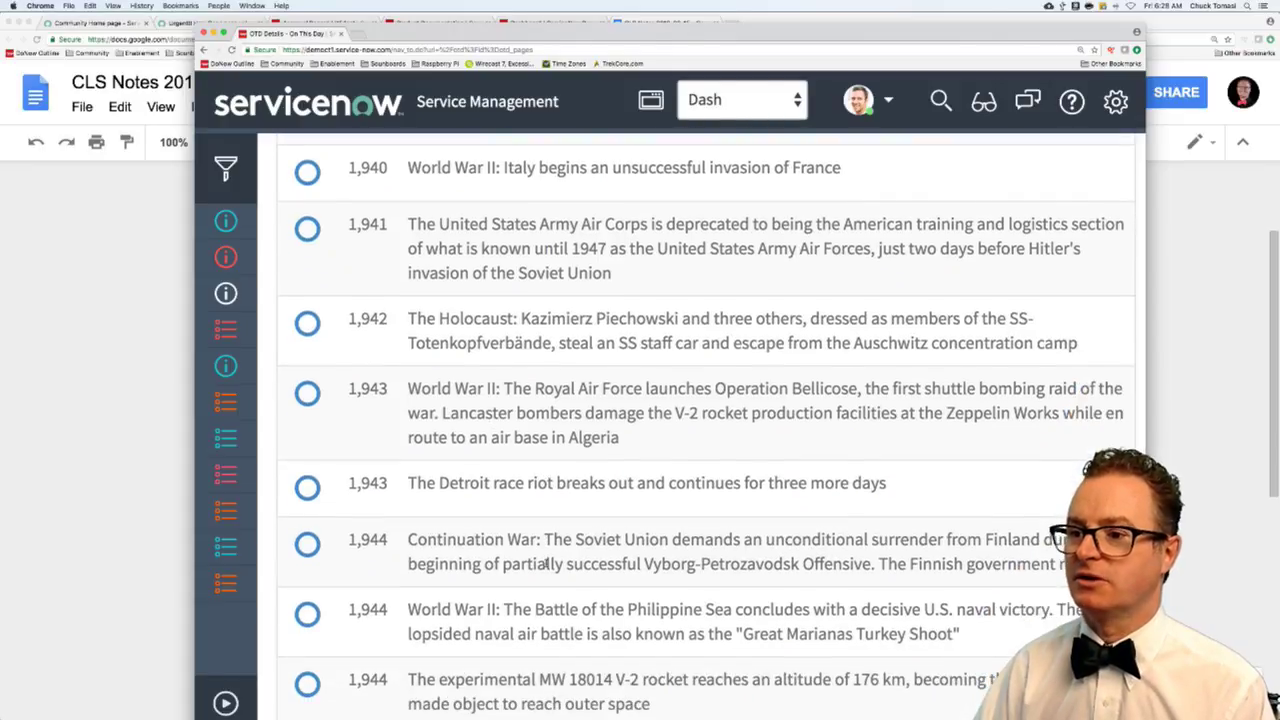
scroll(546, 567, "down", 3)
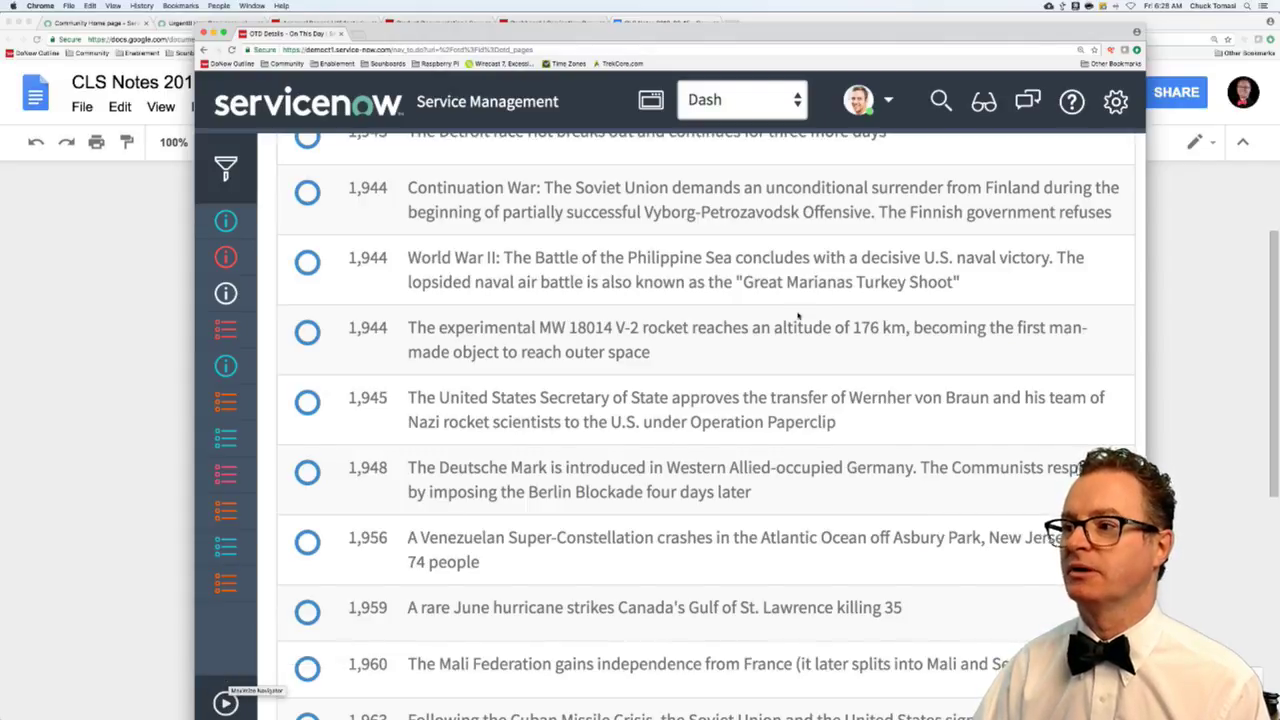
scroll(811, 316, "up", 10)
scroll(811, 316, "up", 10)
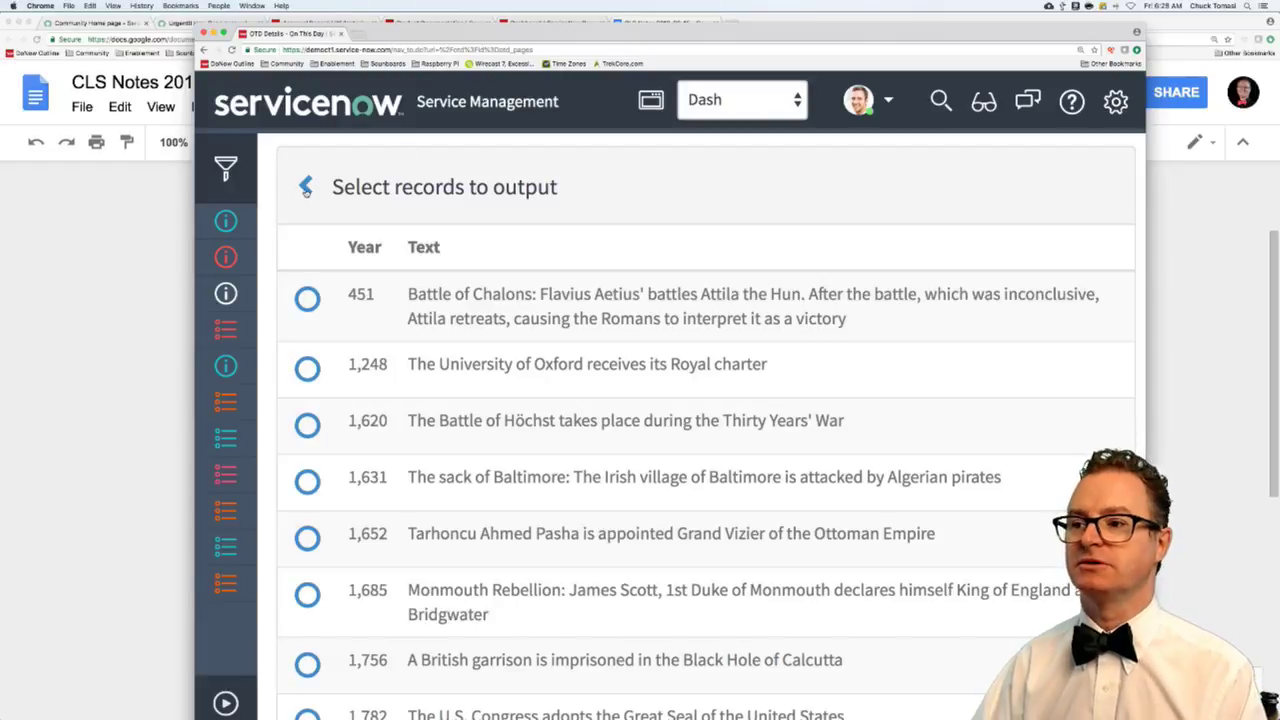
- Open the 2018-06-13 day page and highlight its opening day-of-year sentence and 1514/1525 events
left_click(305, 186)
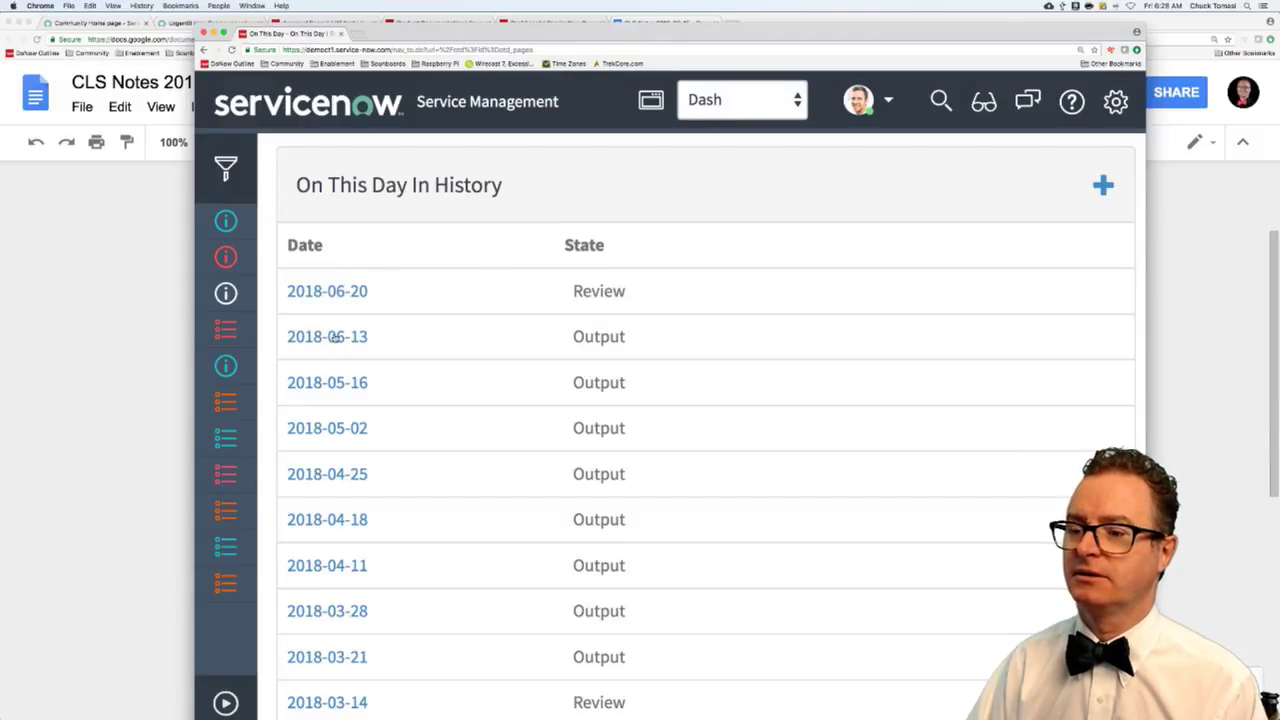
left_click(333, 337)
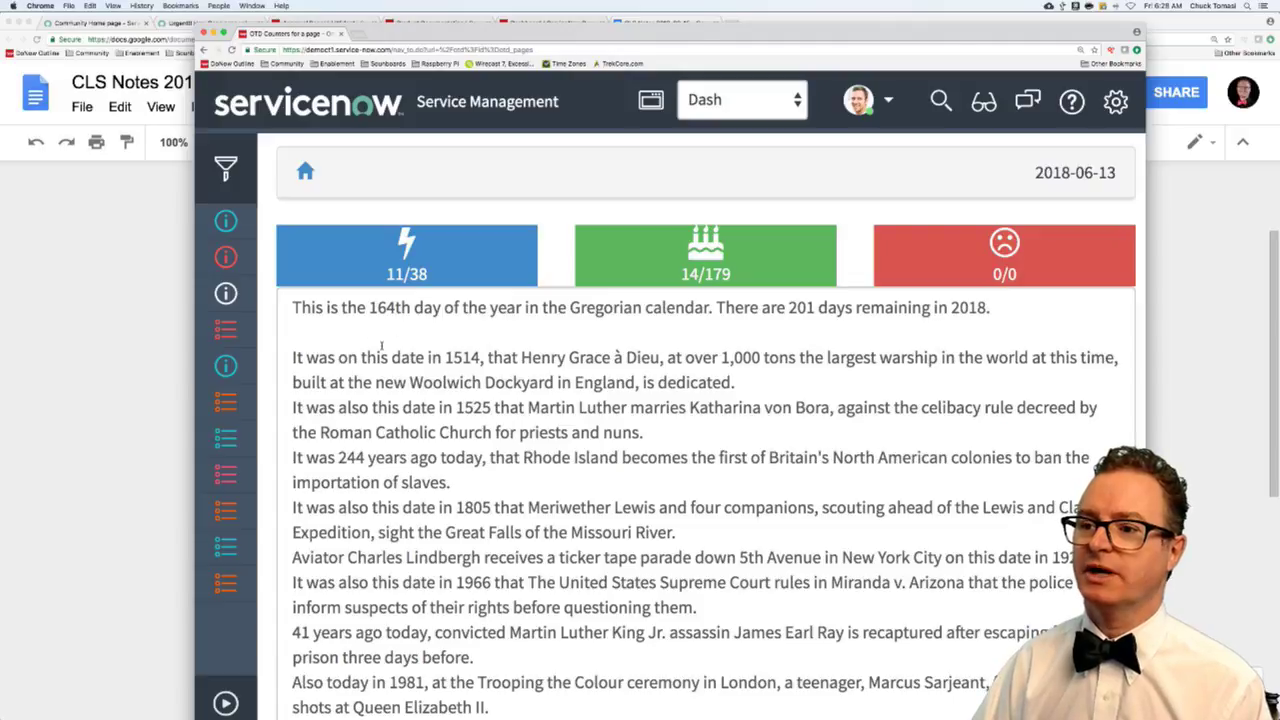
scroll(371, 349, "down", 1)
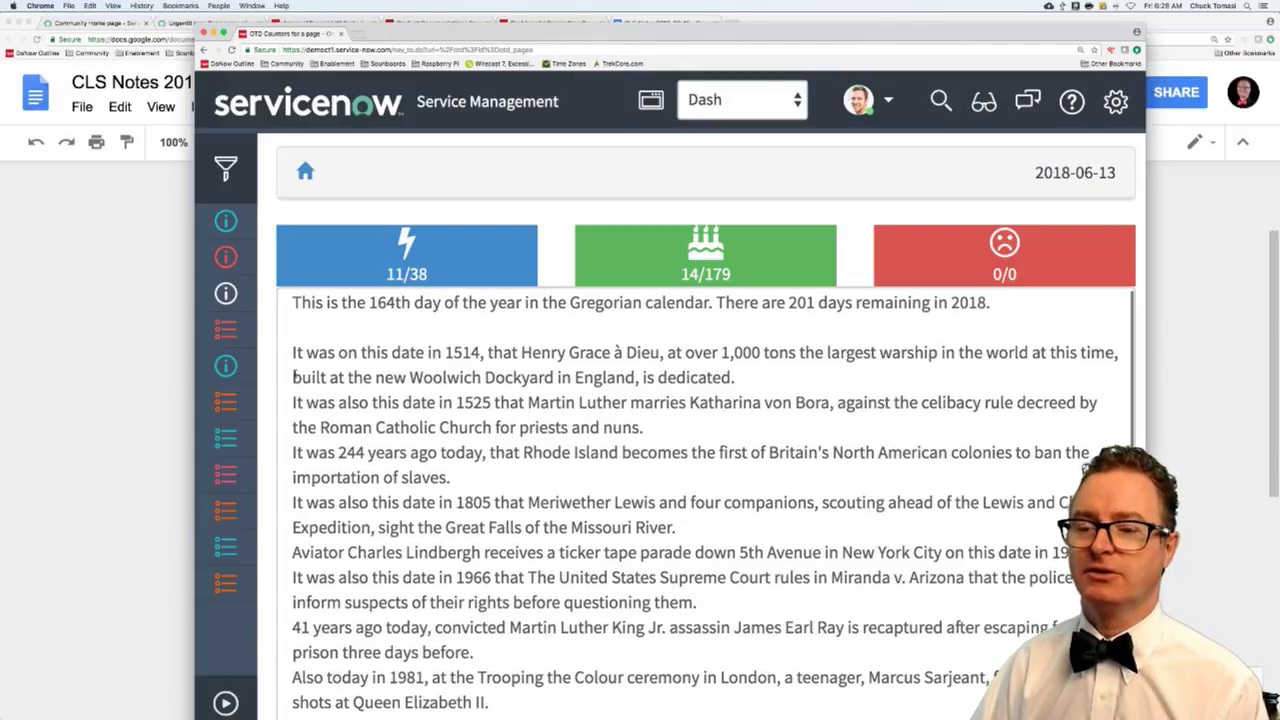
scroll(268, 384, "down", 5)
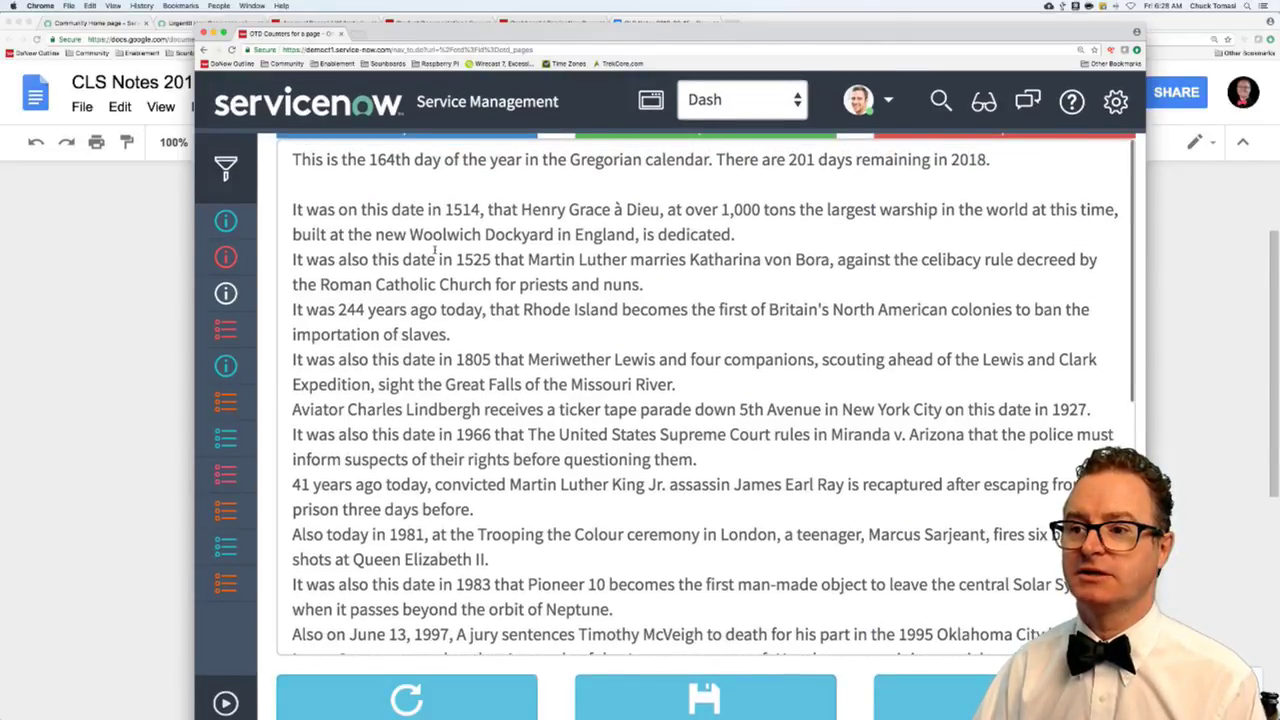
scroll(436, 252, "up", 5)
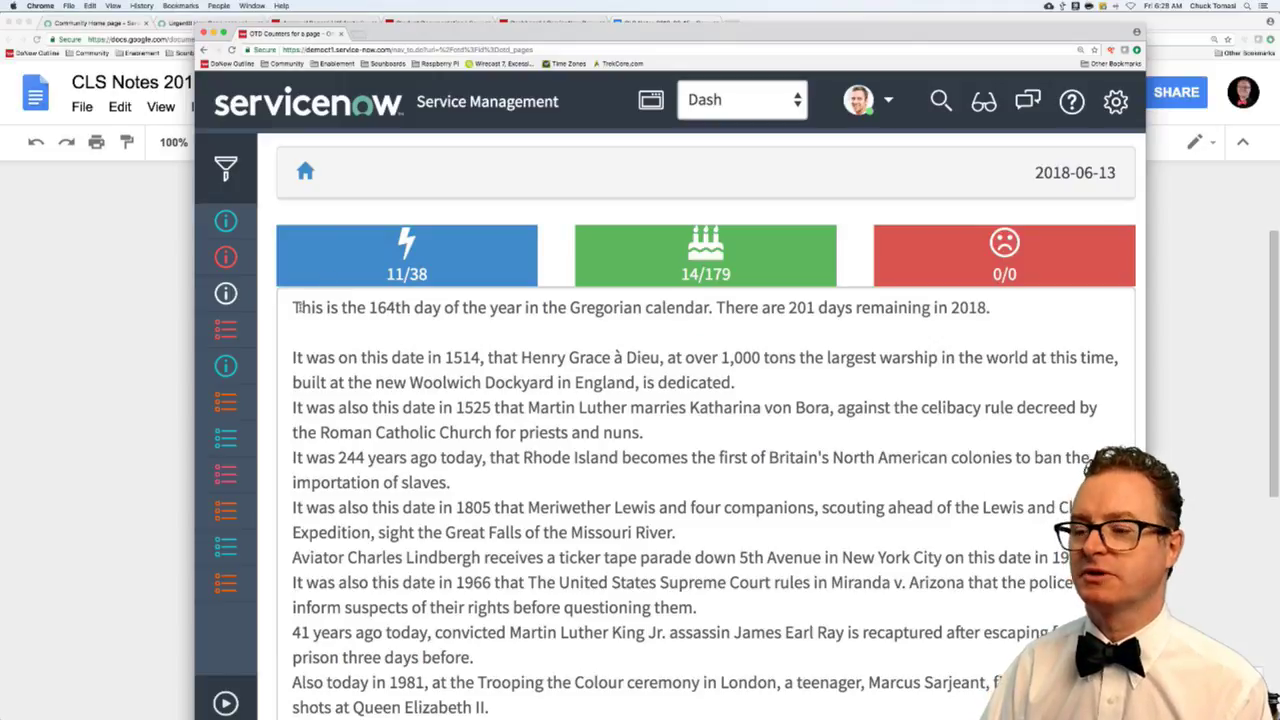
left_click_drag(296, 308, 888, 308)
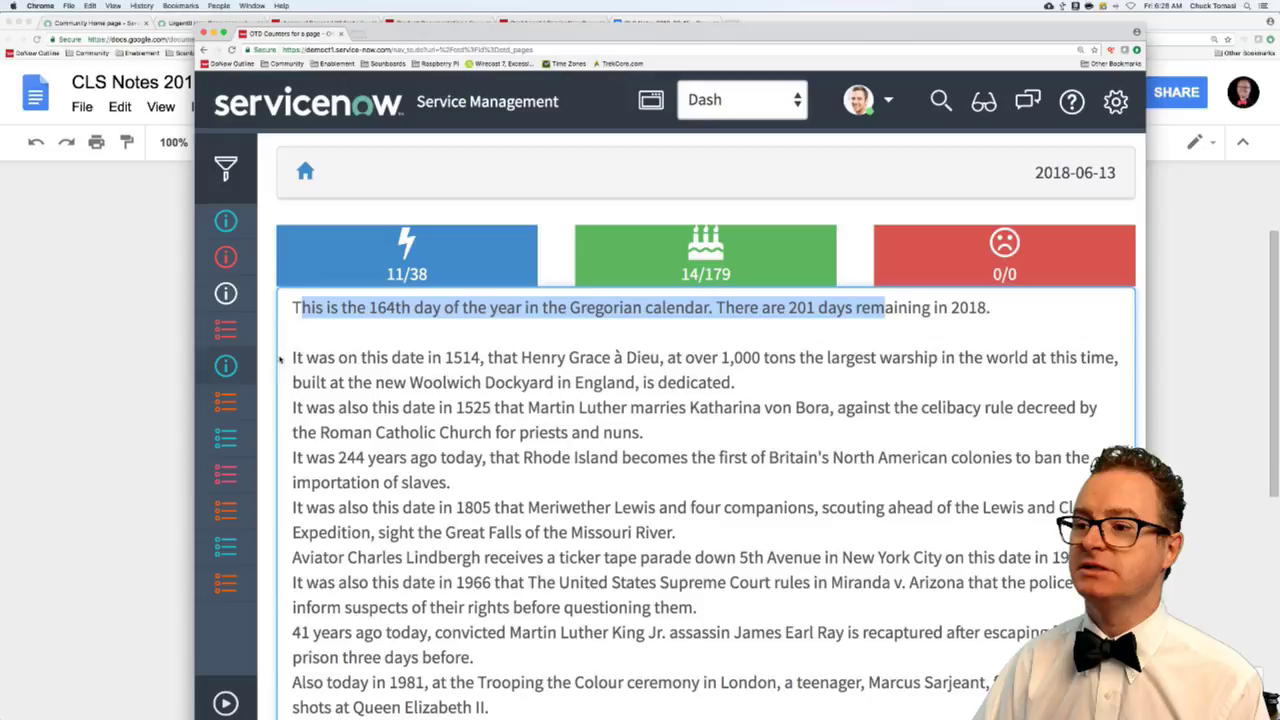
left_click_drag(292, 357, 309, 456)
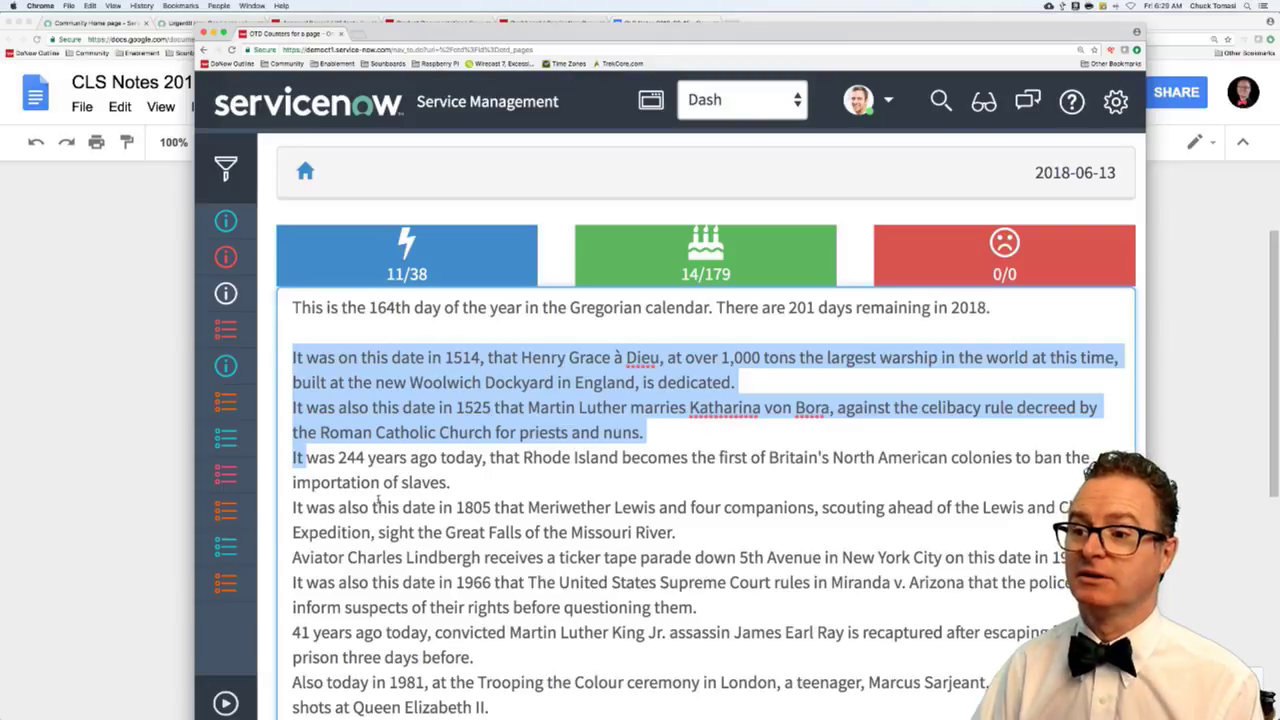
- Review further output, highlighting 'Also today in 1981', '41 years ago today', the 1966 sentence and Pioneer 10
scroll(378, 503, "down", 5)
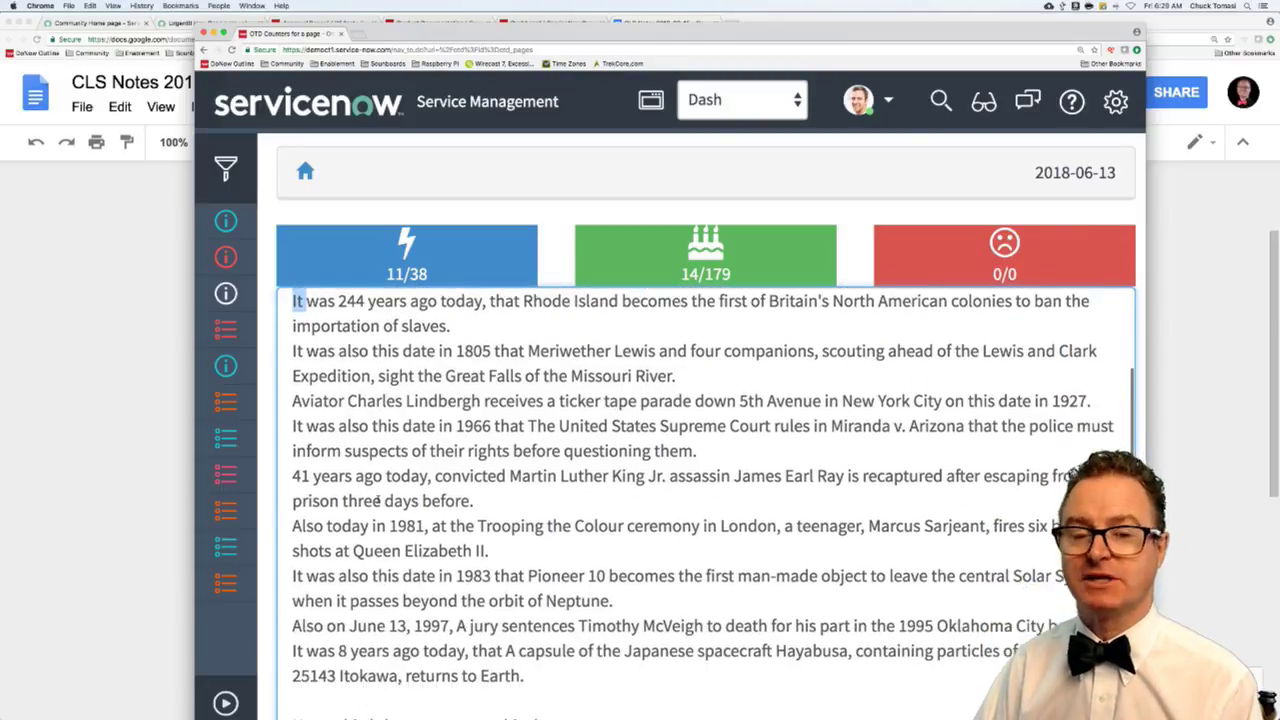
scroll(378, 503, "down", 2)
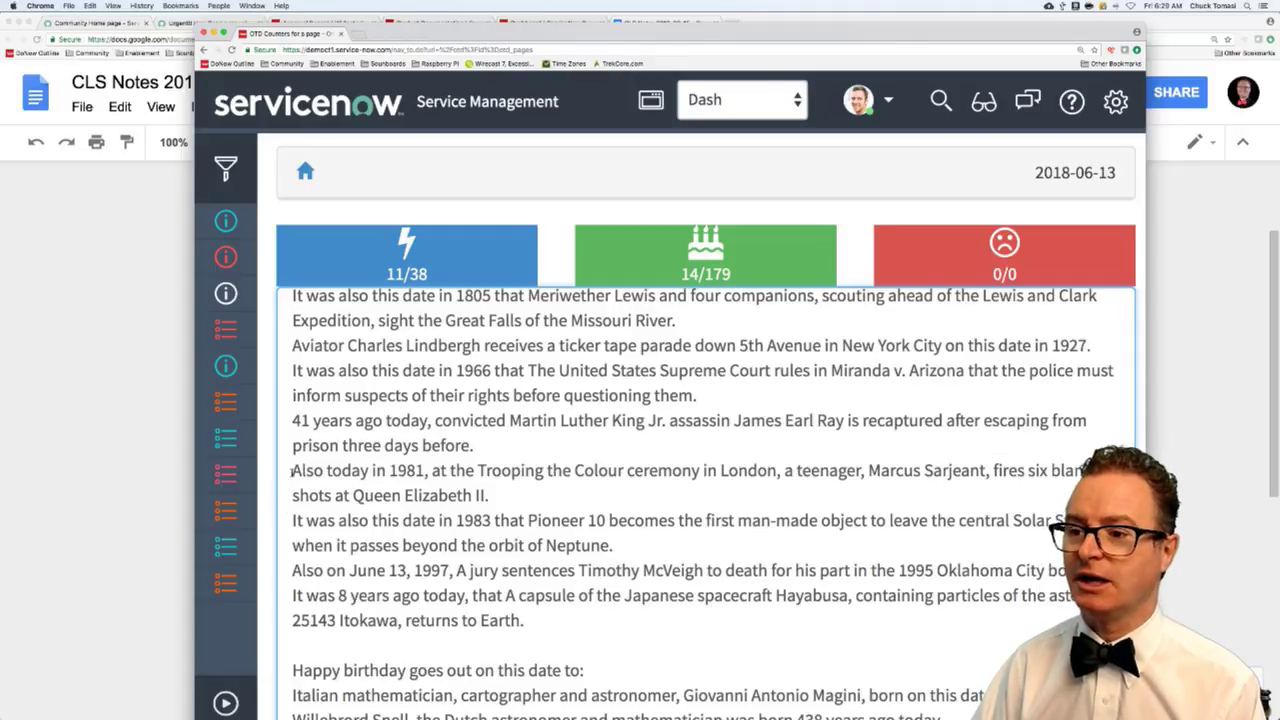
left_click_drag(292, 470, 432, 470)
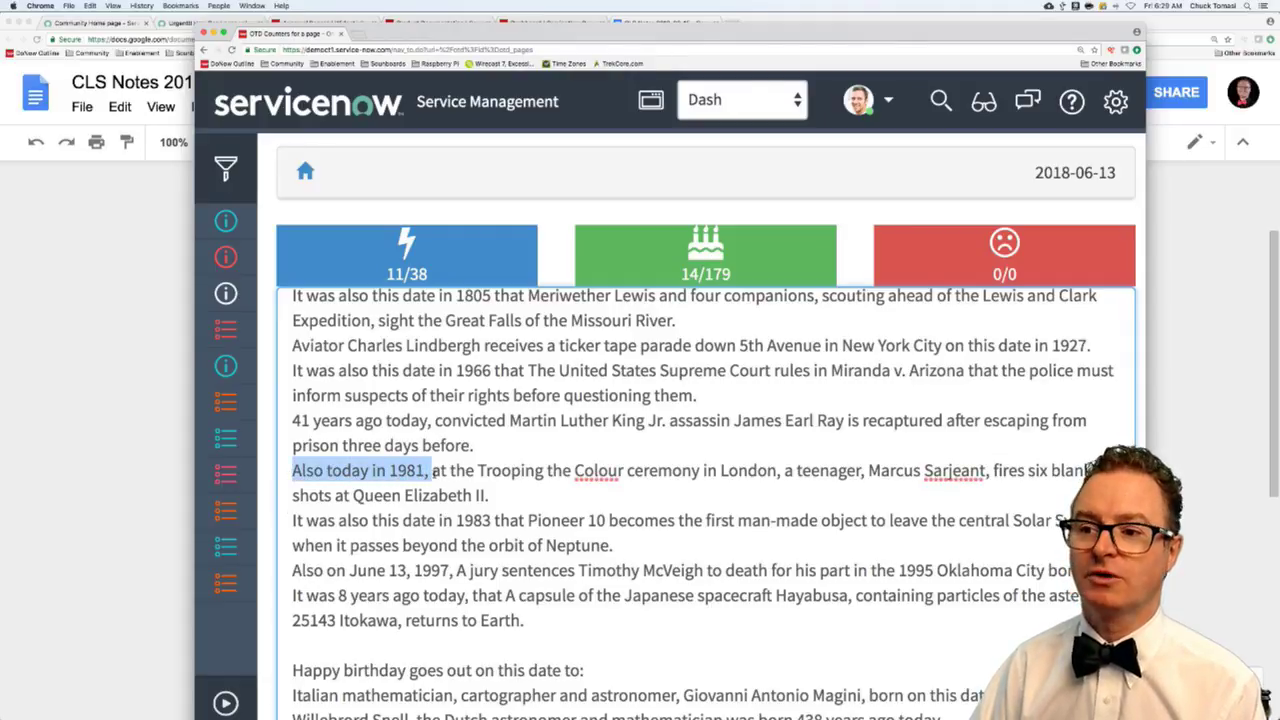
left_click_drag(293, 421, 428, 421)
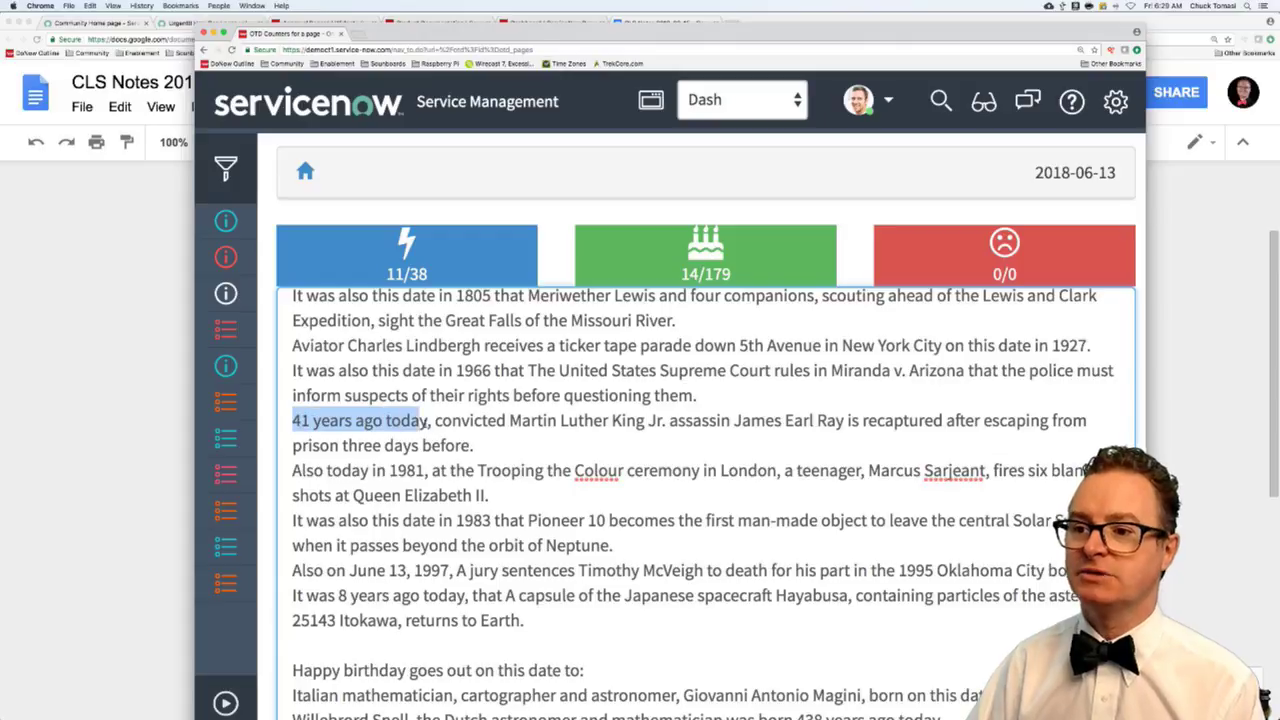
scroll(300, 372, "right", 1)
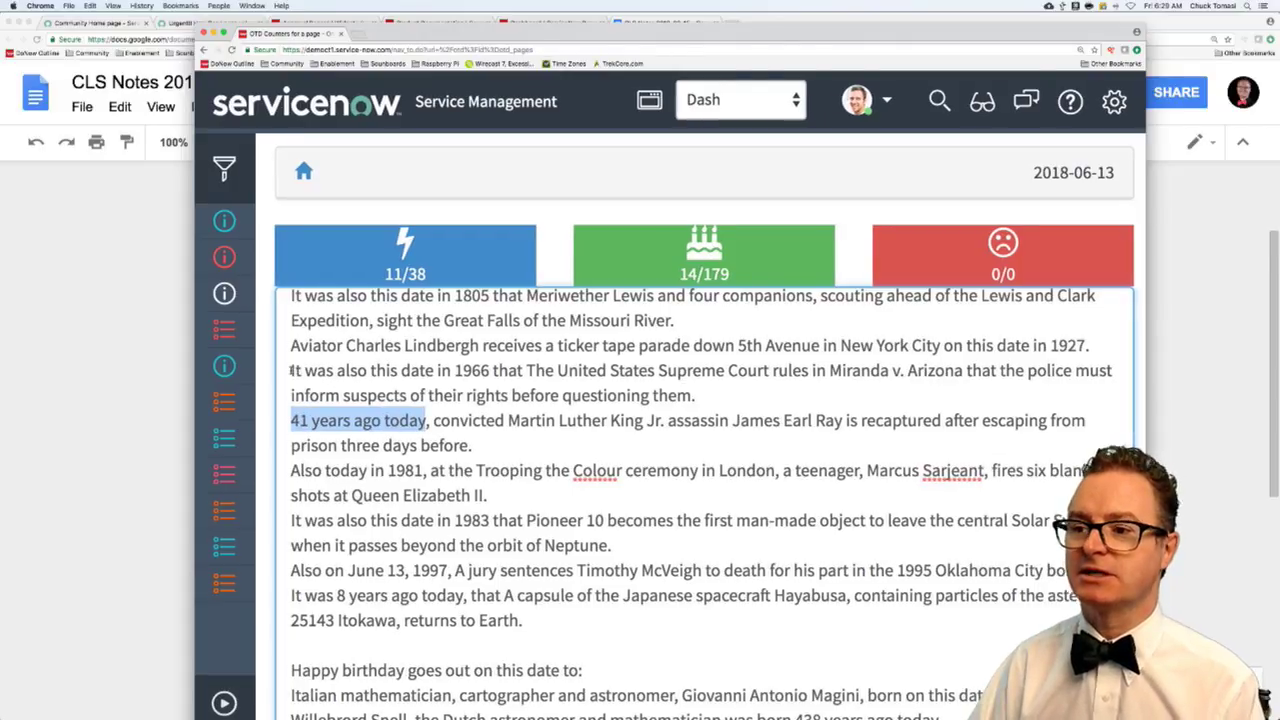
left_click_drag(291, 371, 494, 371)
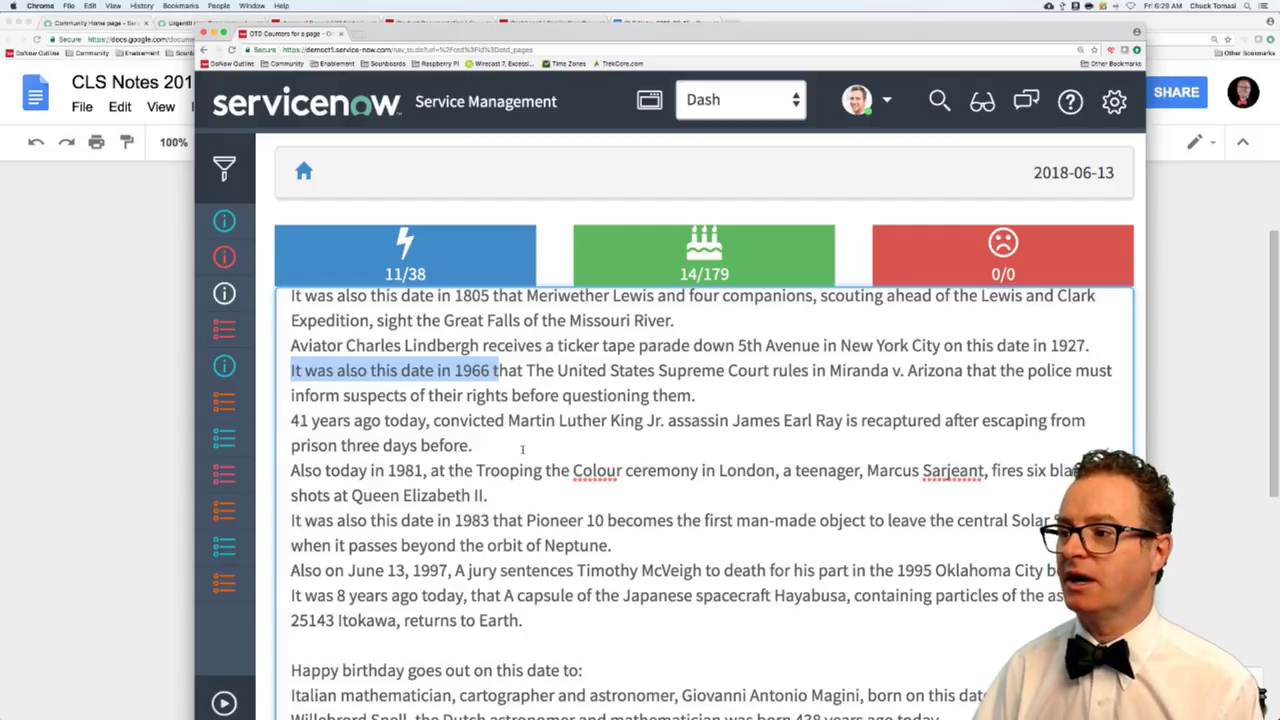
scroll(978, 381, "down", 5)
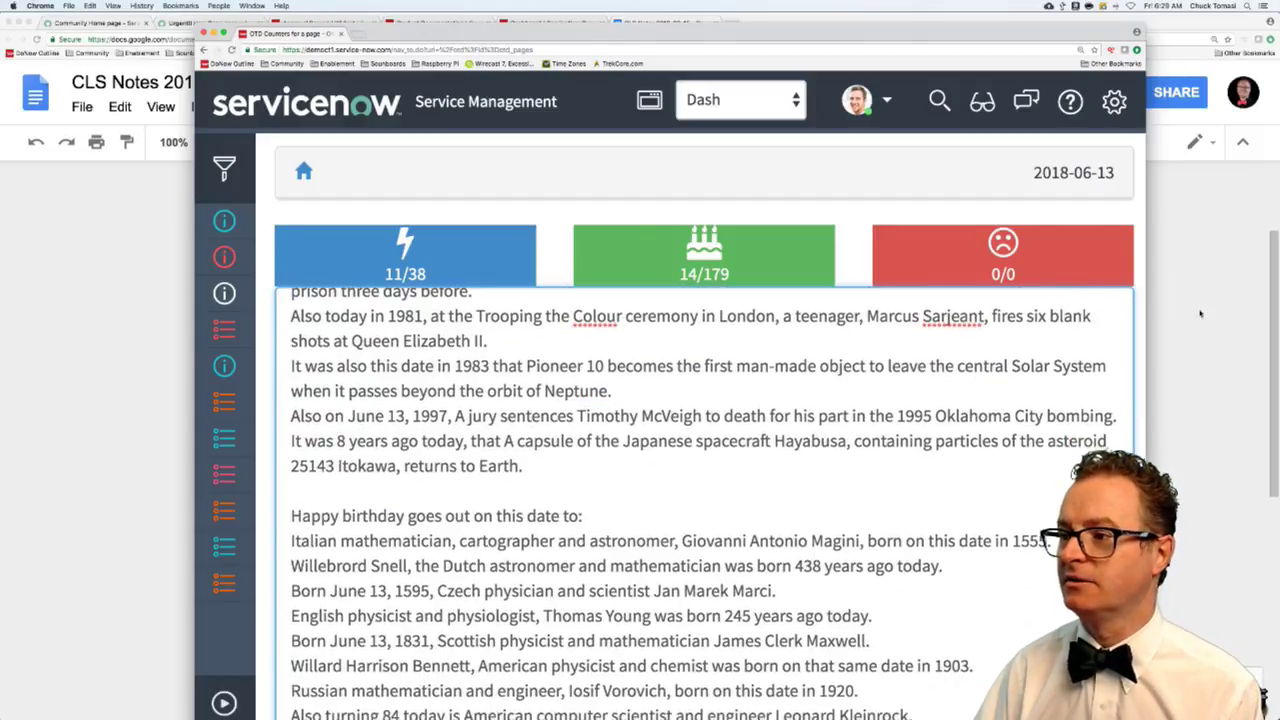
scroll(1142, 342, "down", 5)
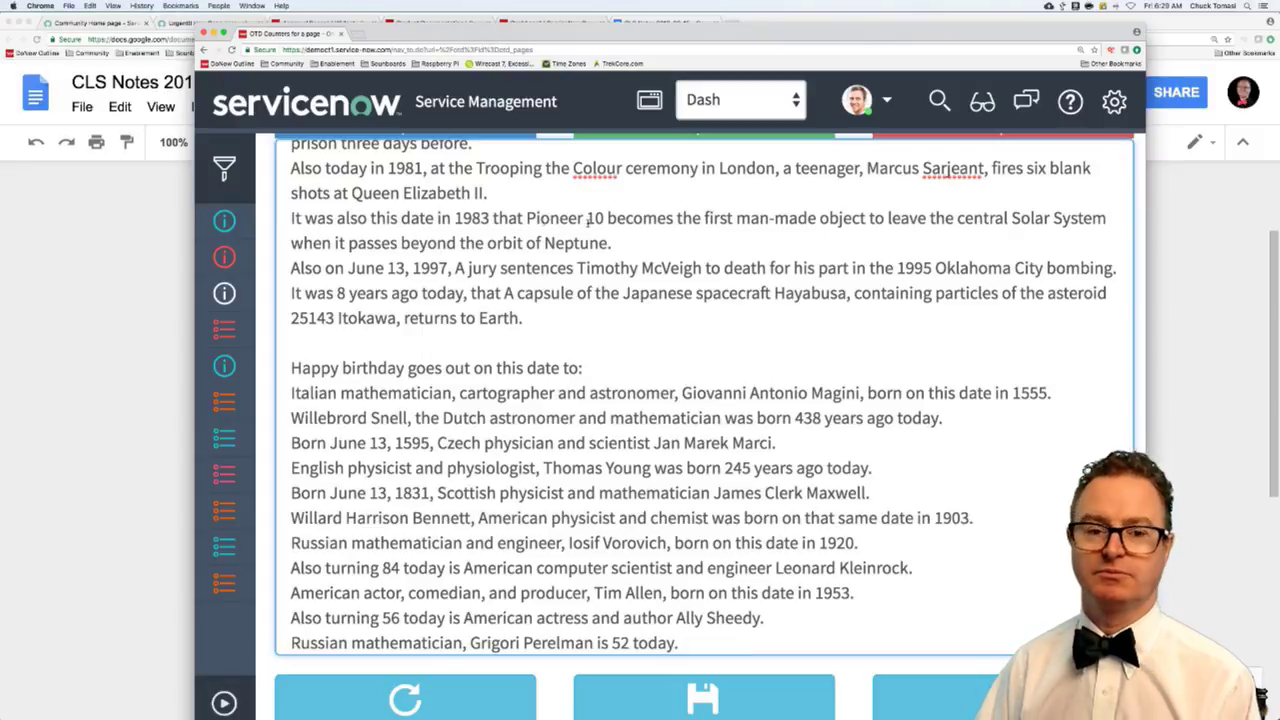
left_click_drag(508, 218, 637, 218)
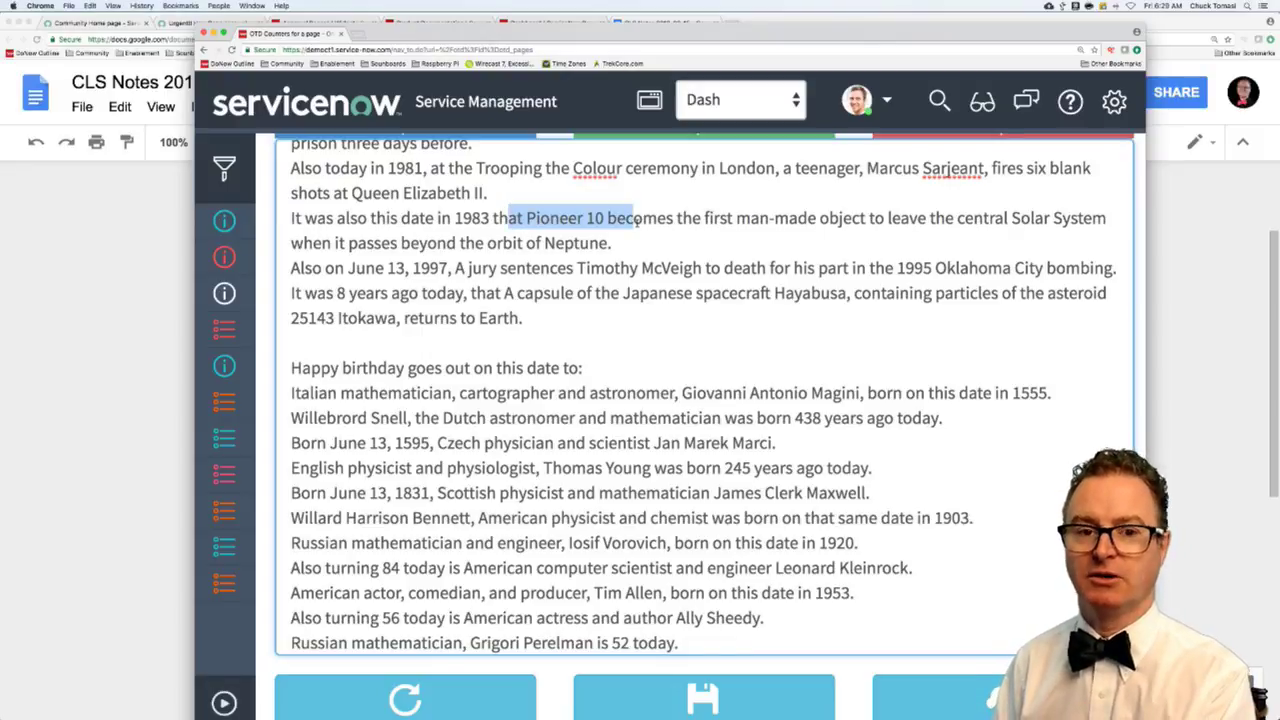
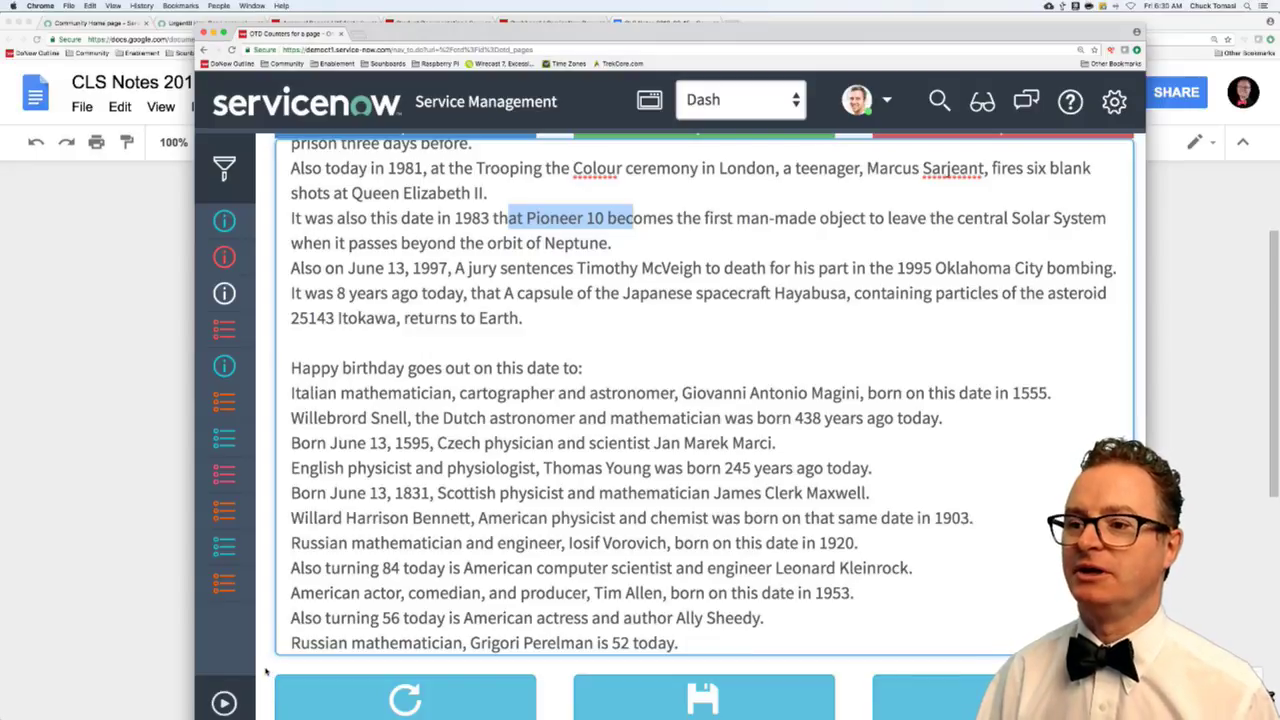
- Clear the page text selection and collapse then re-expand the application navigator
left_click(266, 672)
scroll(352, 541, "up", 1)
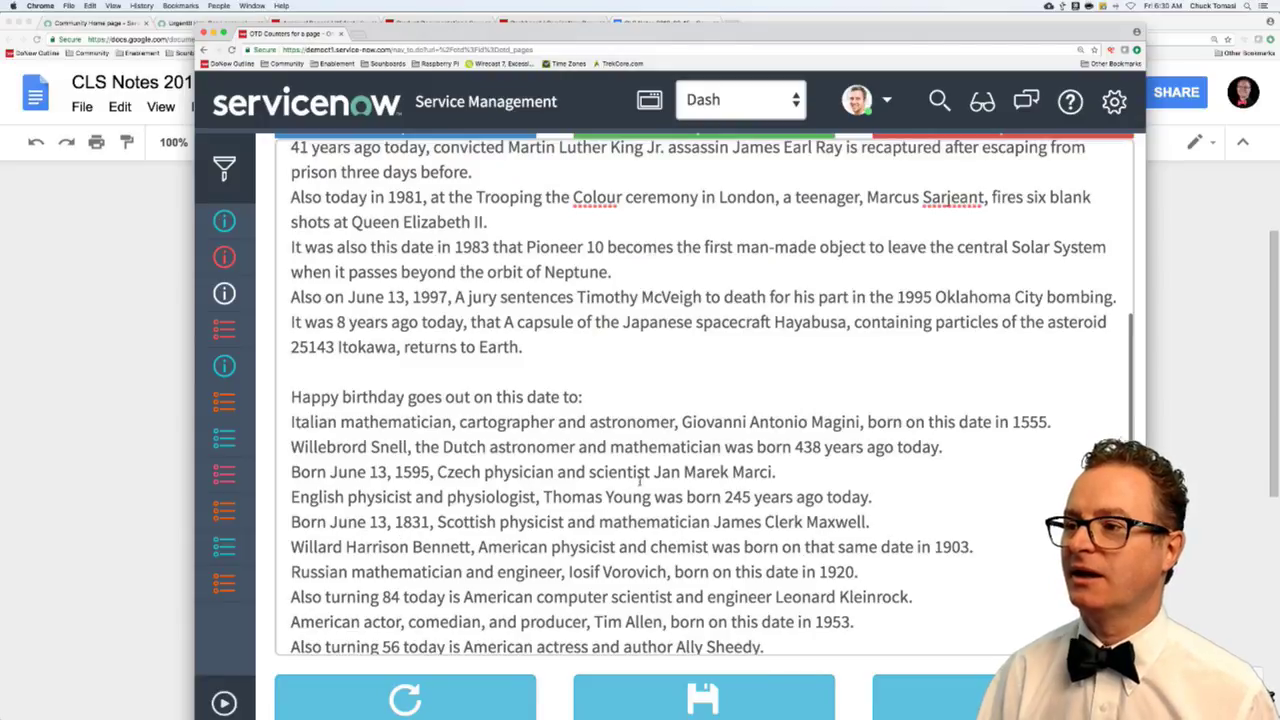
scroll(667, 468, "up", 4)
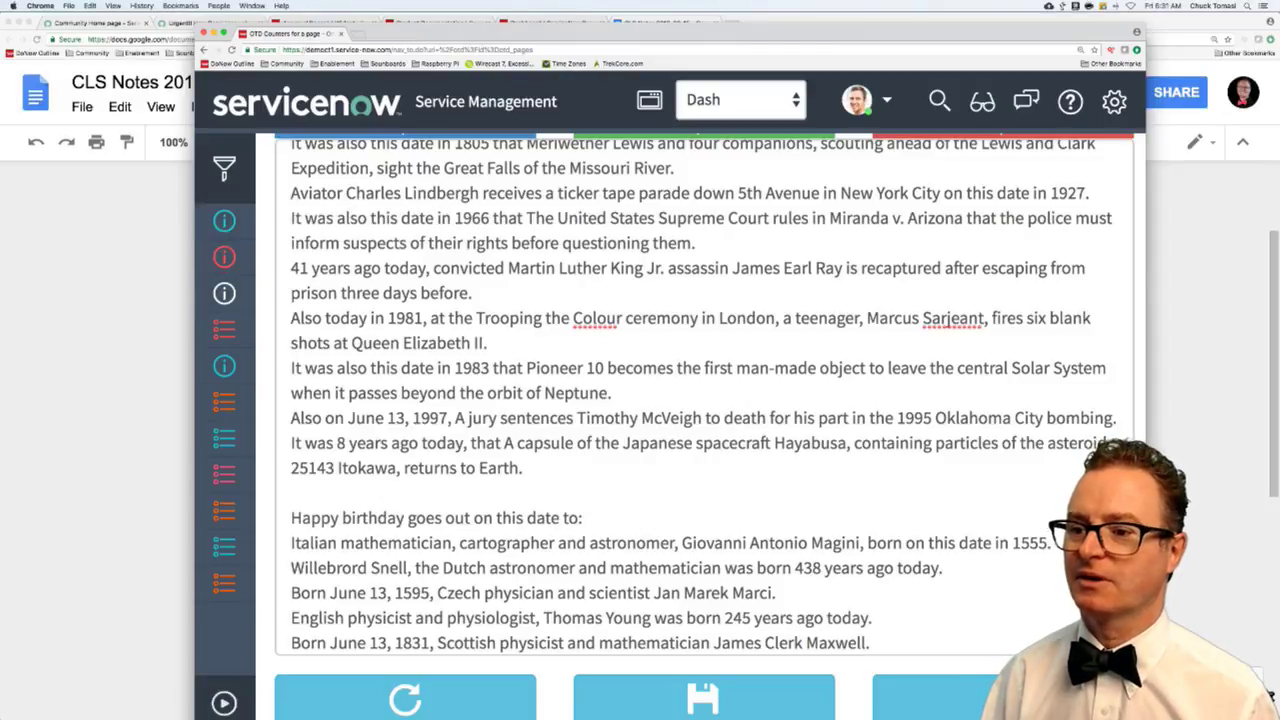
left_click(228, 706)
left_click(228, 706)
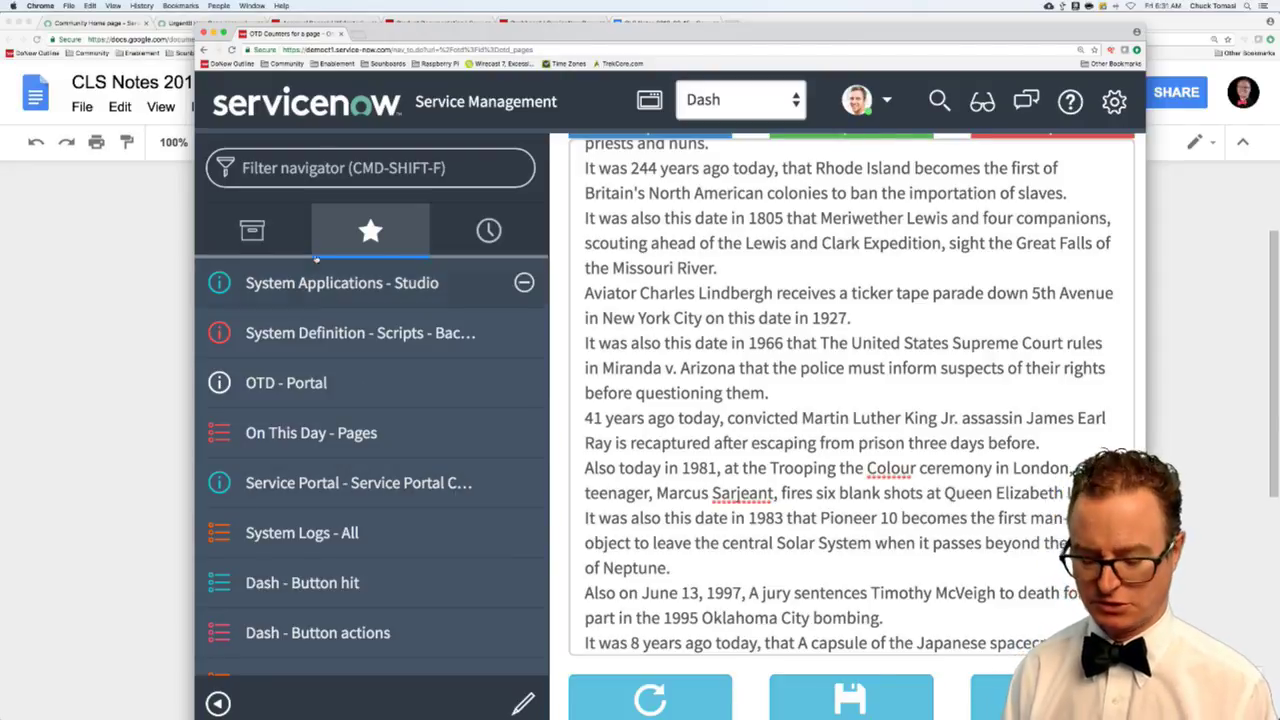
- Filter the navigator for 'ser', open the Service Portal Configuration favourite, and widen the window
left_click(380, 168)
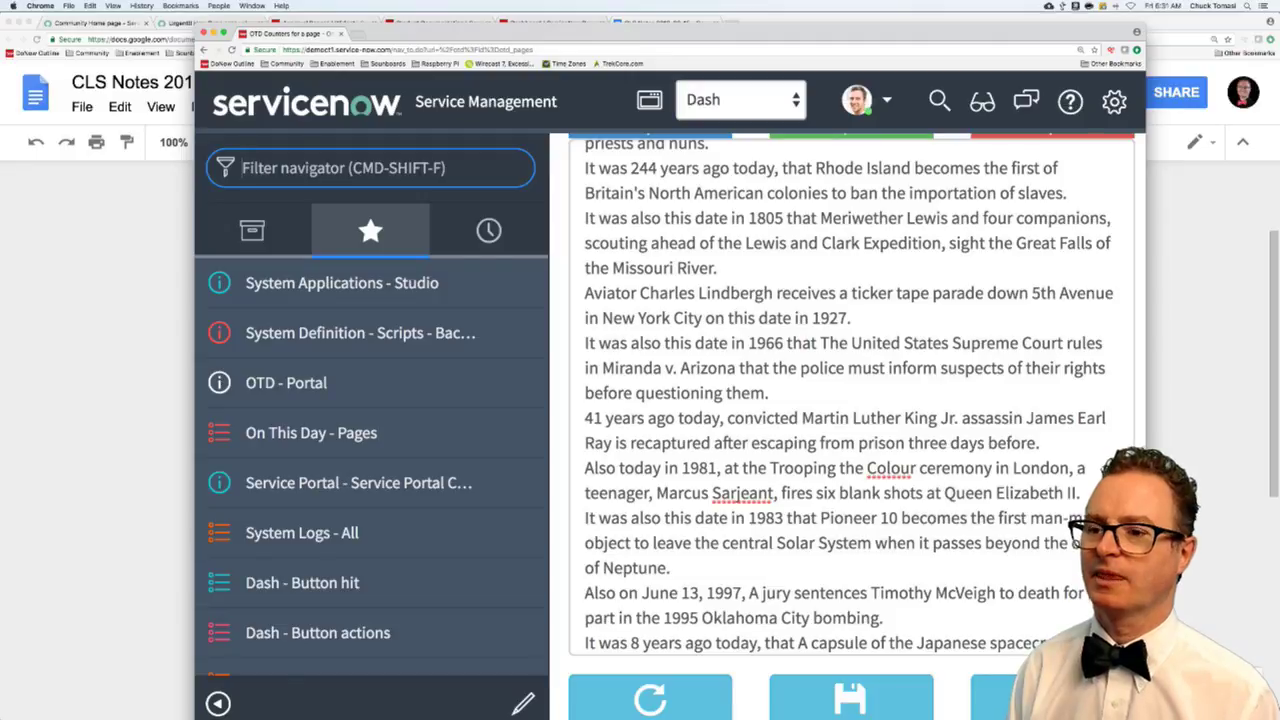
type("serivce")
key("BackSpace")
key("BackSpace")
key("BackSpace")
key("BackSpace")
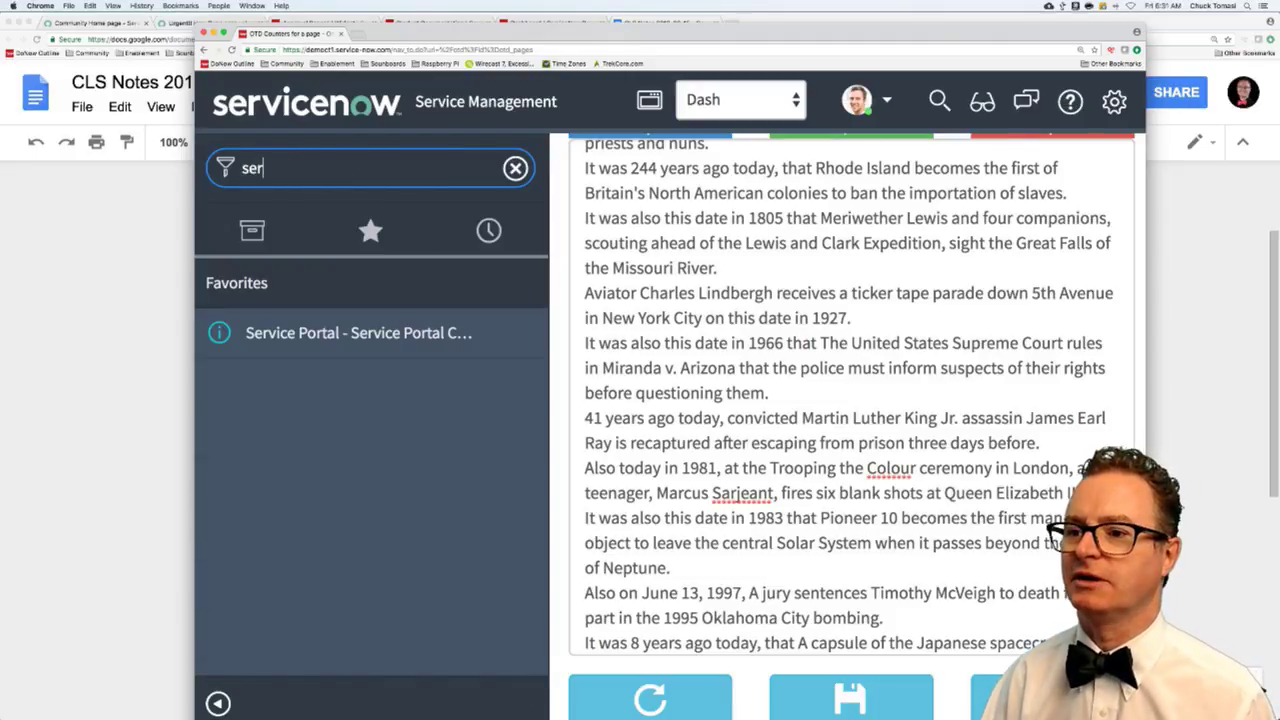
left_click(410, 340)
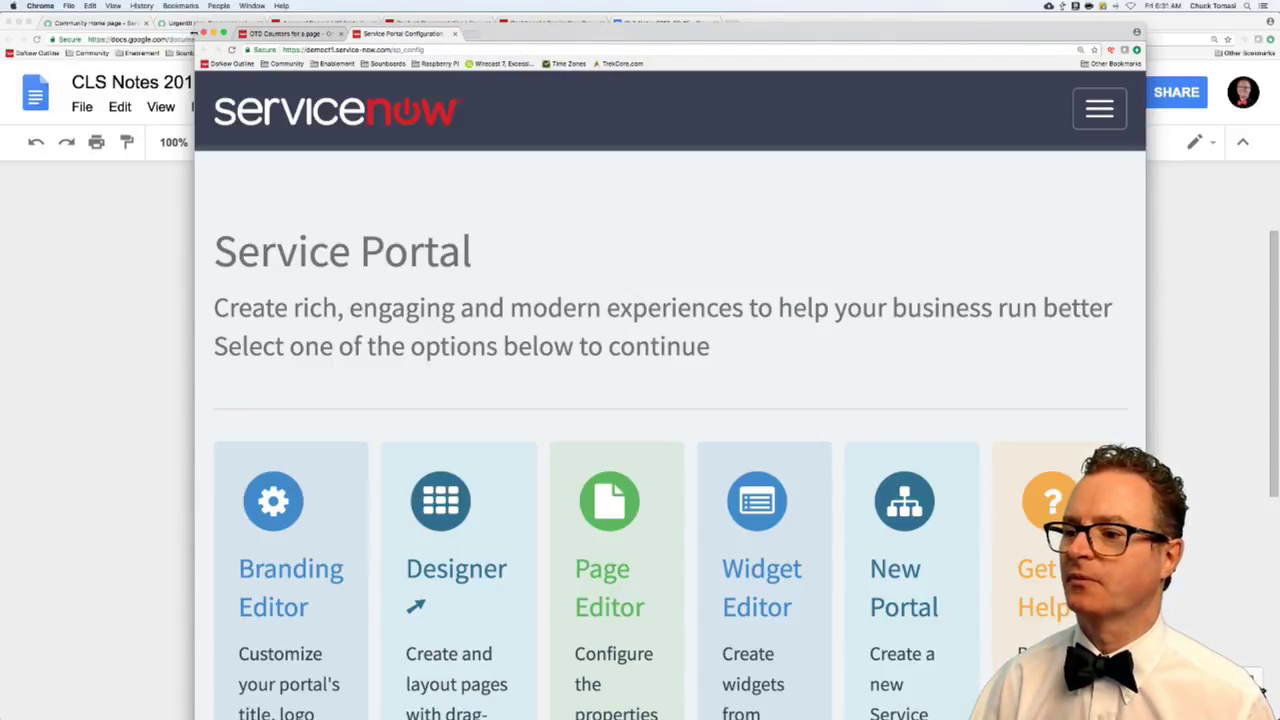
left_click_drag(196, 400, 15, 400)
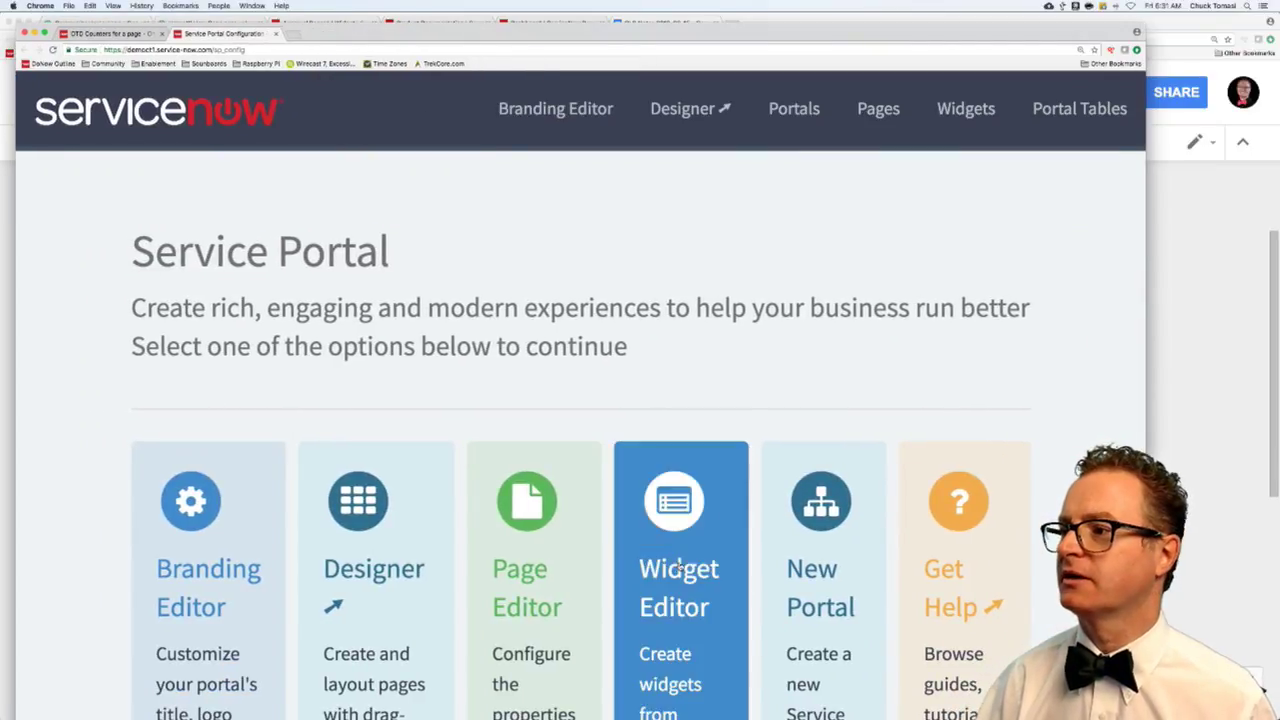
- Open the Widget Editor and load the OTD New Page widget found by searching 'otd'
left_click(680, 568)
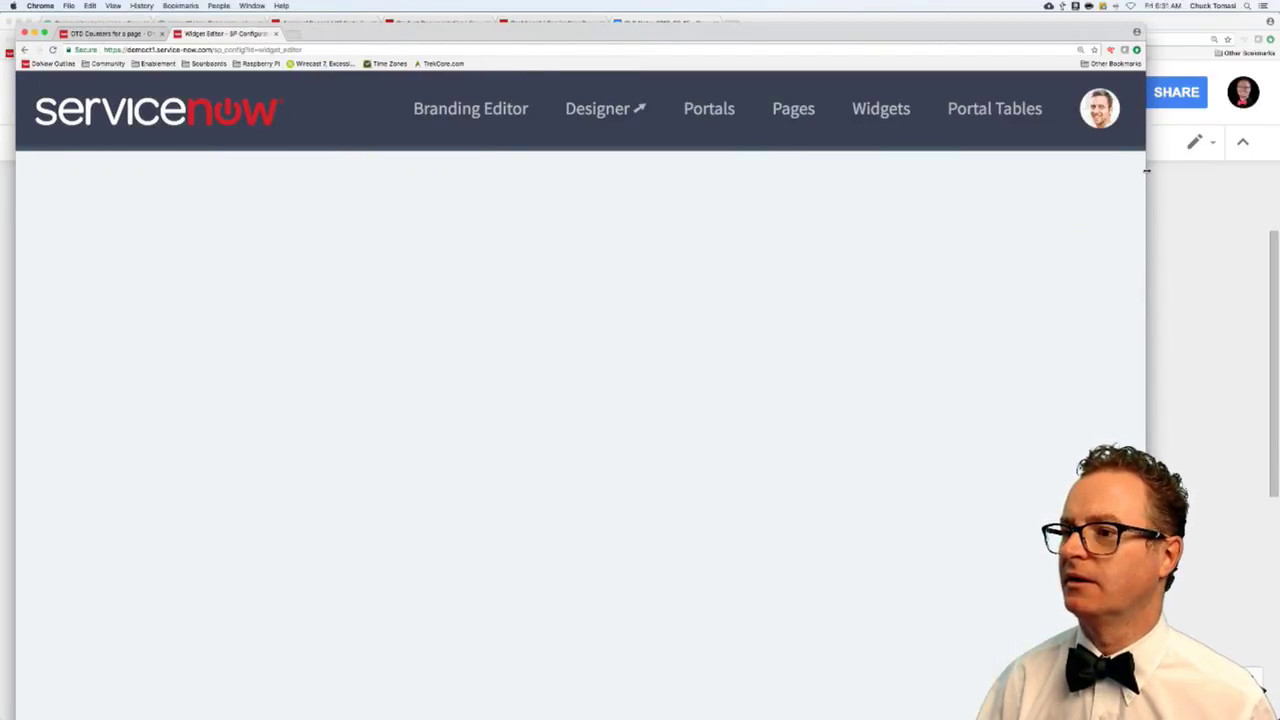
left_click_drag(1147, 171, 1278, 171)
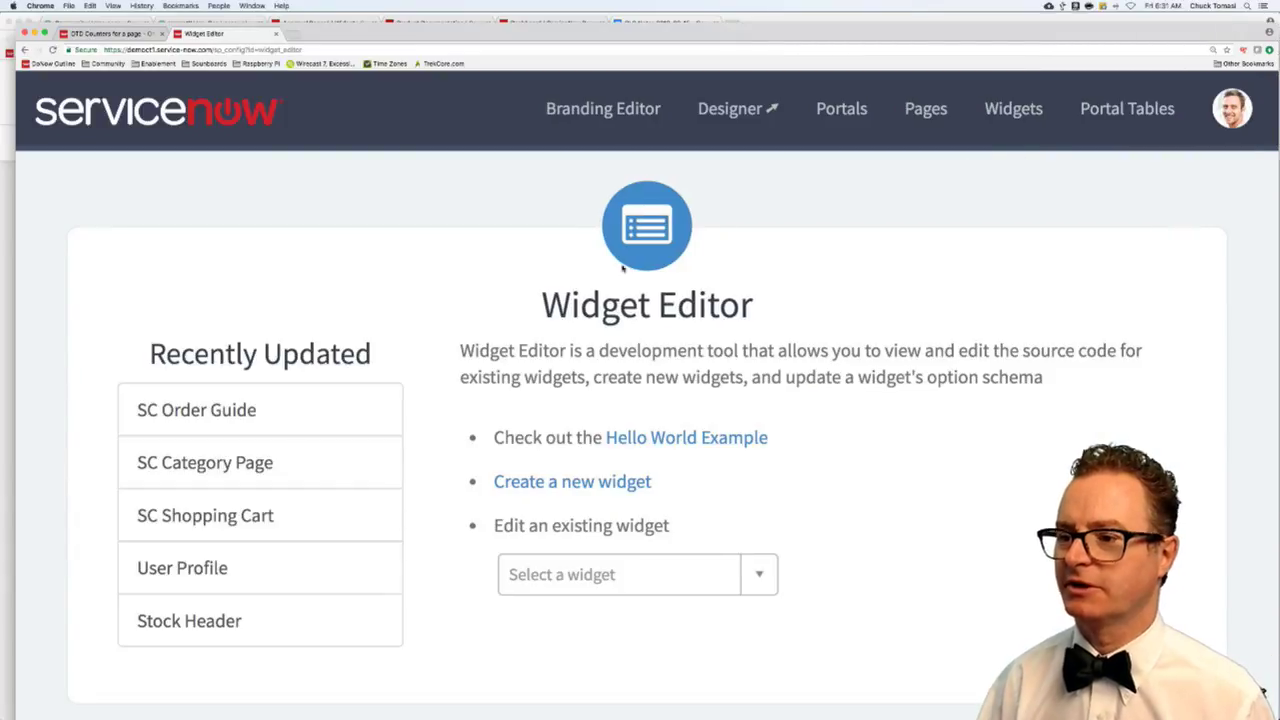
left_click(561, 575)
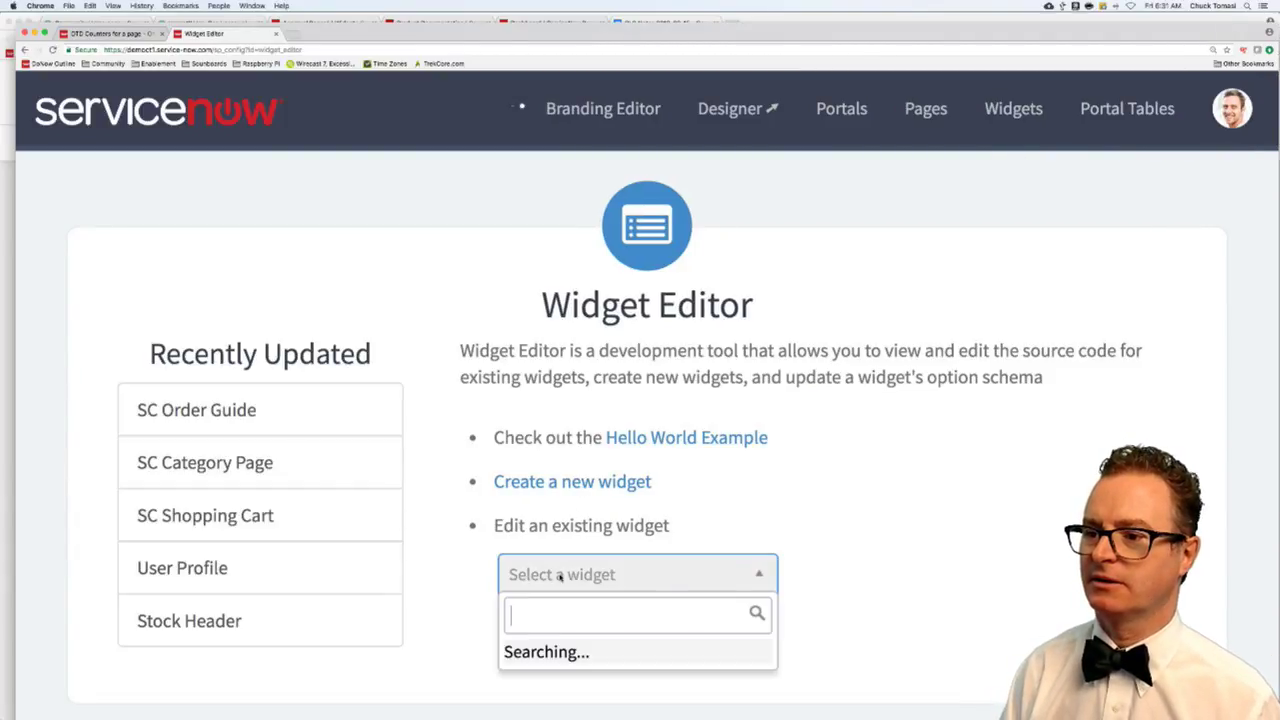
type("otd")
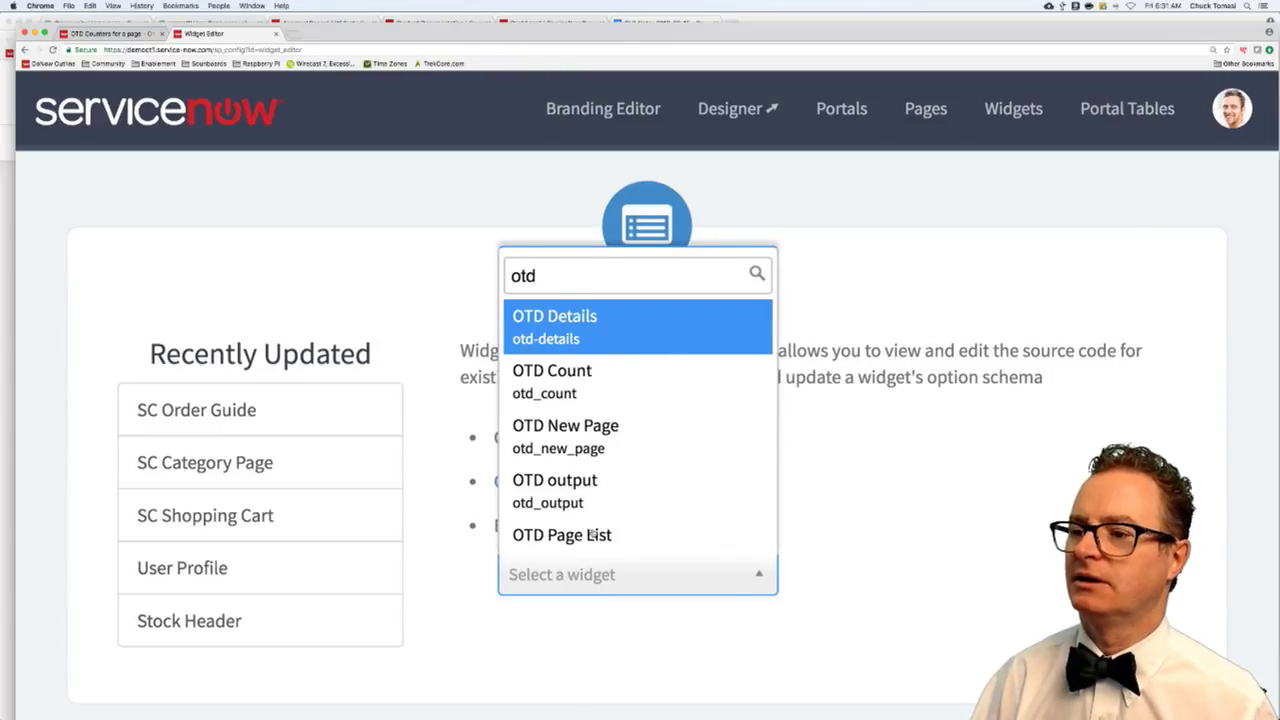
scroll(592, 400, "down", 1)
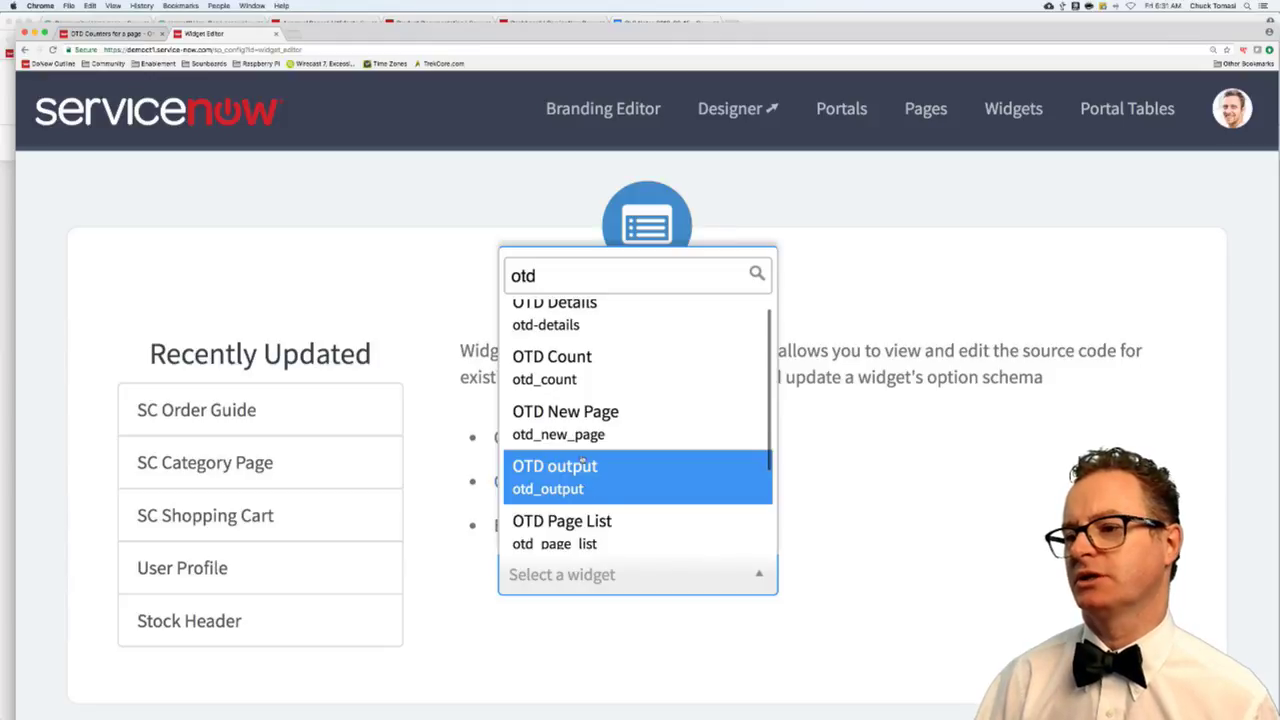
left_click(582, 425)
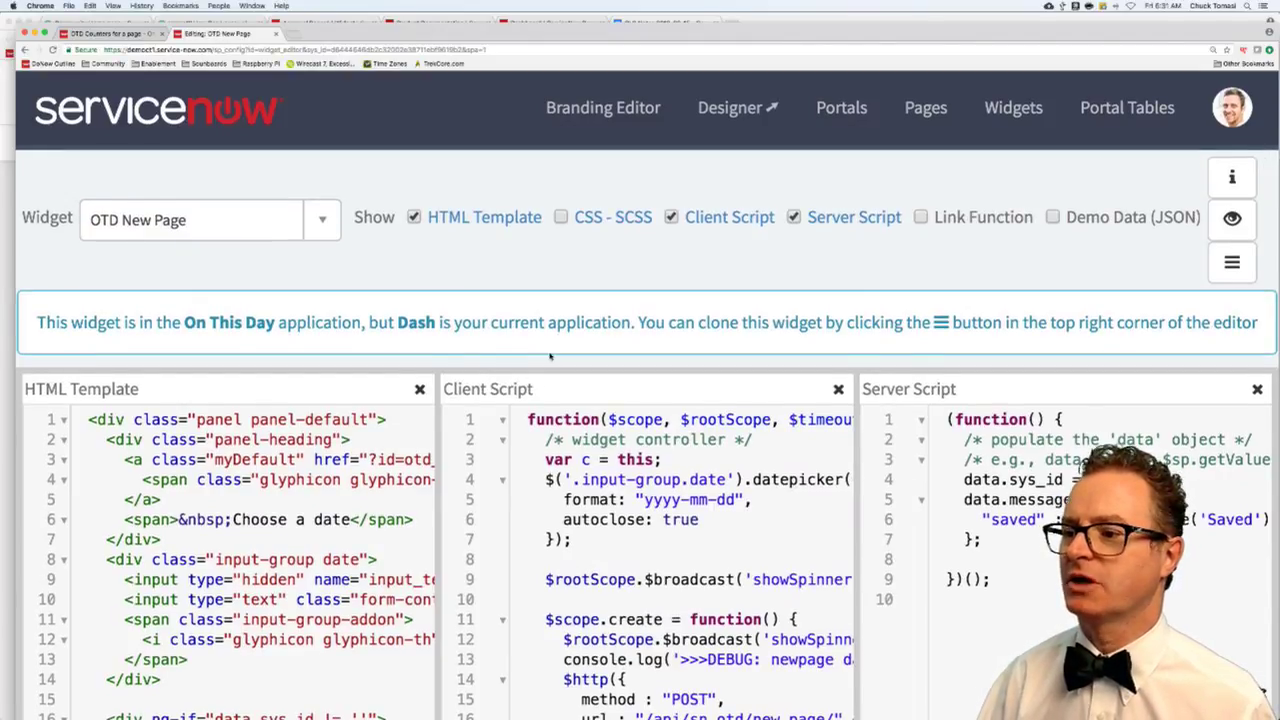
- Hide the HTML Template and Server Script panes and highlight the showSpinner broadcast and $rootScope
scroll(606, 510, "down", 2)
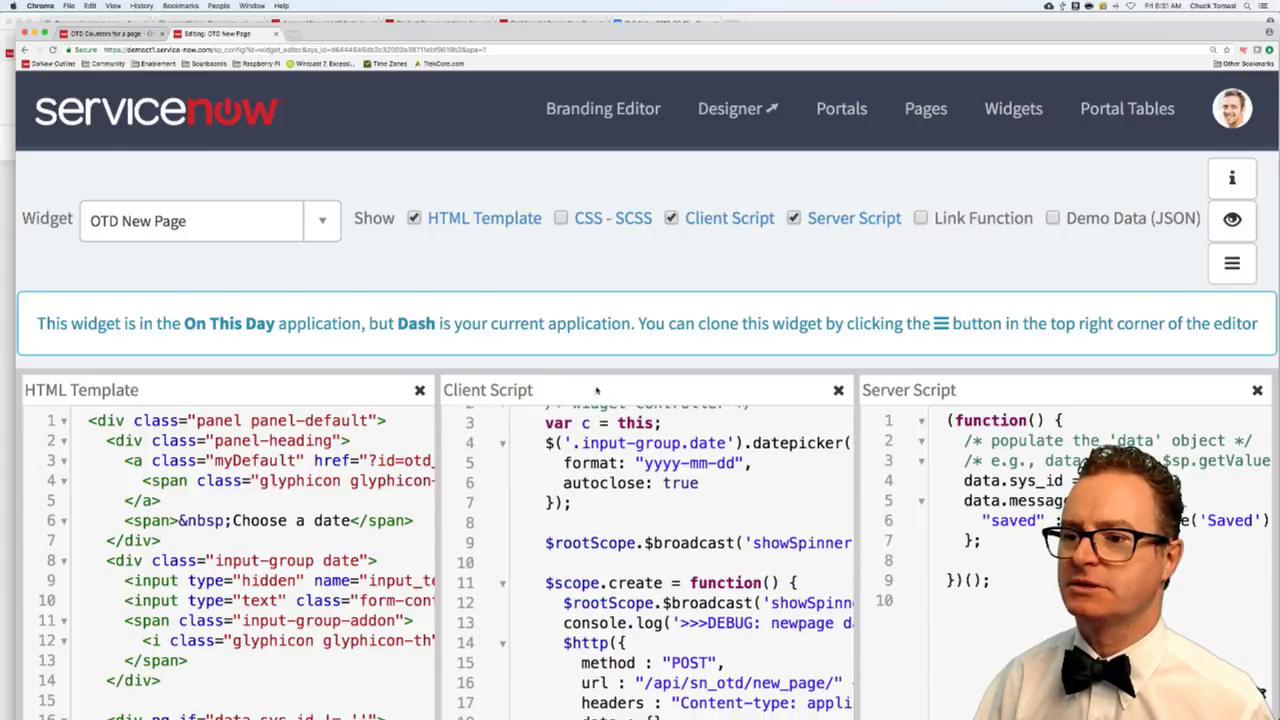
left_click(420, 390)
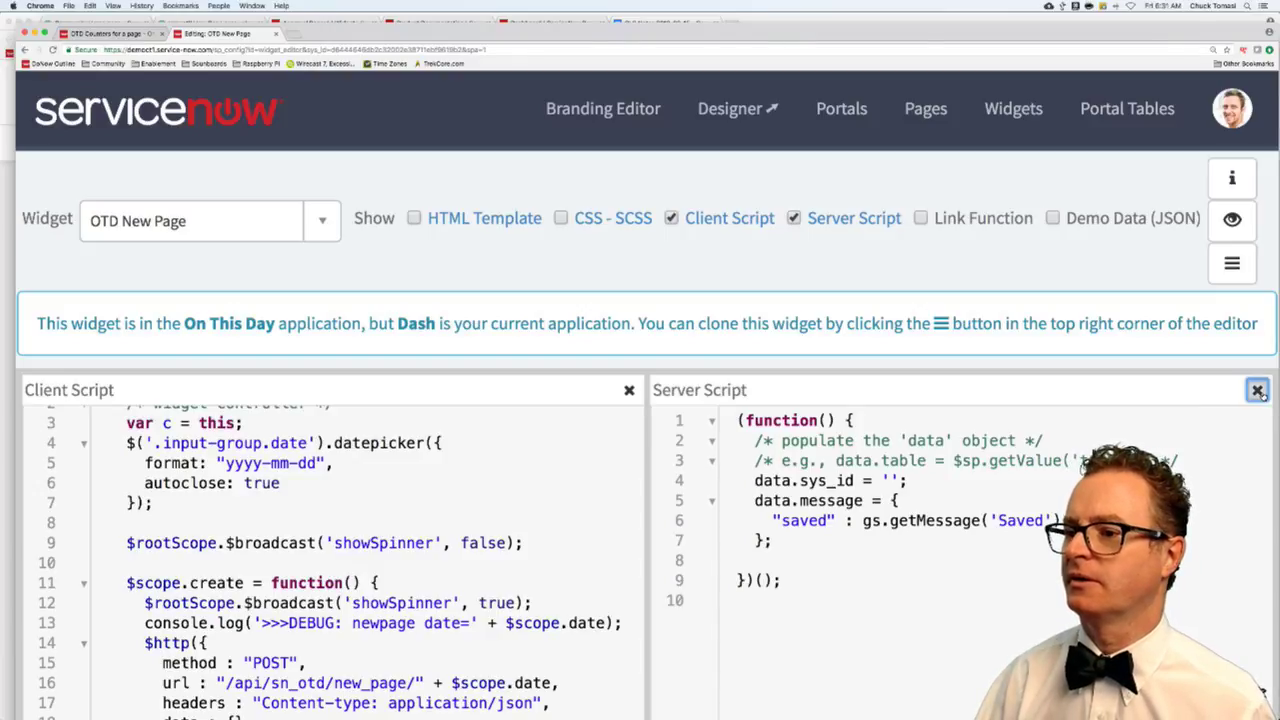
left_click(1258, 391)
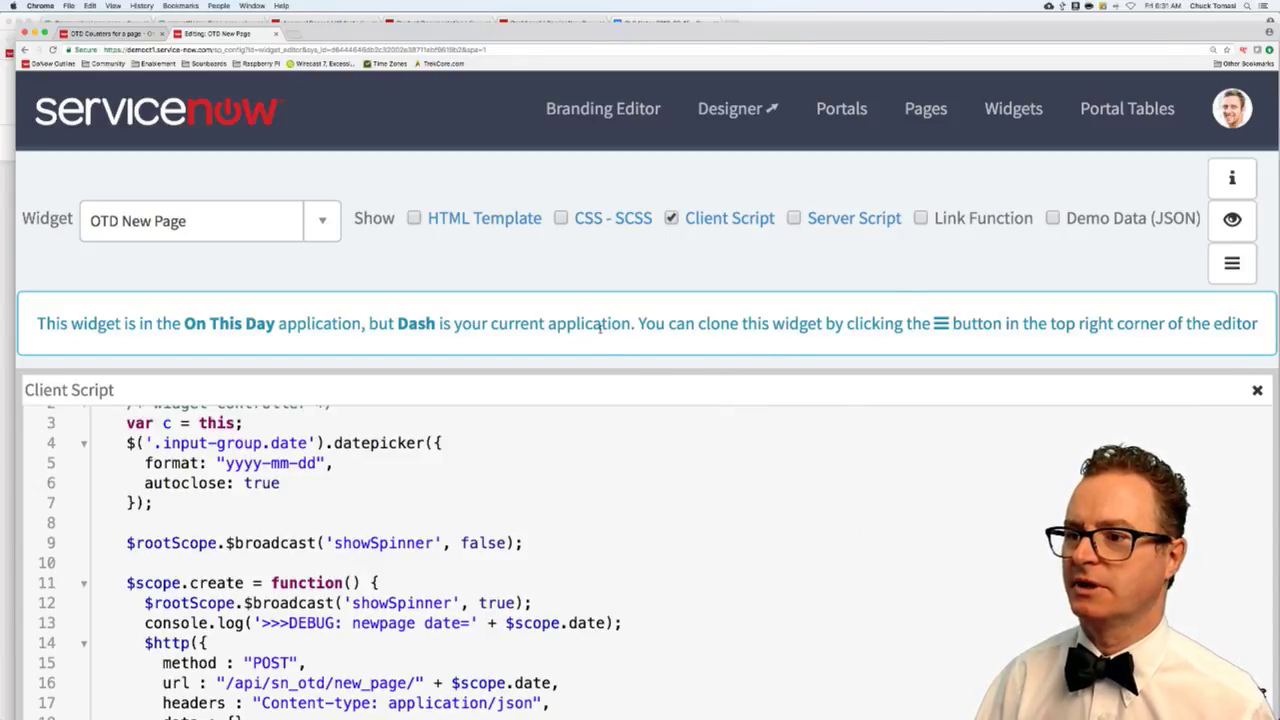
scroll(613, 428, "down", 3)
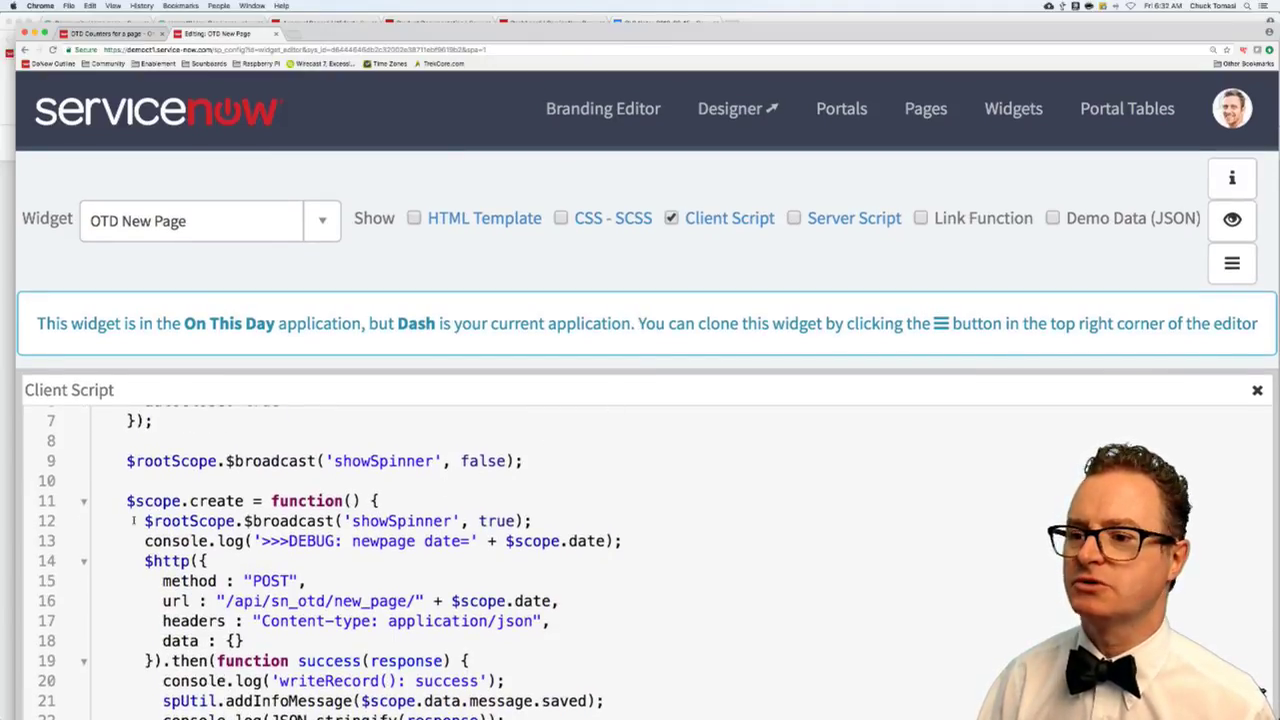
left_click_drag(144, 520, 544, 521)
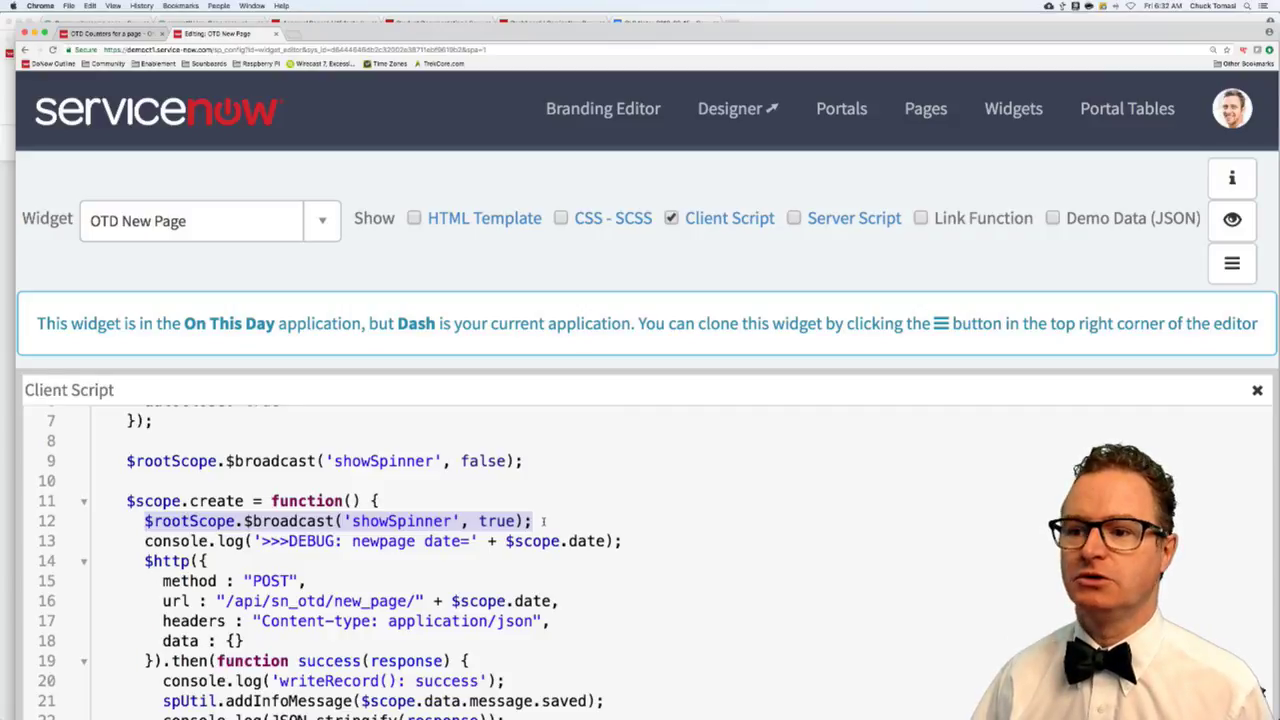
left_click(180, 461)
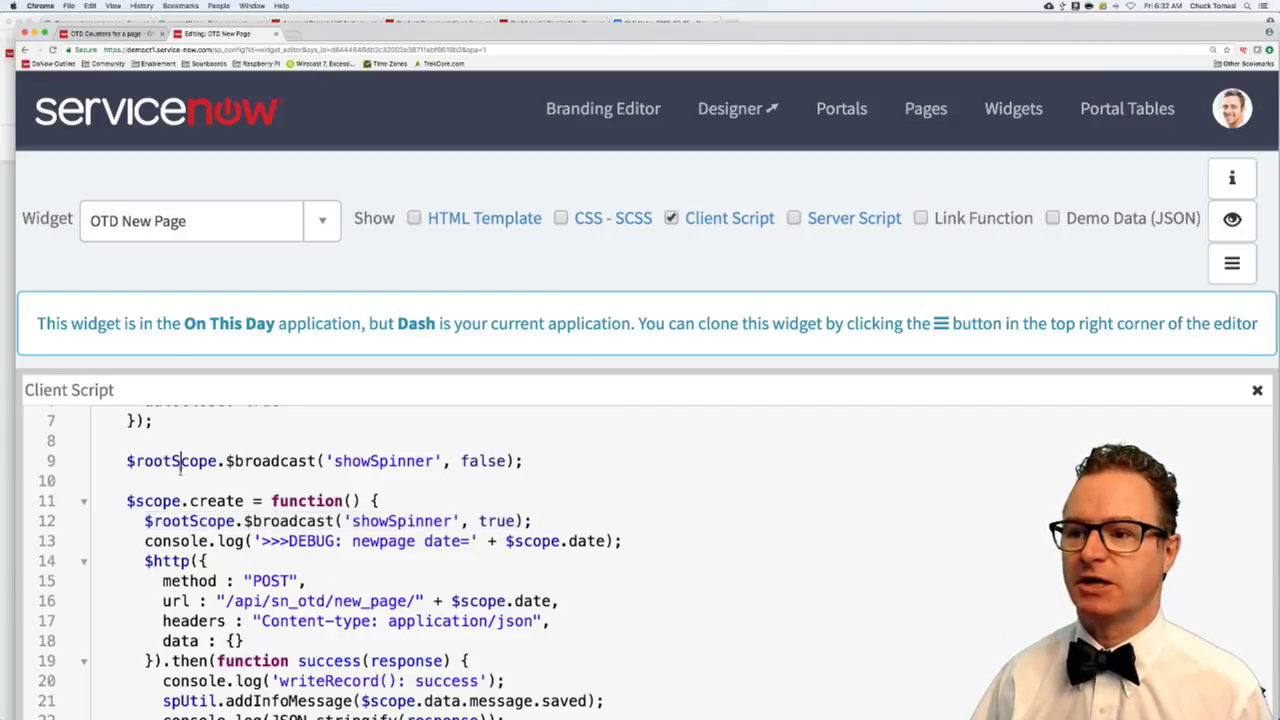
scroll(248, 440, "up", 3)
left_click_drag(262, 420, 356, 420)
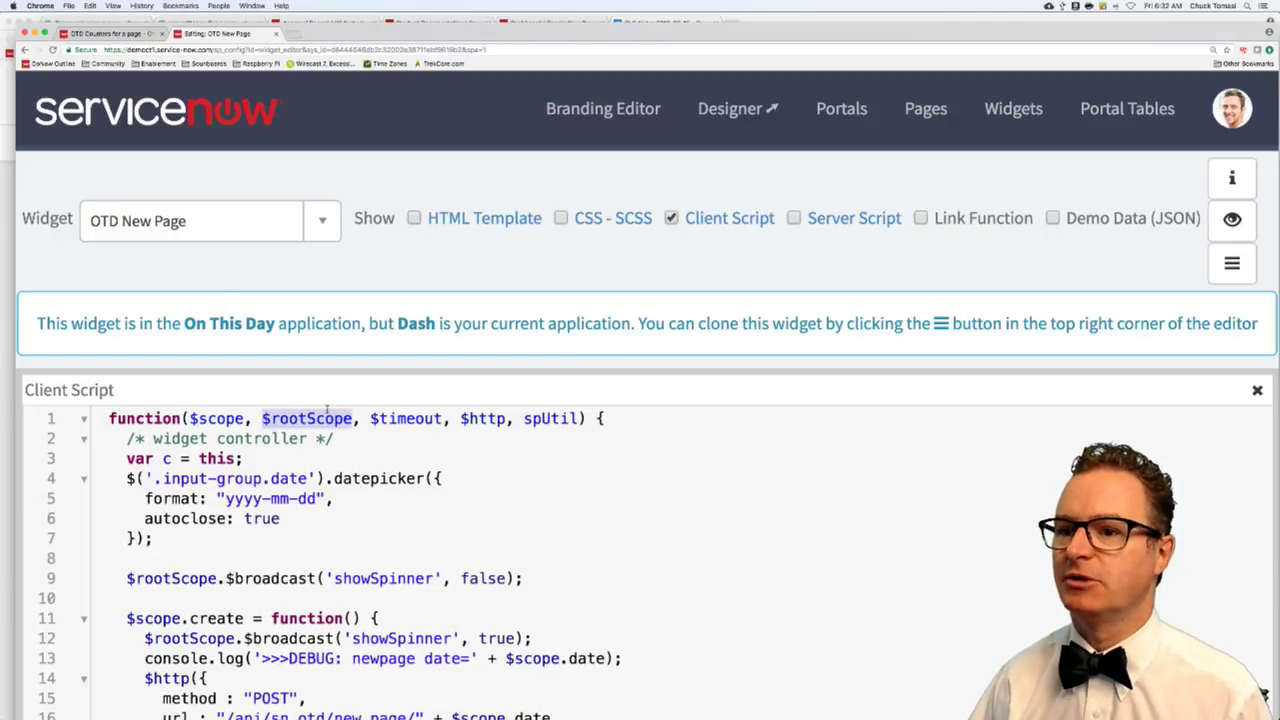
left_click(319, 222)
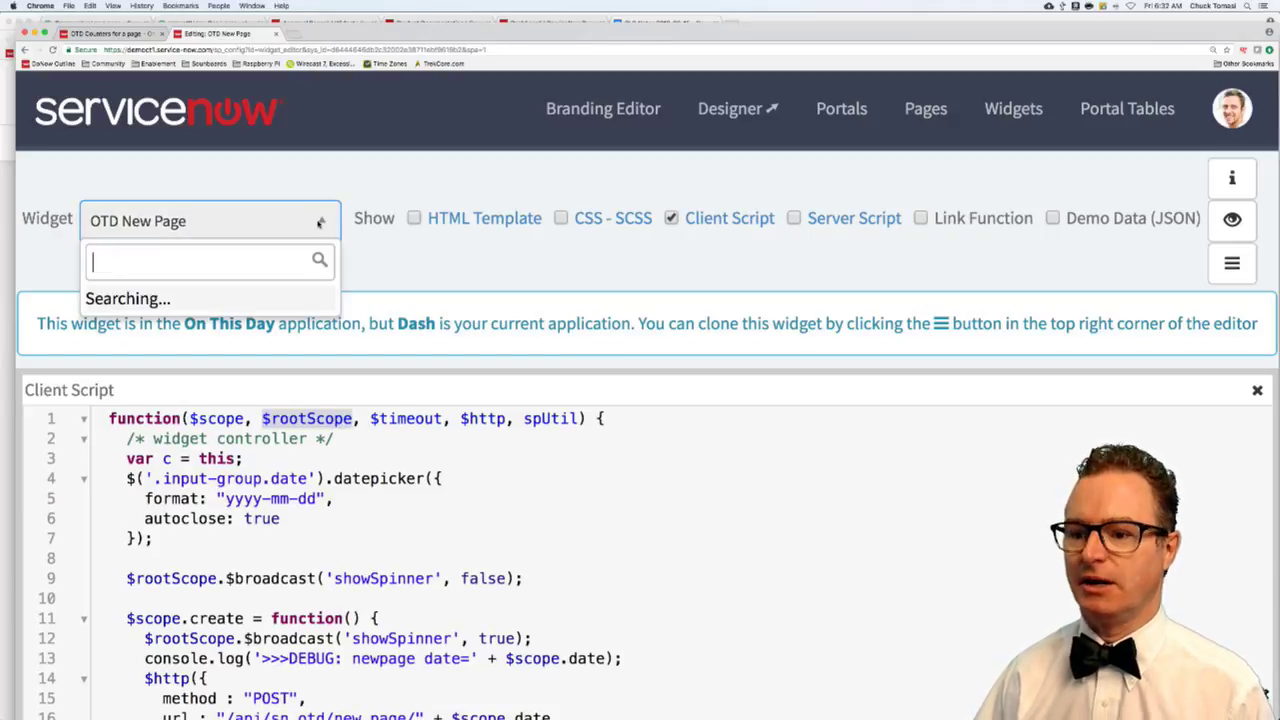
- Load OTD Spinner, highlight its three showSpinner lines in the client script, then close the editor tab
type("spinner")
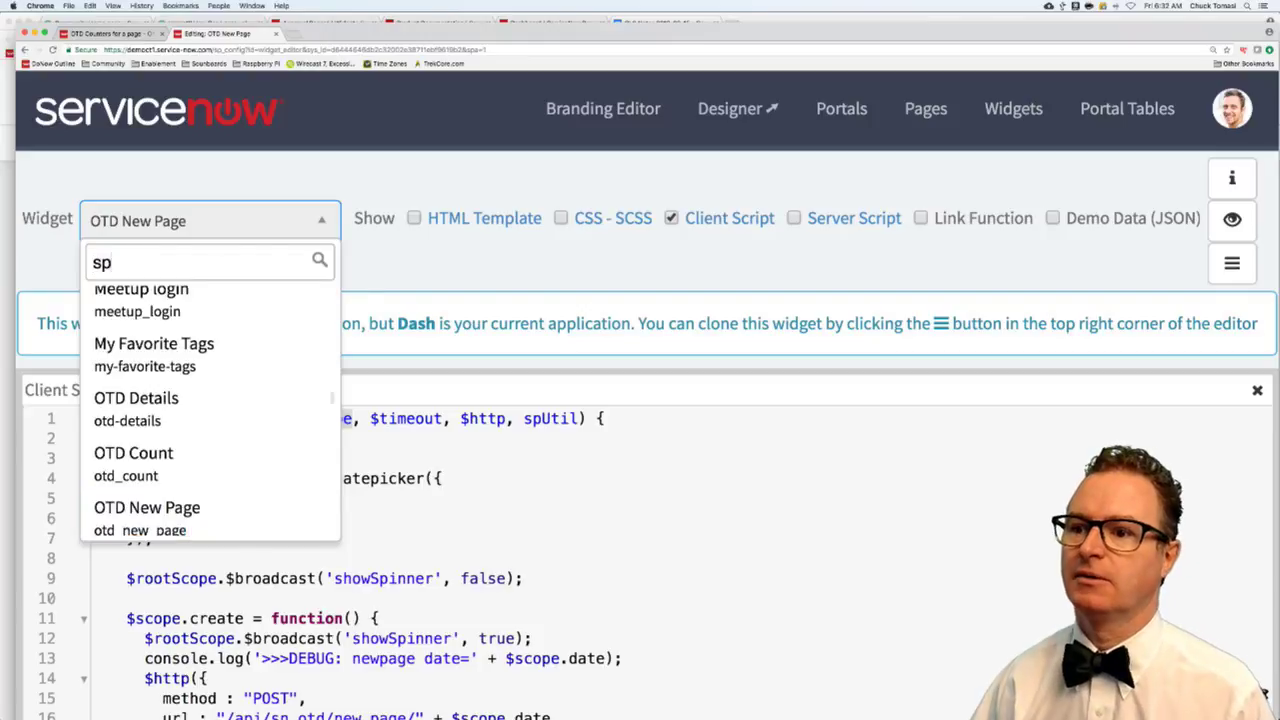
left_click(185, 314)
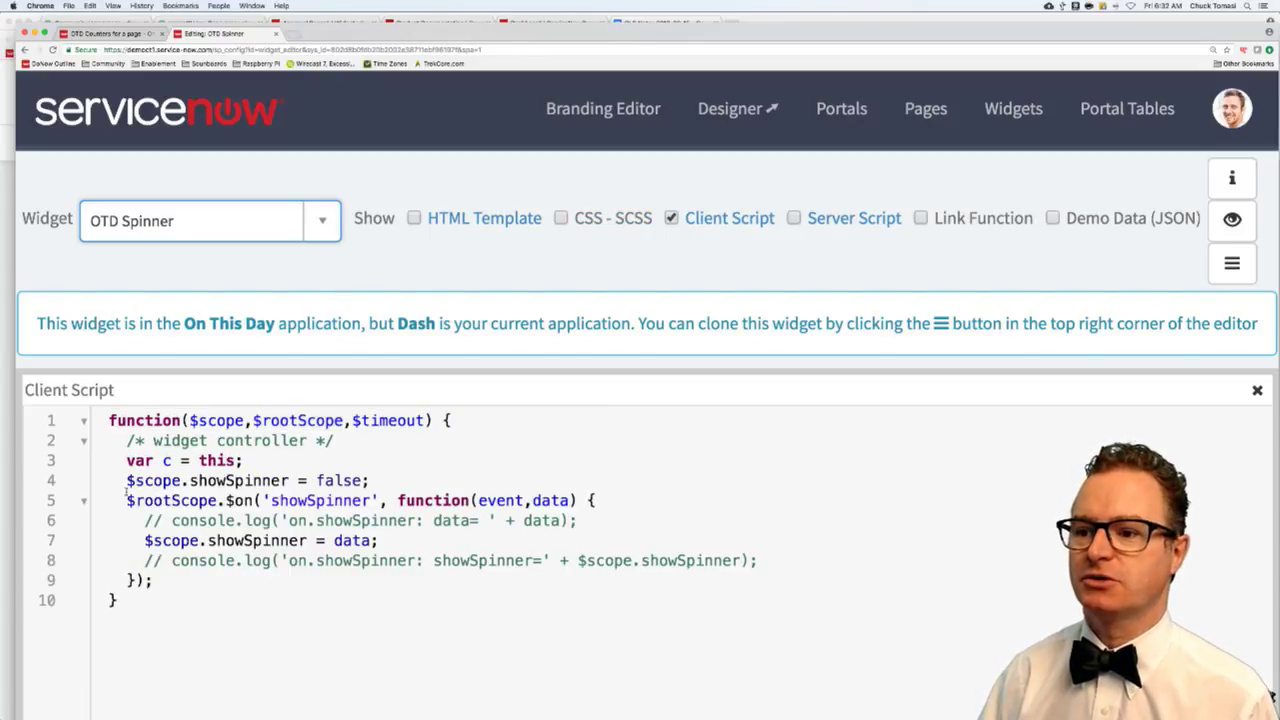
left_click_drag(127, 482, 368, 482)
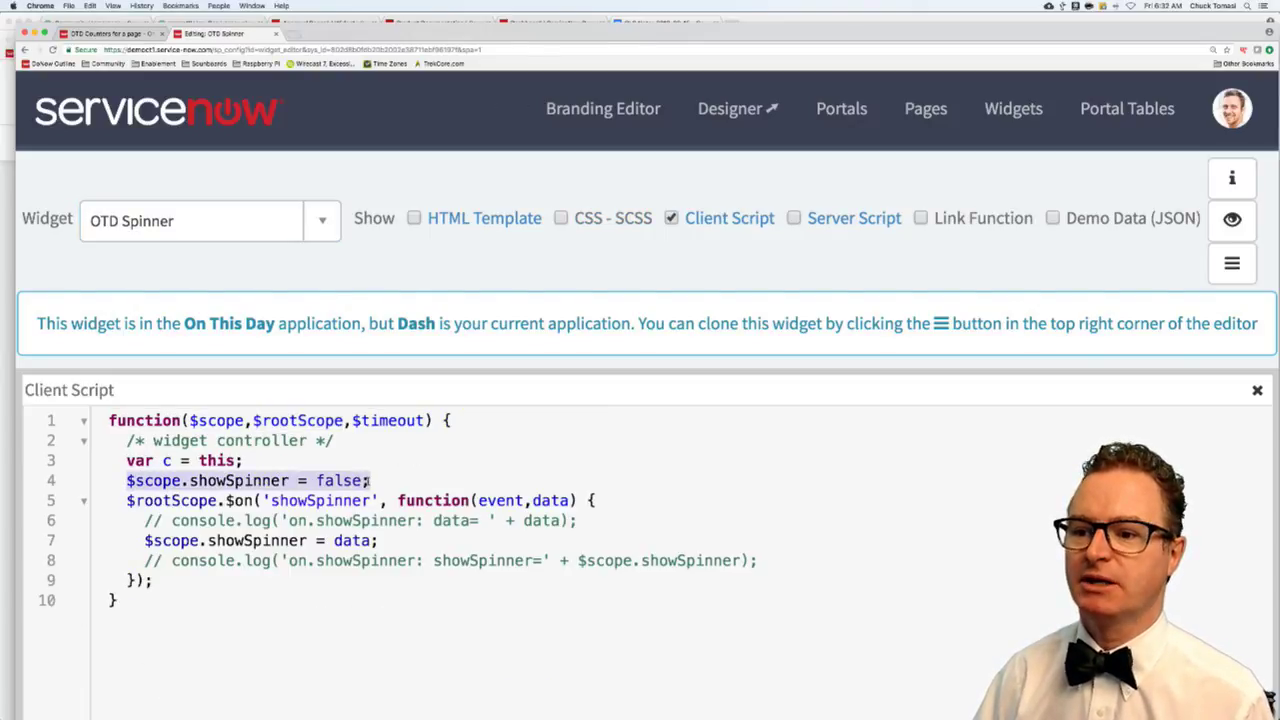
left_click_drag(133, 500, 382, 500)
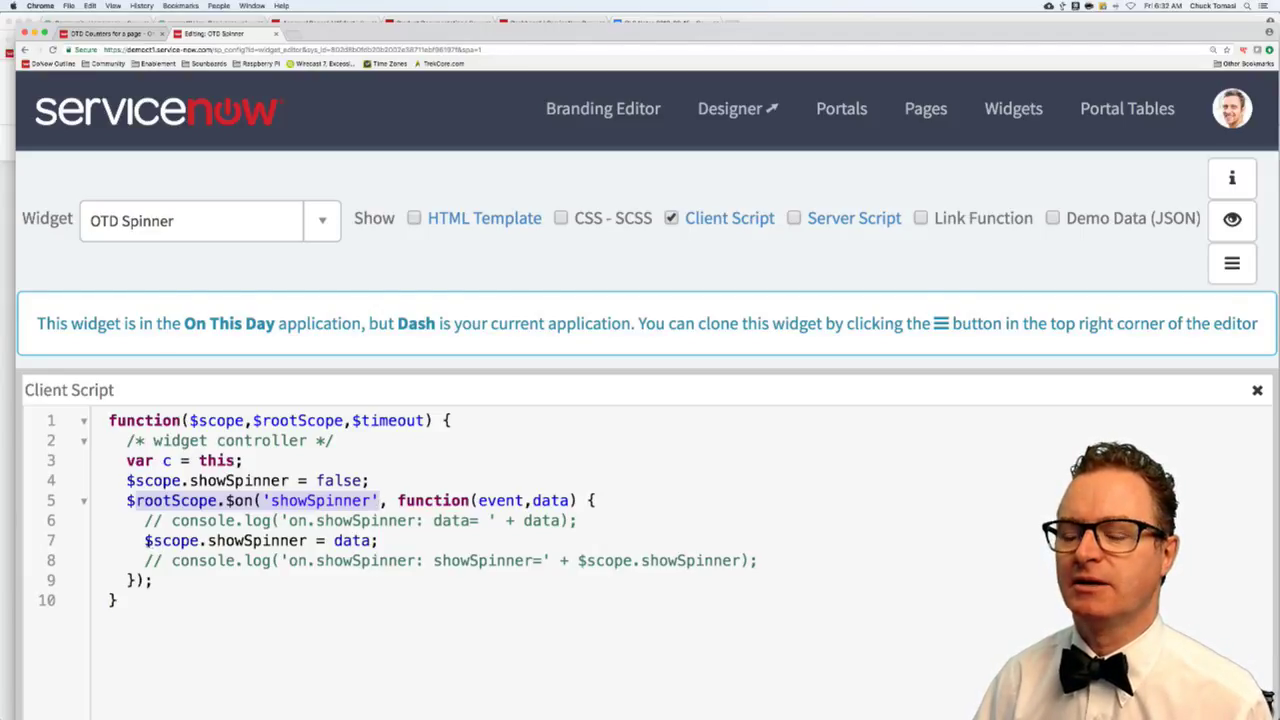
left_click_drag(144, 540, 386, 541)
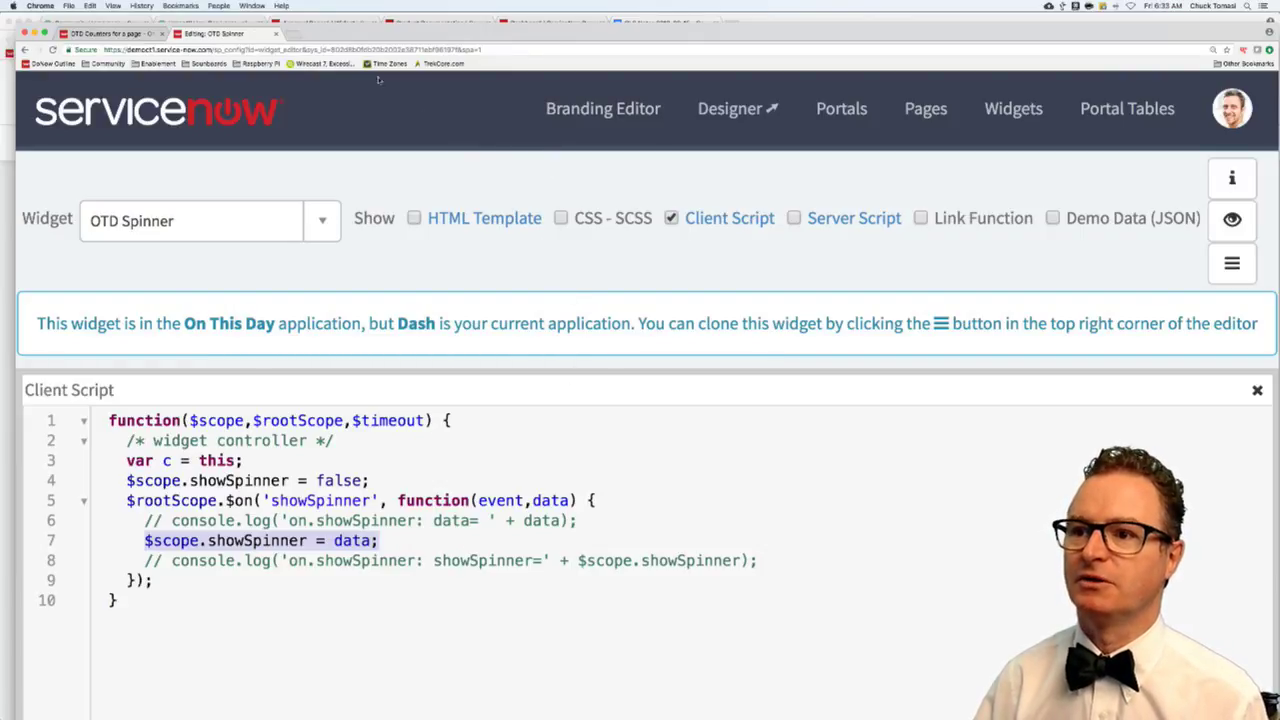
left_click(276, 33)
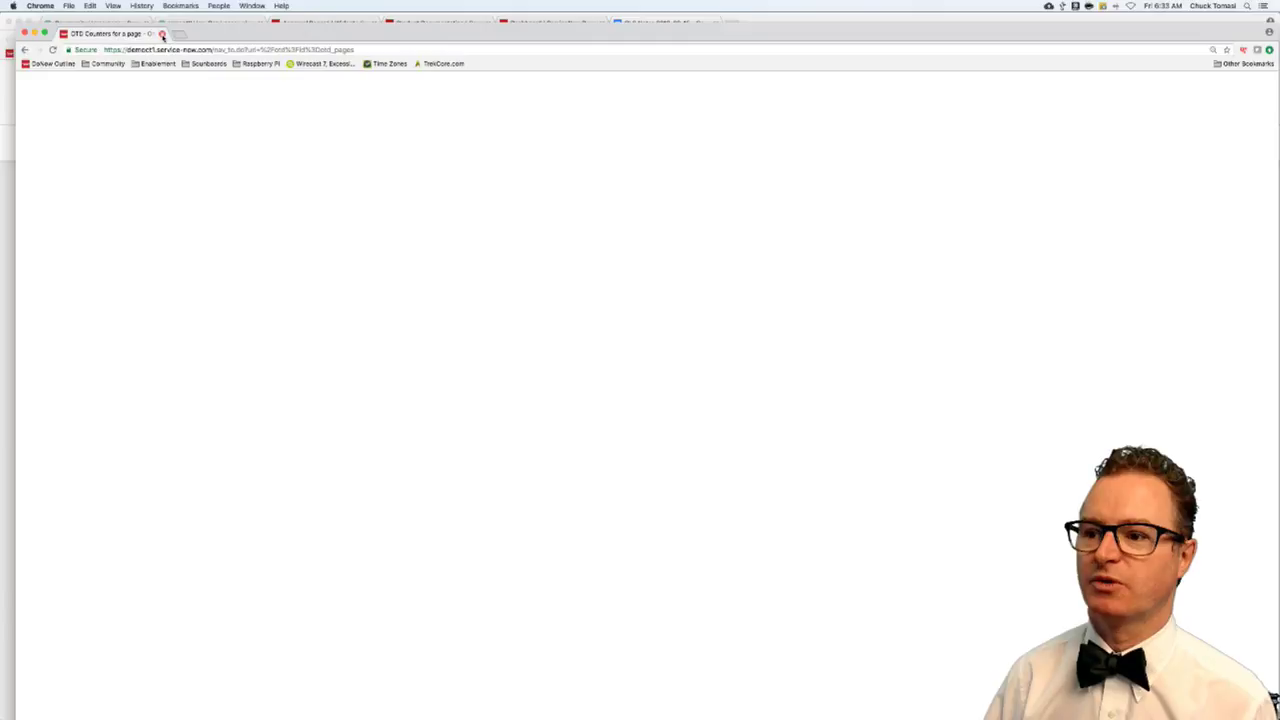
- Close the OTD Counters window and the old question tab, returning to the Community question list
key("super+w")
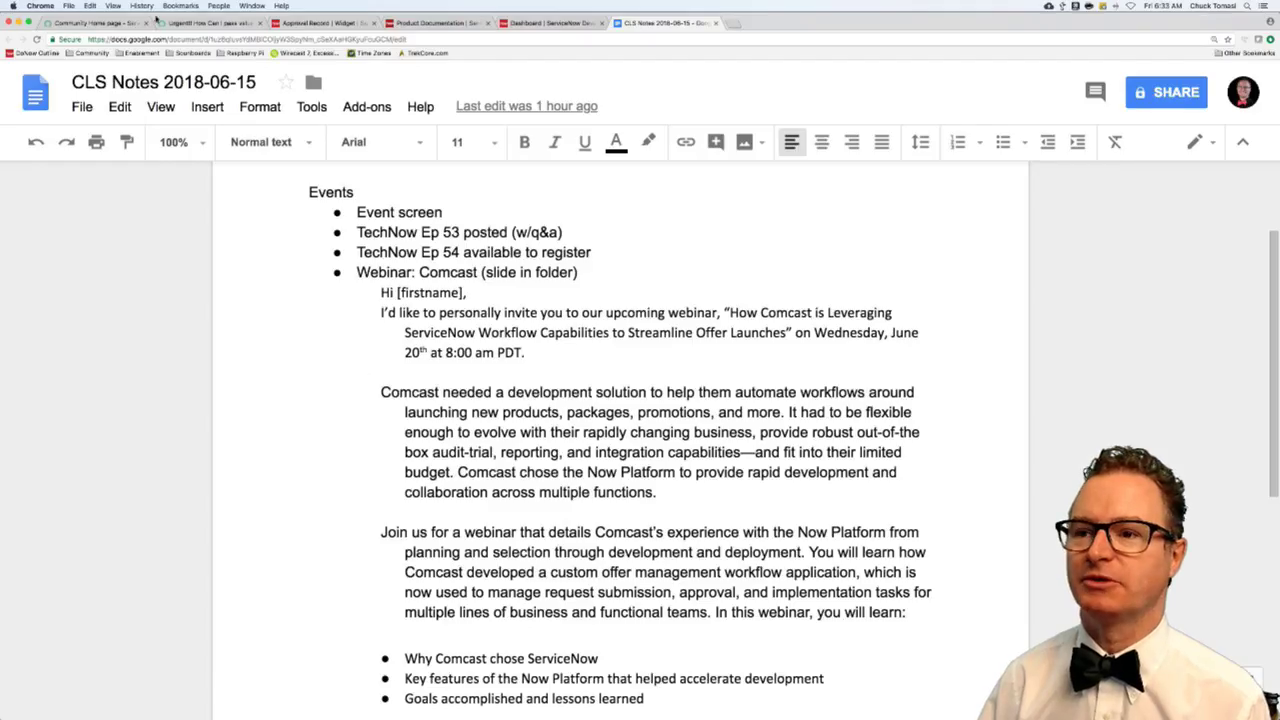
left_click(90, 22)
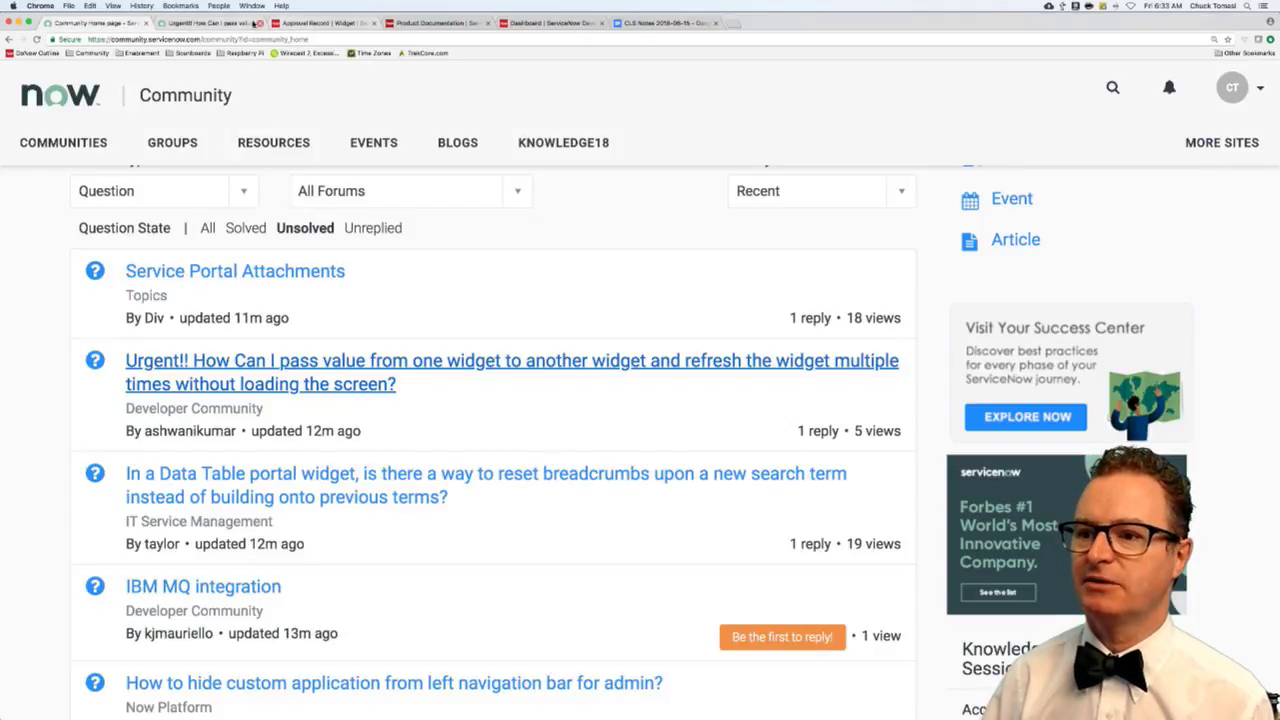
left_click(216, 22)
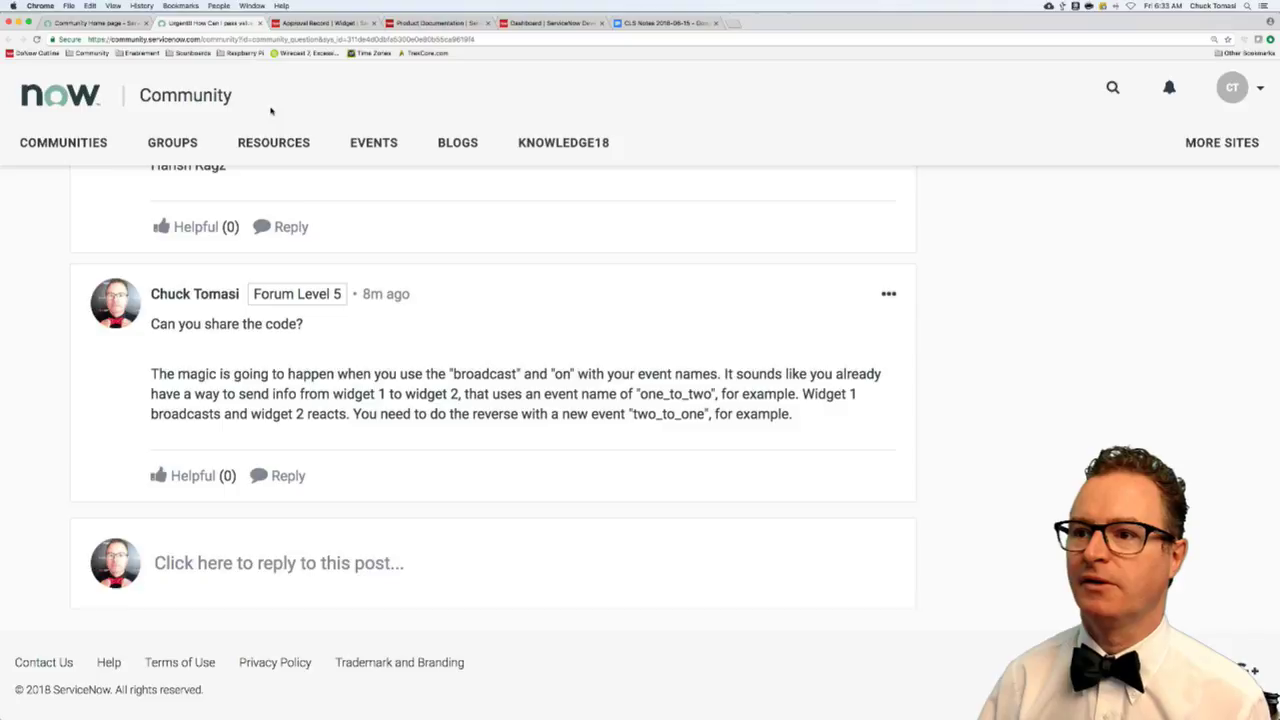
left_click(259, 22)
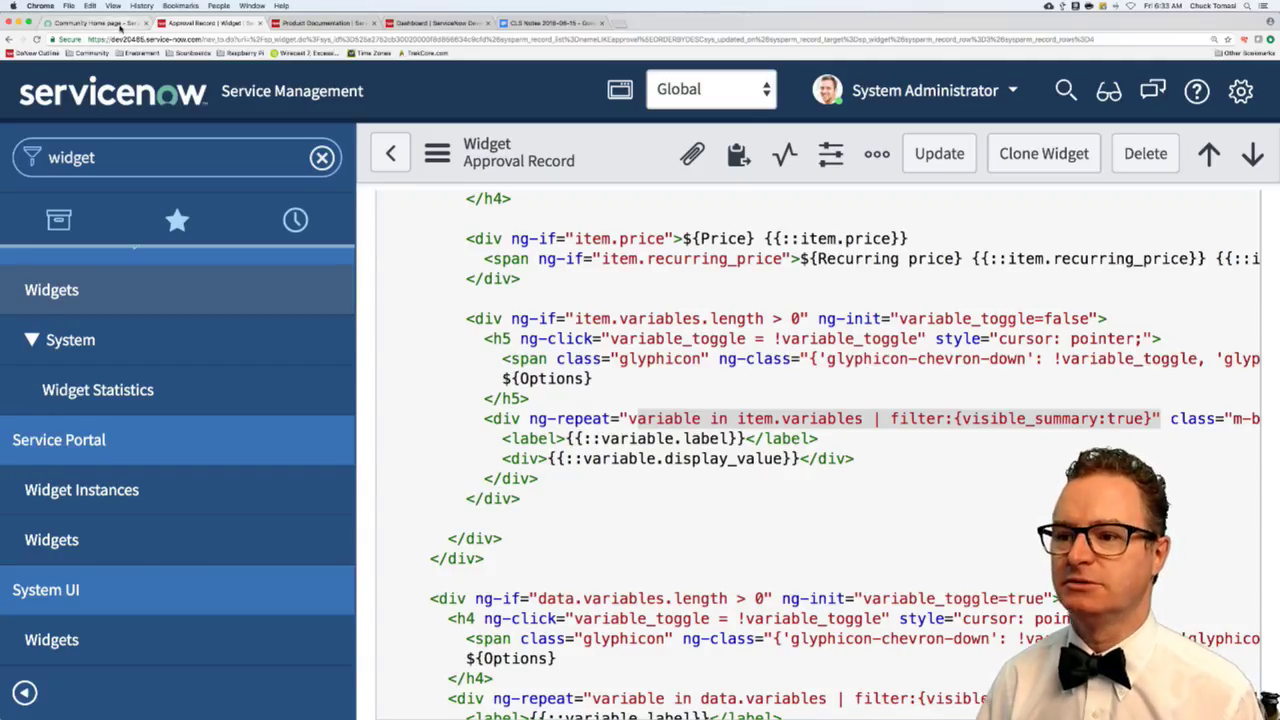
left_click(118, 26)
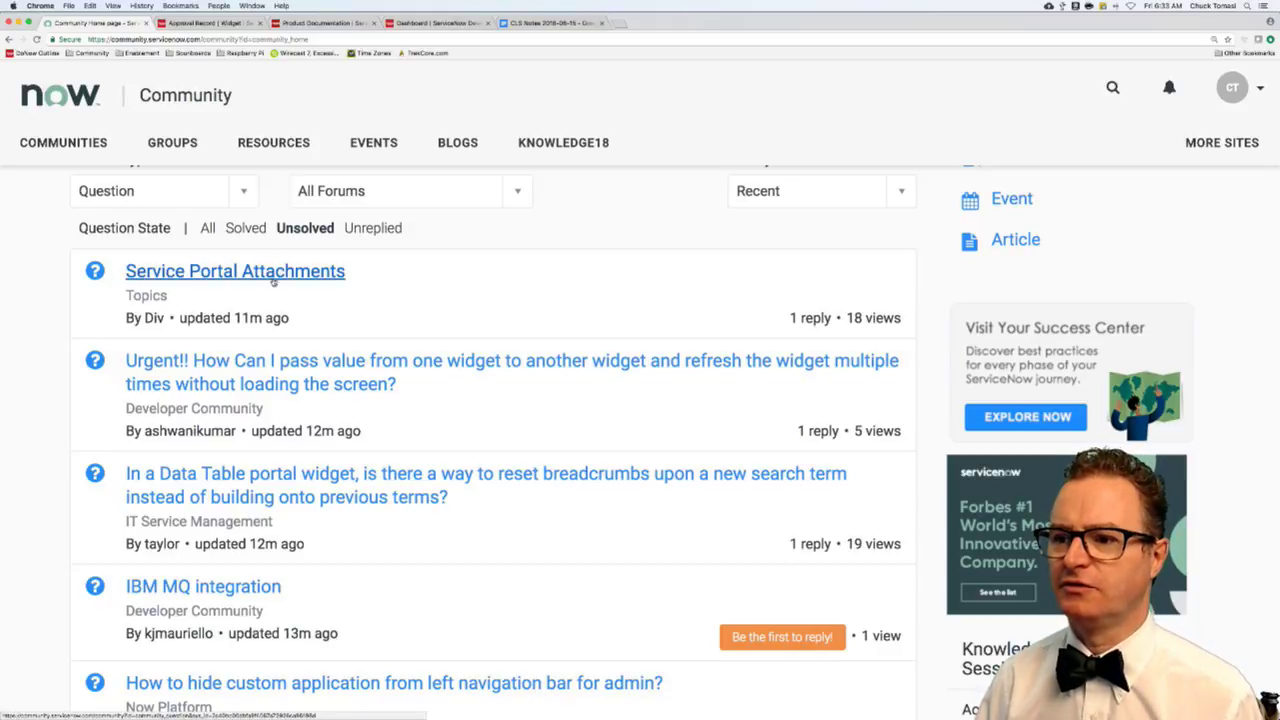
- Open the 'Urgent!! How Can I pass value…' question in a new tab and copy its URL into a new TextWrangler document
scroll(300, 362, "down", 1)
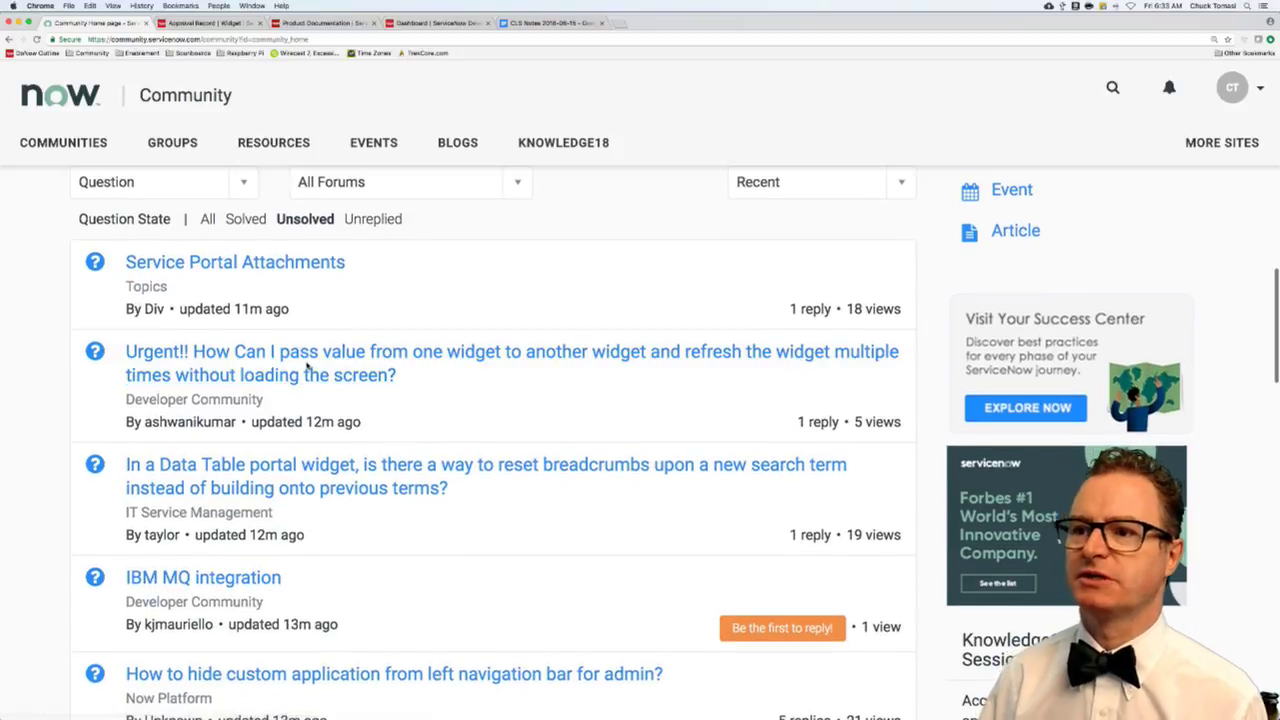
left_click(307, 368, "super")
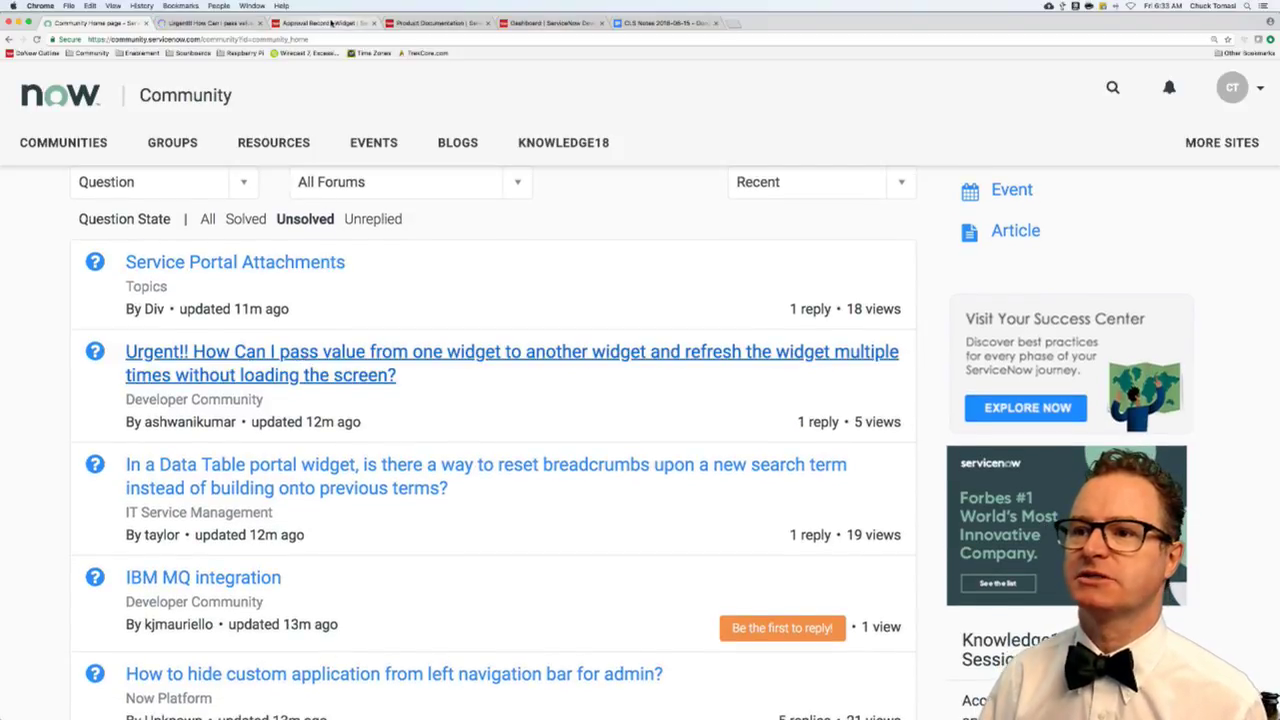
left_click(231, 23)
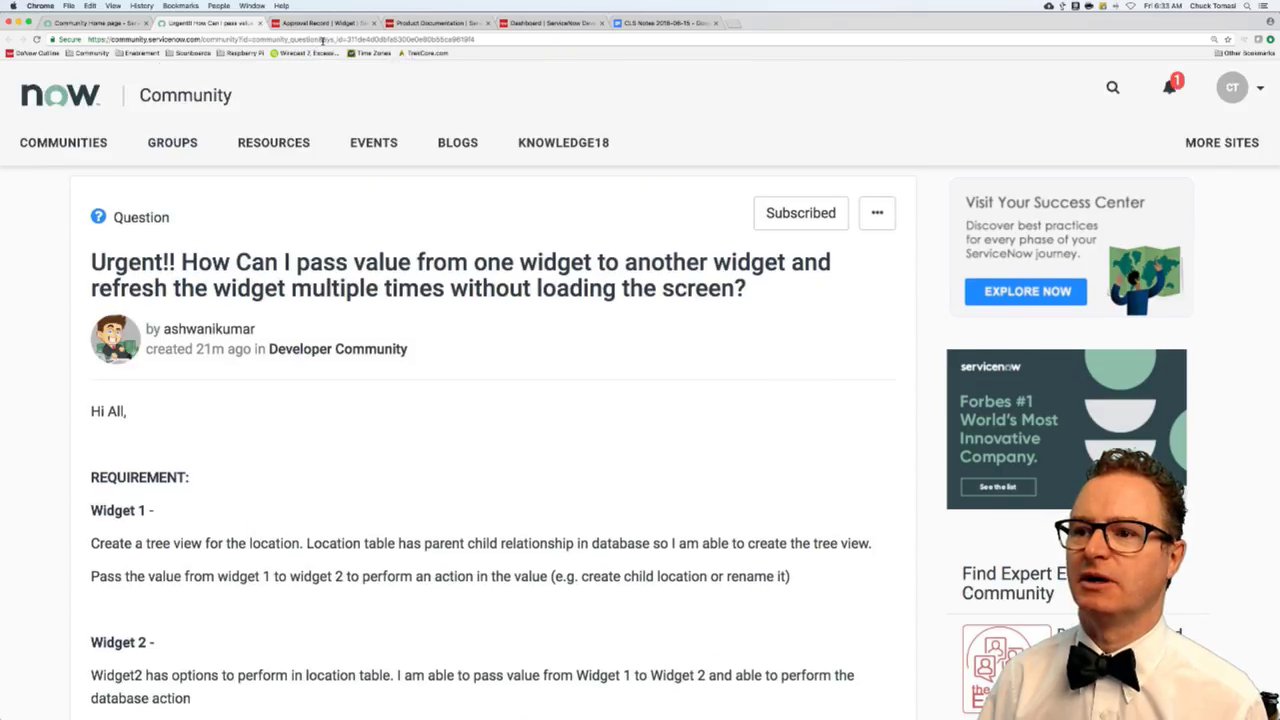
left_click(320, 40)
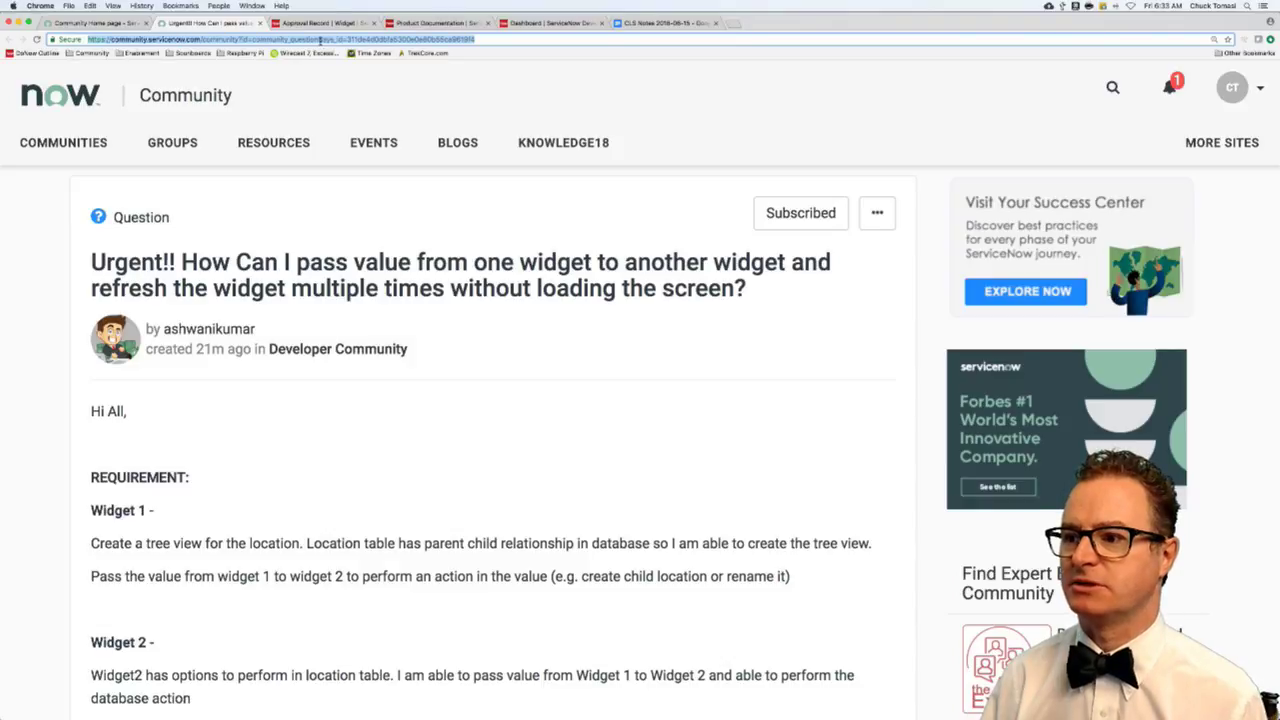
key("super+Tab")
key("super+Tab")
key("super+Tab")
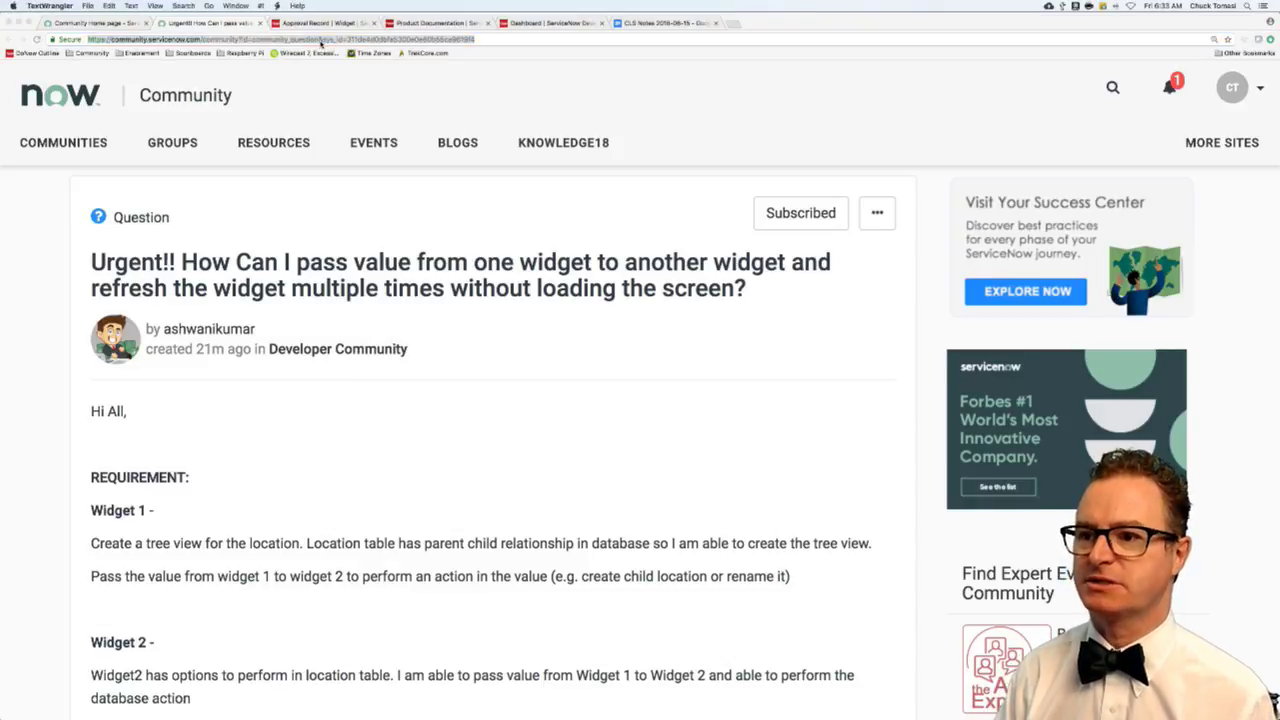
key("super+n")
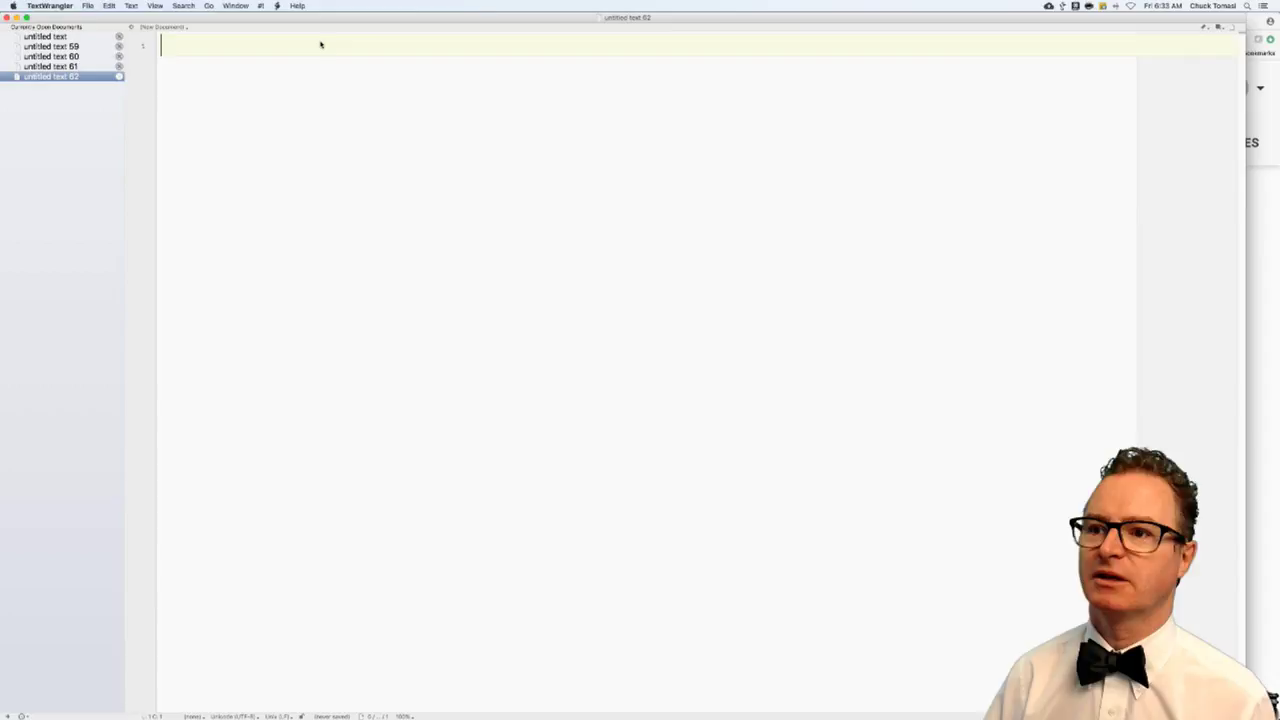
- Paste the question URL into 'untitled text 62', select its sys_id, and close the question tab
type("https://community.servicenow.com/community?id=community_question&sys_id=311de4d0dbfa5300e0e80b55ca9619f4")
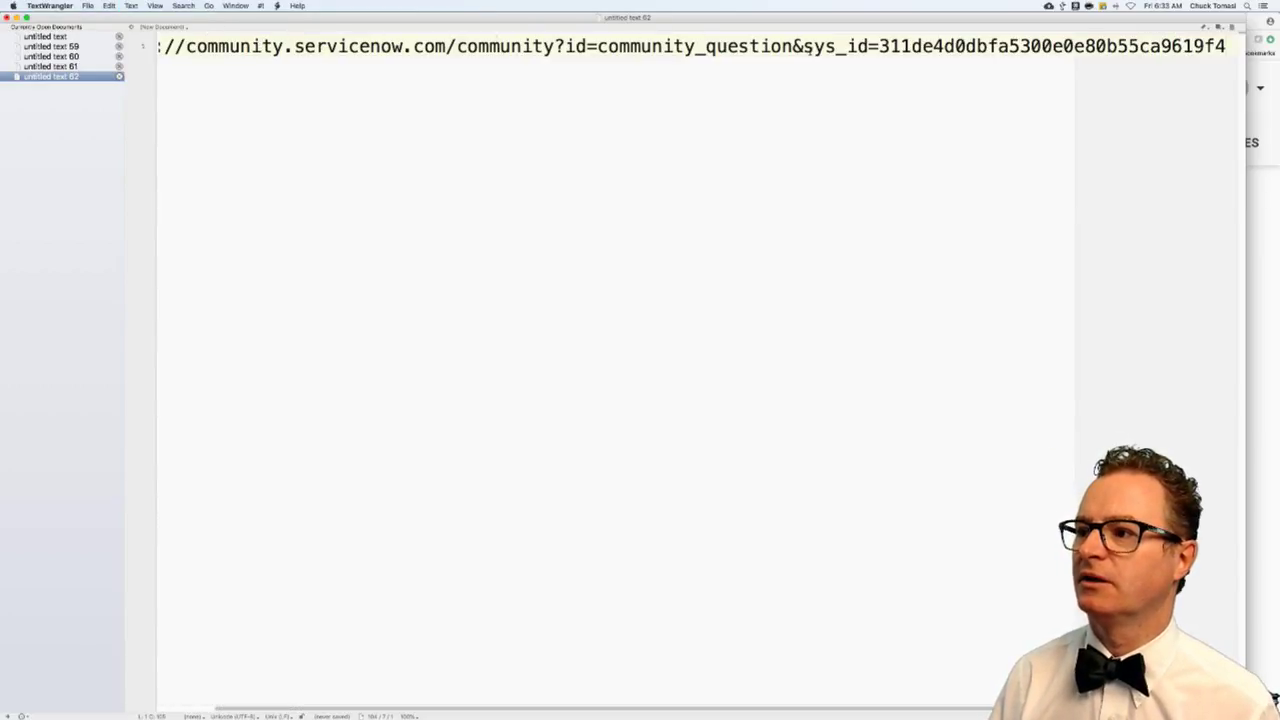
left_click_drag(804, 47, 1248, 50)
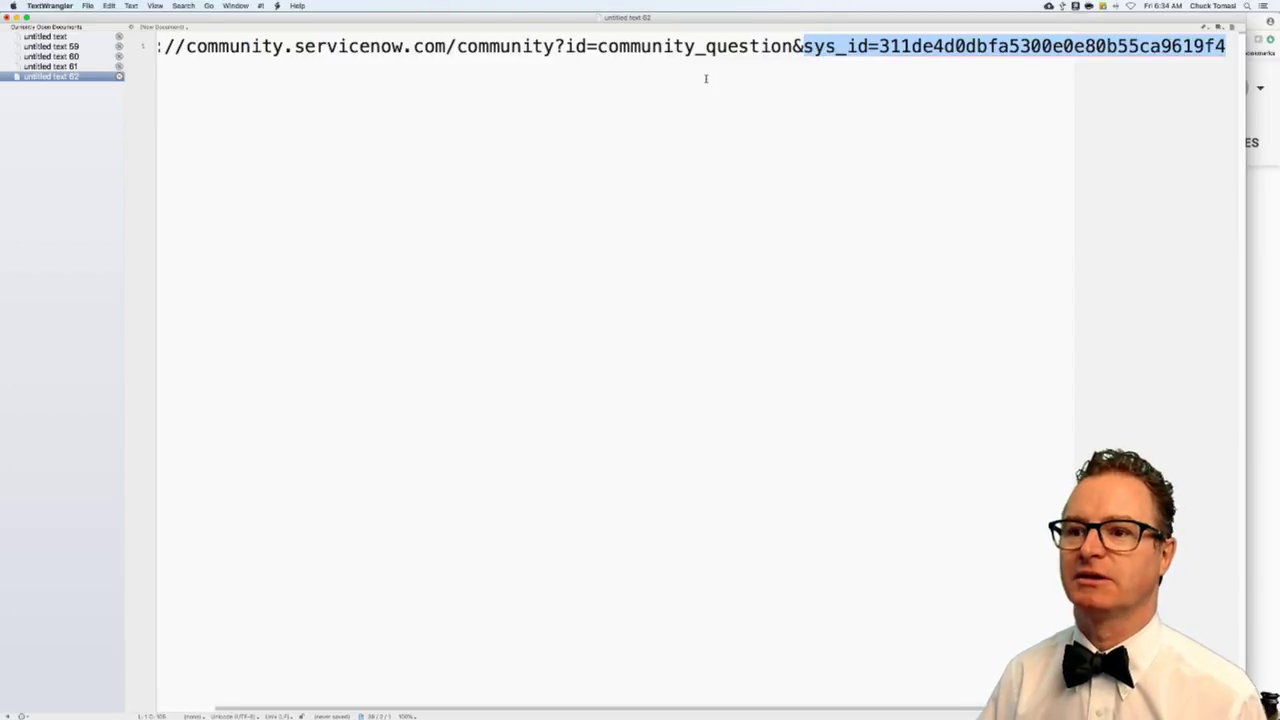
key("super+Tab")
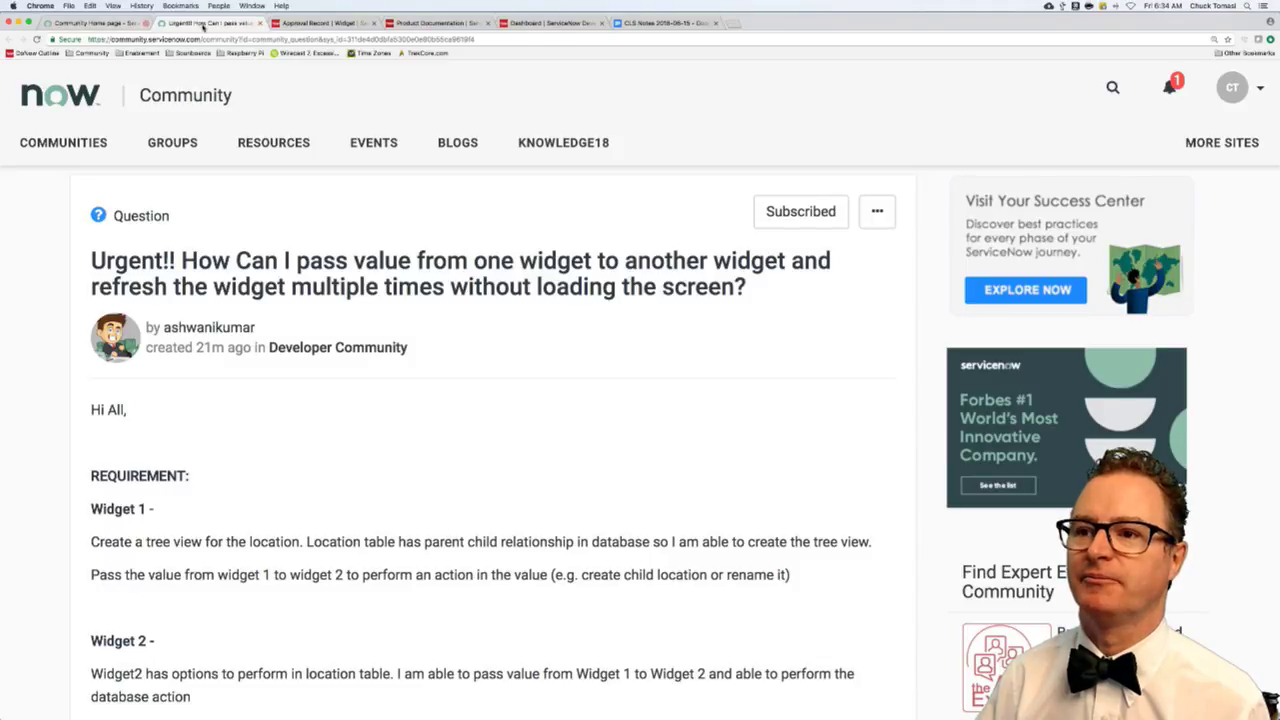
left_click(260, 23)
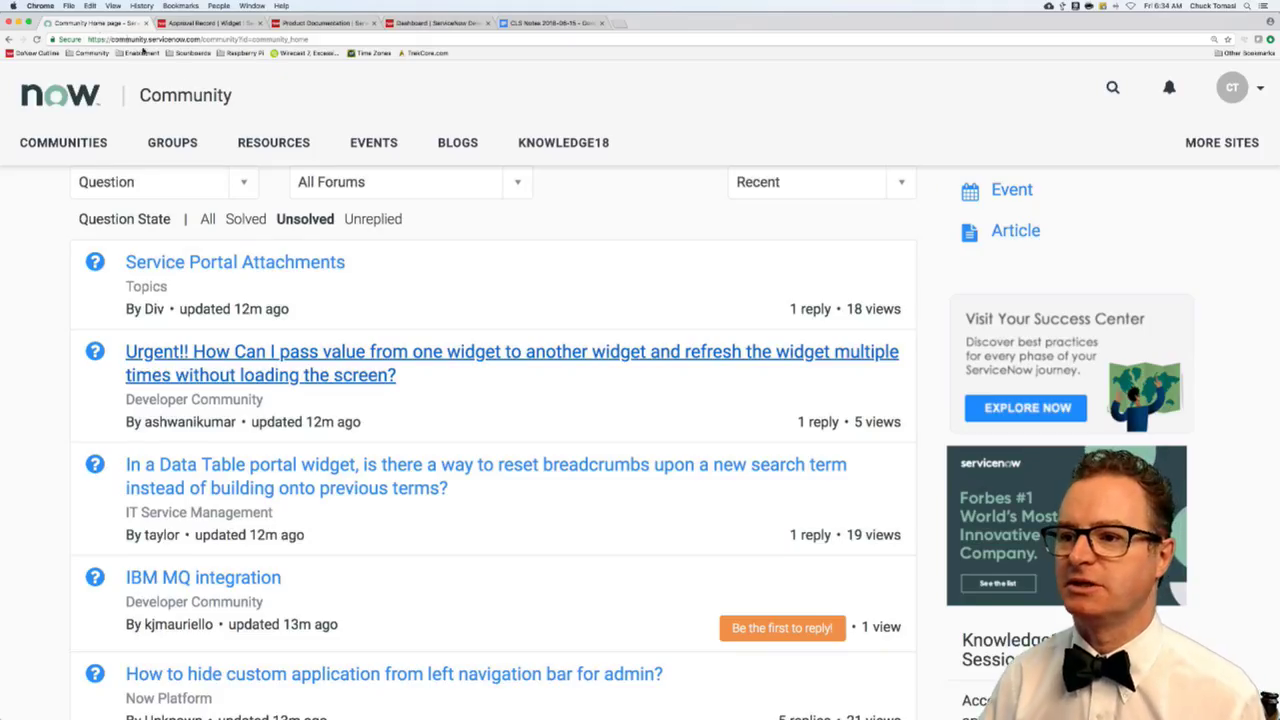
- Filter to Unreplied questions and open 'Missing columns from Incident…' in a new tab
scroll(310, 230, "up", 1)
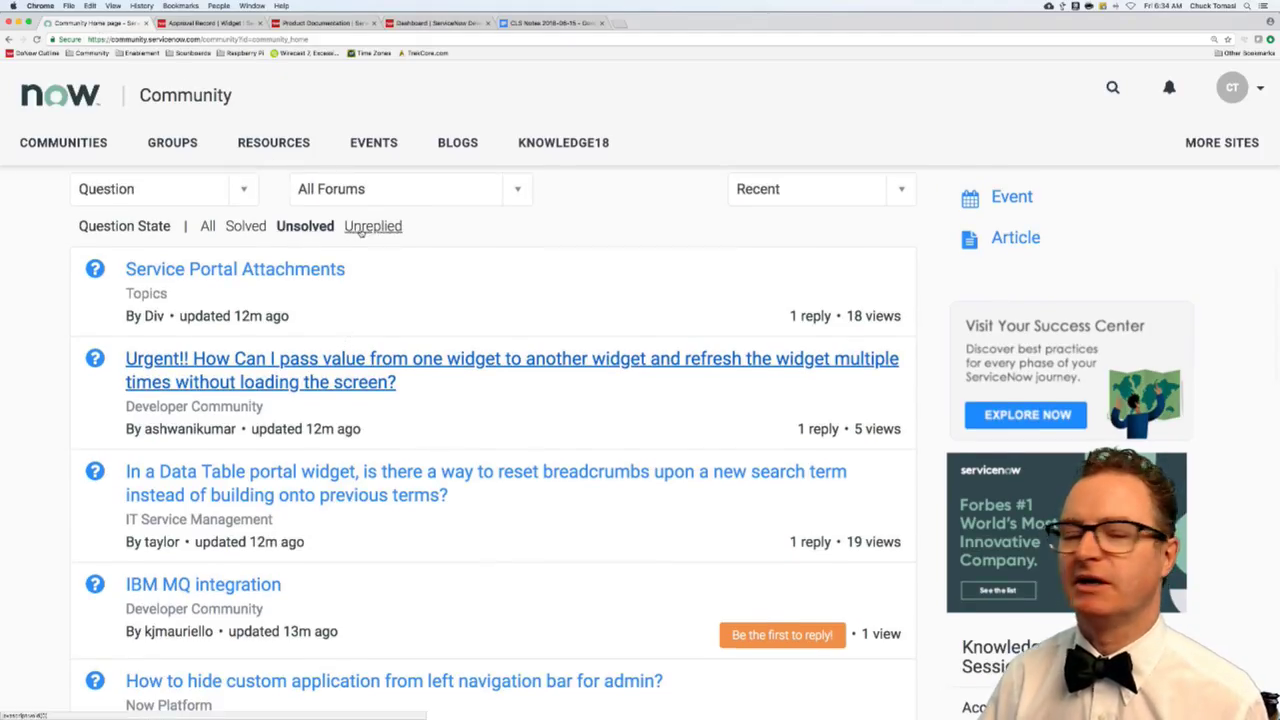
left_click(362, 228)
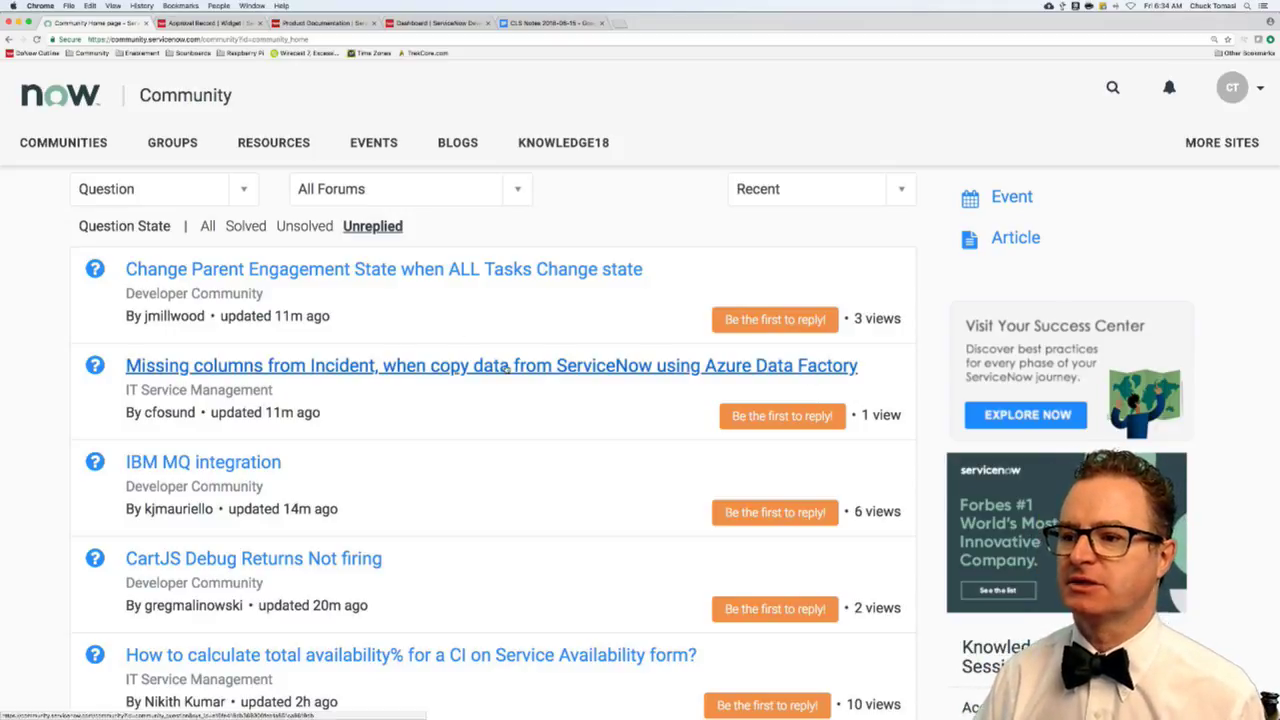
left_click(507, 368, "super")
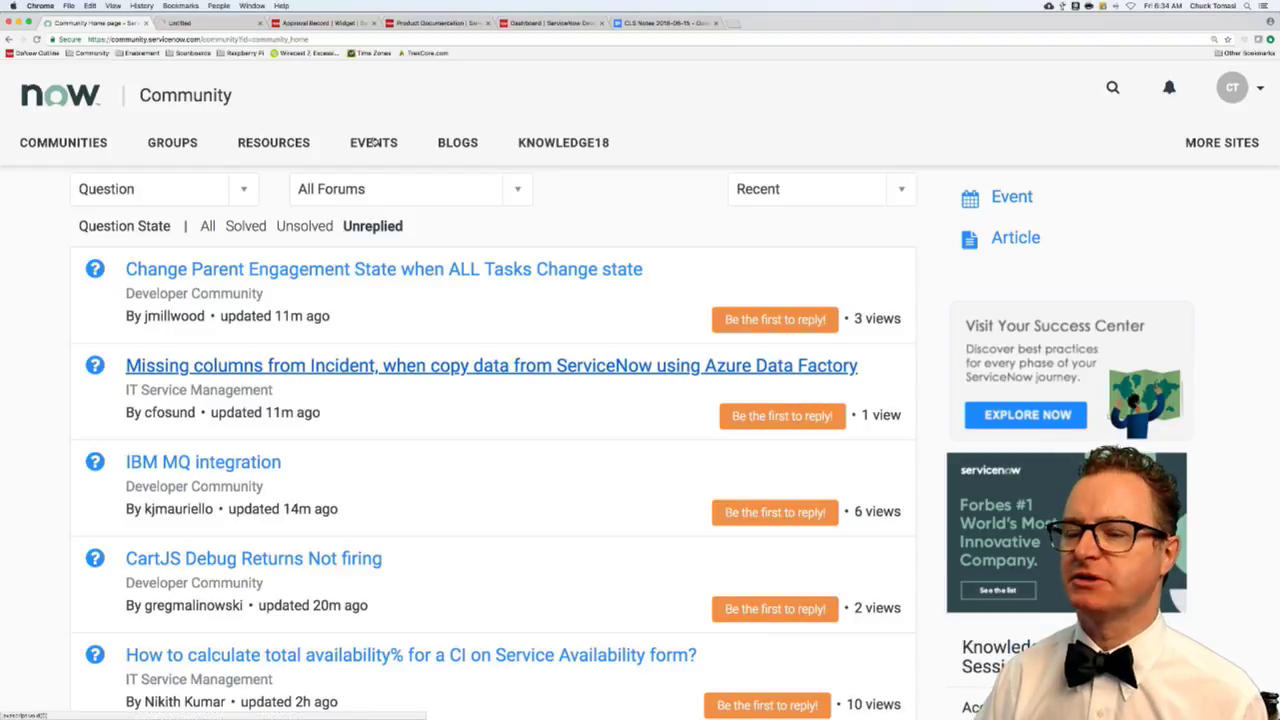
left_click(199, 24)
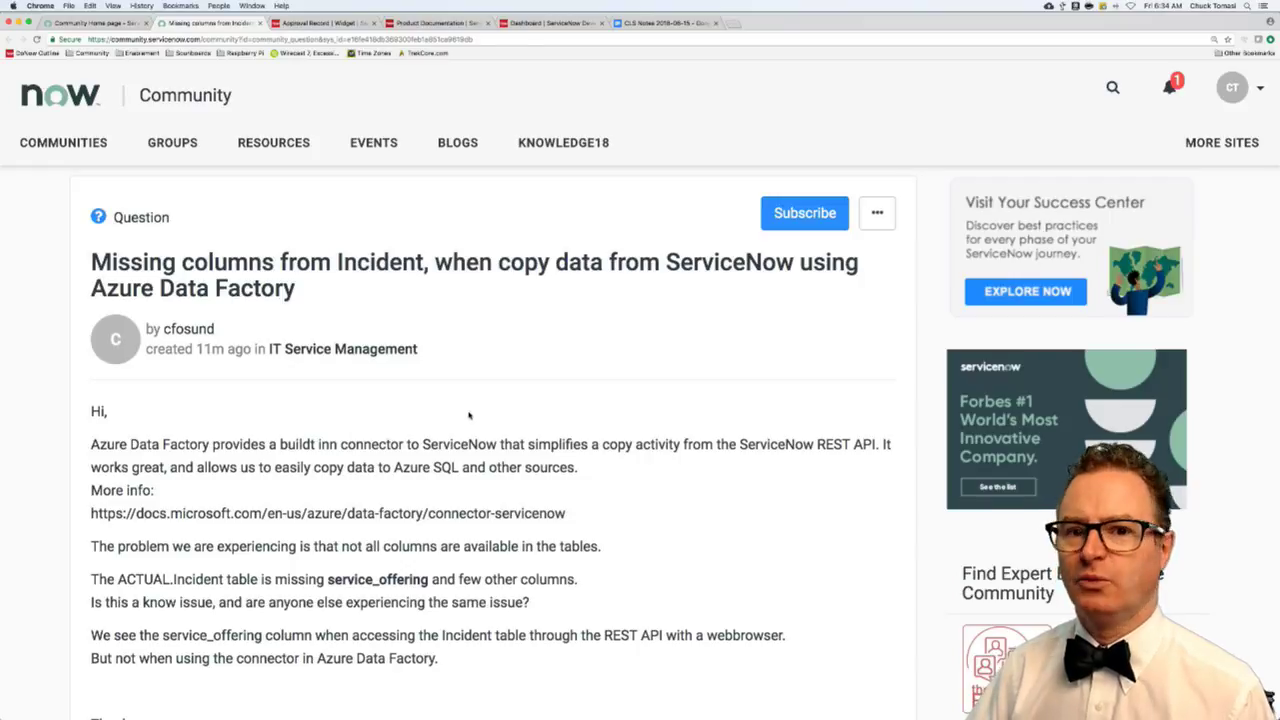
- Read through the service_offering question body and select its docs.microsoft.com link
scroll(469, 414, "down", 1)
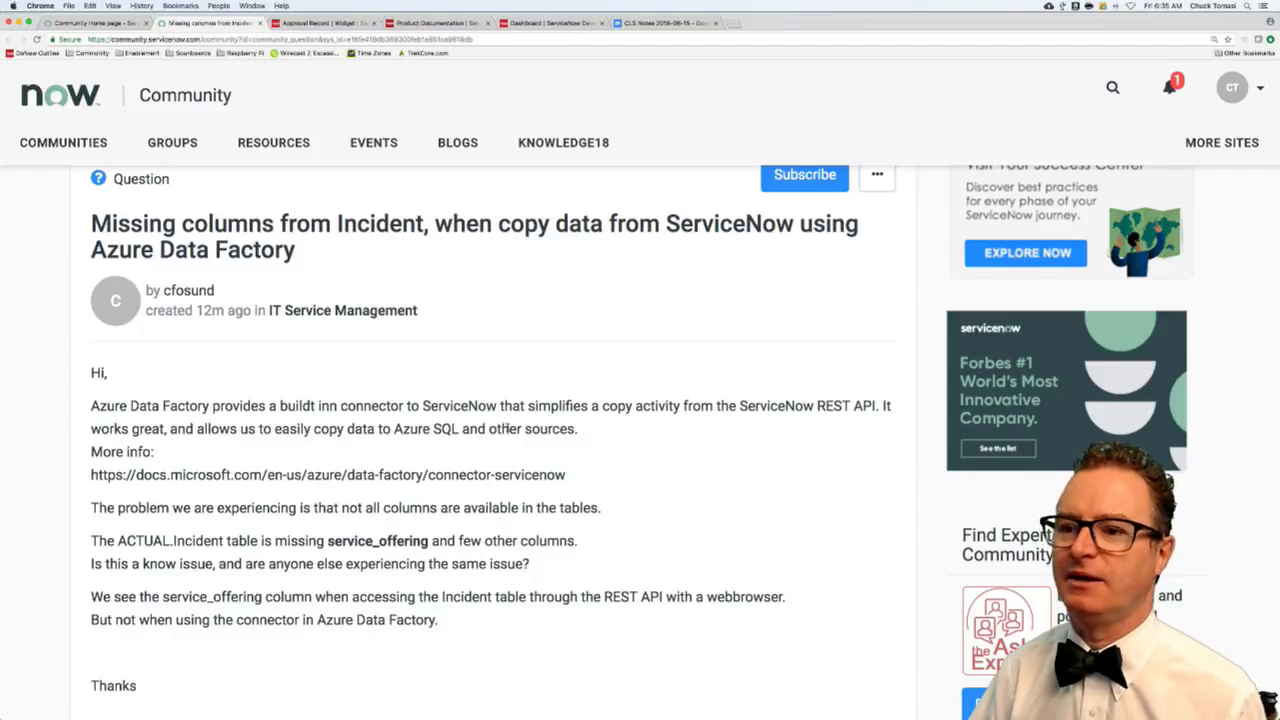
scroll(508, 429, "down", 6)
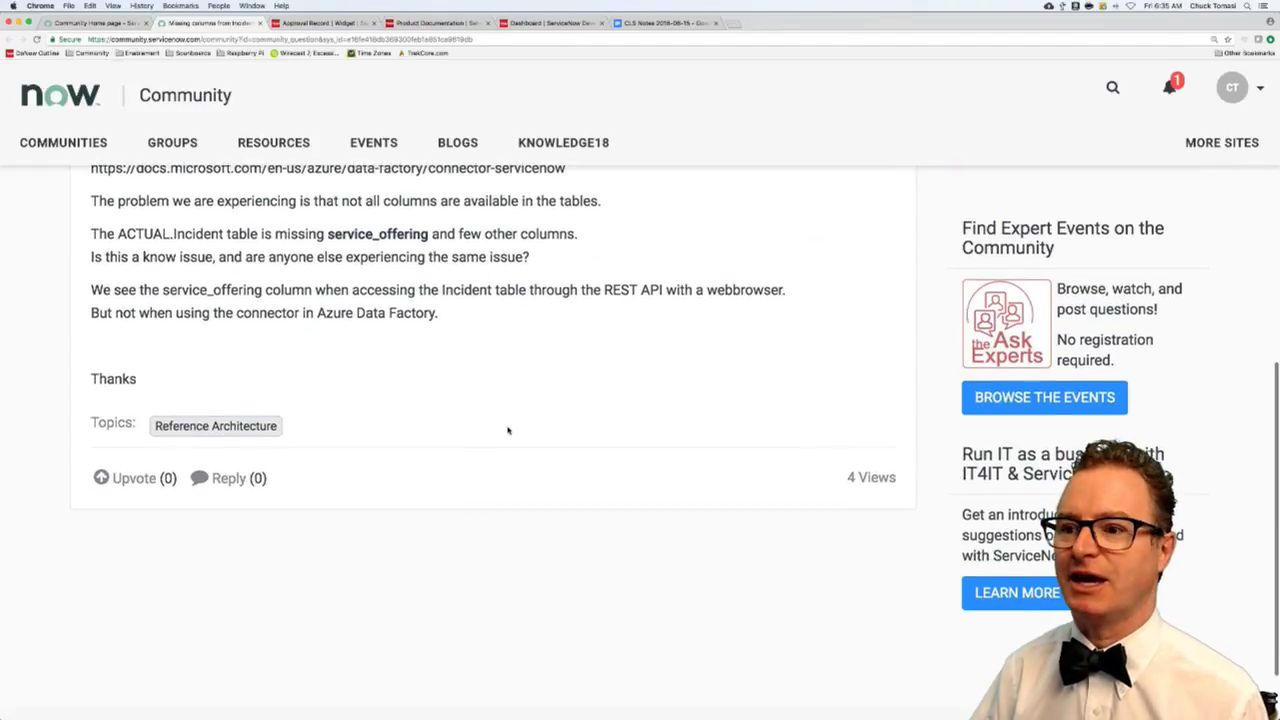
scroll(508, 429, "up", 3)
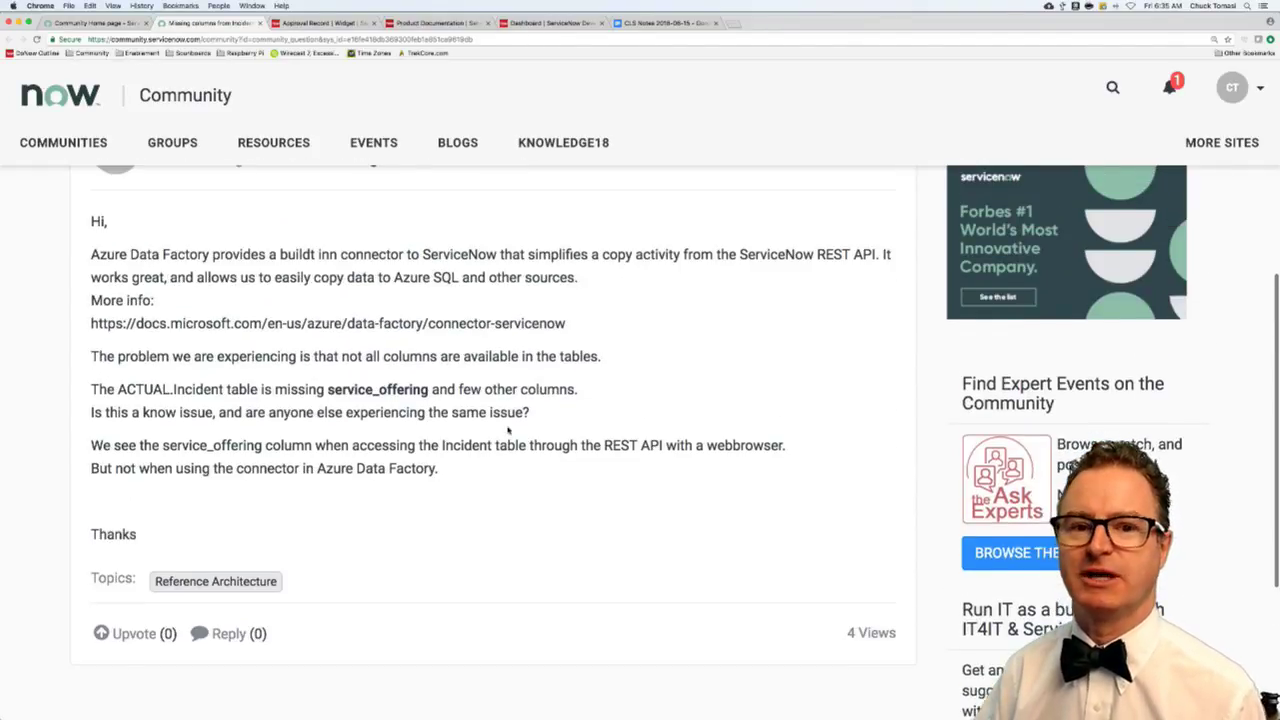
scroll(508, 429, "up", 1)
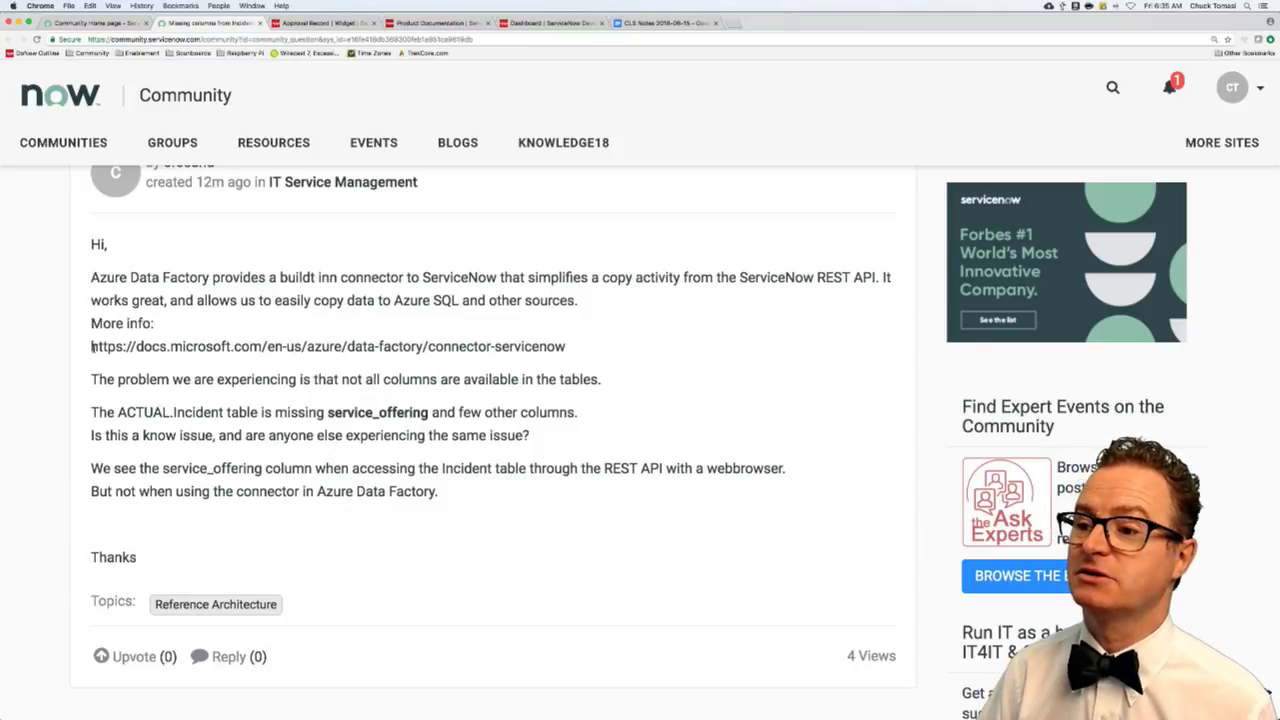
left_click_drag(91, 346, 567, 347)
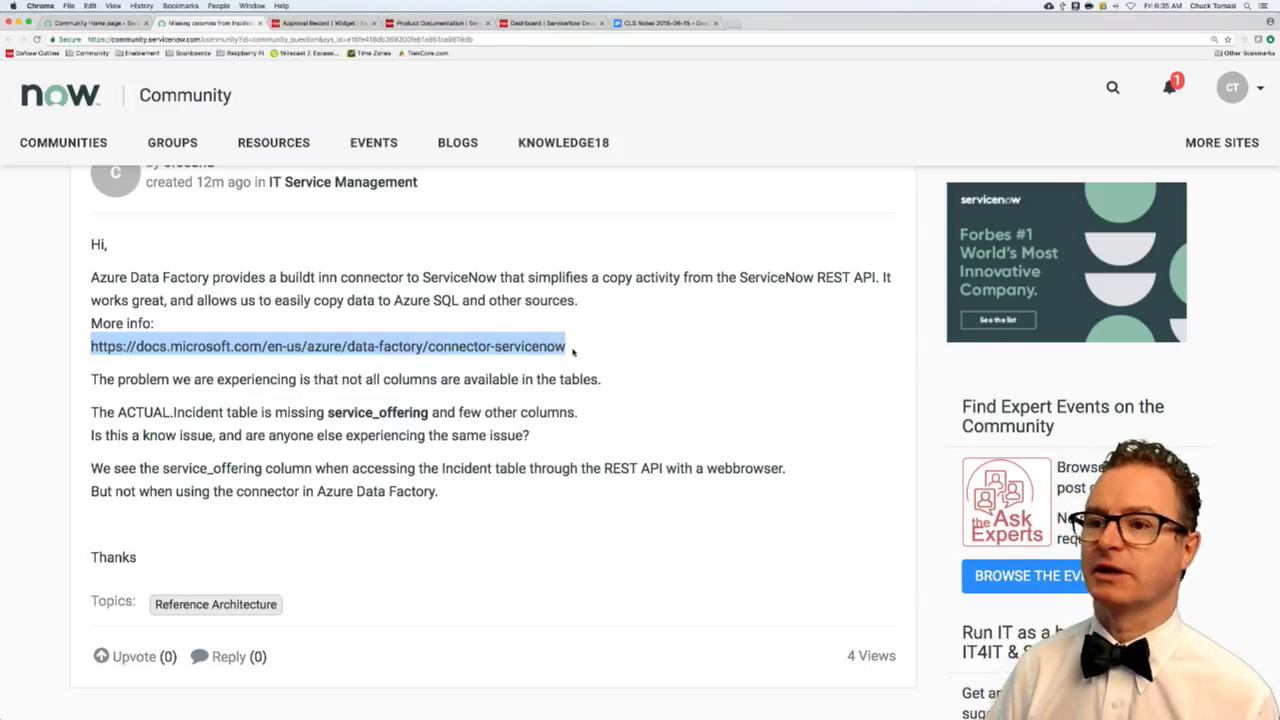
- Open the copied Azure 'Copy data from ServiceNow' link in a new tab, enlarge the text, and read down
key("super+c")
key("super+t")
key("super+v")
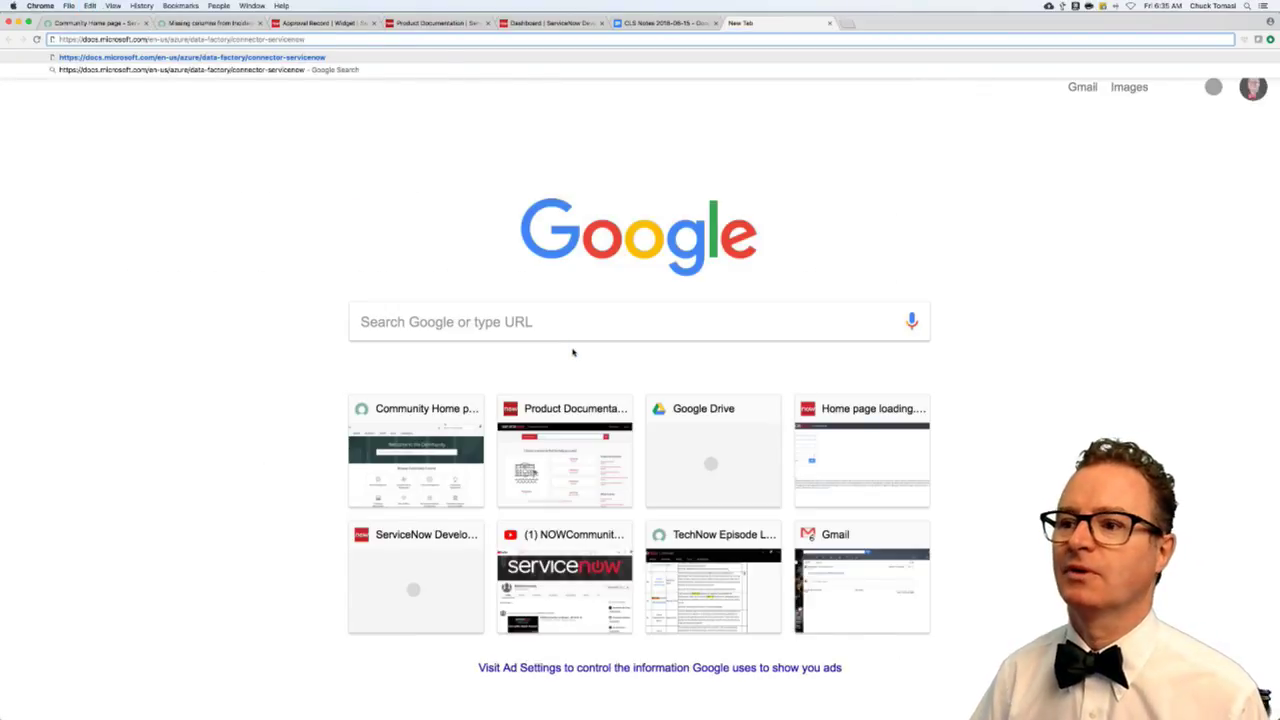
key("Return")
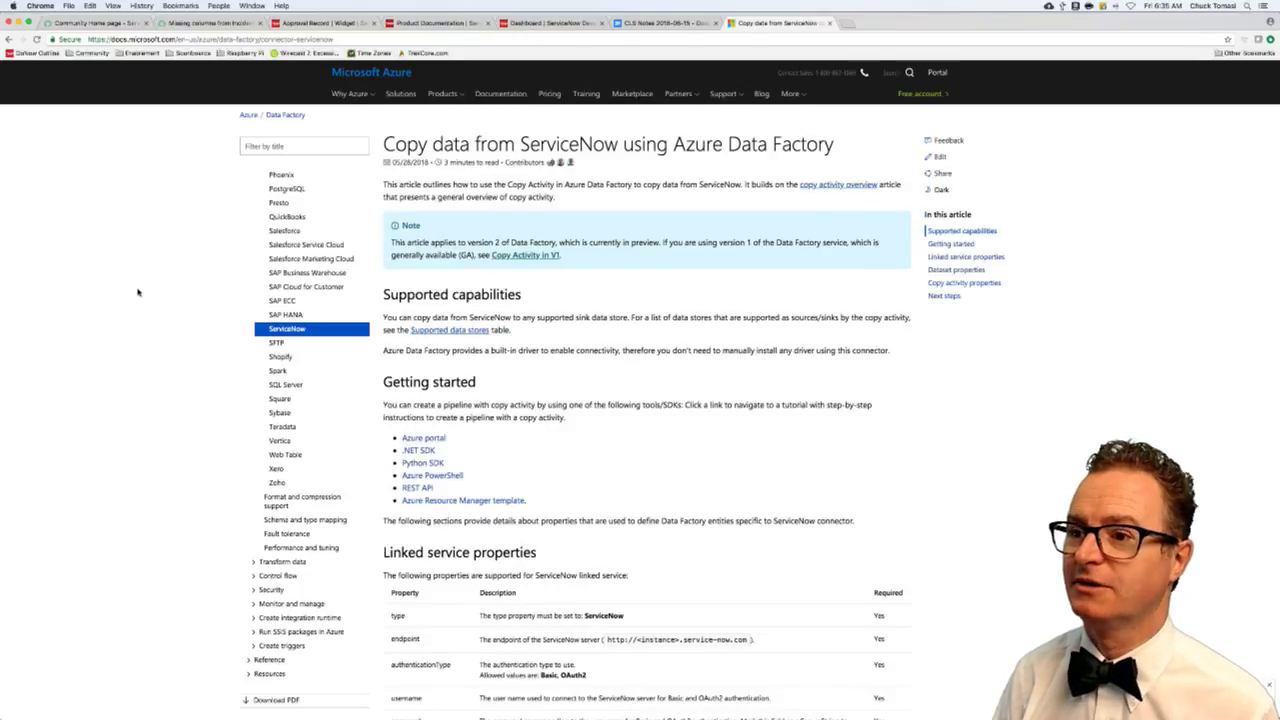
key("super+equal")
key("super+equal")
key("super+equal")
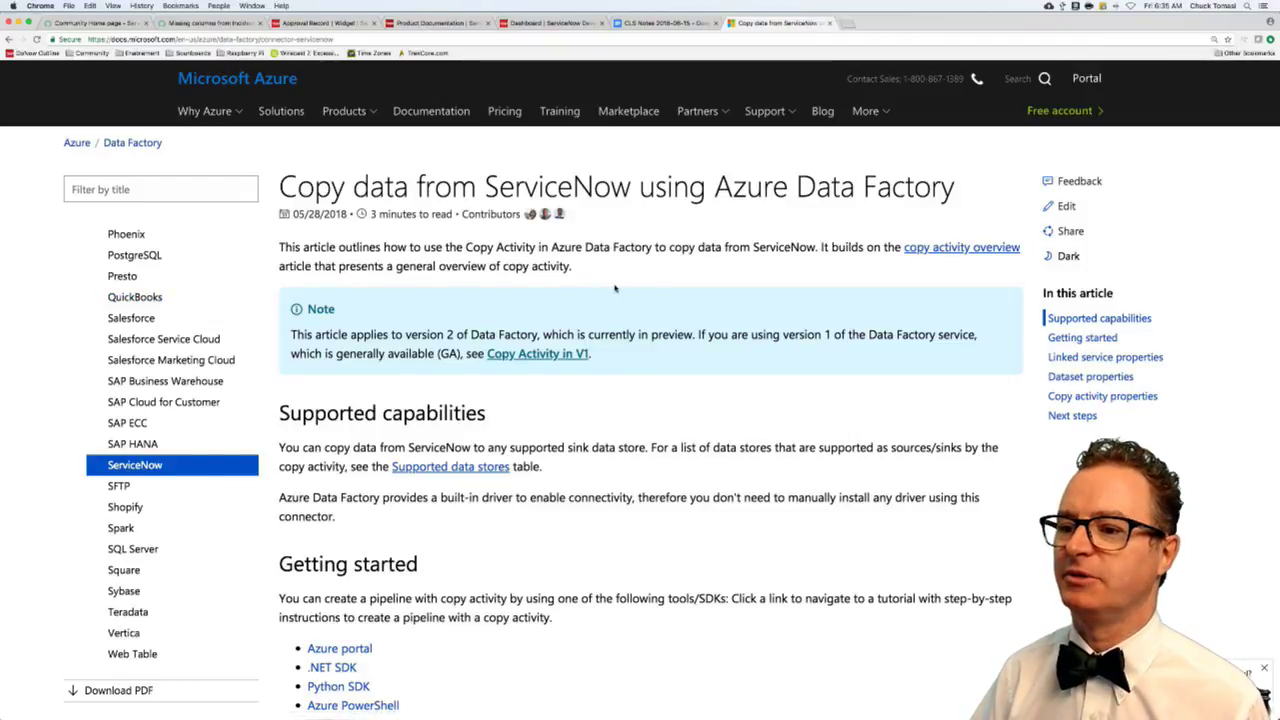
scroll(616, 288, "down", 5)
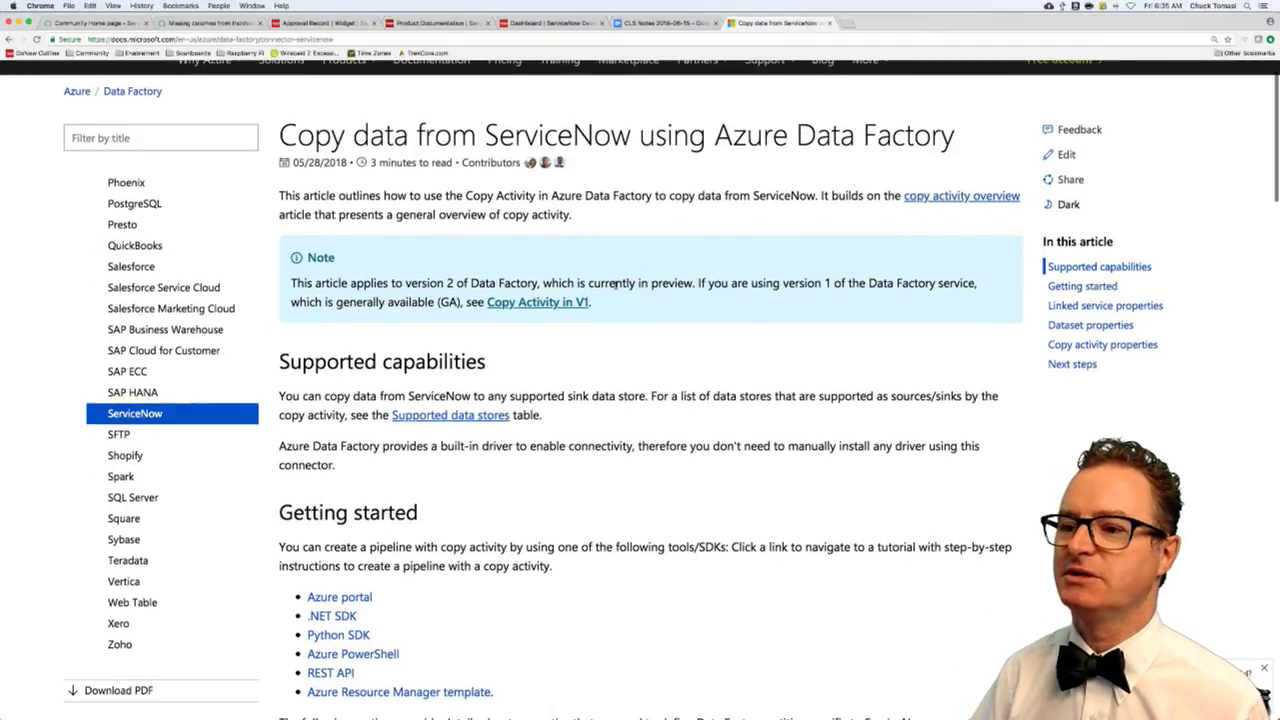
scroll(616, 288, "down", 4)
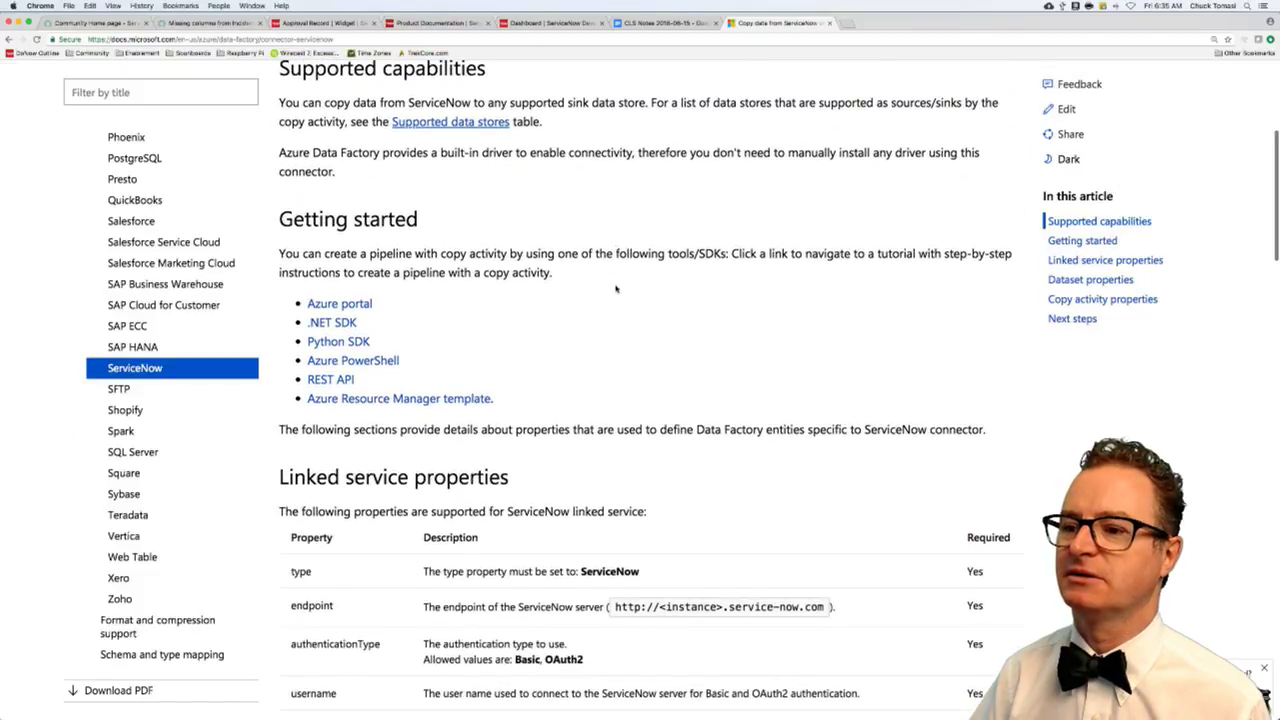
scroll(616, 288, "down", 4)
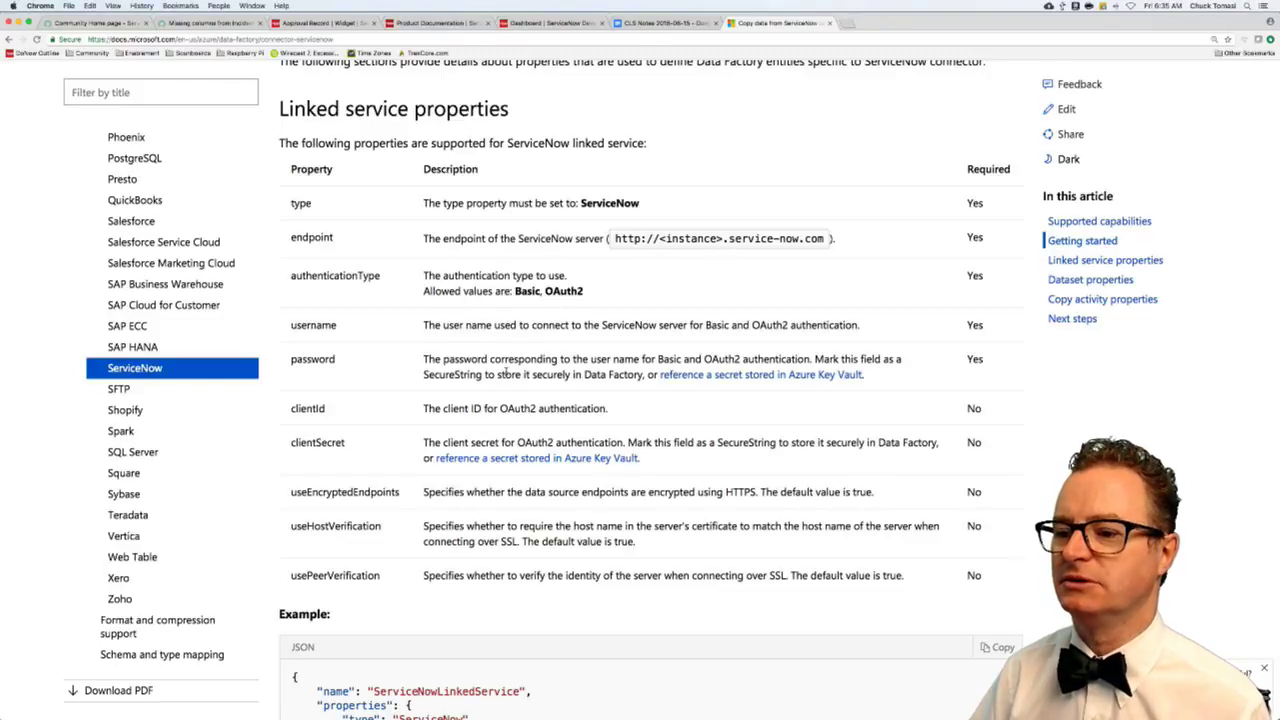
scroll(510, 437, "down", 8)
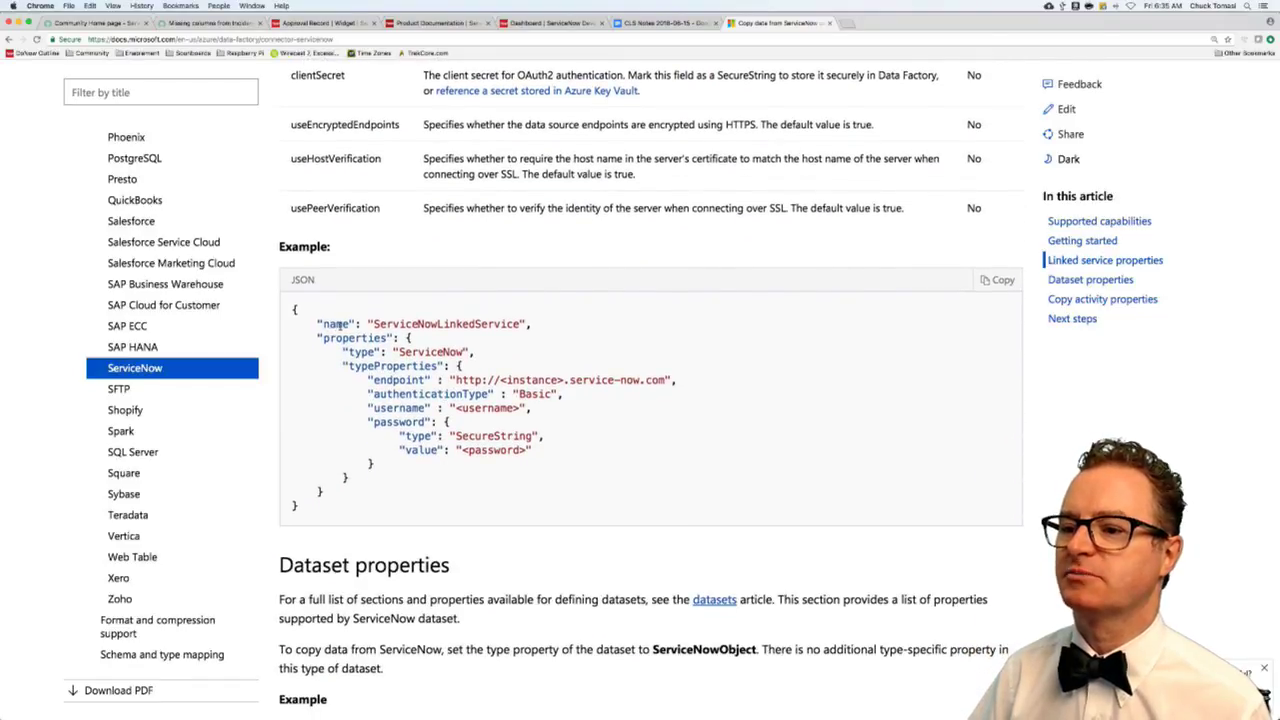
- Highlight the JSON example's service name, endpoint, Basic authentication and password, then close the article
left_click_drag(322, 324, 531, 324)
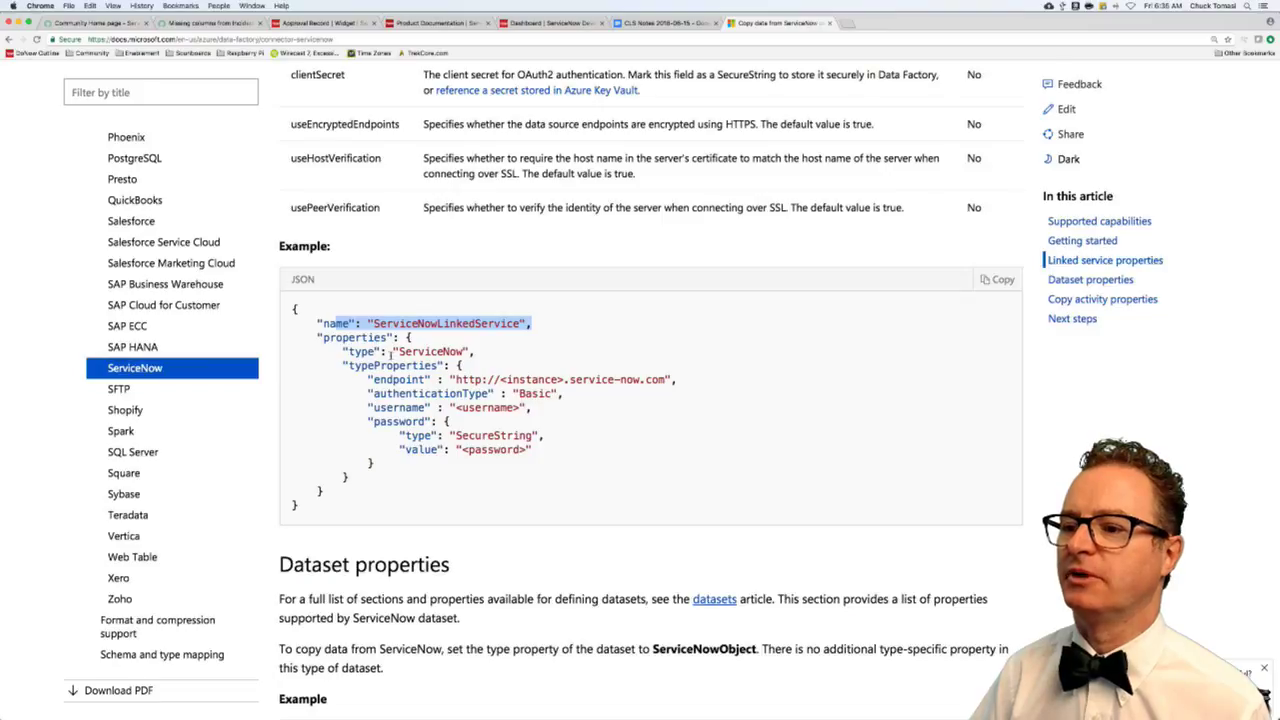
left_click_drag(432, 379, 676, 380)
left_click_drag(510, 393, 608, 397)
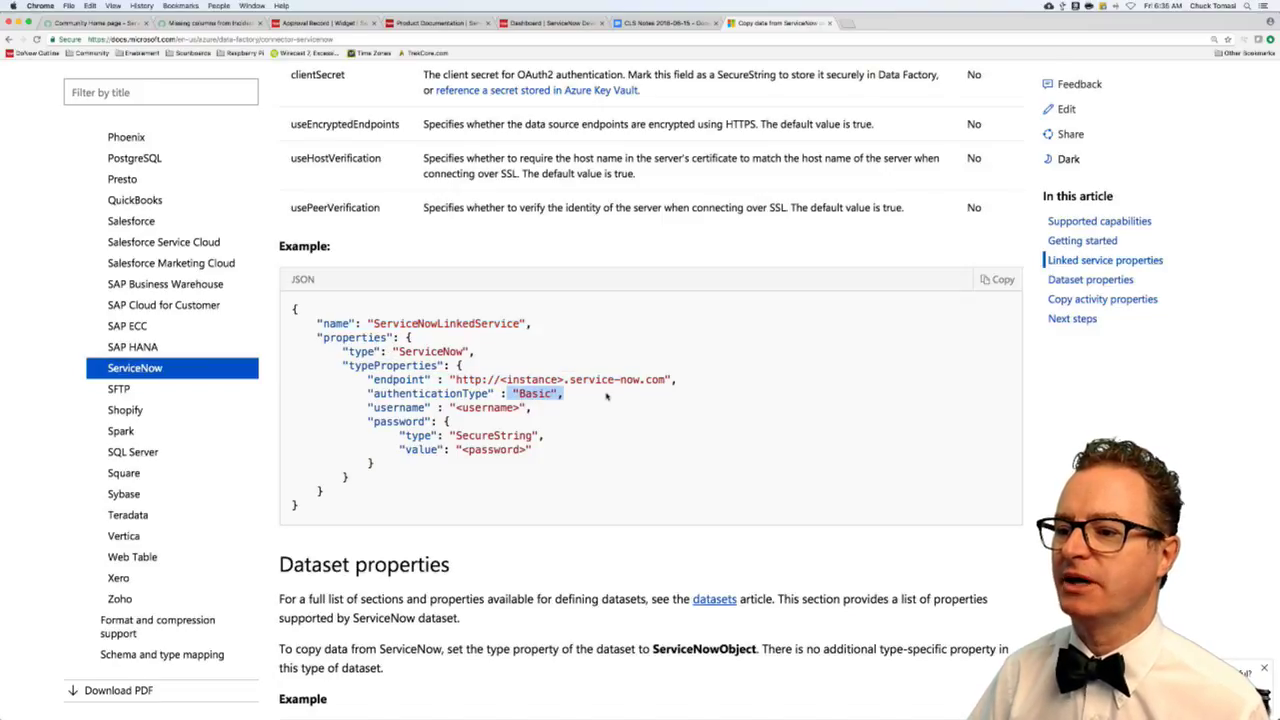
left_click(485, 408)
left_click_drag(450, 408, 563, 449)
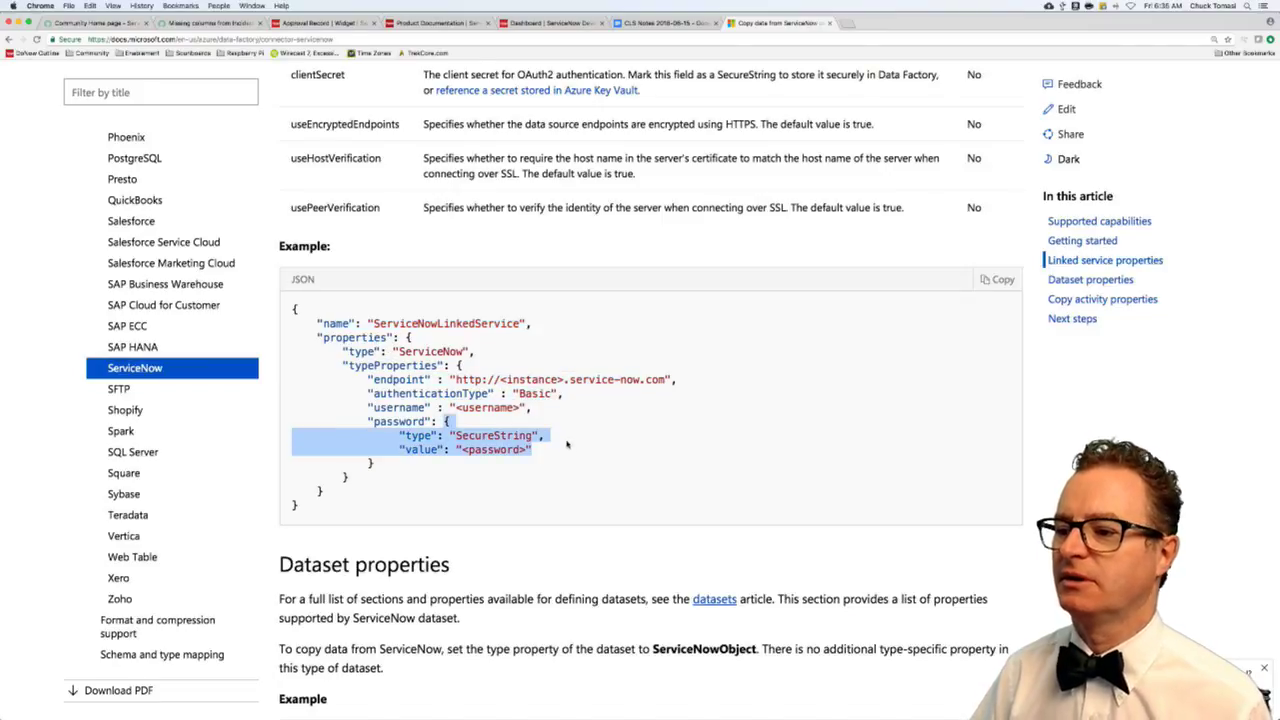
scroll(551, 447, "down", 5)
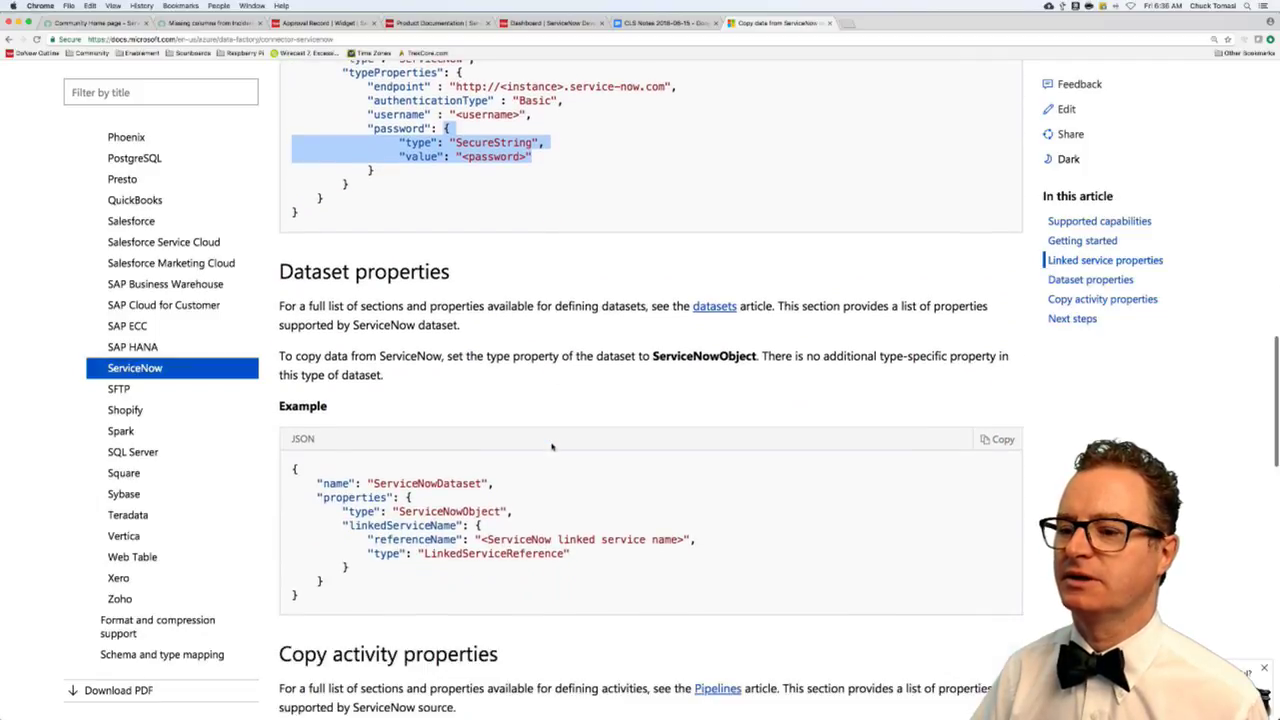
scroll(551, 447, "down", 3)
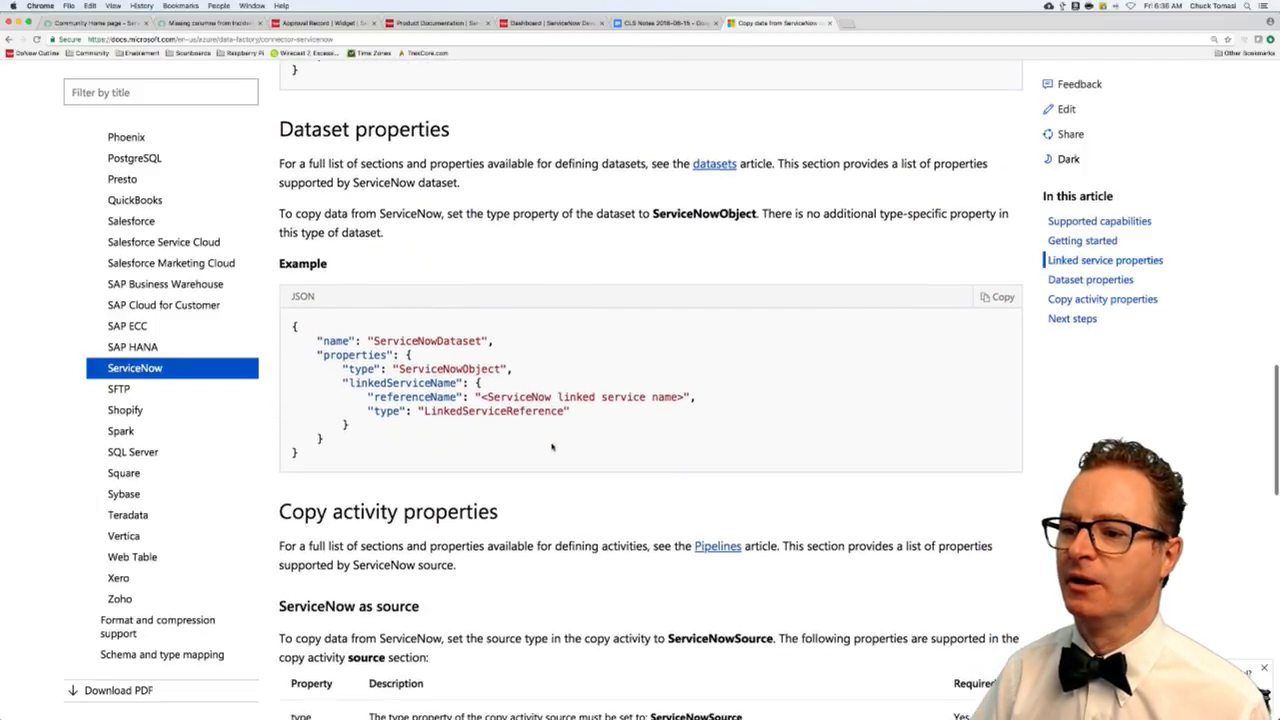
scroll(551, 447, "down", 3)
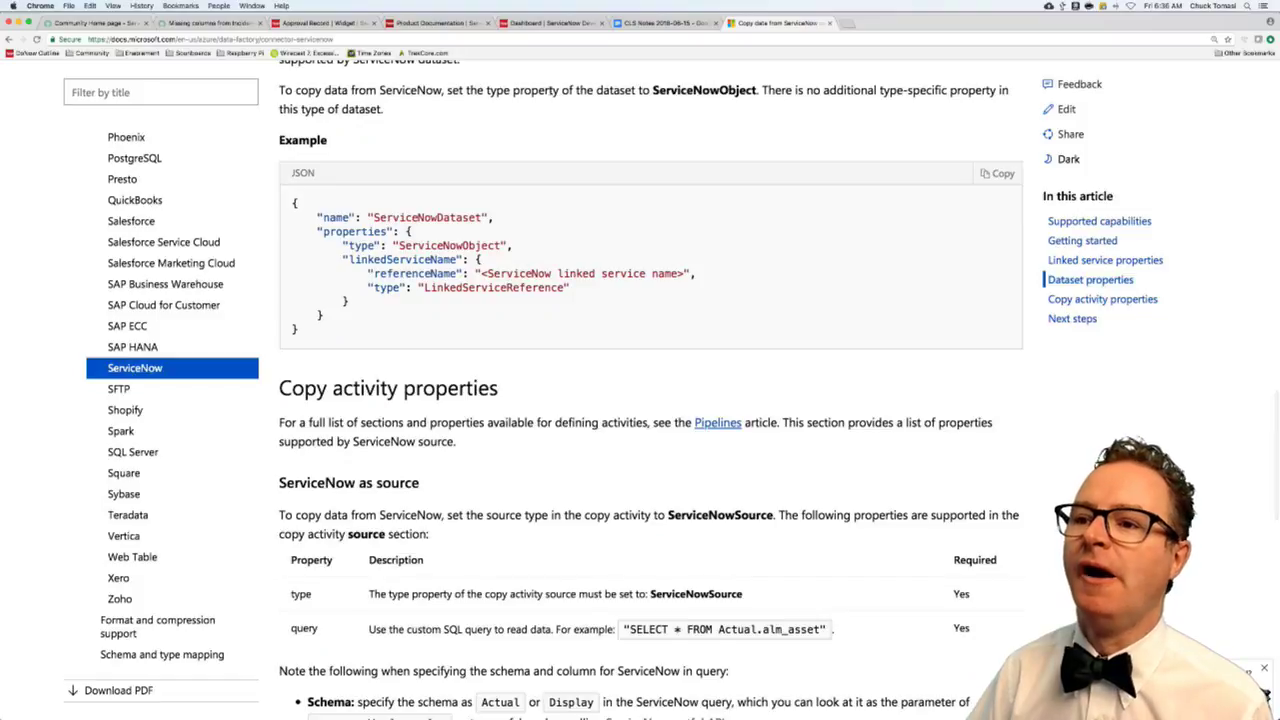
key("super+w")
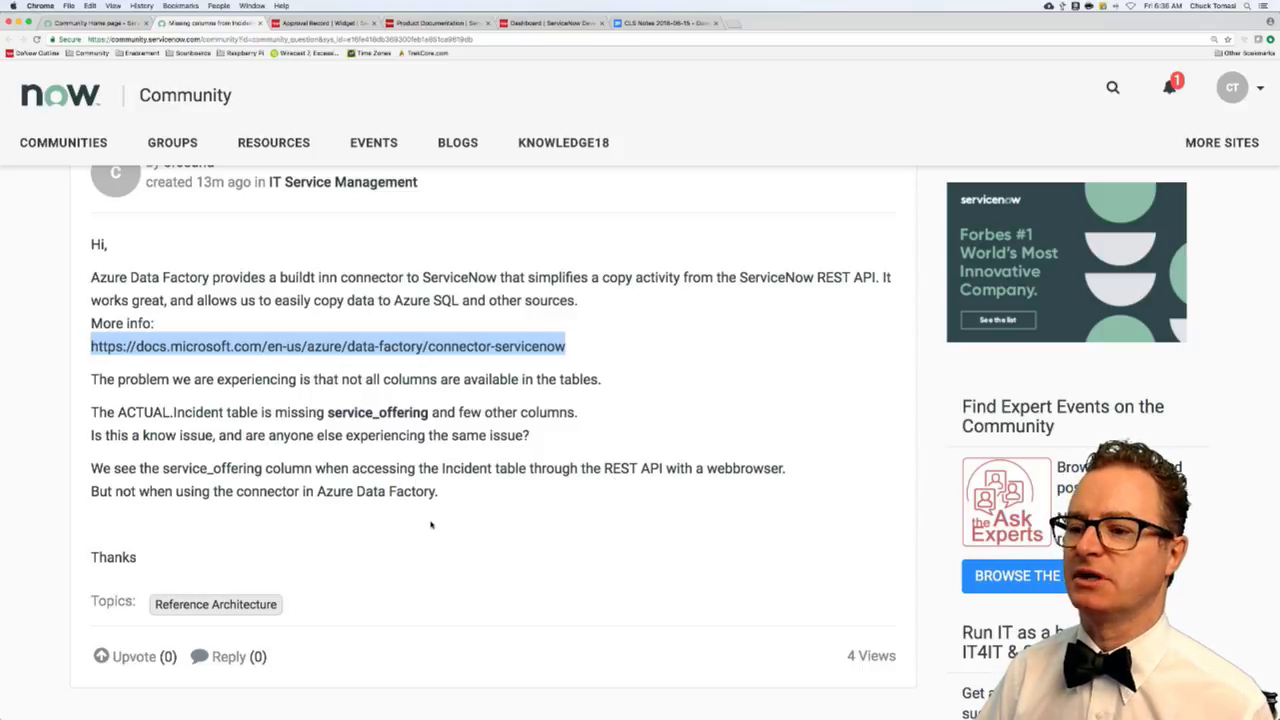
- Write a reply asking whether the same credentials are used, suggesting missing ACL read access to the field
scroll(431, 524, "down", 1)
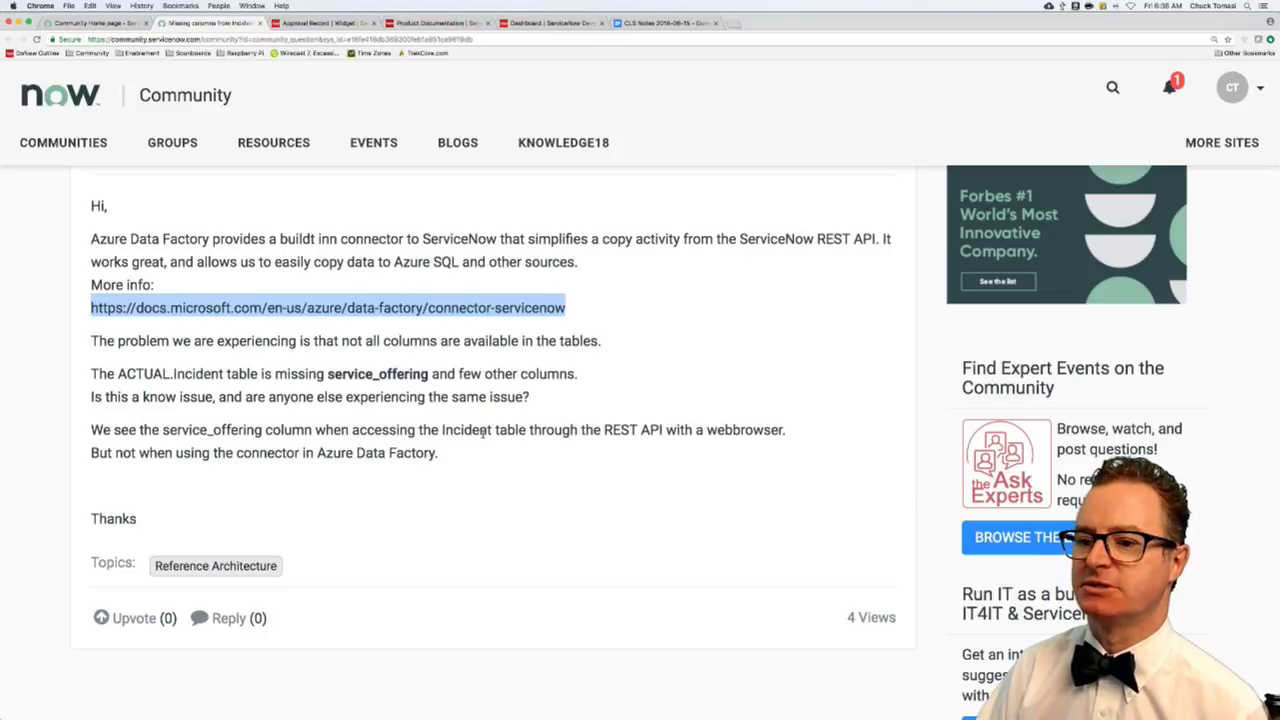
left_click(232, 618)
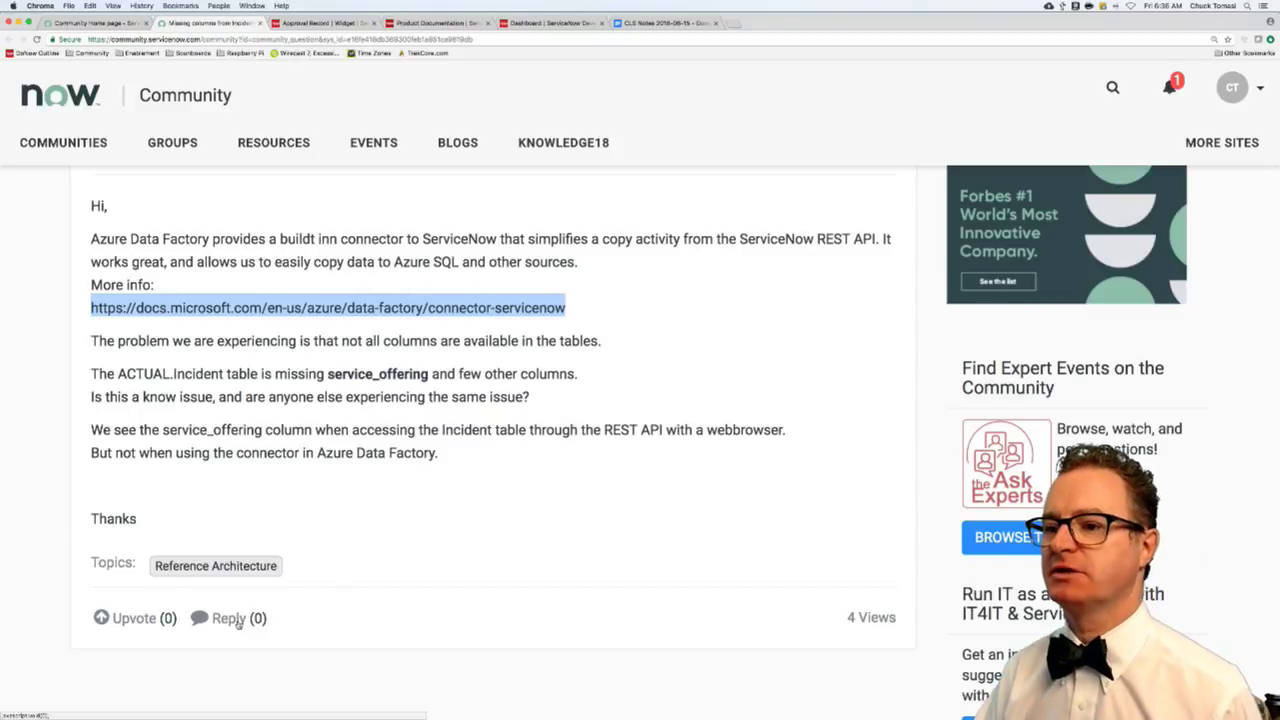
scroll(317, 598, "down", 6)
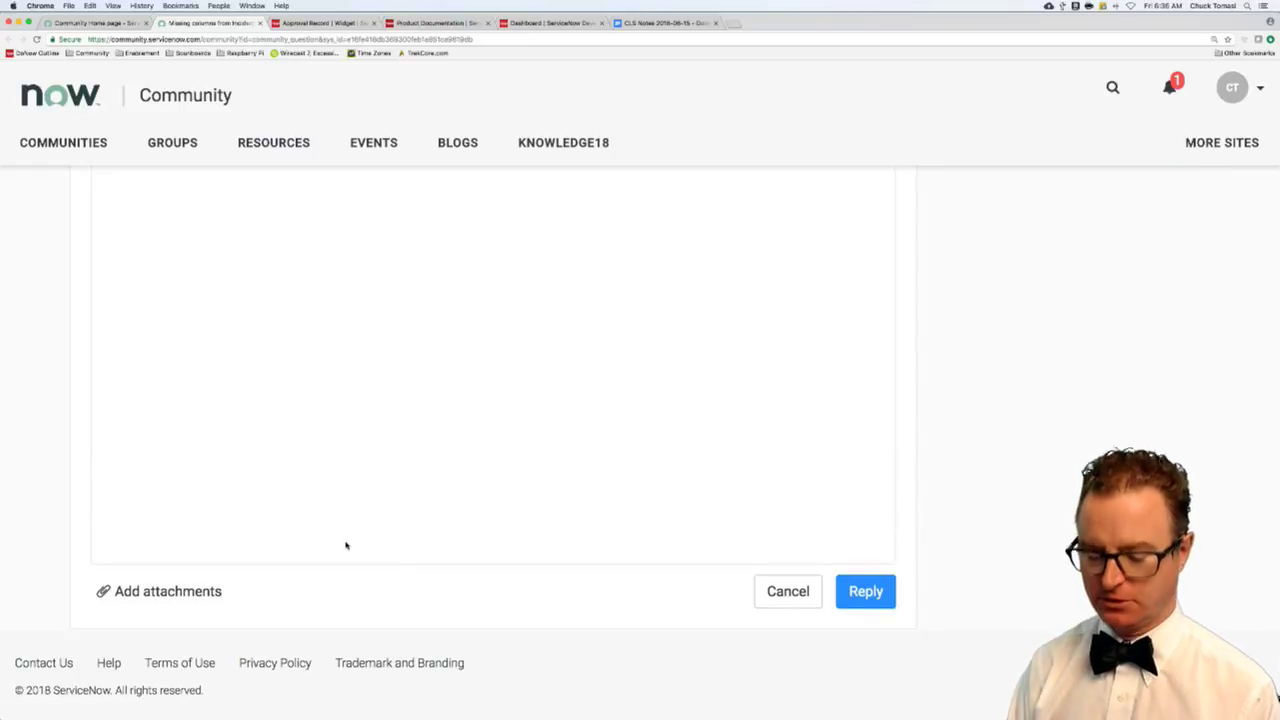
scroll(347, 546, "up", 2)
type("Are you usi")
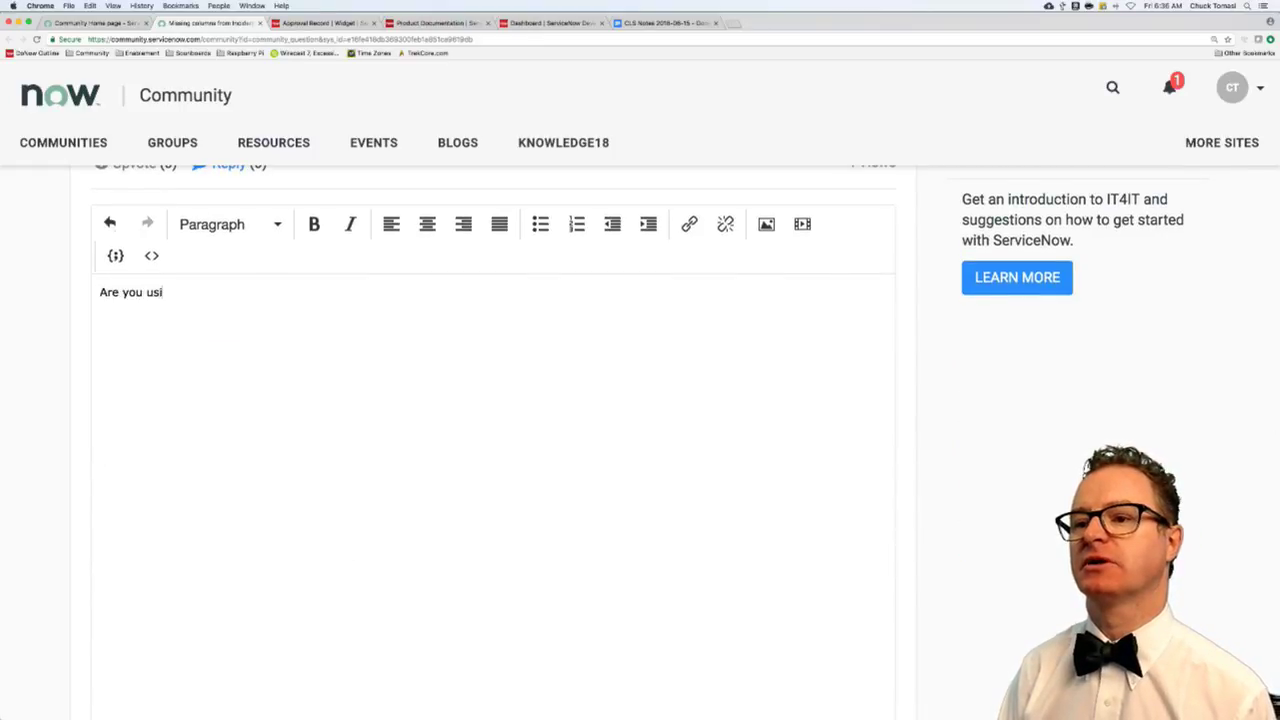
type("ng the sma")
key("BackSpace")
key("BackSpace")
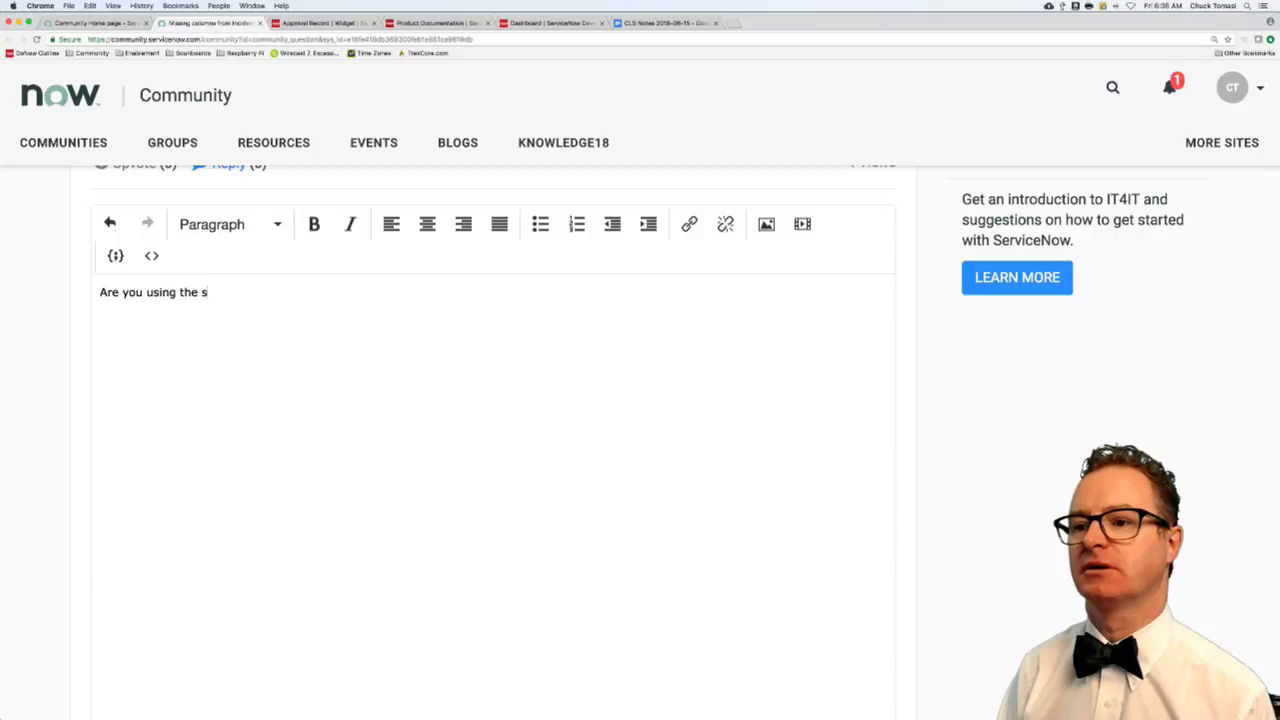
type("ame credenti")
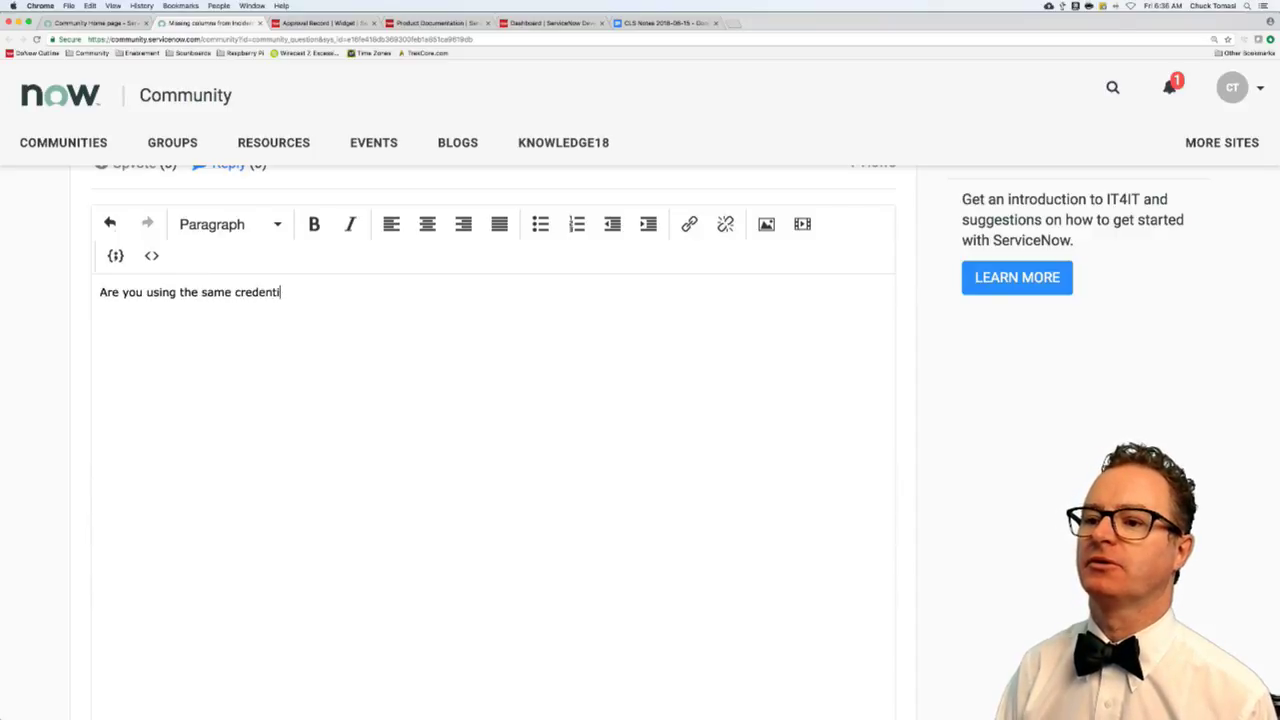
type("als on both ")
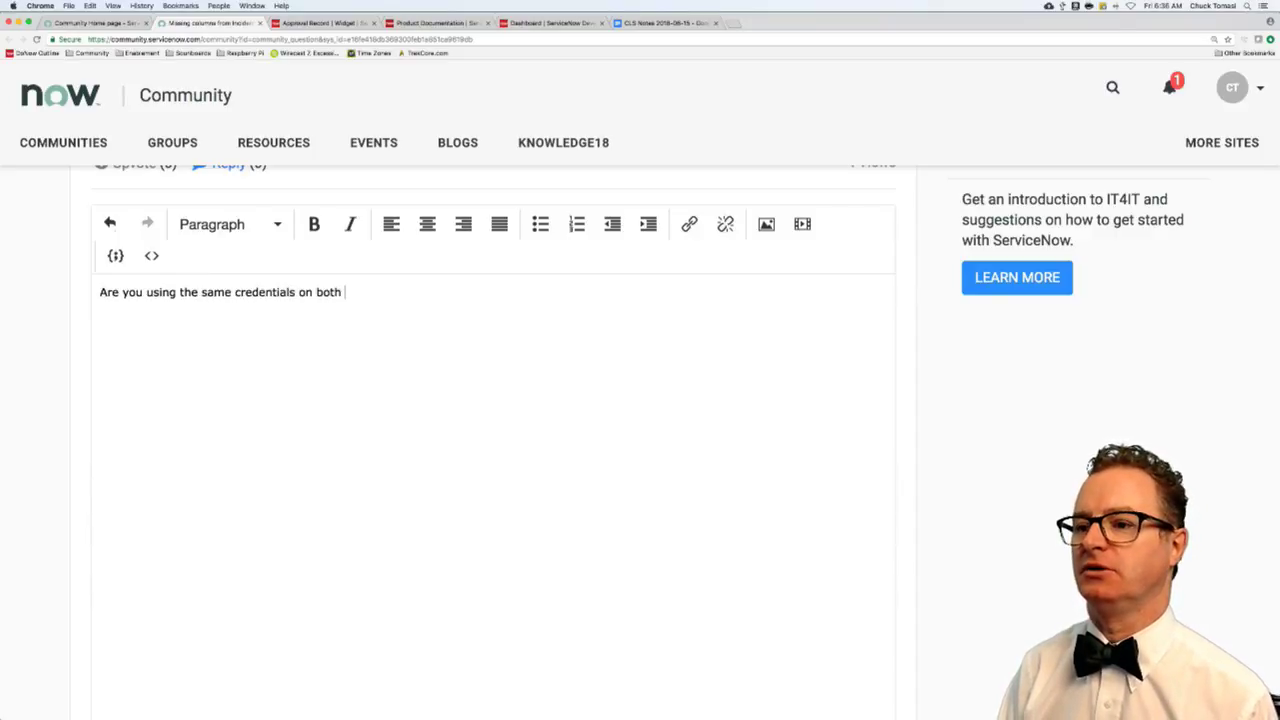
type("Azure and your test?")
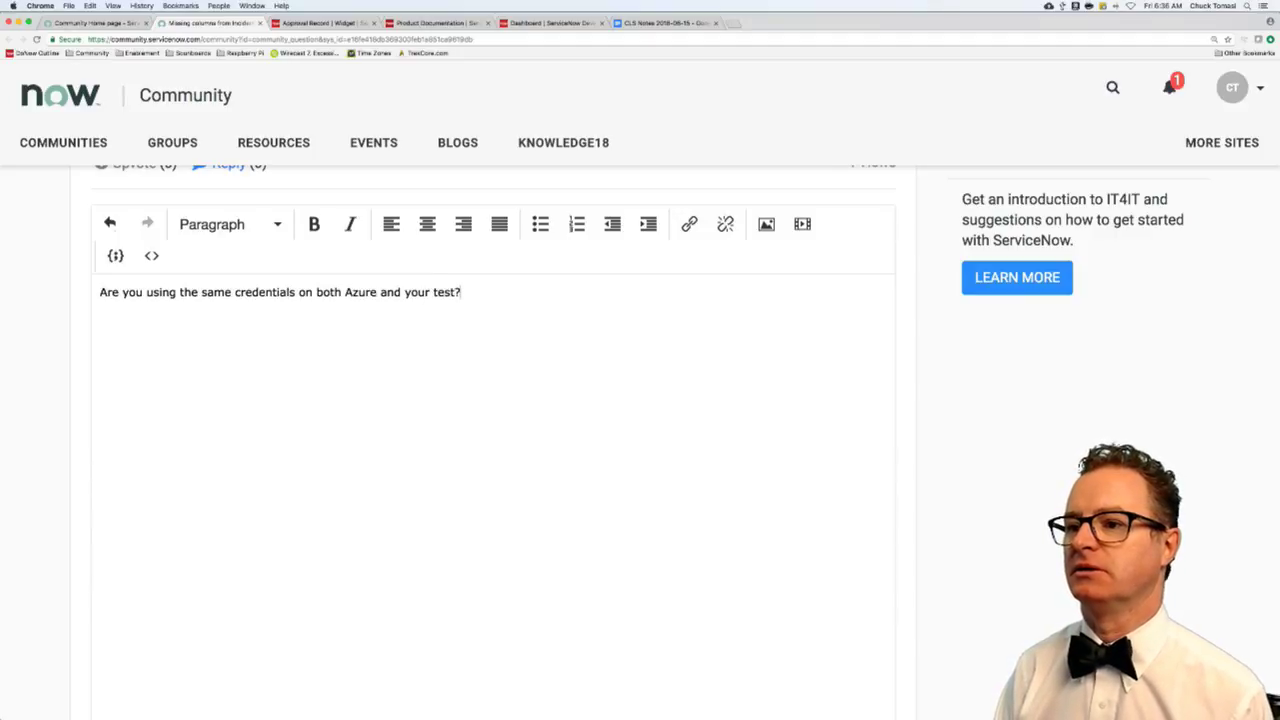
type(" it")
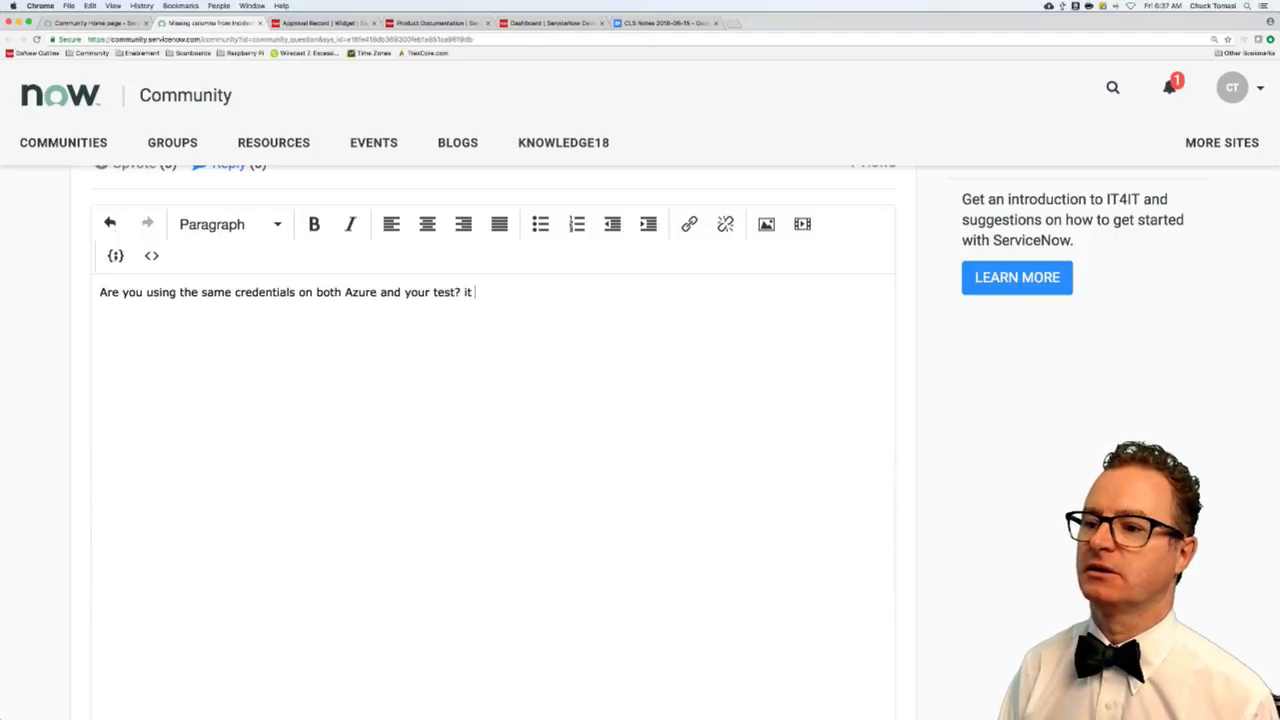
key("BackSpace")
key("BackSpace")
type("If not, it c")
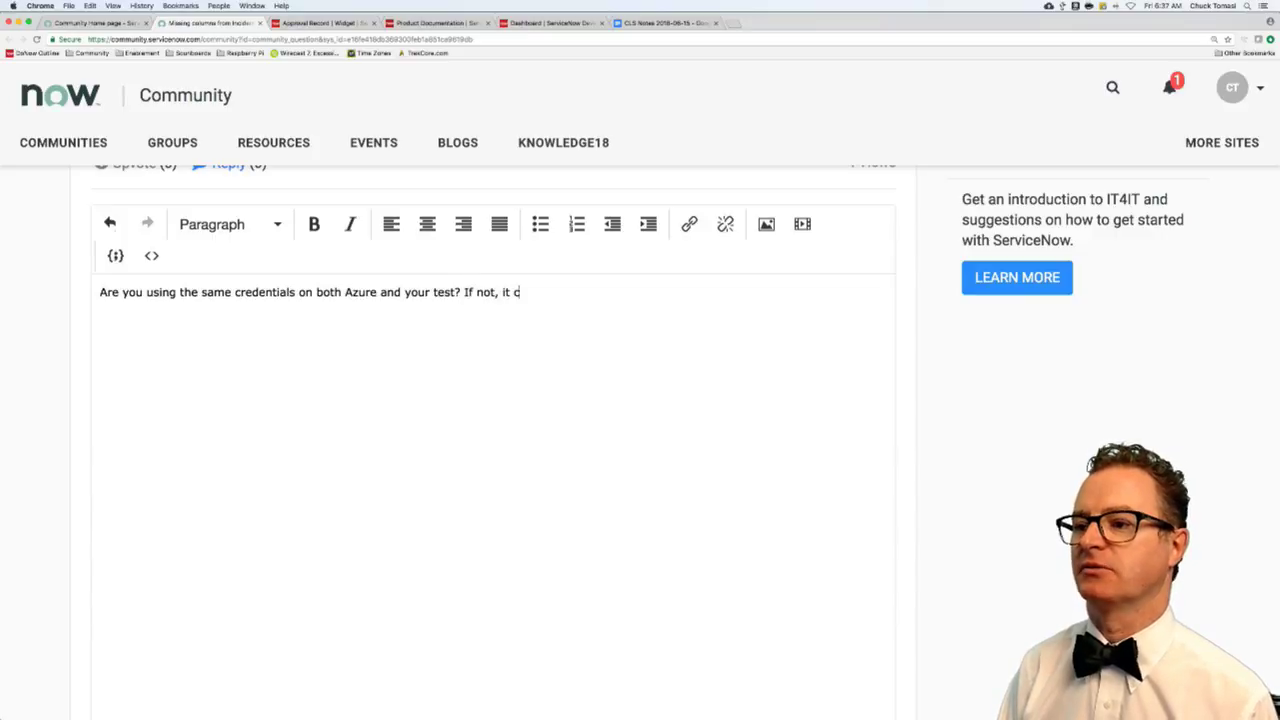
type("ould be ACLE")
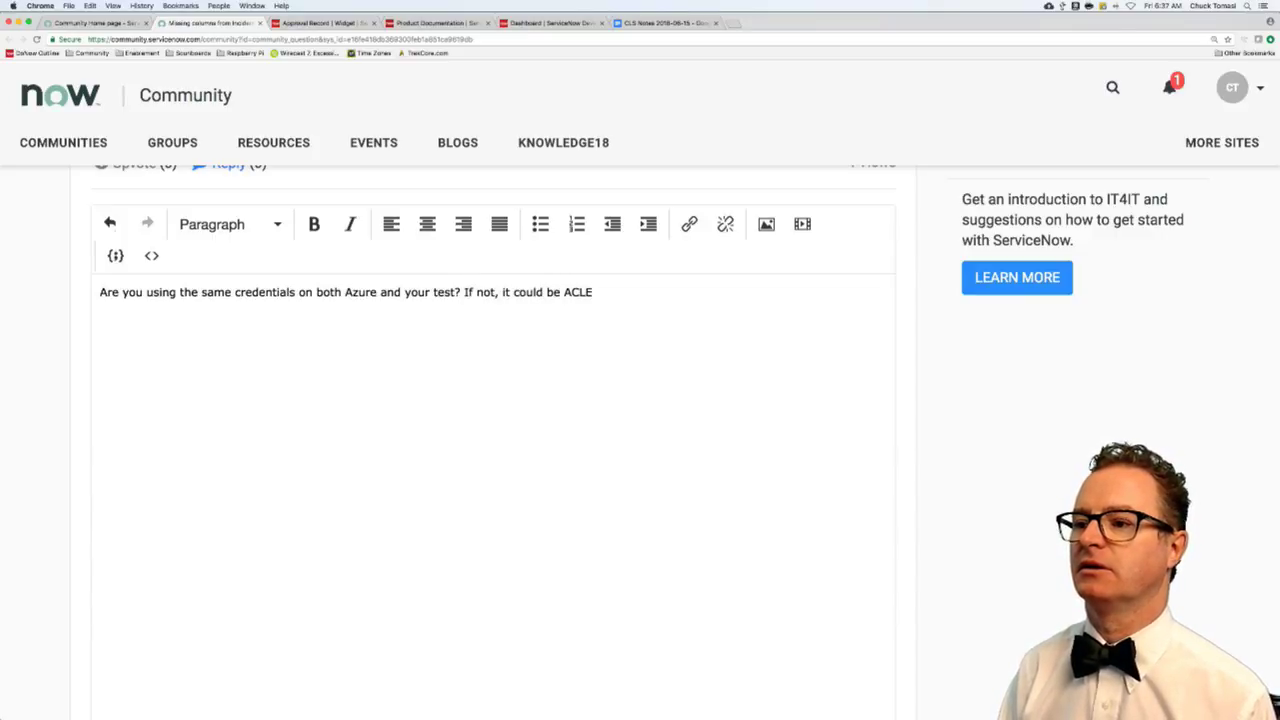
key("BackSpace")
type("related - e.g. ")
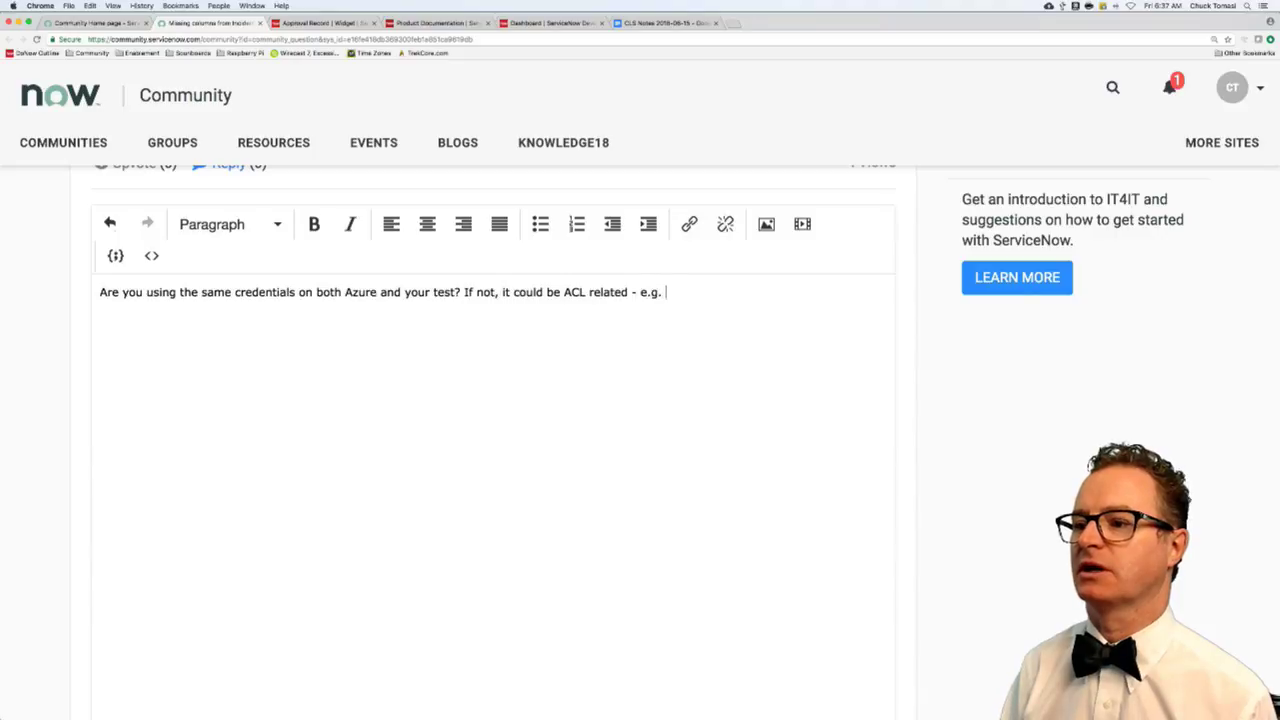
type("you don")
key("BackSpace")
key("BackSpace")
key("BackSpace")
key("BackSpace")
key("BackSpace")
key("BackSpace")
key("BackSpace")
type("th")
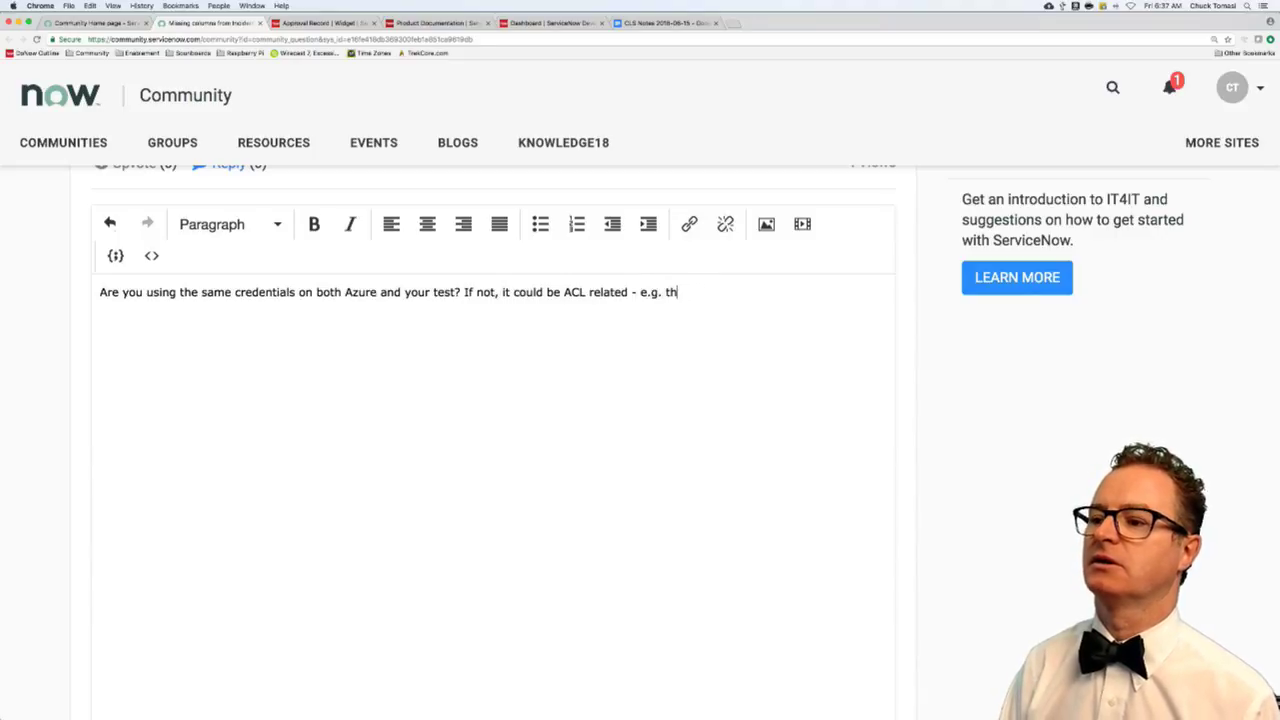
type("e account you are usin")
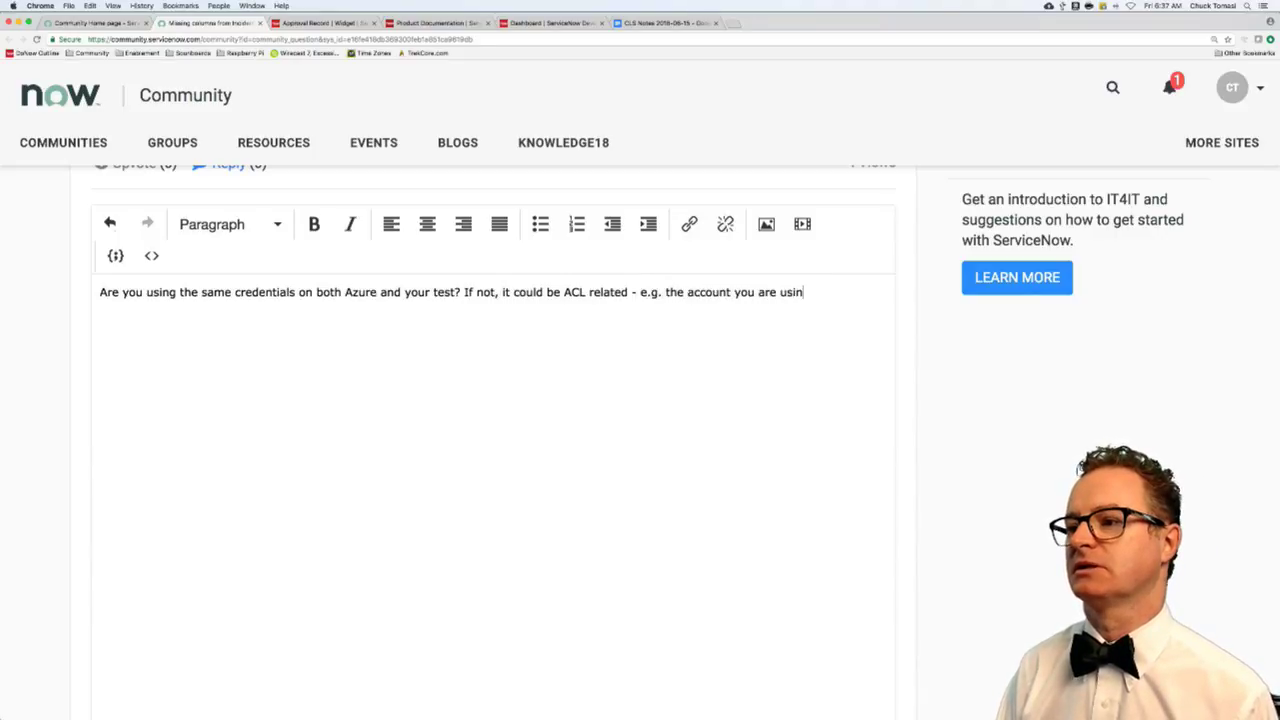
type("g doesn't have ")
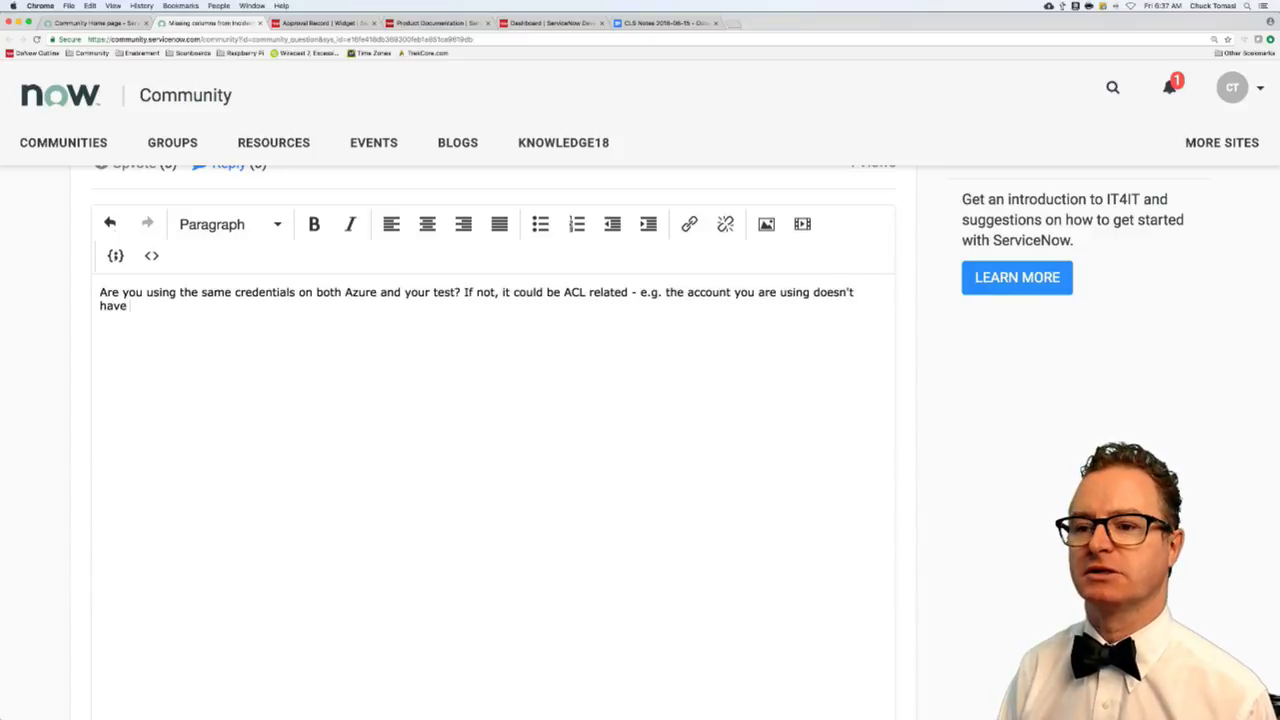
type("read access to t")
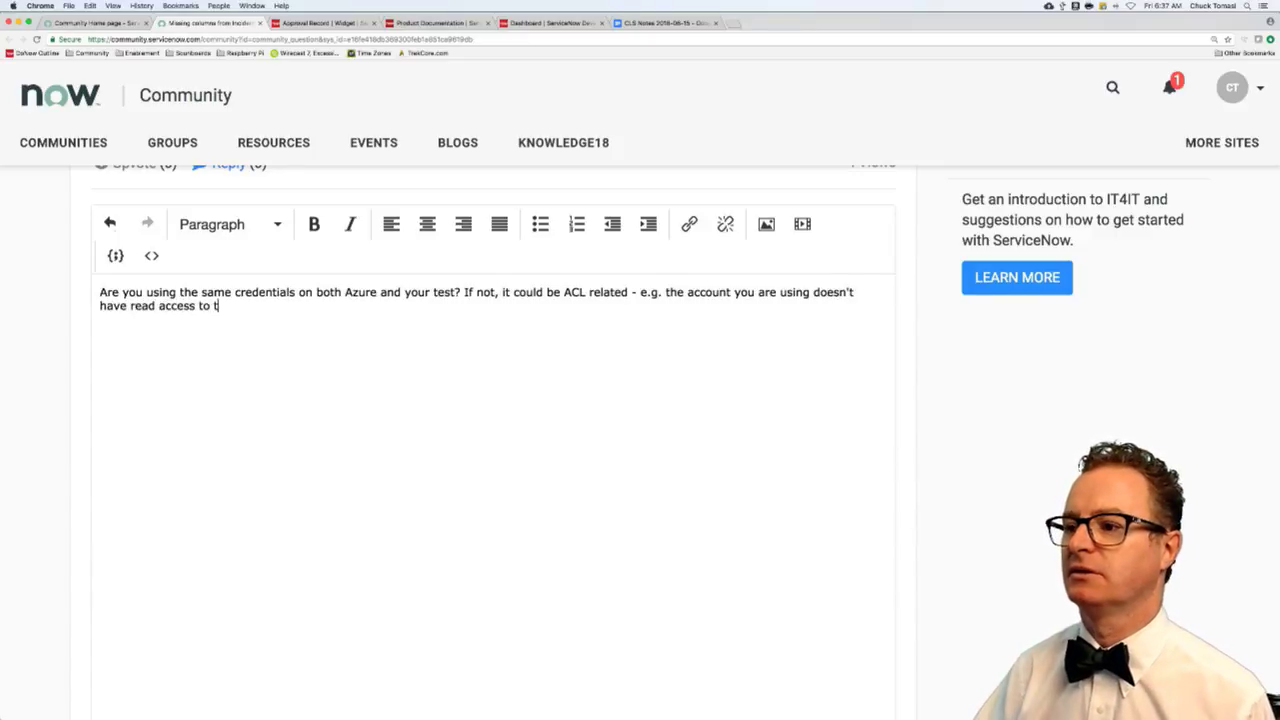
type("hat field.")
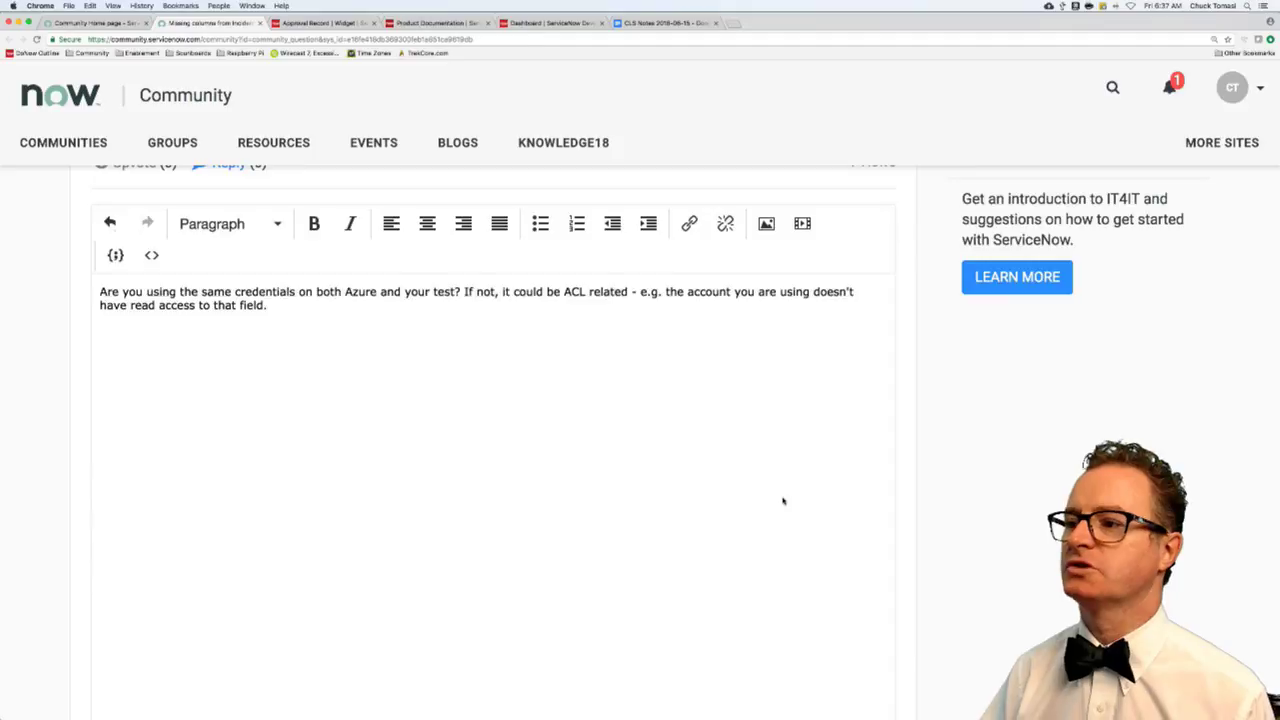
scroll(783, 500, "down", 3)
- Post the reply, close the question tab, and return to the Community home page
left_click(866, 611)
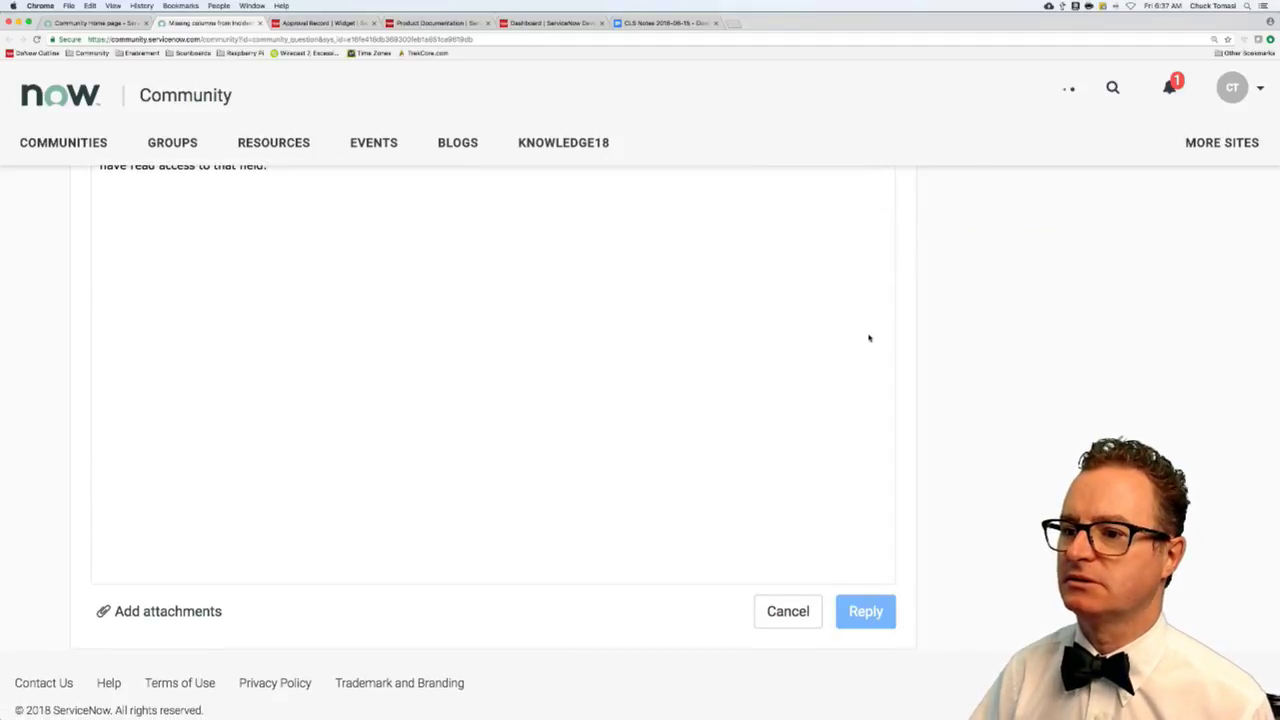
scroll(380, 340, "up", 6)
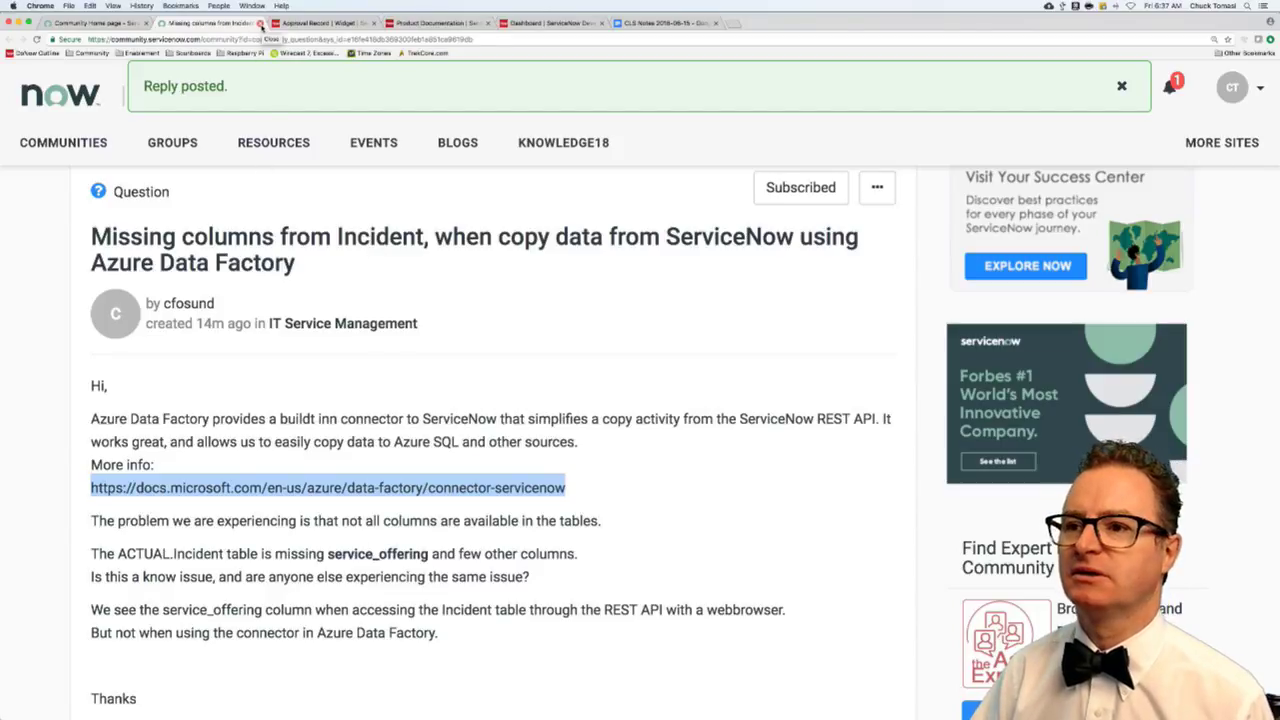
left_click(260, 23)
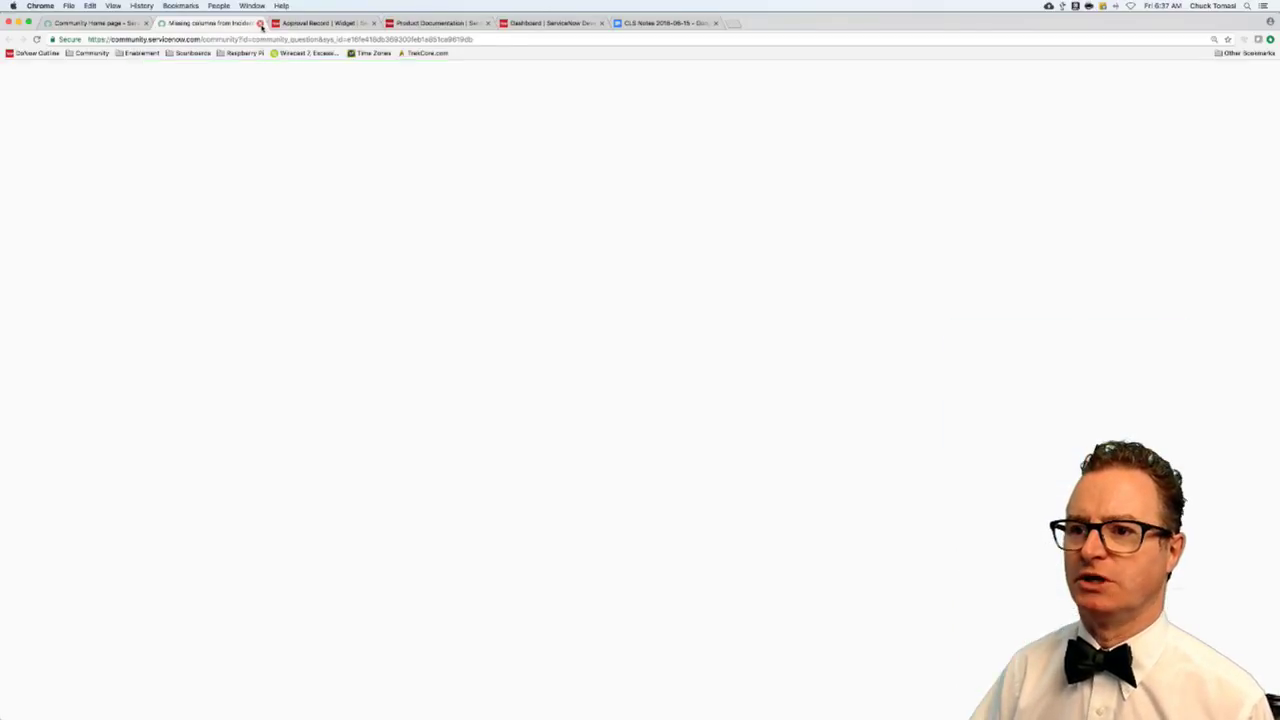
left_click(124, 24)
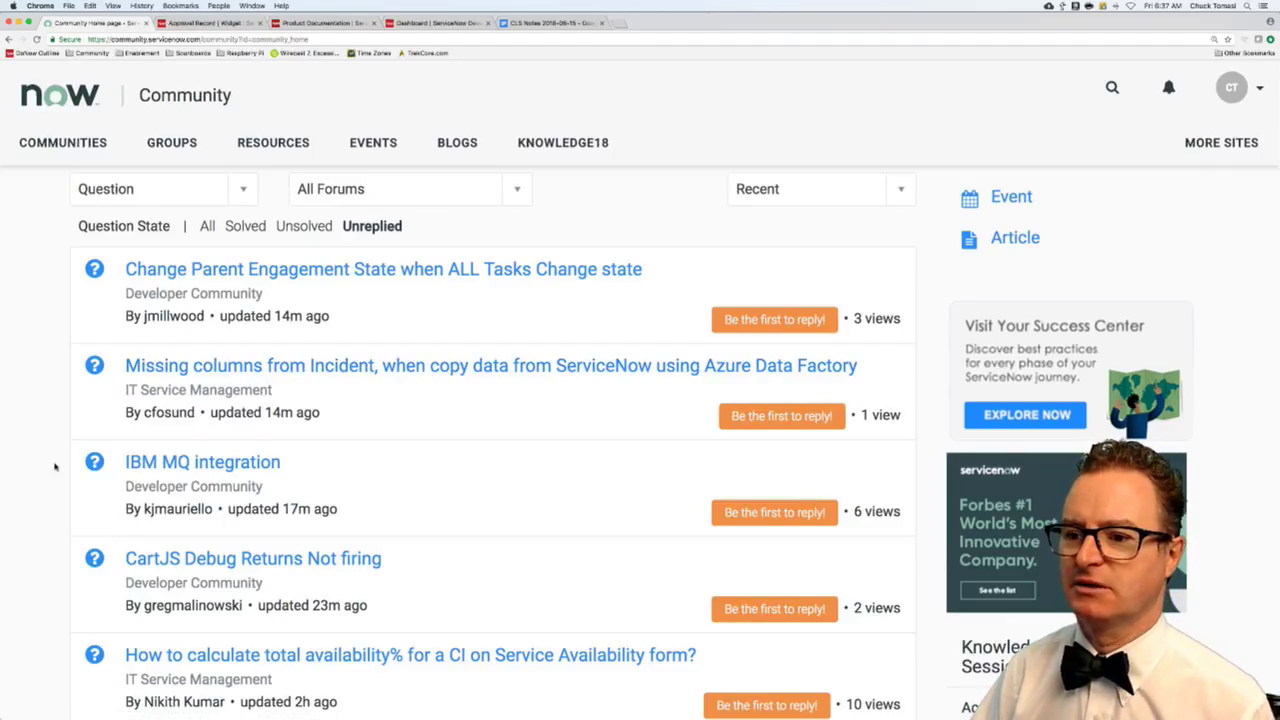
- Scroll the Unreplied list and open 'Catalog Item visibility in Catalog Search' in a background tab
scroll(55, 466, "down", 5)
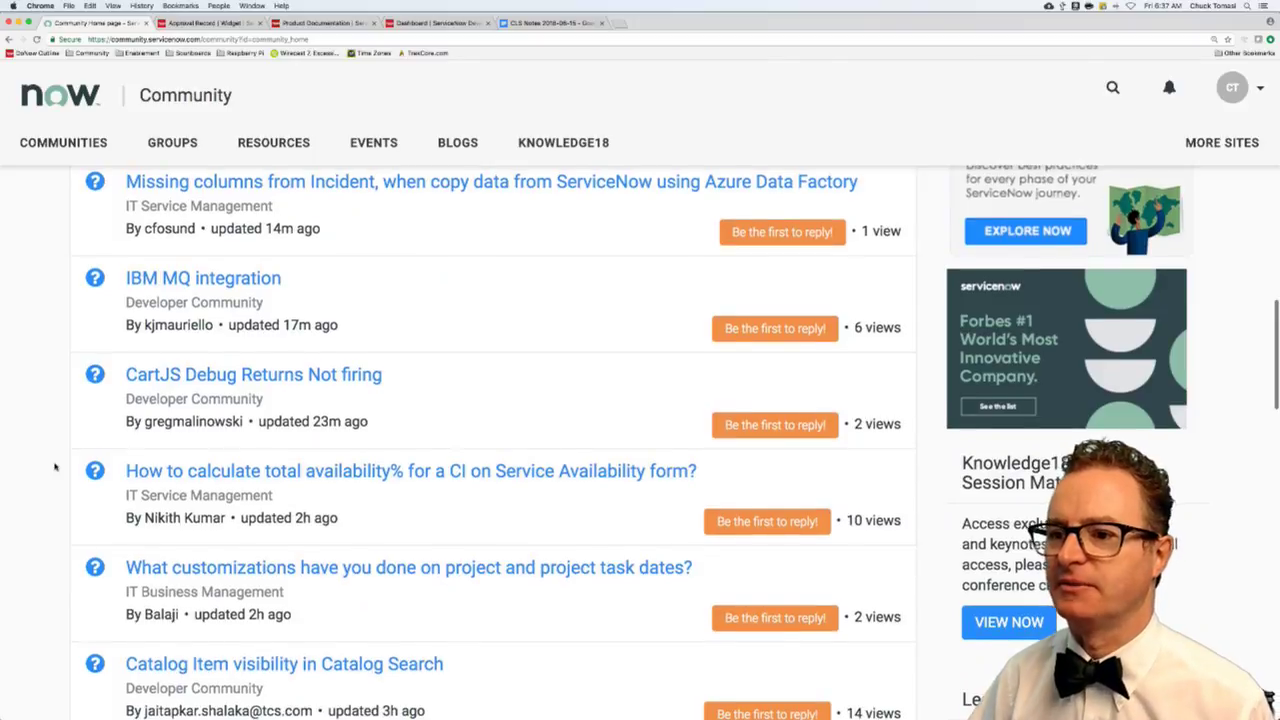
scroll(55, 466, "down", 1)
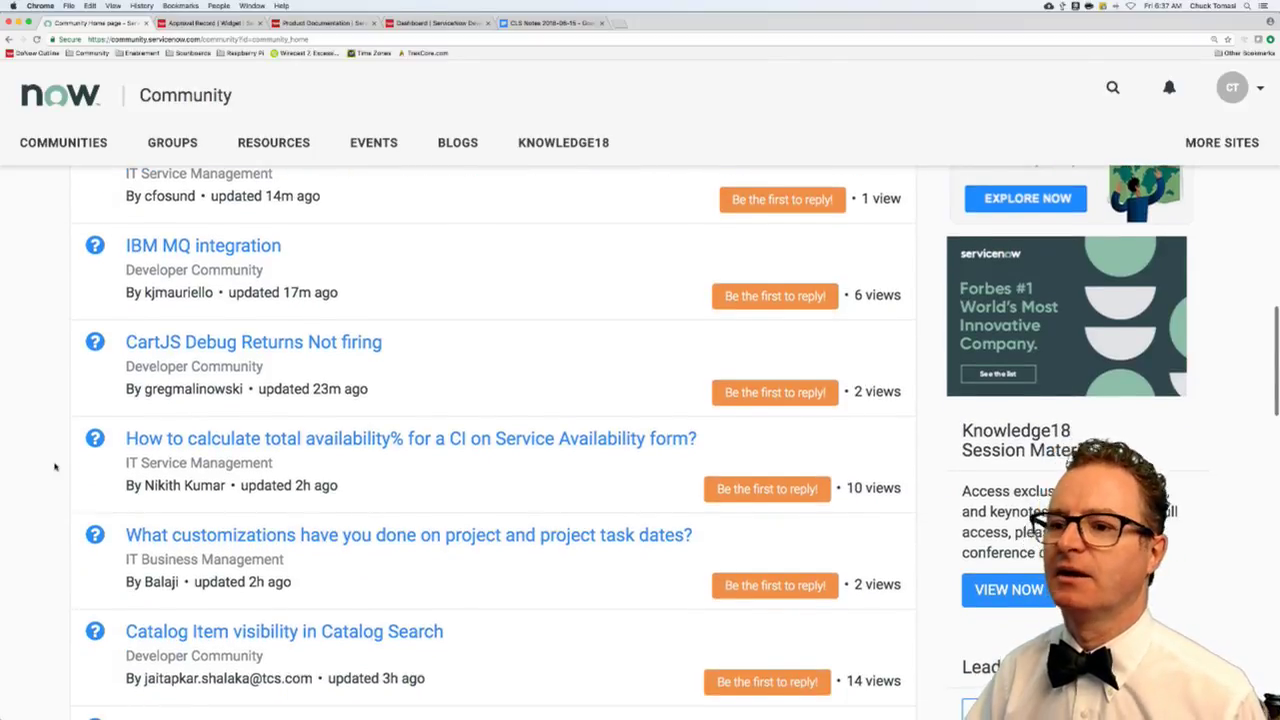
scroll(55, 466, "down", 2)
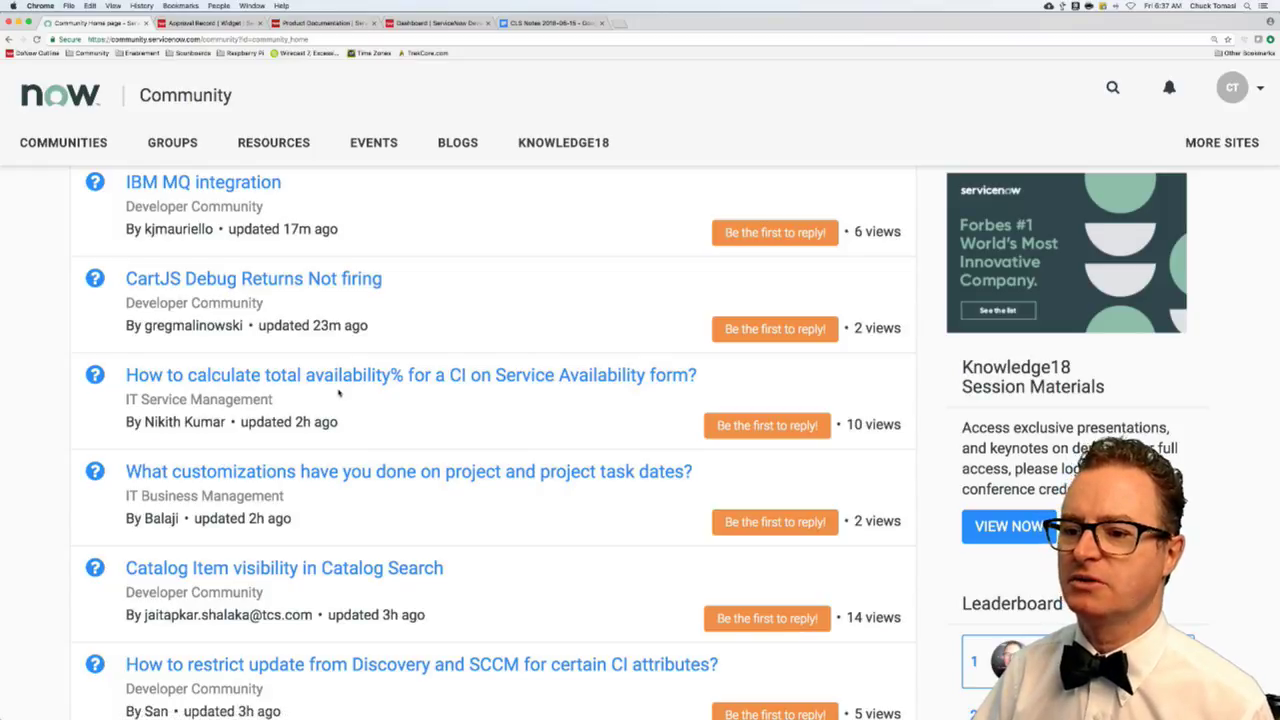
scroll(338, 393, "down", 1)
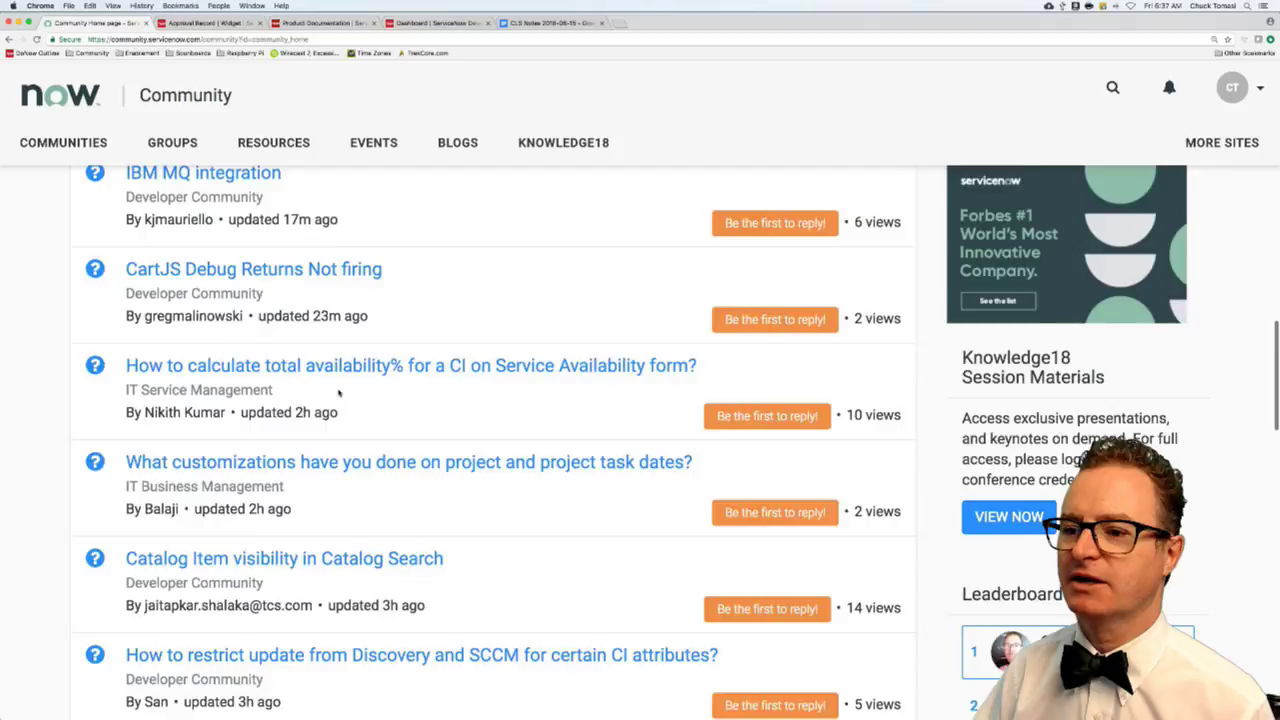
scroll(338, 393, "down", 4)
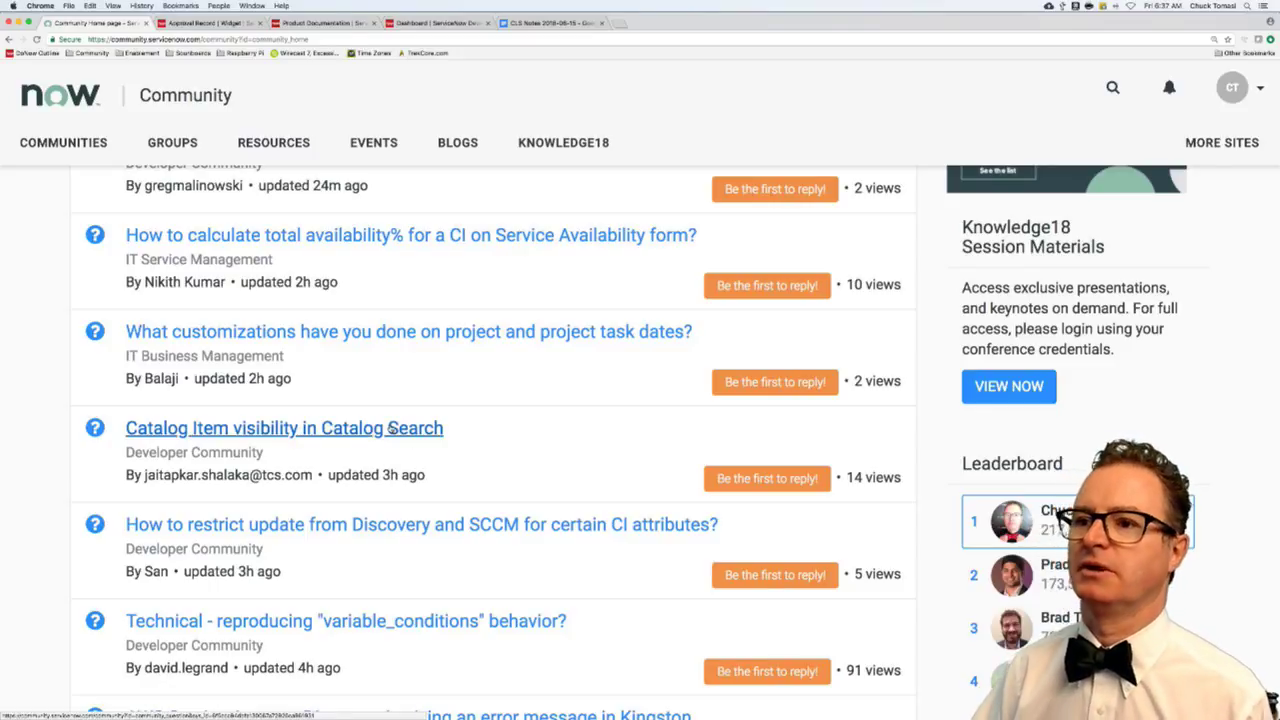
left_click(393, 430, "super")
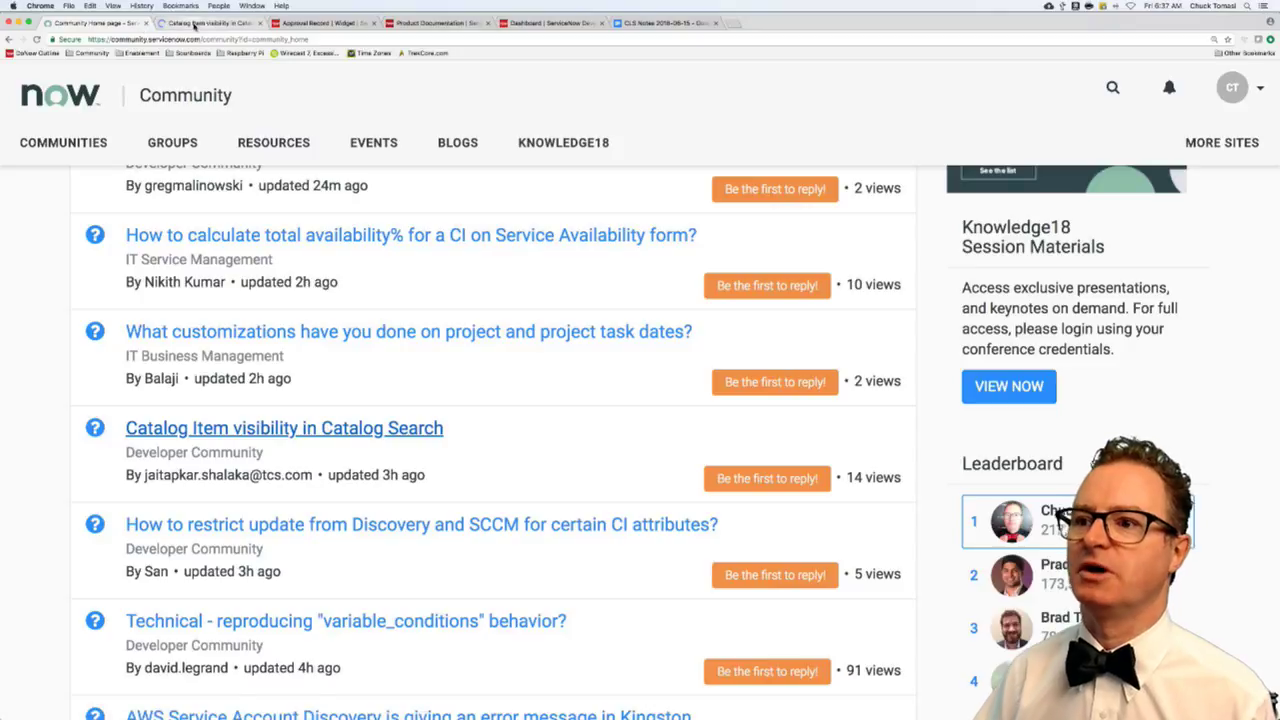
- Subscribe to the 'Catalog Item visibility in Catalog Search' question and close its tab
left_click(208, 22)
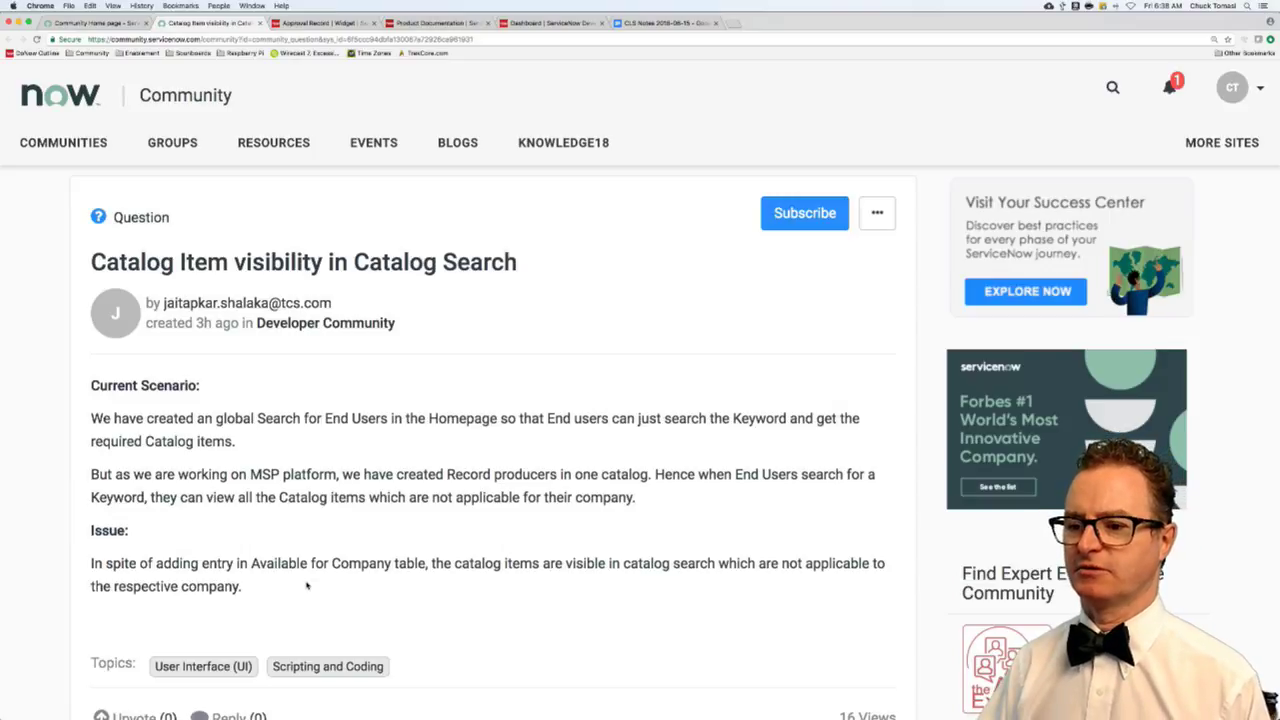
scroll(307, 586, "down", 1)
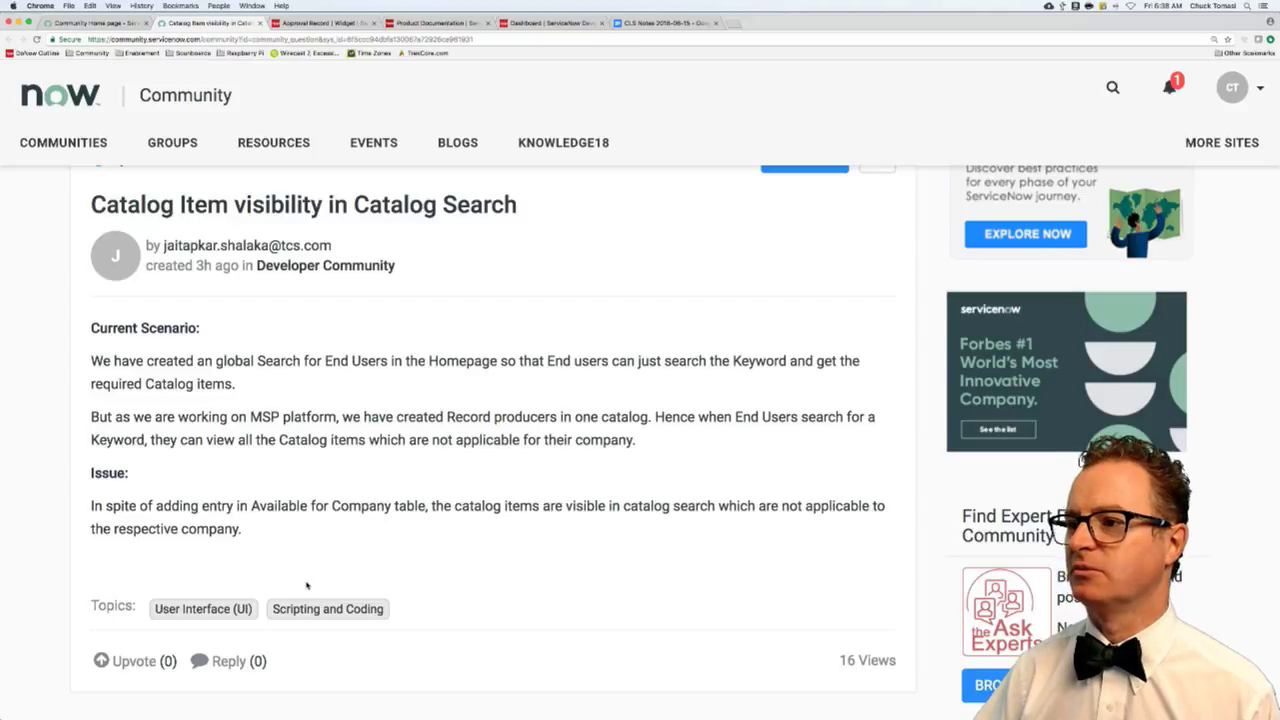
scroll(500, 430, "up", 1)
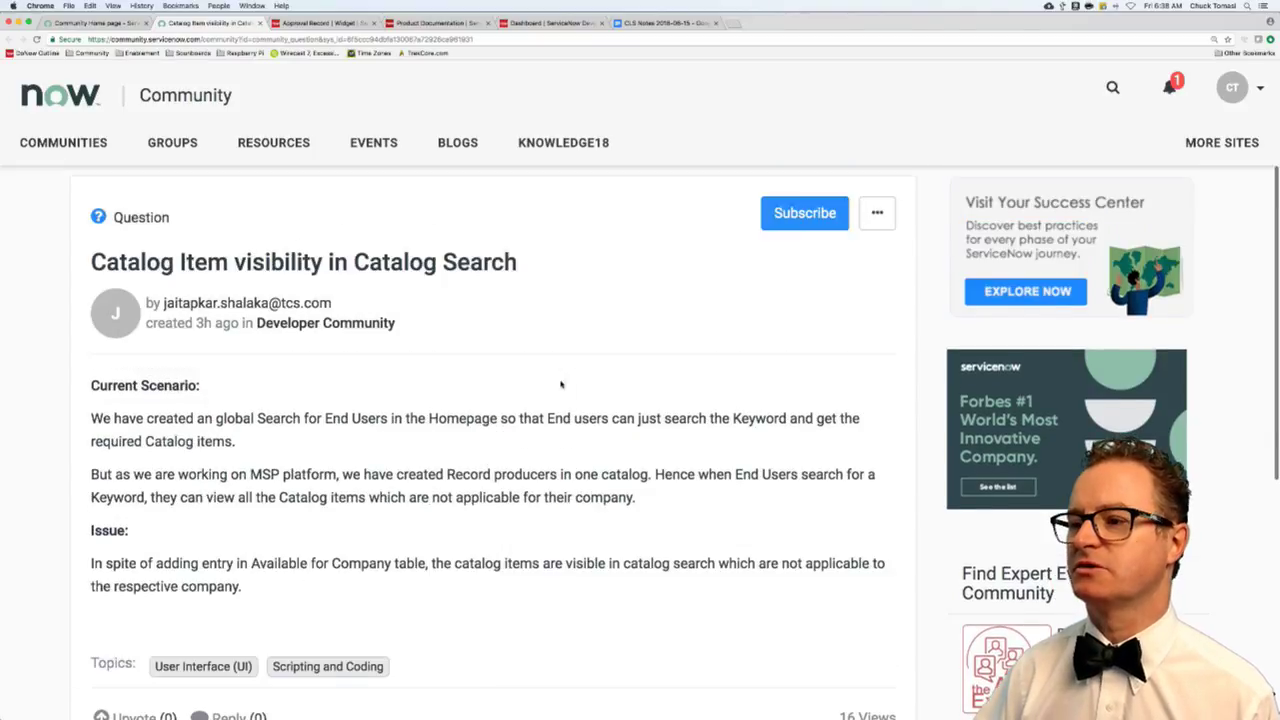
left_click(804, 213)
key("super+r")
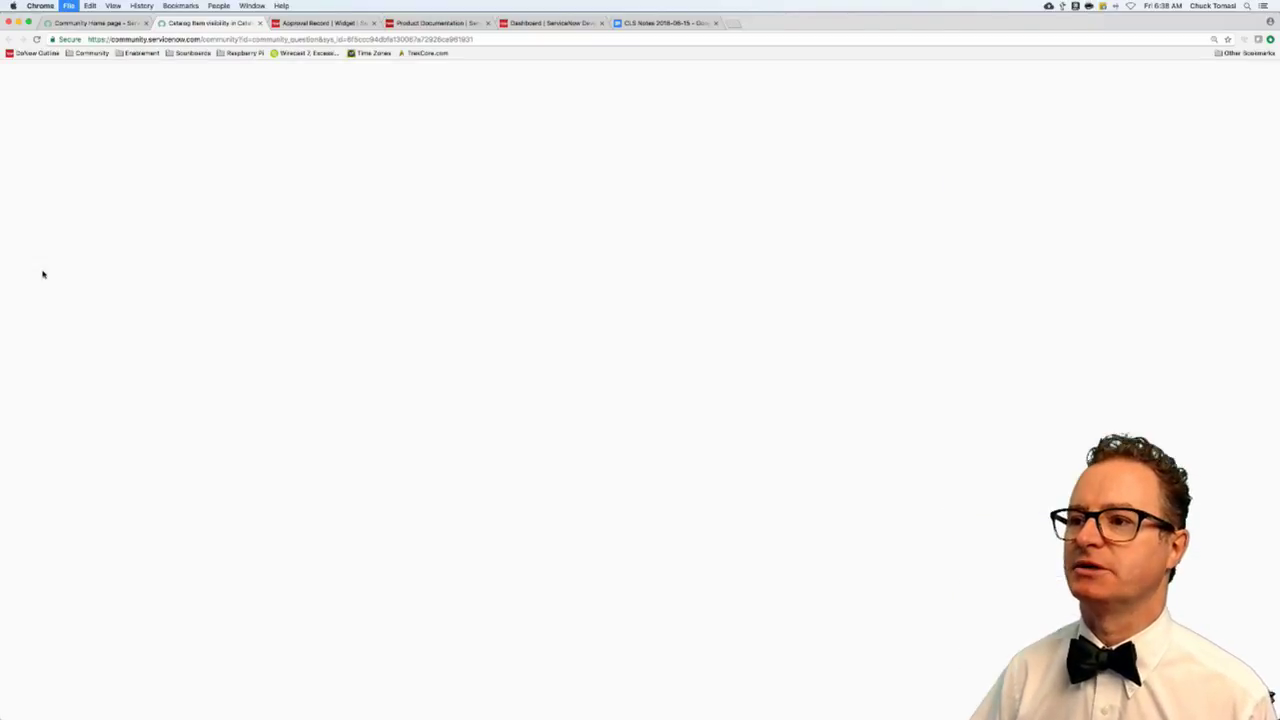
key("super+w")
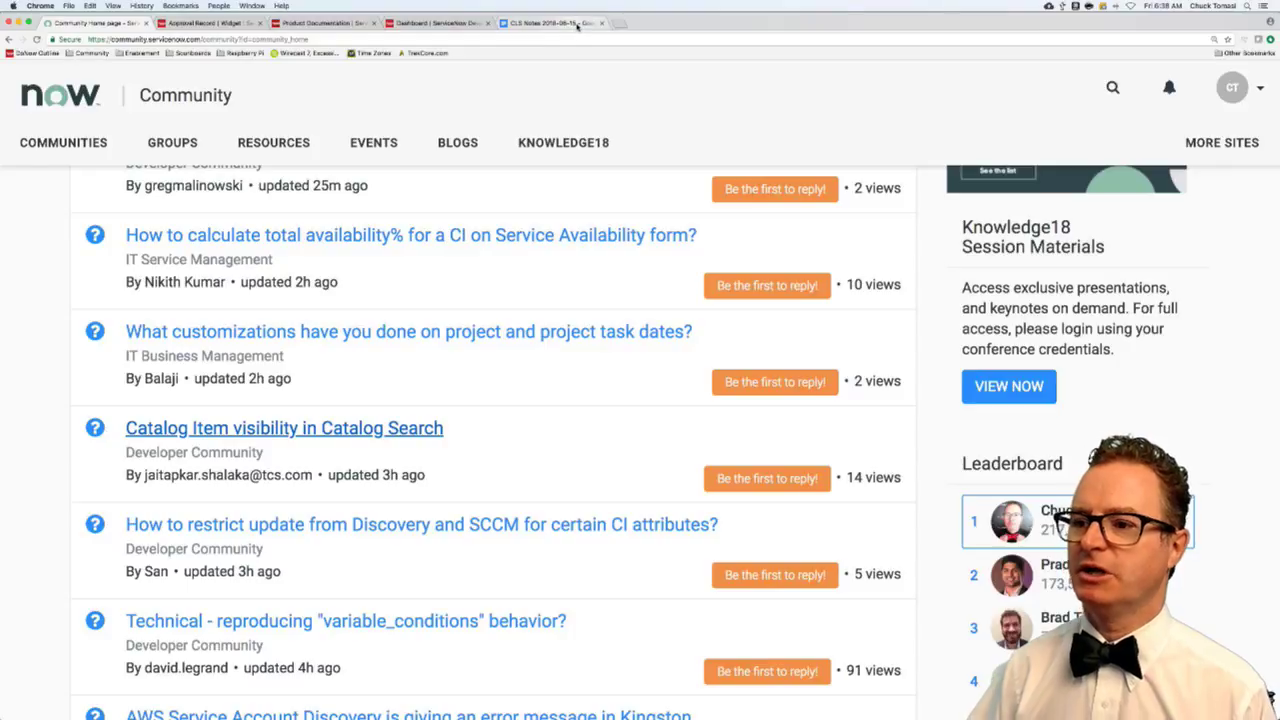
- In CLS Notes 2018-06-15, show the web address behind the webinar's Register Now link
left_click(575, 27)
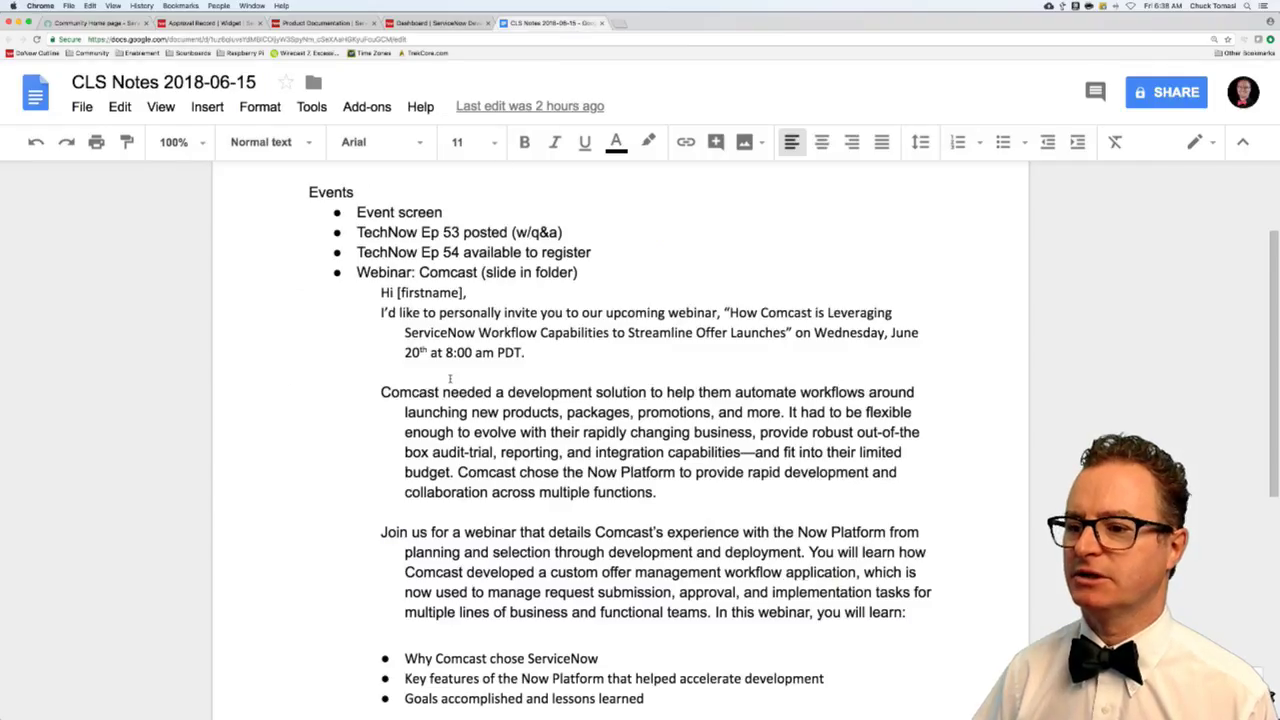
scroll(449, 378, "down", 8)
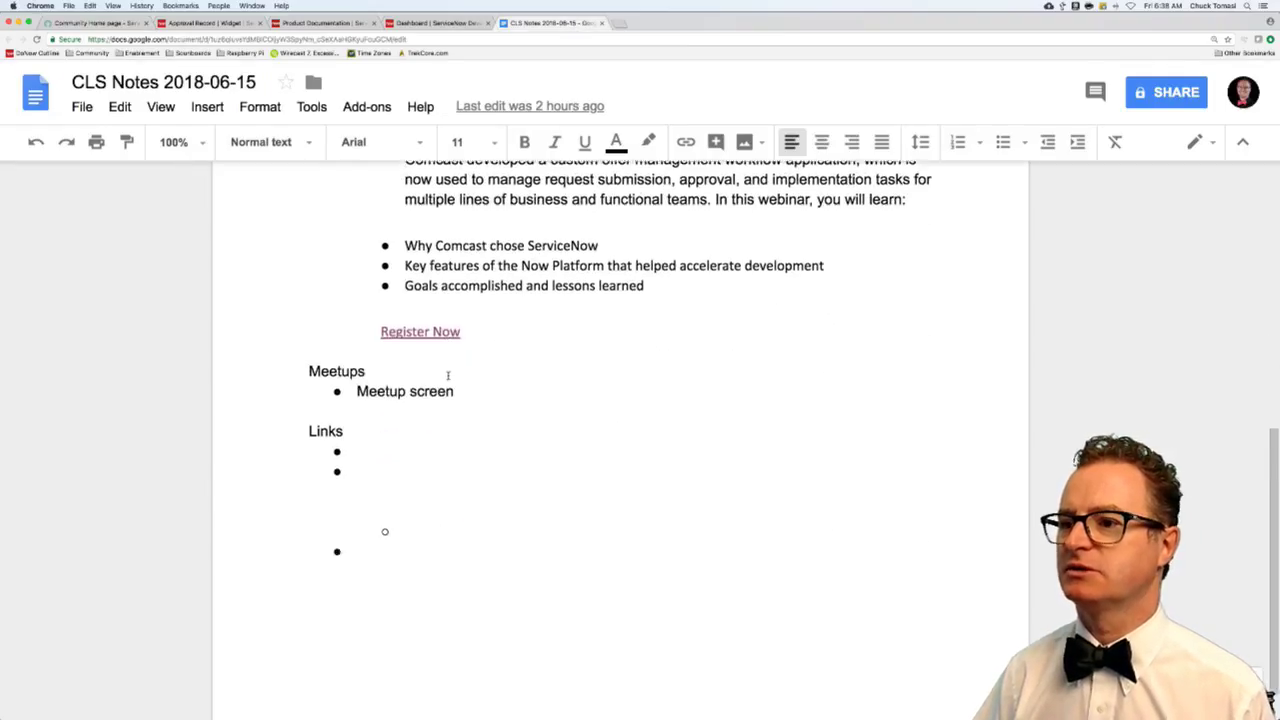
scroll(448, 375, "up", 9)
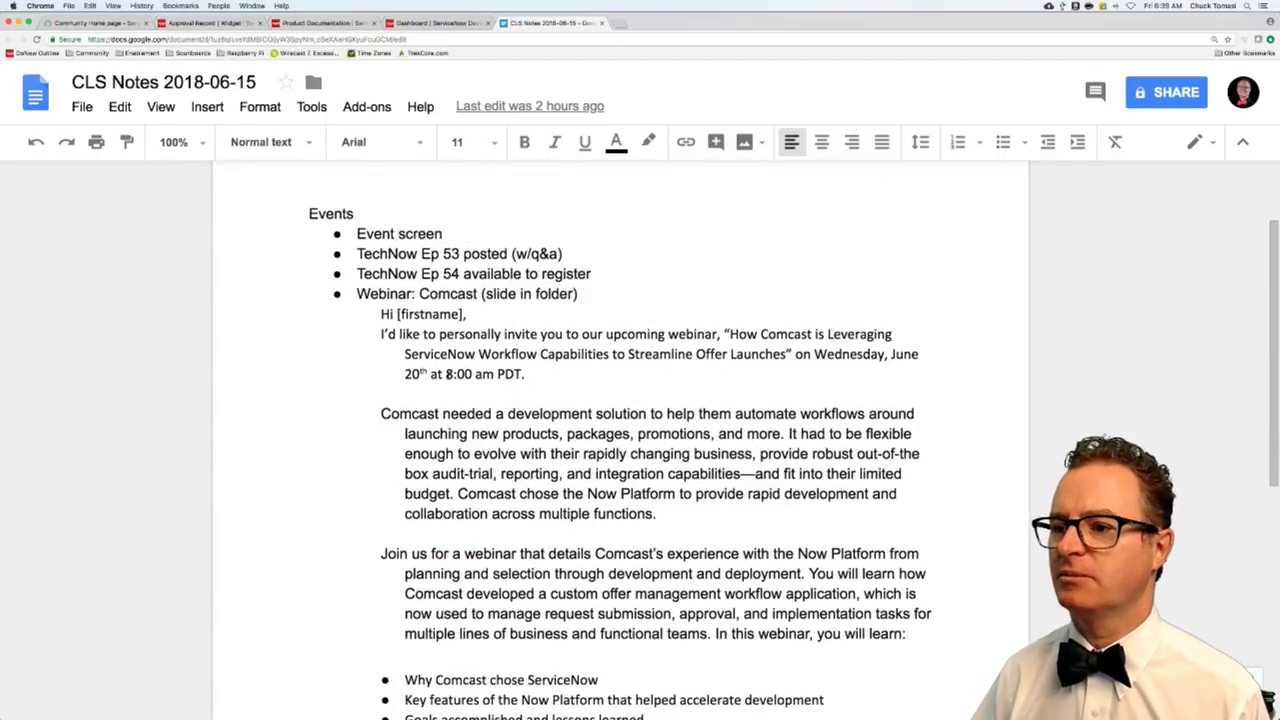
scroll(432, 370, "down", 2)
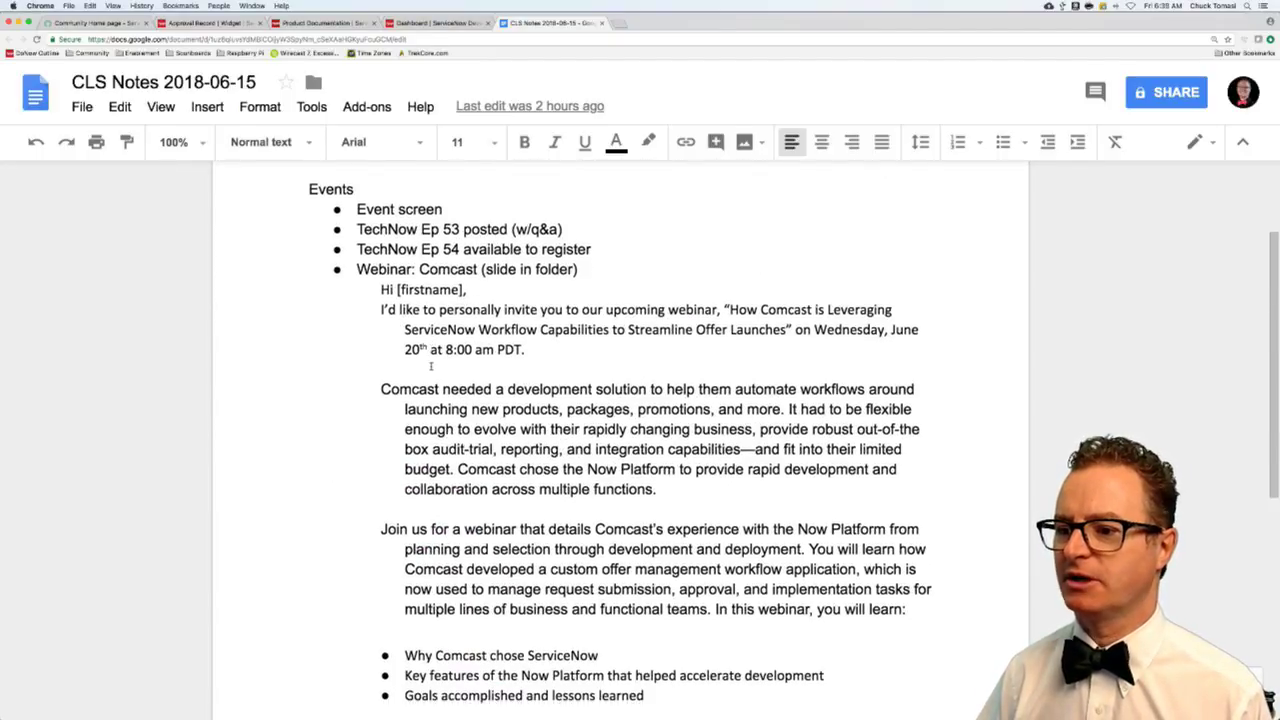
left_click(428, 680)
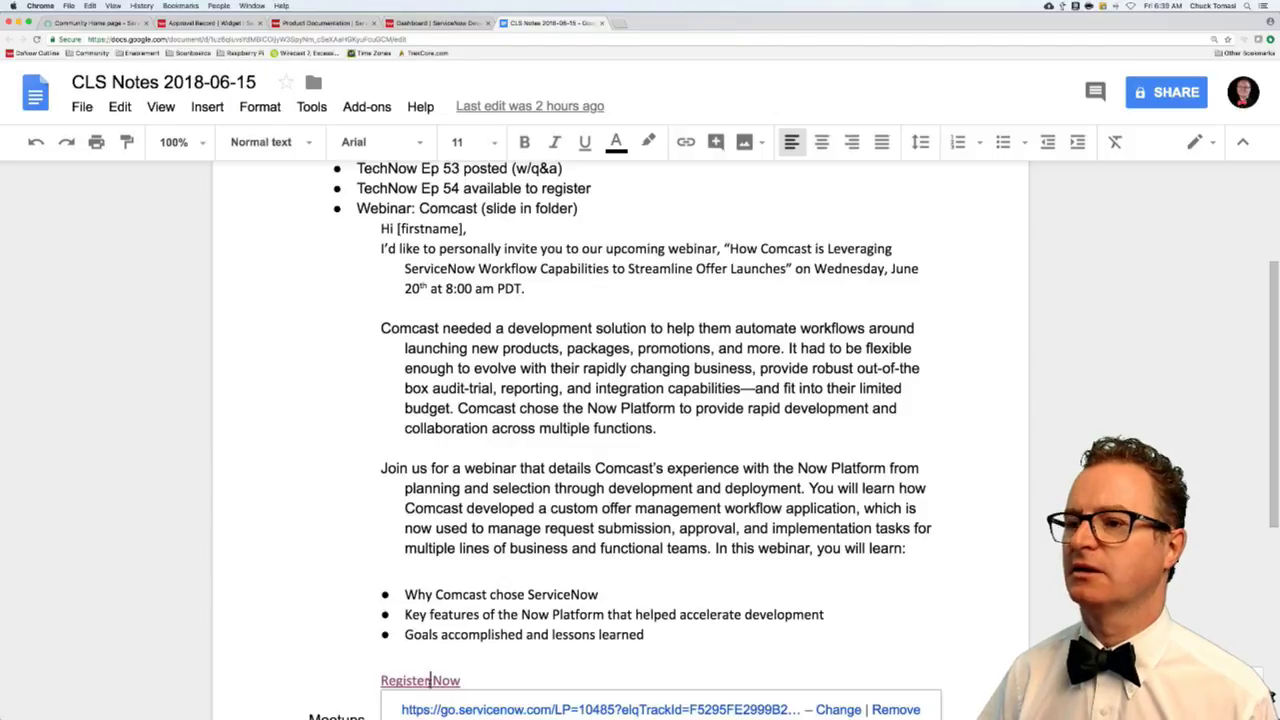
- Open the Comcast webinar page, select its Case Study heading, then close the page
left_click(478, 706)
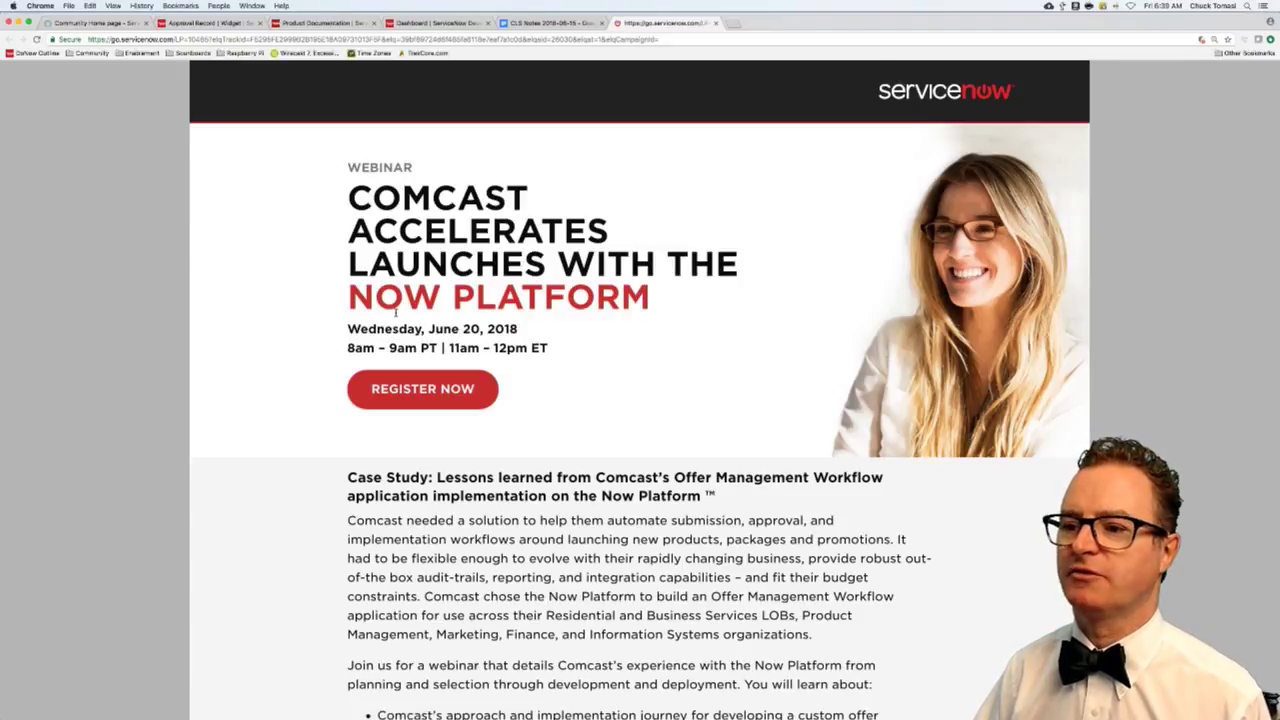
scroll(396, 313, "down", 5)
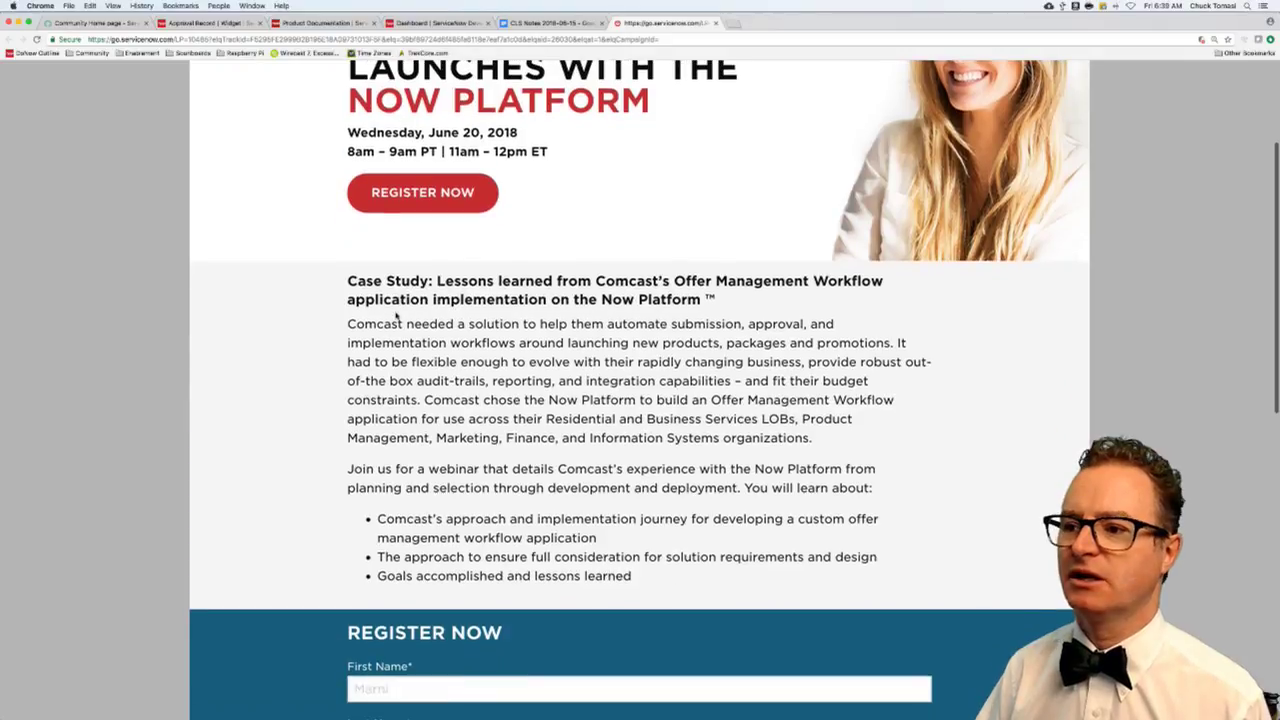
left_click_drag(358, 281, 787, 299)
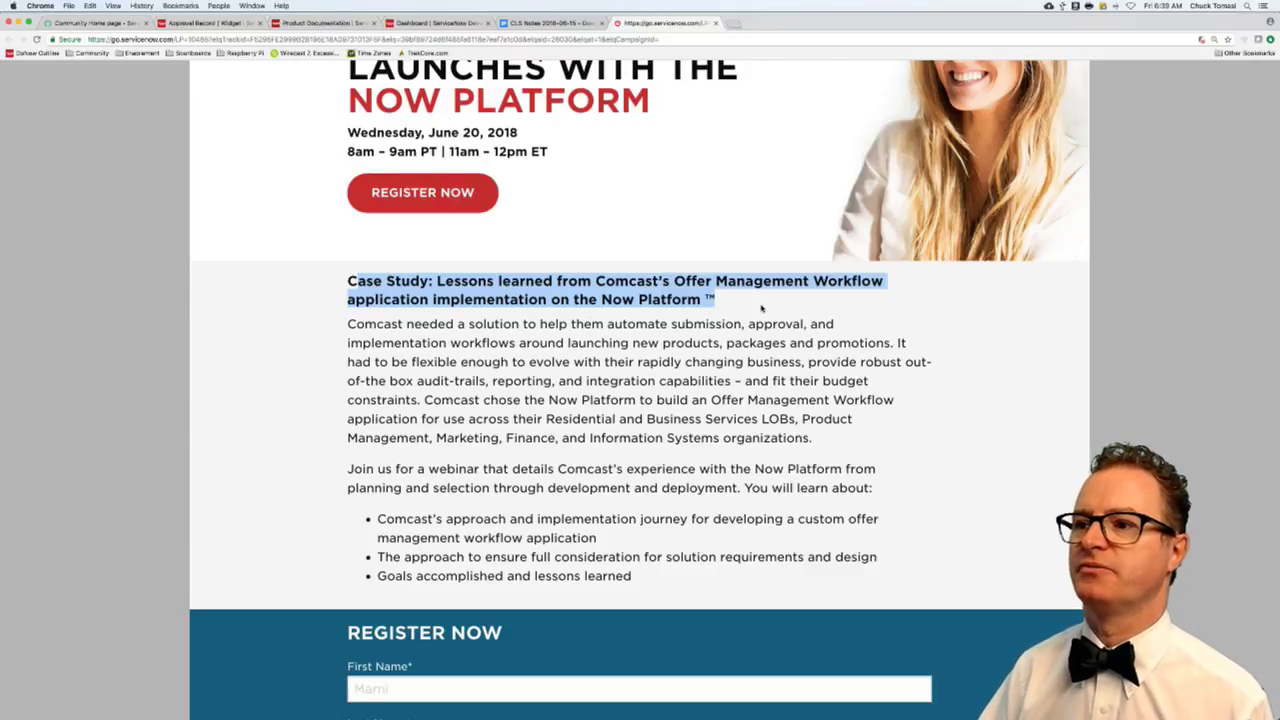
key("super+w")
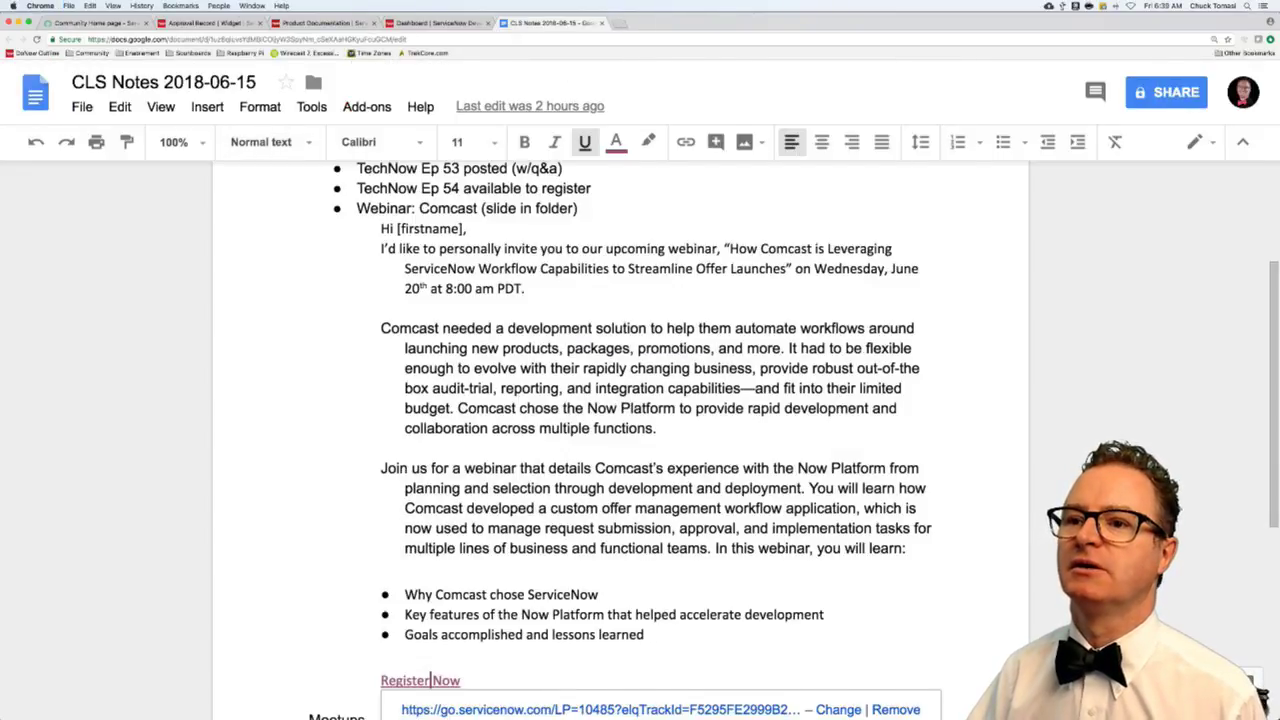
- Switch back to the Community Home tab with its unreplied question list
left_click(98, 22)
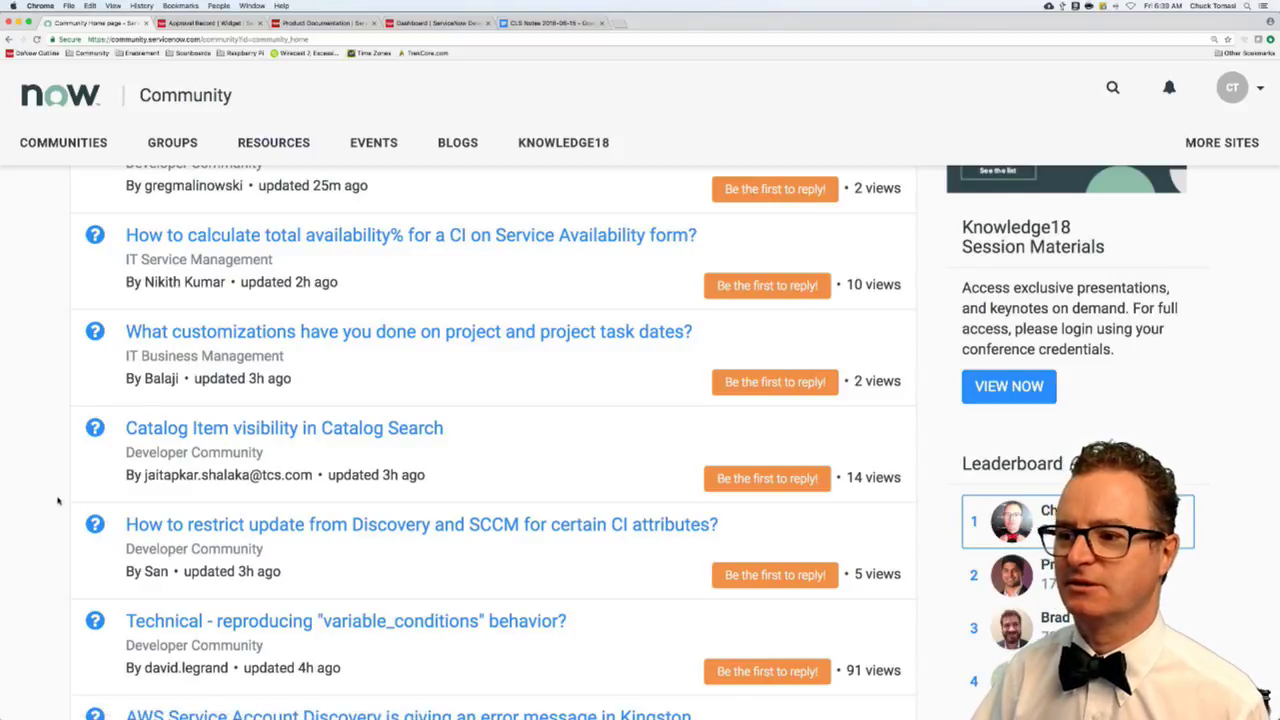
- Filter the Content List to Unsolved and open the list collector sorting question in a background tab
scroll(58, 500, "down", 2)
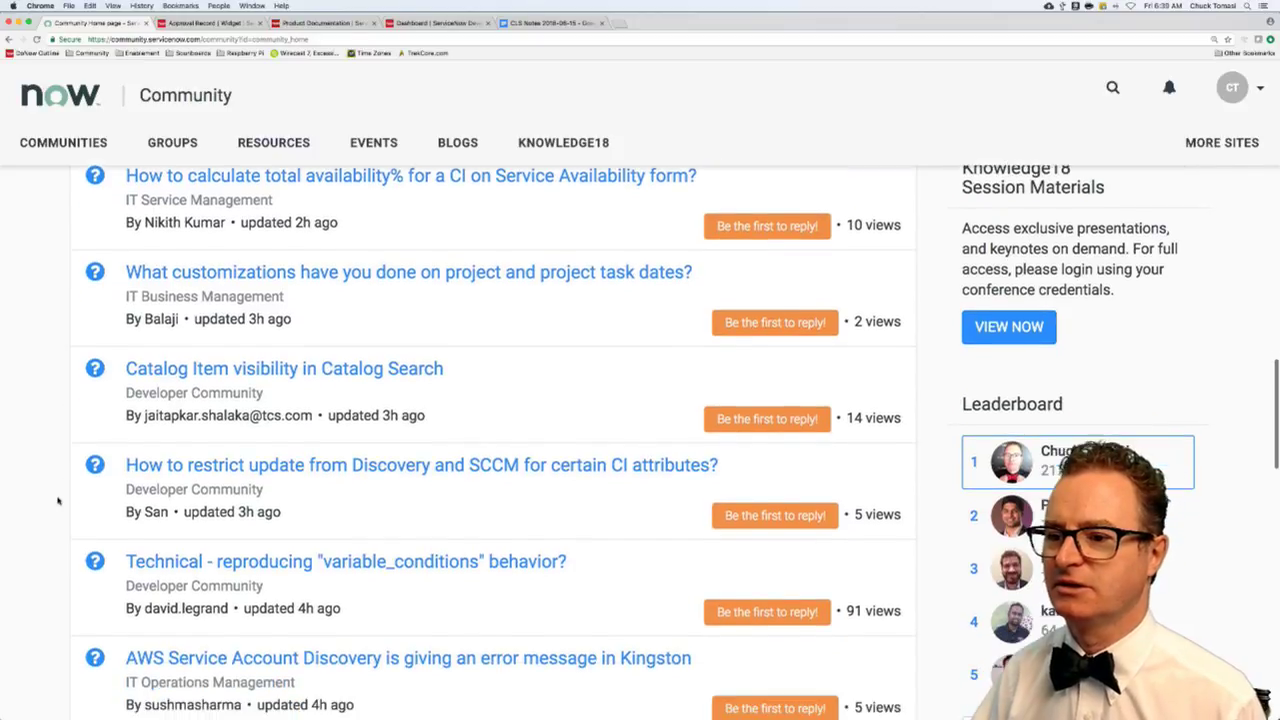
scroll(60, 500, "up", 5)
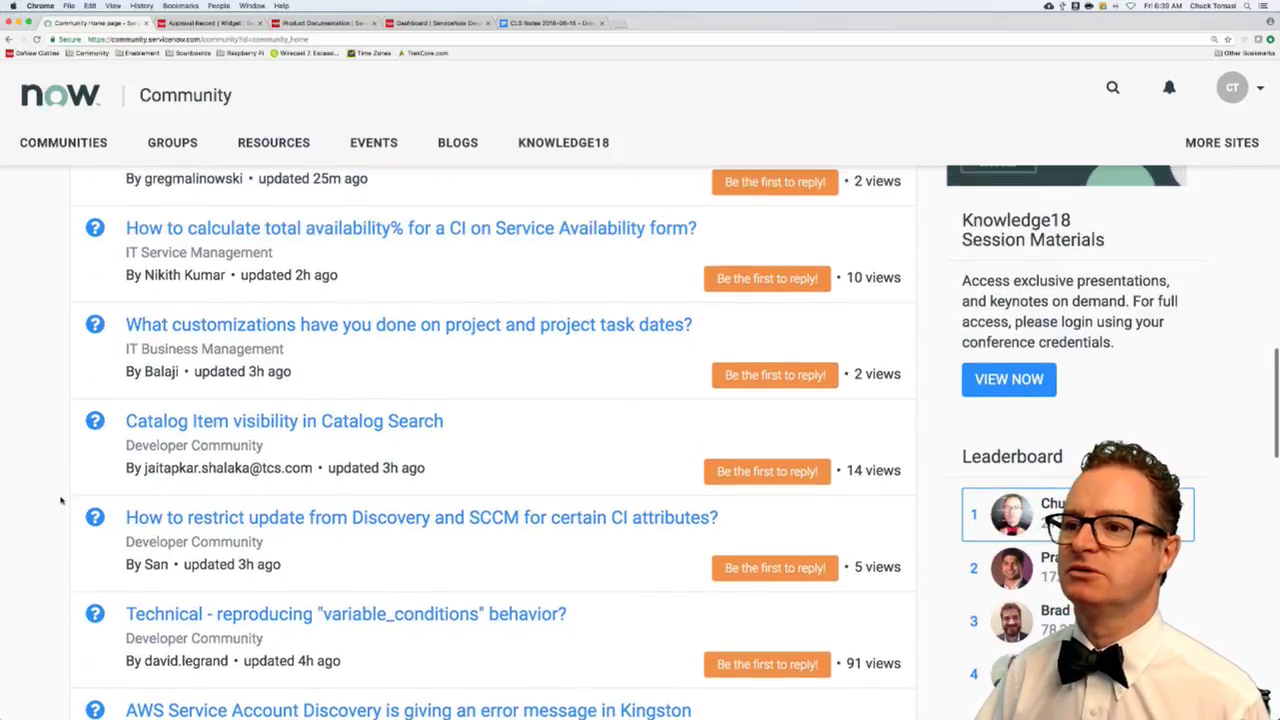
scroll(65, 500, "up", 7)
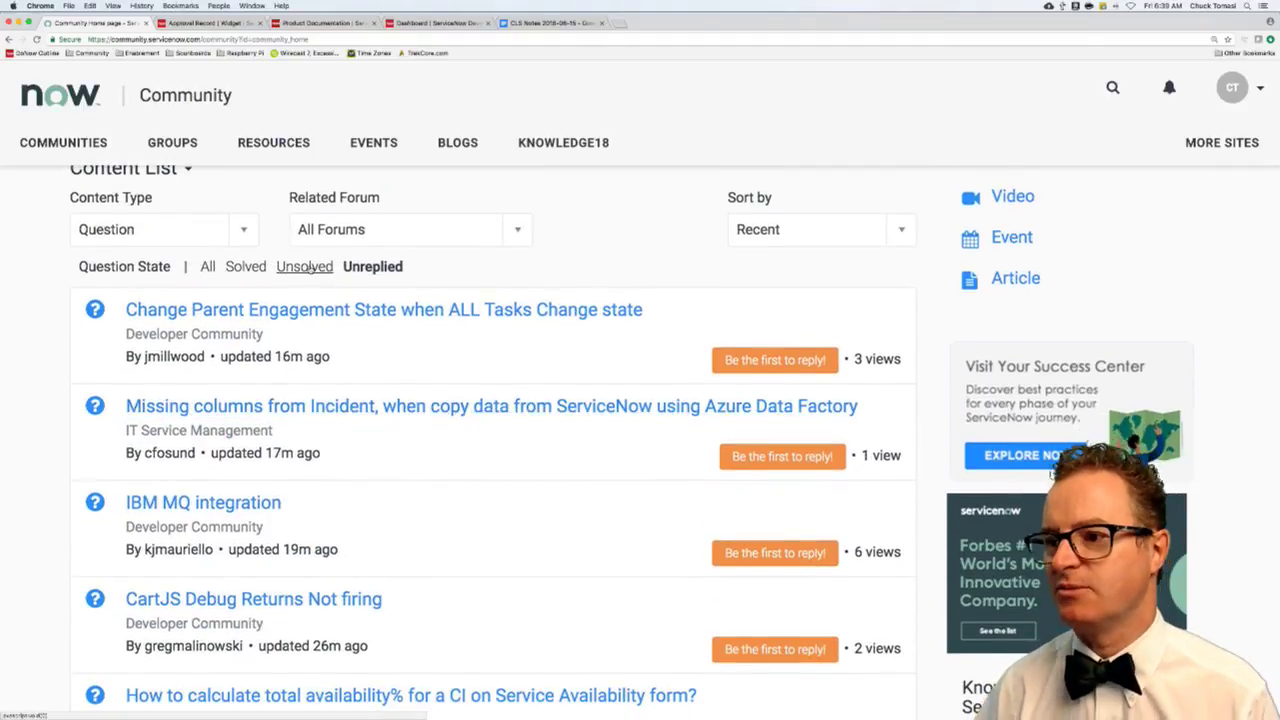
left_click(312, 270)
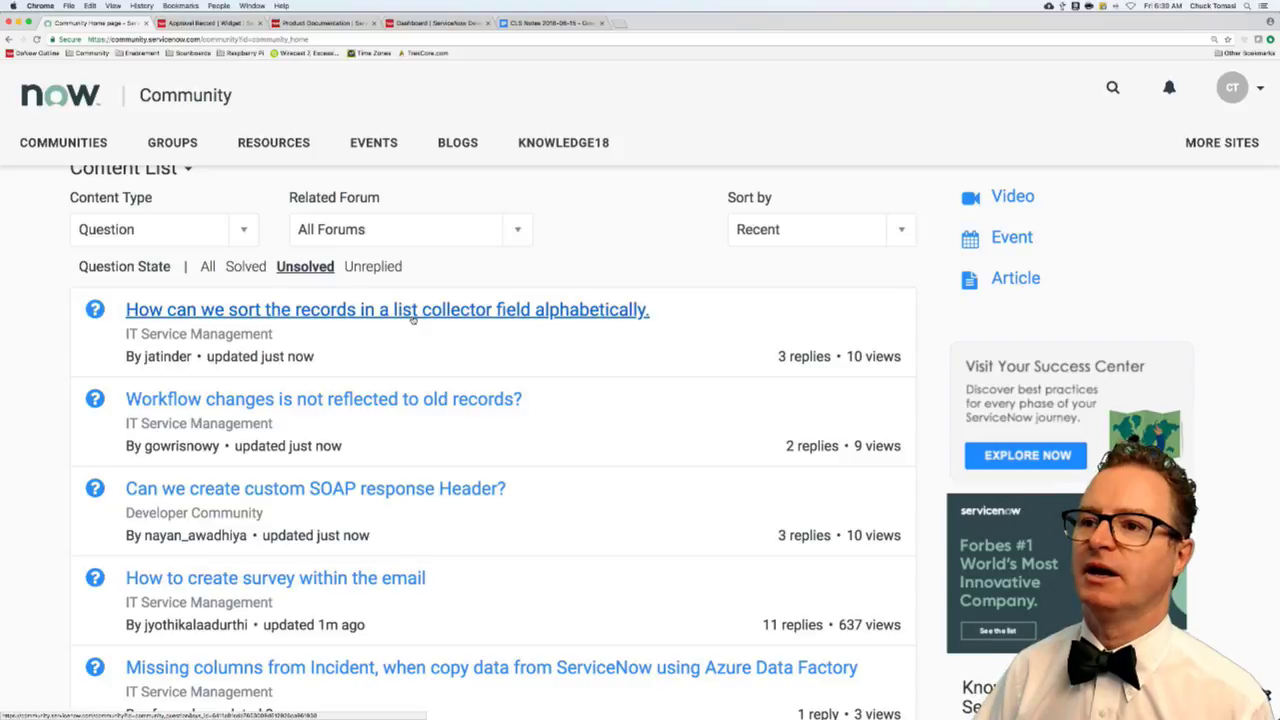
left_click(412, 316, "super")
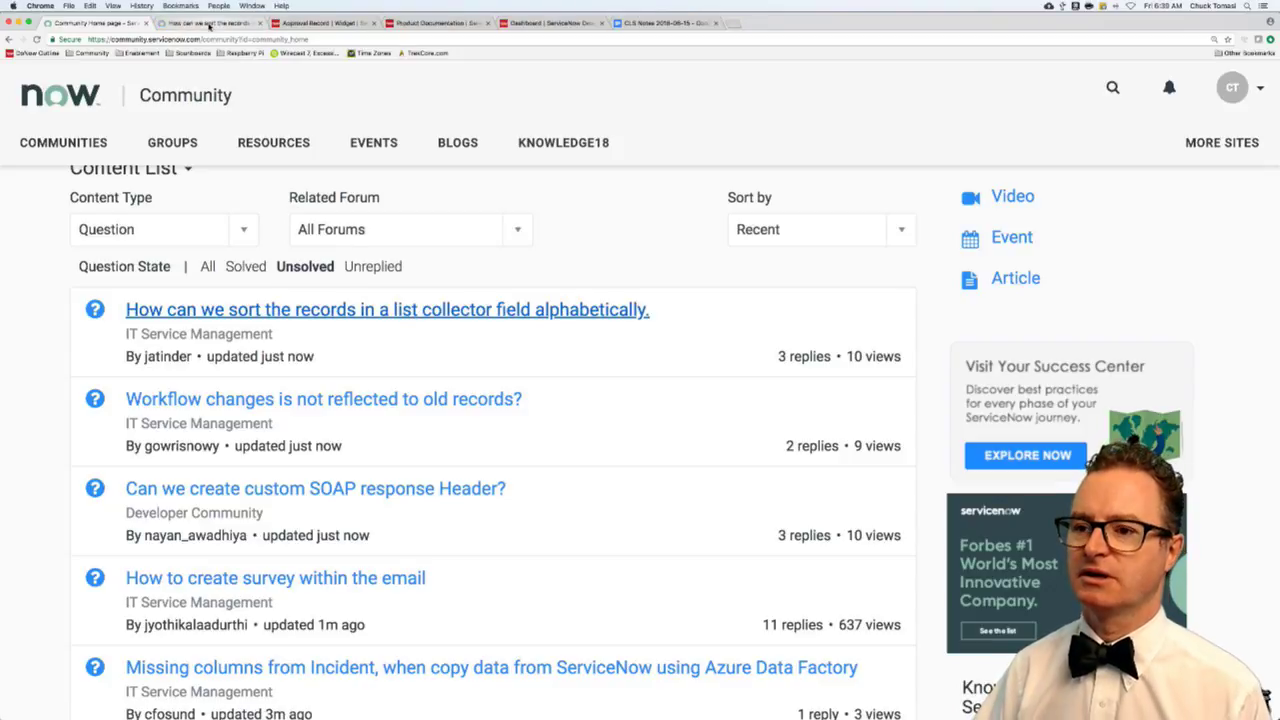
- Read the list collector thread's expanded replies, selecting the reference-field point, then go to the Approval Record widget
left_click(210, 24)
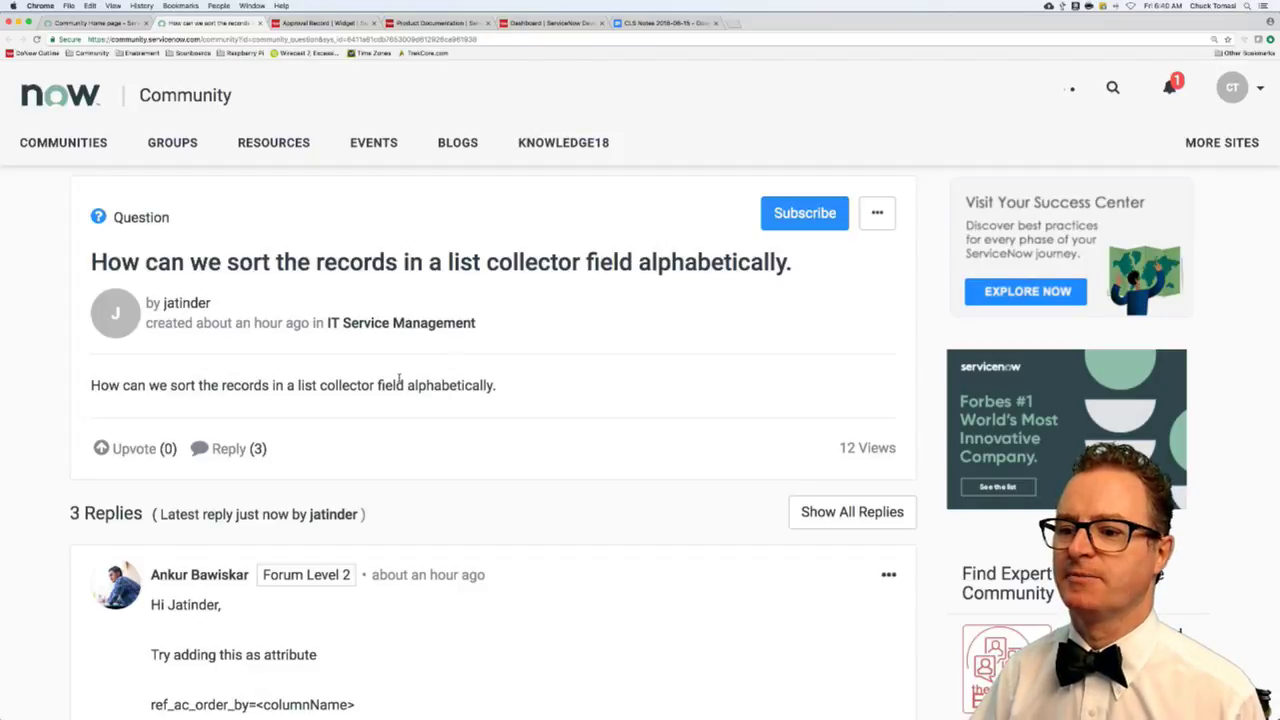
scroll(436, 414, "down", 3)
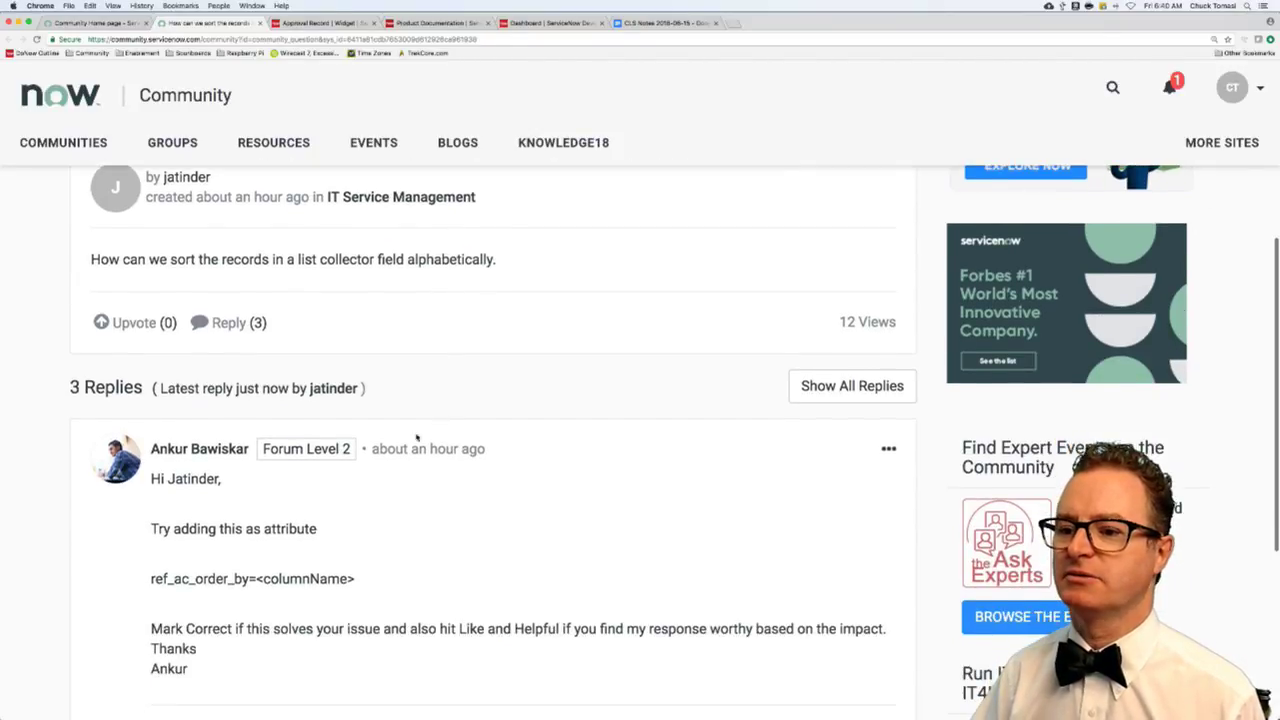
scroll(167, 557, "down", 1)
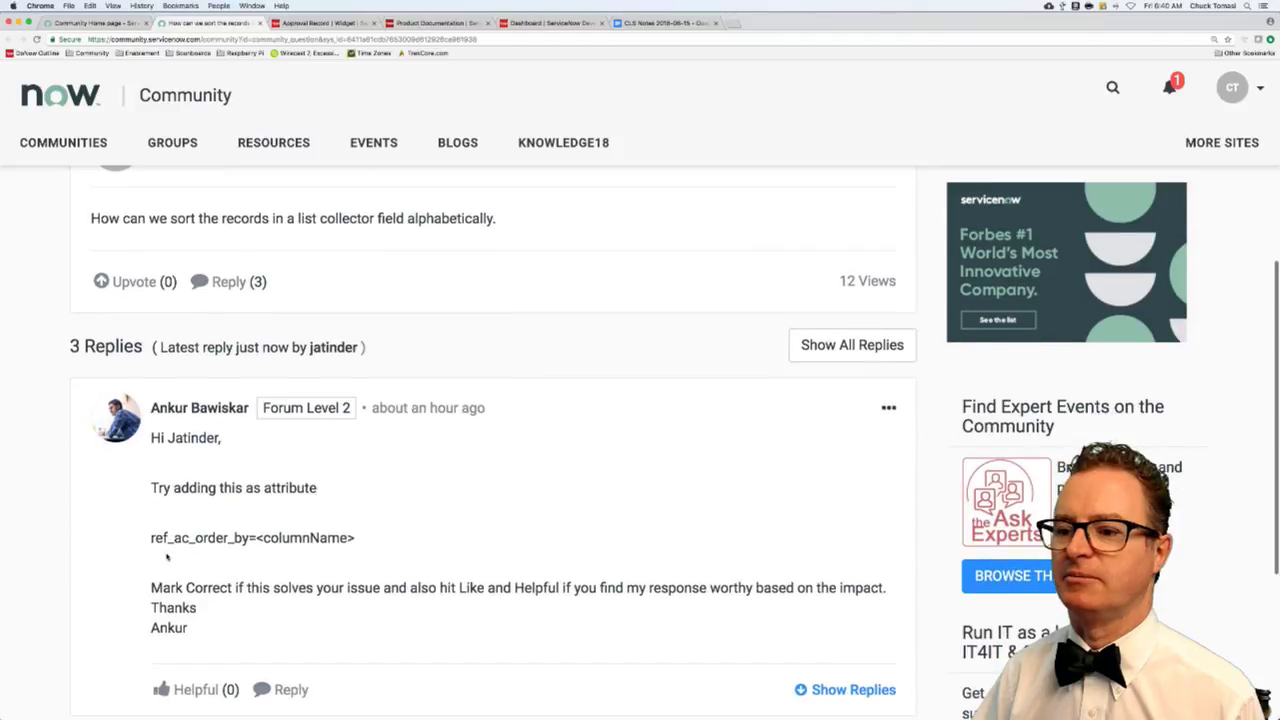
scroll(167, 558, "down", 1)
scroll(167, 557, "down", 4)
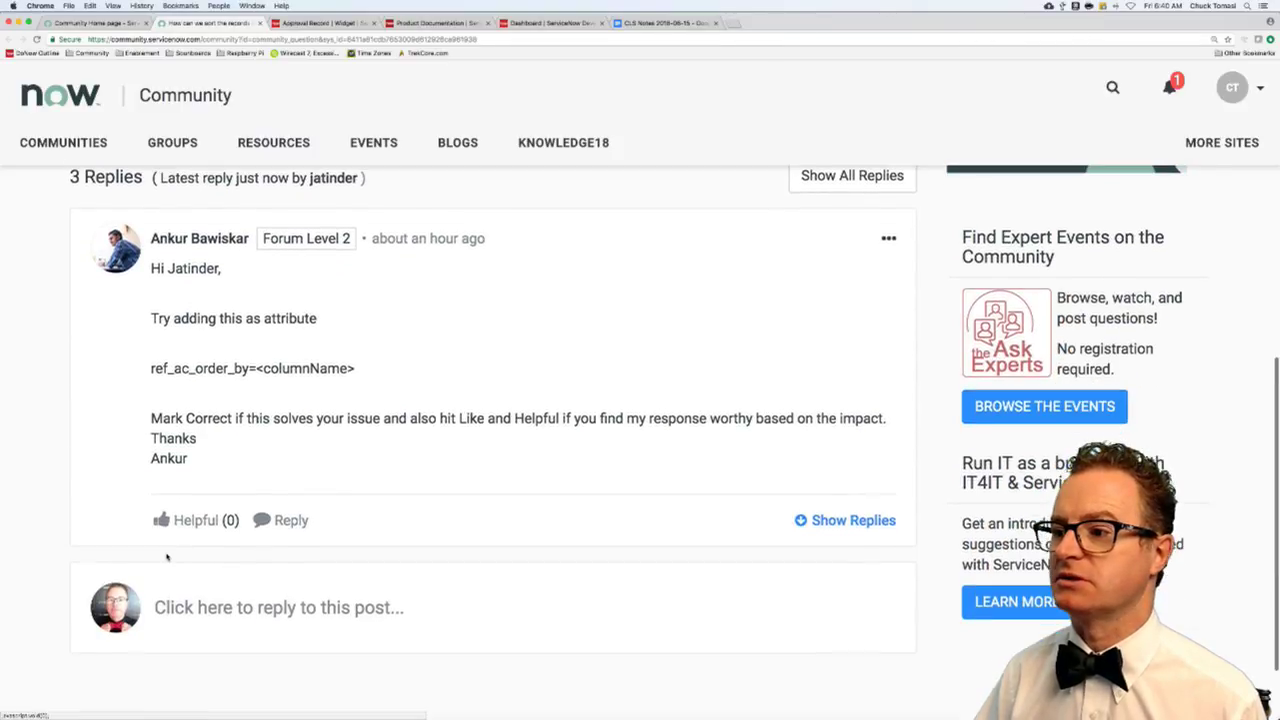
left_click(866, 456)
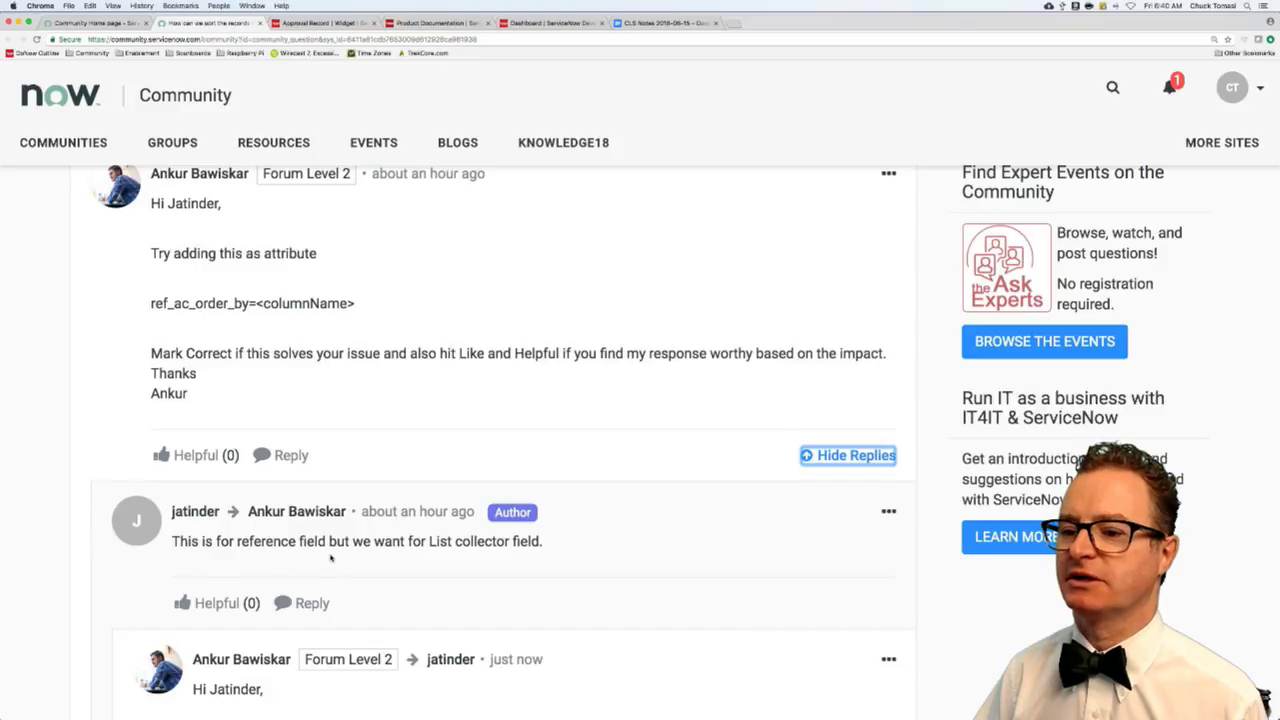
scroll(331, 558, "down", 5)
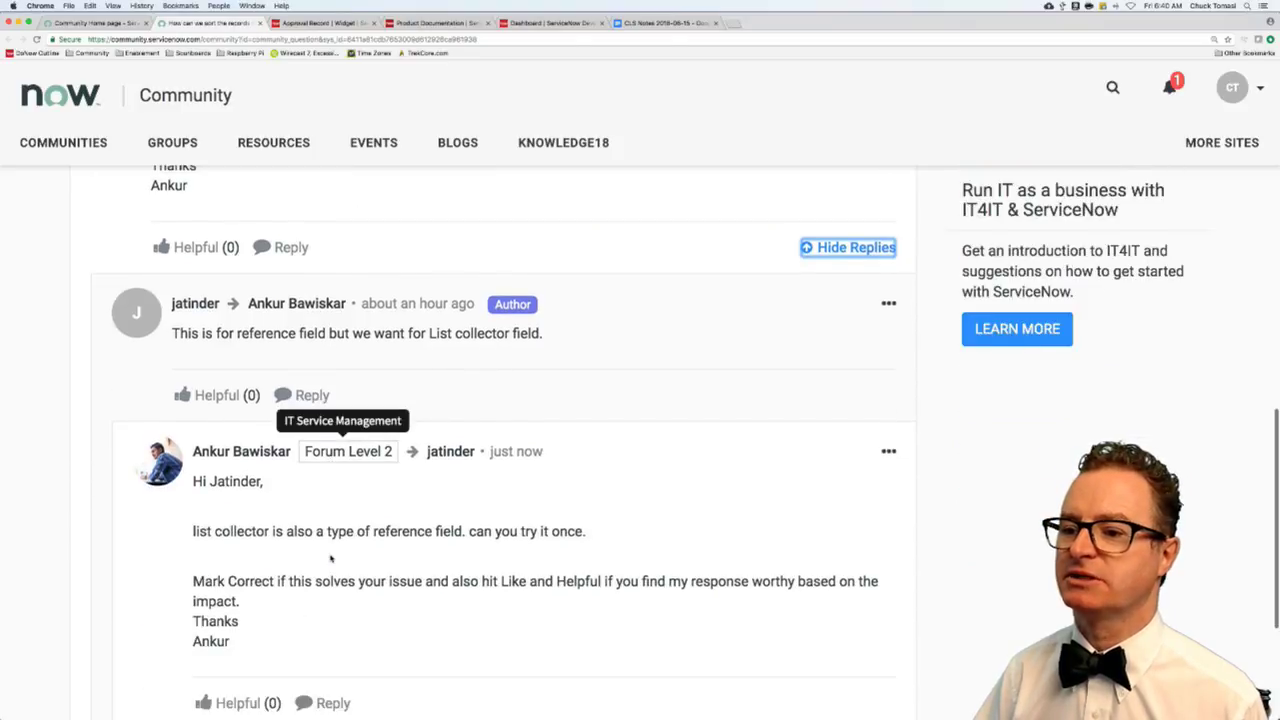
left_click_drag(324, 507, 578, 507)
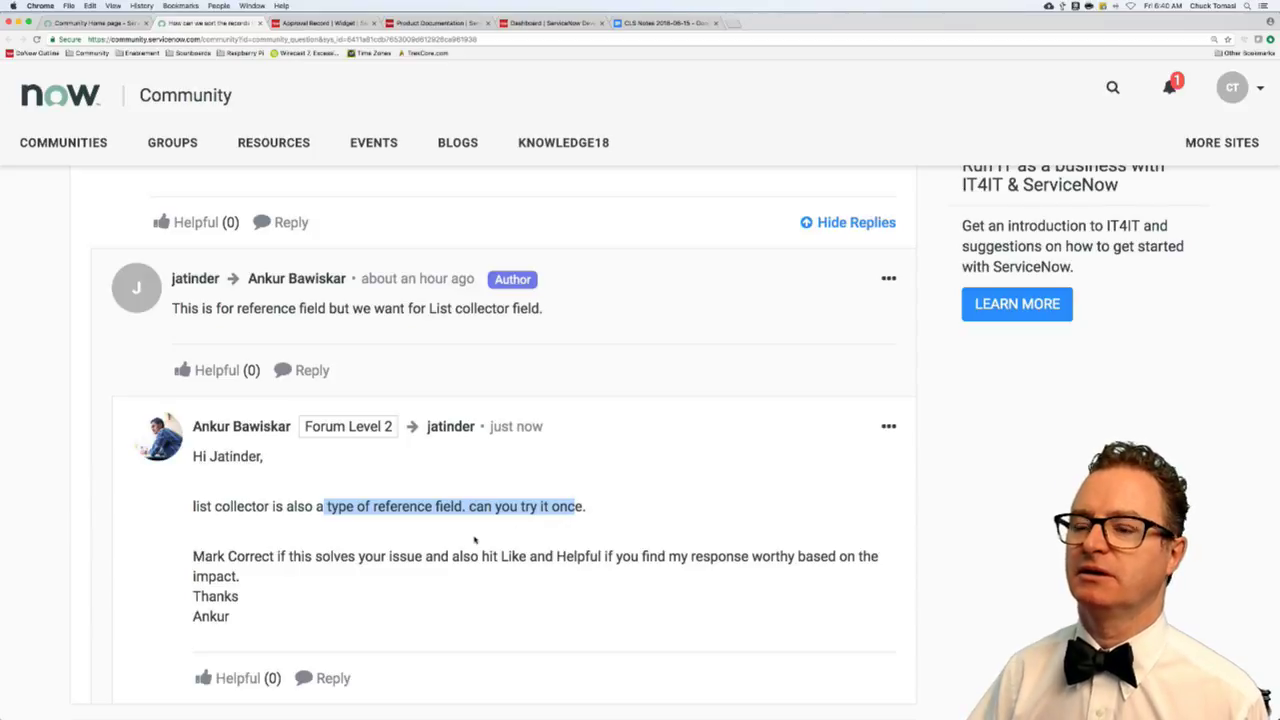
left_click(316, 23)
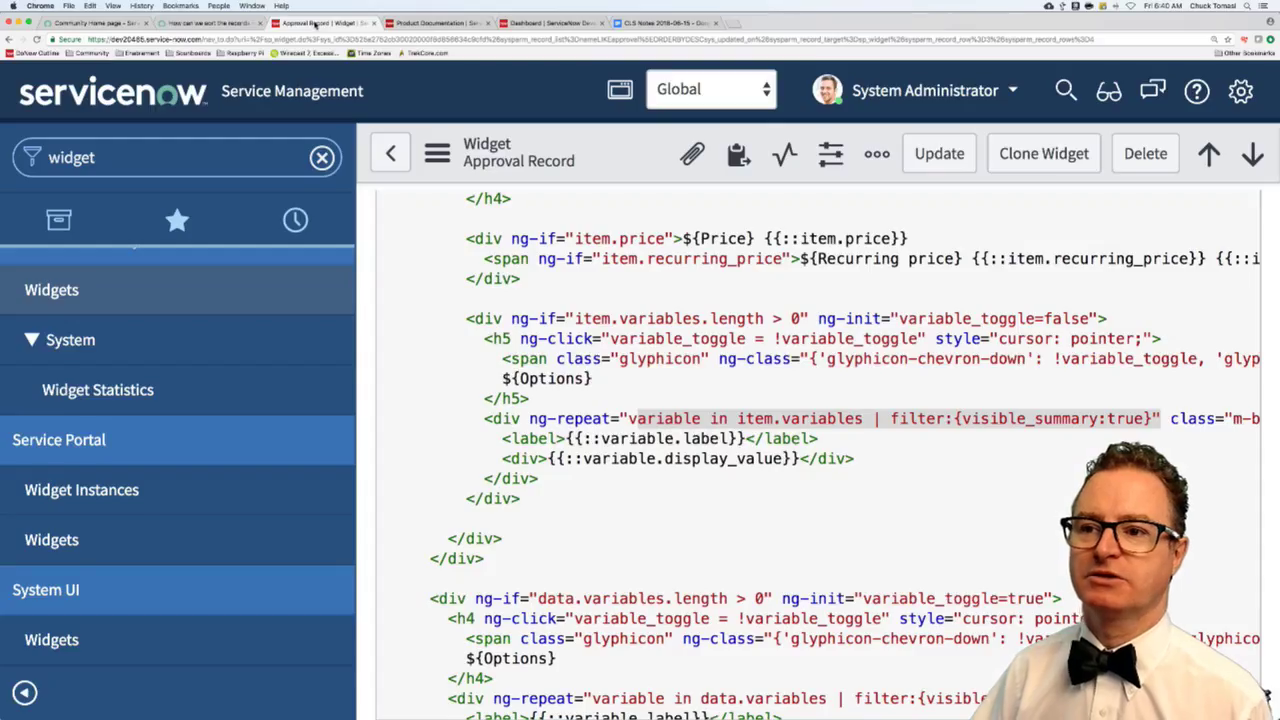
- Open the Users list by entering sys_user in the navigation filter
left_click(124, 162)
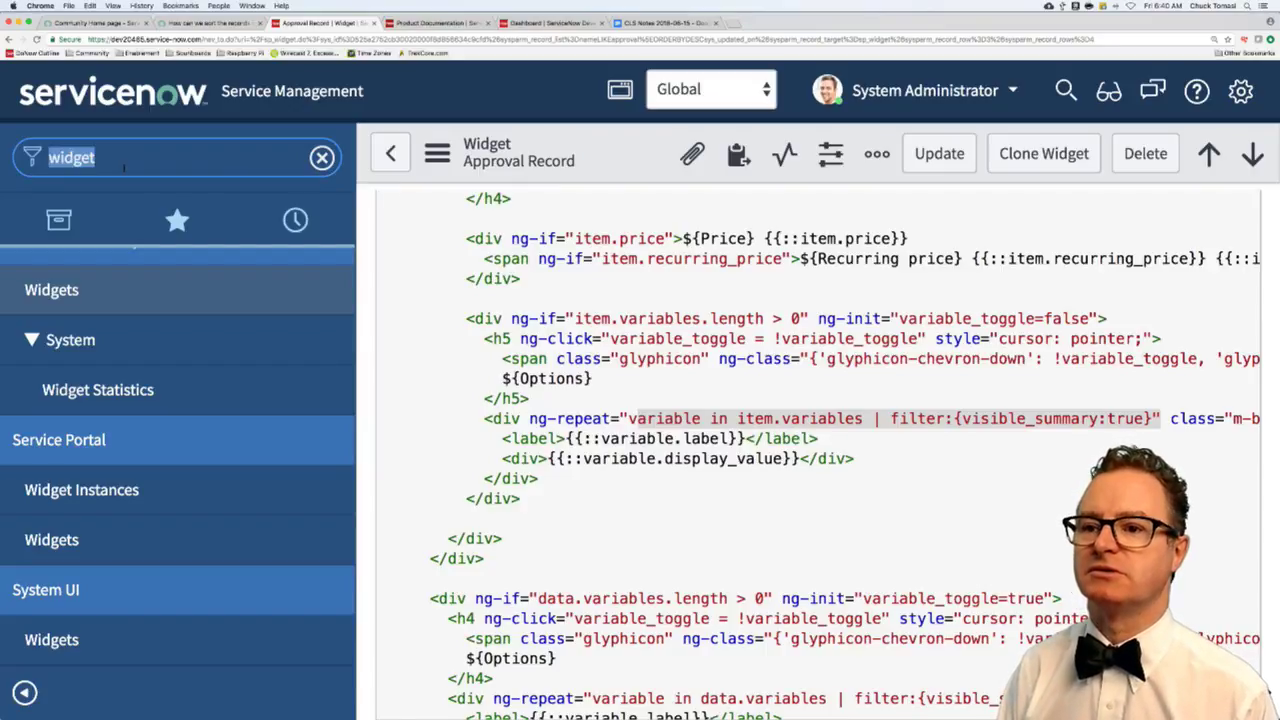
type("sys")
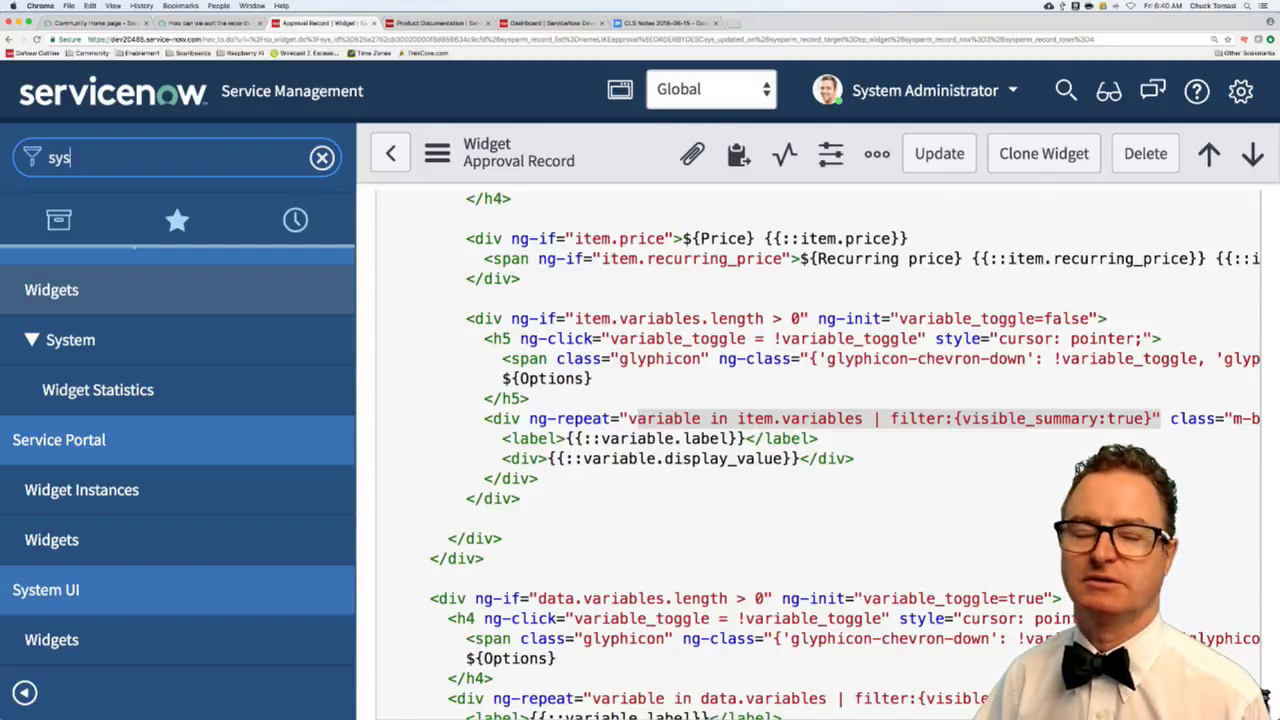
type("_user.")
key("Return")
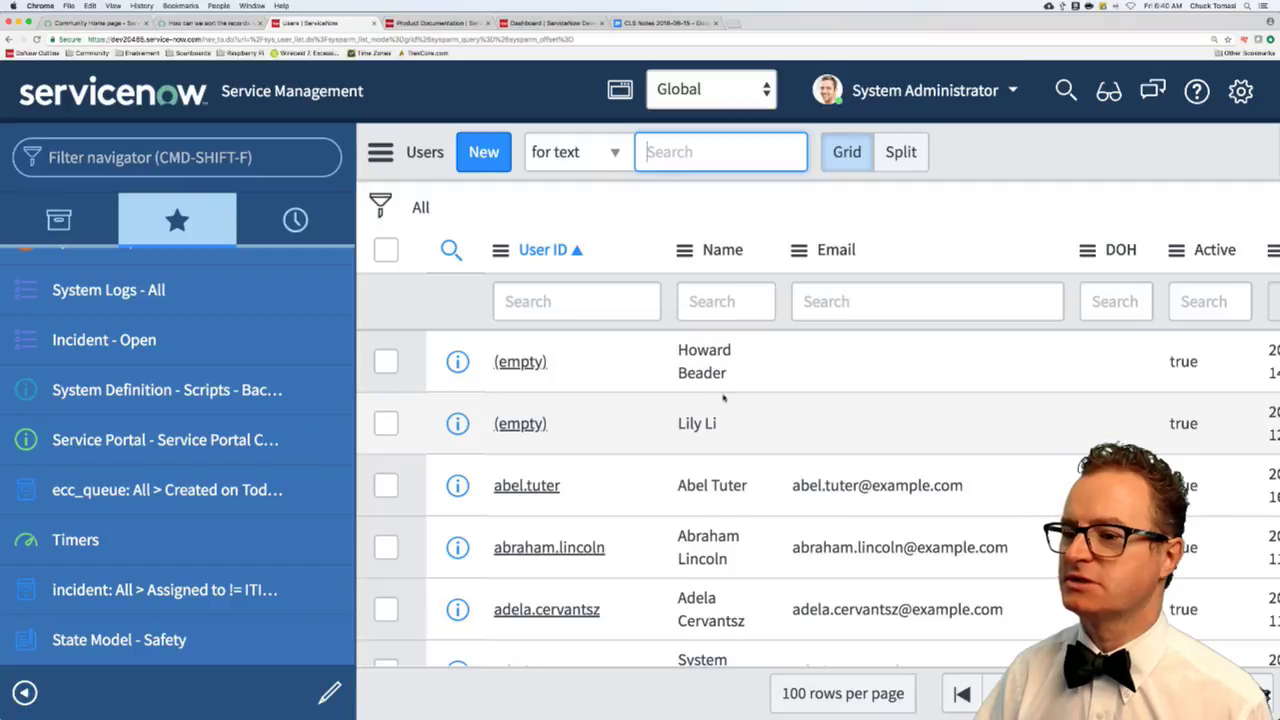
scroll(779, 423, "down", 2)
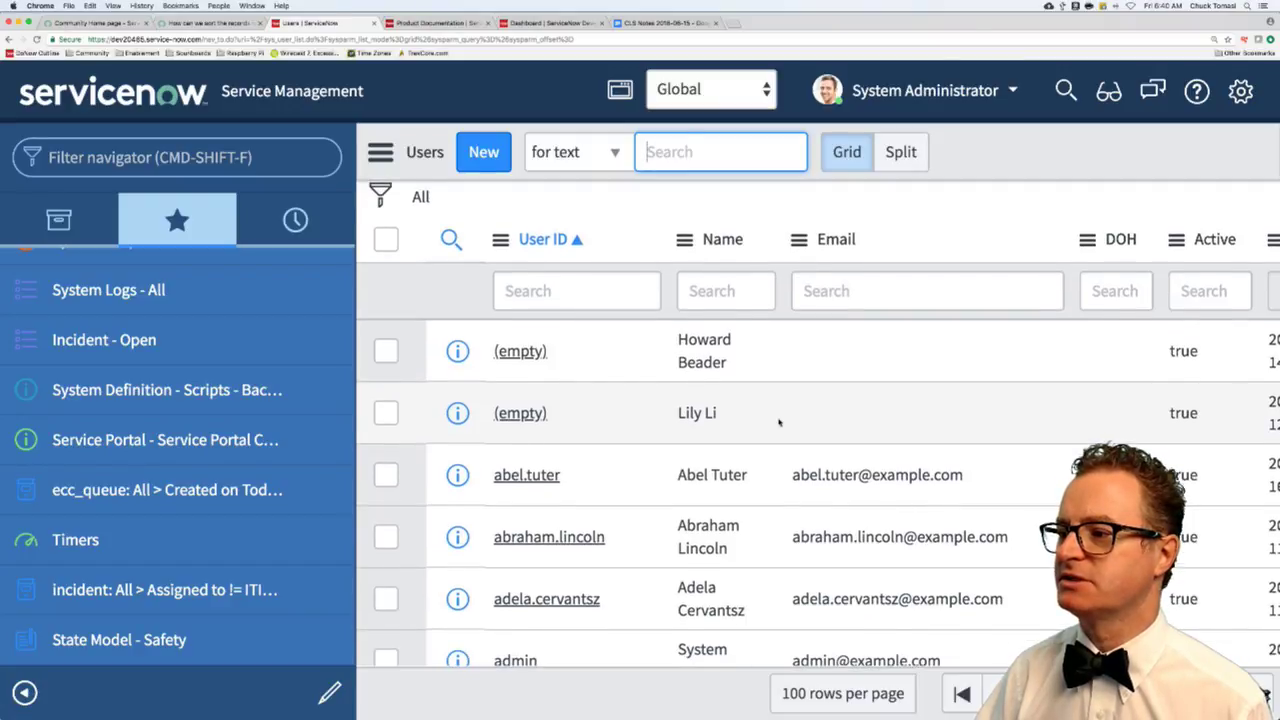
scroll(776, 423, "right", 5)
scroll(772, 424, "right", 1)
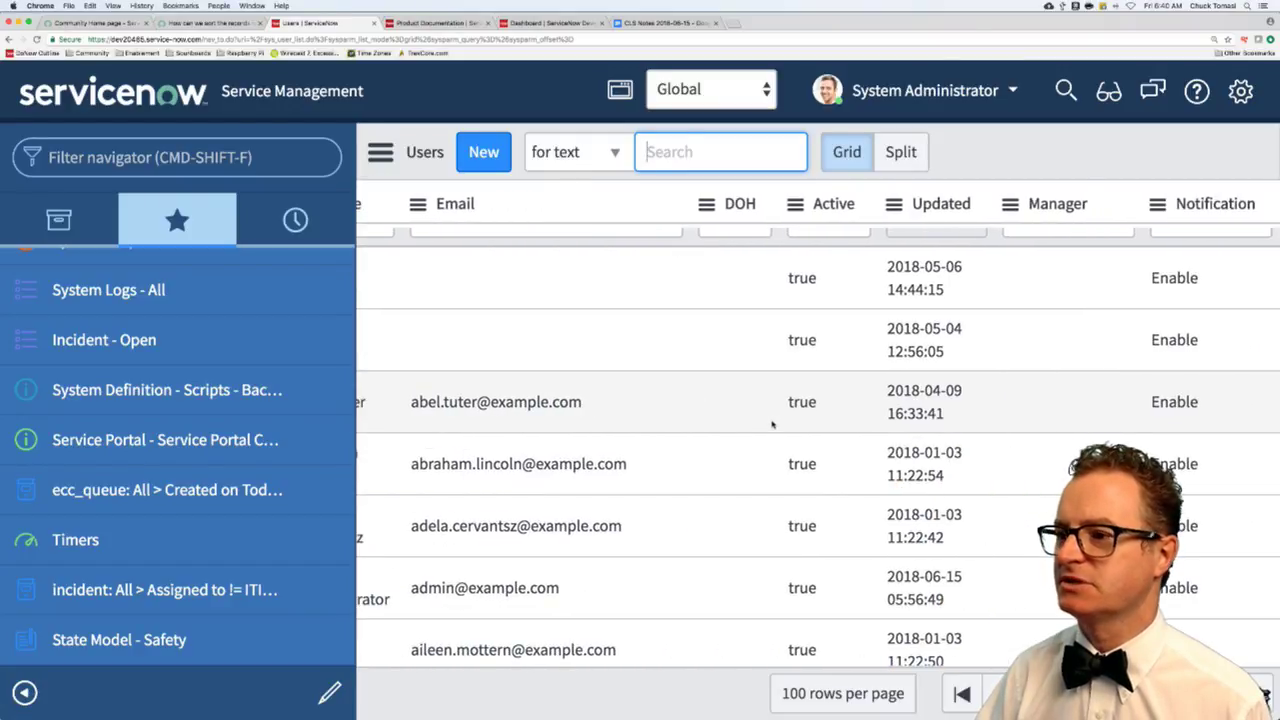
scroll(770, 424, "left", 6)
scroll(770, 424, "left", 2)
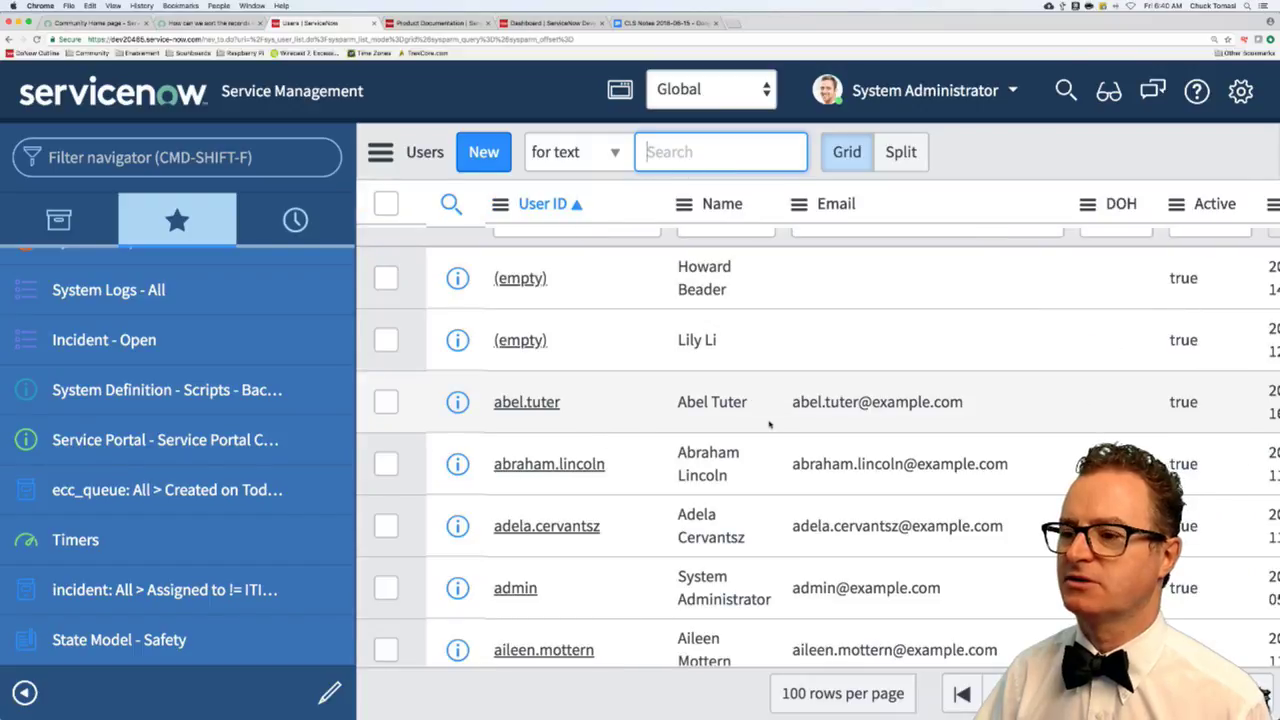
- Inspect one user's record at a zoomed-out view, then return to the Users list
left_click(541, 405)
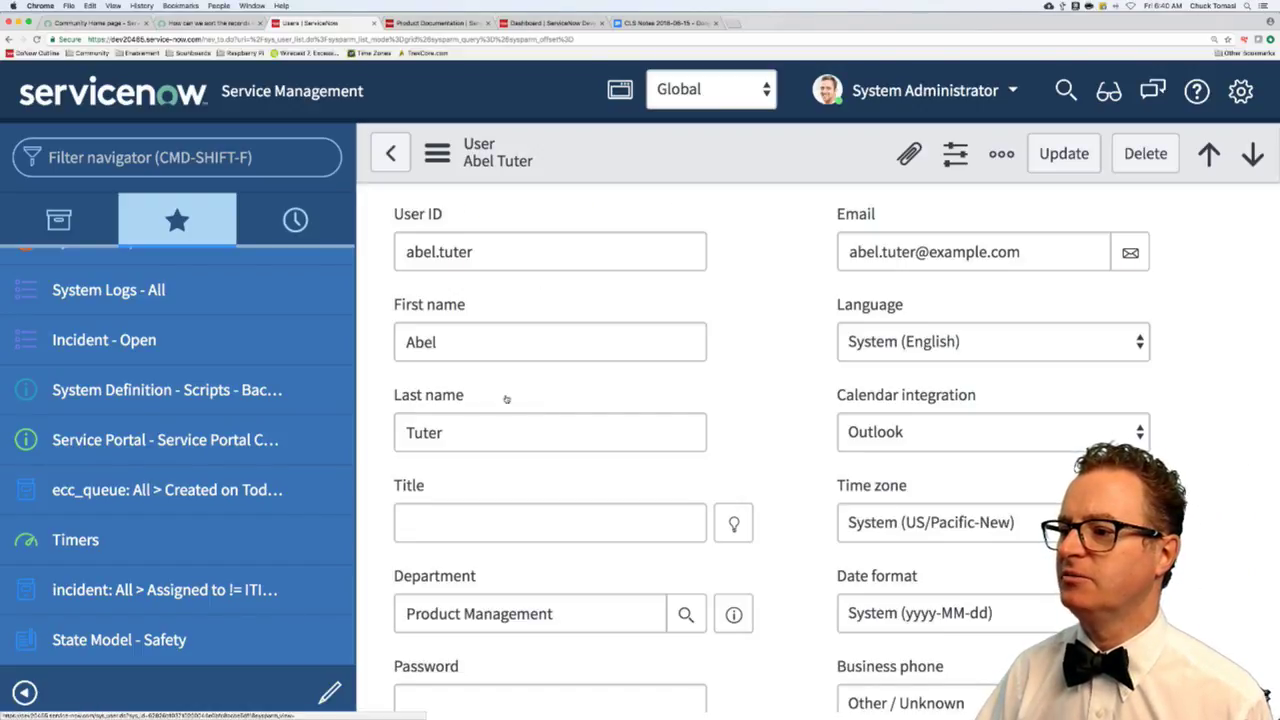
scroll(768, 375, "down", 2)
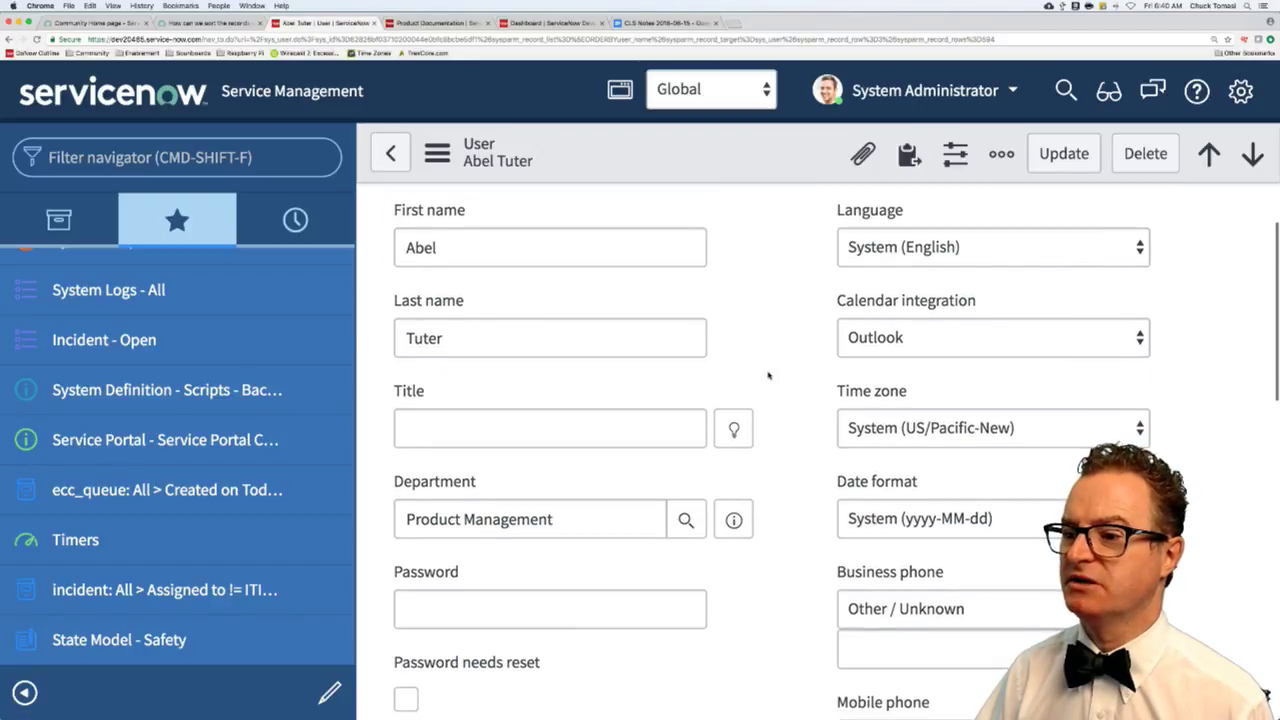
scroll(768, 375, "down", 5)
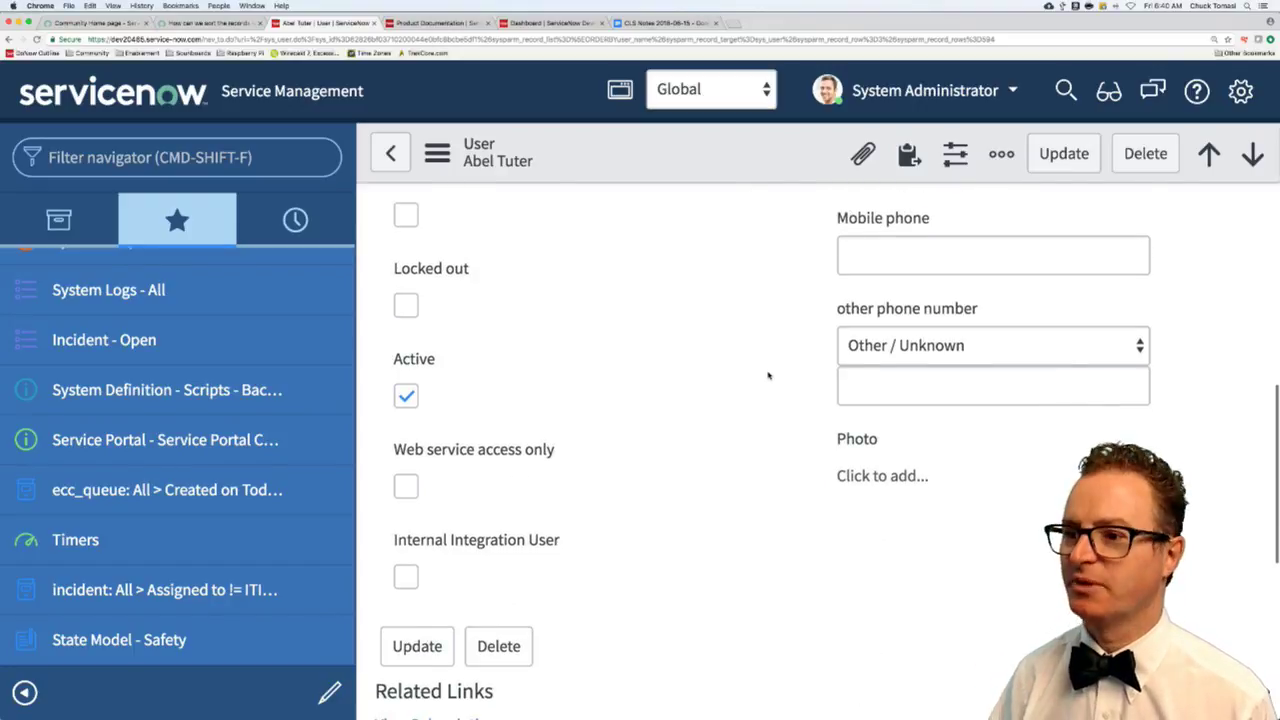
key("super+minus")
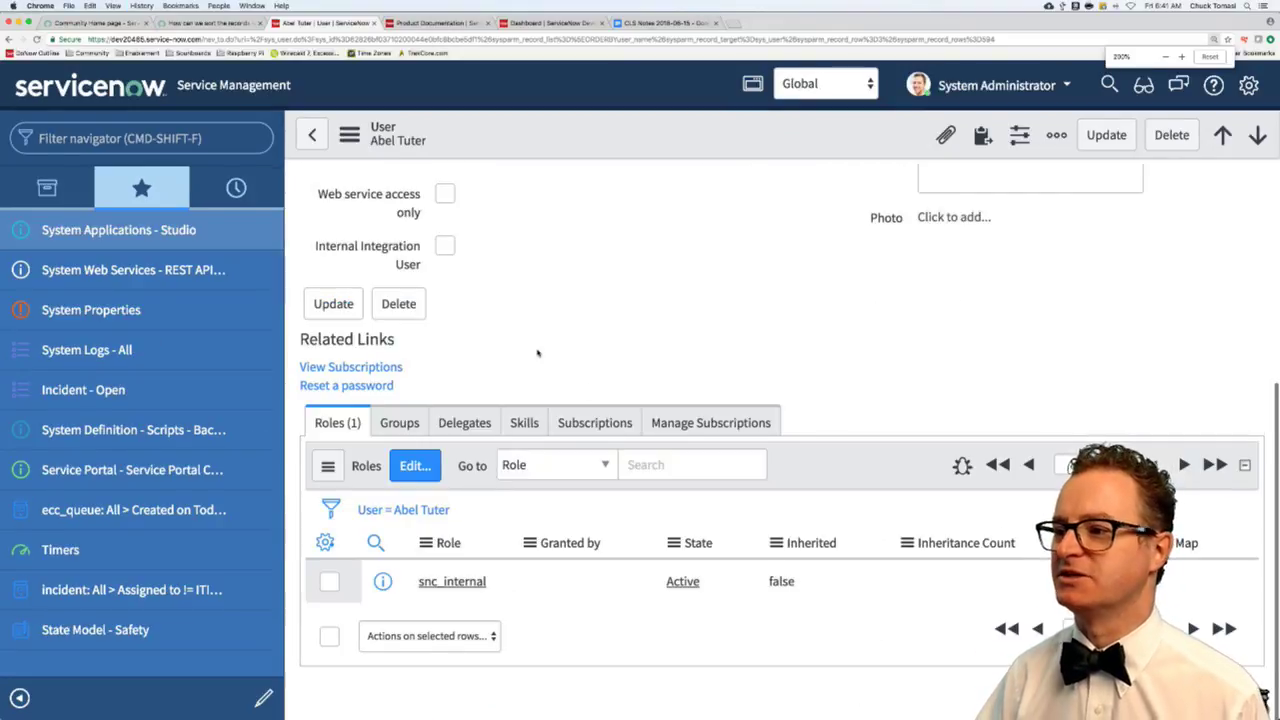
scroll(538, 352, "up", 5)
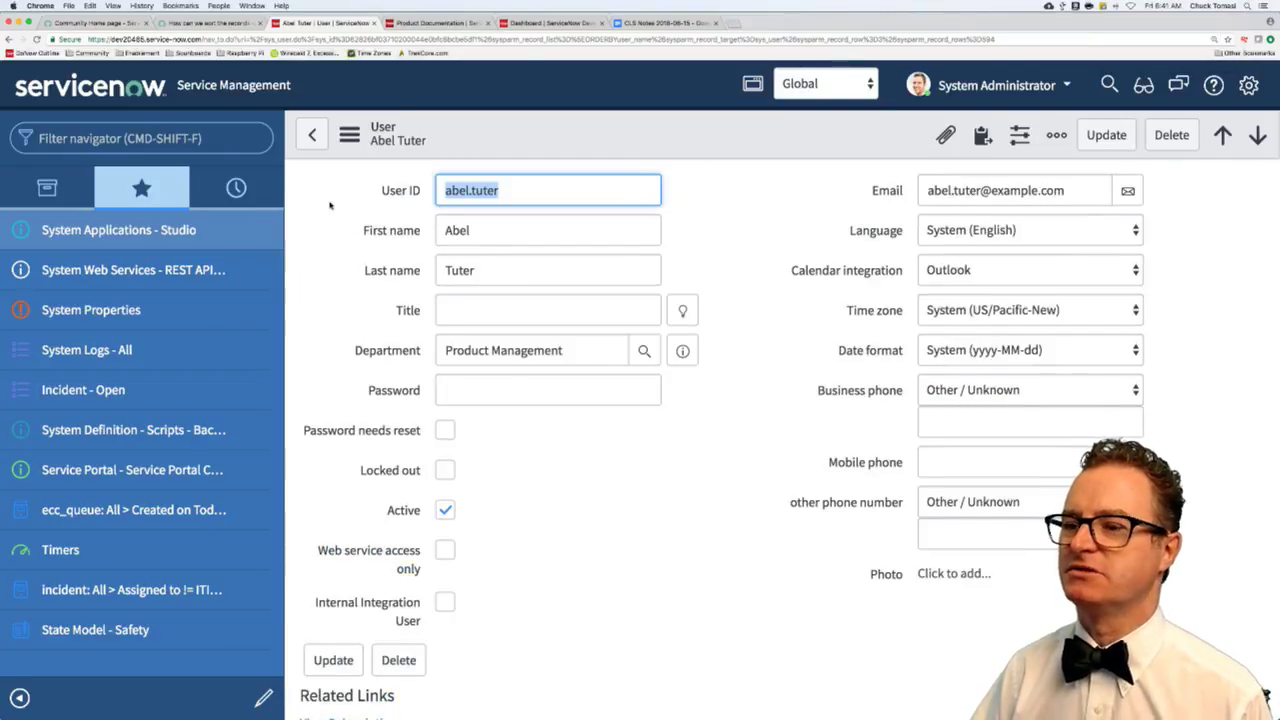
left_click(312, 136)
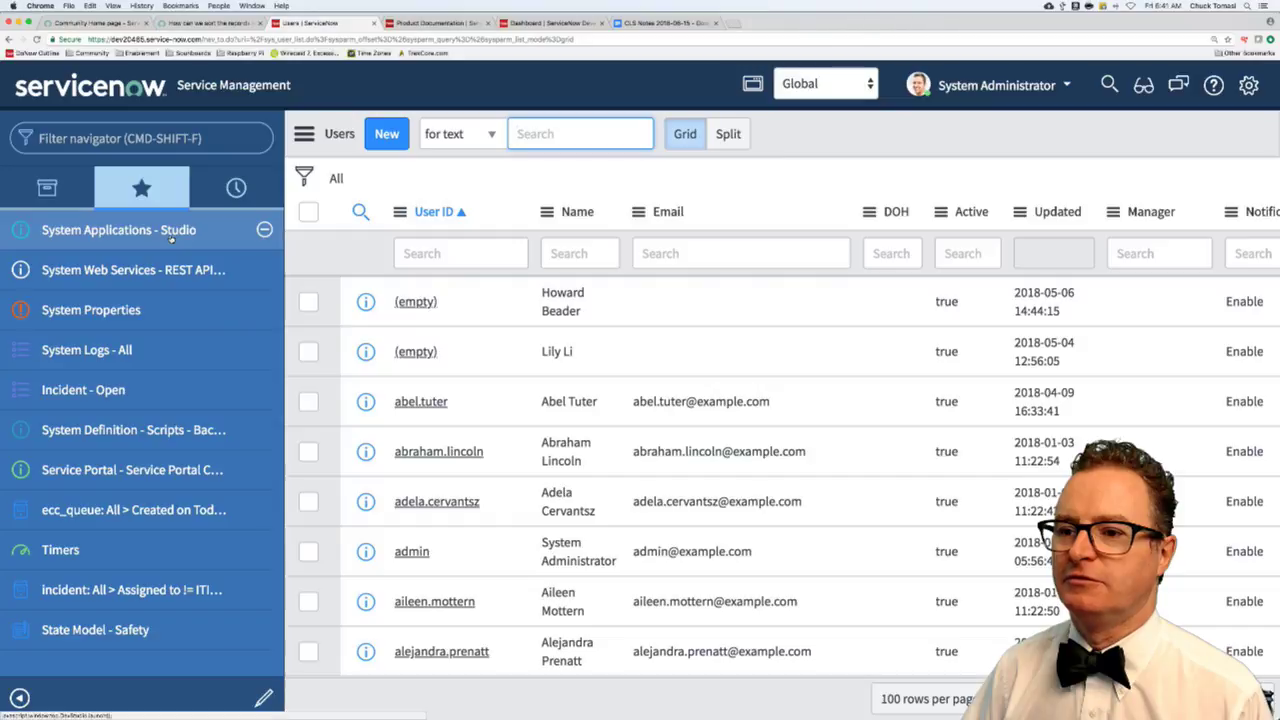
- Launch Studio from the System Applications favourite and load the Date picker application
left_click(171, 236)
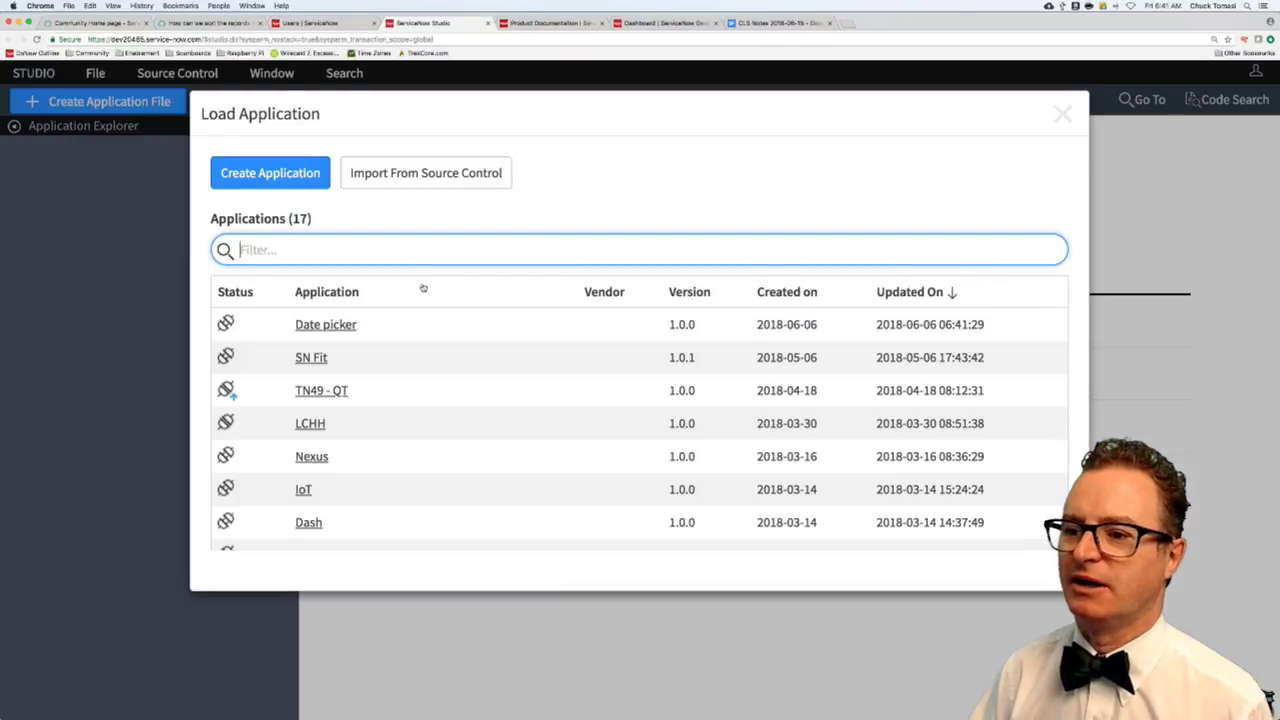
scroll(372, 453, "down", 5)
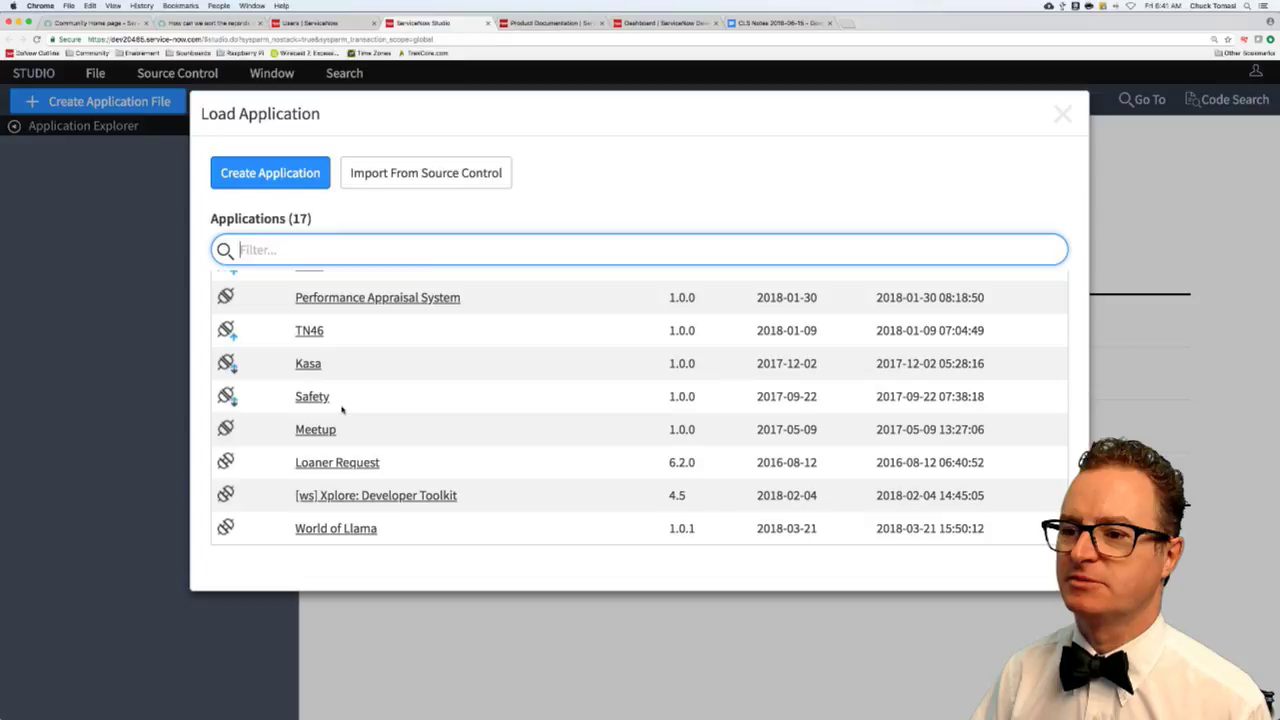
scroll(341, 409, "up", 5)
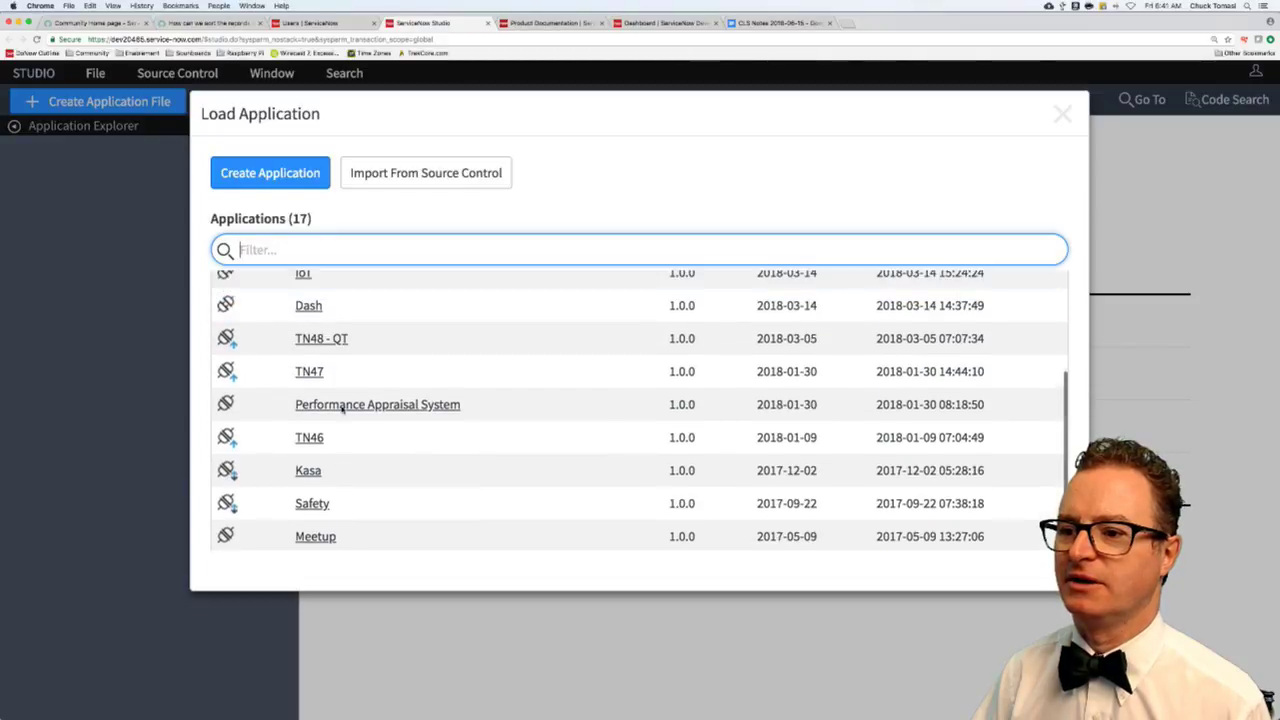
scroll(341, 409, "up", 3)
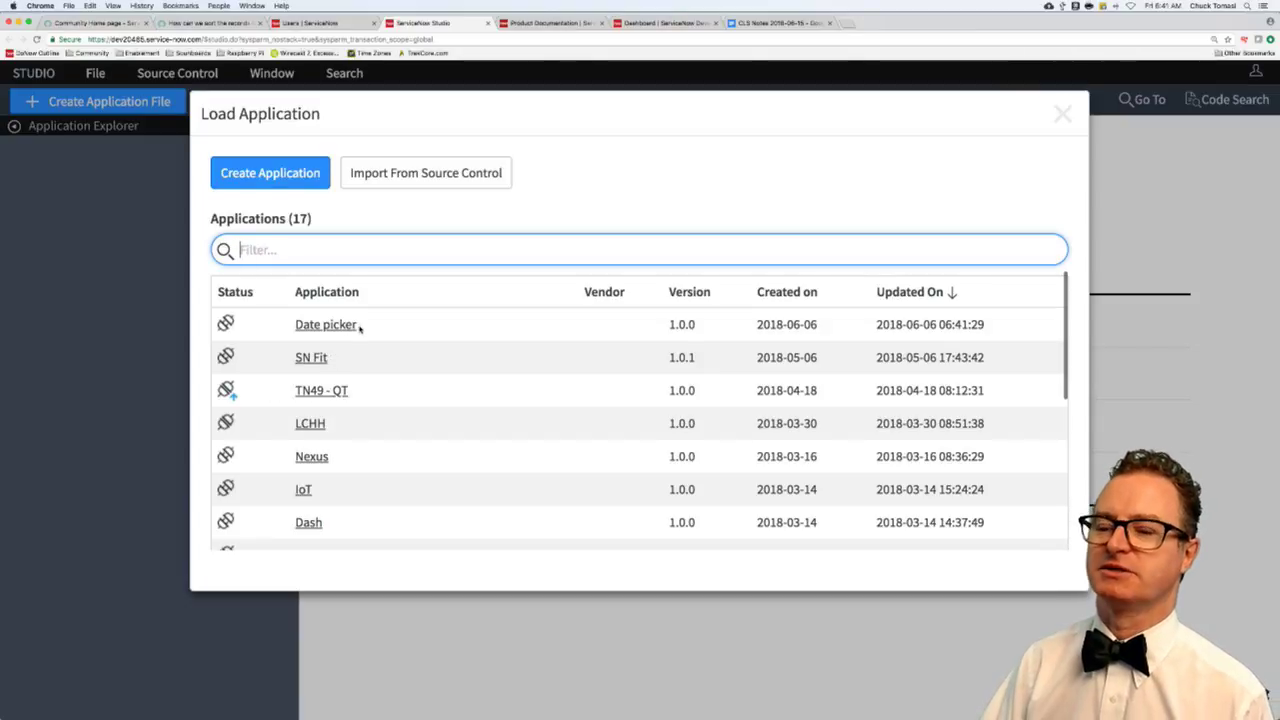
left_click(350, 325)
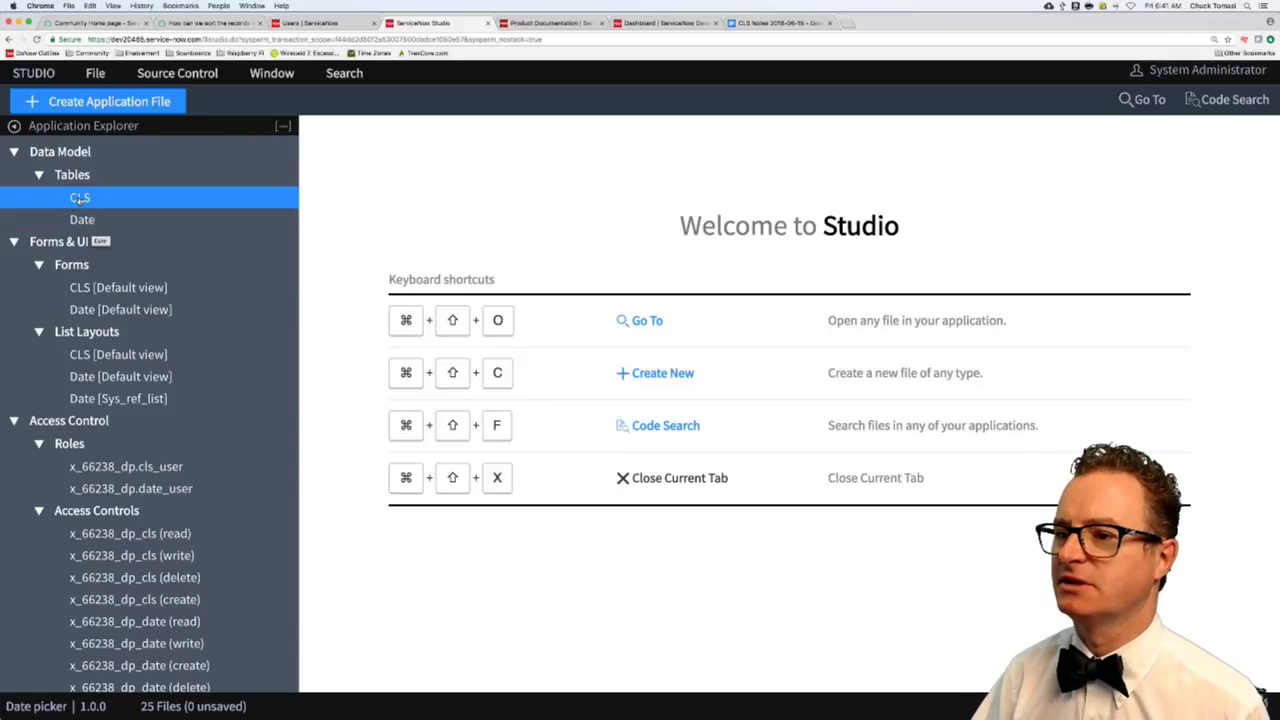
- Review the CLS table's columns, then open the Date table and scroll to its 8 columns
left_click(80, 198)
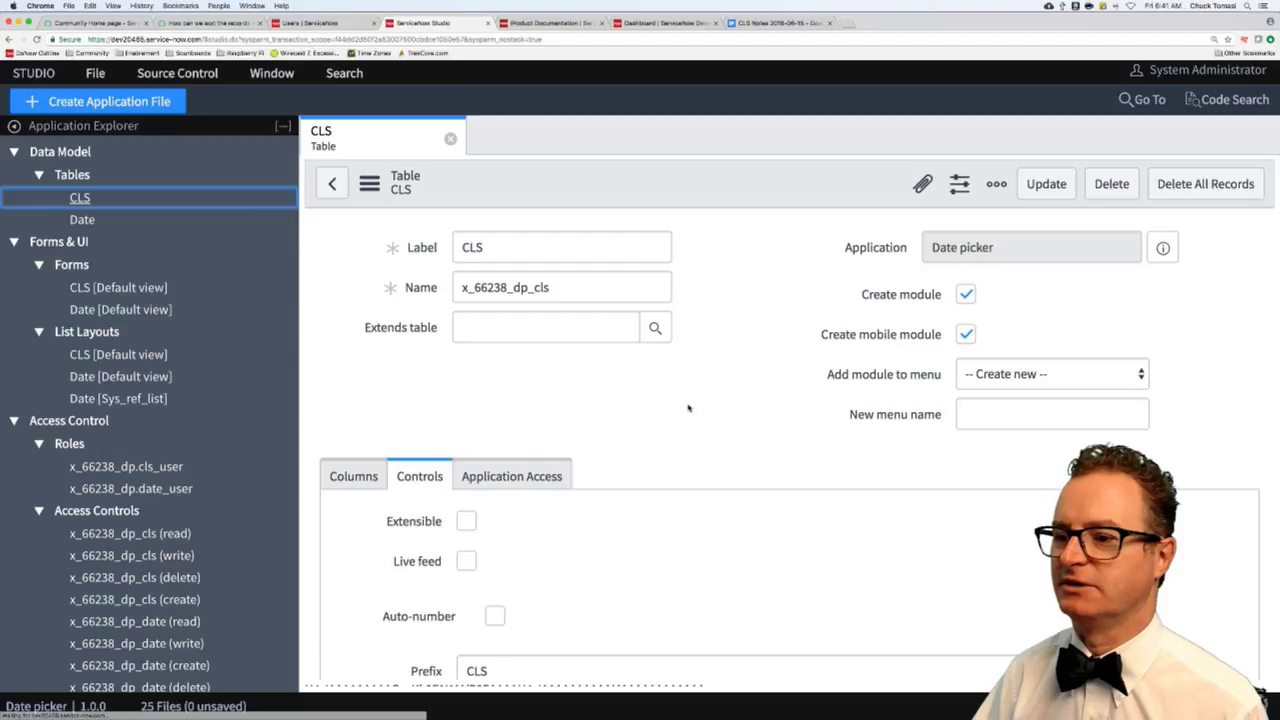
scroll(545, 498, "down", 2)
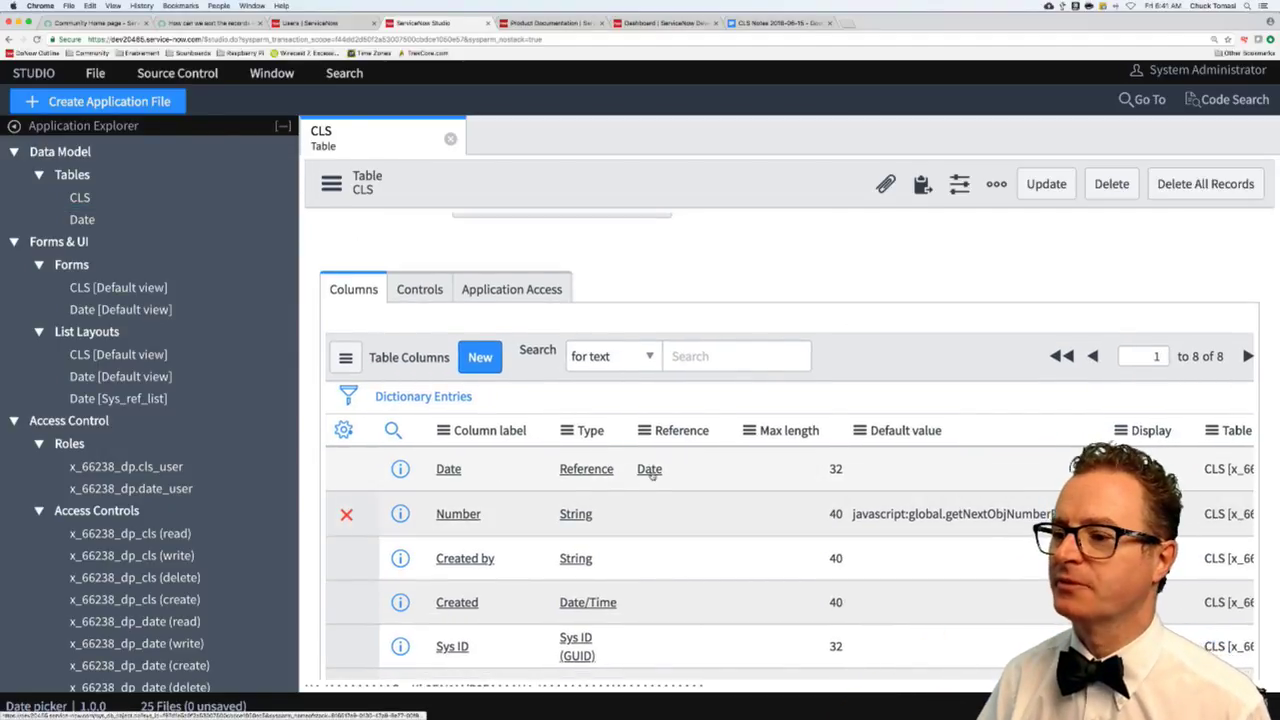
scroll(645, 480, "right", 2)
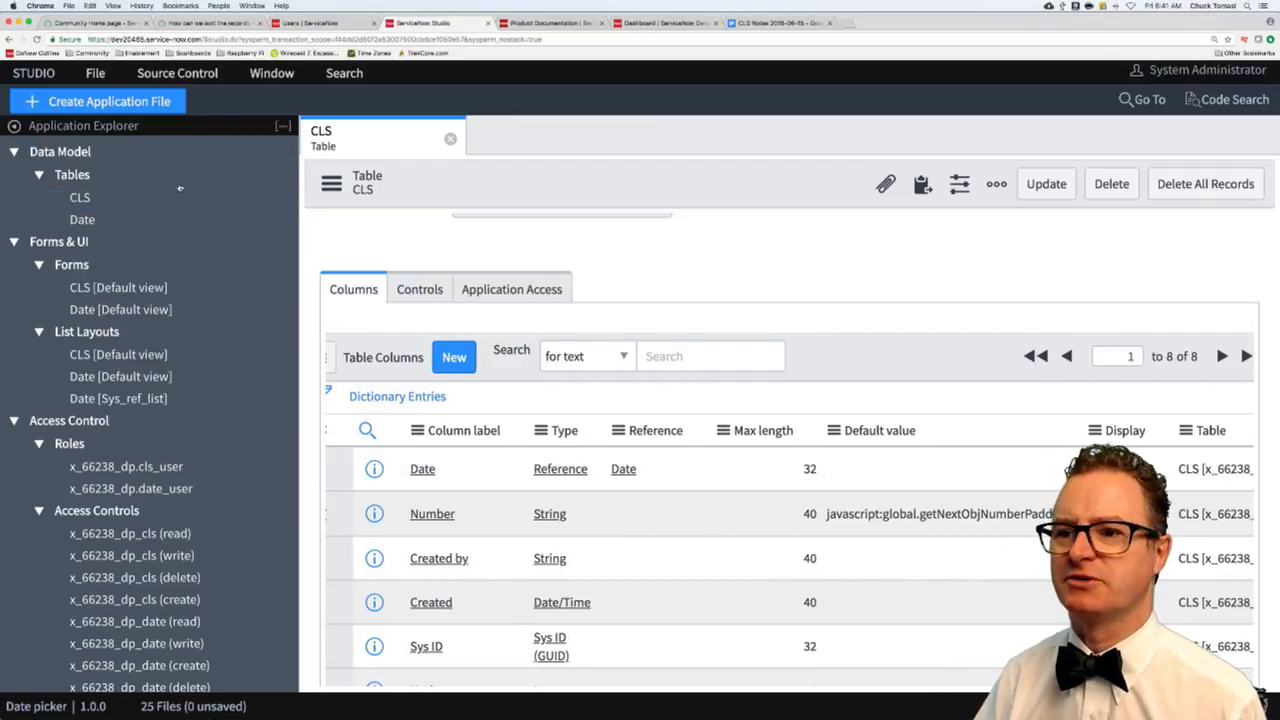
left_click(85, 220)
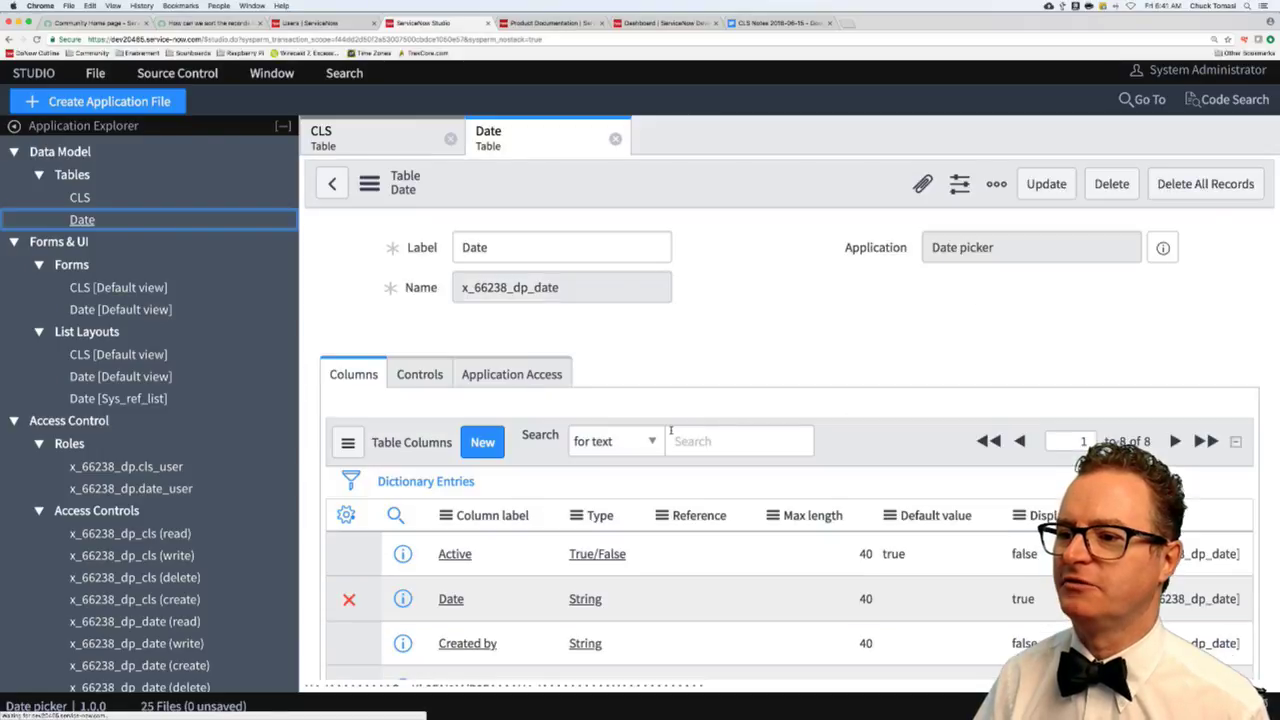
scroll(672, 432, "down", 1)
scroll(672, 432, "down", 2)
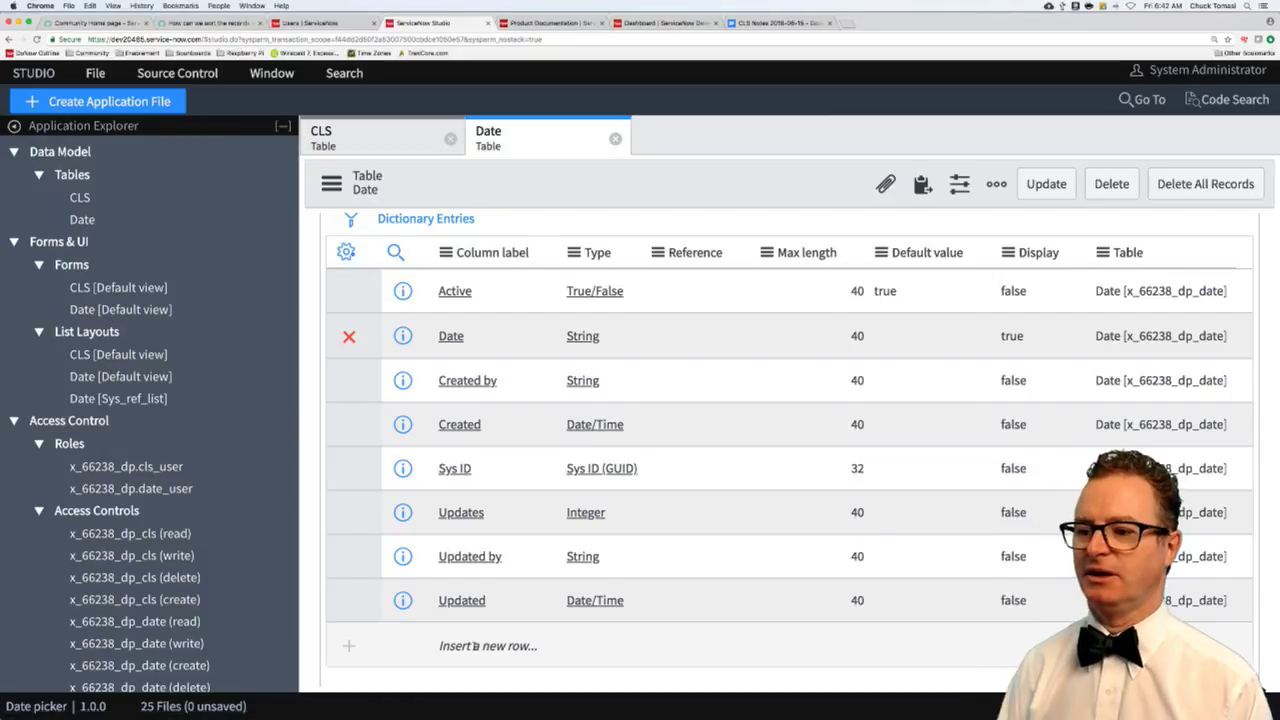
- Add a Name column to the Date table and save it with Update
left_click(475, 646)
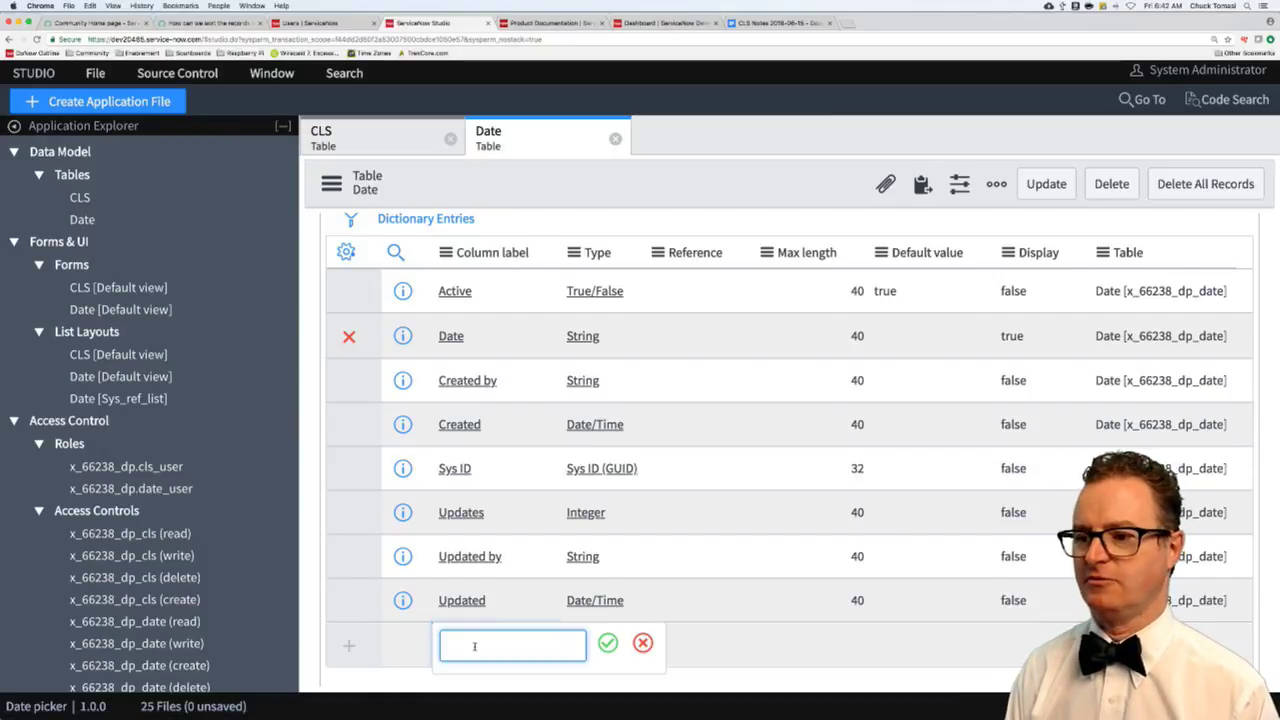
type("Name")
key("Return")
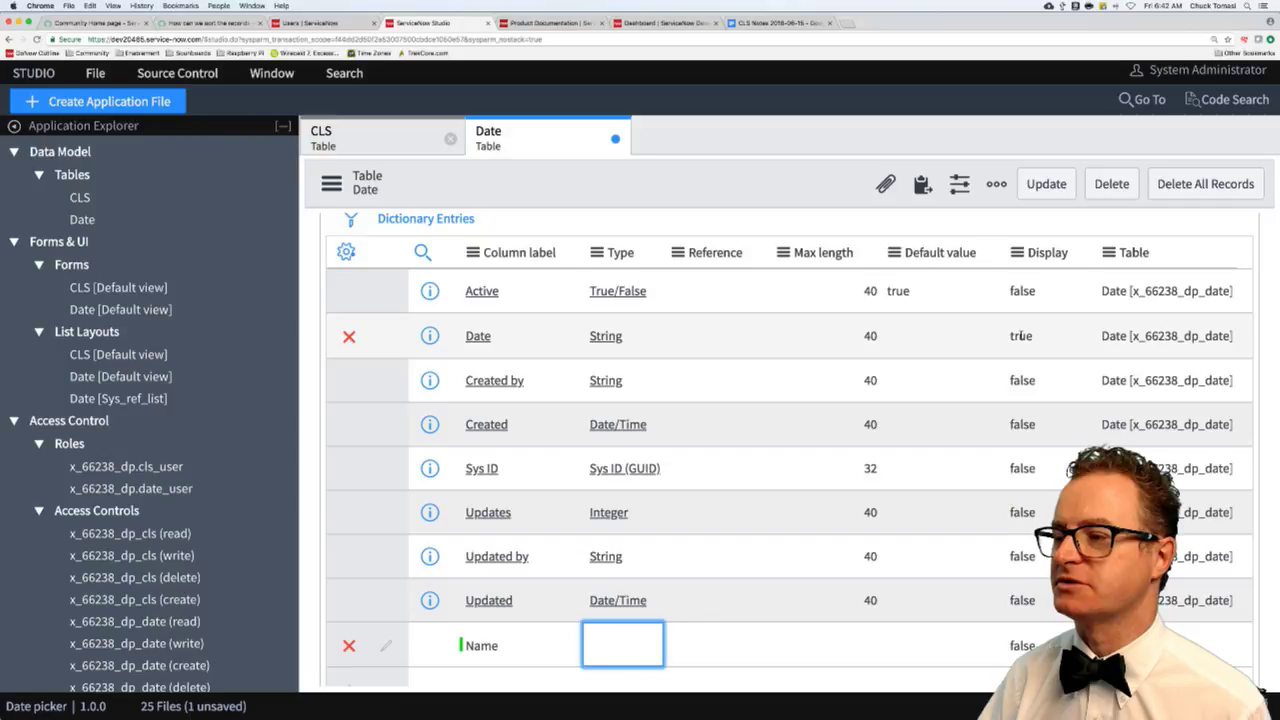
left_click(1046, 184)
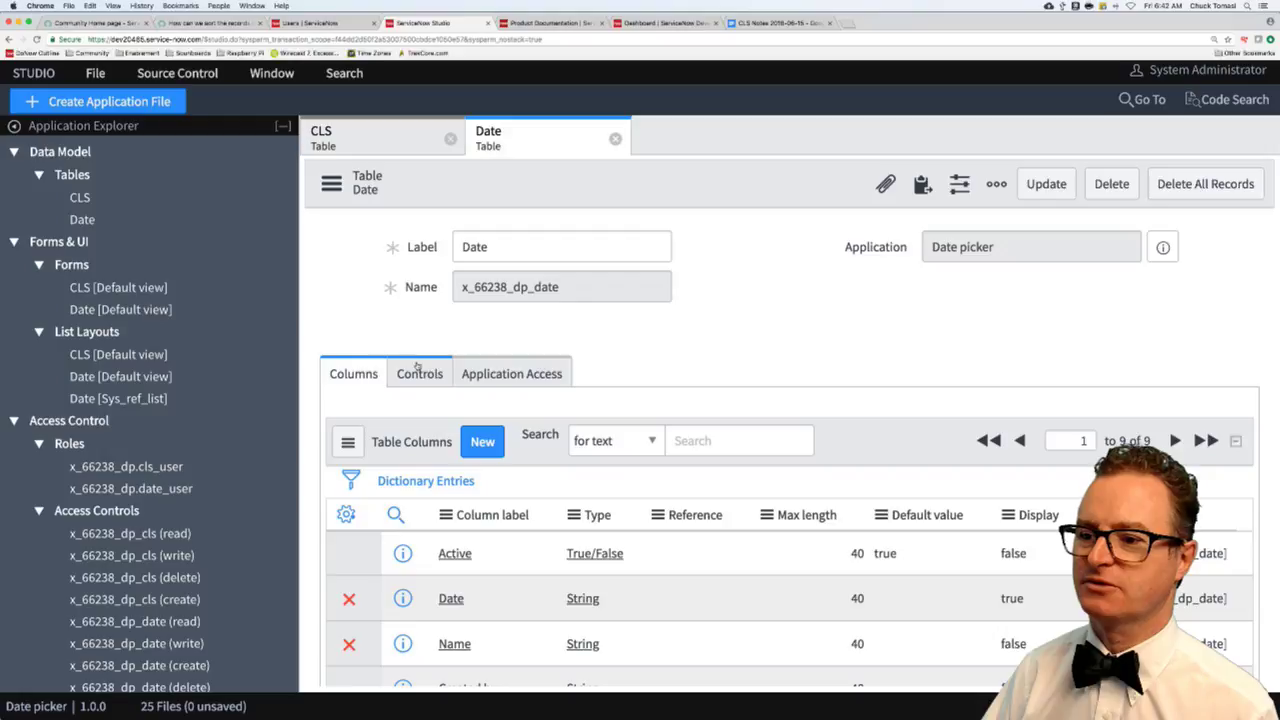
- Open the Dates records list, showing the four 2018–2021 rows, via Show List
scroll(427, 368, "down", 5)
scroll(427, 368, "down", 3)
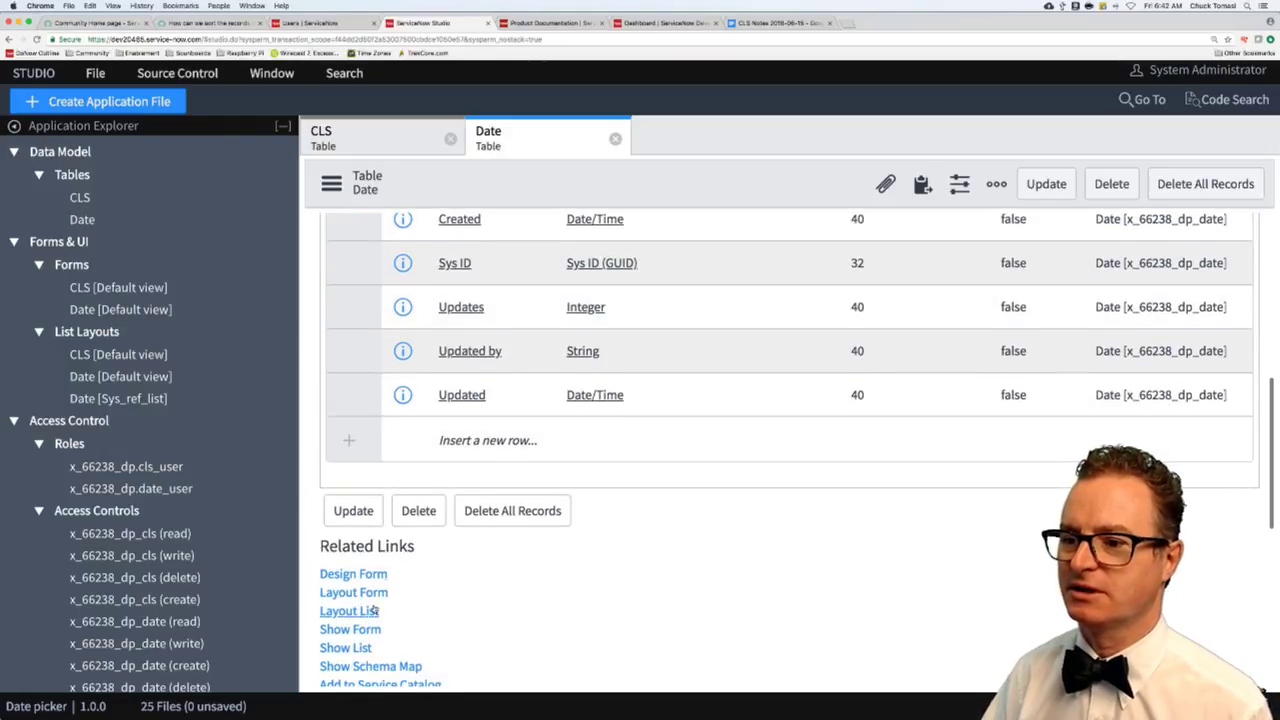
left_click(350, 648)
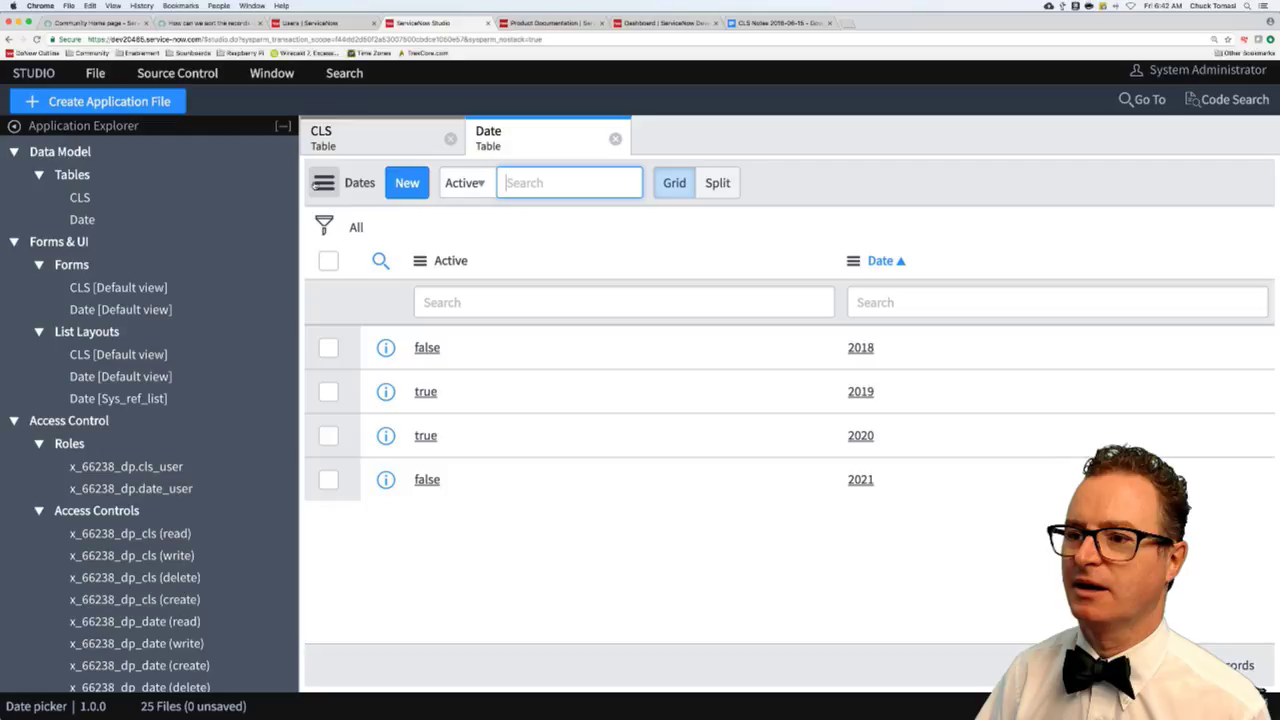
- Personalize the Dates list columns to add Name beside Active and Date, and save
left_click(320, 184)
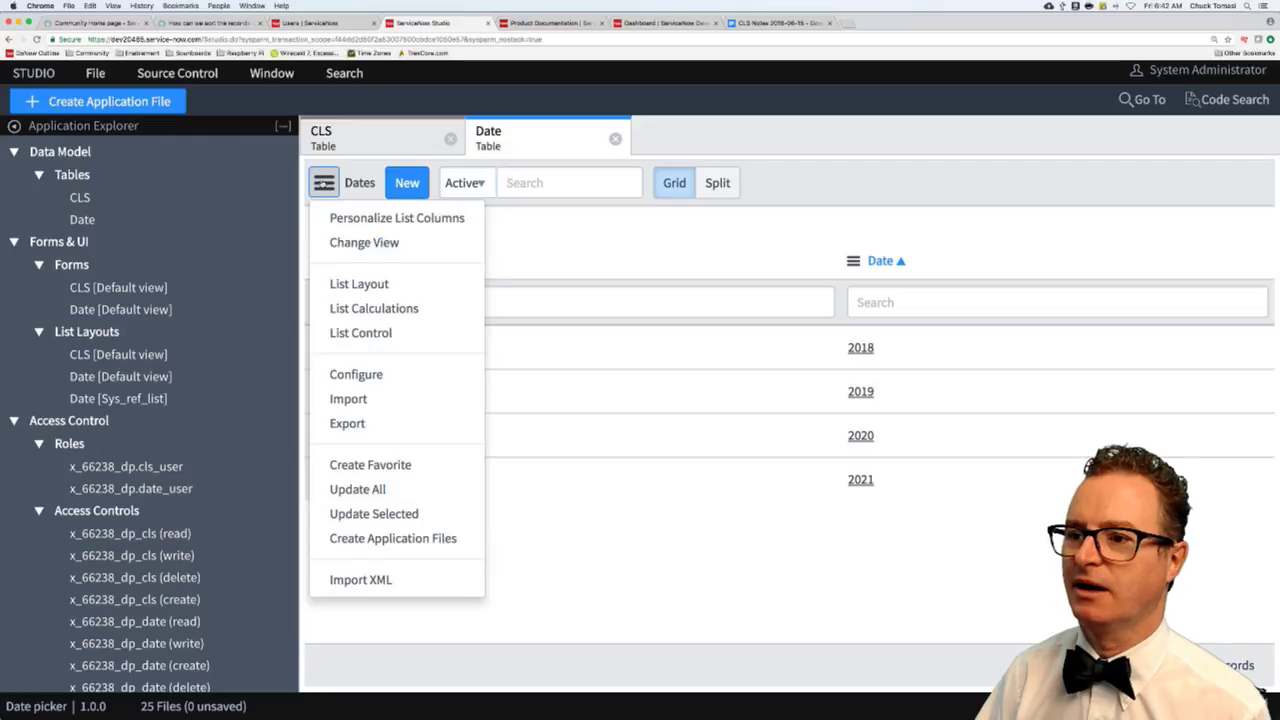
left_click(356, 220)
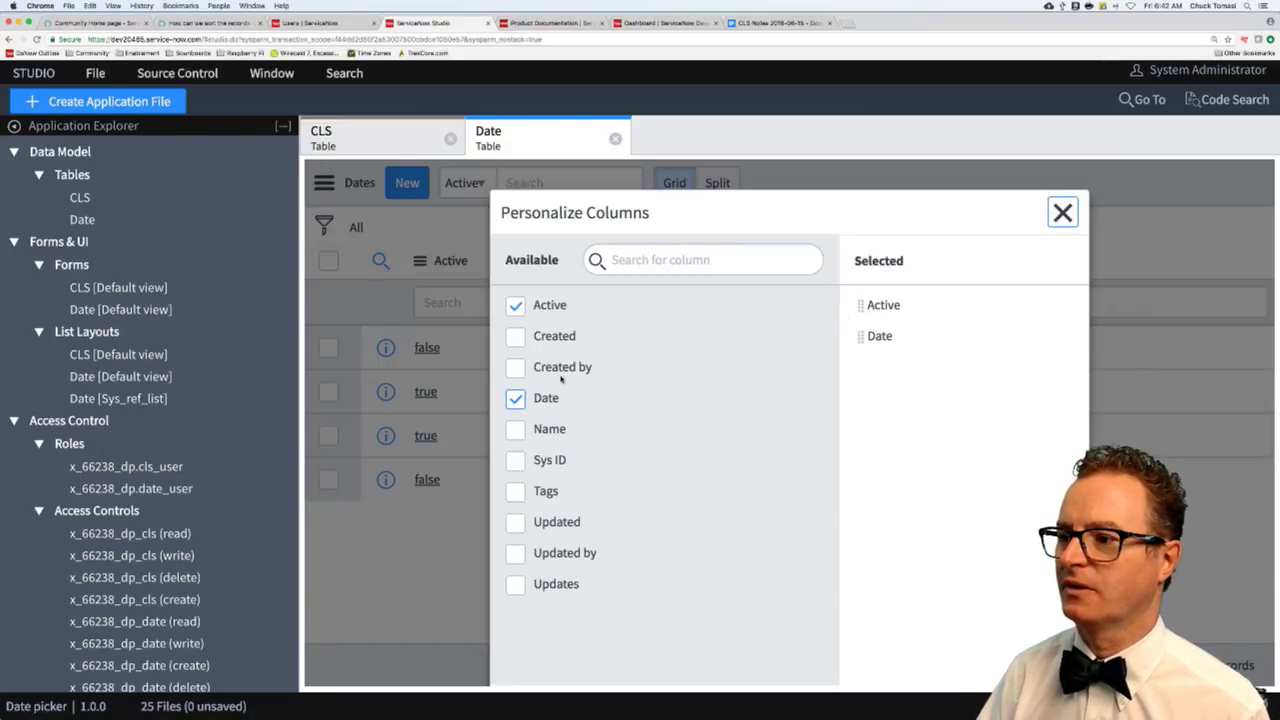
left_click(515, 429)
scroll(788, 488, "down", 2)
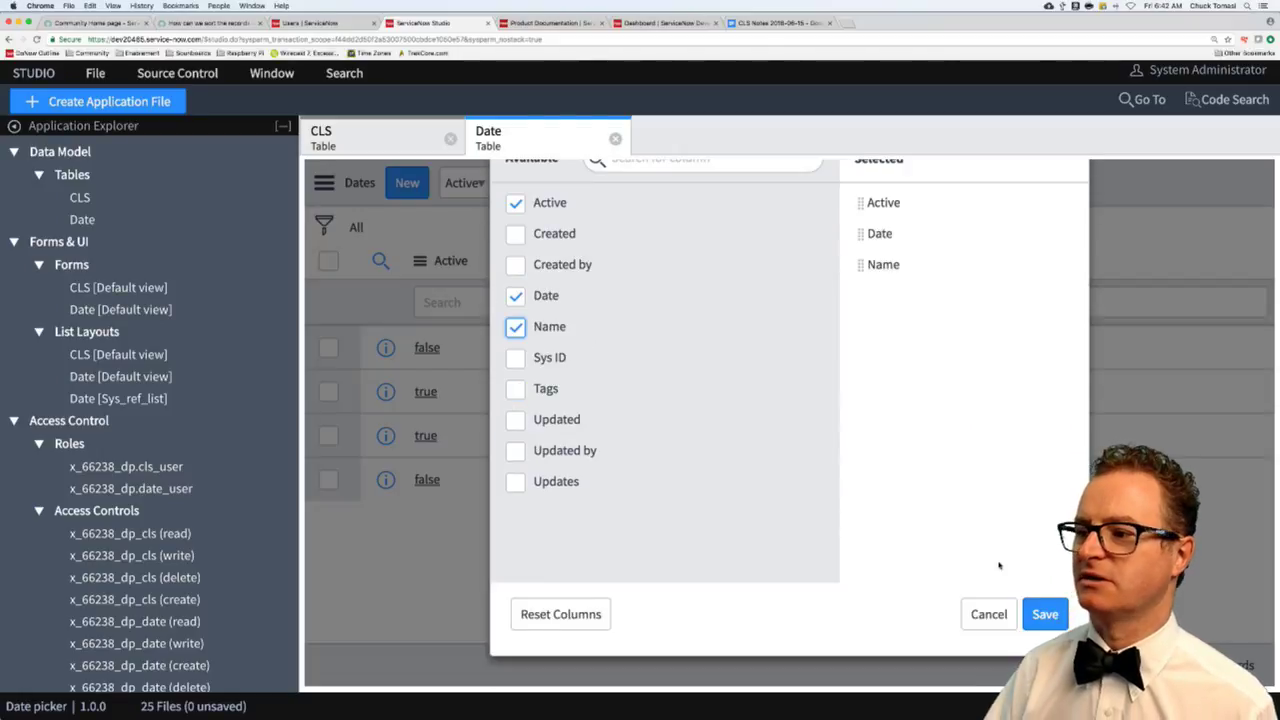
left_click(1047, 616)
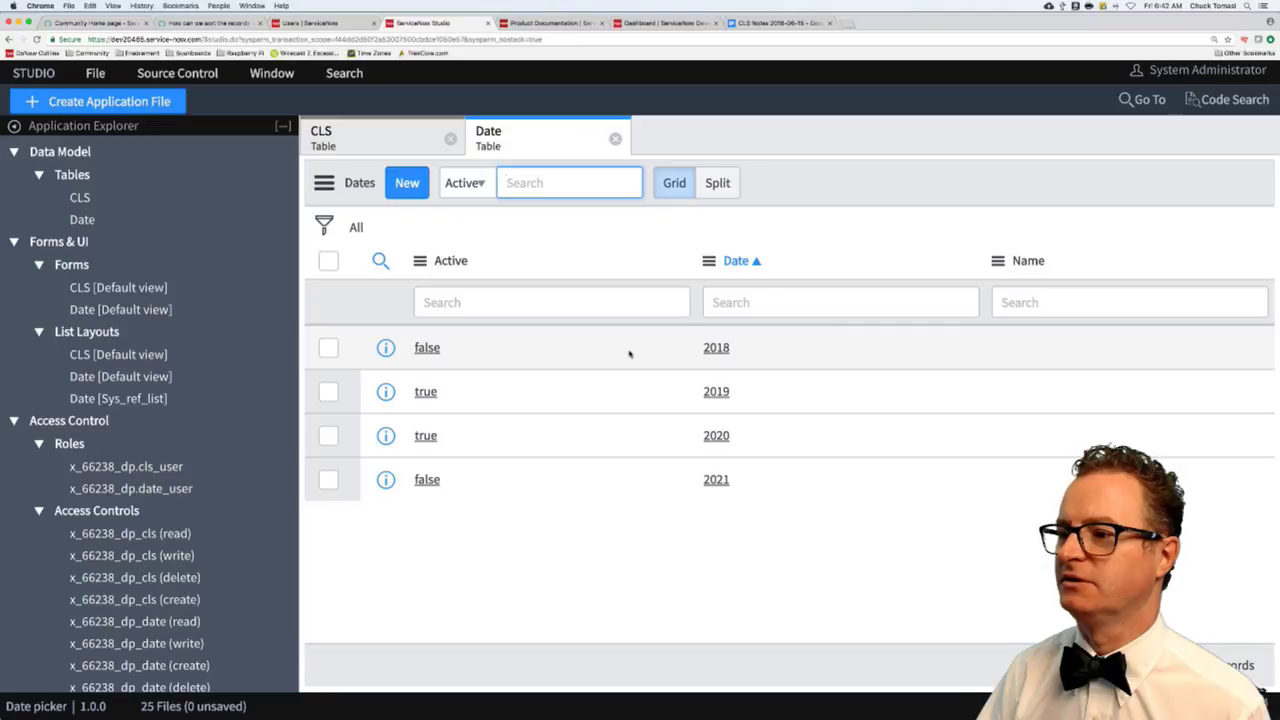
- Name the 2018 record 'This year' and the 2019 record 'Next year' inline
left_click(1042, 347)
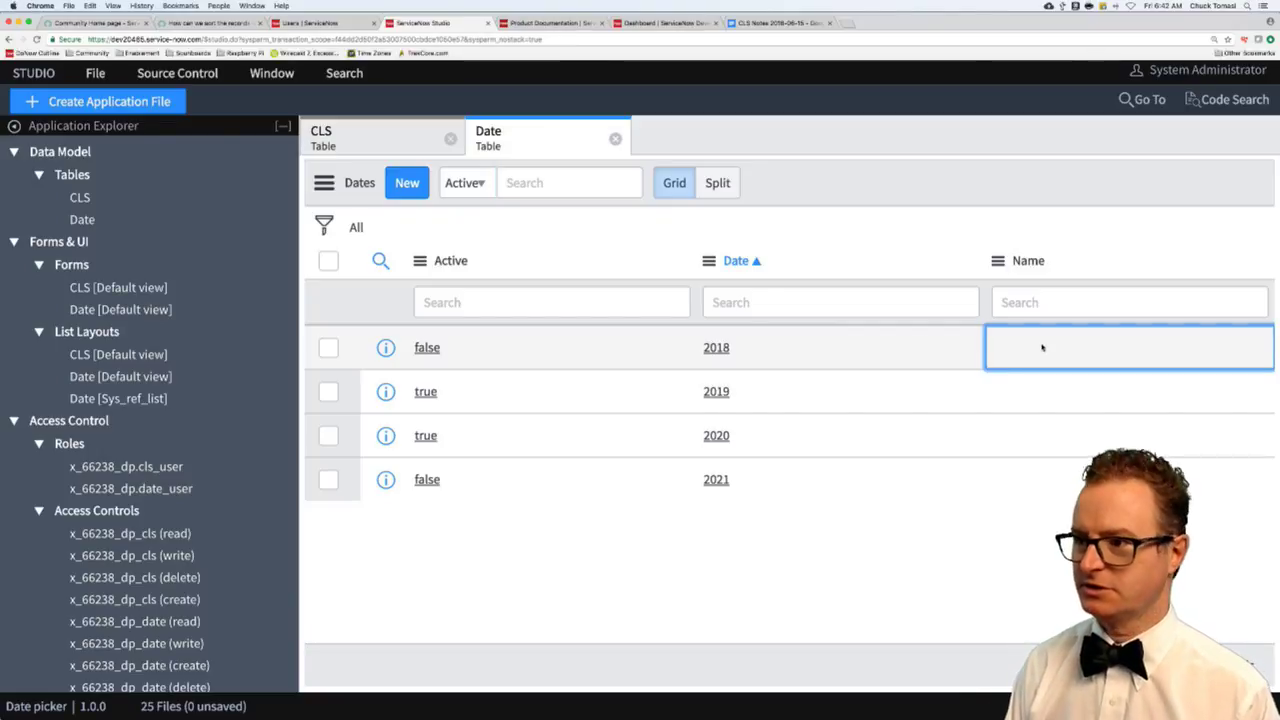
left_click(1042, 347)
type("This year")
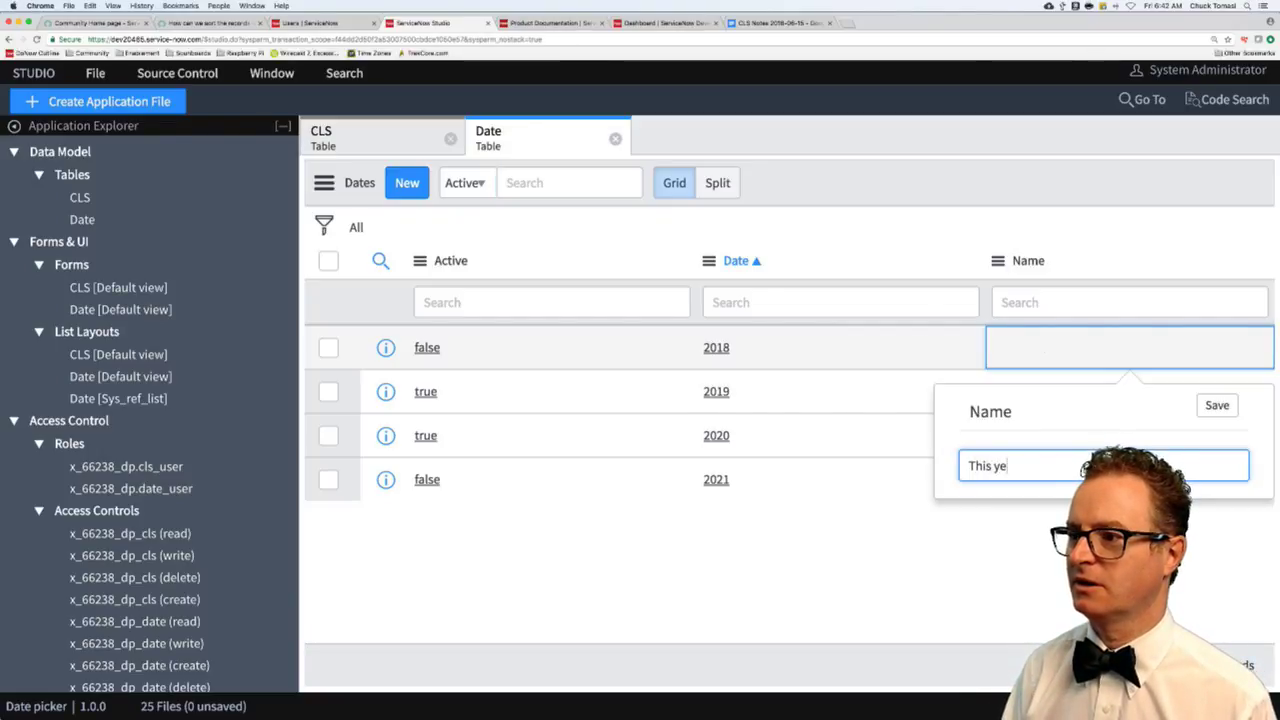
key("Return")
left_click(1129, 391)
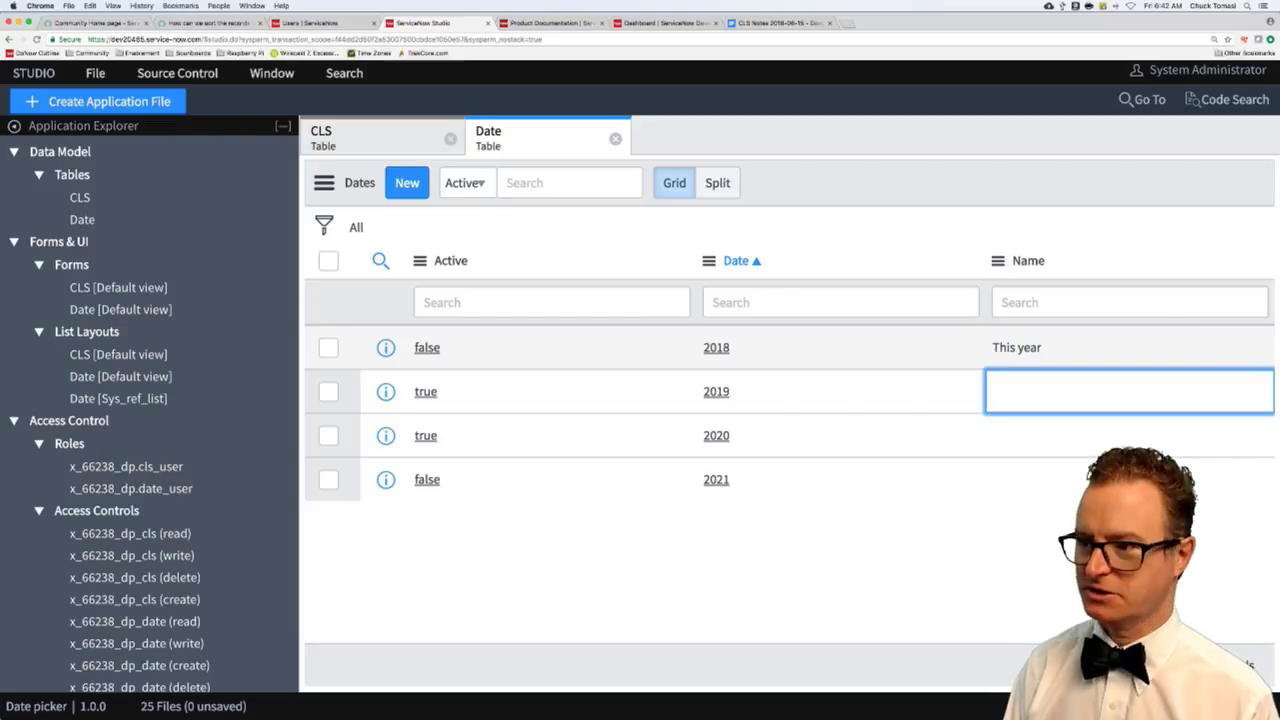
key("Return")
type("Next ")
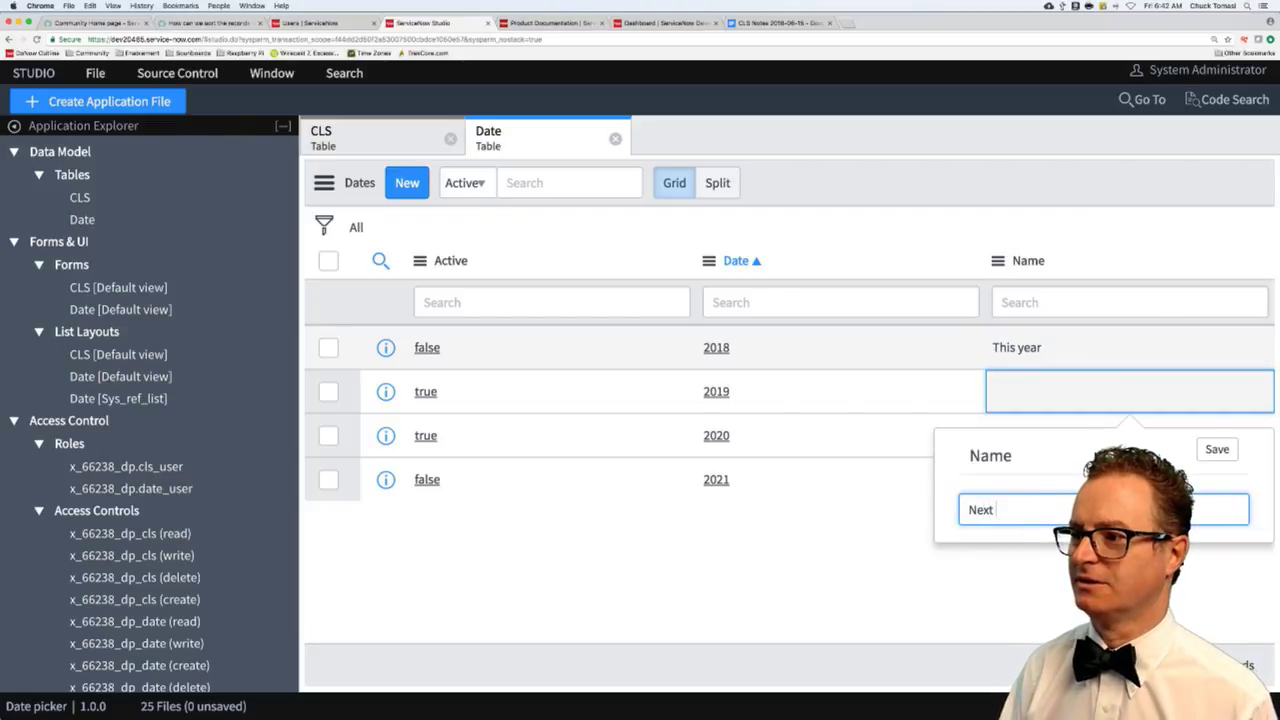
type("year")
key("Return")
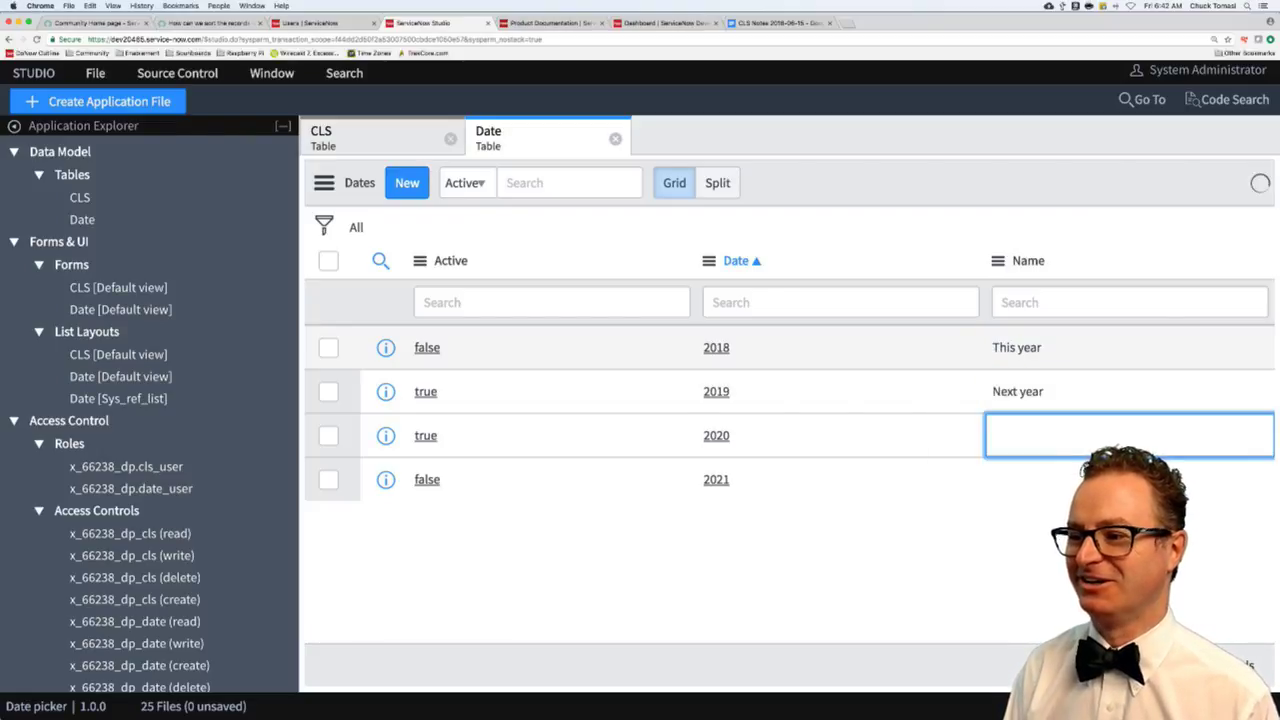
- Name 2020 'The year after' and 2021 'Can I retire yet?', then return to the Users tab
key("Return")
type("The year af")
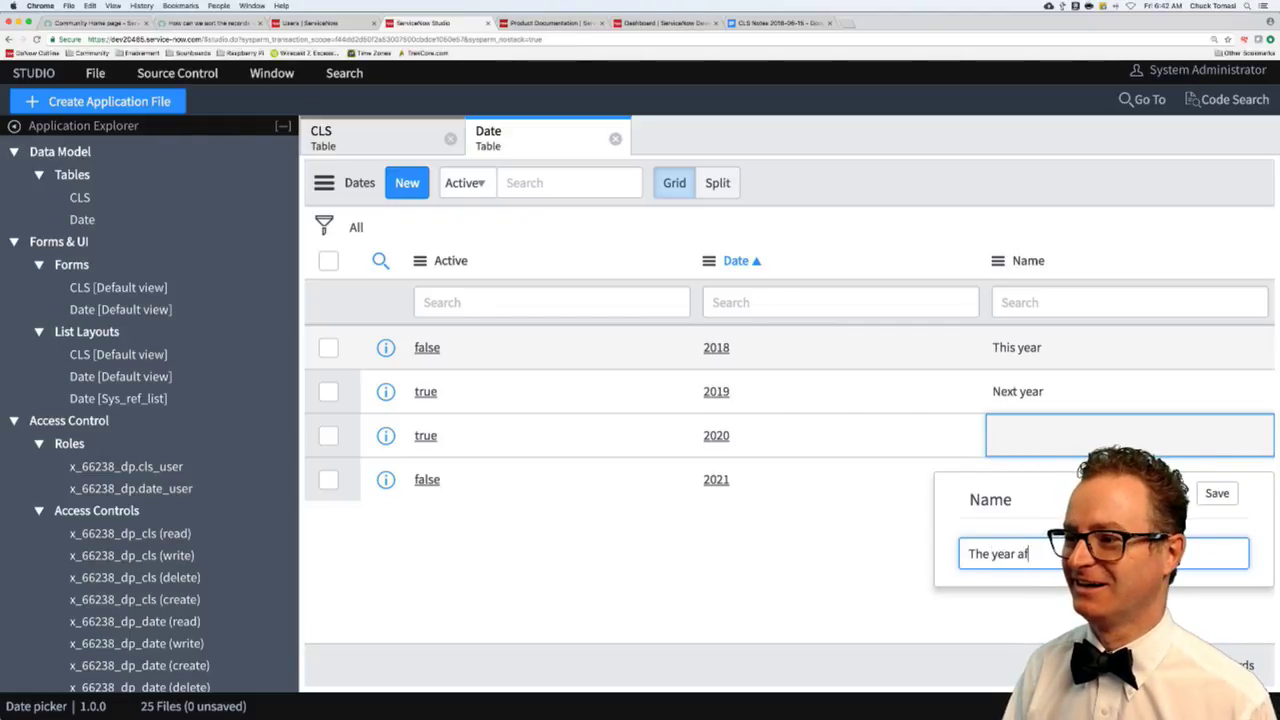
type("ter")
key("Return")
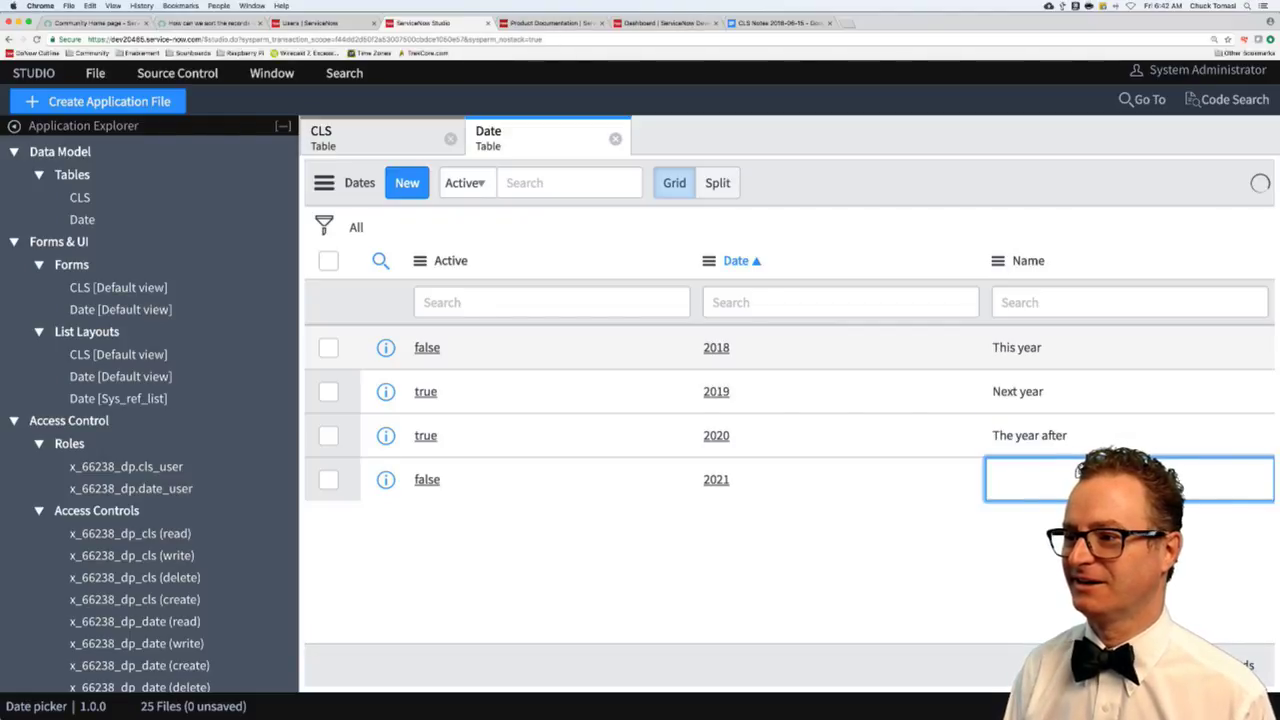
key("Return")
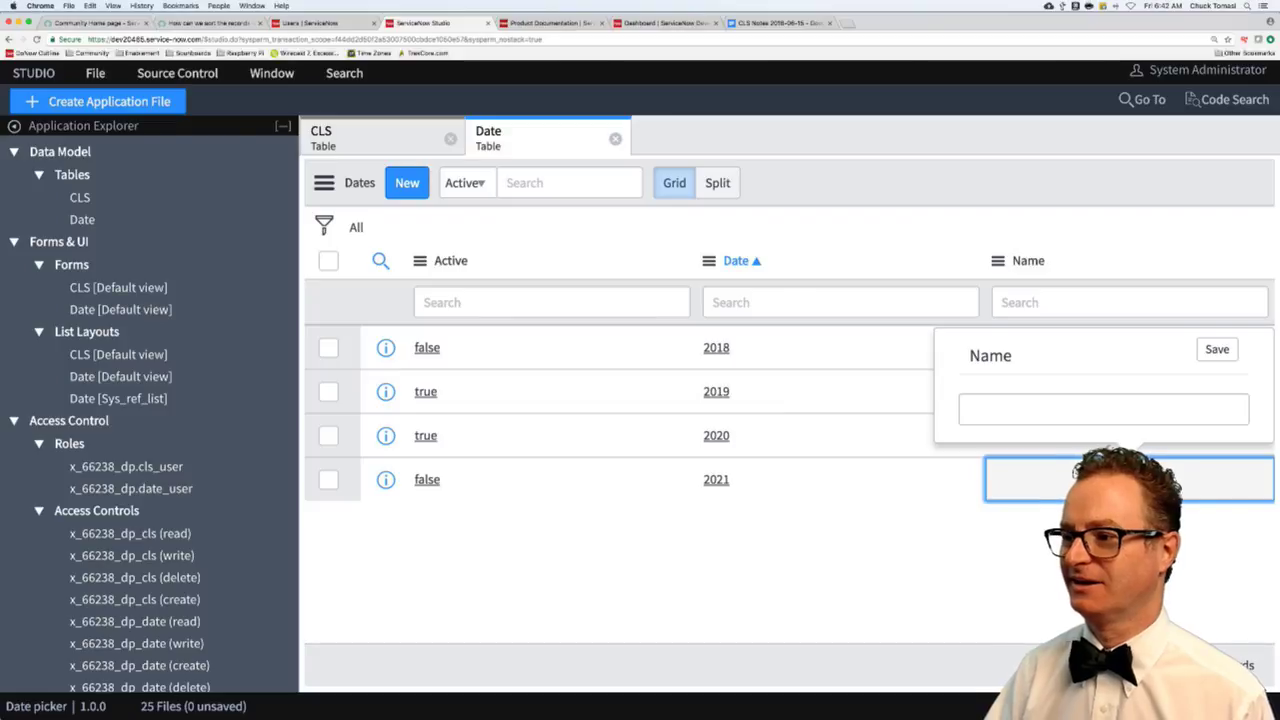
left_click(1012, 409)
type("C")
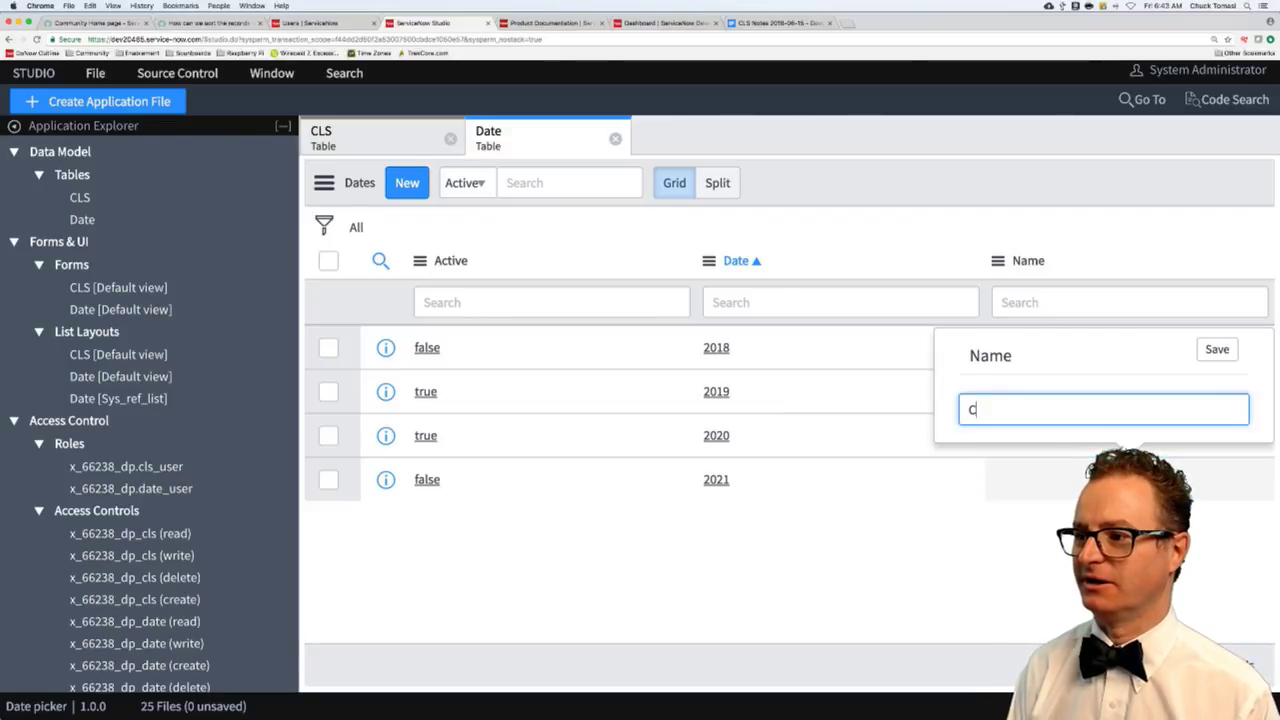
type("an trestire yet")
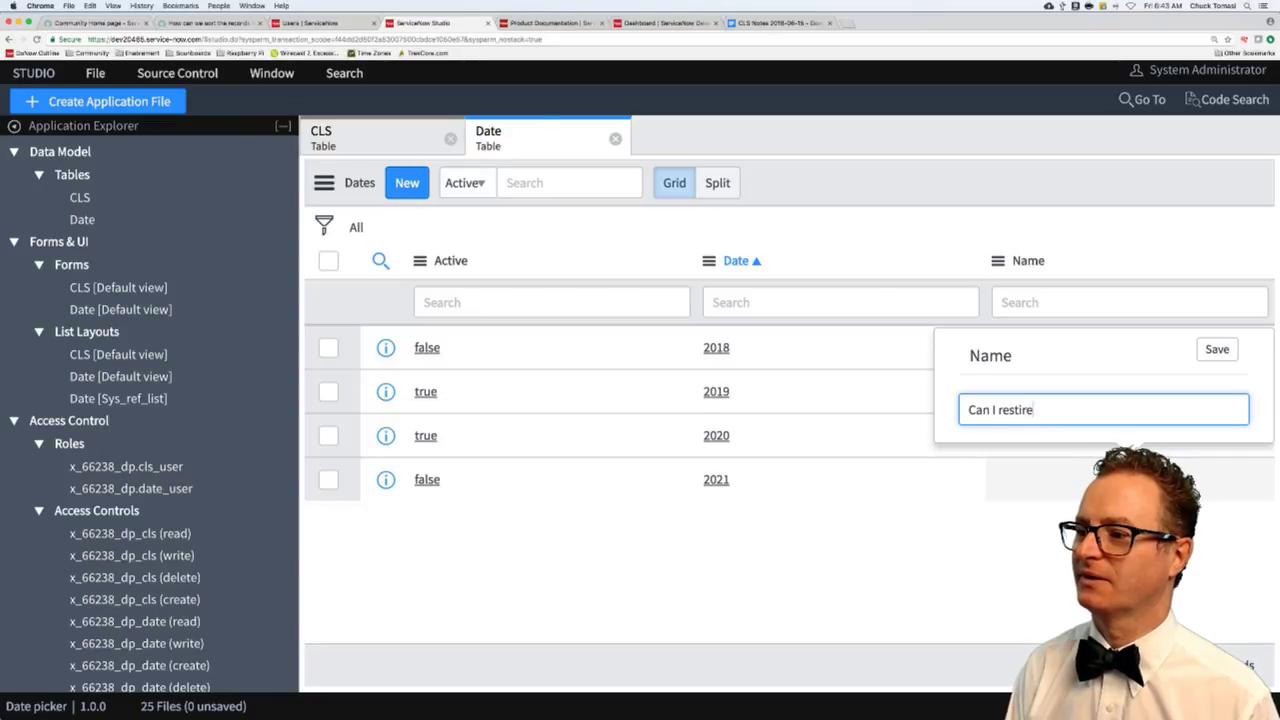
key("BackSpace")
key("BackSpace")
key("BackSpace")
key("BackSpace")
key("BackSpace")
type("tire yet?")
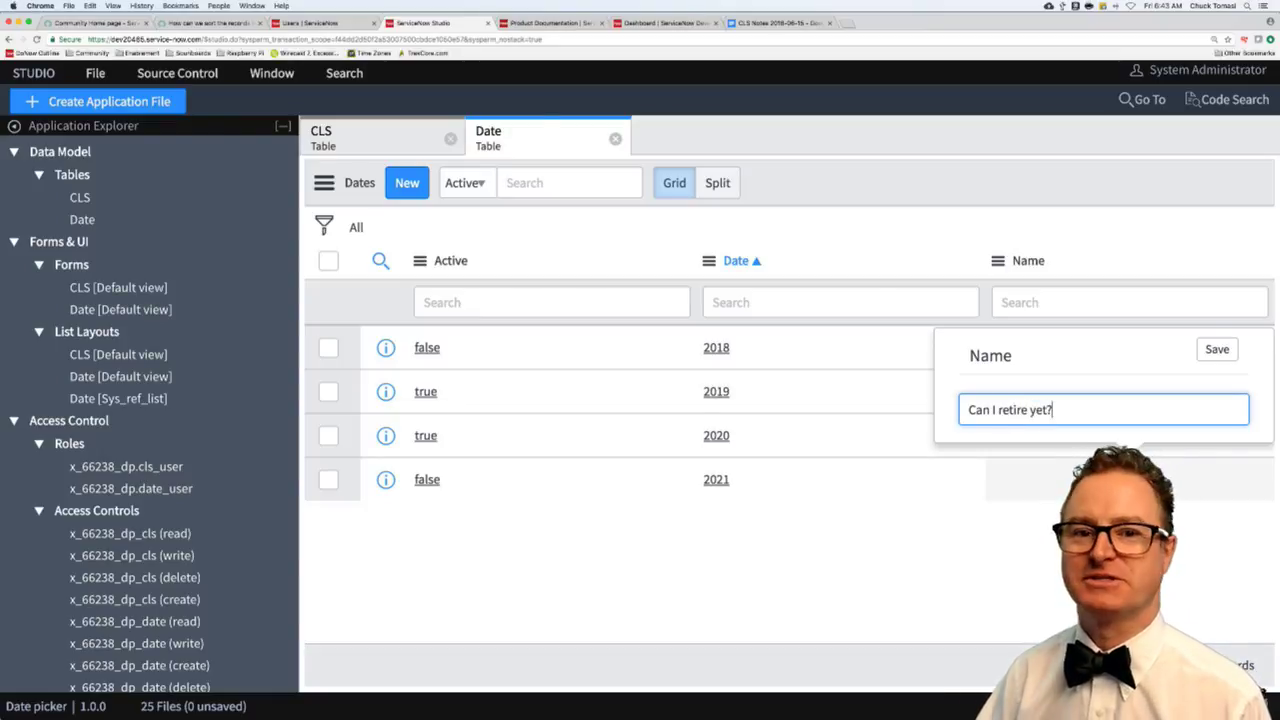
key("Return")
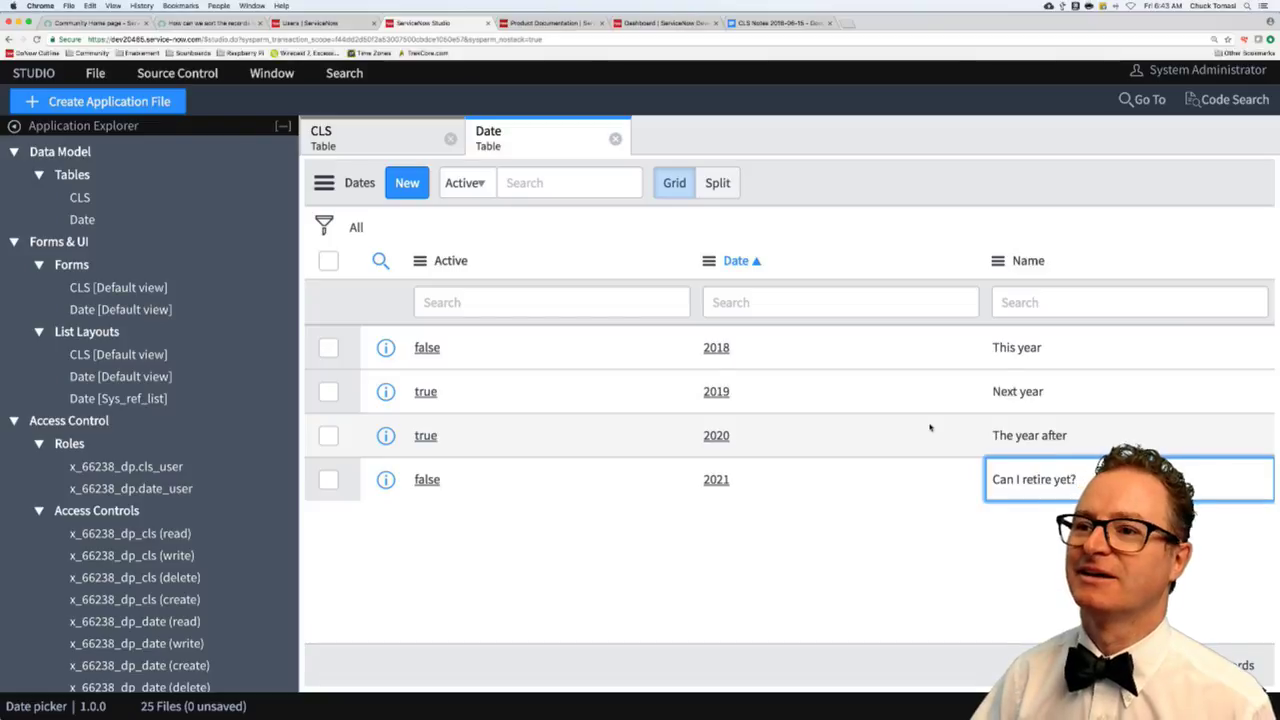
left_click(295, 23)
left_click(185, 138)
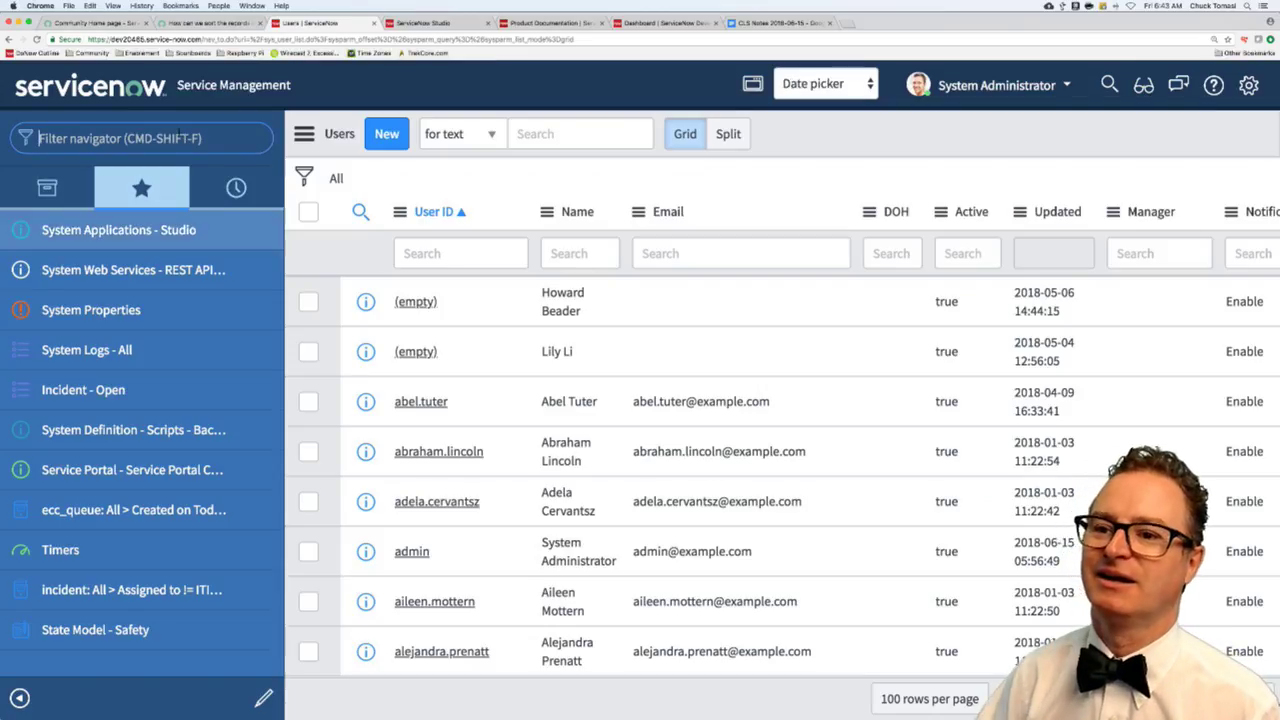
- Open the Dates list from the navigator, then filter for 'cls' and open the CLSs list
type("date")
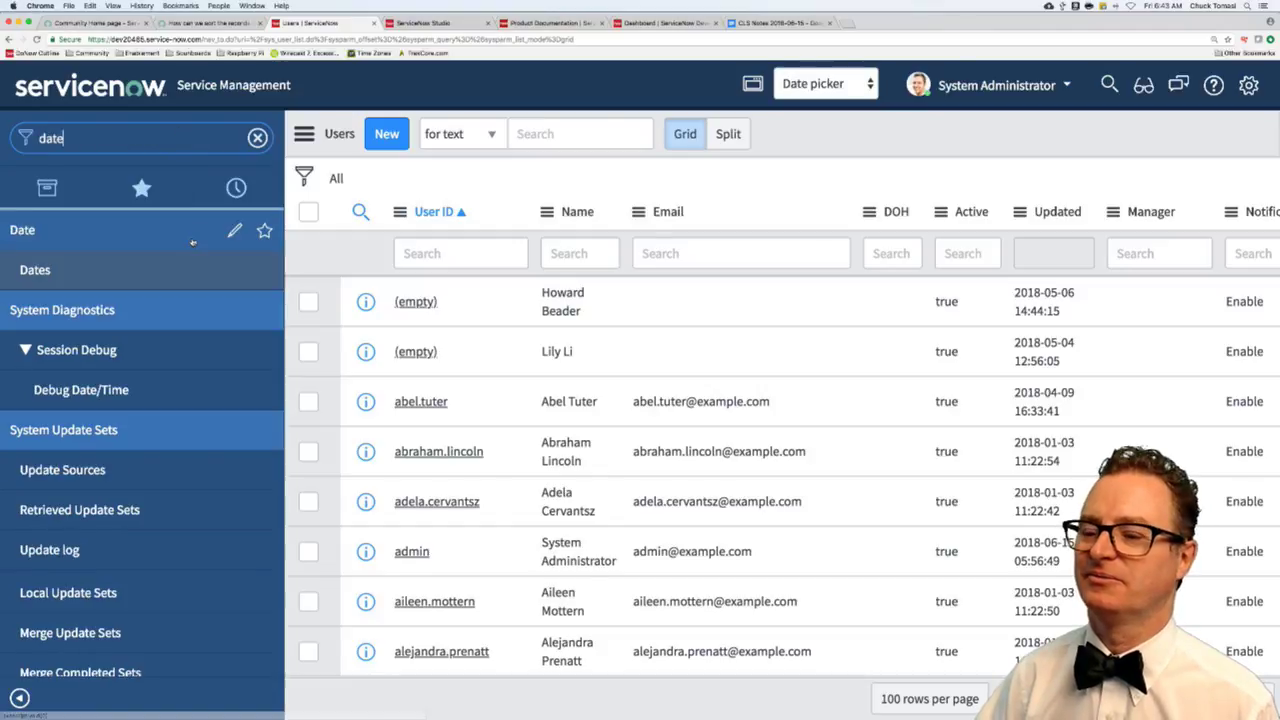
left_click(96, 272)
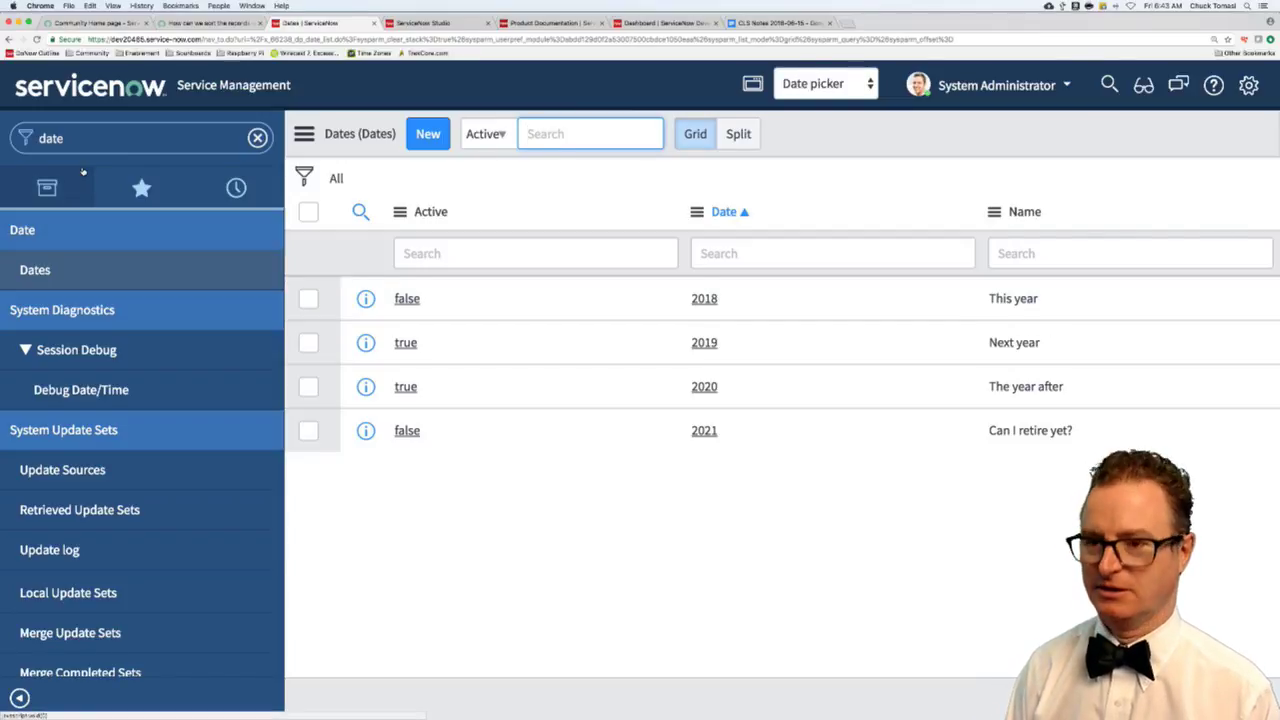
double_click(66, 140)
type("cls")
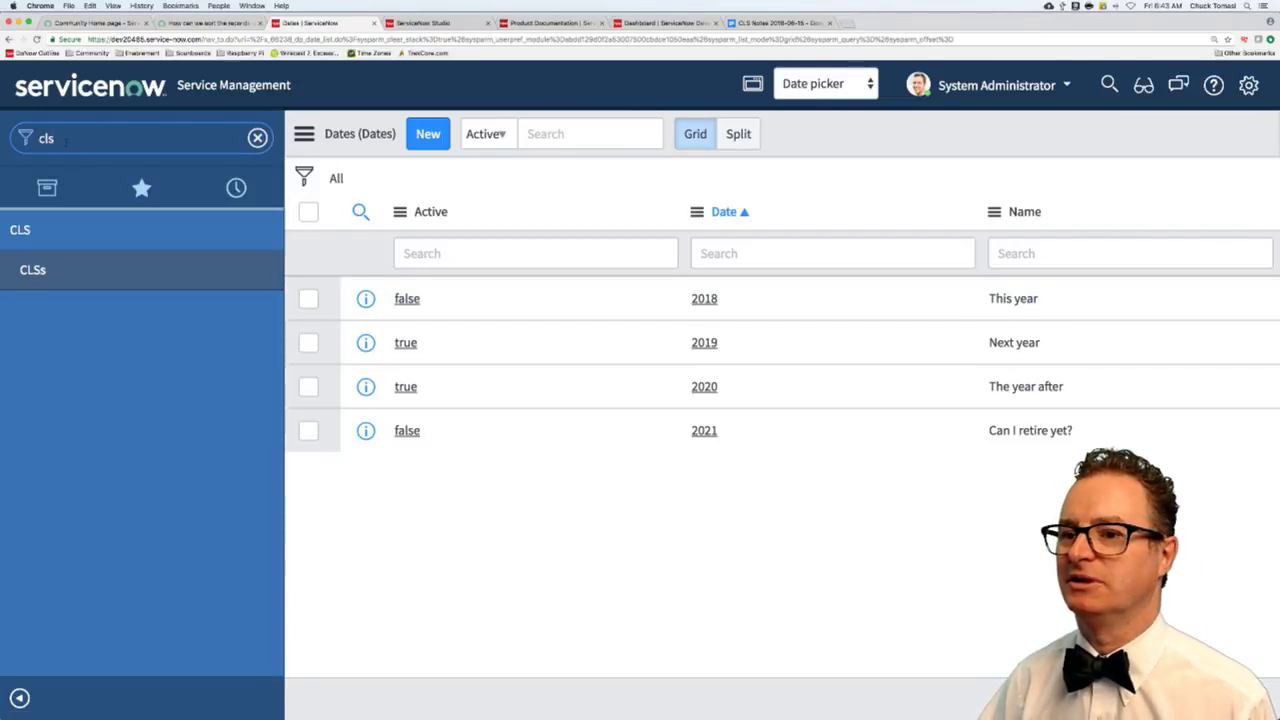
left_click(50, 270)
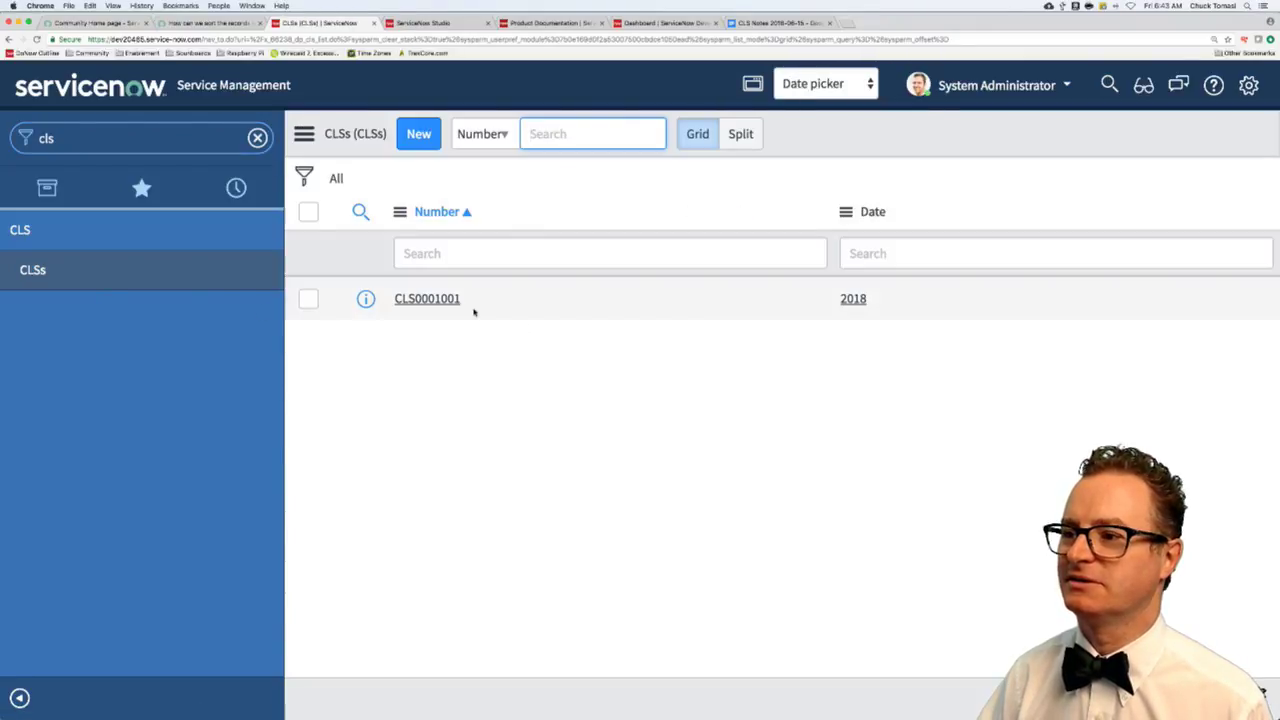
- Open CLS0001001 and check its Date lookup, which offers only 2019 and 2020, choosing nothing
left_click(428, 298)
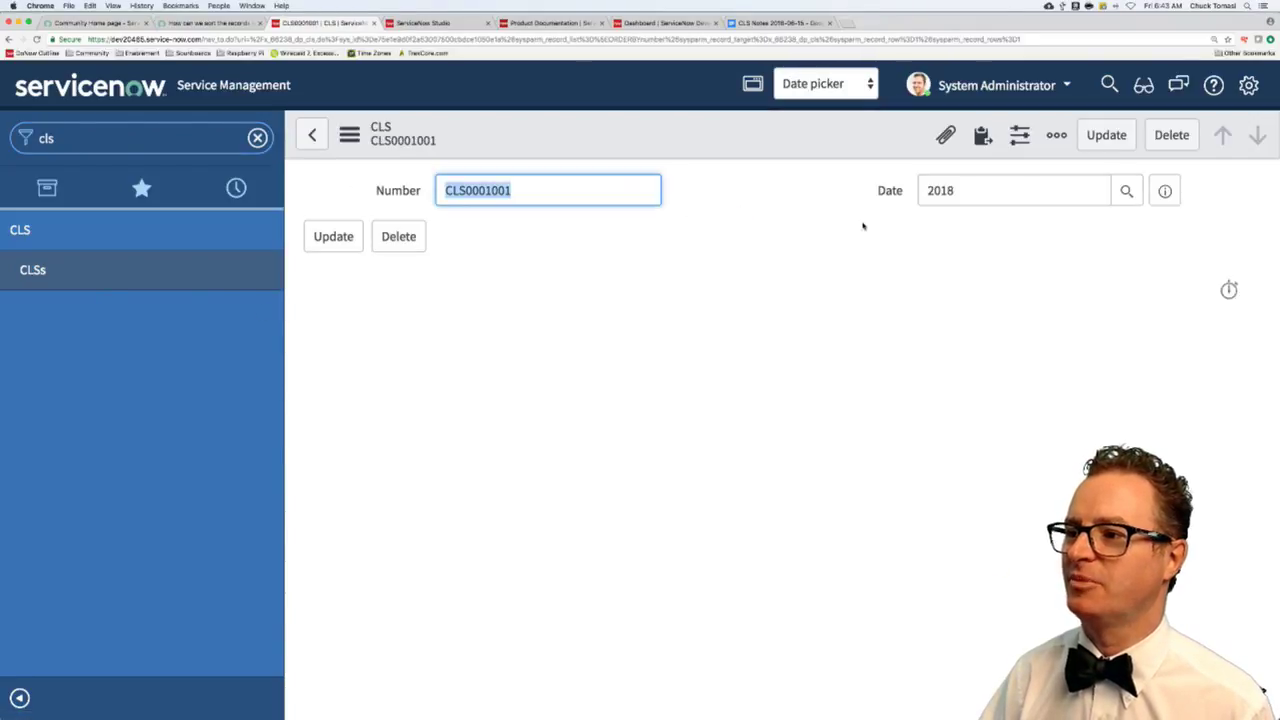
left_click(1126, 191)
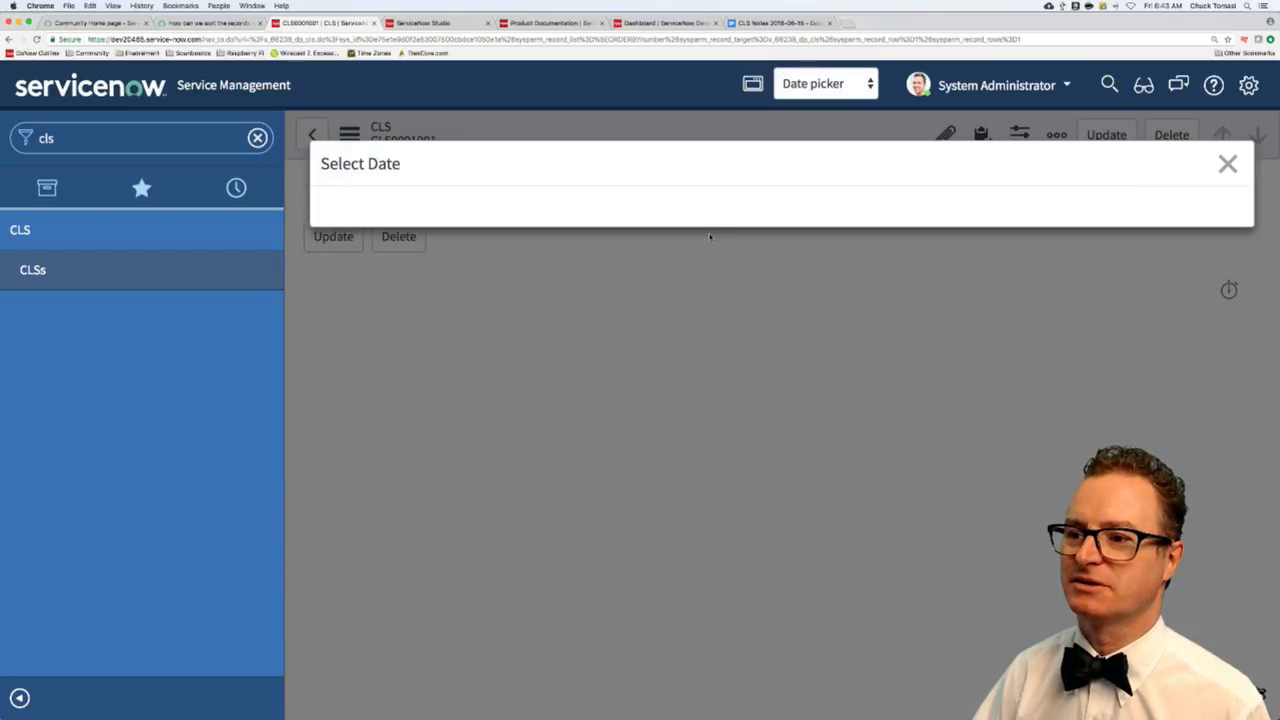
left_click(1228, 163)
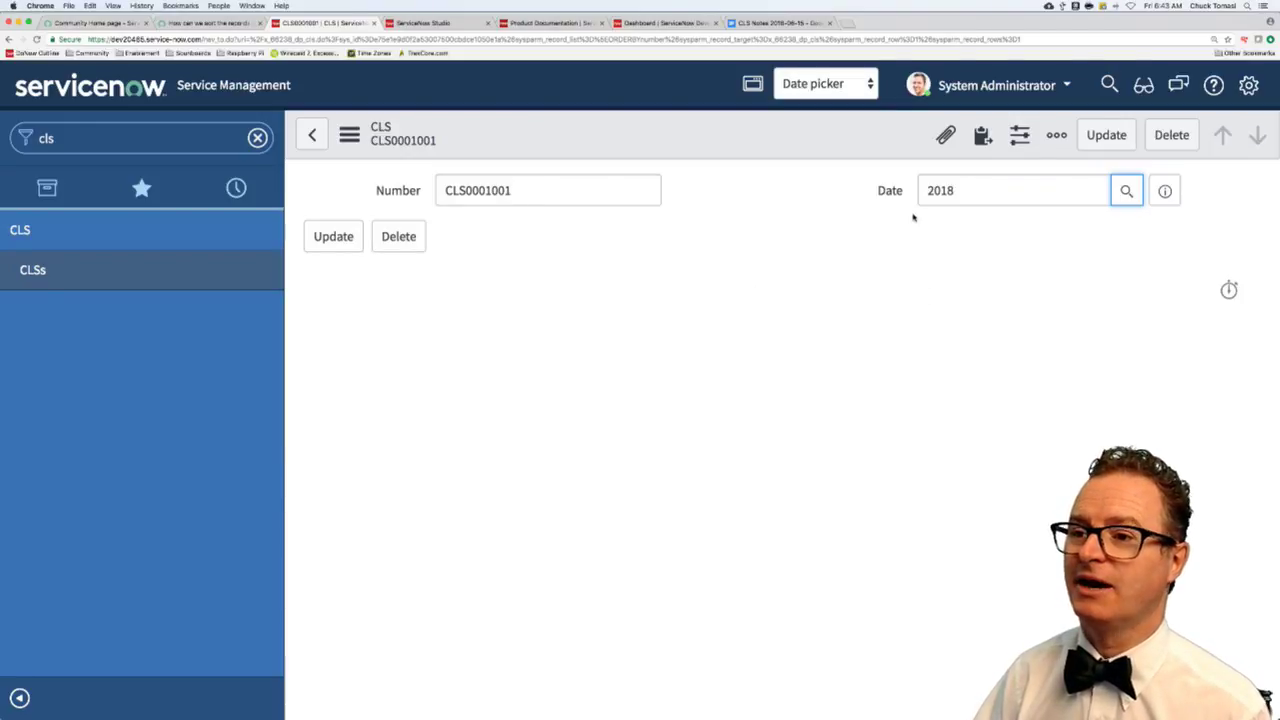
- Open the CLS form layout and start a new field named 'Date list' of type List
left_click(350, 136)
mouse_move(440, 233)
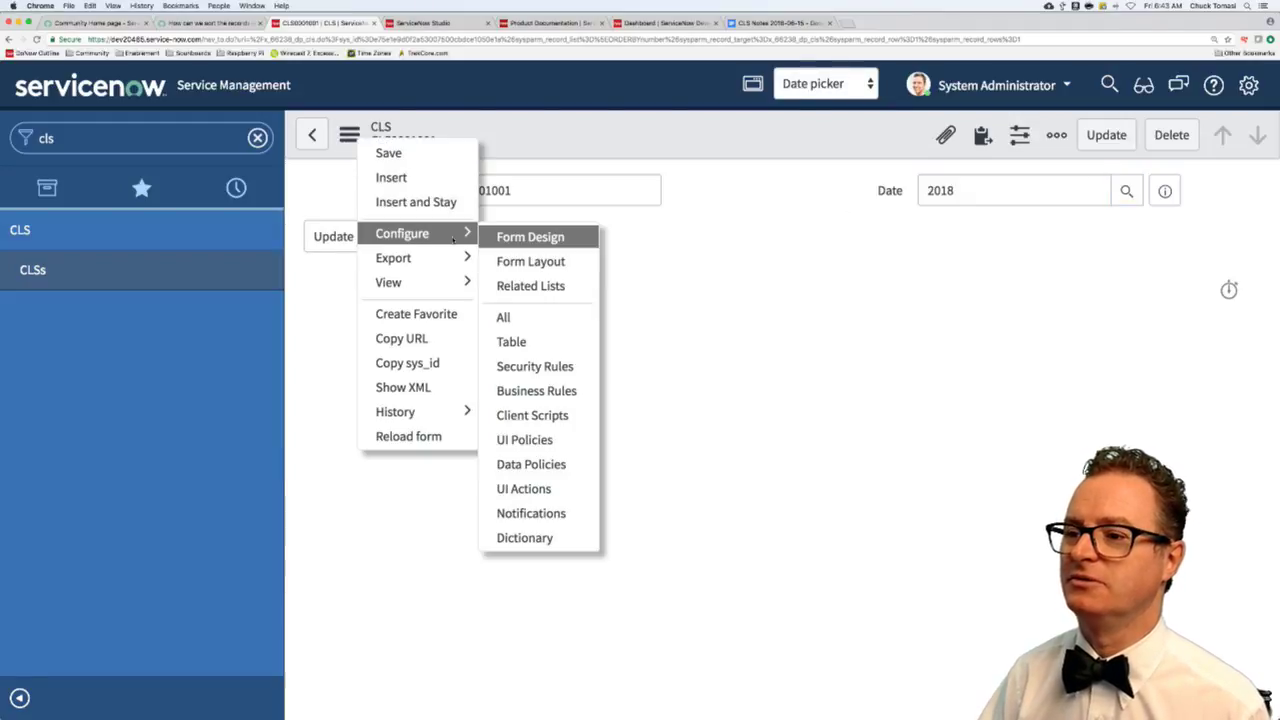
left_click(532, 268)
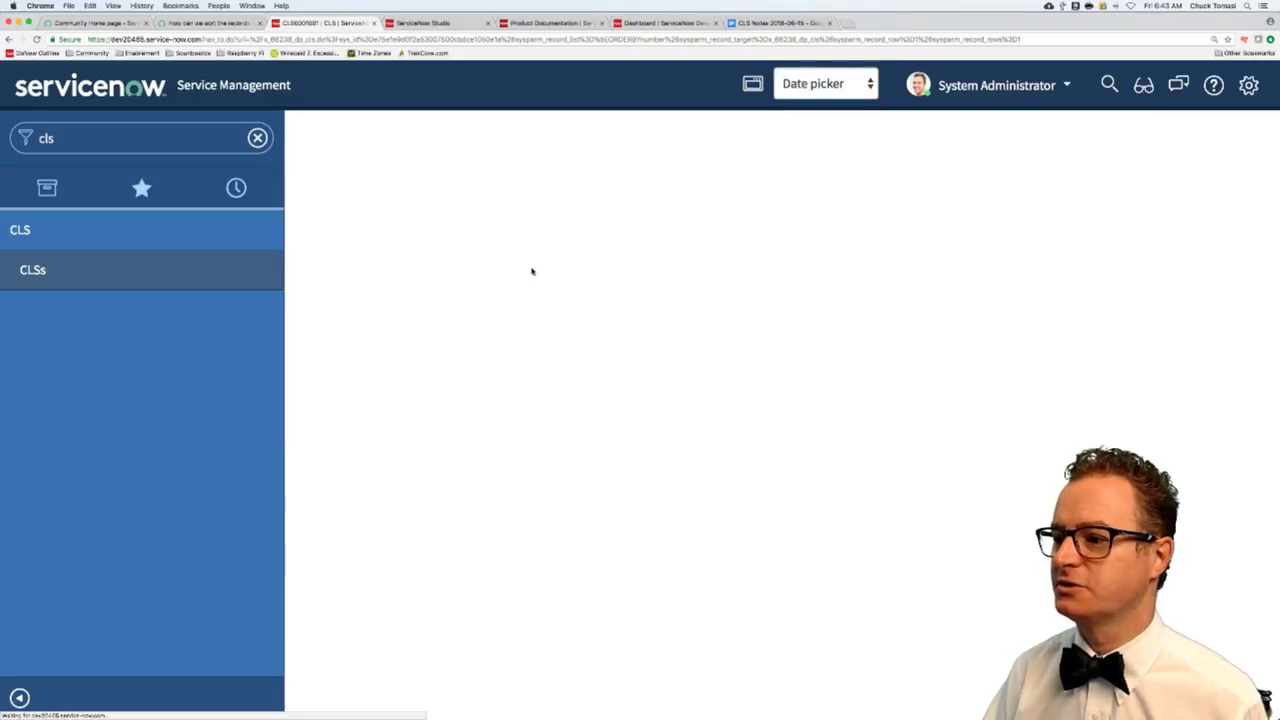
left_click(952, 582)
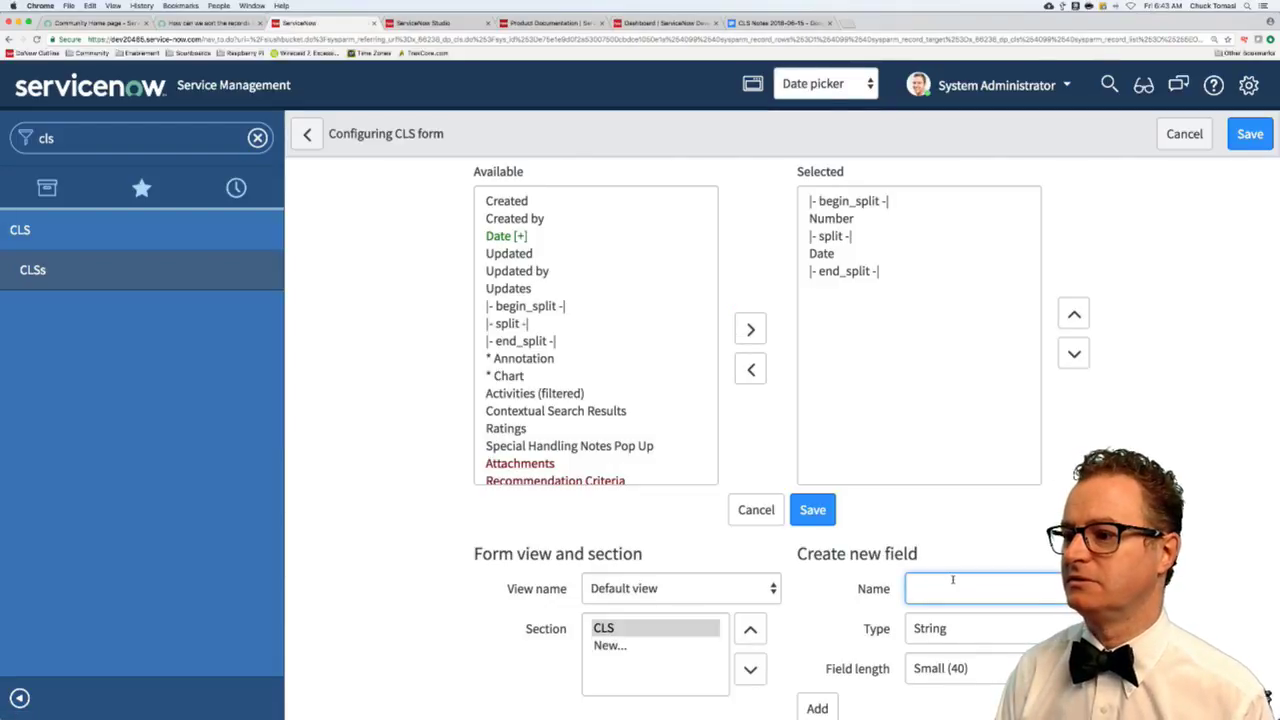
type("Date list")
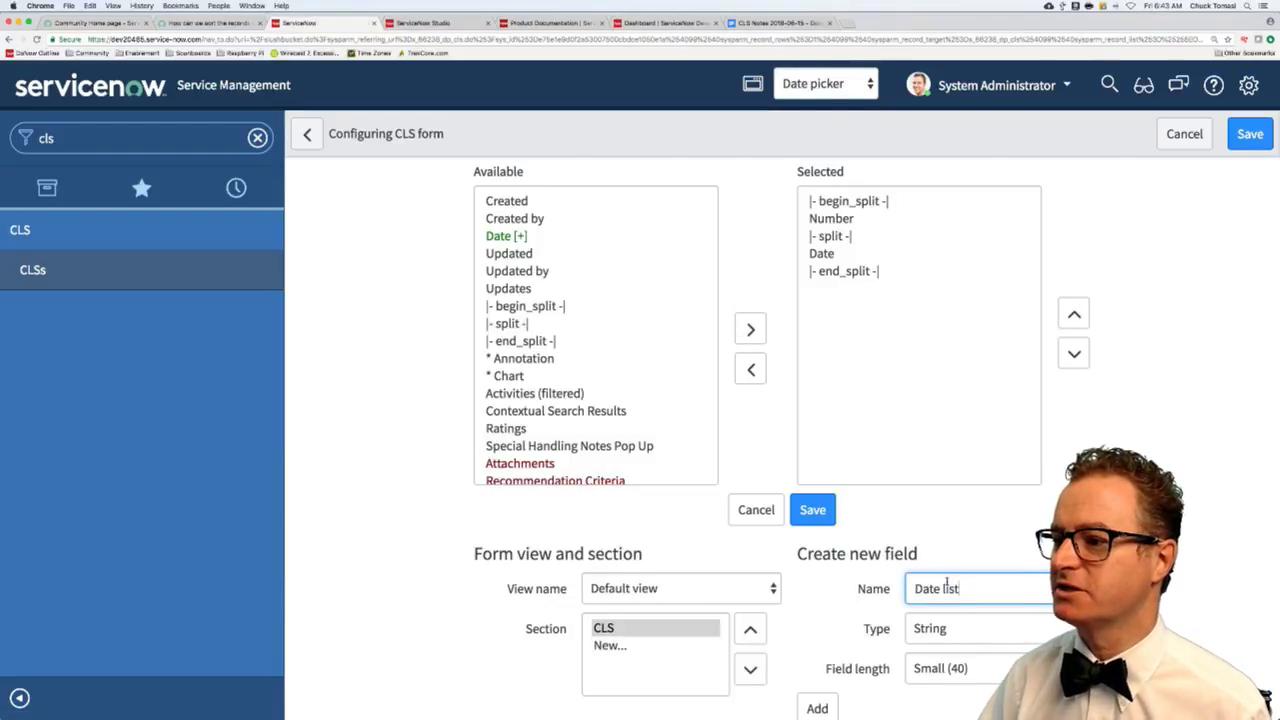
scroll(1043, 494, "down", 3)
left_click(1000, 516)
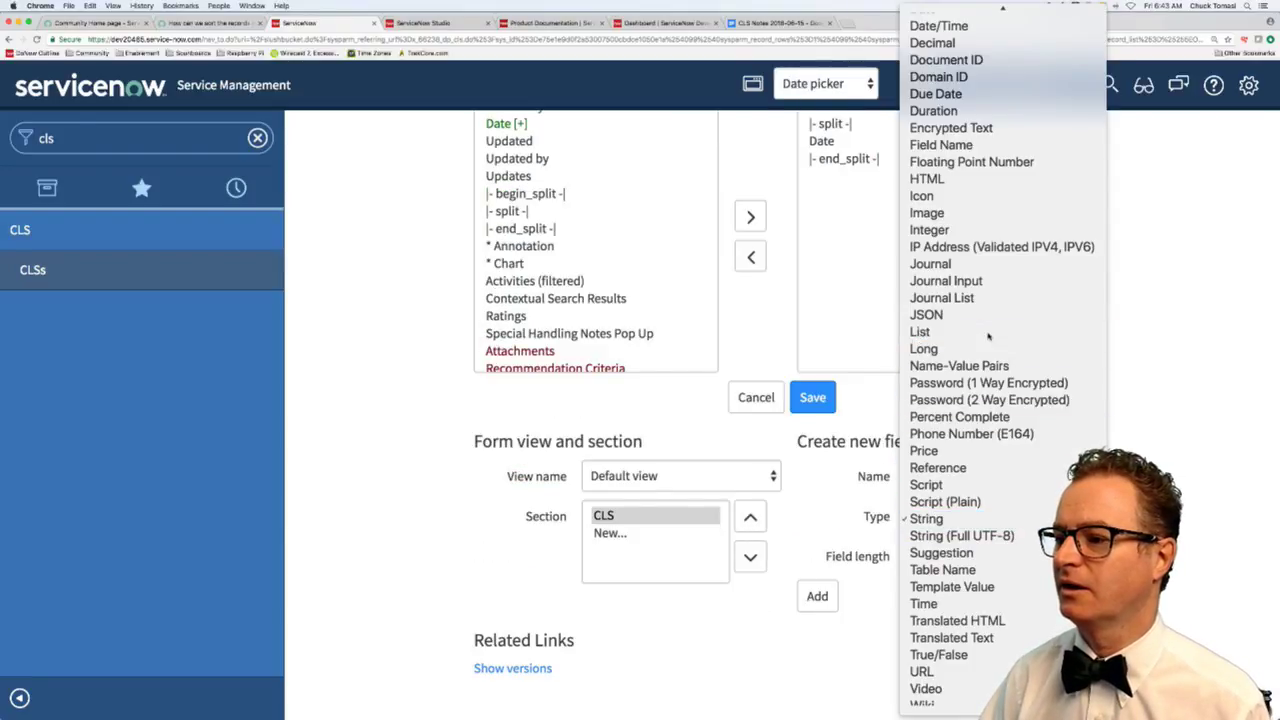
key("Escape")
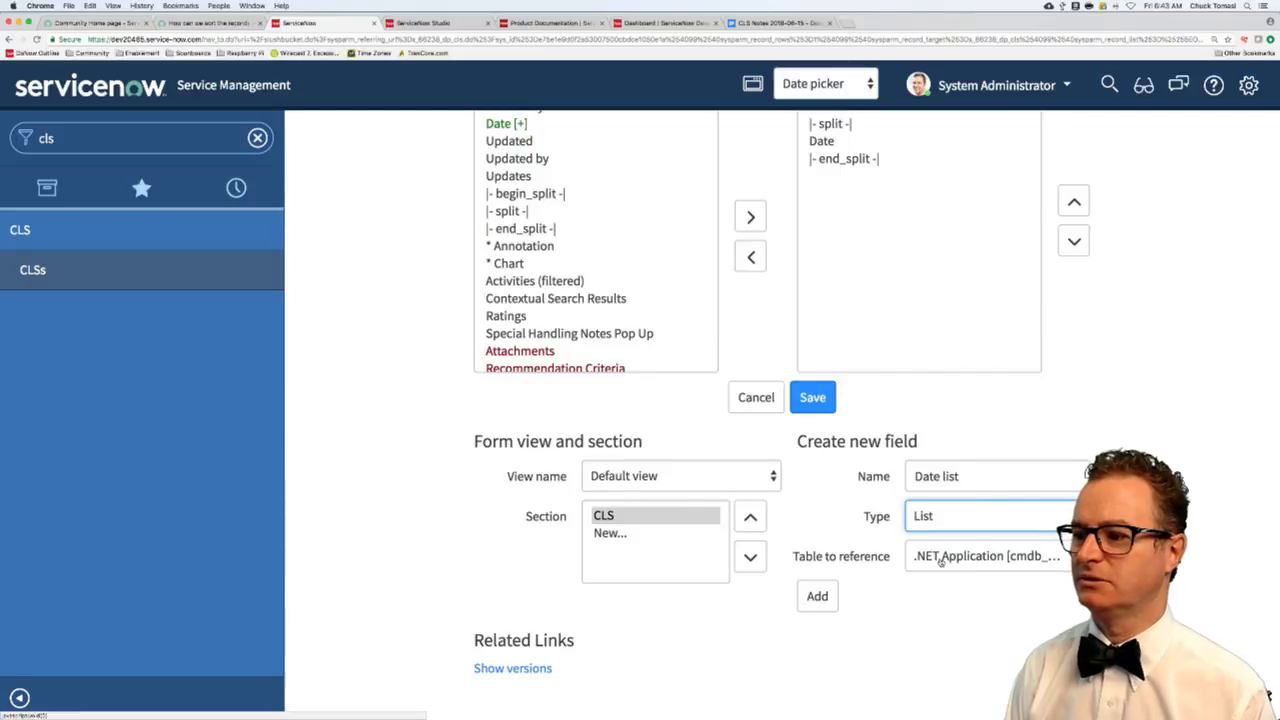
- Make Date list reference the Date table, add it to the form, and save the layout
left_click(940, 560)
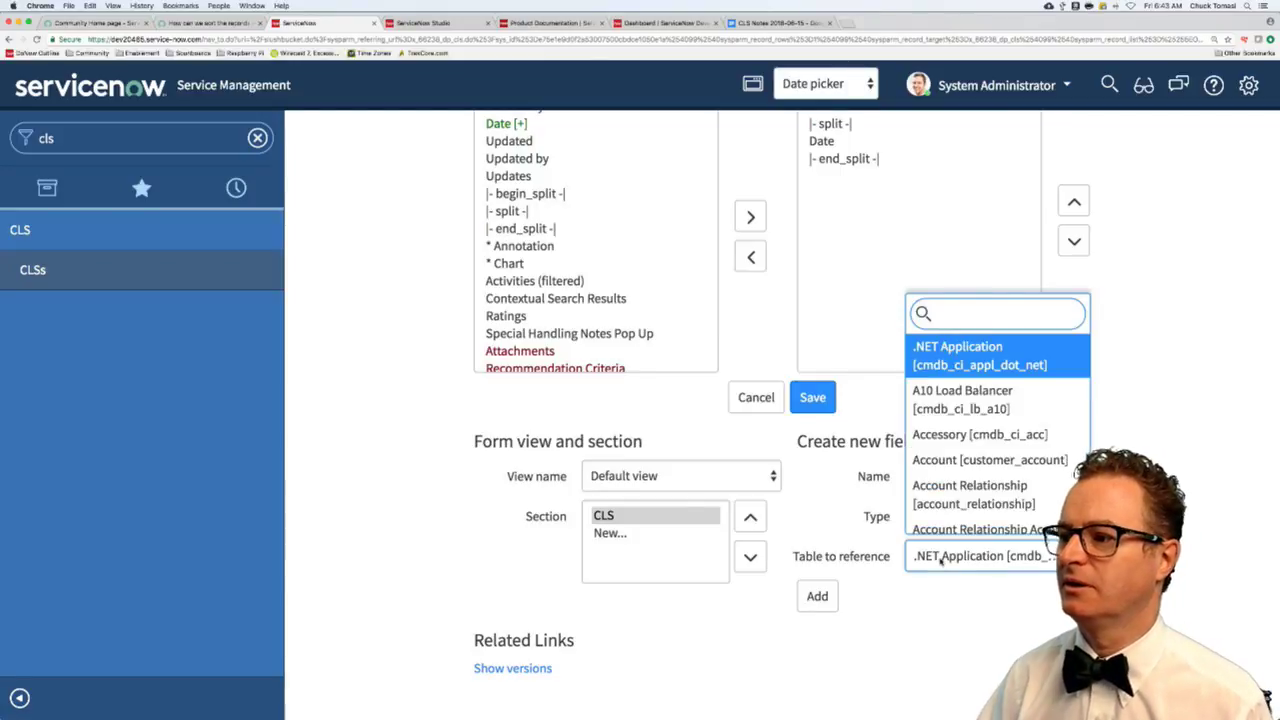
type("date")
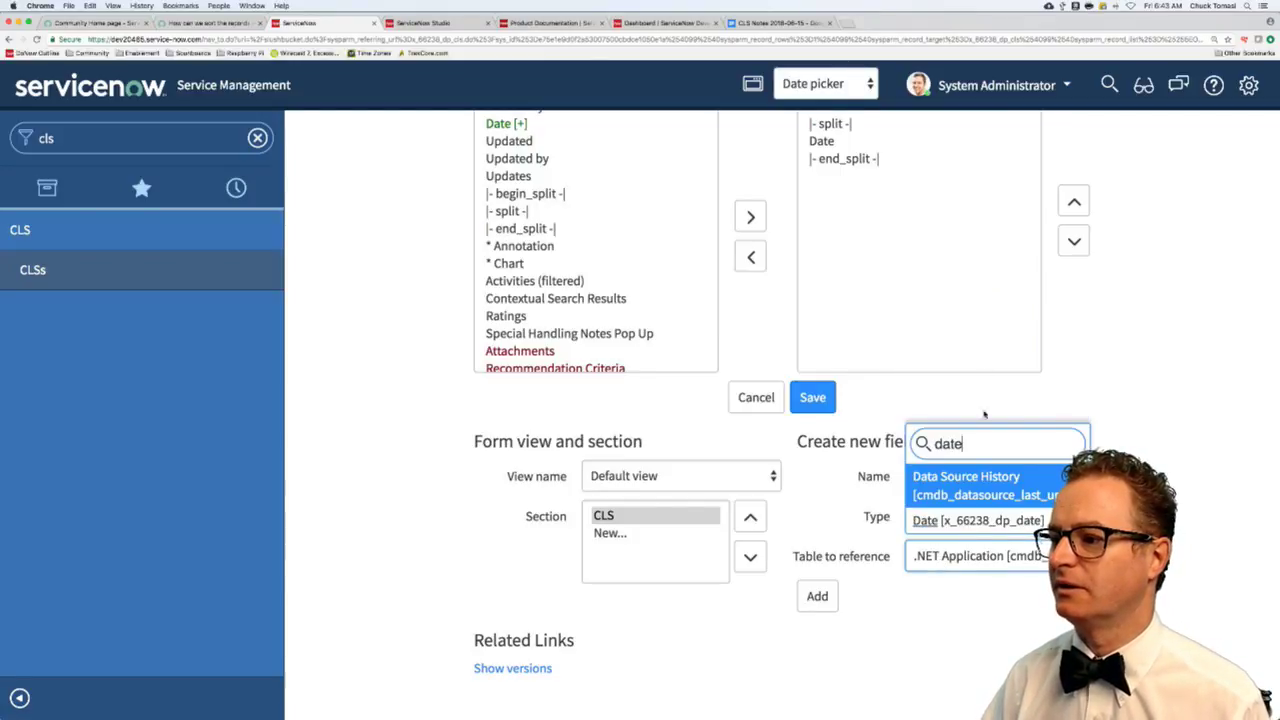
left_click(984, 520)
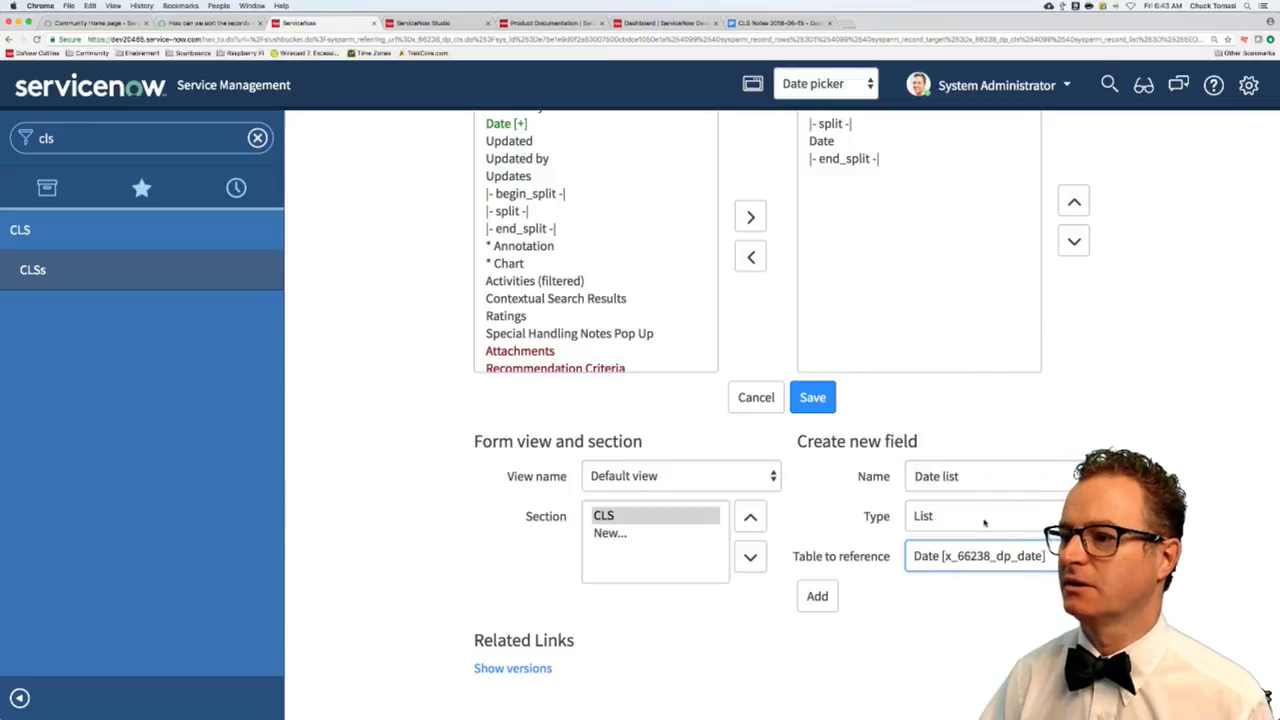
left_click(817, 596)
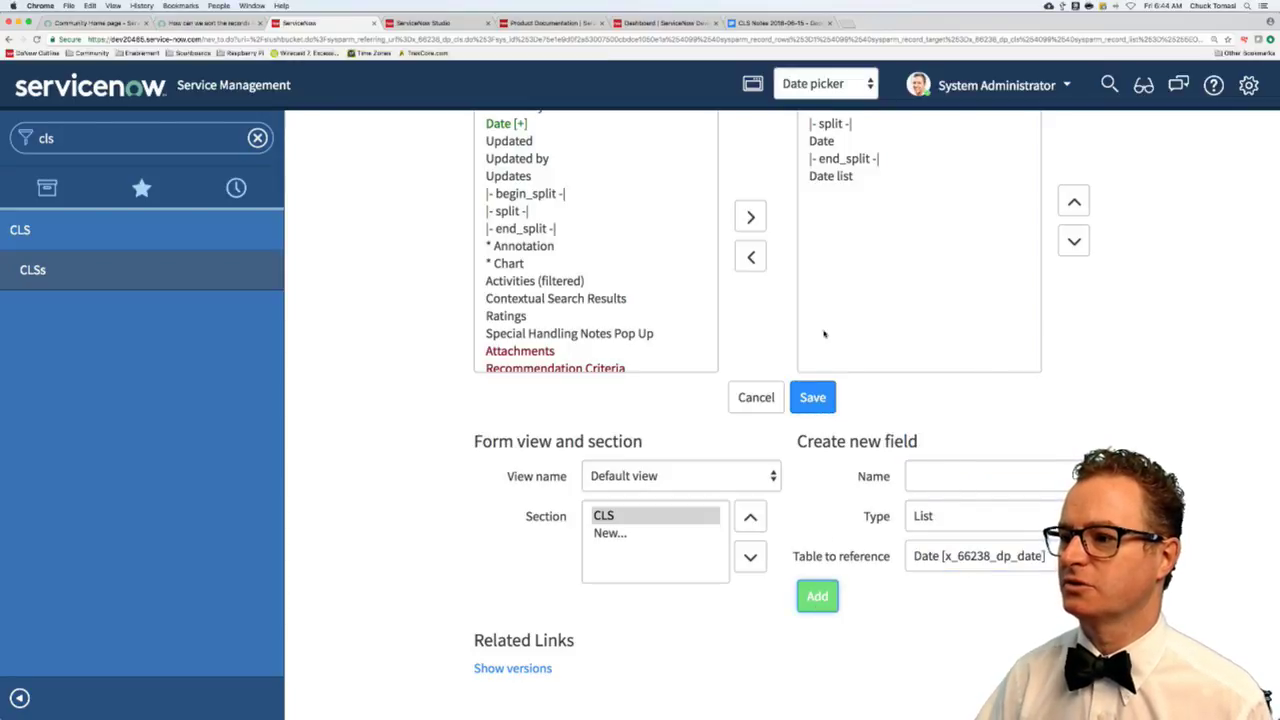
left_click(818, 399)
left_click(818, 399)
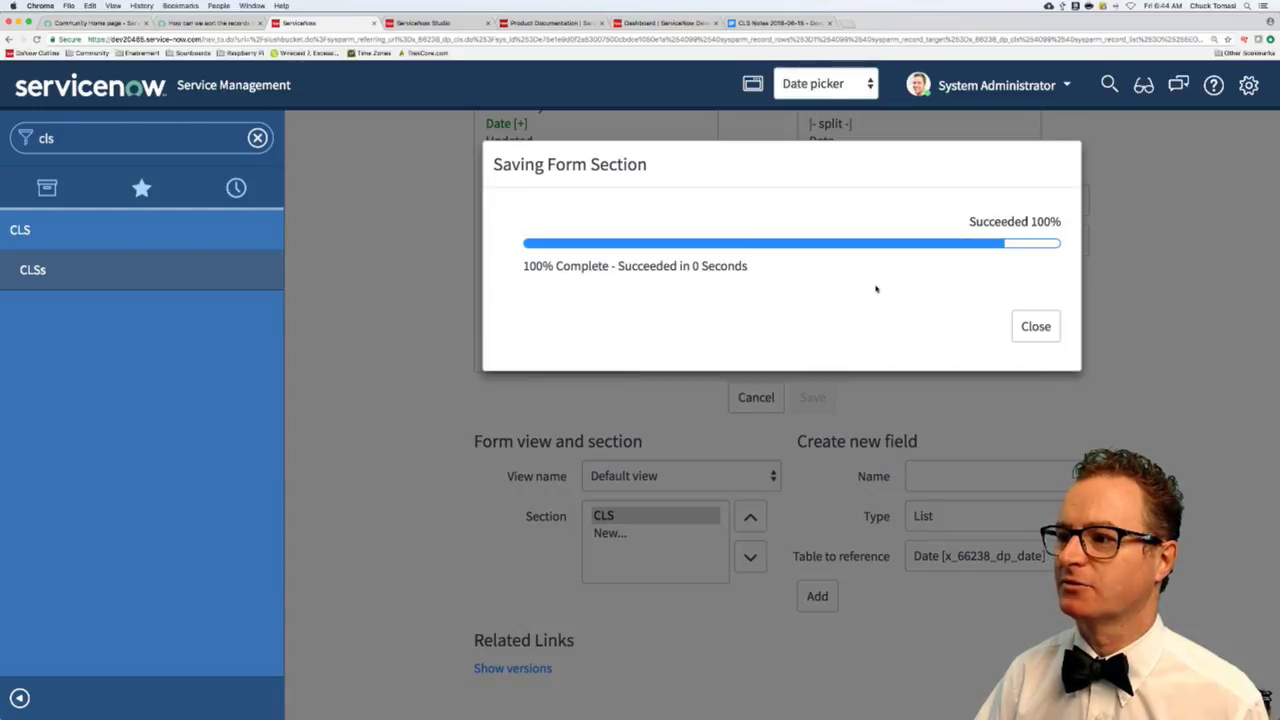
left_click(1038, 327)
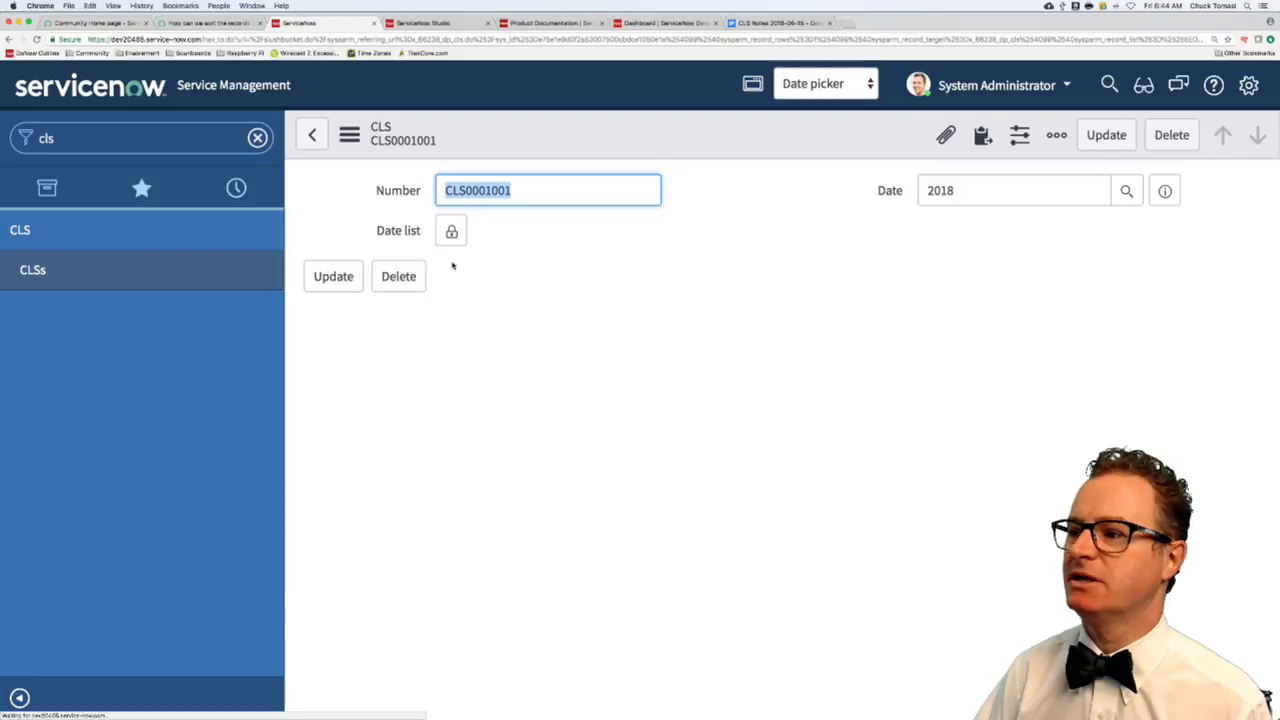
- Unlock the Date list field and screenshot its lookup showing dates 2018 through 2021
left_click(451, 231)
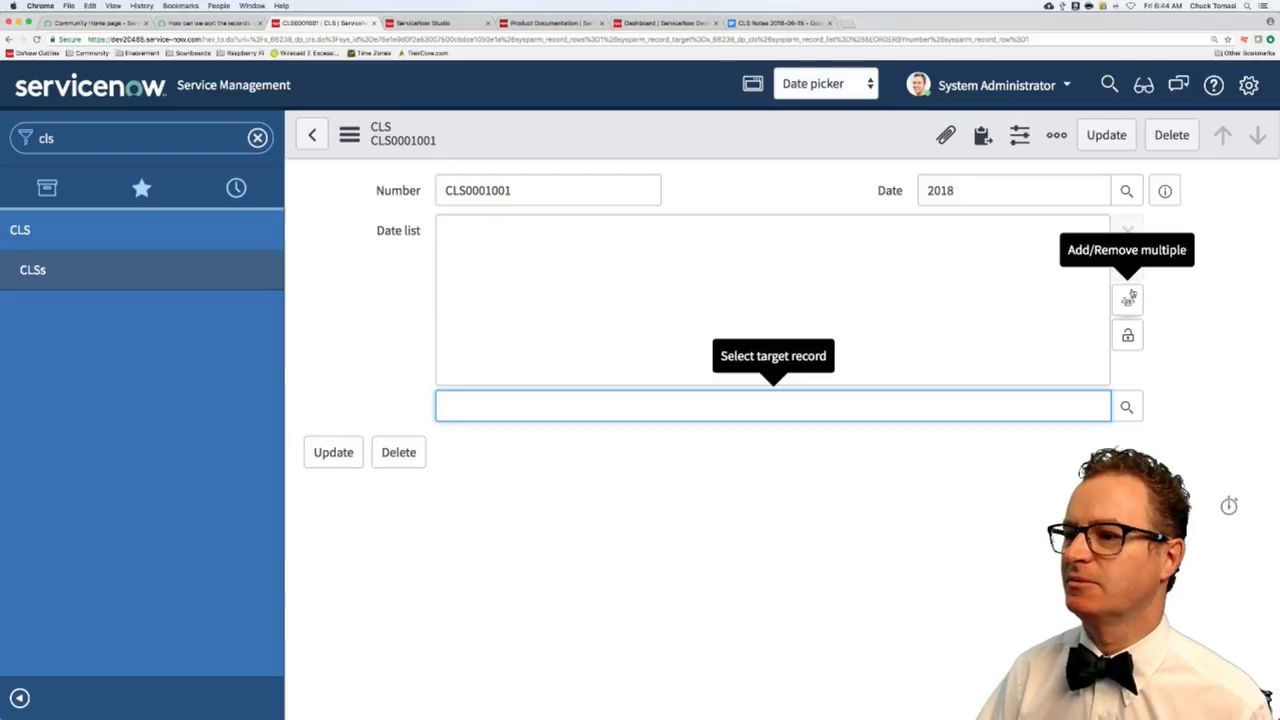
left_click(1126, 407)
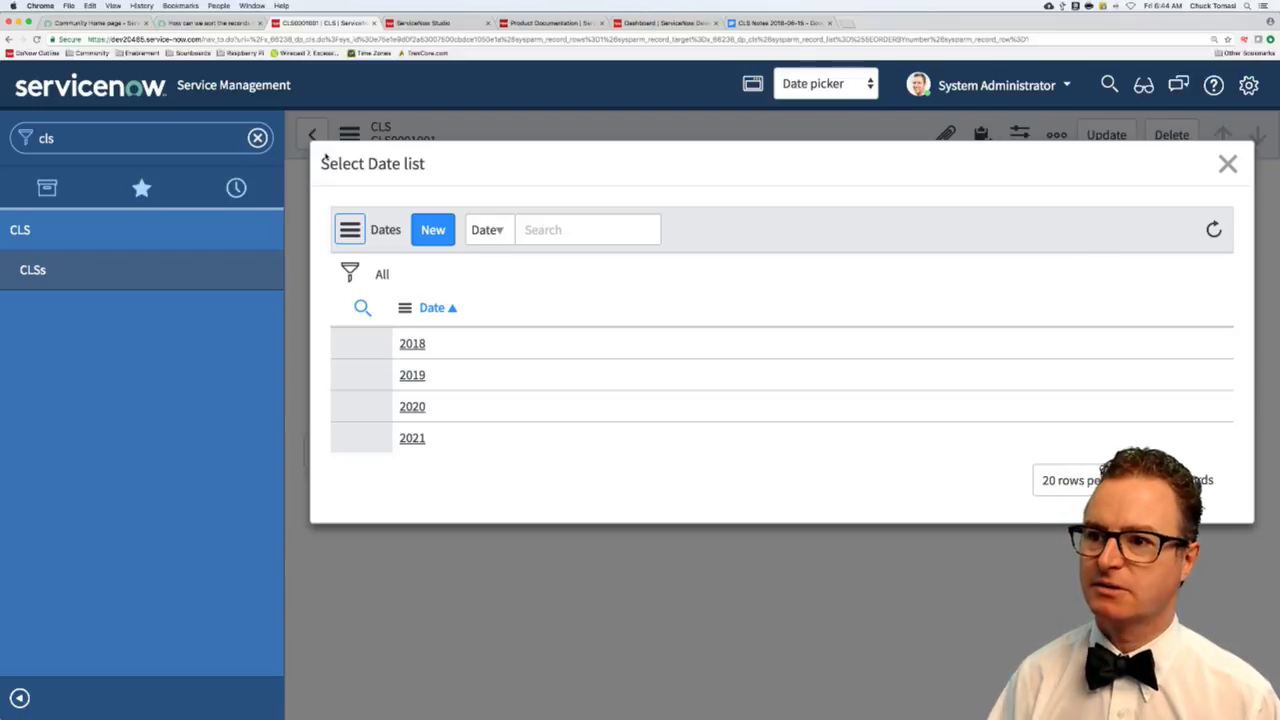
key("super+shift+4")
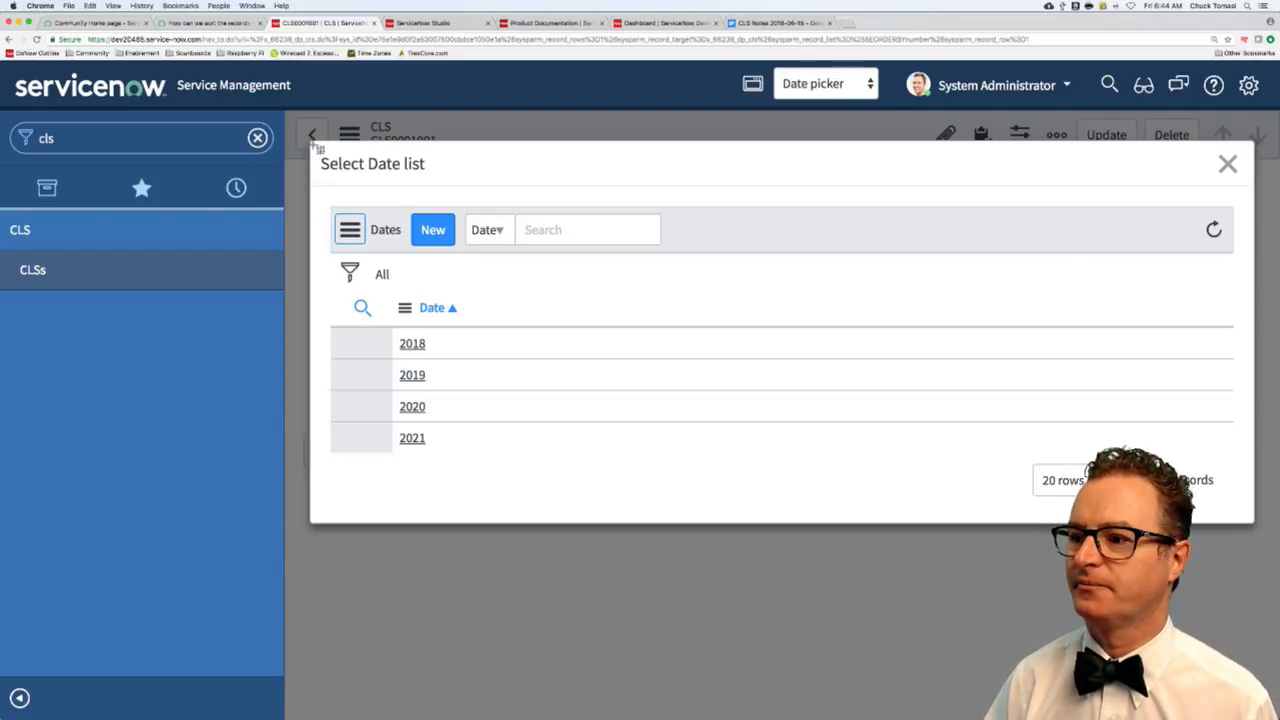
left_click_drag(312, 146, 851, 470)
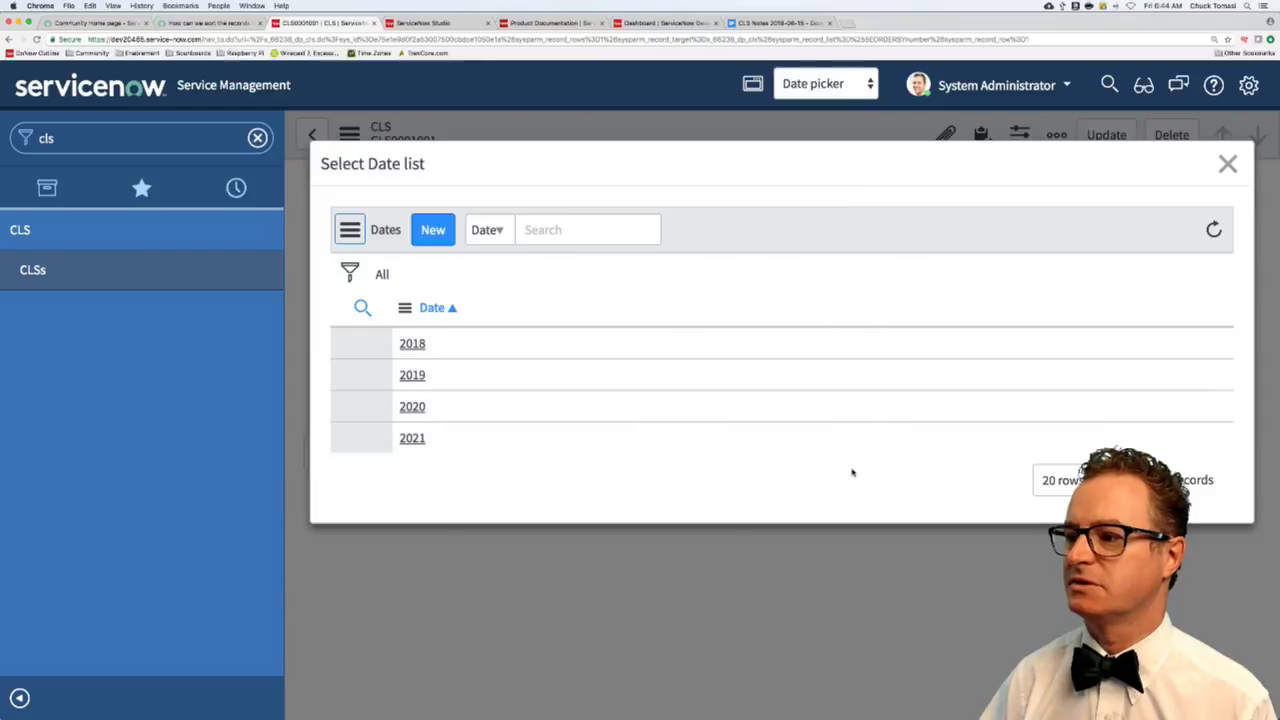
left_click(1229, 164)
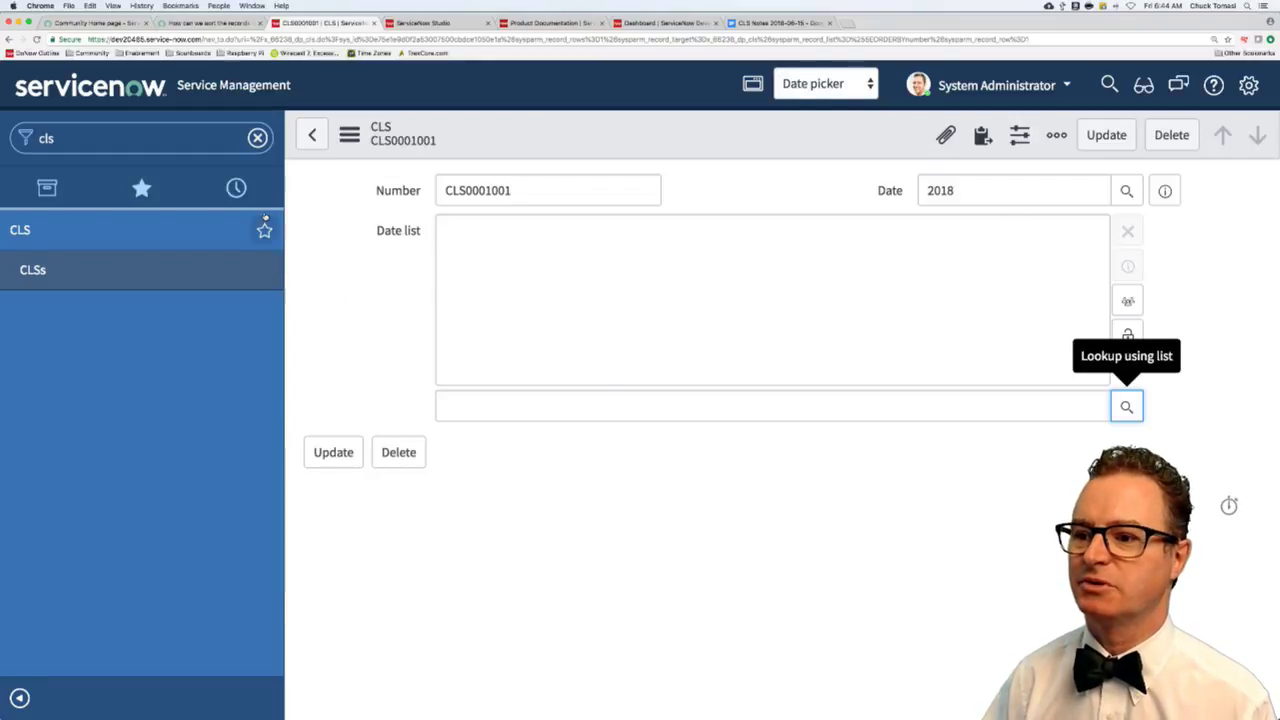
- Start a thread reply saying lists default to first-column order, and paste the Select Date screenshot
left_click(206, 22)
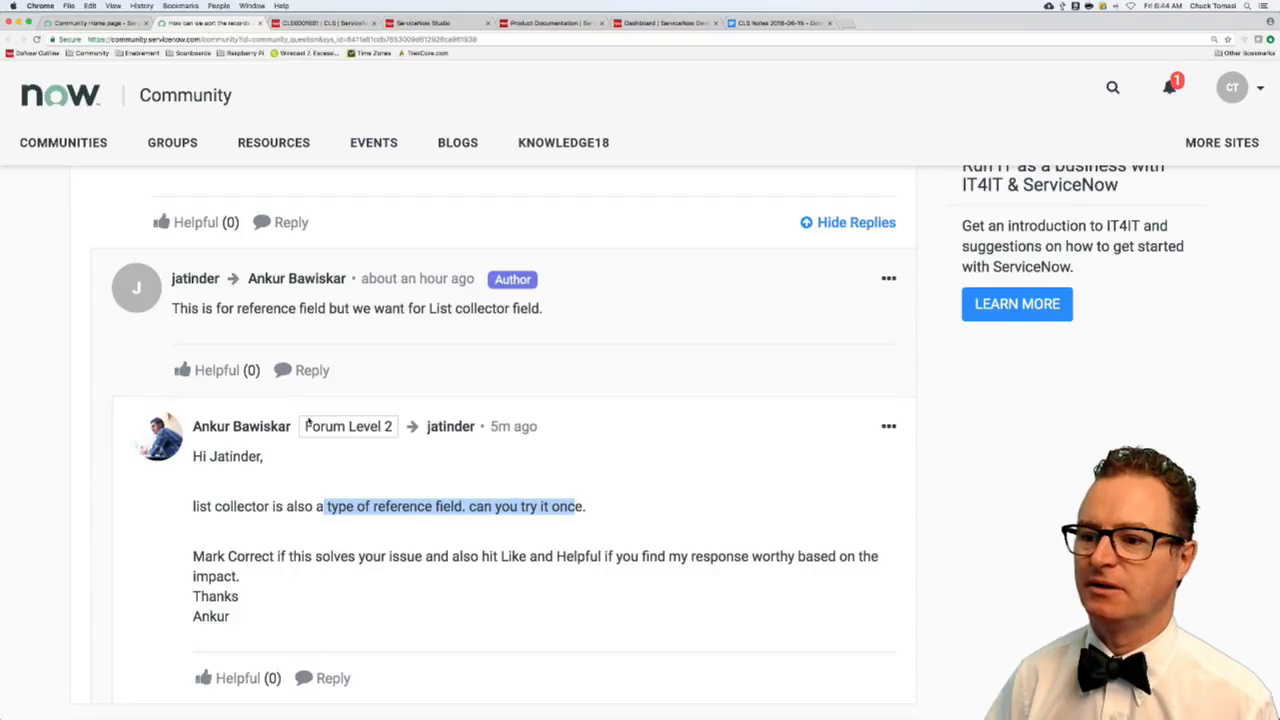
scroll(308, 450, "down", 4)
left_click(280, 566)
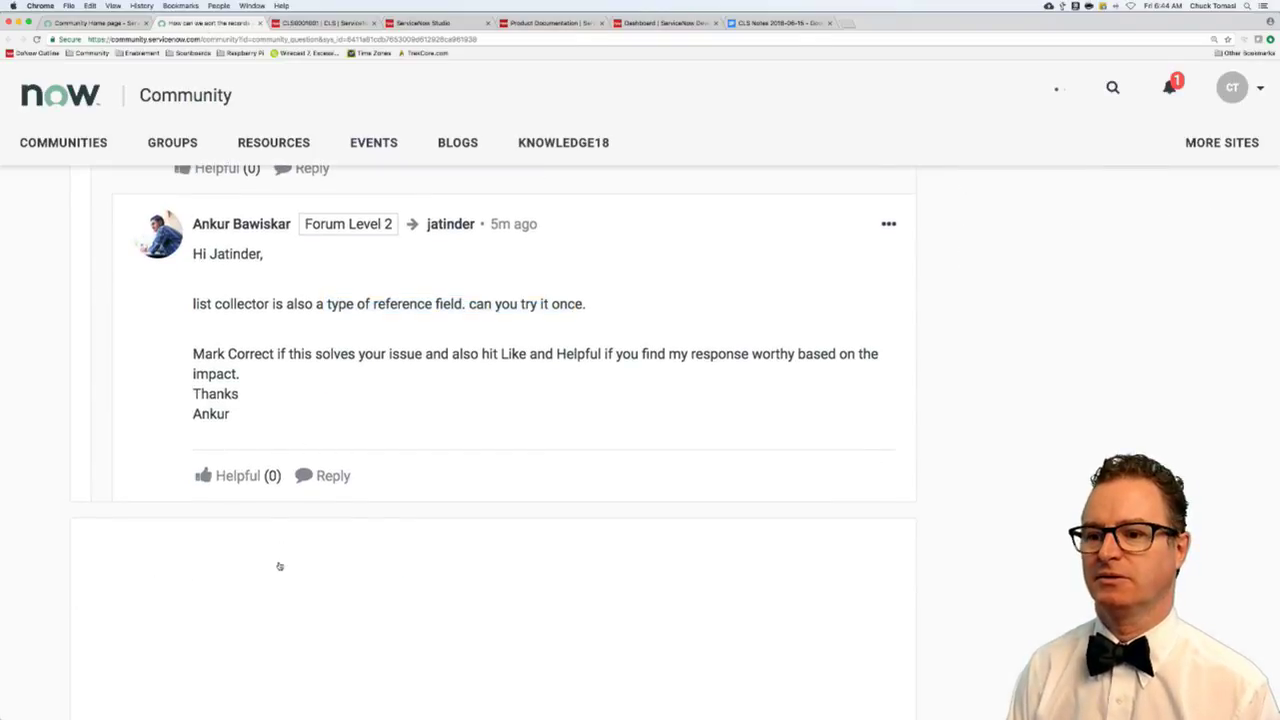
type("The list is ")
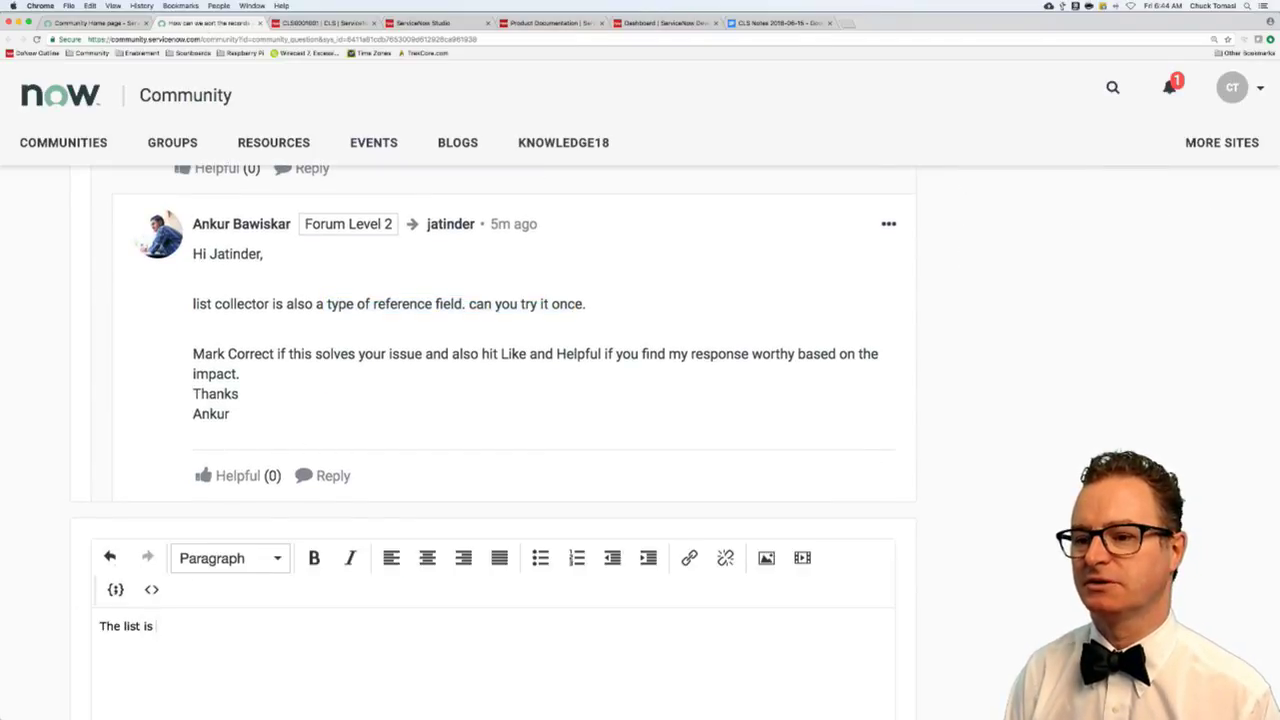
type("going to default to")
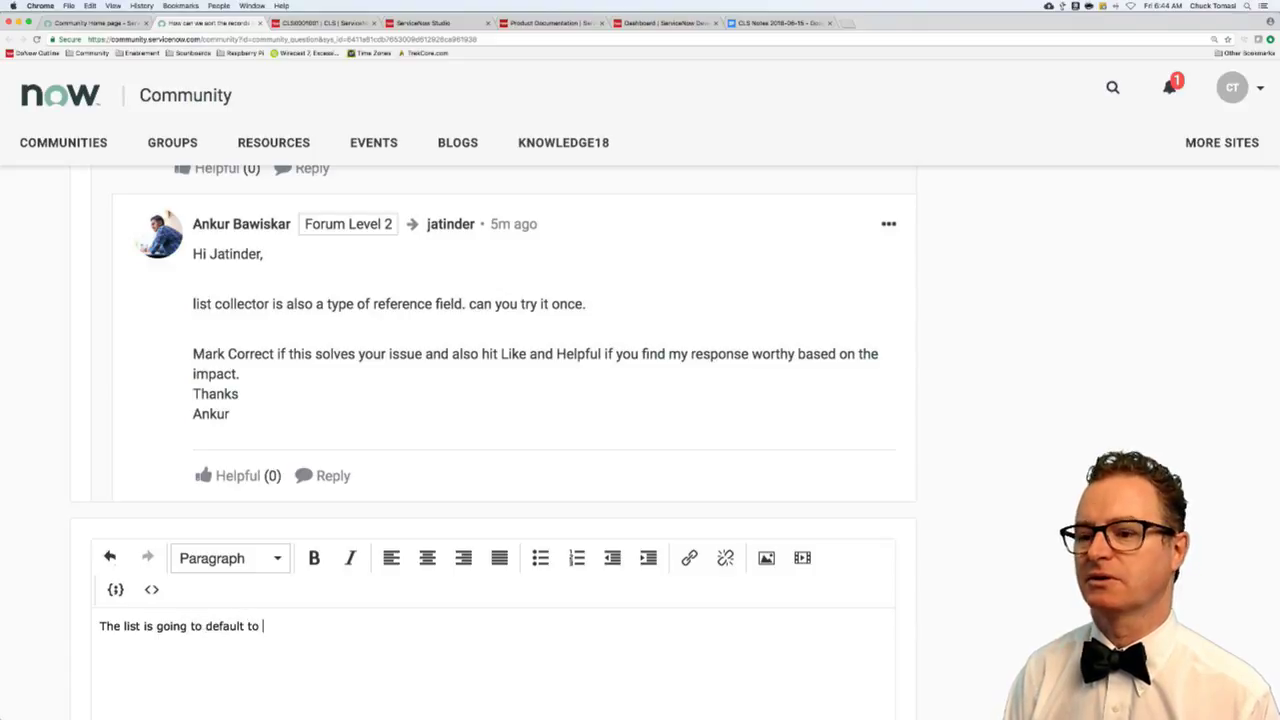
type(" the order of ")
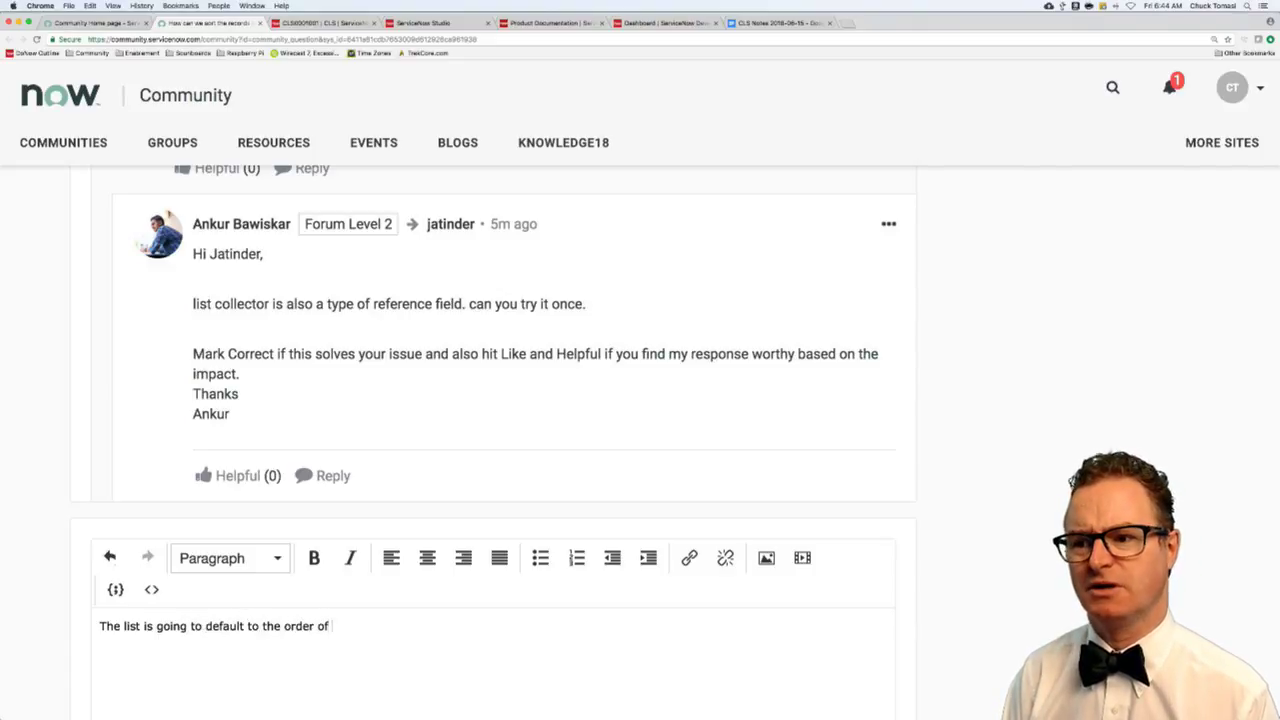
type("the first column, fi I")
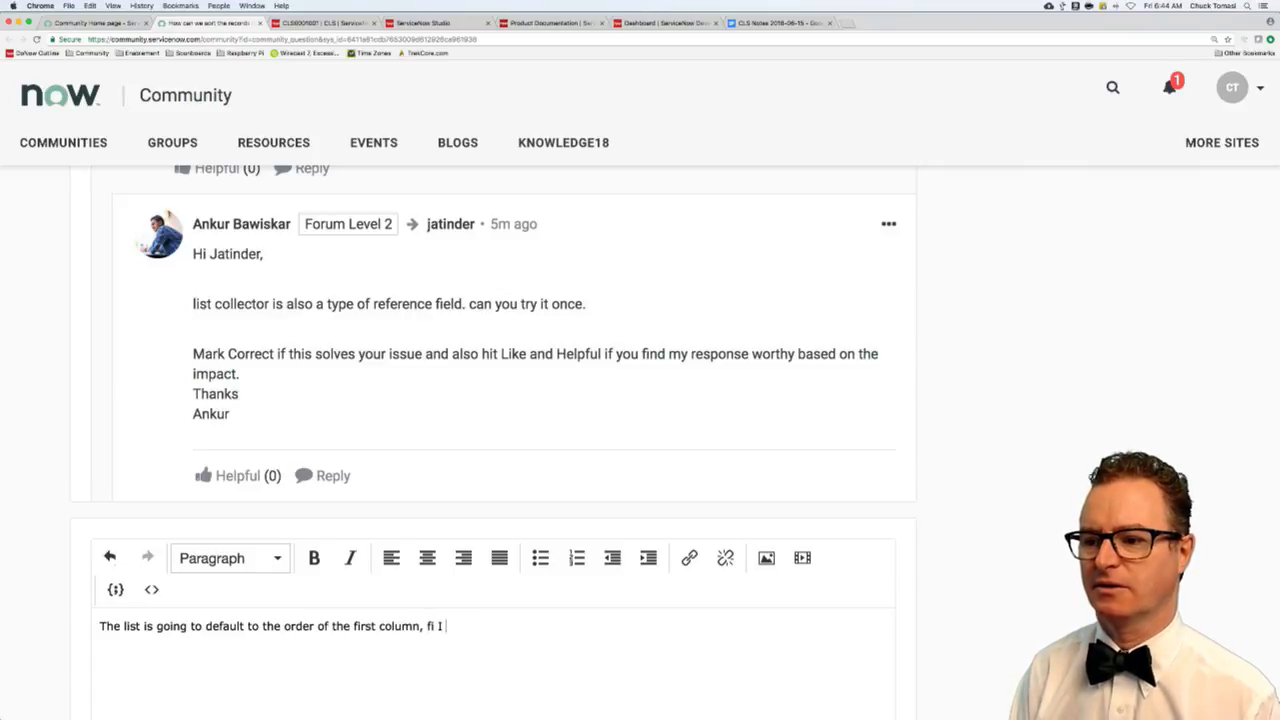
key("BackSpace")
key("BackSpace")
key("BackSpace")
key("BackSpace")
type("if I remember")
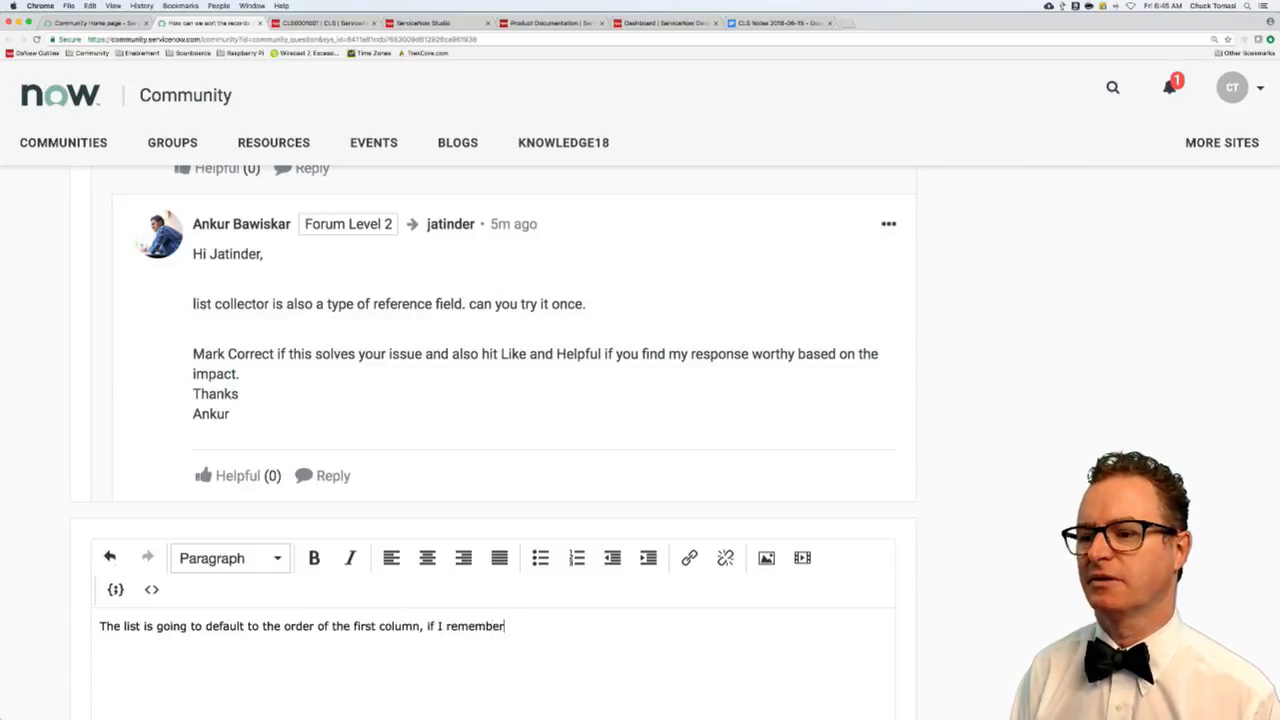
type(" right. After that,")
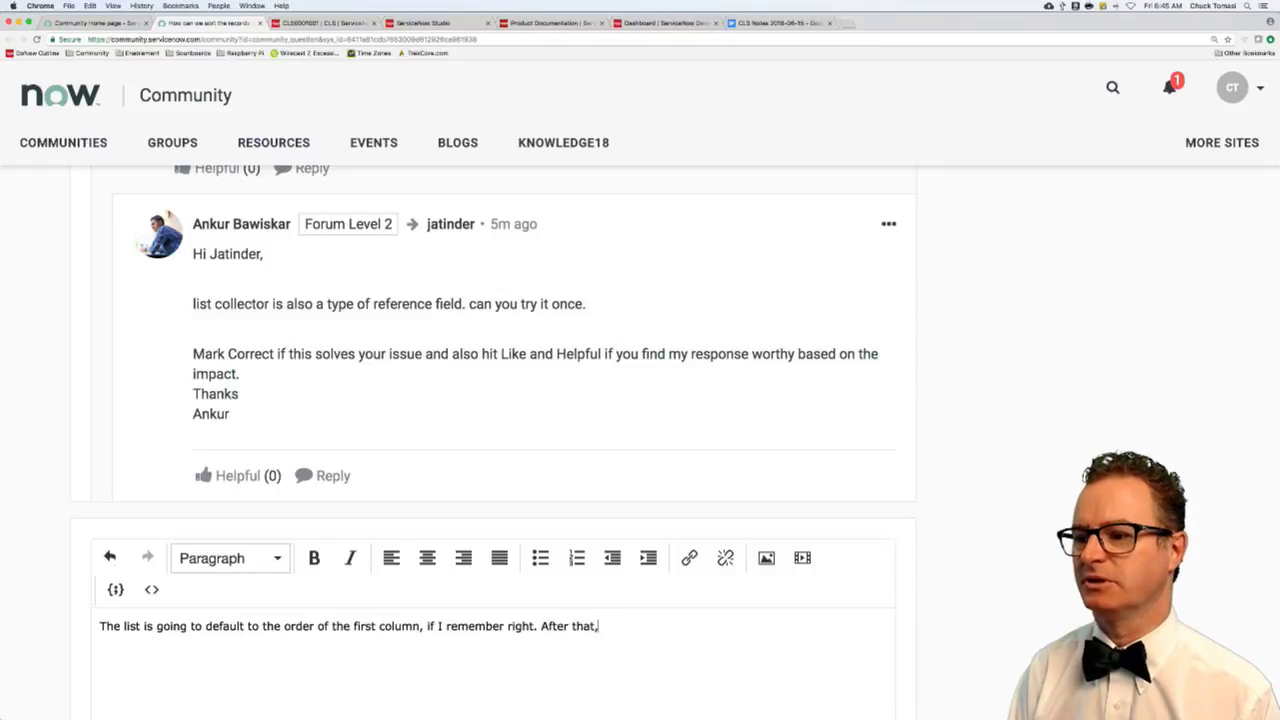
type(" the user has the ab")
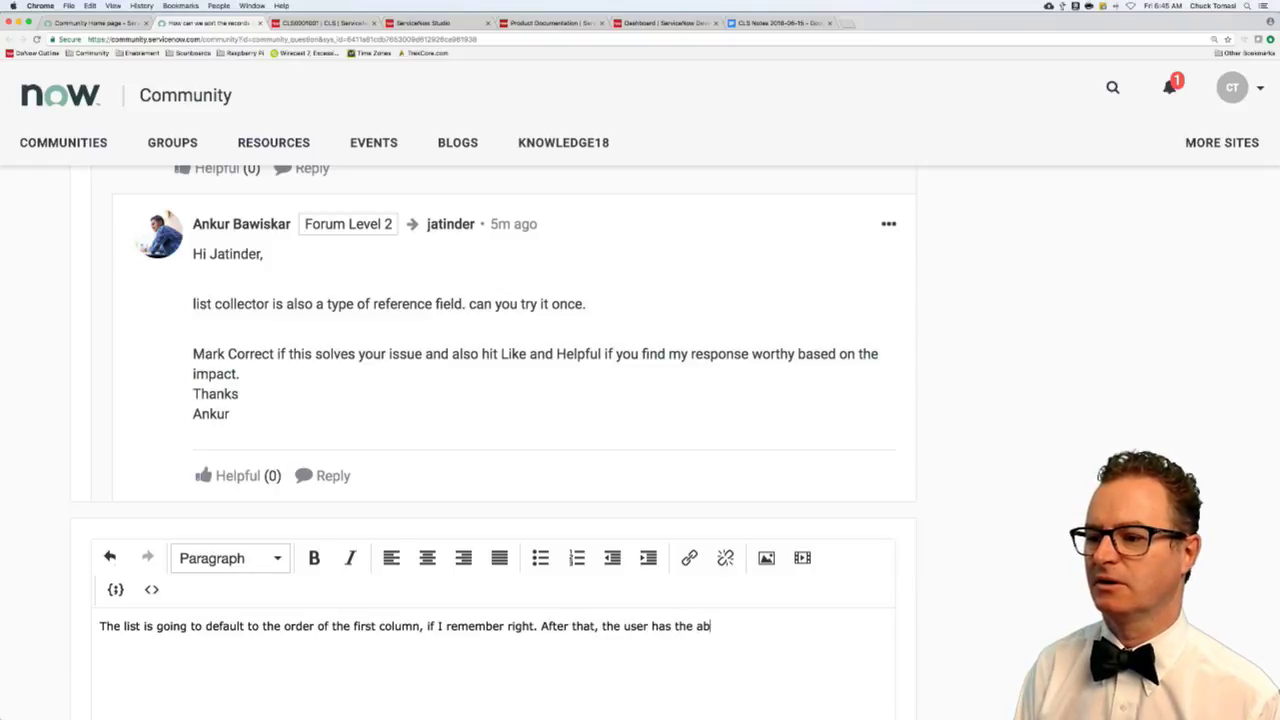
type("ility to so")
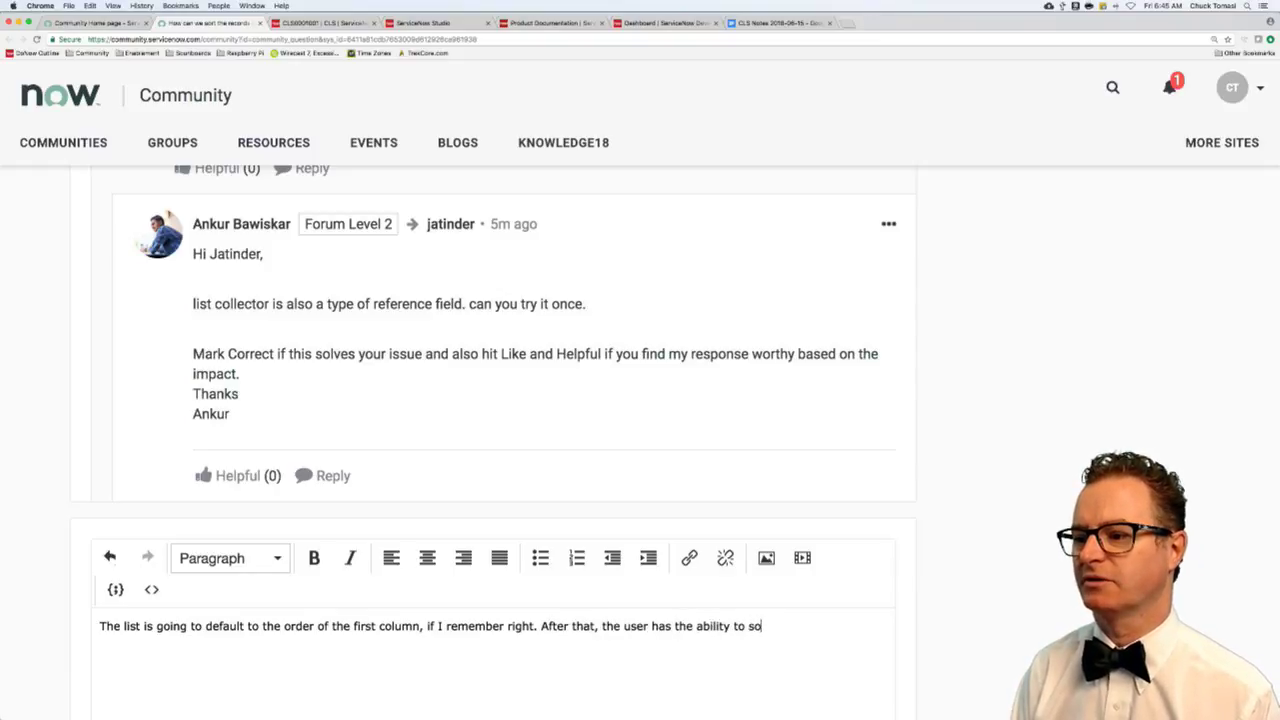
type("rt on what ever col")
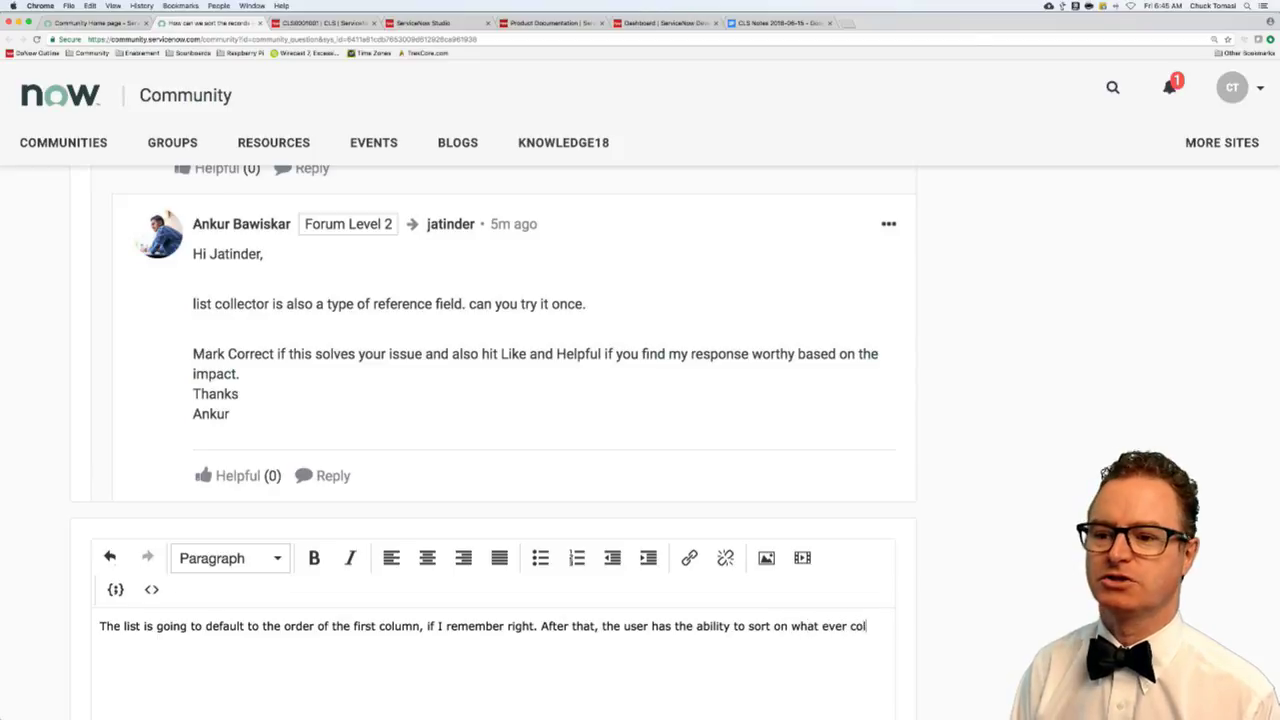
type("umn they choose")
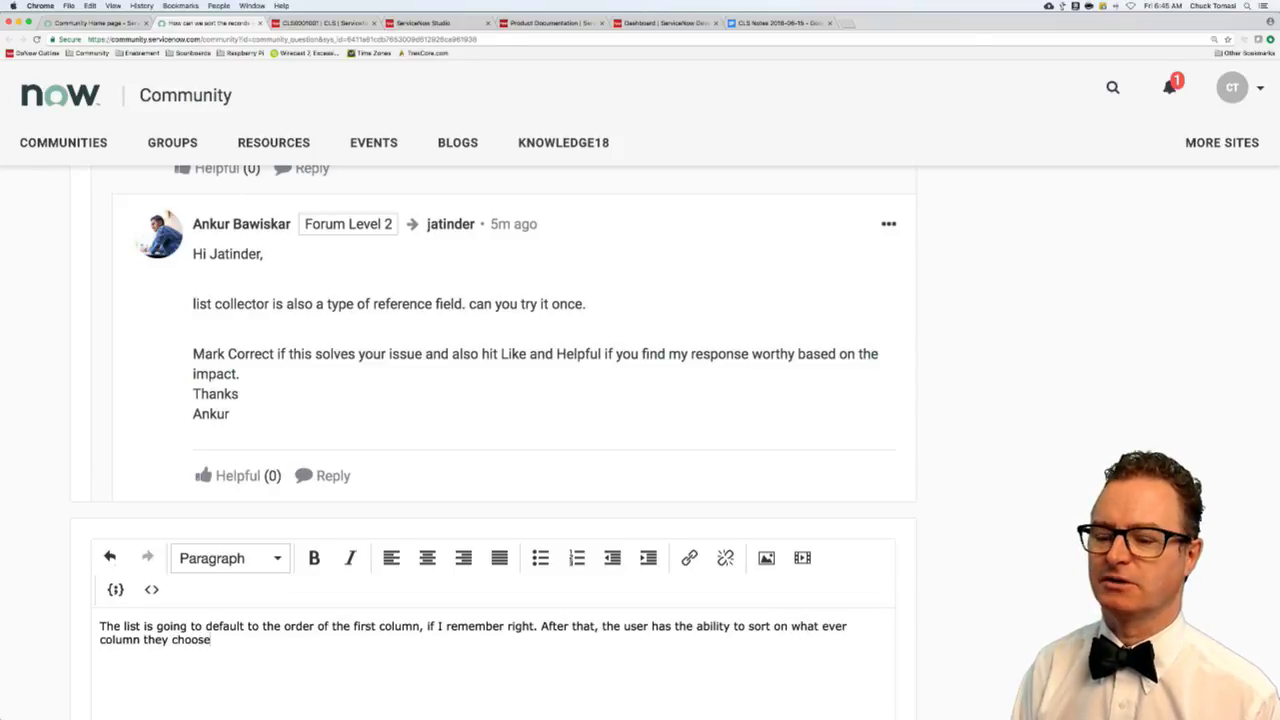
type(", jus")
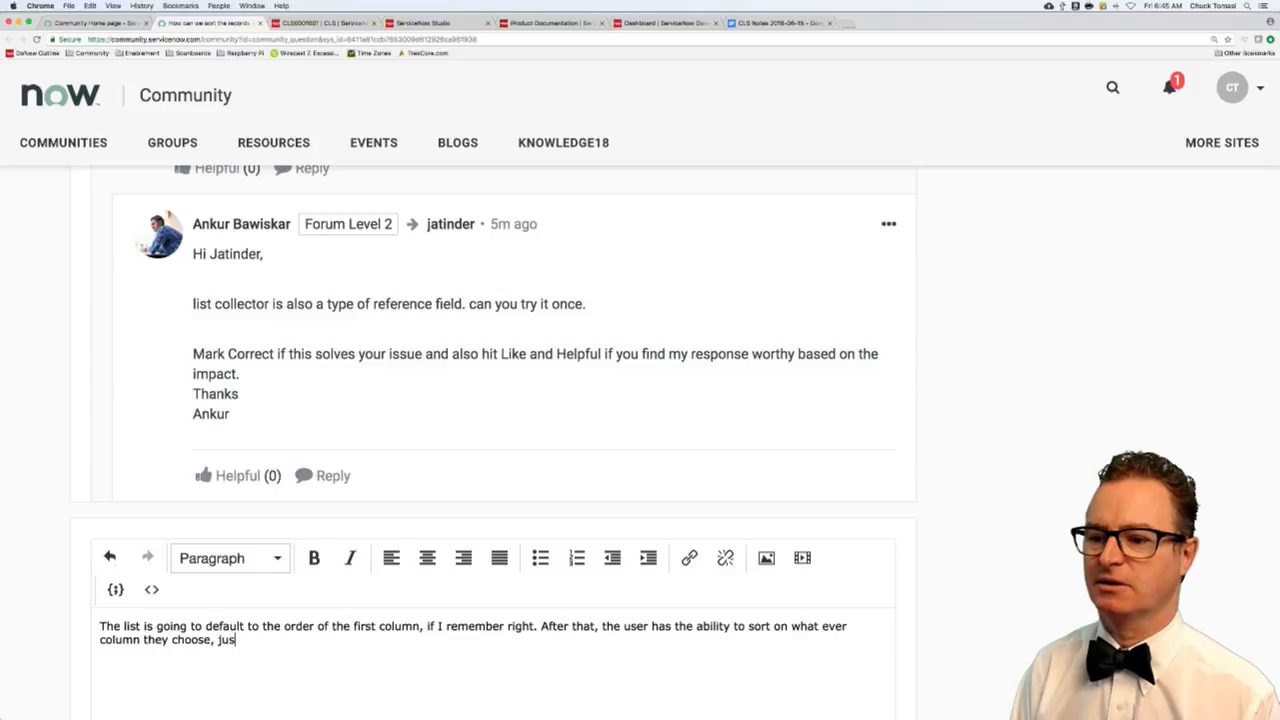
type("t like any other list. ")
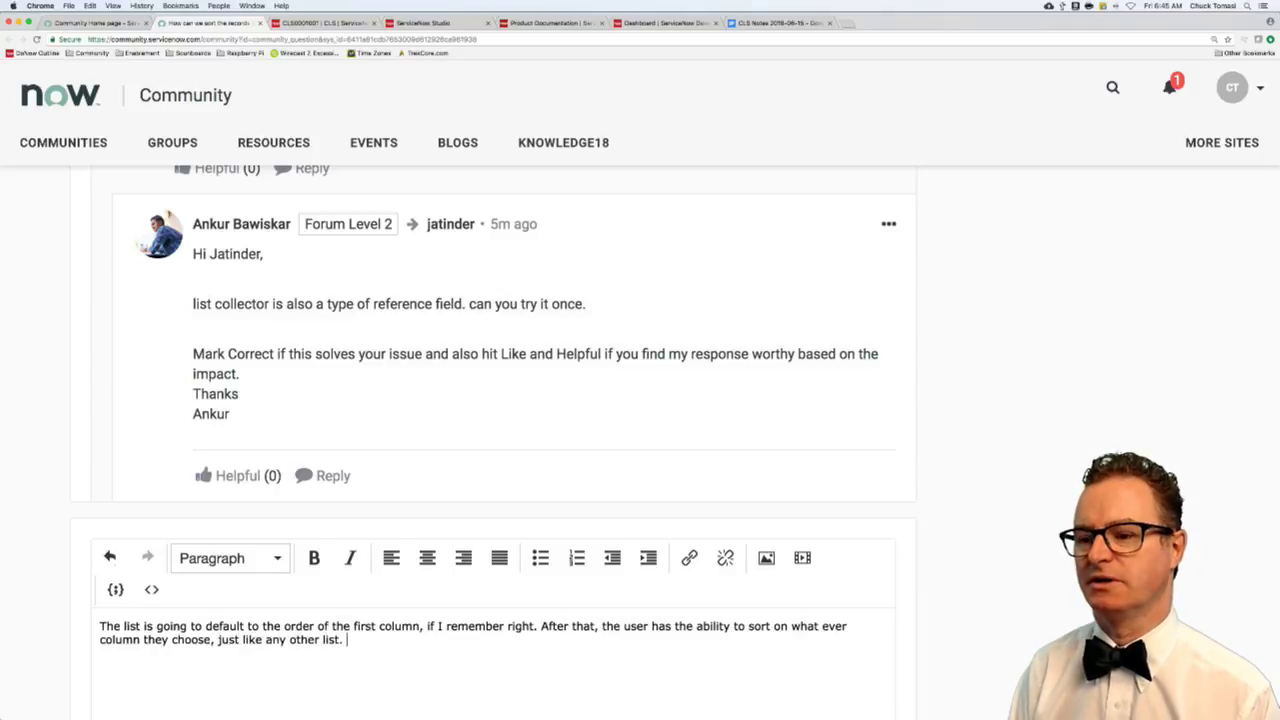
type("Here's one w")
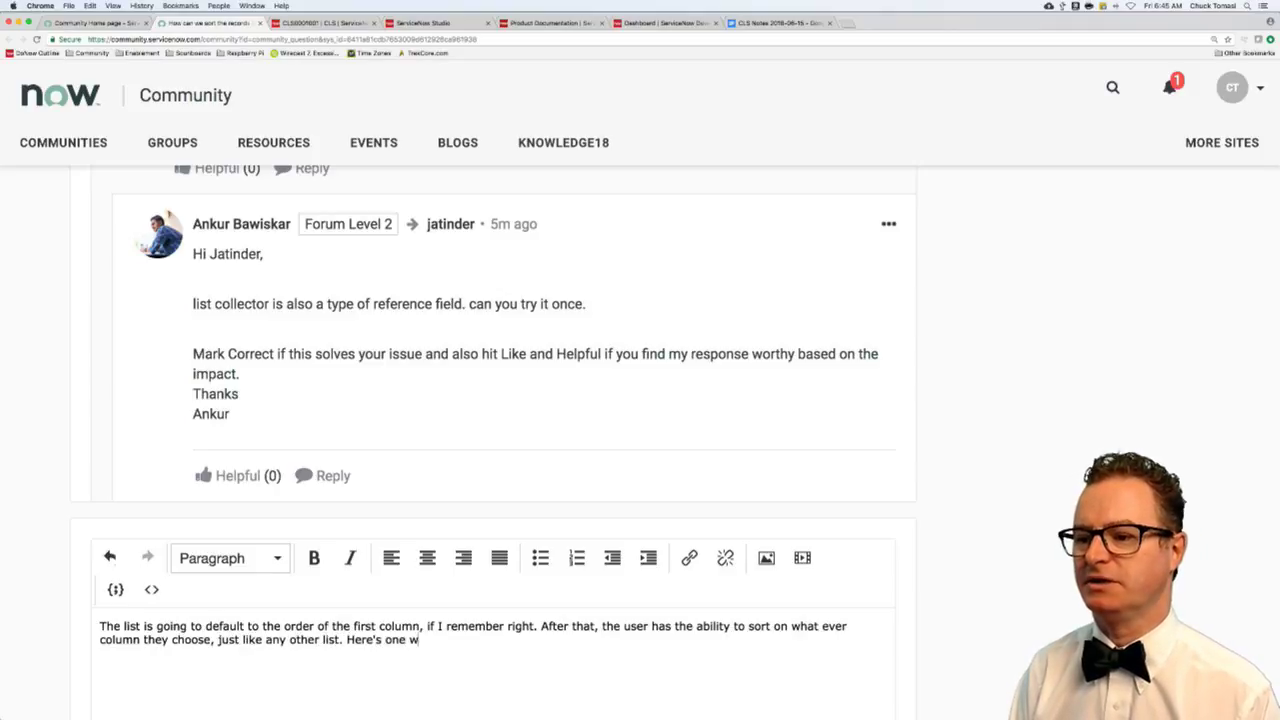
type("here I have dates sort")
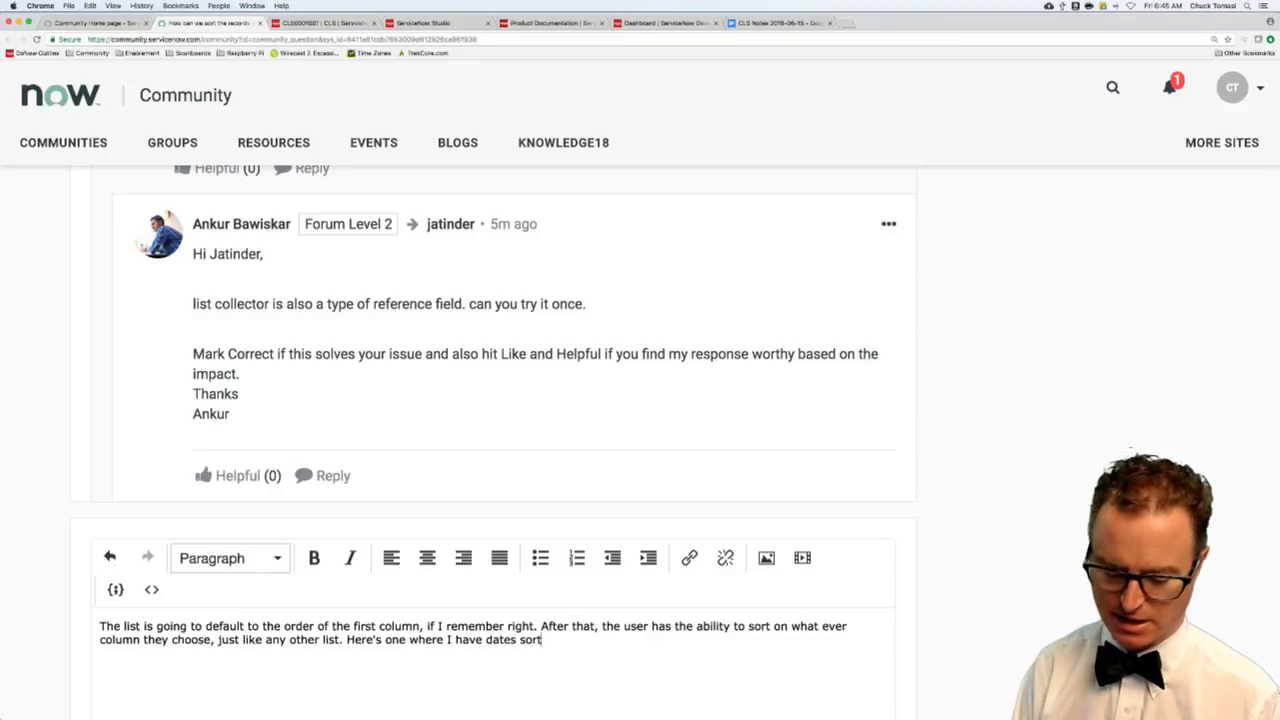
type("ed by")
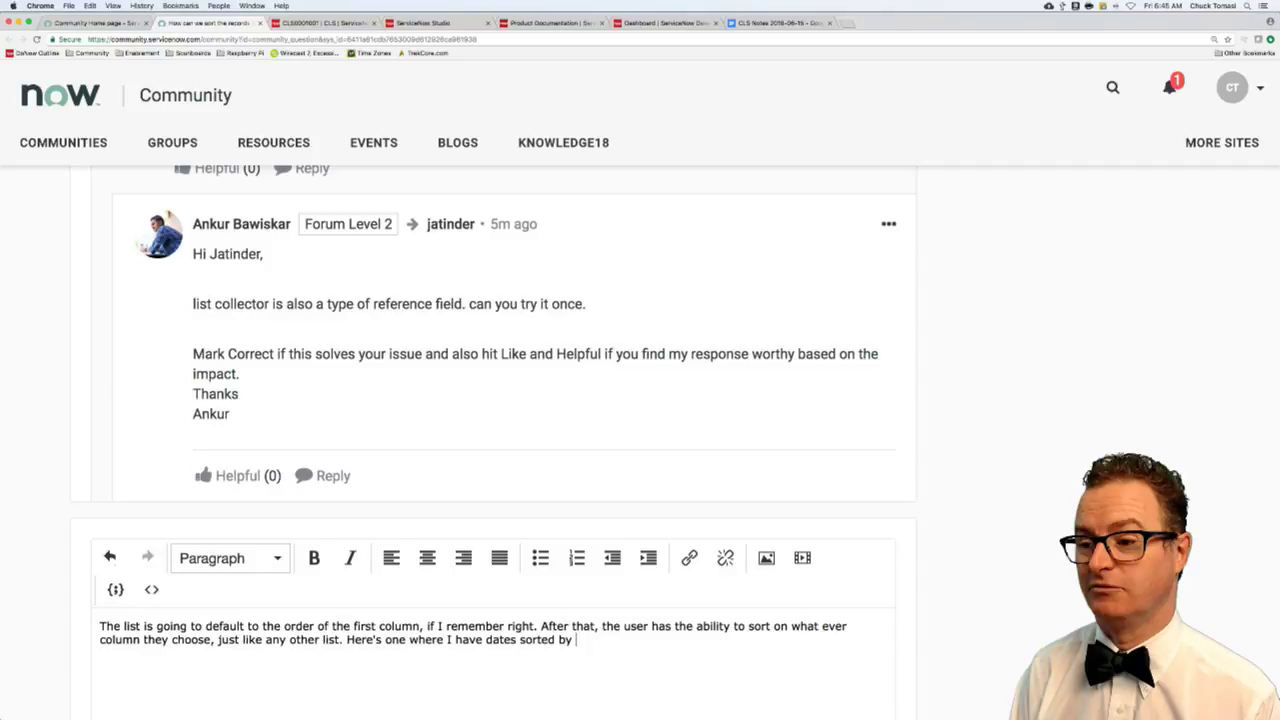
type(" date value.")
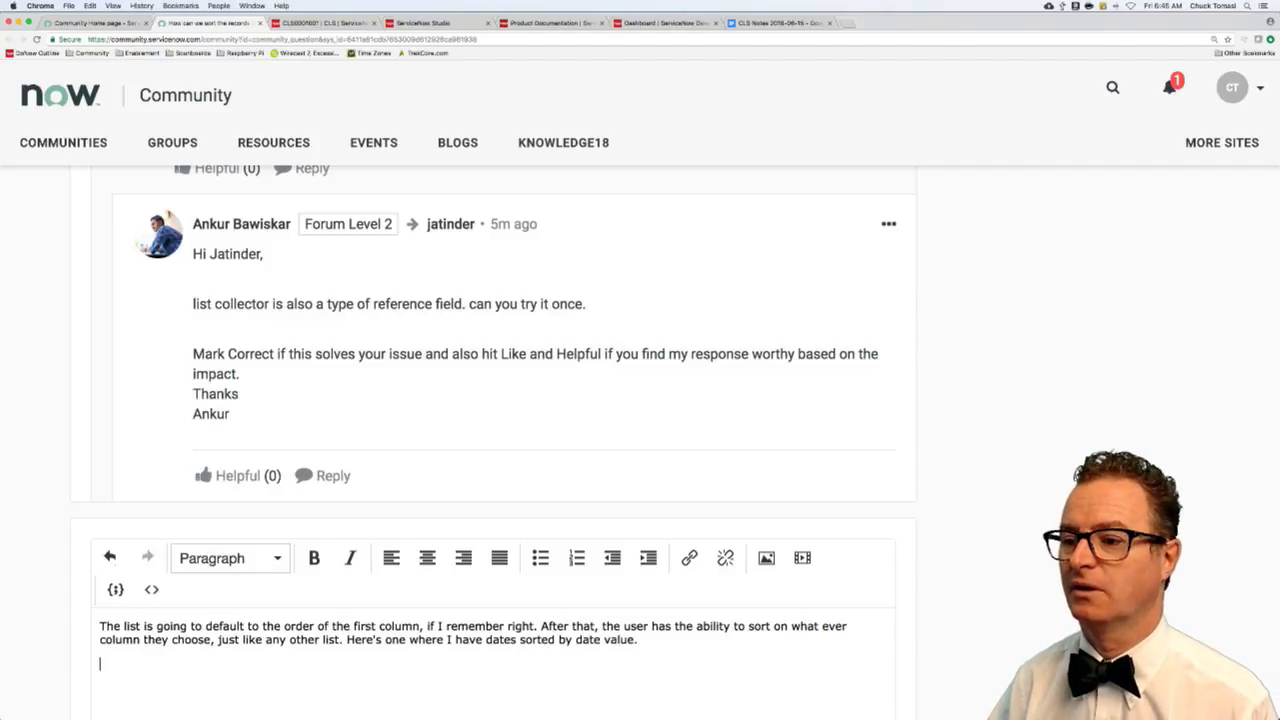
key("super+v")
- Add that users' sorts get saved in their preferences and override that default order
type(".")
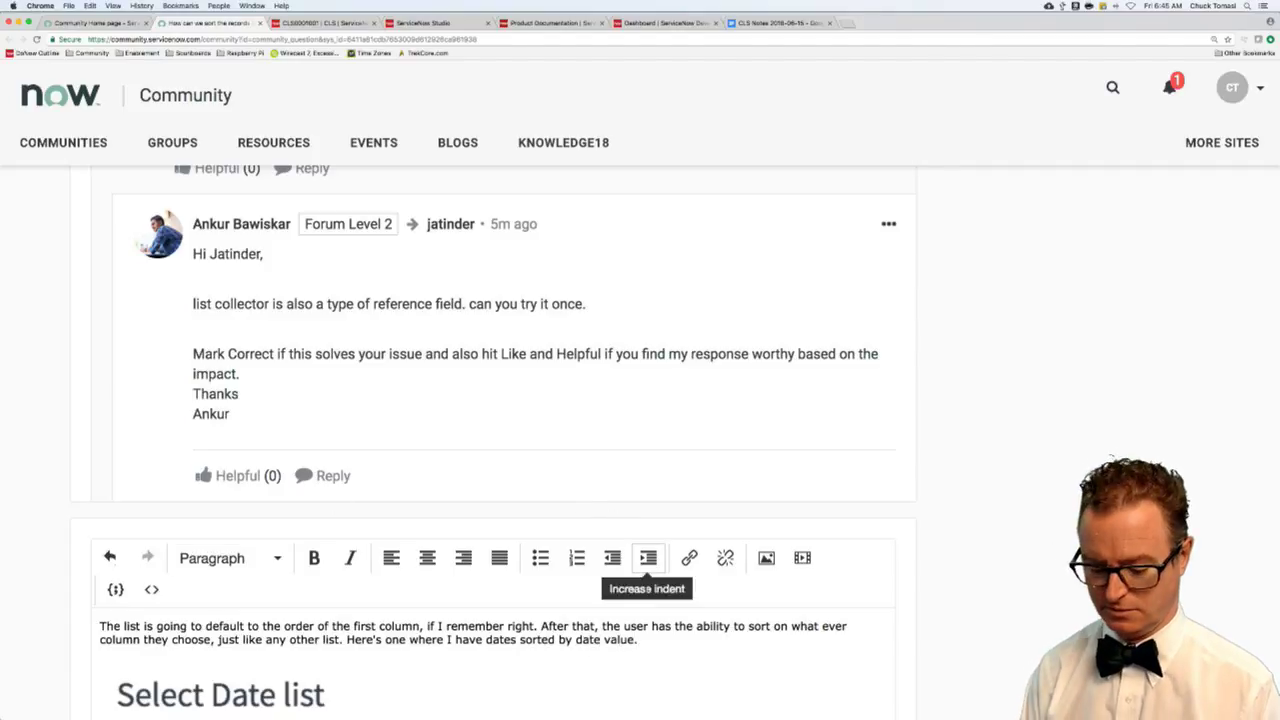
type(" Onc")
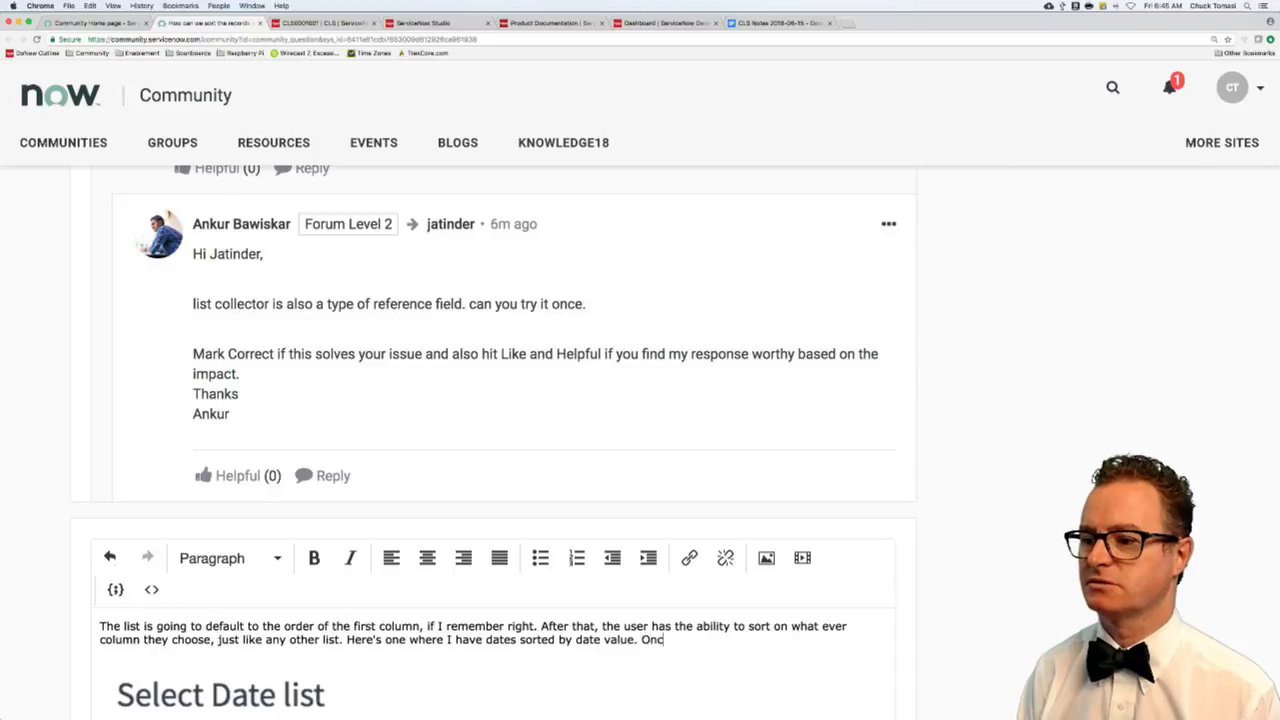
type("e users")
type(" h")
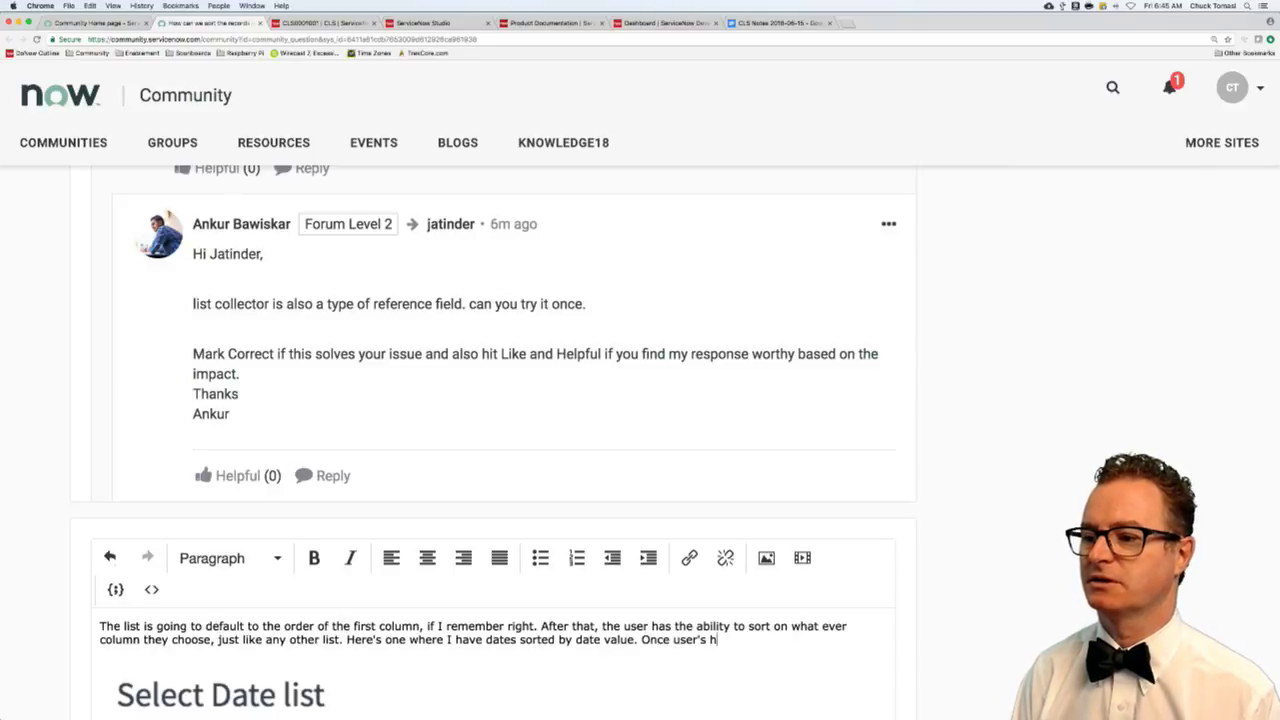
type("ave sorted b")
key("BackSpace")
type("i")
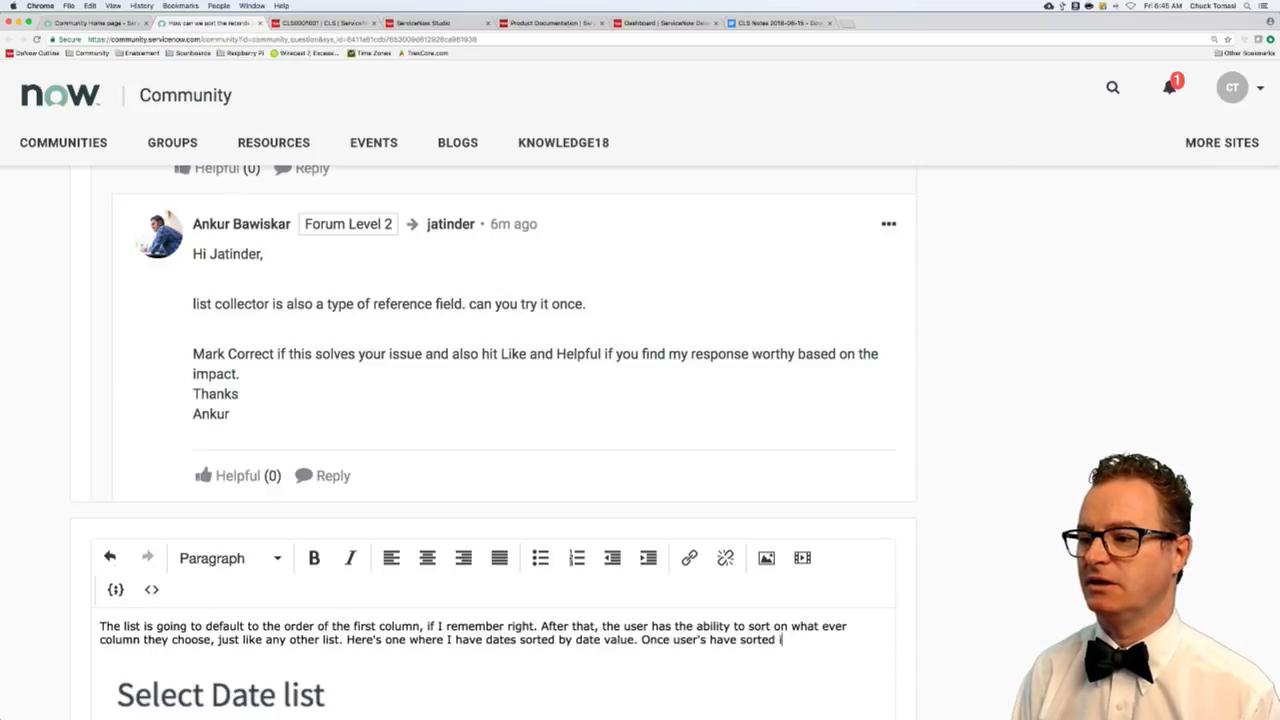
type("t, it getsaved")
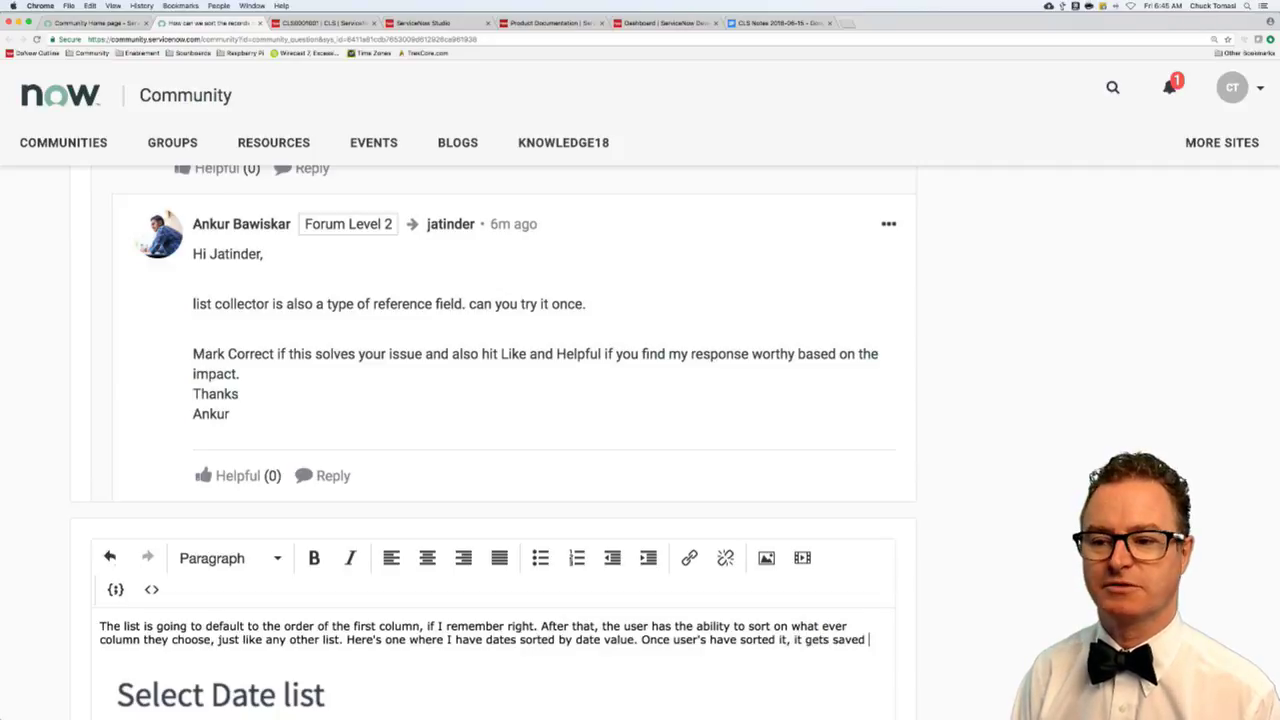
type(" in their user prefre")
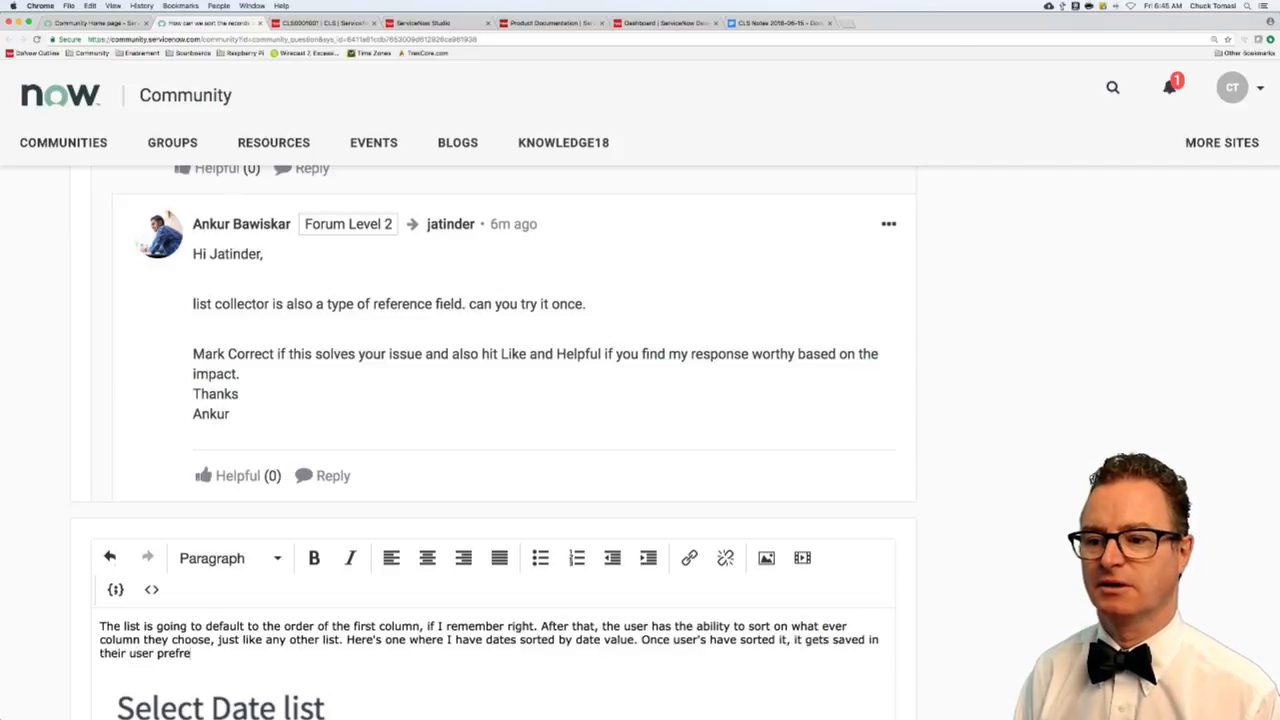
type("nceence")
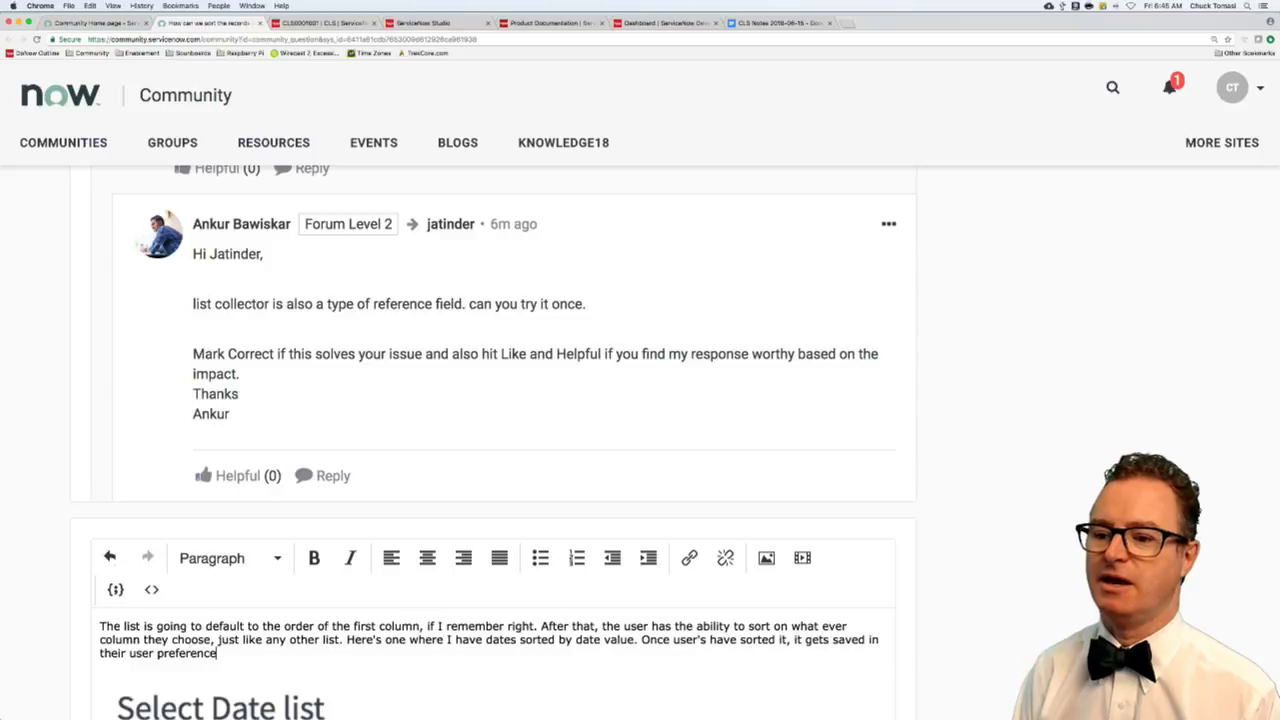
type("s and then any")
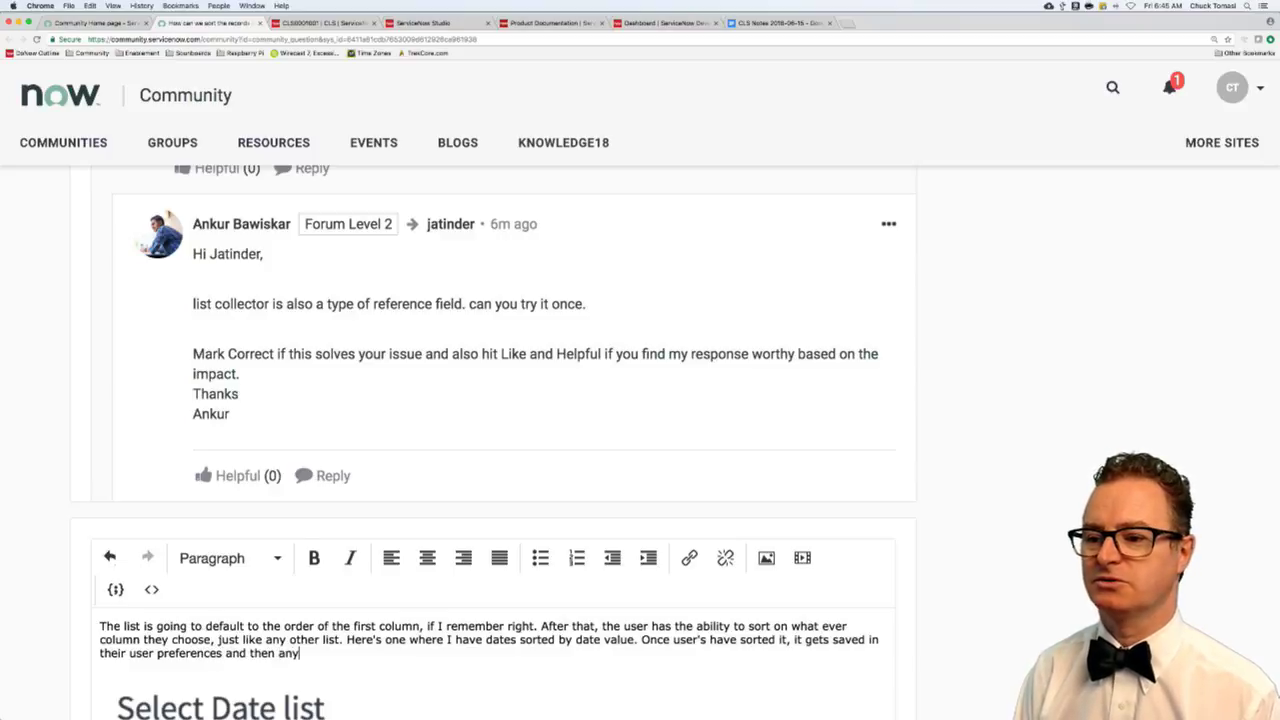
type("thing you assume is")
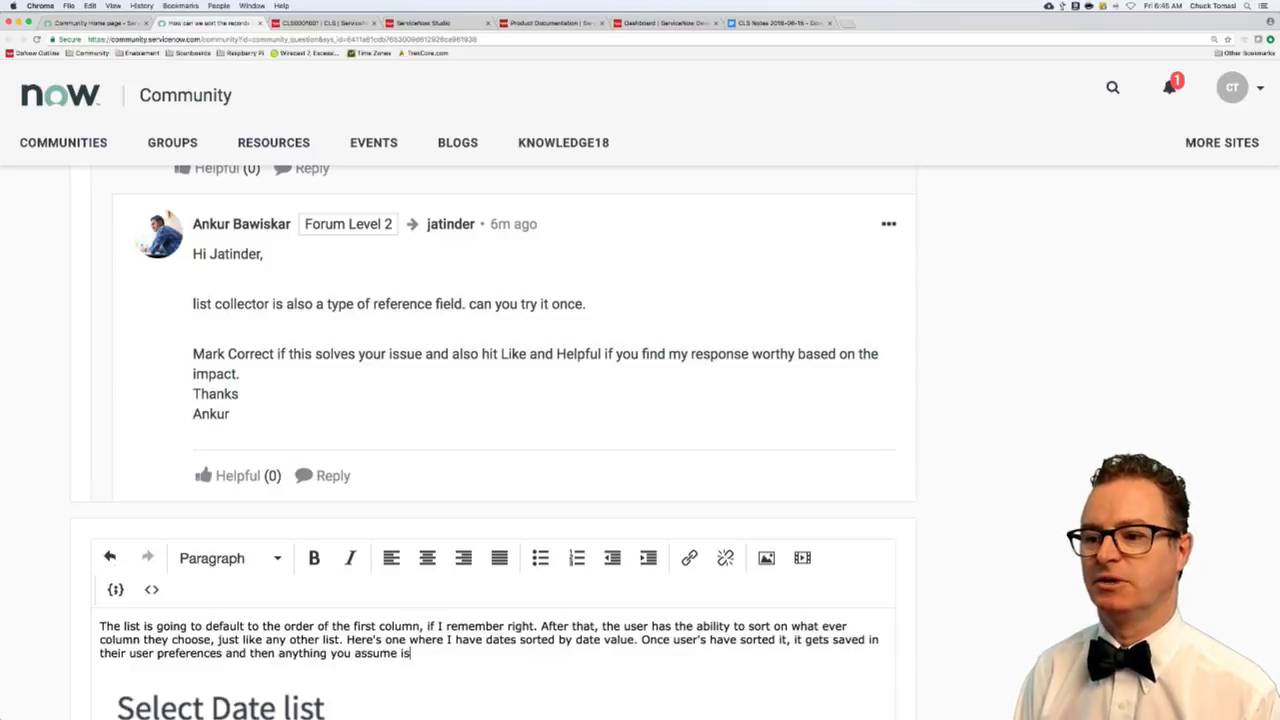
type(" true about the o")
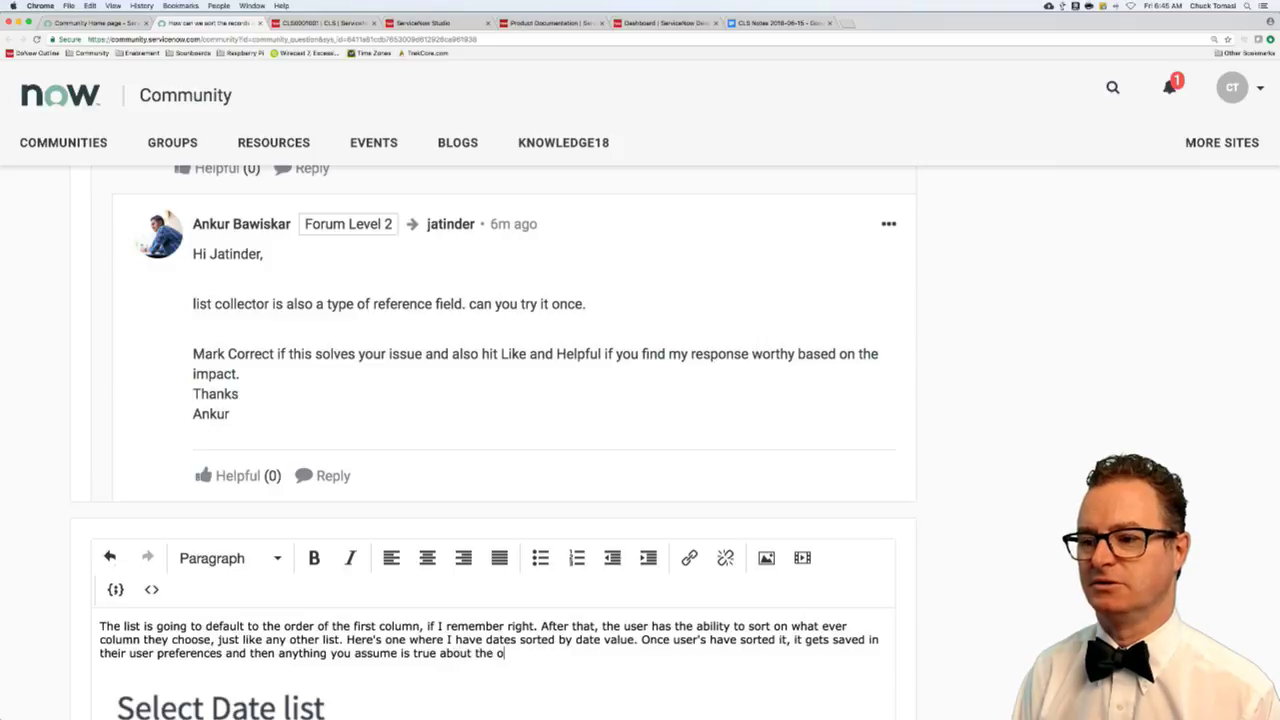
type("rder, is no longer valu")
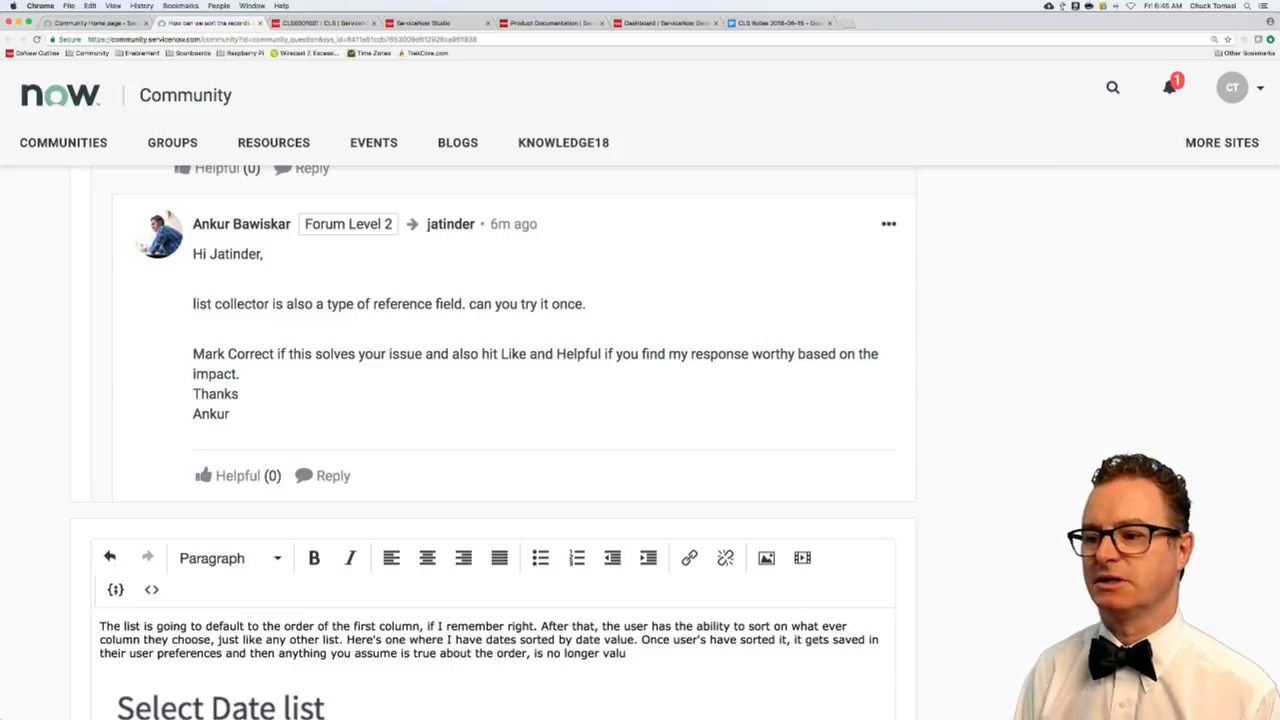
key("BackSpace")
type("id because t")
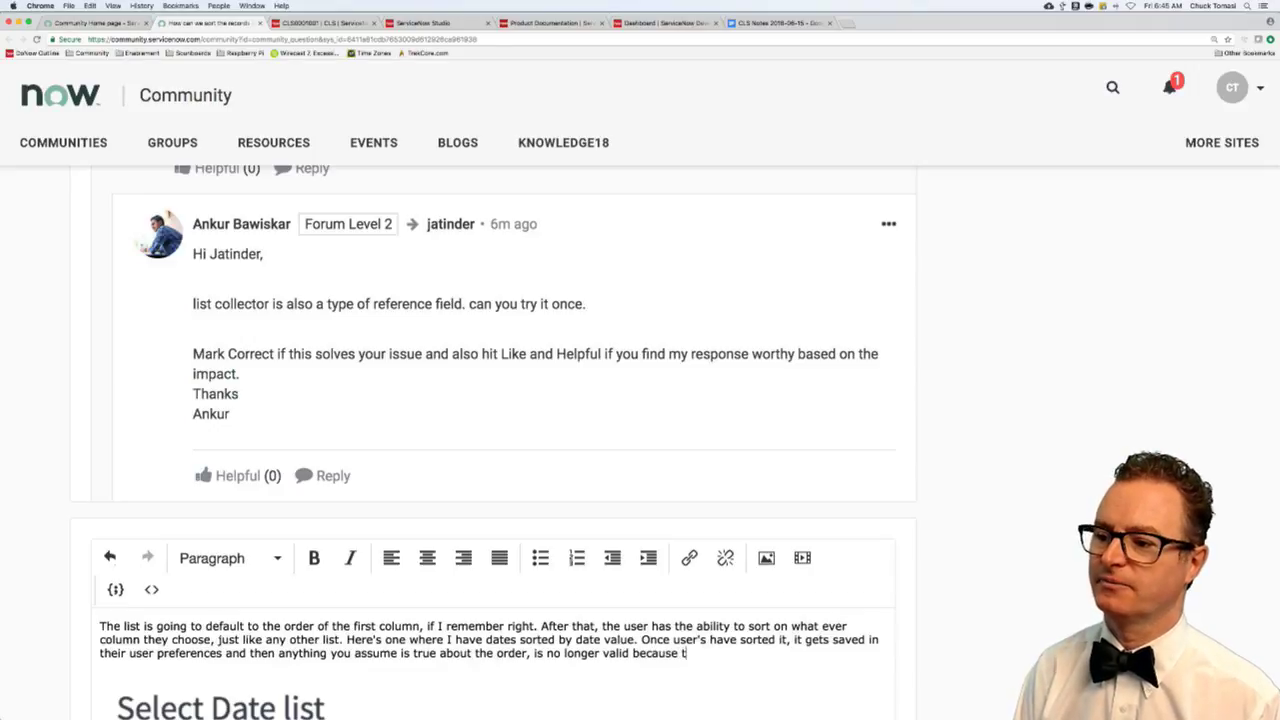
type("hey have done an ove")
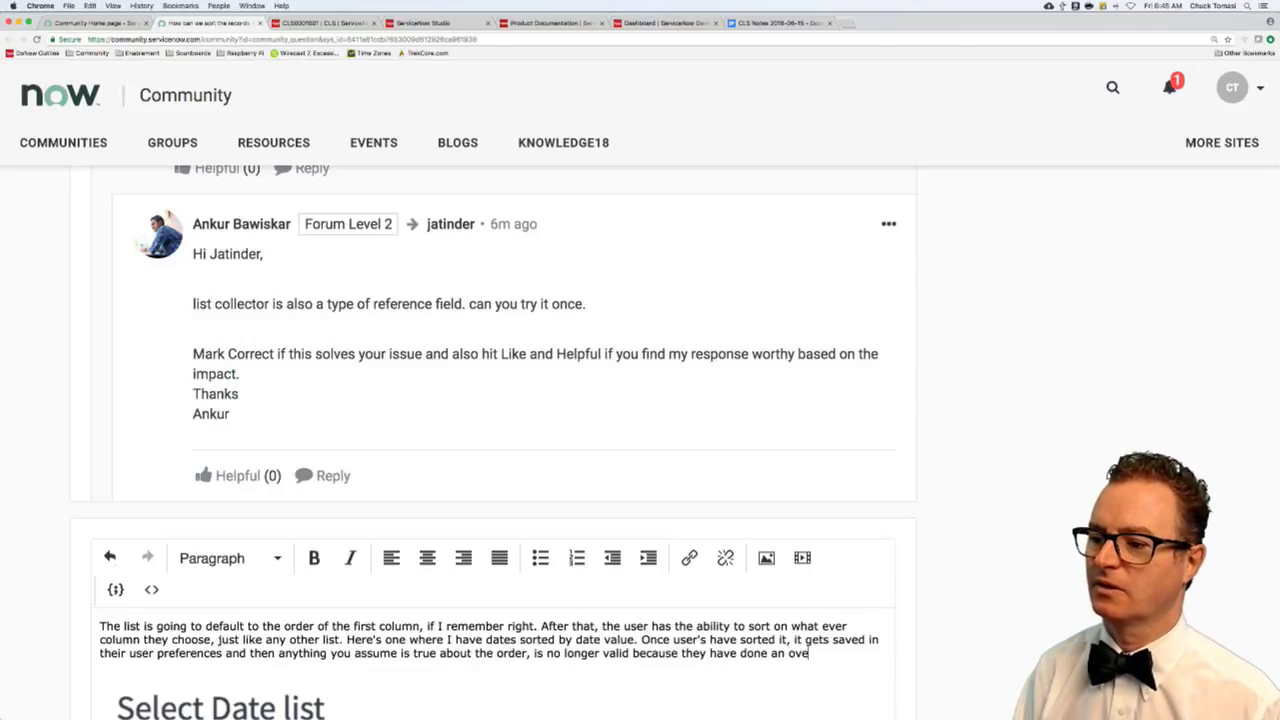
type("riderud")
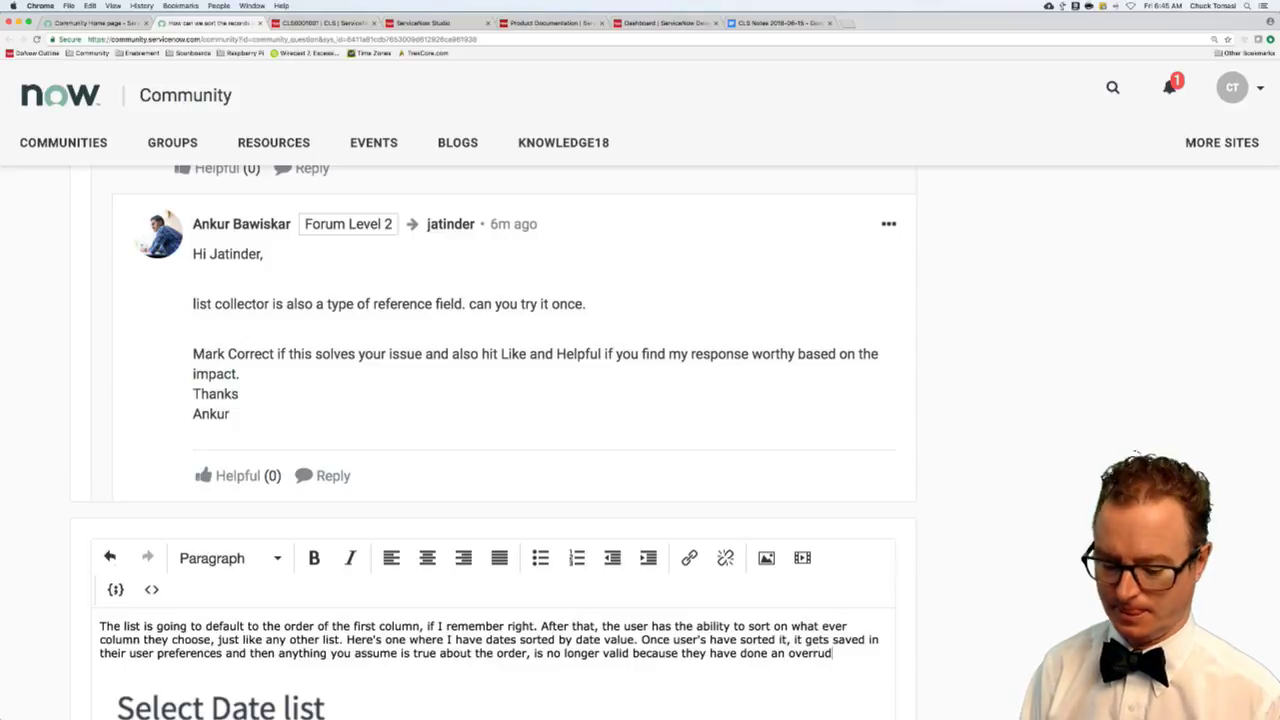
key("BackSpace")
key("BackSpace")
key("BackSpace")
type("ide.")
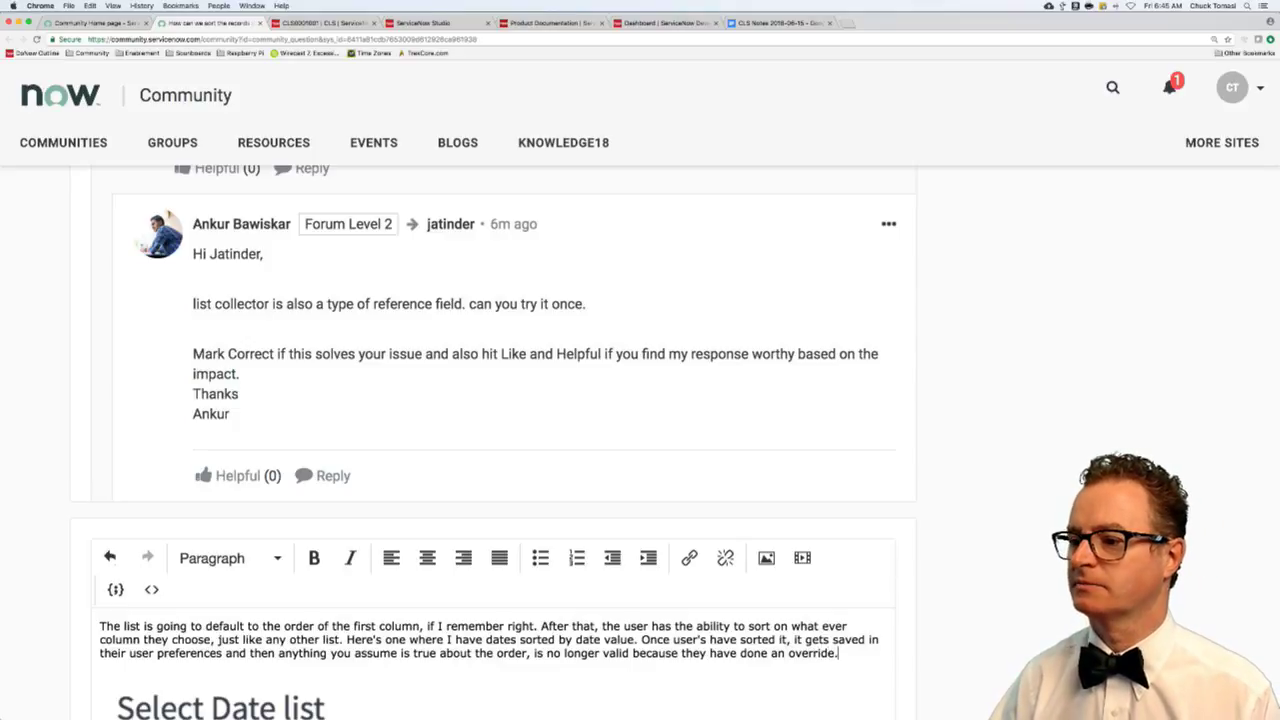
scroll(1105, 424, "down", 5)
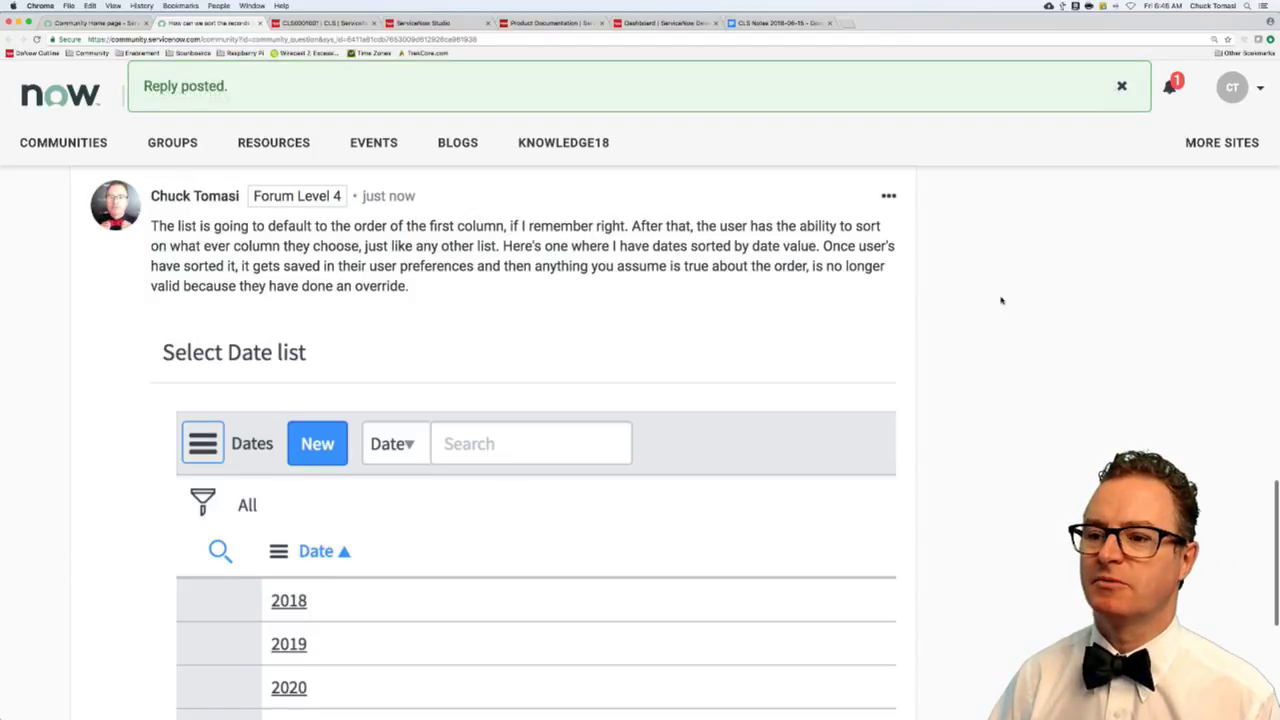
- Close the discussion tab and return to the Community list of unsolved questions
scroll(995, 310, "up", 4)
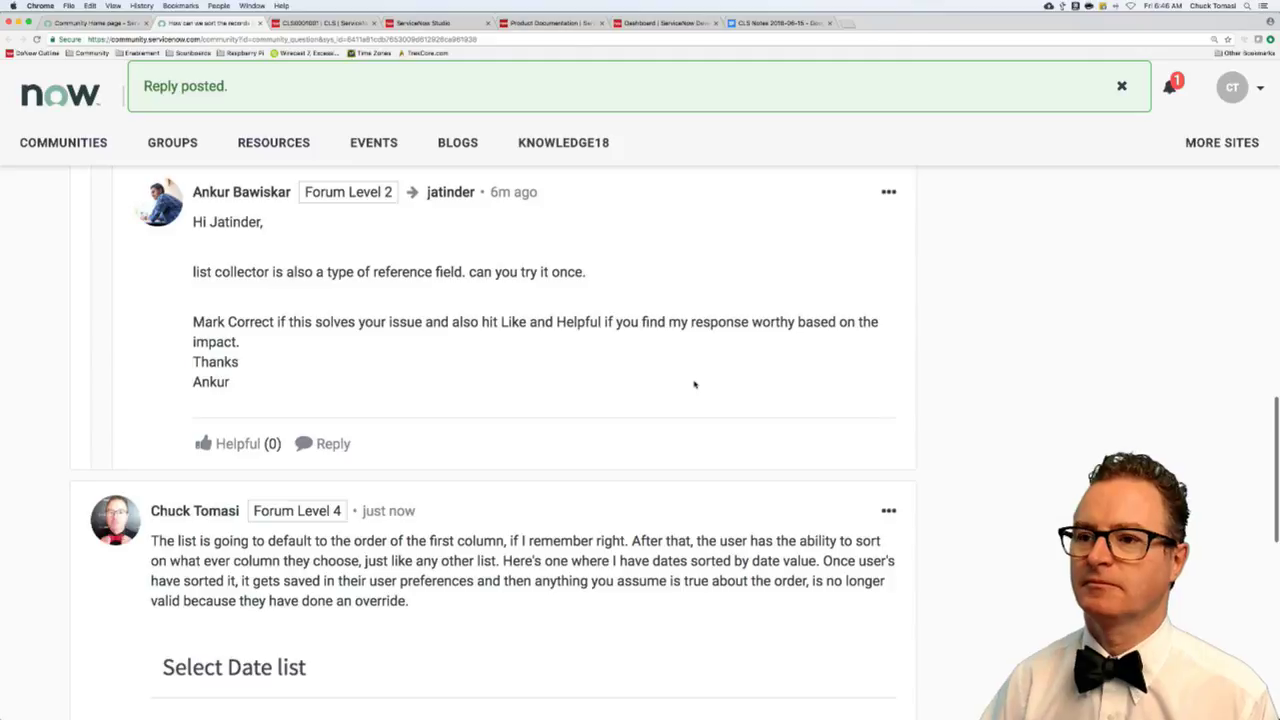
key("super+w")
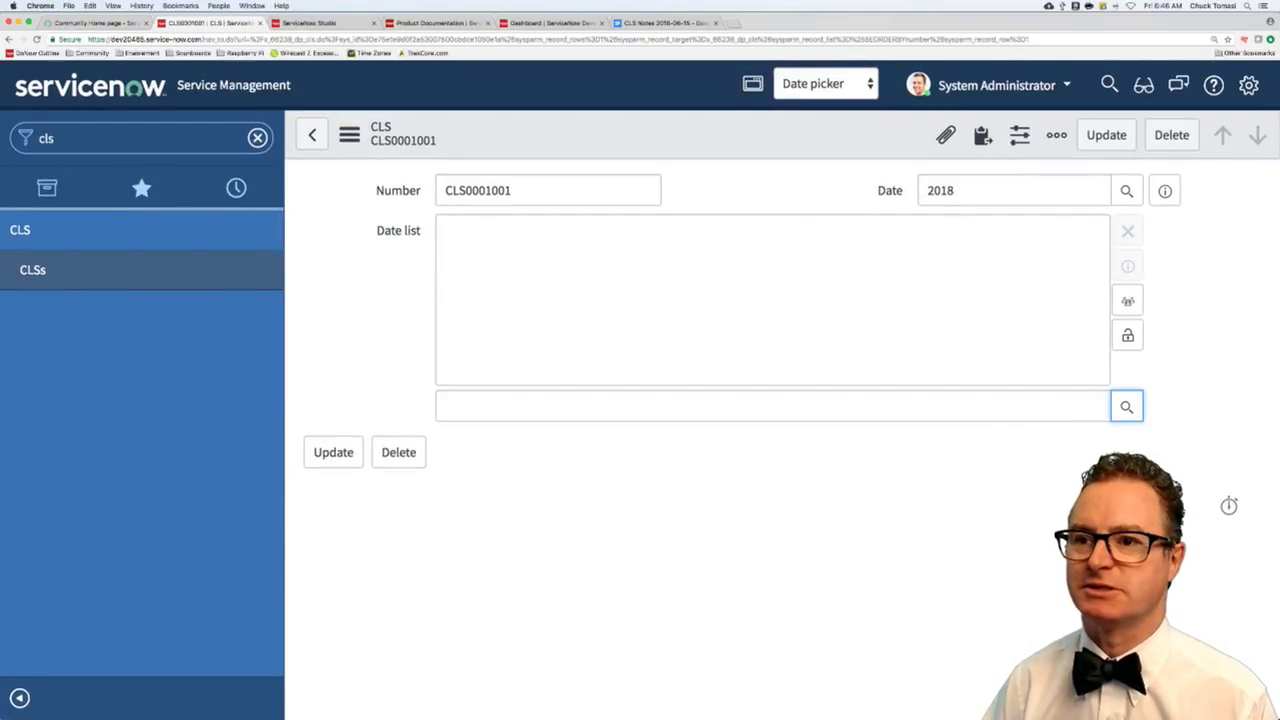
key("super+1")
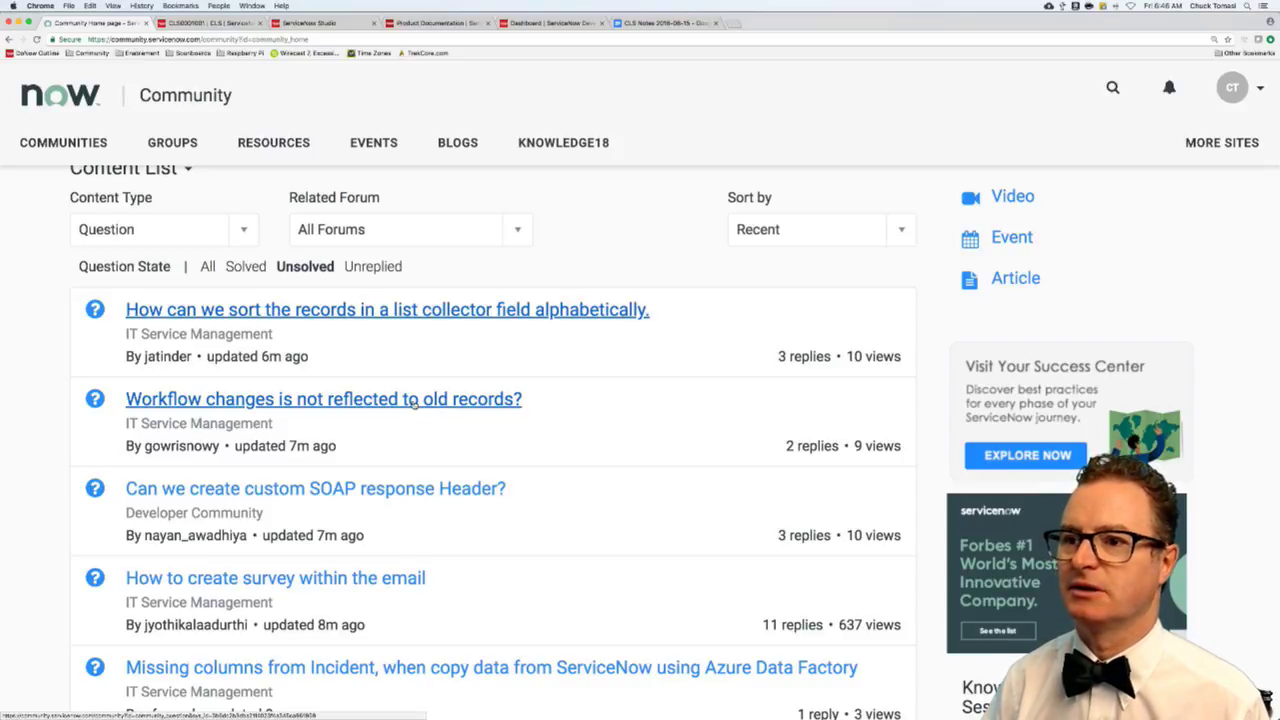
- Open 'Workflow changes is not reflected to old records?', expand its first answer's replies, and start replying
left_click(413, 400, "super")
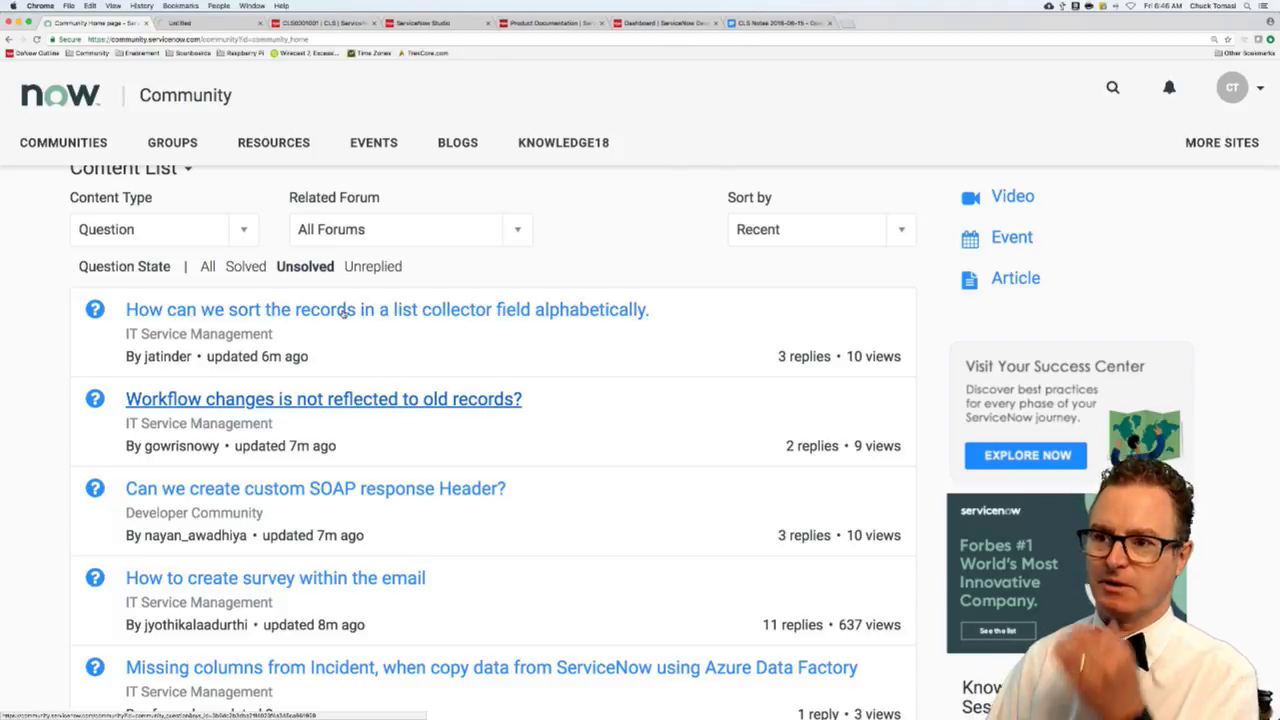
left_click(236, 22)
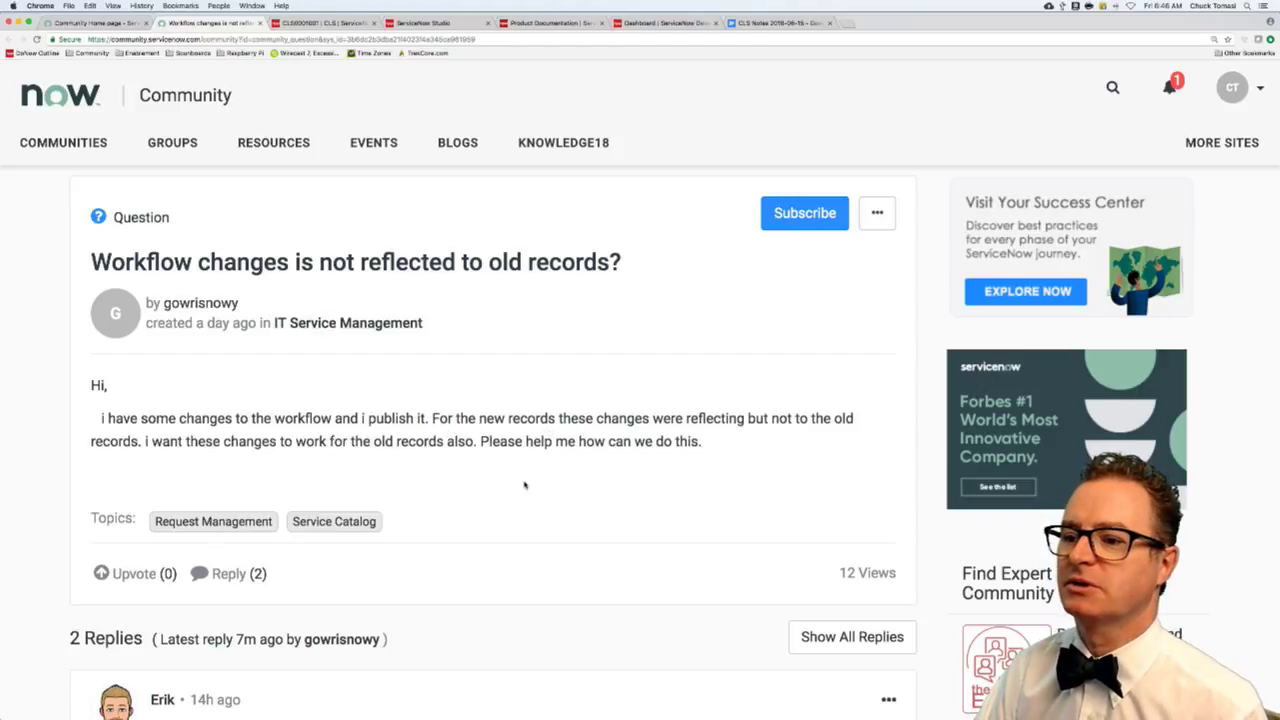
scroll(524, 485, "down", 4)
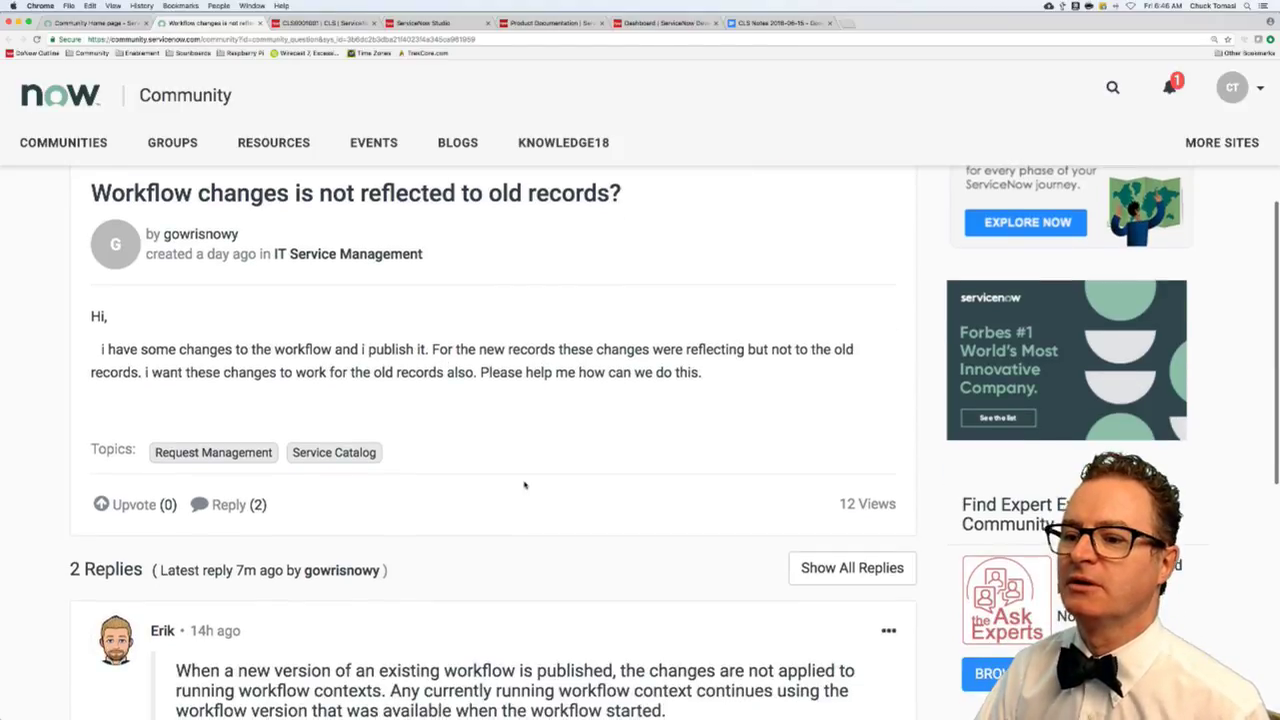
scroll(524, 485, "down", 3)
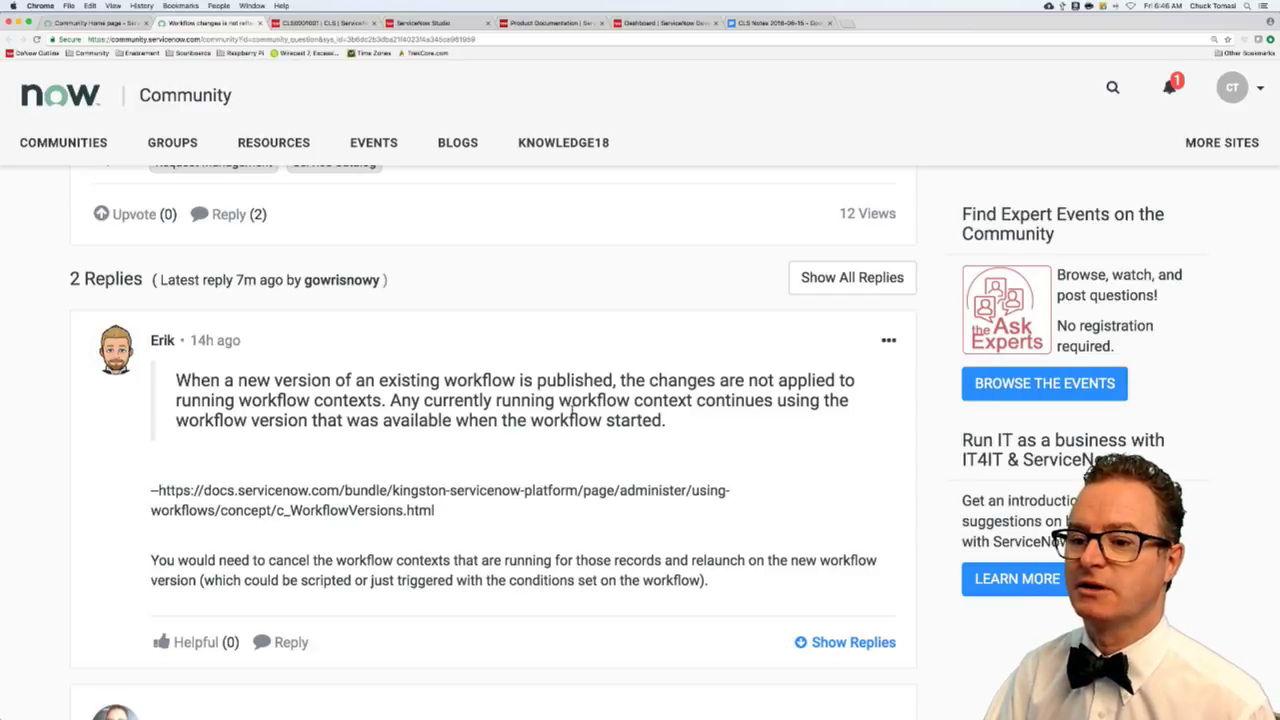
scroll(502, 505, "down", 4)
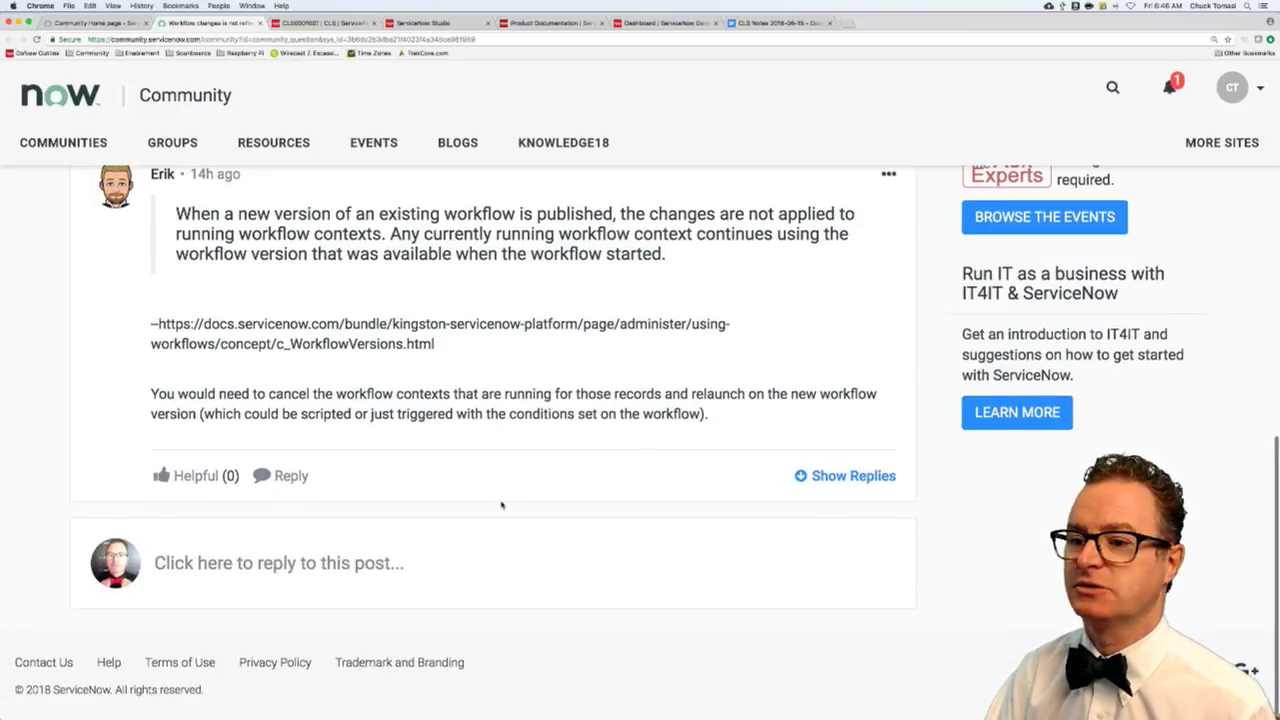
left_click(870, 478)
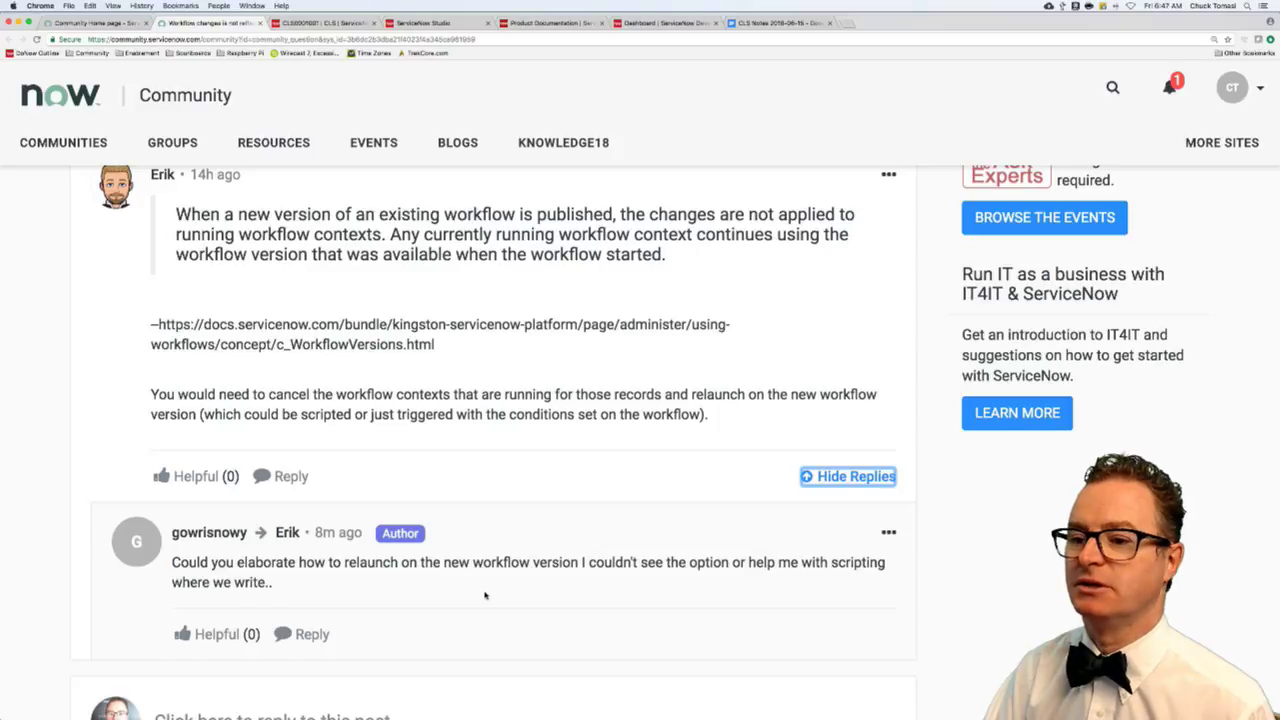
scroll(393, 619, "up", 10)
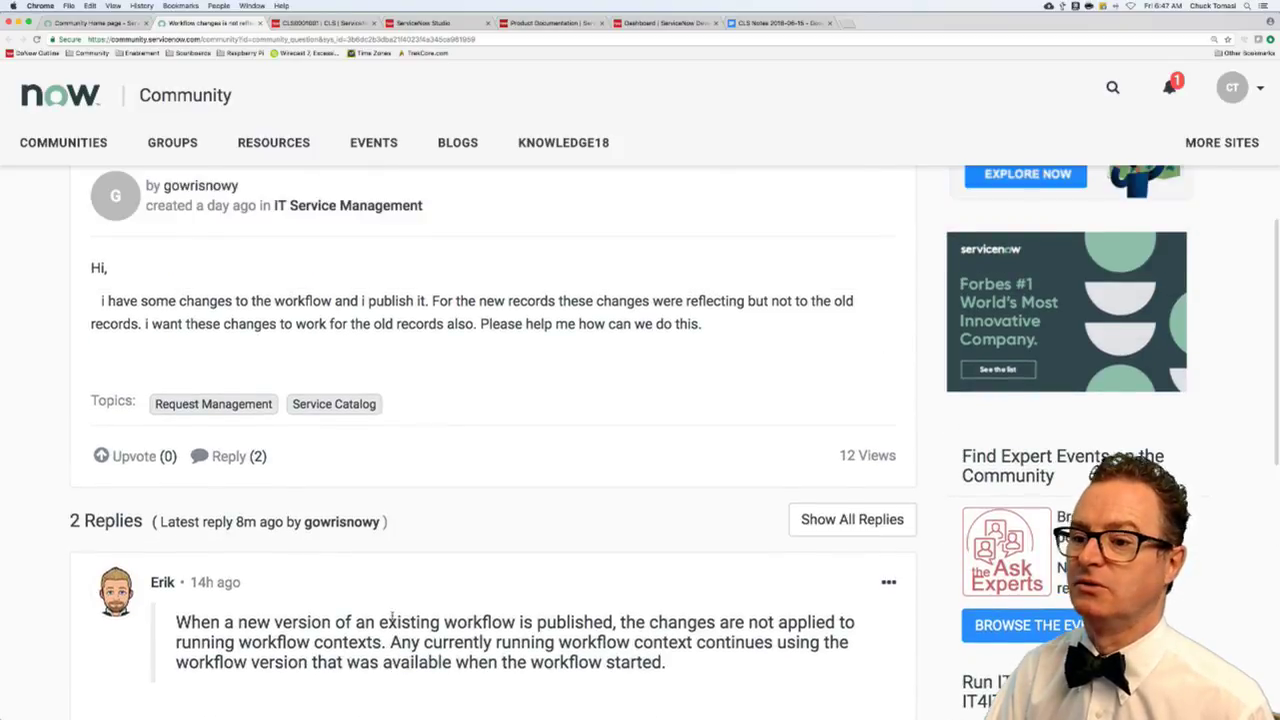
scroll(393, 621, "down", 15)
left_click(305, 476)
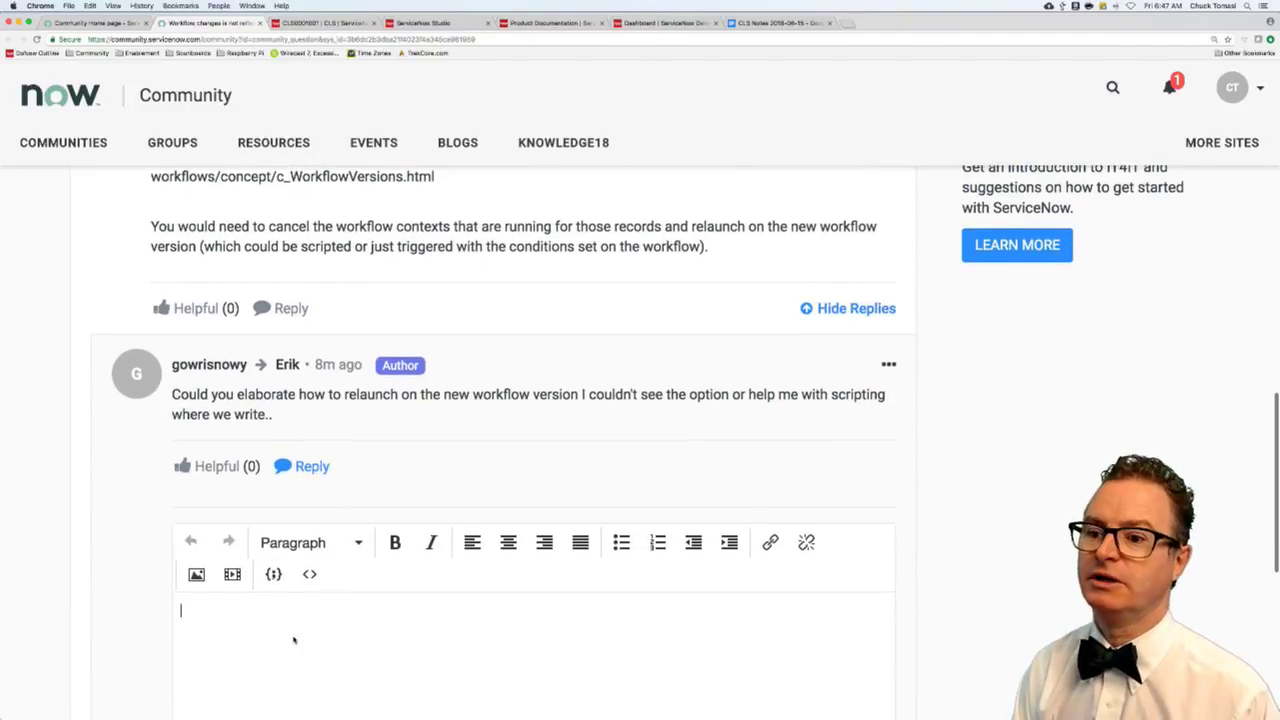
- Draft a reply: stop the existing context and restart the same version, warning approvals get reset
type("You would need to ")
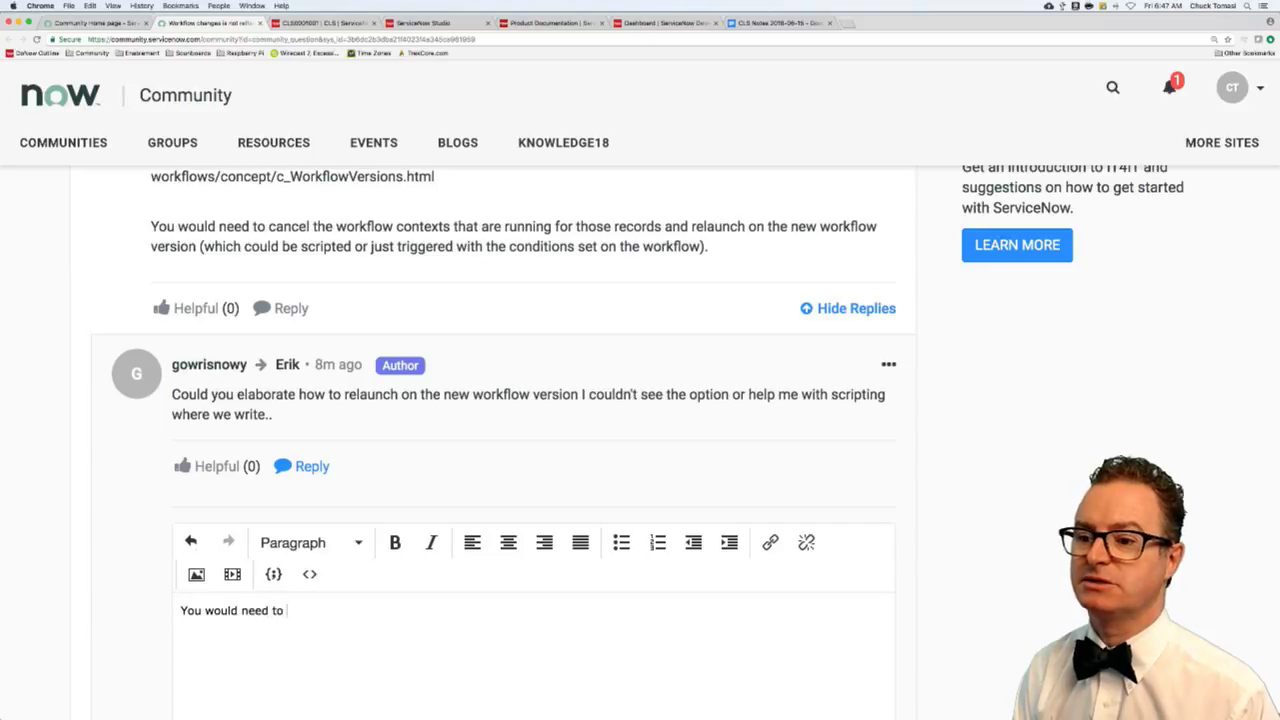
type("stop the existing c")
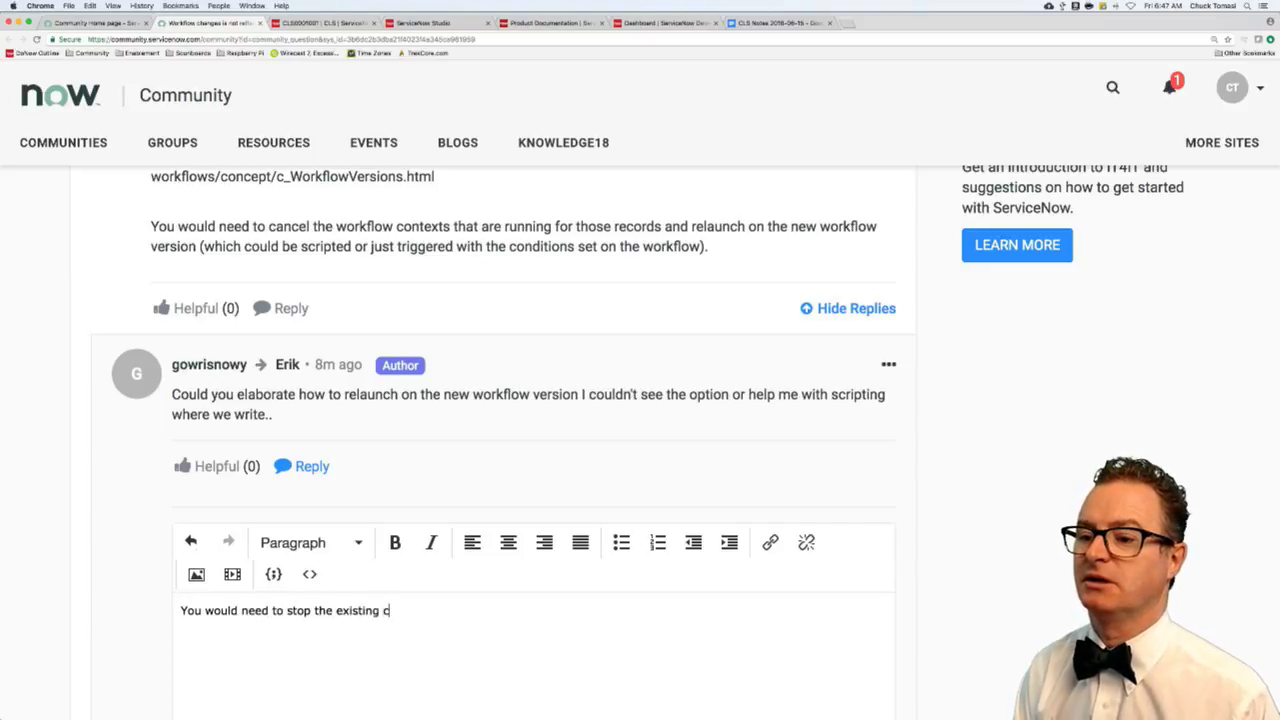
type("ontext and rest")
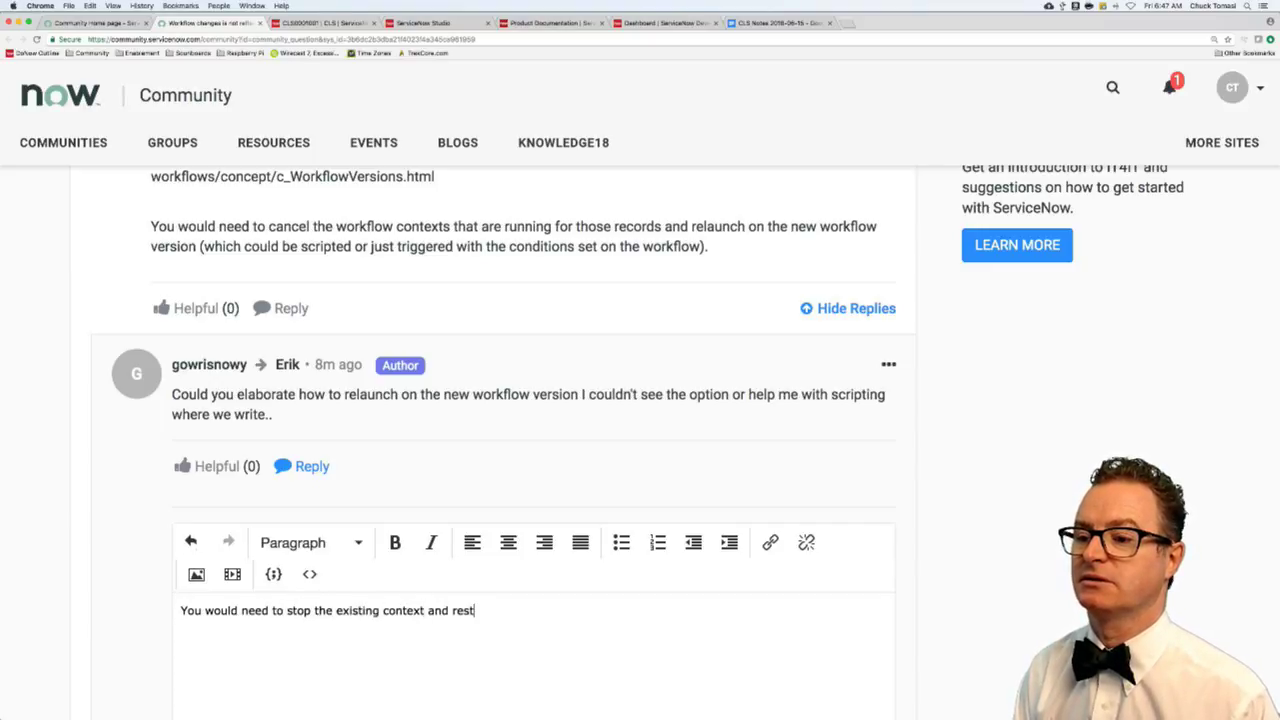
type("art the same ")
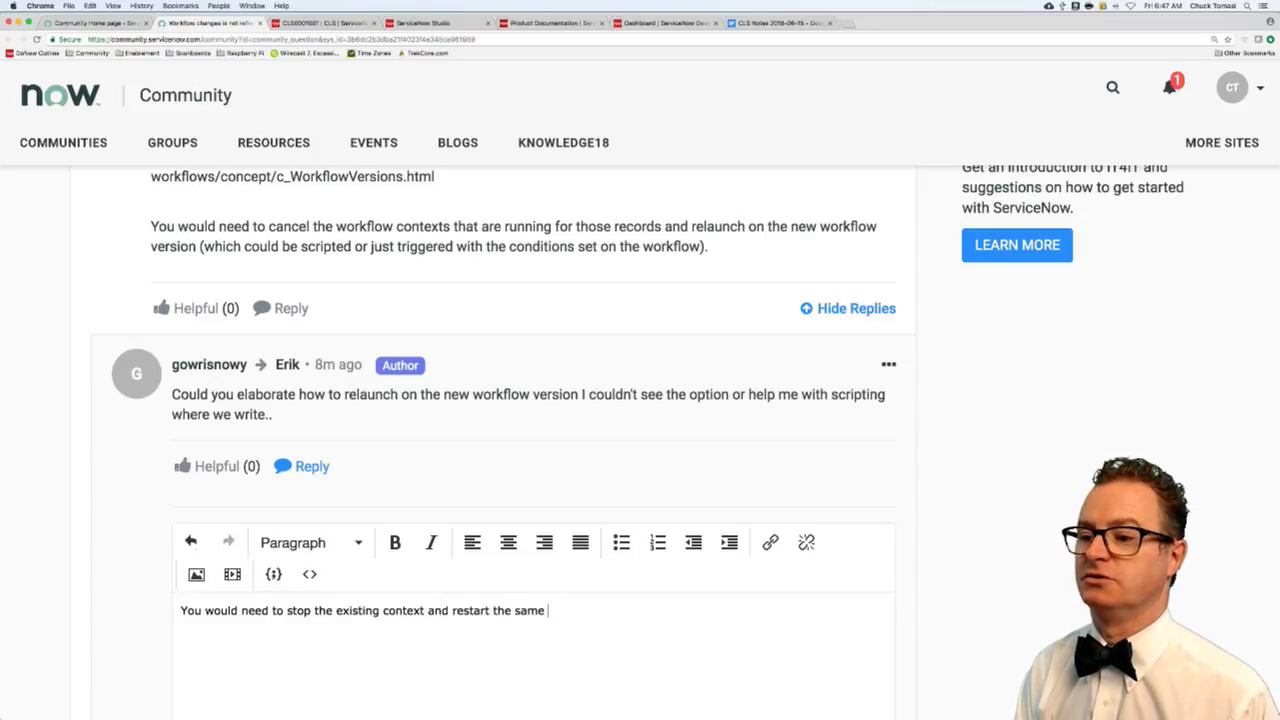
type("version to create a")
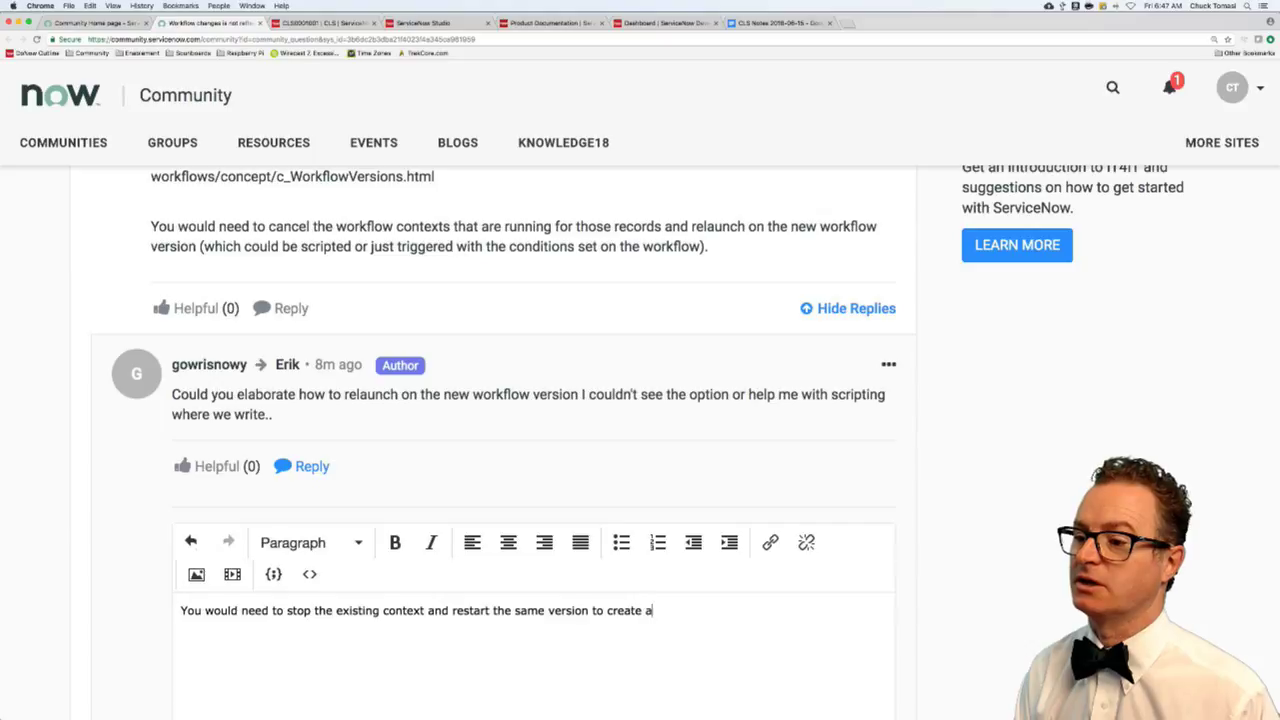
type(" new context for tha")
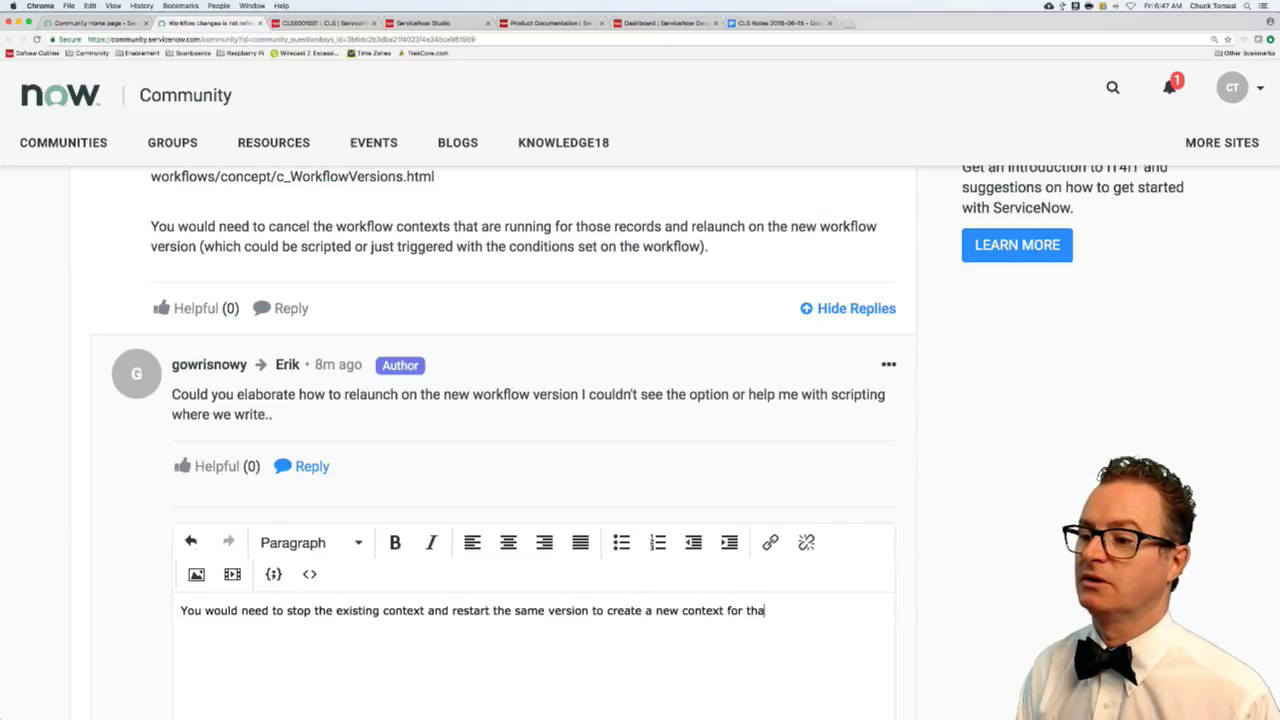
type("t workflow. I ")
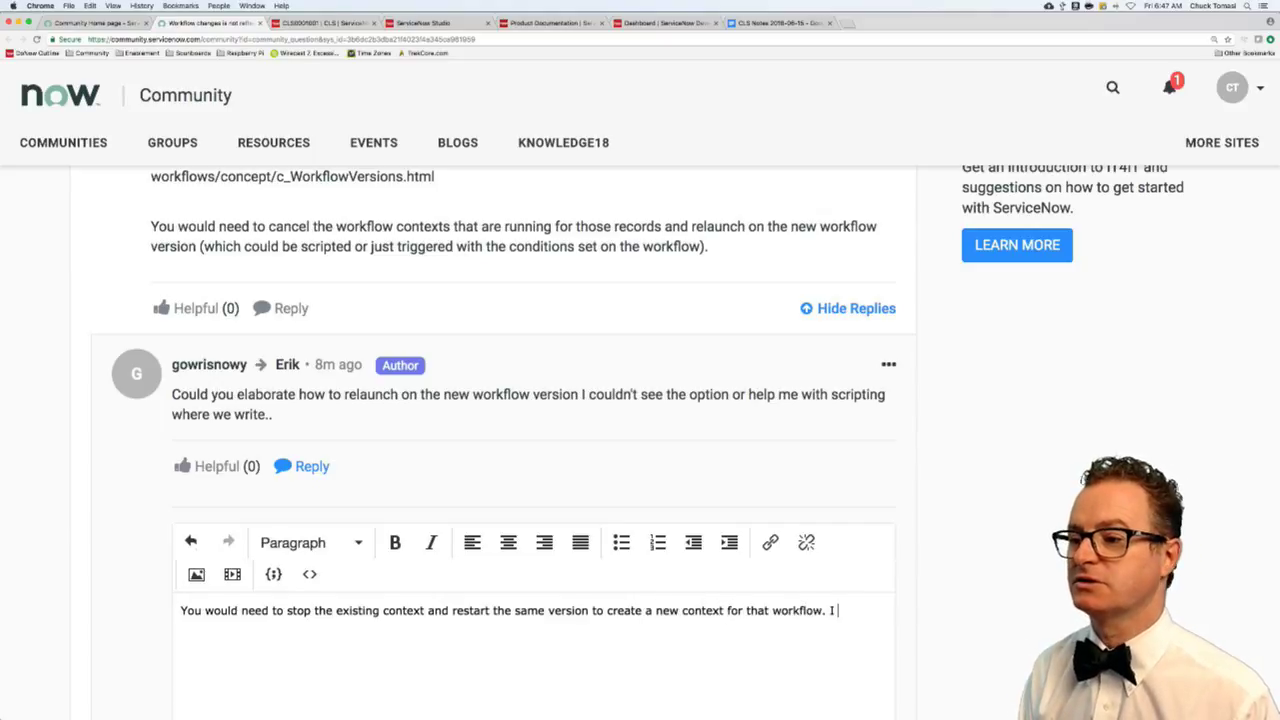
type("fyou and")
key("BackSpace")
key("BackSpace")
key("BackSpace")
key("BackSpace")
key("BackSpace")
key("BackSpace")
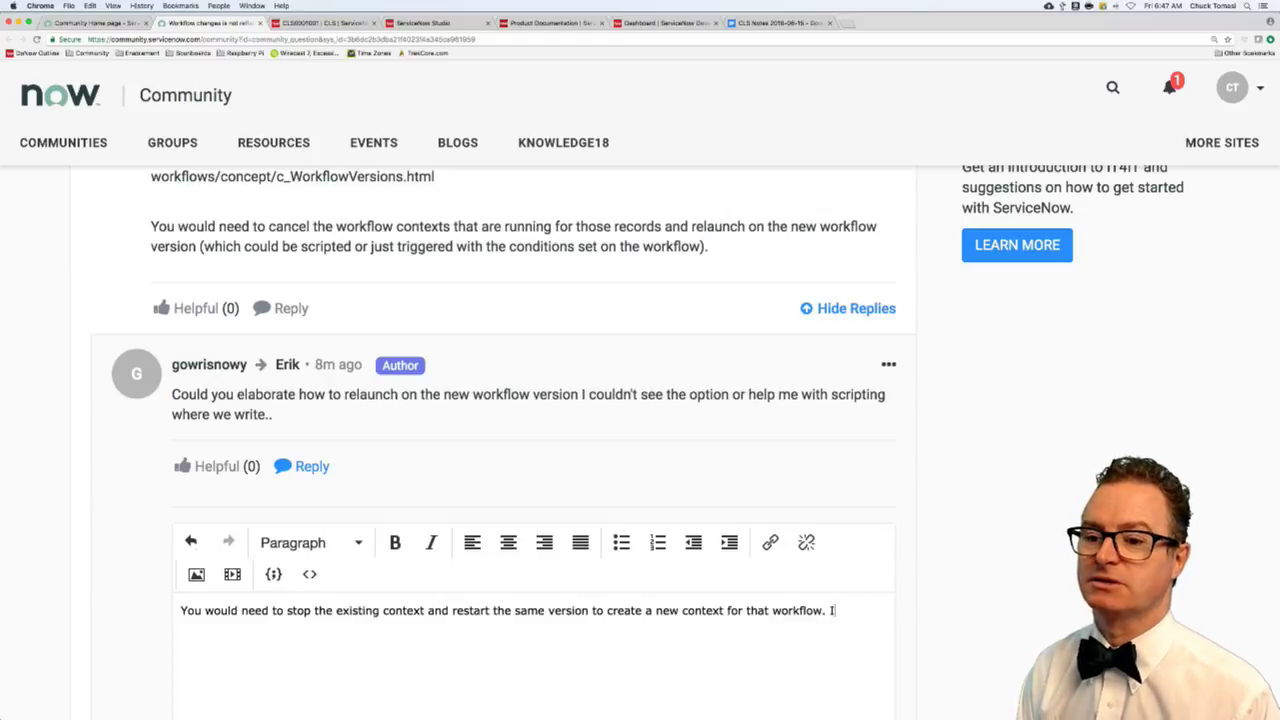
type("This can g")
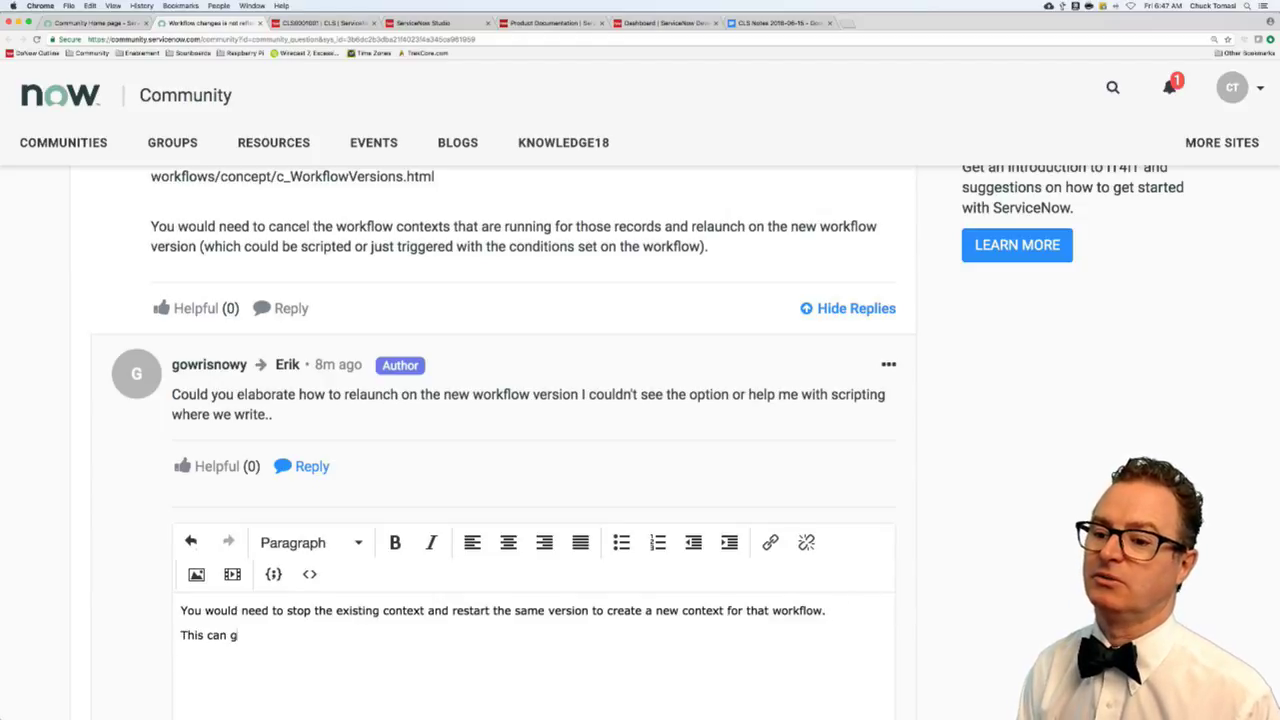
type("et you in a world o")
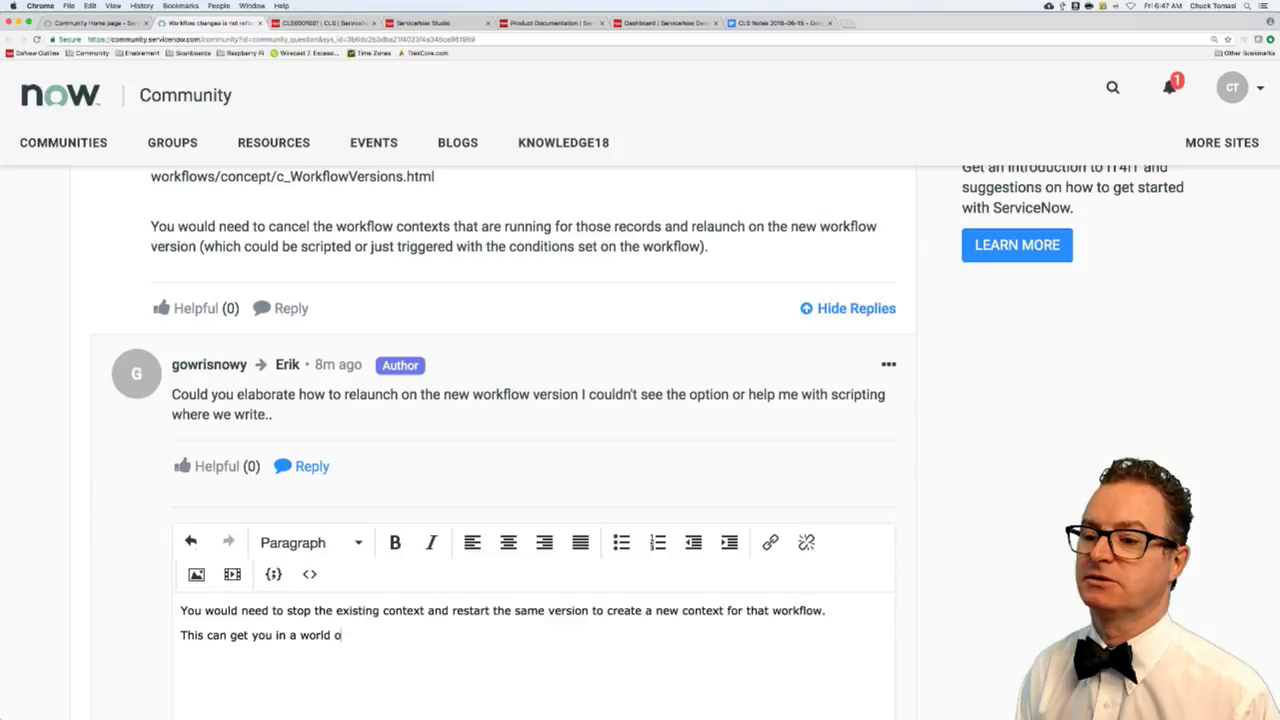
type("f mess. Say you")
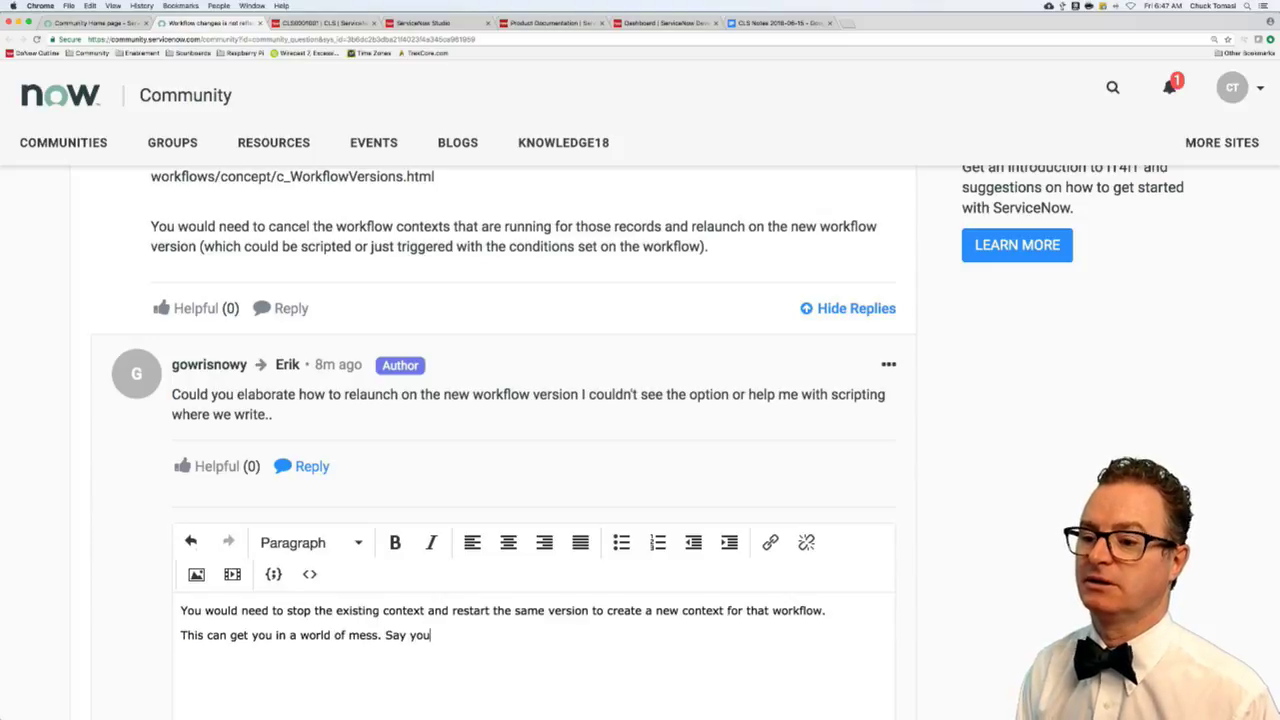
type(" hlready ha")
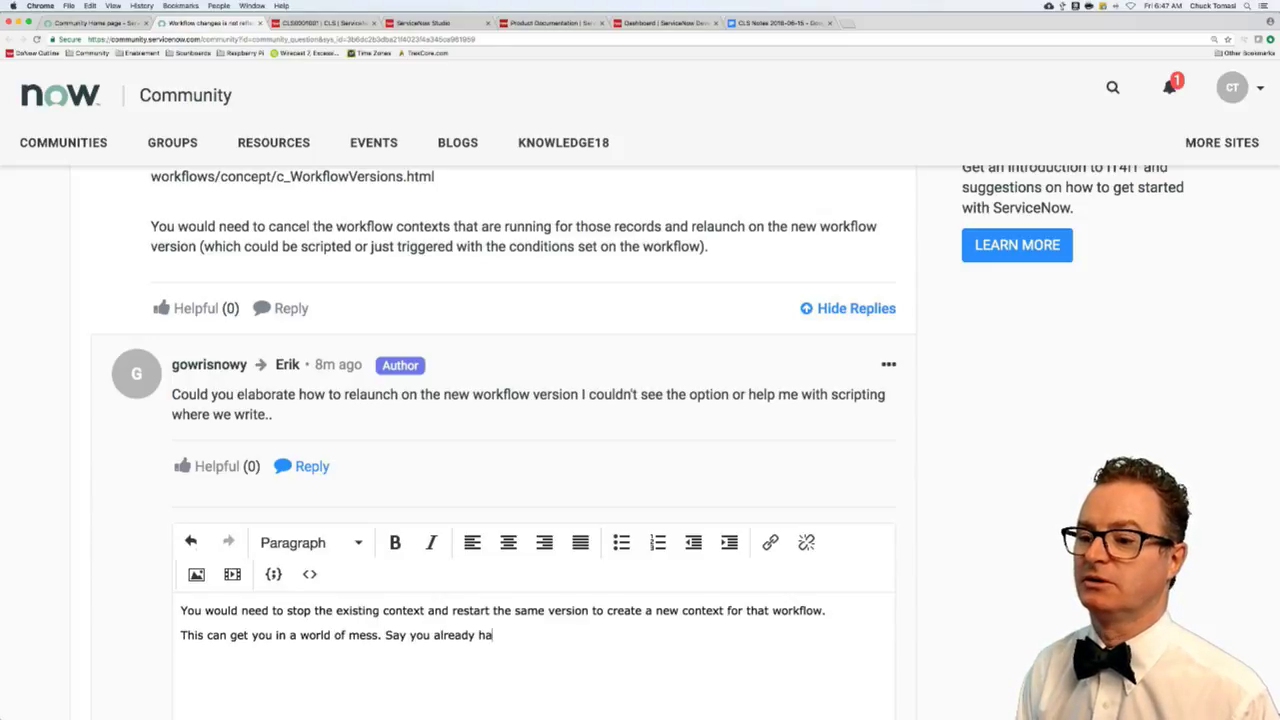
type("v an appro")
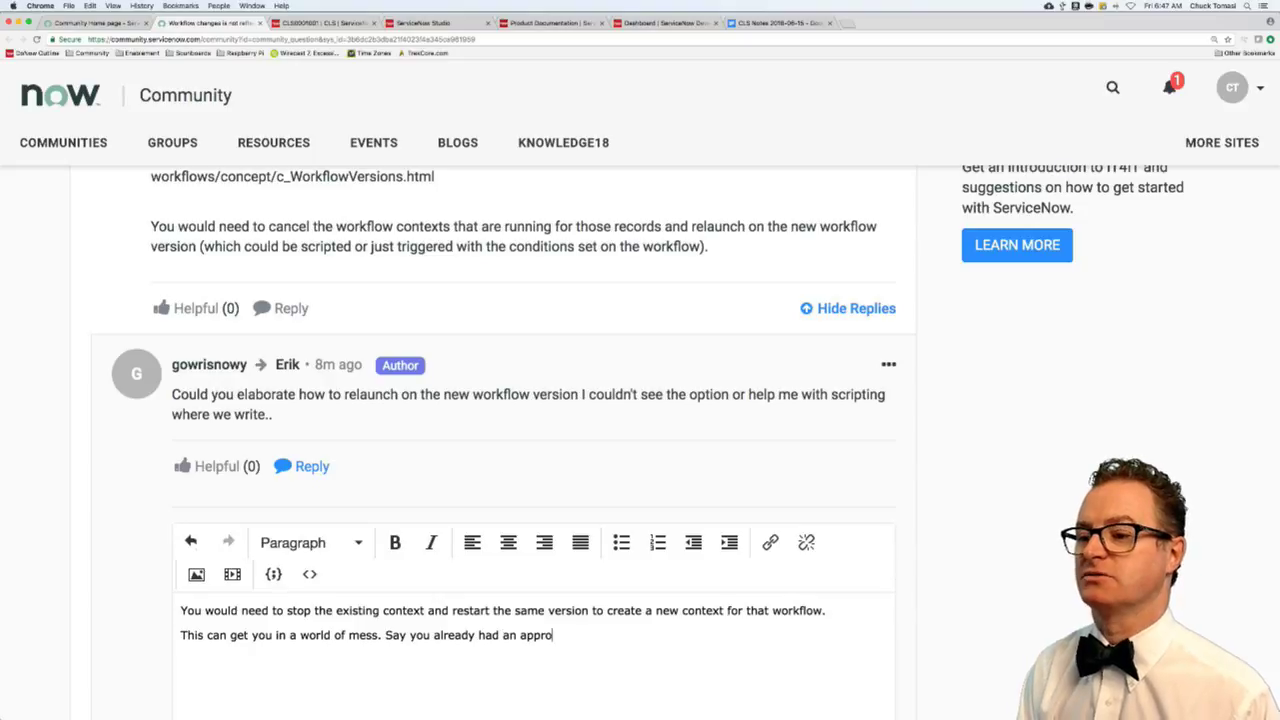
type("val on your change requ")
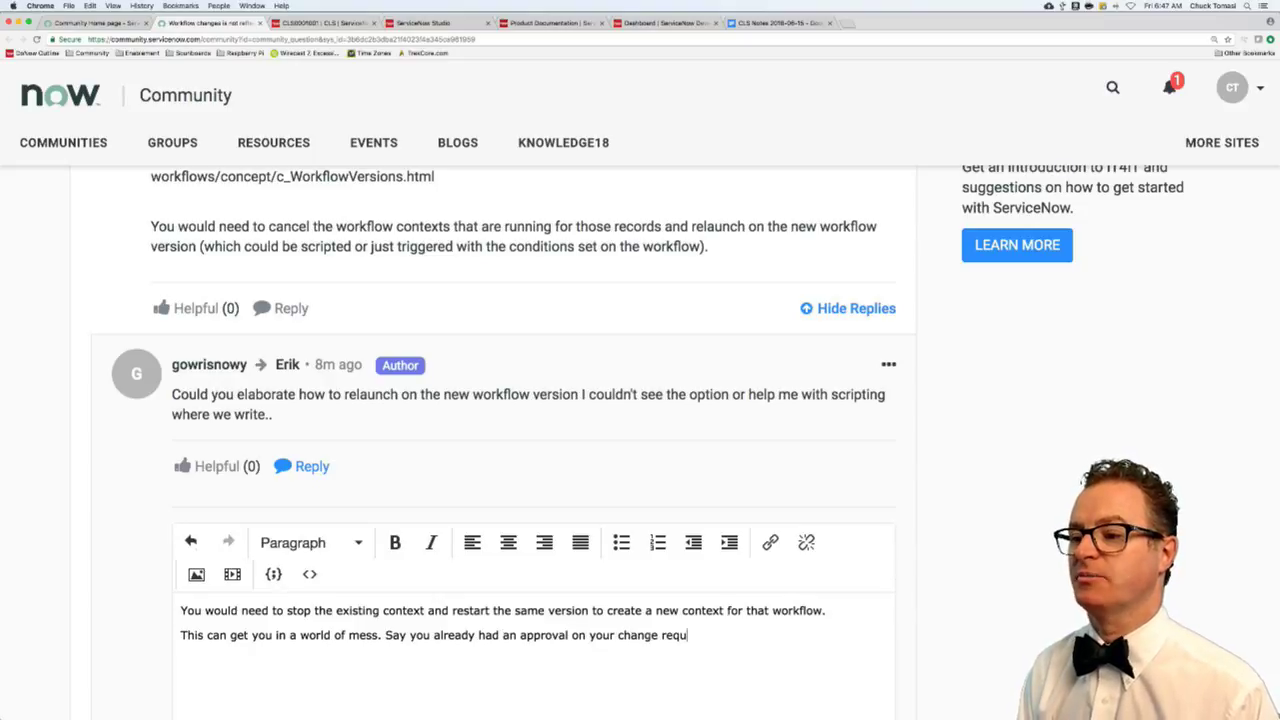
type("est, stopping a")
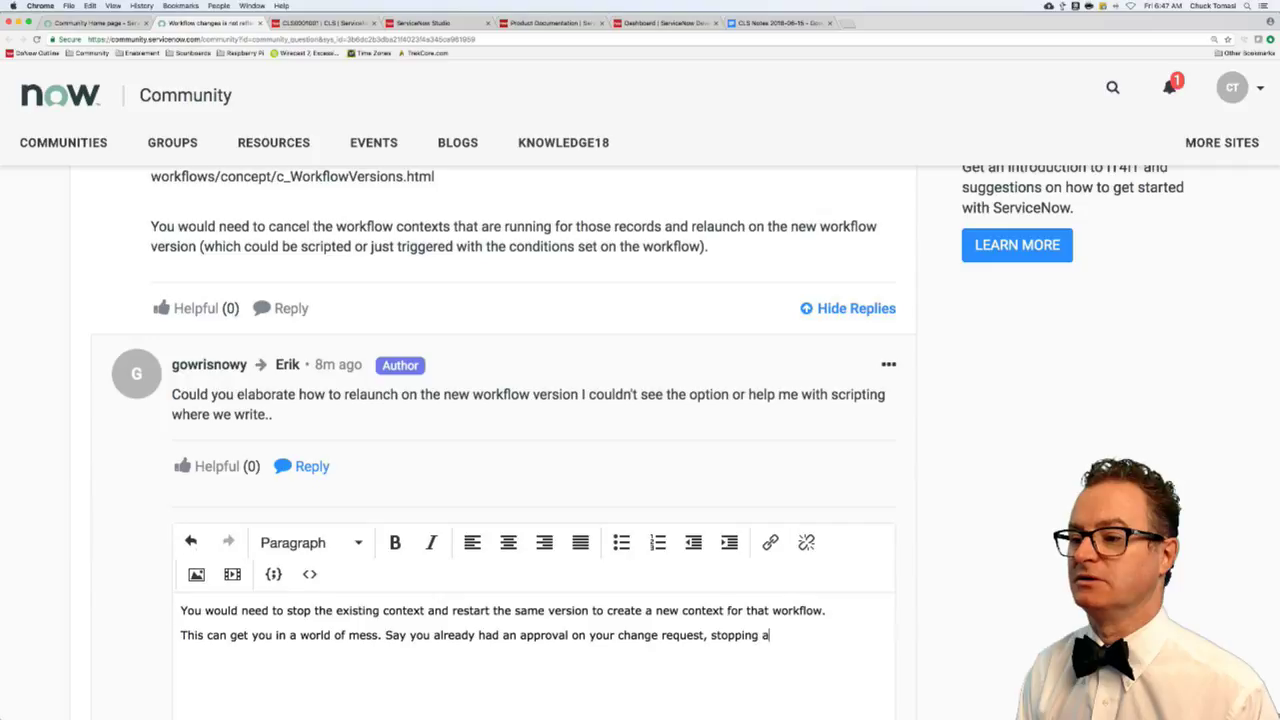
type("nd restarting is going to")
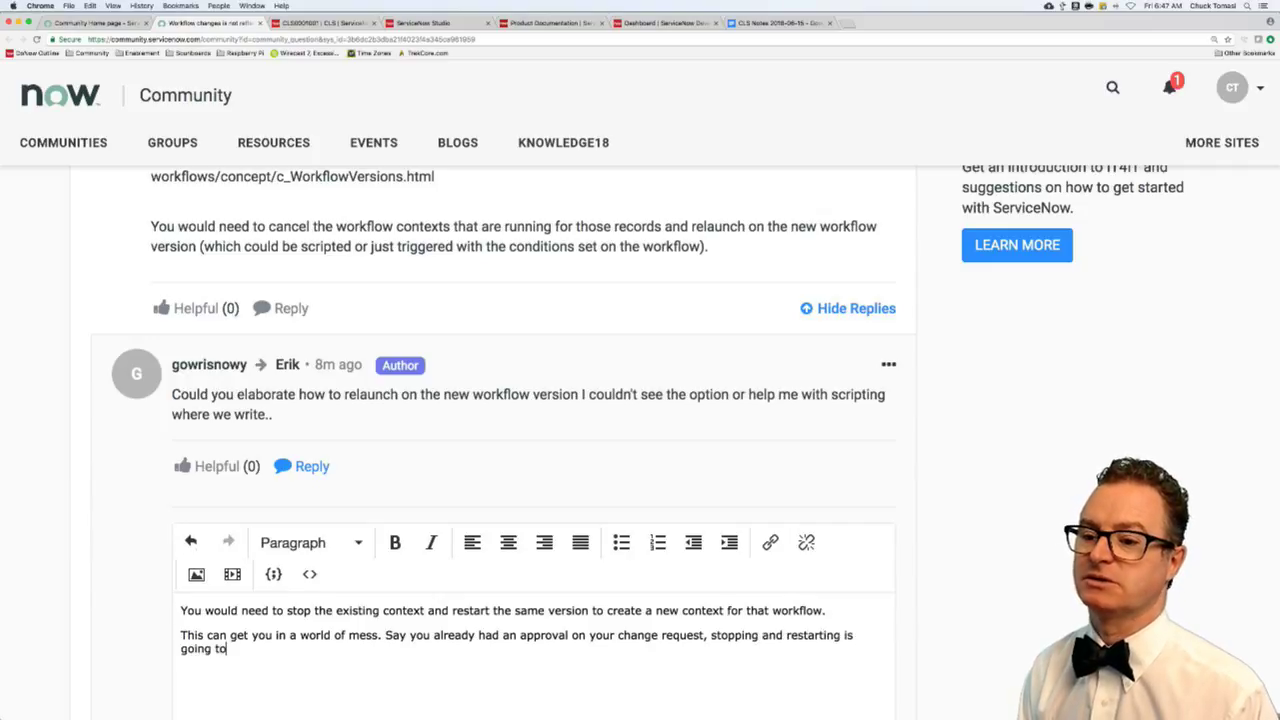
type(" reset ba")
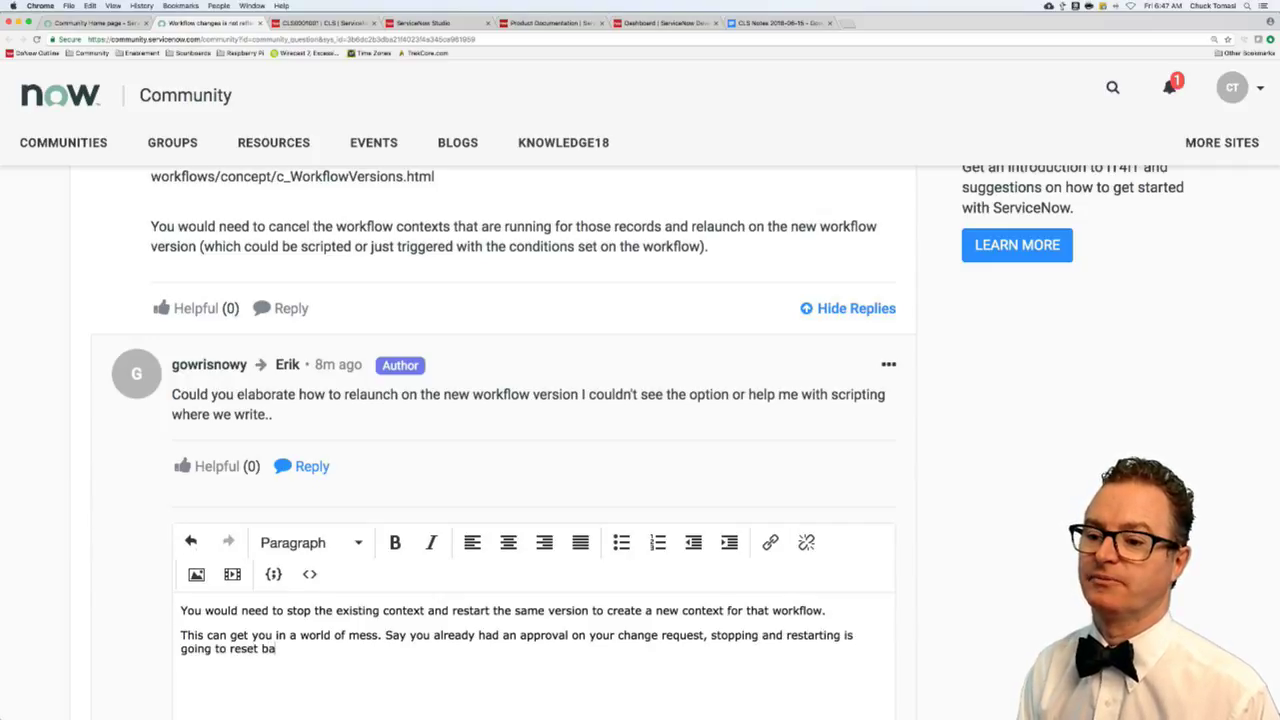
type("k")
key("BackSpace")
type("ck to th ebei")
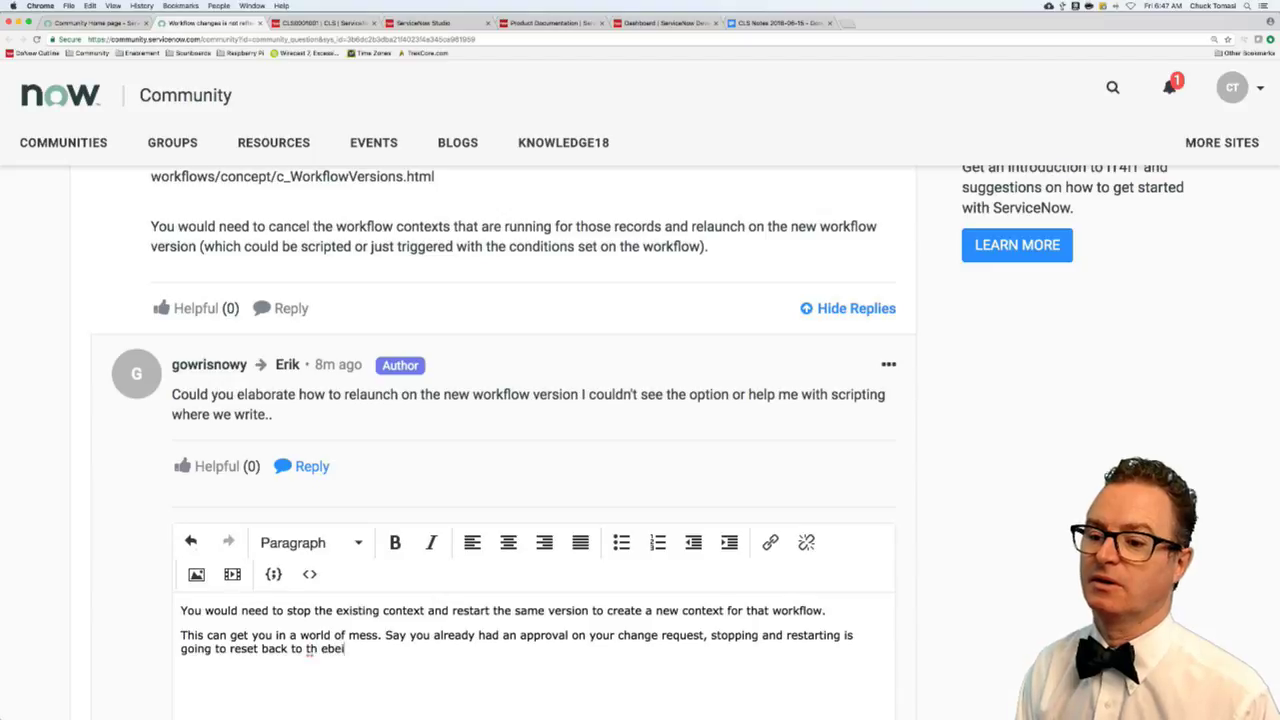
key("BackSpace")
key("BackSpace")
key("BackSpace")
type("e be")
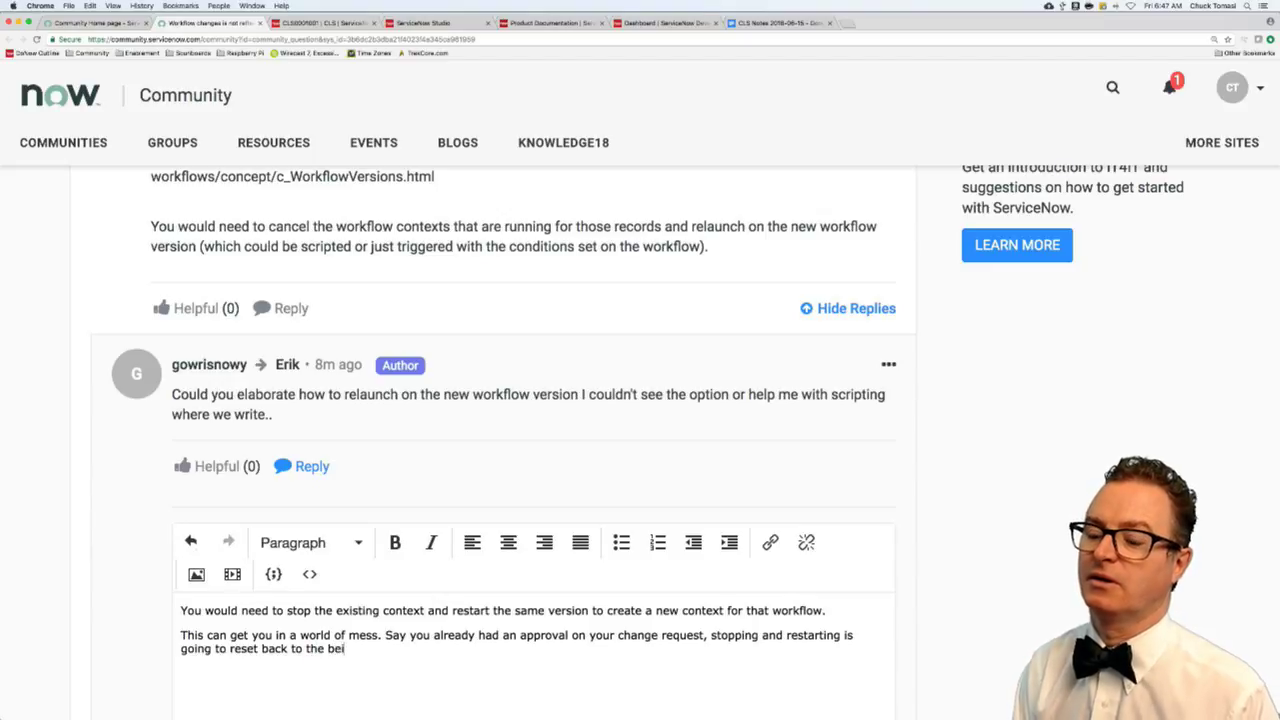
type("ginning and u")
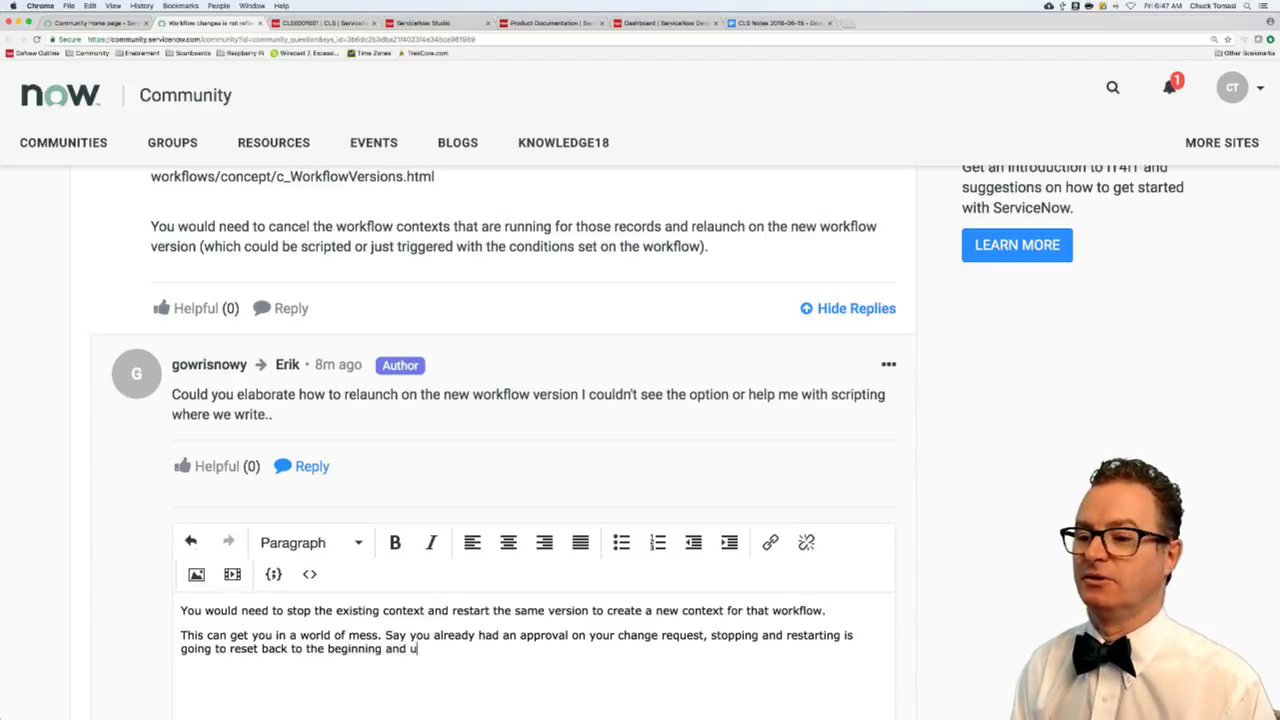
type("pset those who ")
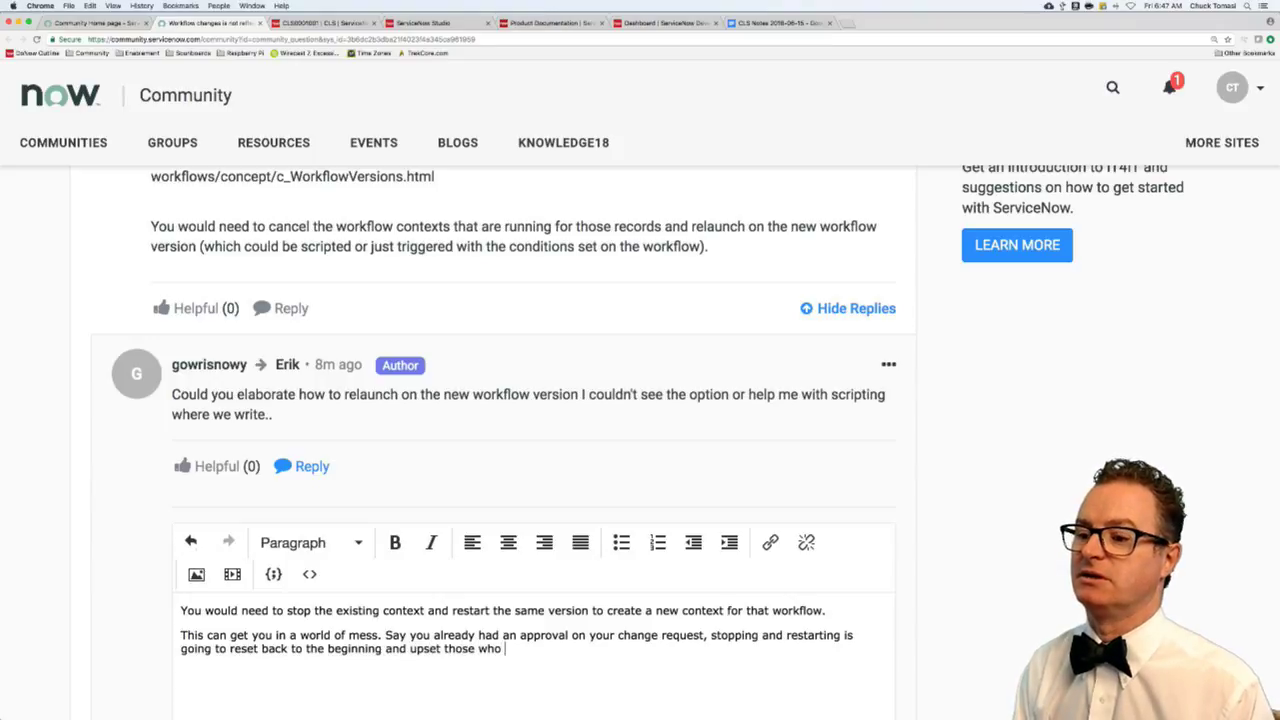
type("already did the appro")
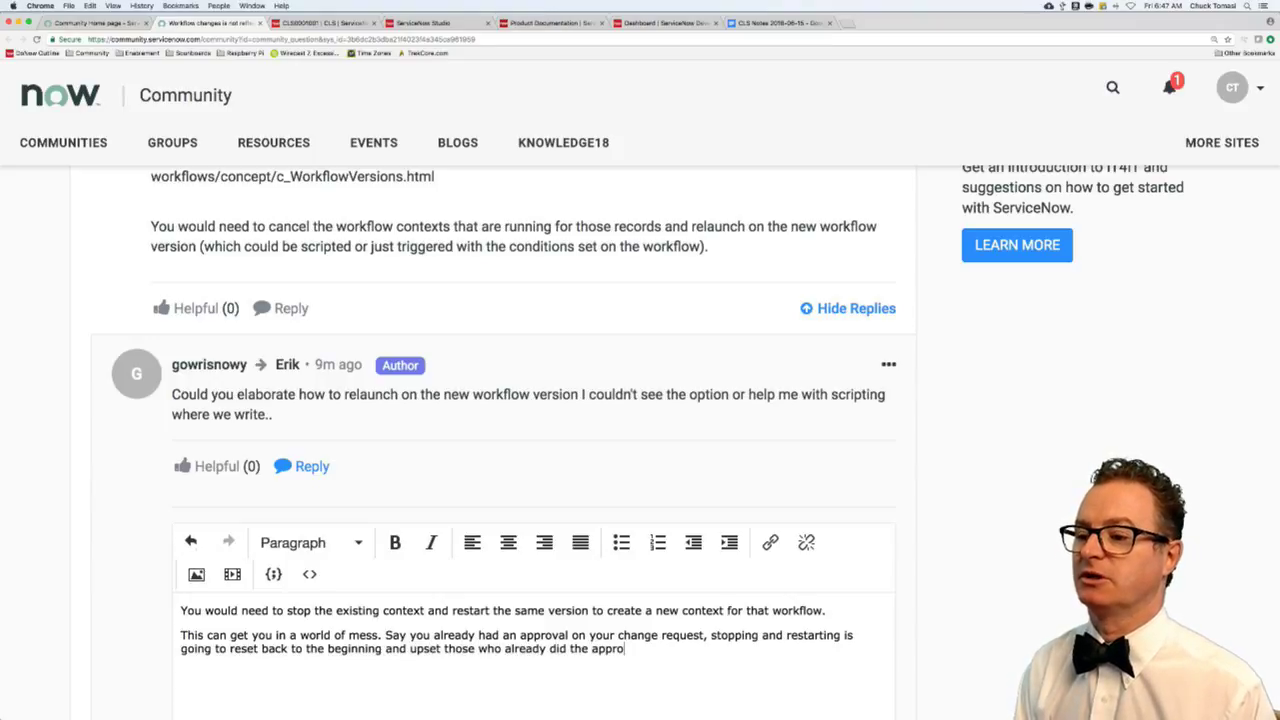